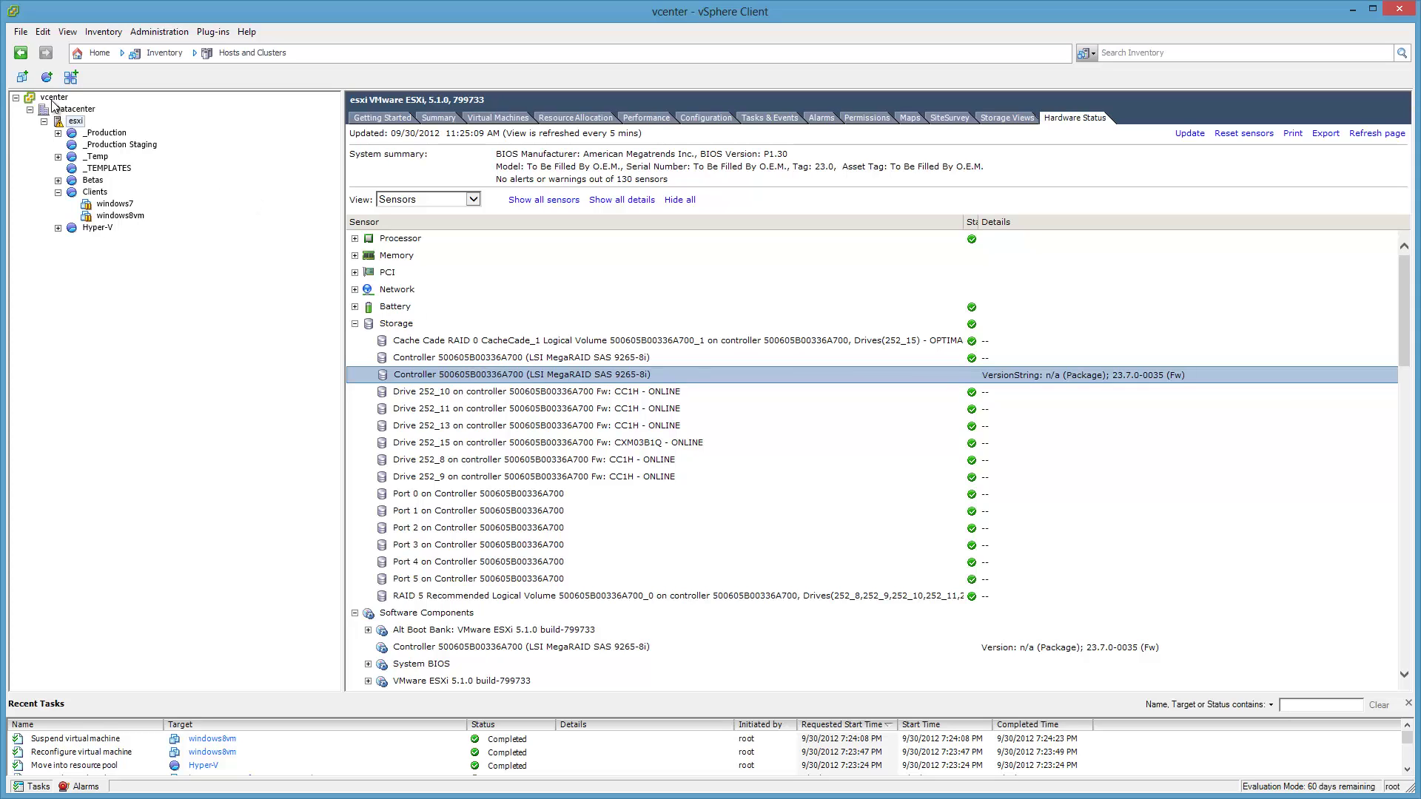
# In the VMs and Templates view, start deploying a VM from TEMPLATE-windows8vm-windowsupdates.
pyautogui.click(74, 122)
pyautogui.click(263, 62)
pyautogui.click(264, 103)
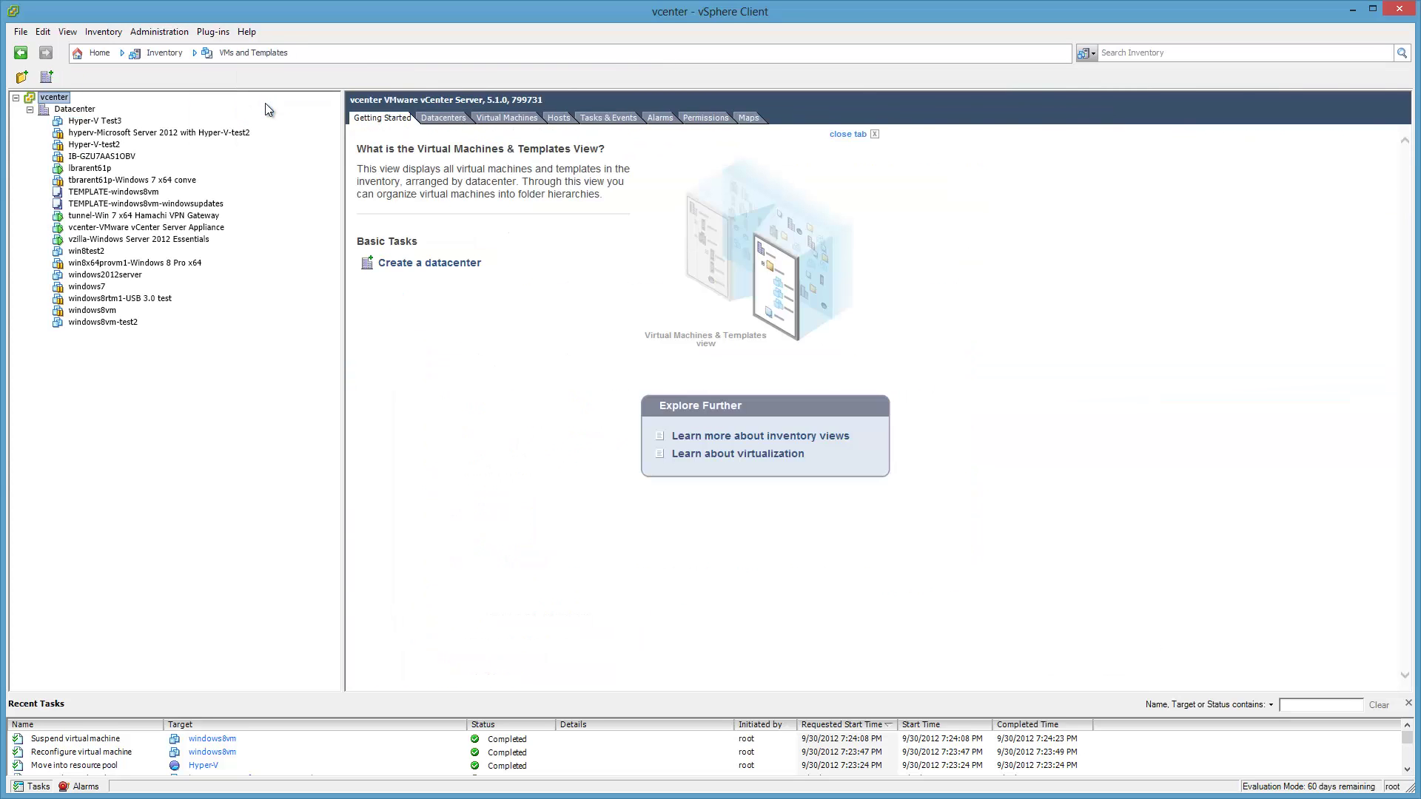
pyautogui.click(194, 207)
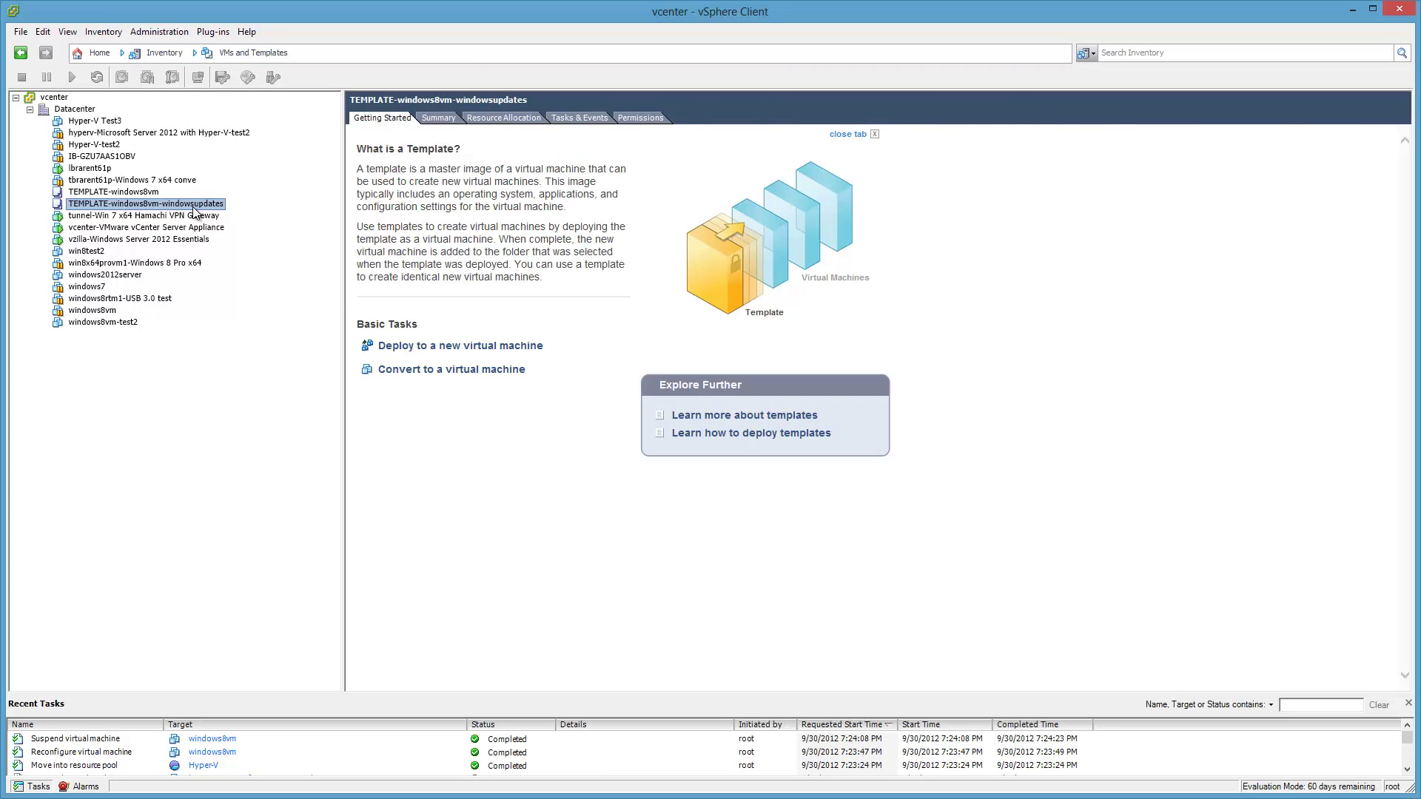
pyautogui.rightClick(194, 211)
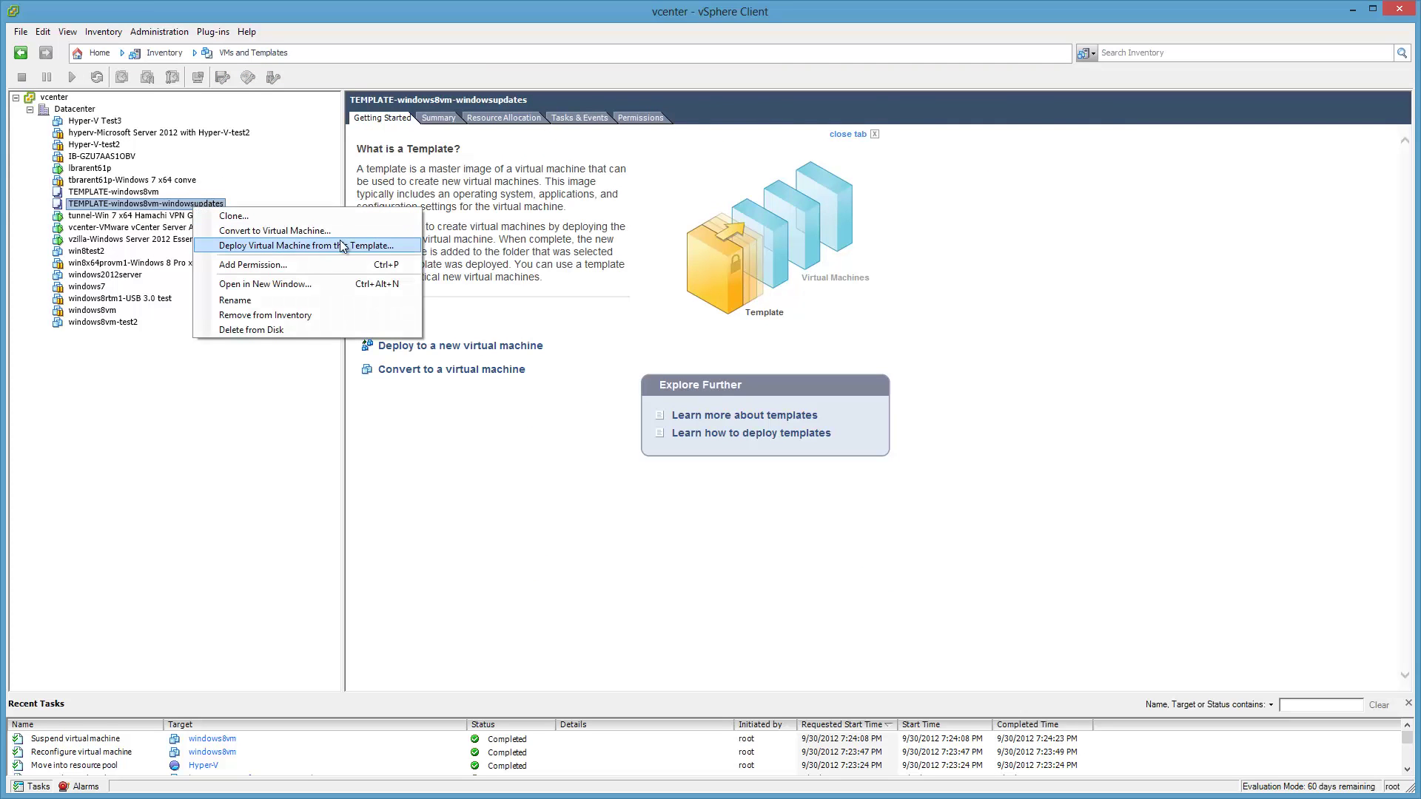
pyautogui.click(397, 247)
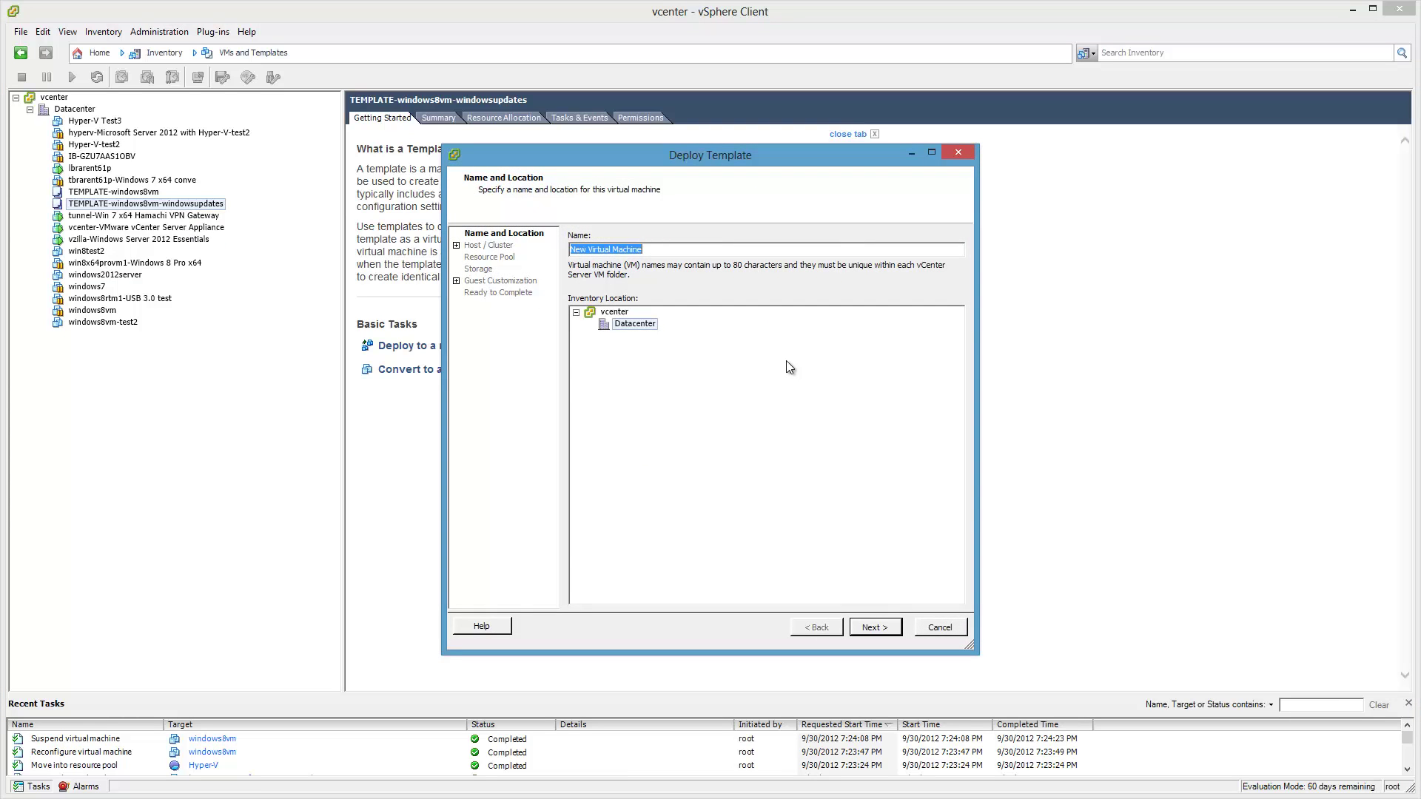
# Name the new VM 'windows8vmmsm-MegaRAID Storage Manager' and continue to host selection.
pyautogui.write('windows')
pyautogui.write('8vm')
pyautogui.write('-')
pyautogui.write('MSN')
pyautogui.press('BackSpace')
pyautogui.write('Mtest')
pyautogui.press('BackSpace')
pyautogui.press('BackSpace')
pyautogui.press('BackSpace')
pyautogui.write('msm')
pyautogui.press('End')
pyautogui.press('BackSpace')
pyautogui.press('BackSpace')
pyautogui.press('BackSpace')
pyautogui.write('MegaRAID Storage M')
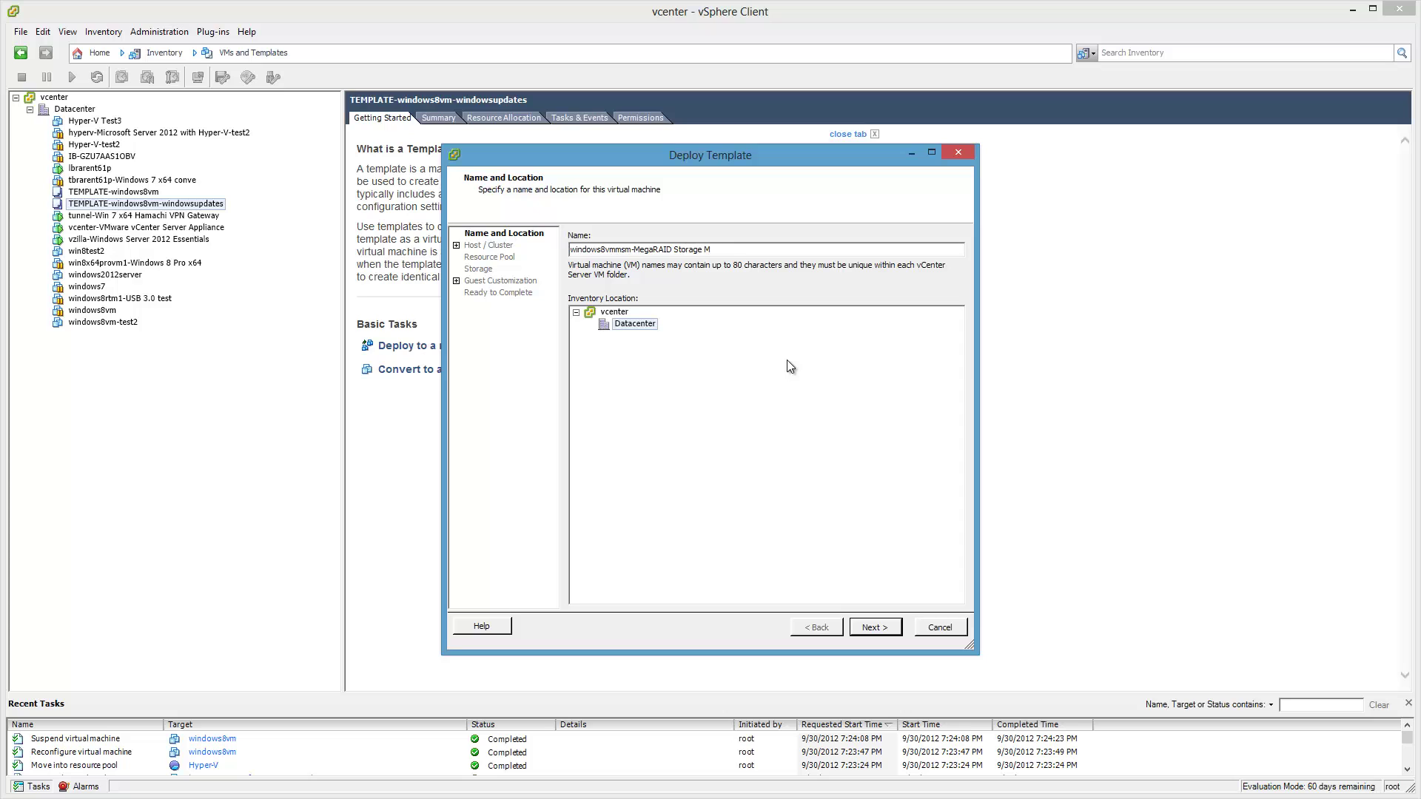
pyautogui.write('anager')
pyautogui.press('Return')
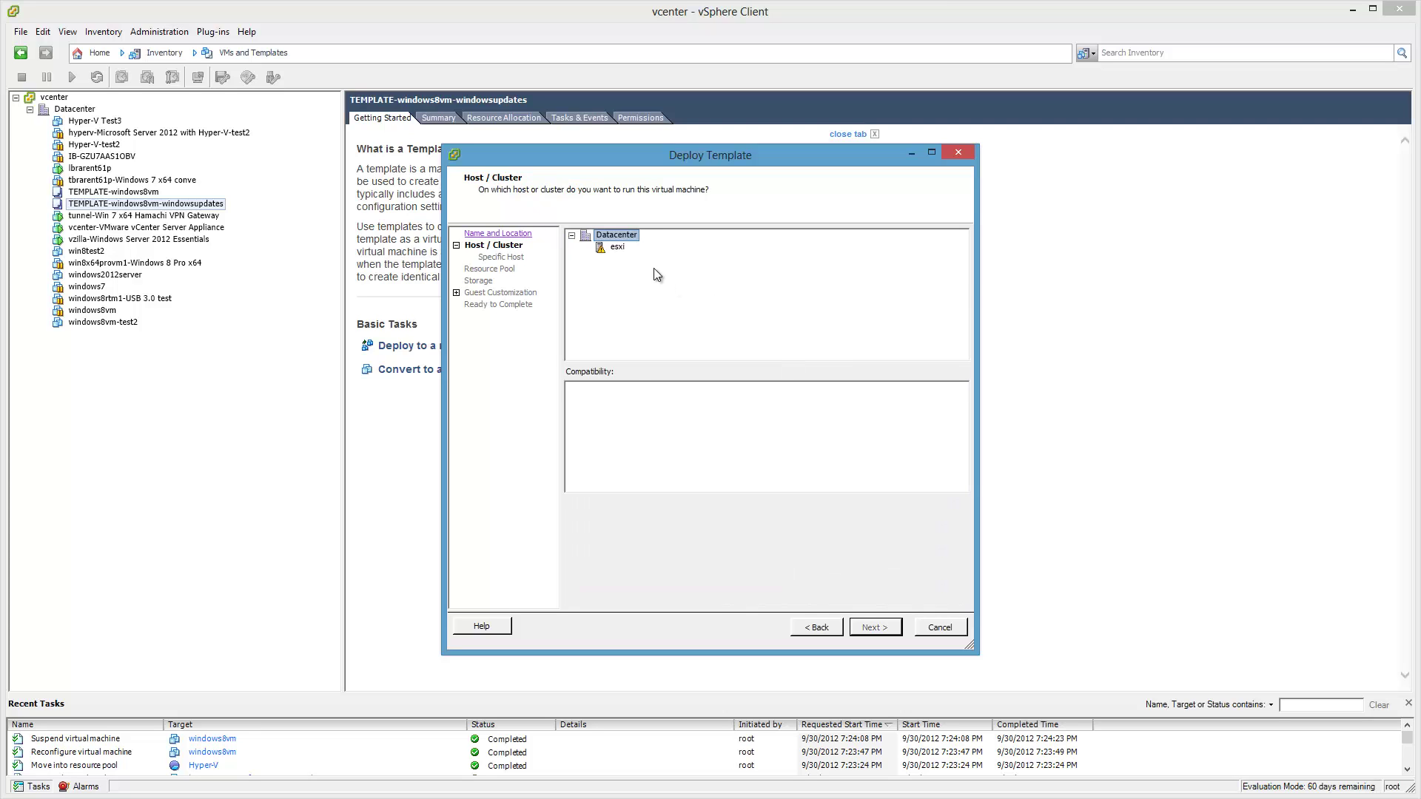
# Place the VM on host esxi in the Clients resource pool.
pyautogui.click(625, 248)
pyautogui.click(892, 627)
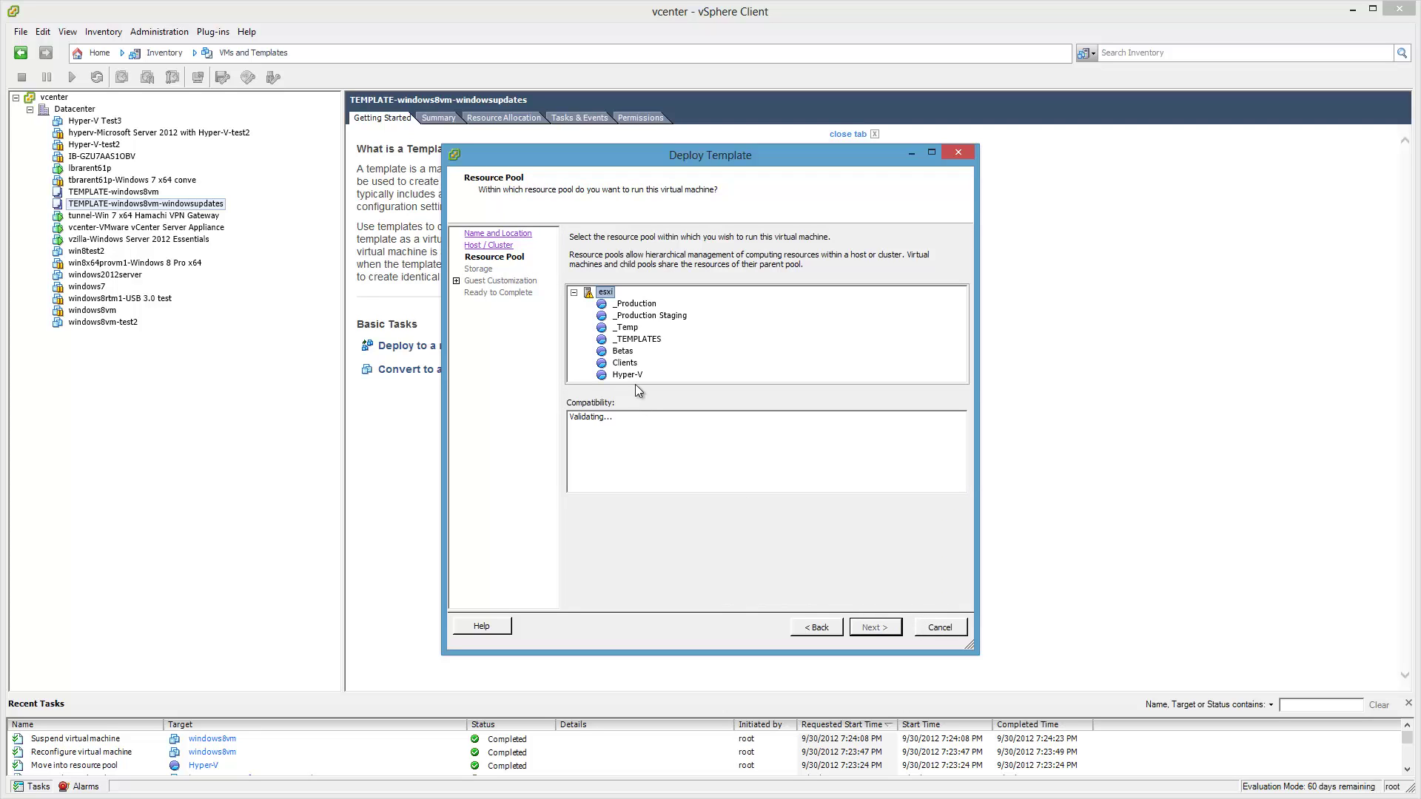
pyautogui.click(629, 365)
pyautogui.click(888, 627)
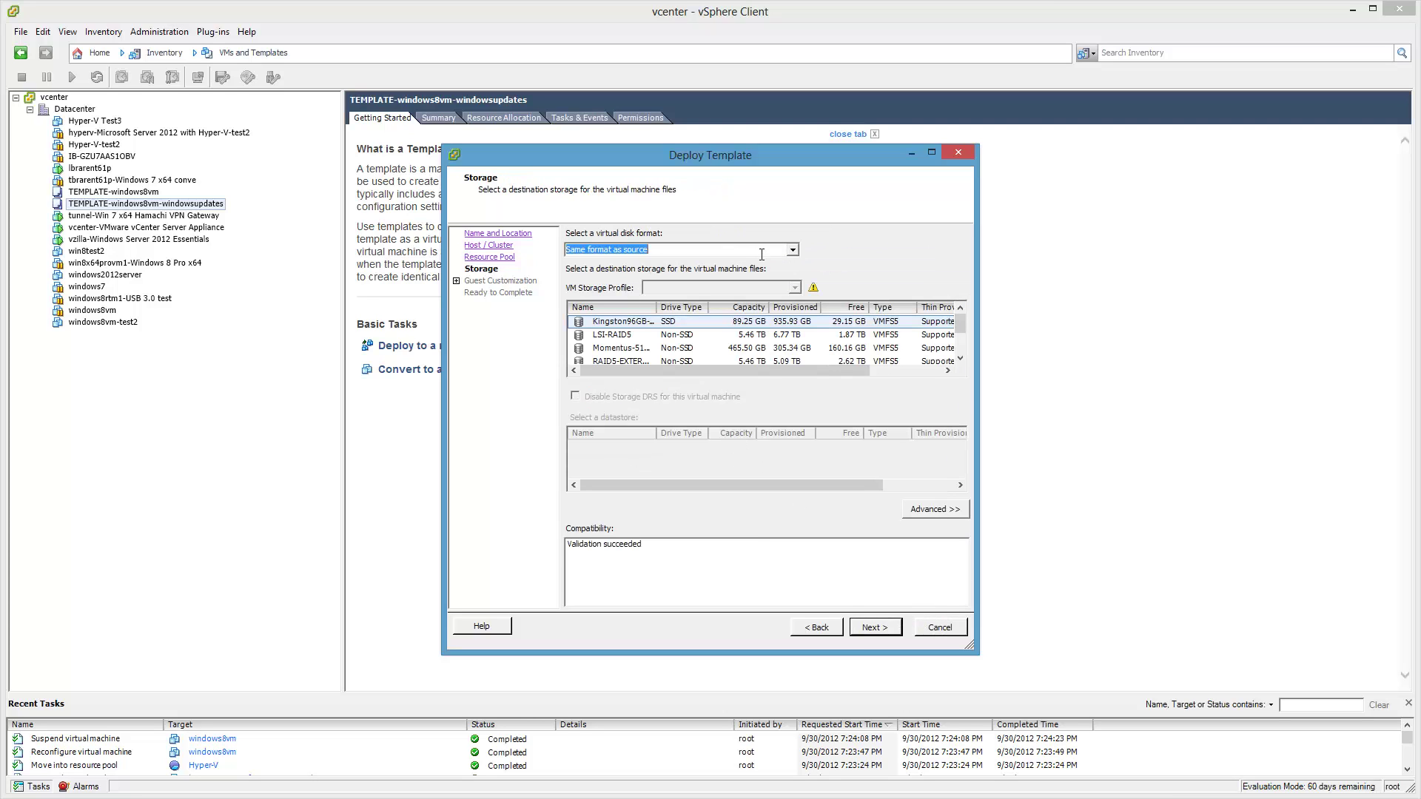
# Use Thin Provision disk format on the Kingston96GB-SSD datastore and finish the deployment.
pyautogui.click(793, 250)
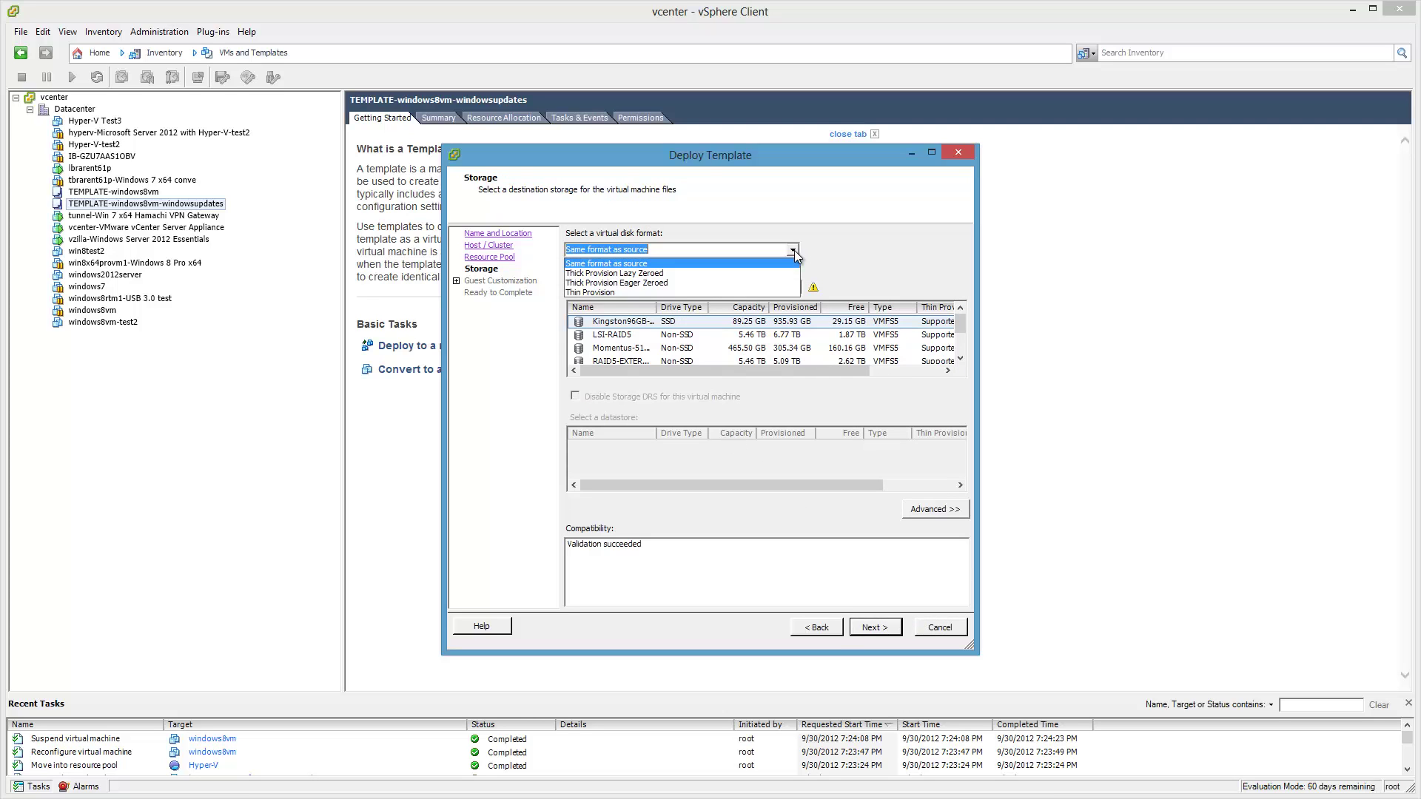
pyautogui.click(618, 294)
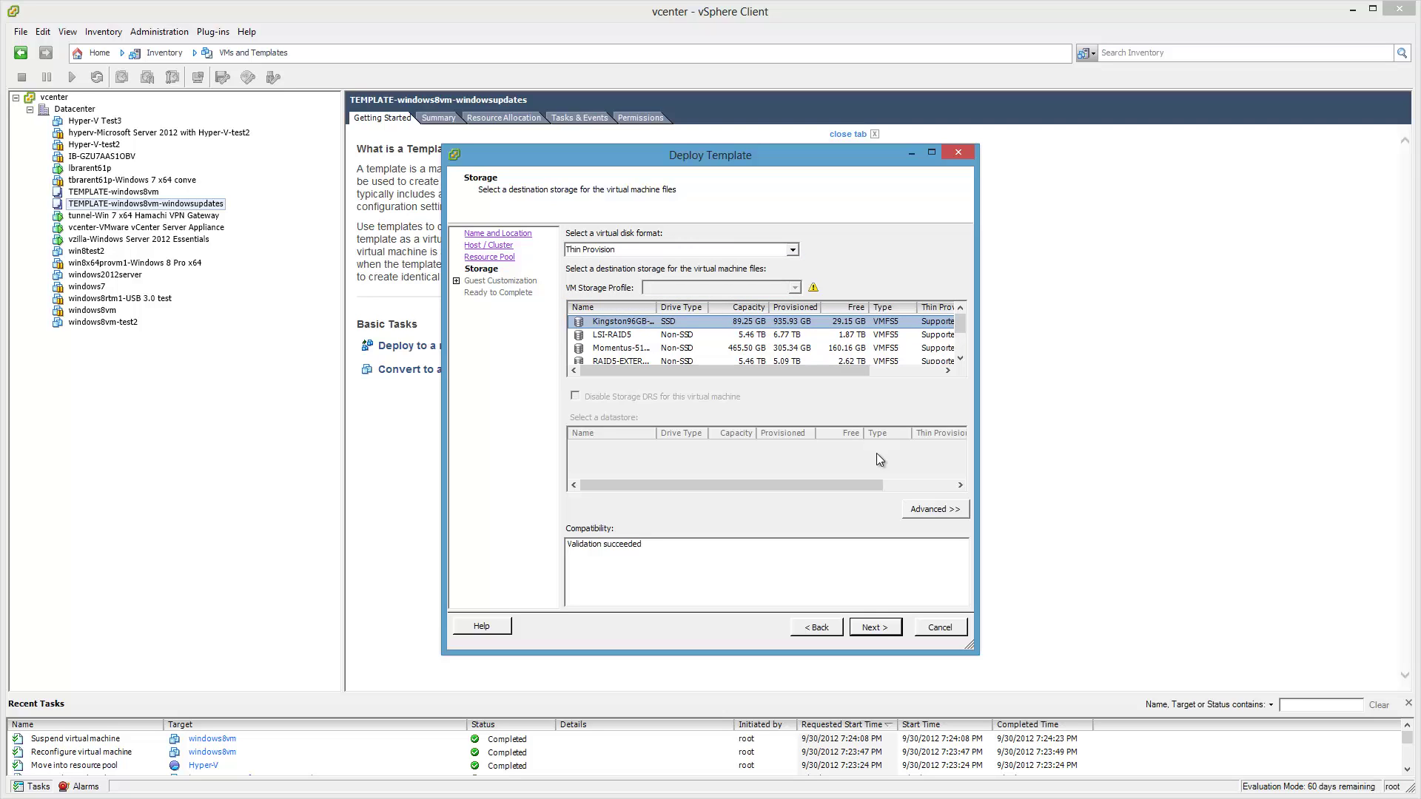
pyautogui.moveTo(959, 324)
pyautogui.mouseDown()
pyautogui.moveTo(962, 355)
pyautogui.moveTo(960, 312)
pyautogui.mouseUp()
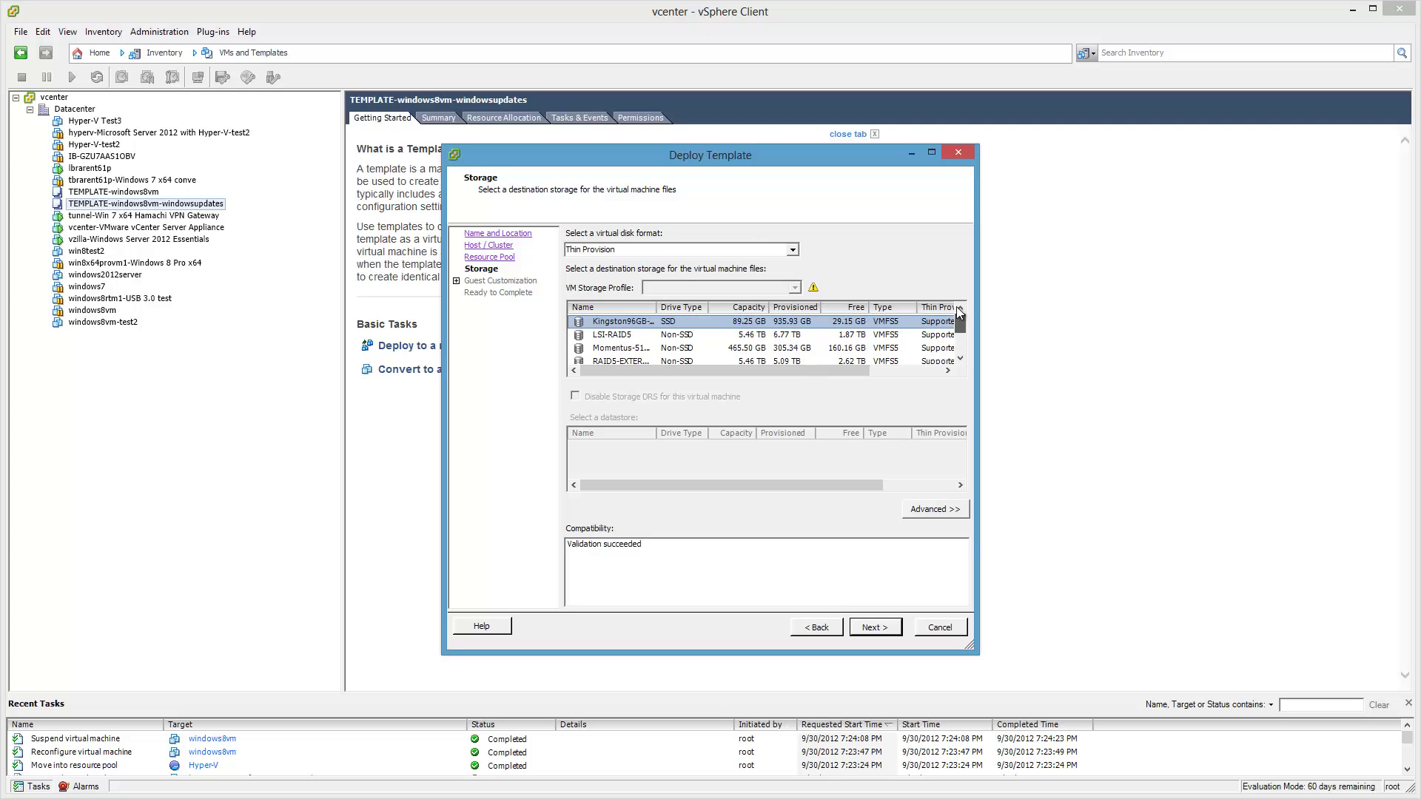
pyautogui.click(871, 627)
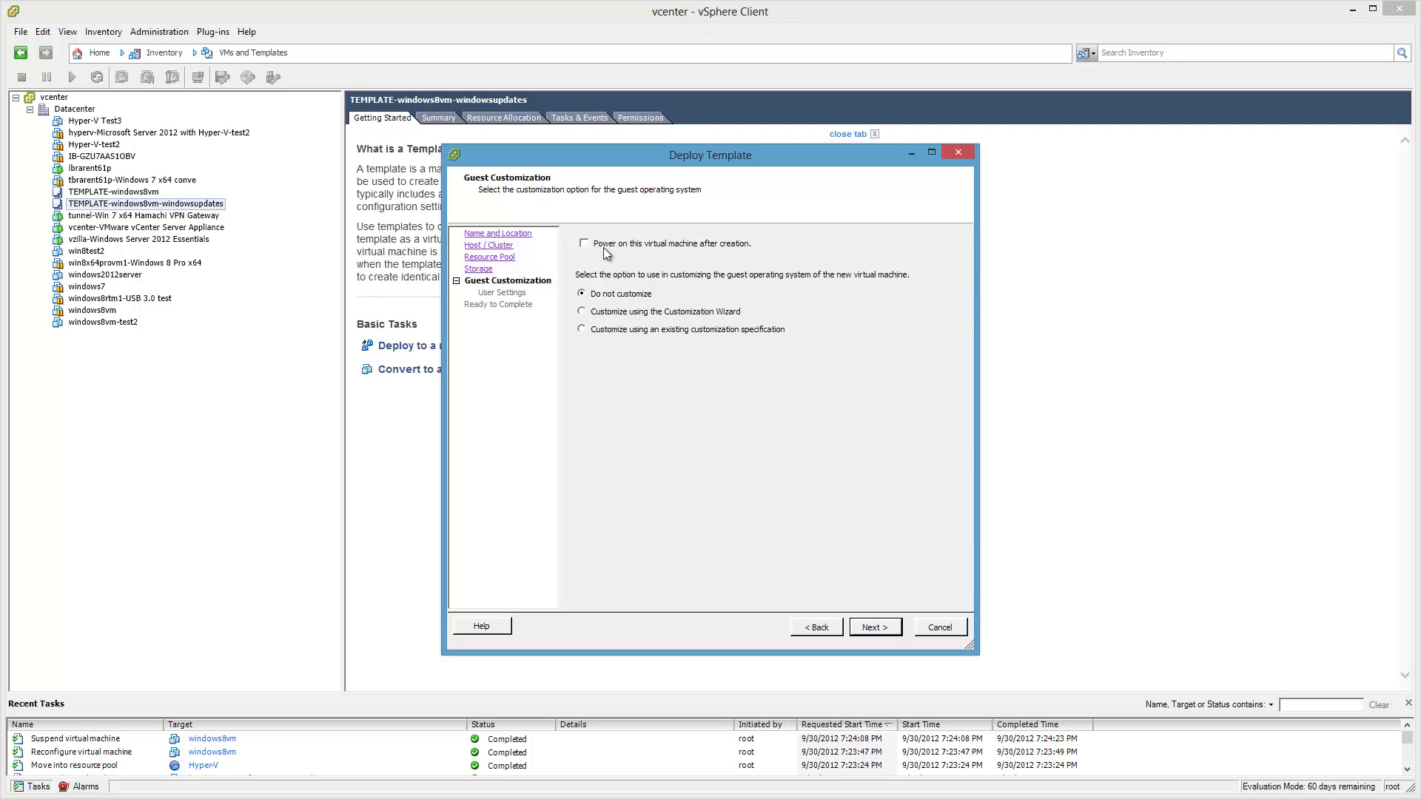
pyautogui.click(873, 627)
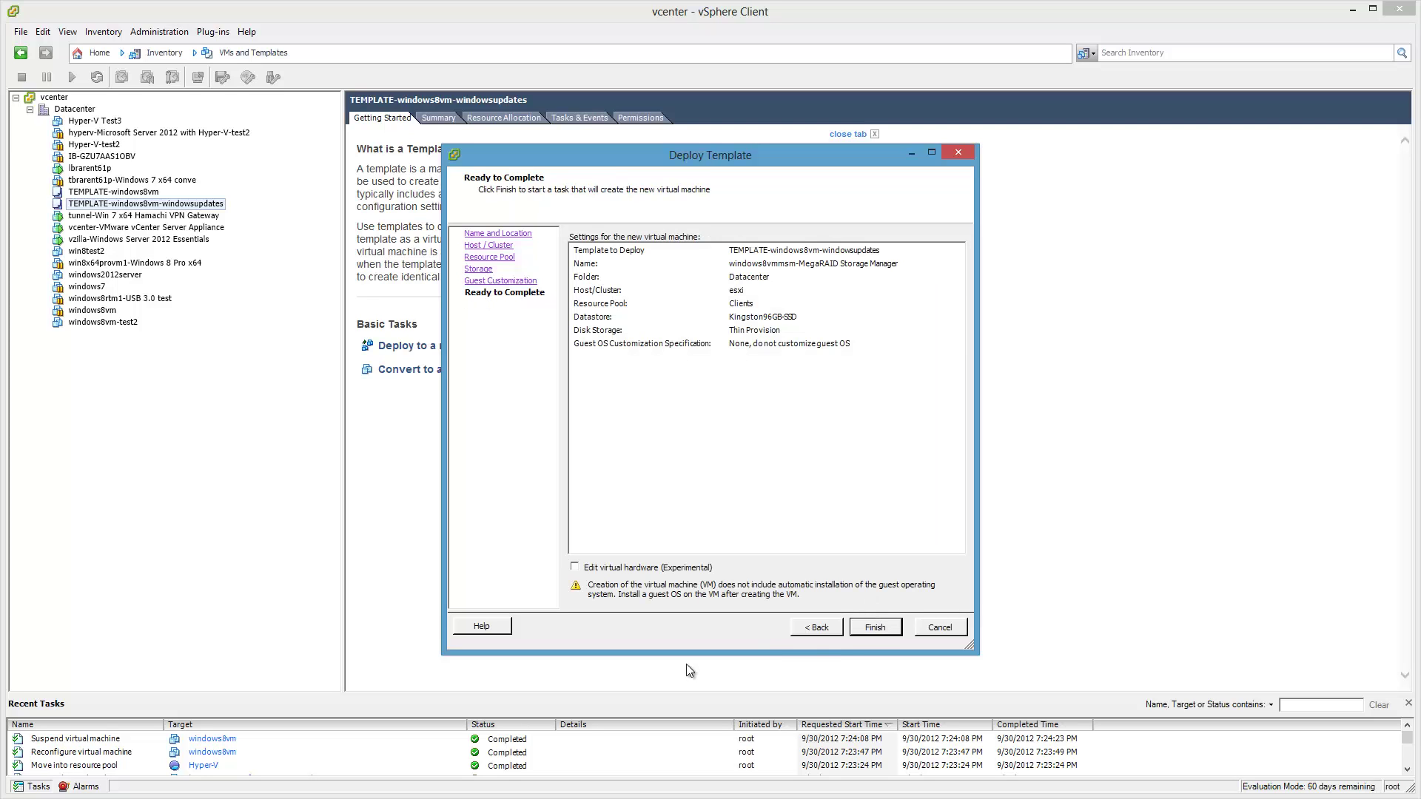
pyautogui.click(875, 627)
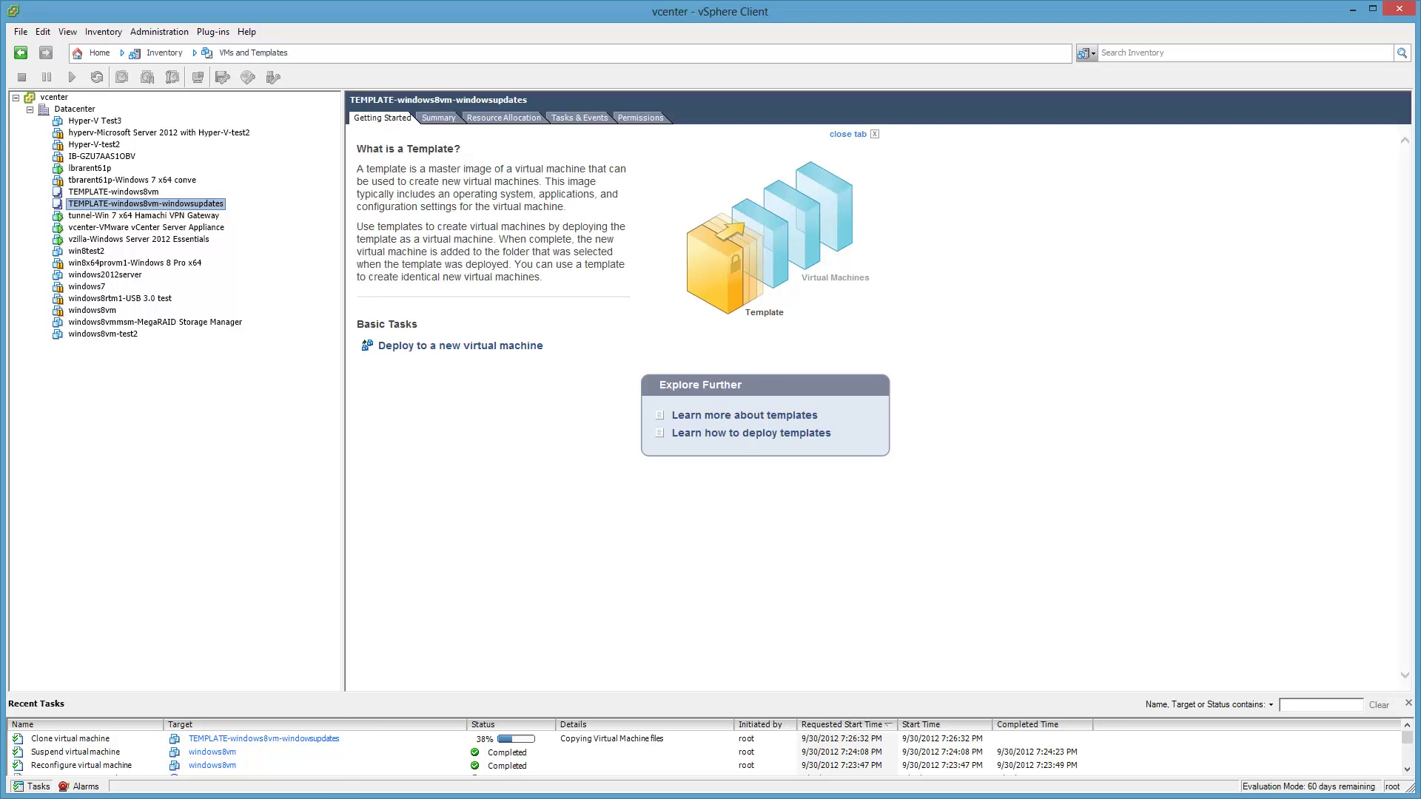
pyautogui.moveTo(292, 797)
pyautogui.click(385, 769)
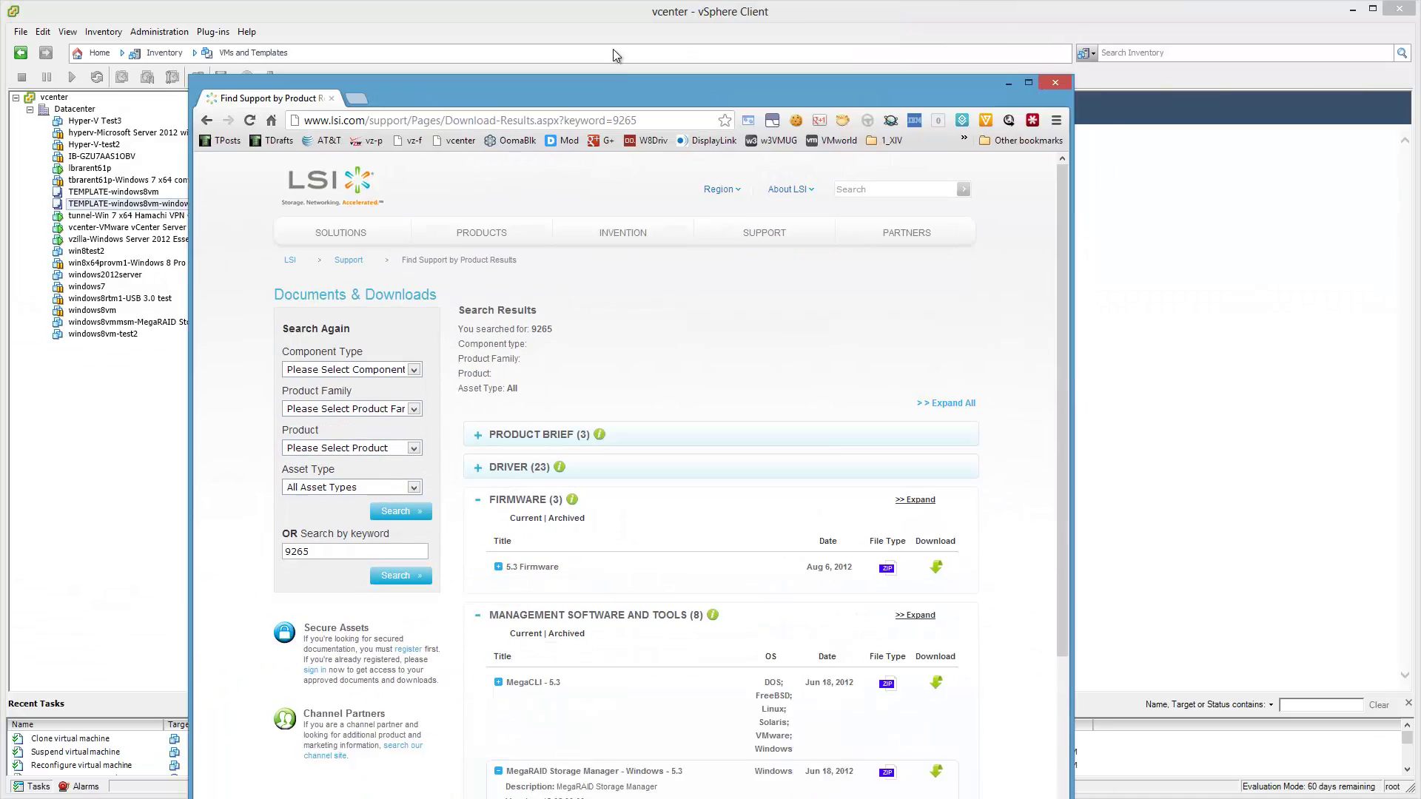
pyautogui.moveTo(435, 96); pyautogui.dragTo(414, 61)
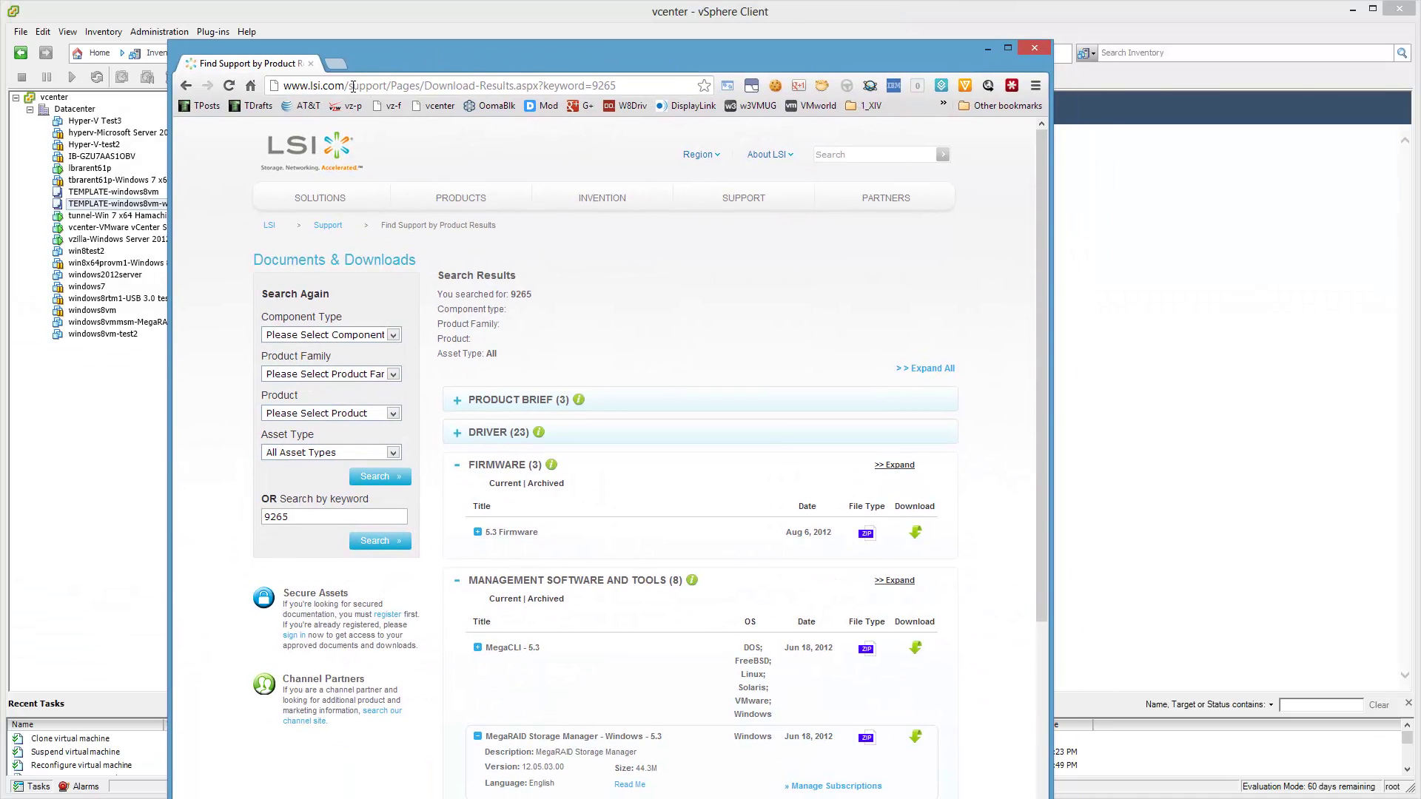
pyautogui.click(628, 86)
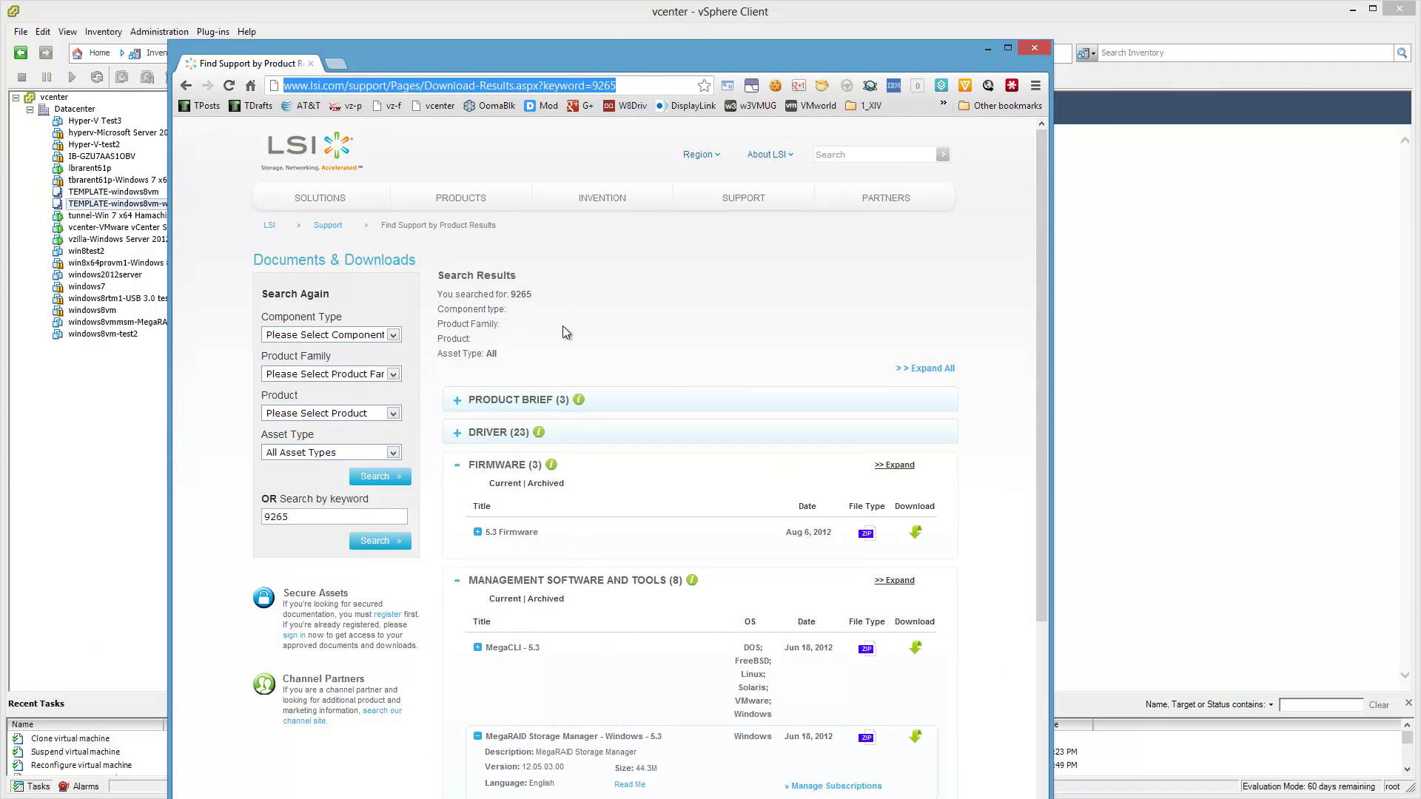
pyautogui.click(556, 382)
pyautogui.scroll(-5, 635, 345)
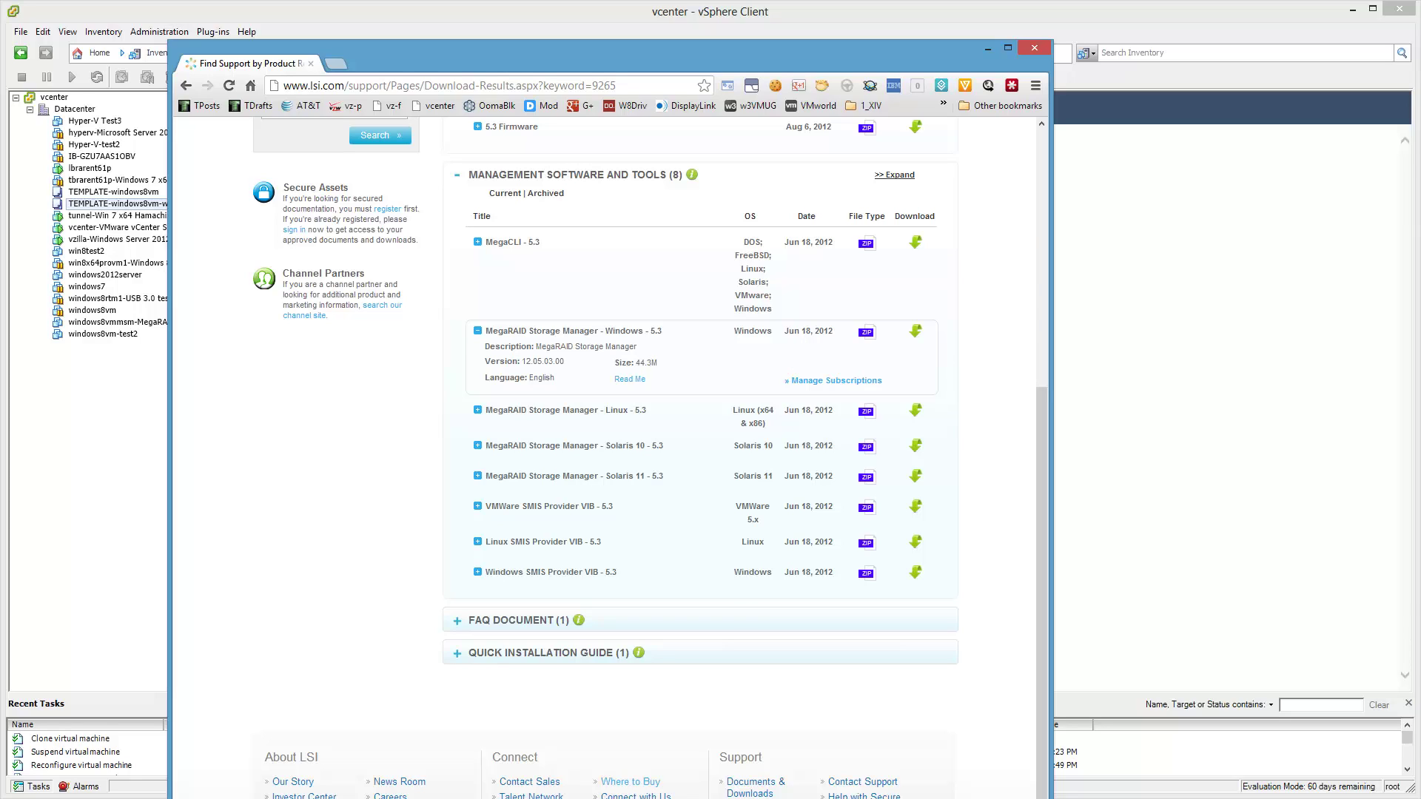
pyautogui.moveTo(640, 798); pyautogui.dragTo(642, 777)
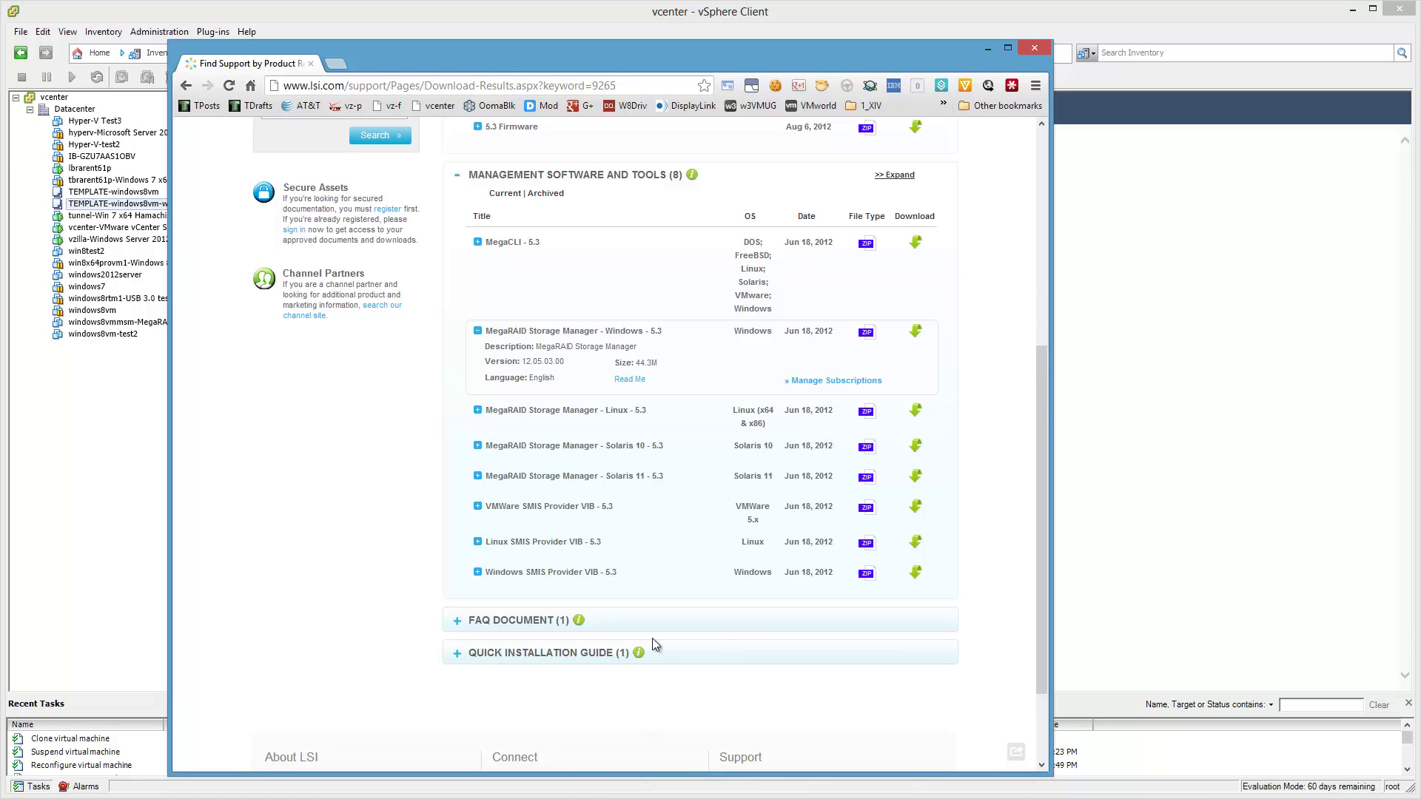
pyautogui.click(987, 49)
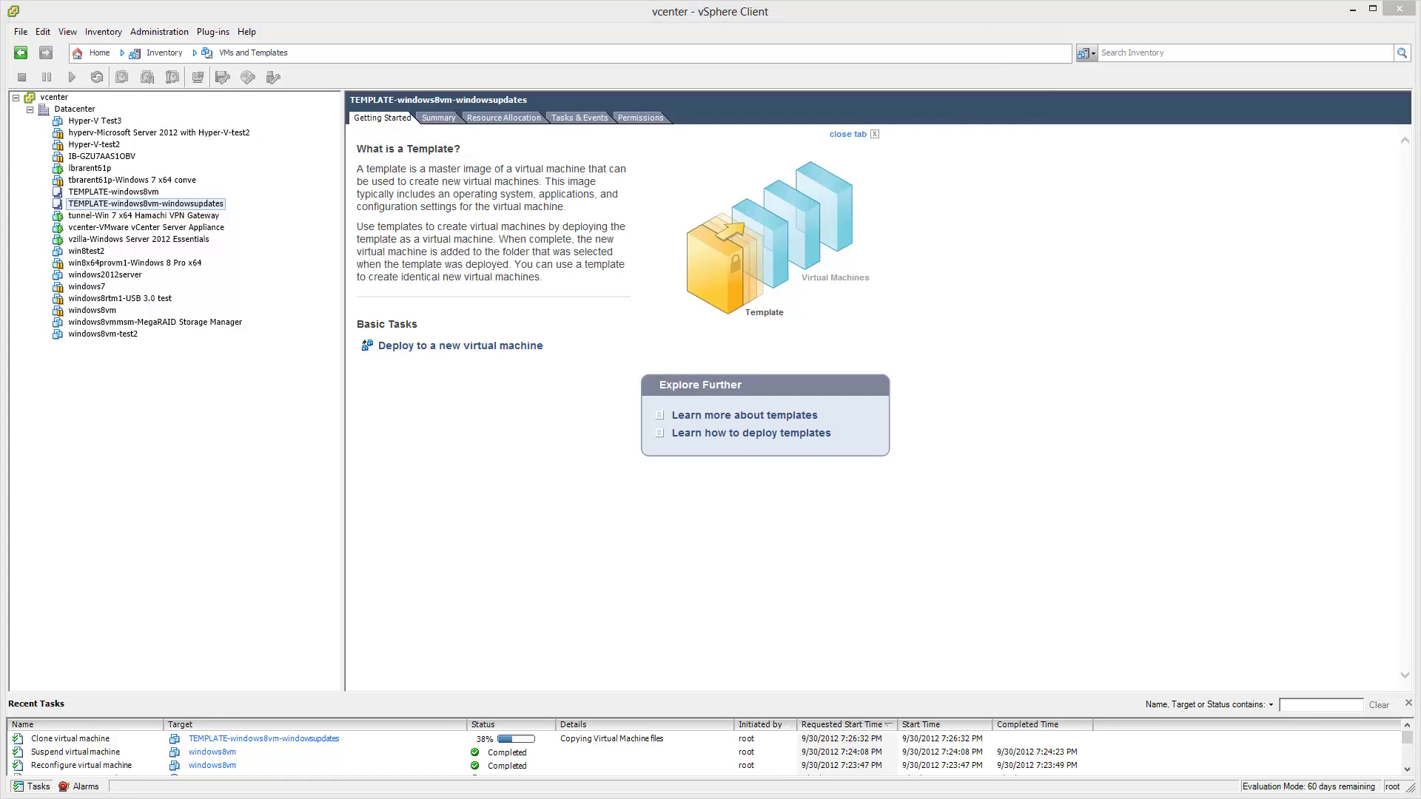
# Open the 12.05.03.00_Windows_MSM folder and its 12.05.03.00_Windows_MSM.txt release notes.
pyautogui.moveTo(0, 0); pyautogui.dragTo(281, 259)
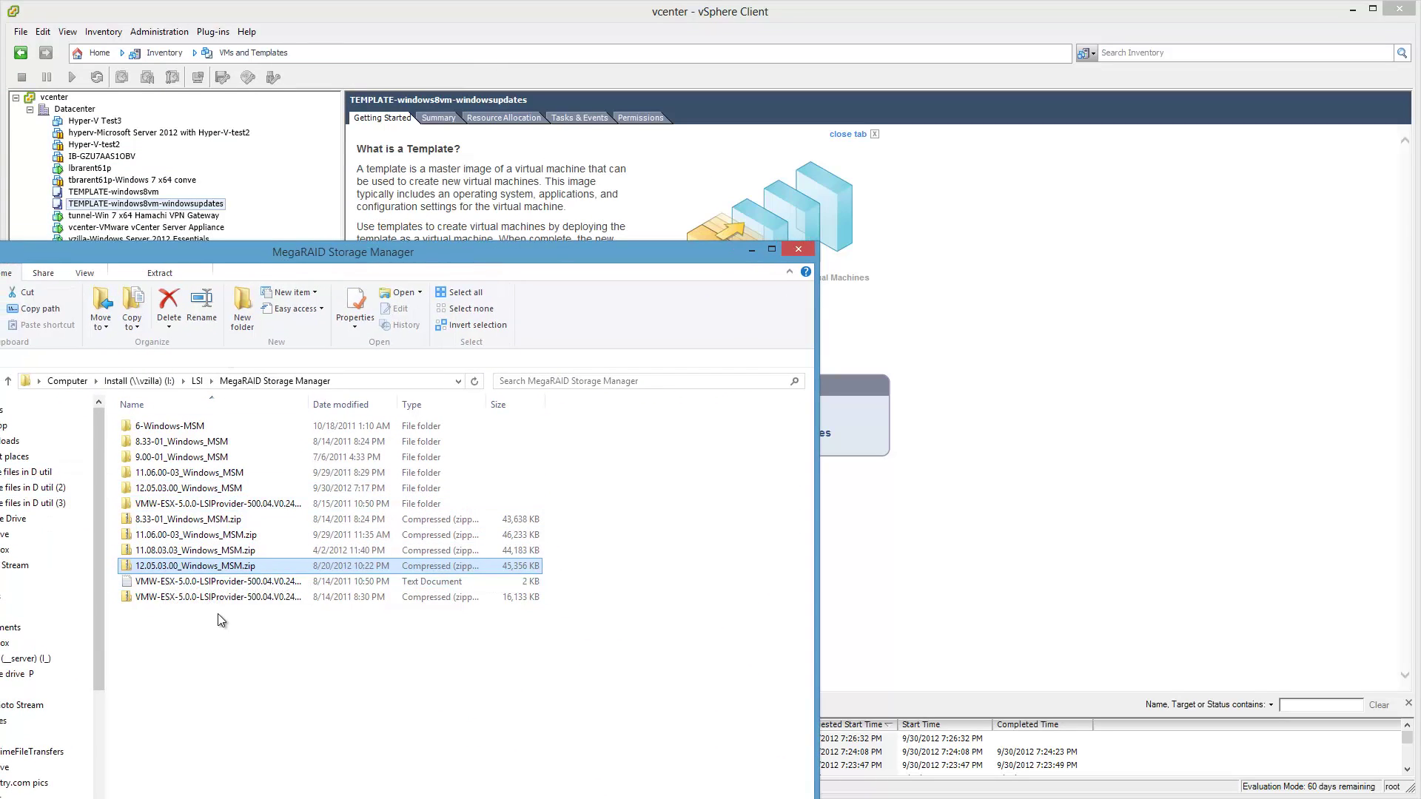
pyautogui.click(212, 489)
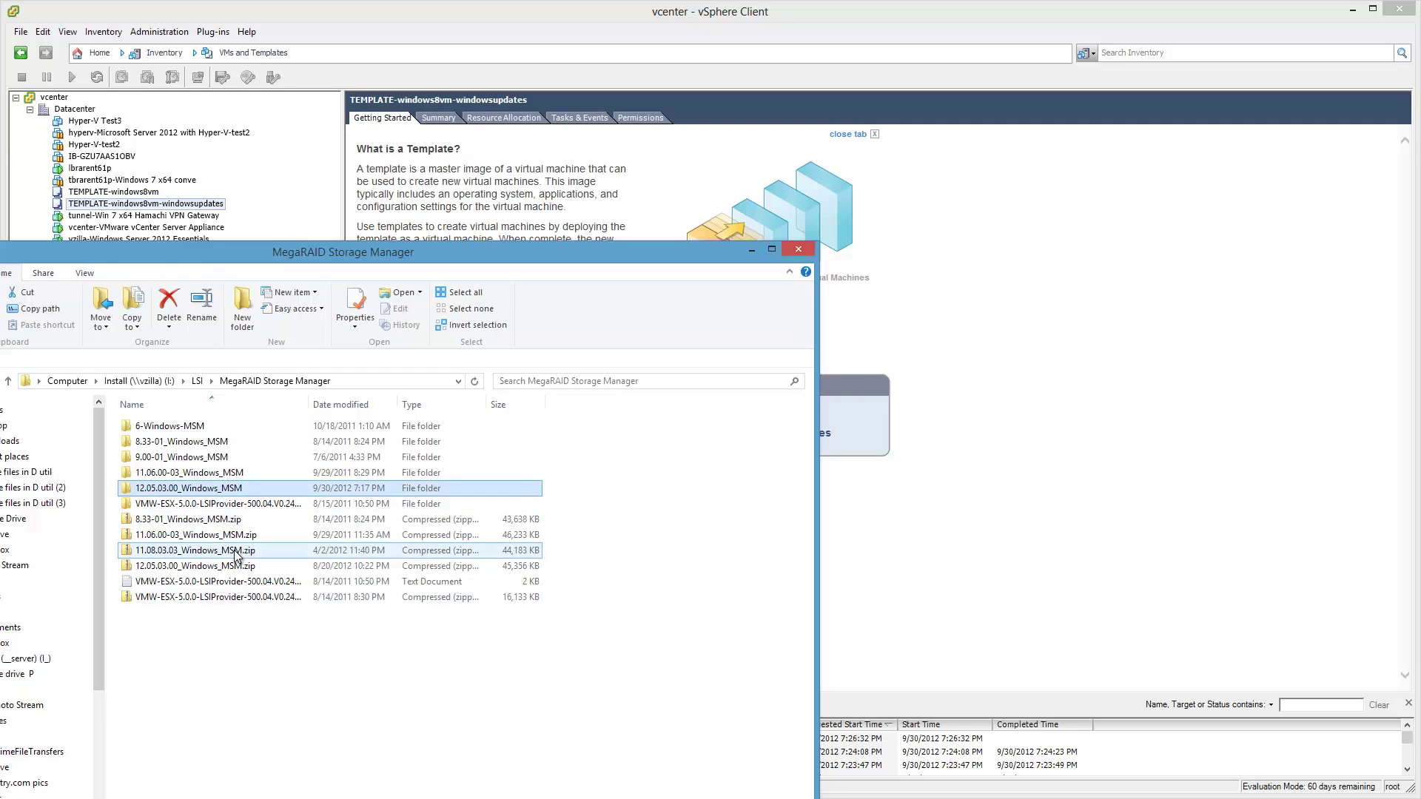
pyautogui.doubleClick(212, 489)
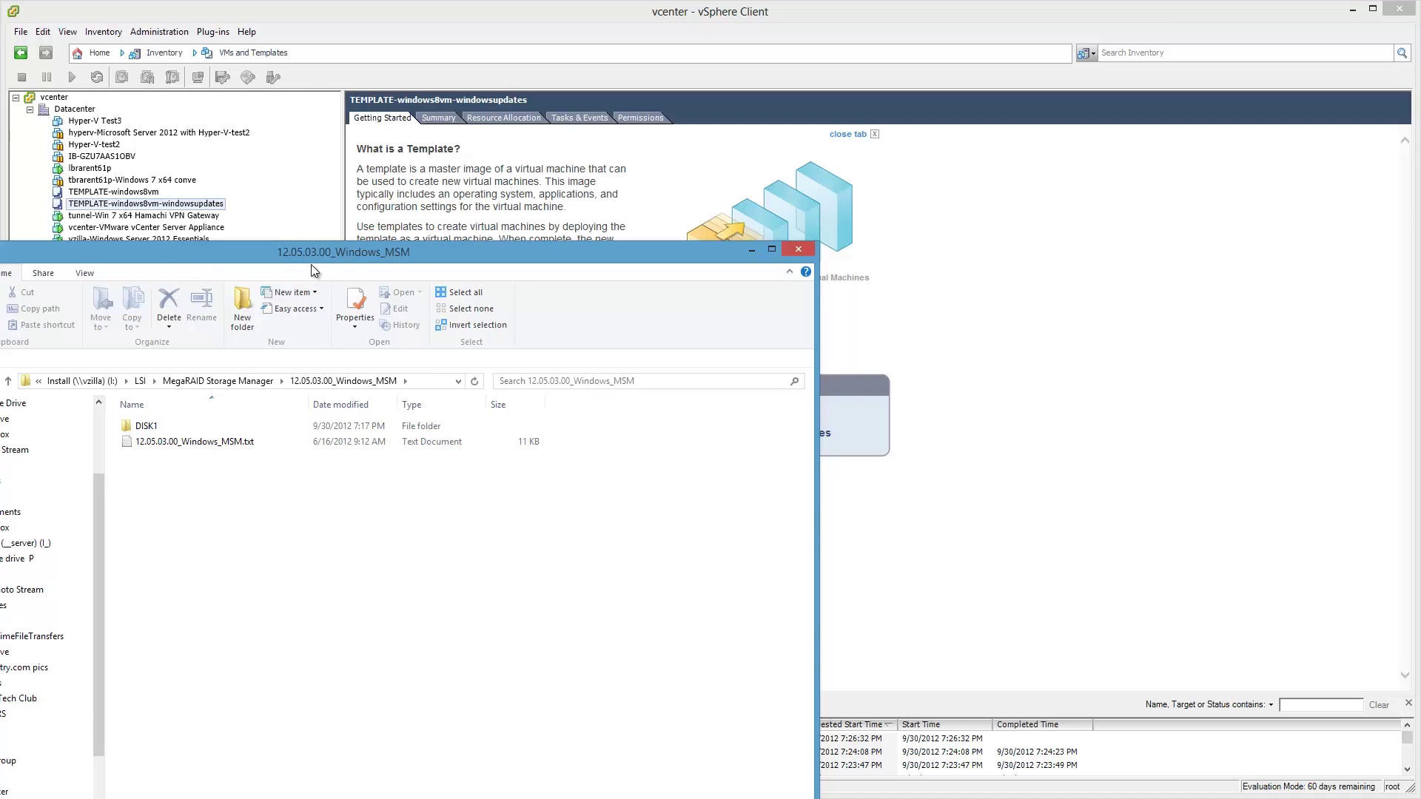
pyautogui.moveTo(309, 259); pyautogui.dragTo(576, 126)
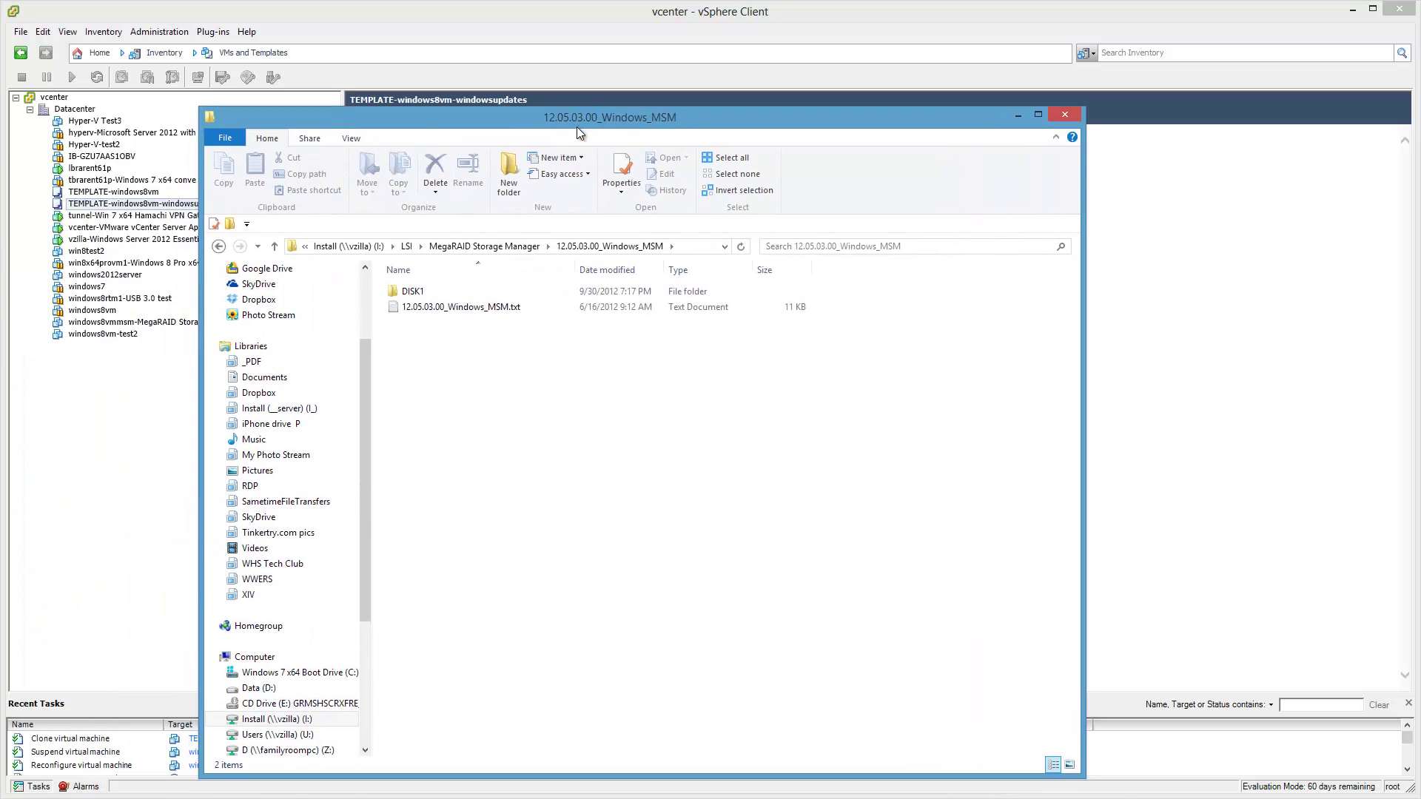
pyautogui.doubleClick(429, 308)
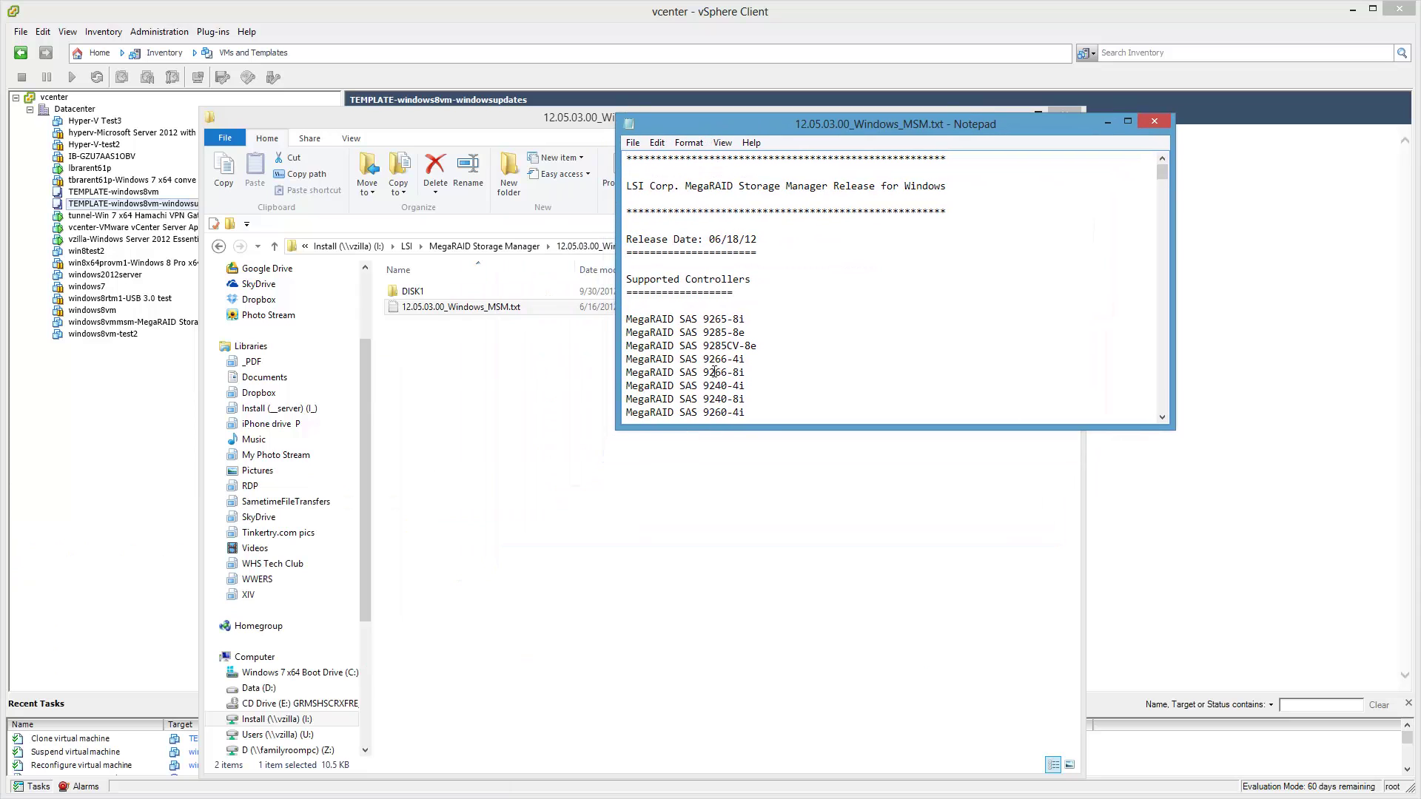
# Read through the release notes, close them, and open the DISK1 folder.
pyautogui.moveTo(755, 429); pyautogui.dragTo(818, 774)
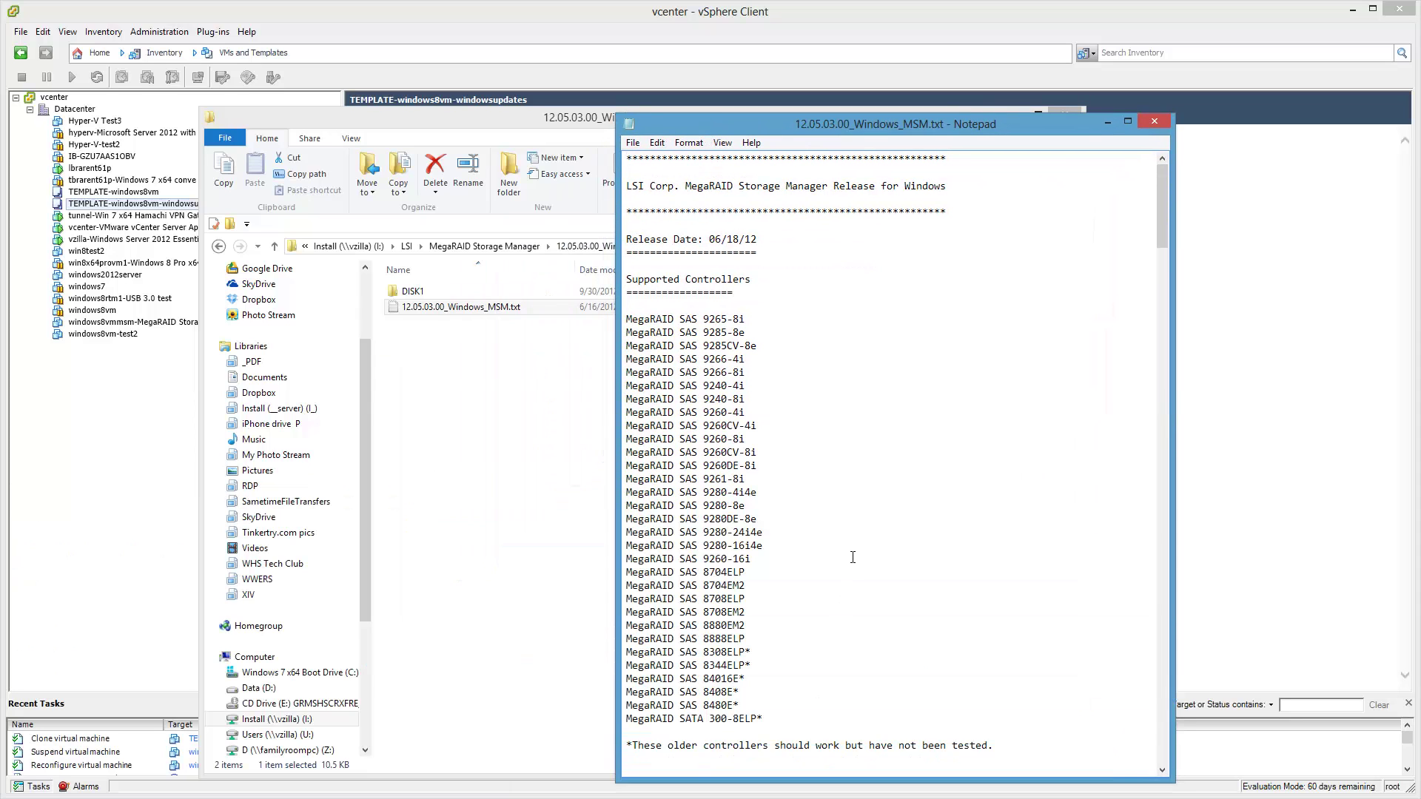
pyautogui.scroll(-2, 854, 559)
pyautogui.scroll(-20, 853, 559)
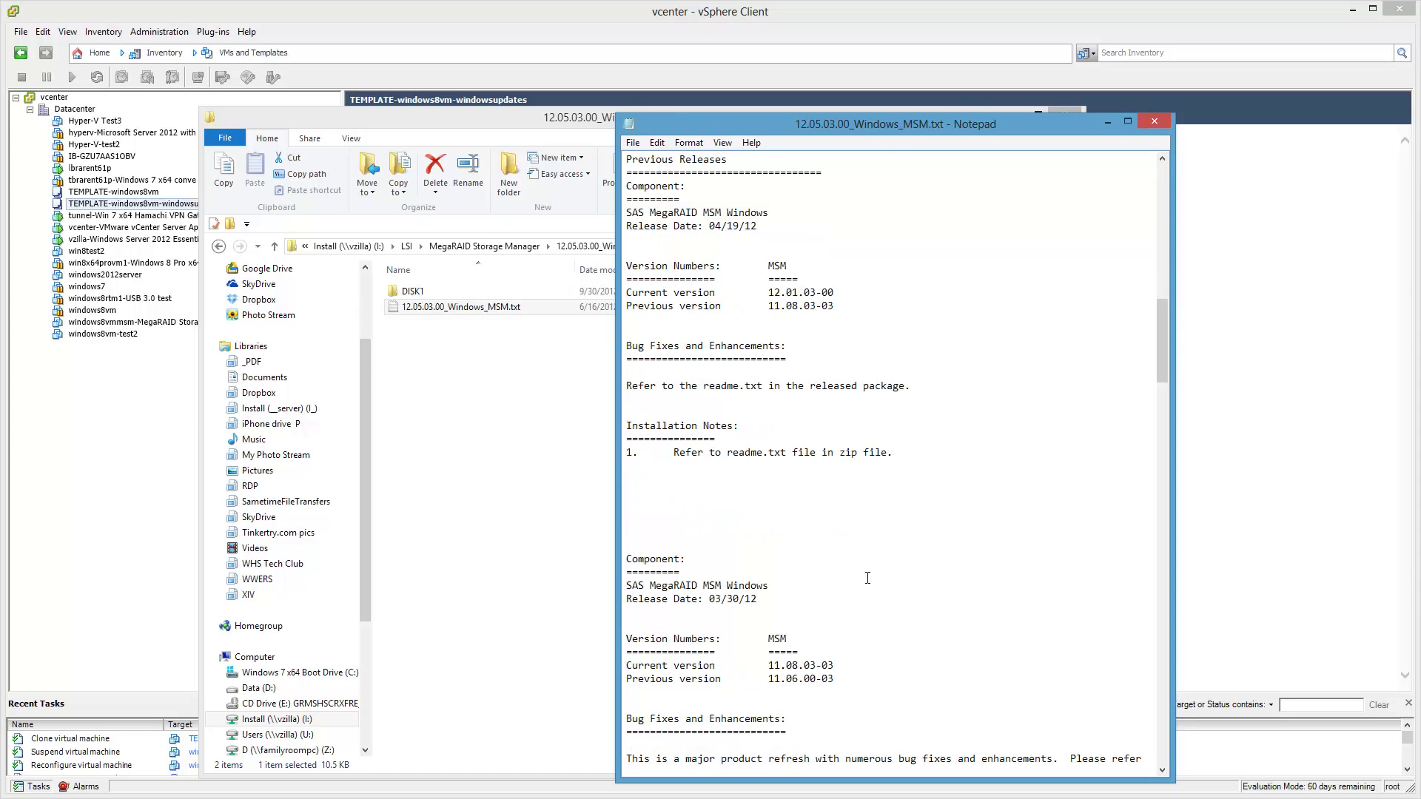
pyautogui.scroll(-16, 868, 575)
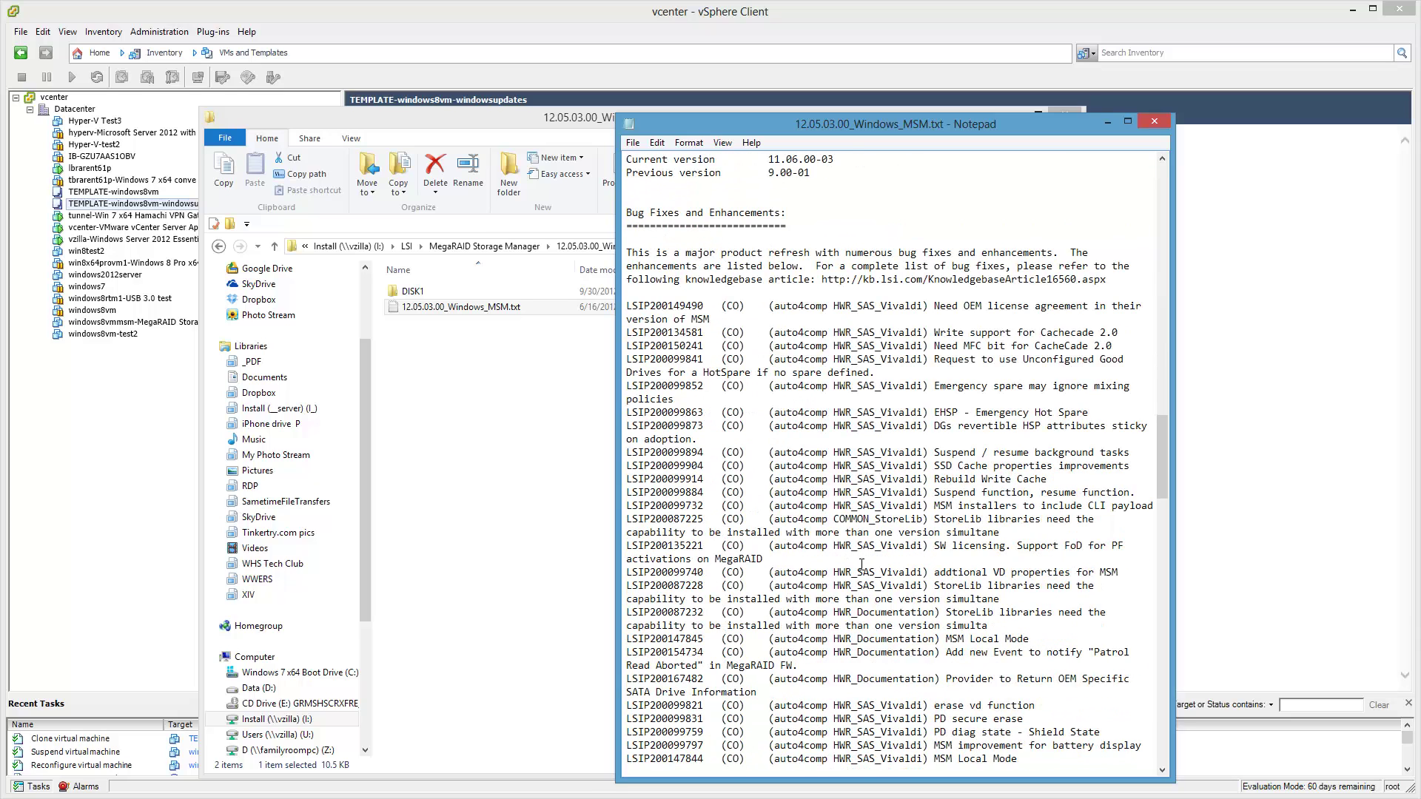
pyautogui.scroll(-3, 881, 551)
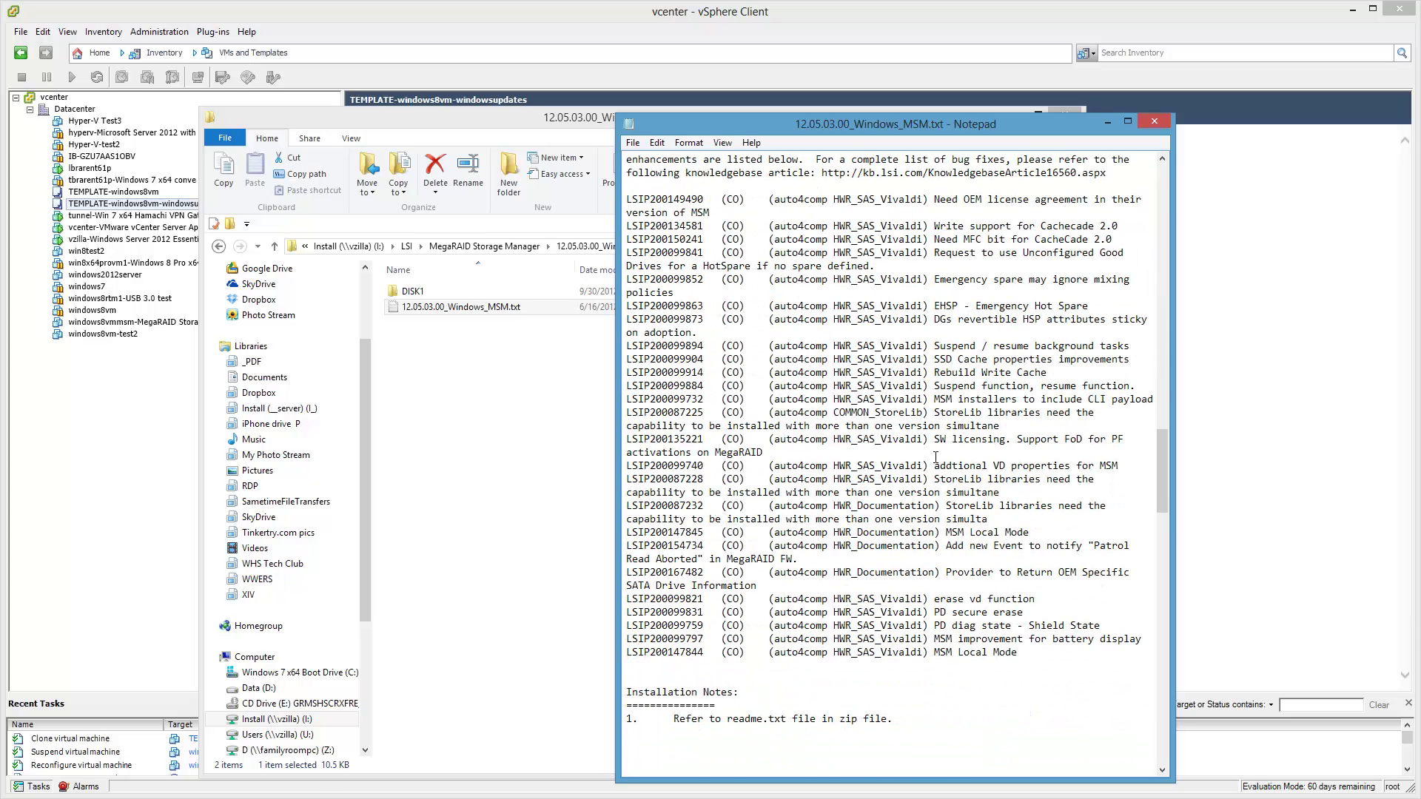
pyautogui.scroll(1, 935, 457)
pyautogui.click(1153, 121)
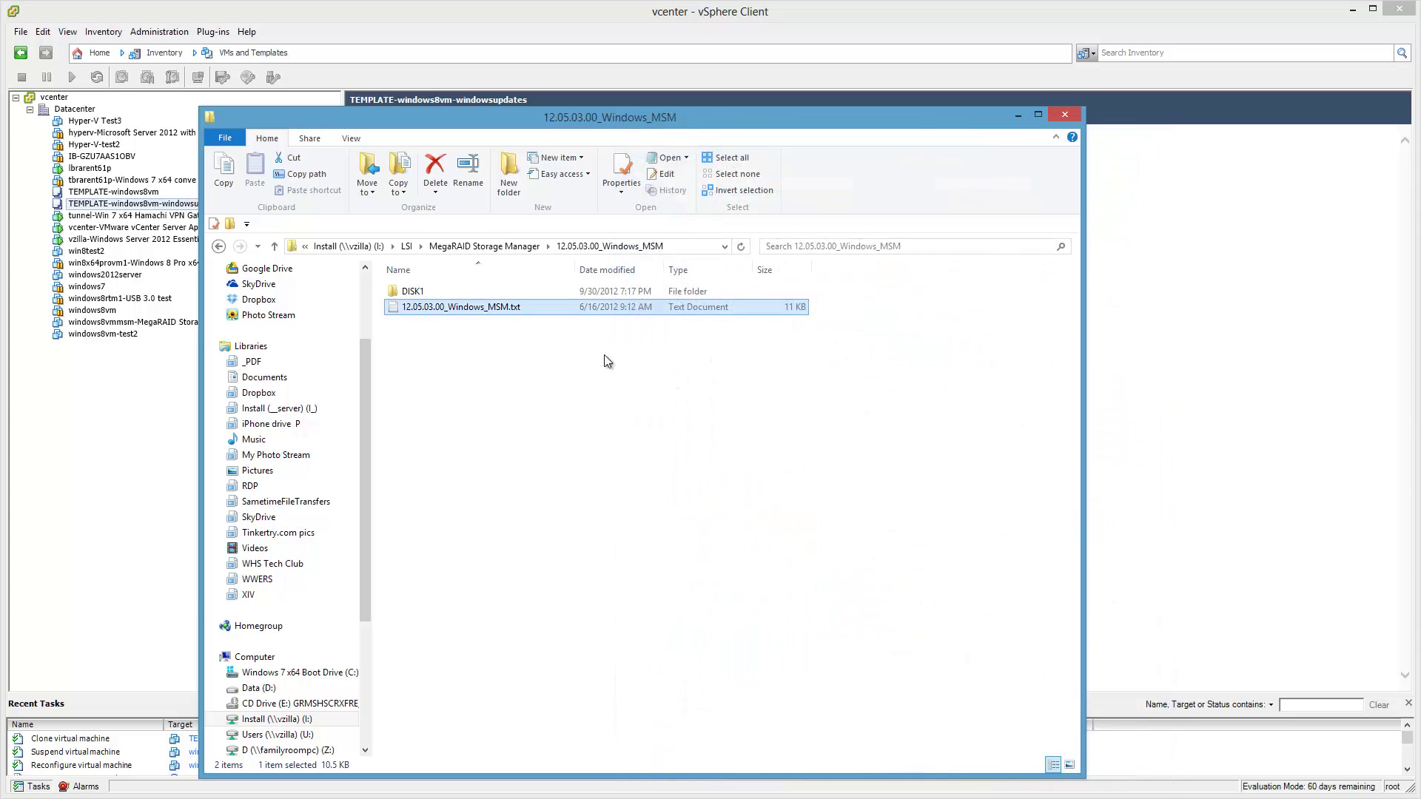
pyautogui.doubleClick(415, 291)
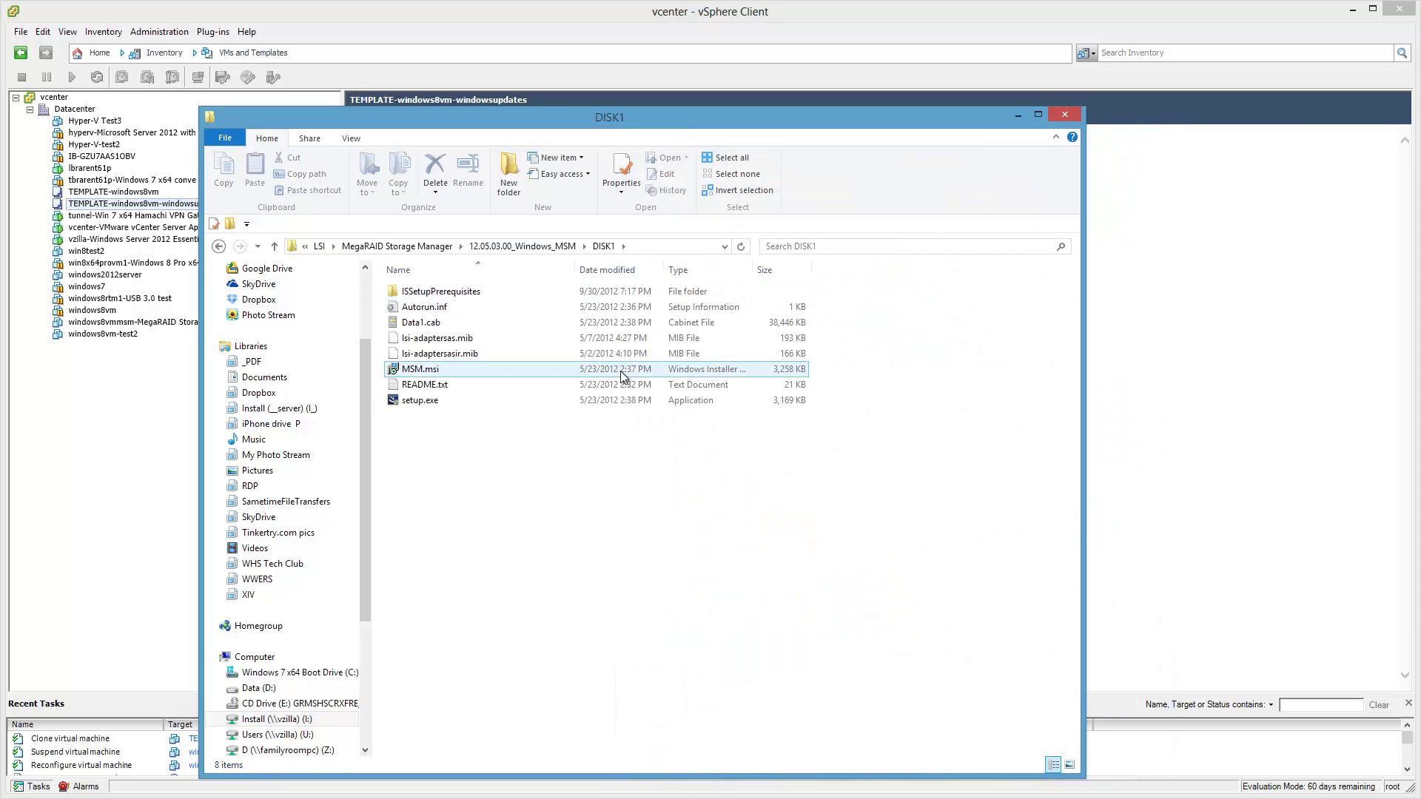
# Open DISK1's README.txt, scroll to Known Restrictions, and bring up the Find dialog.
pyautogui.doubleClick(438, 386)
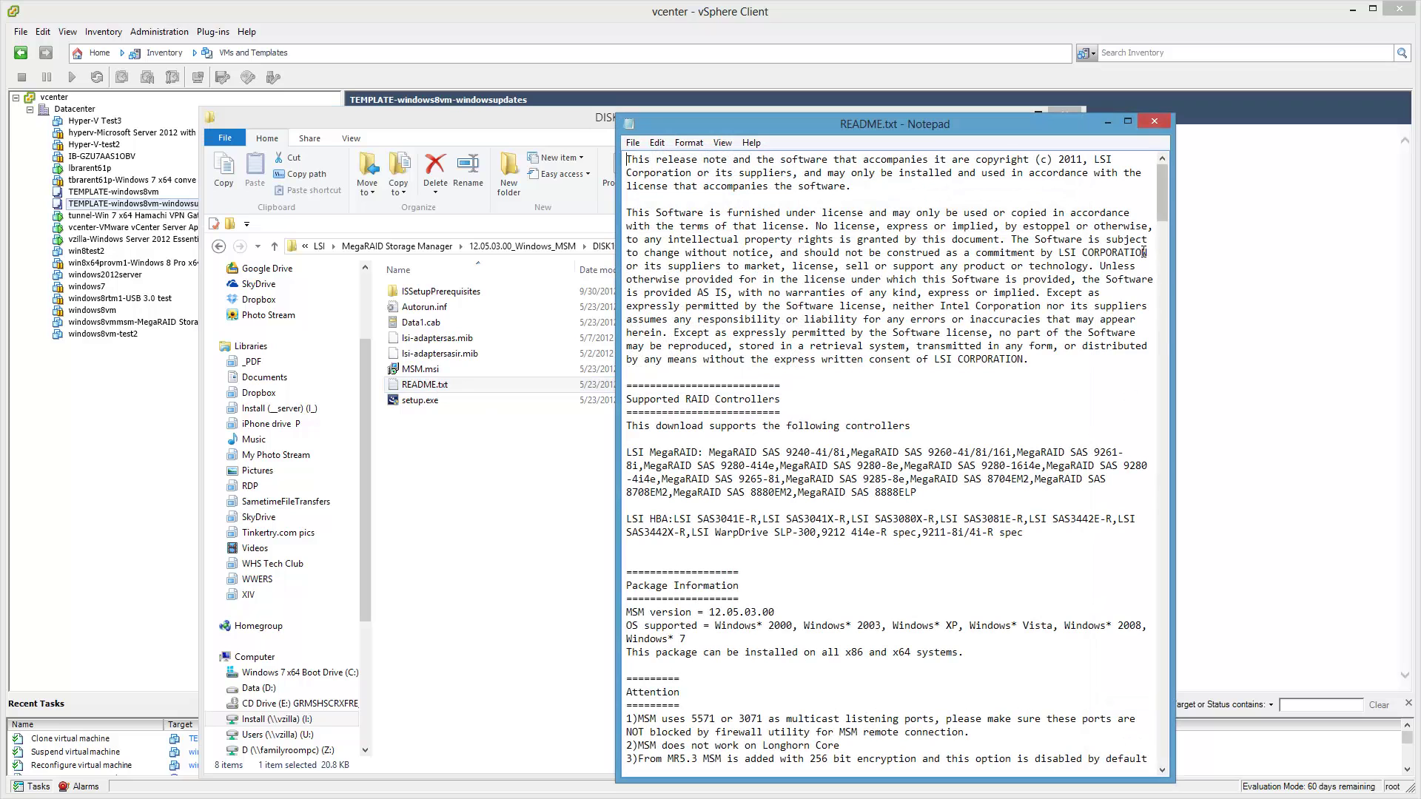
pyautogui.moveTo(1165, 197); pyautogui.dragTo(1174, 251)
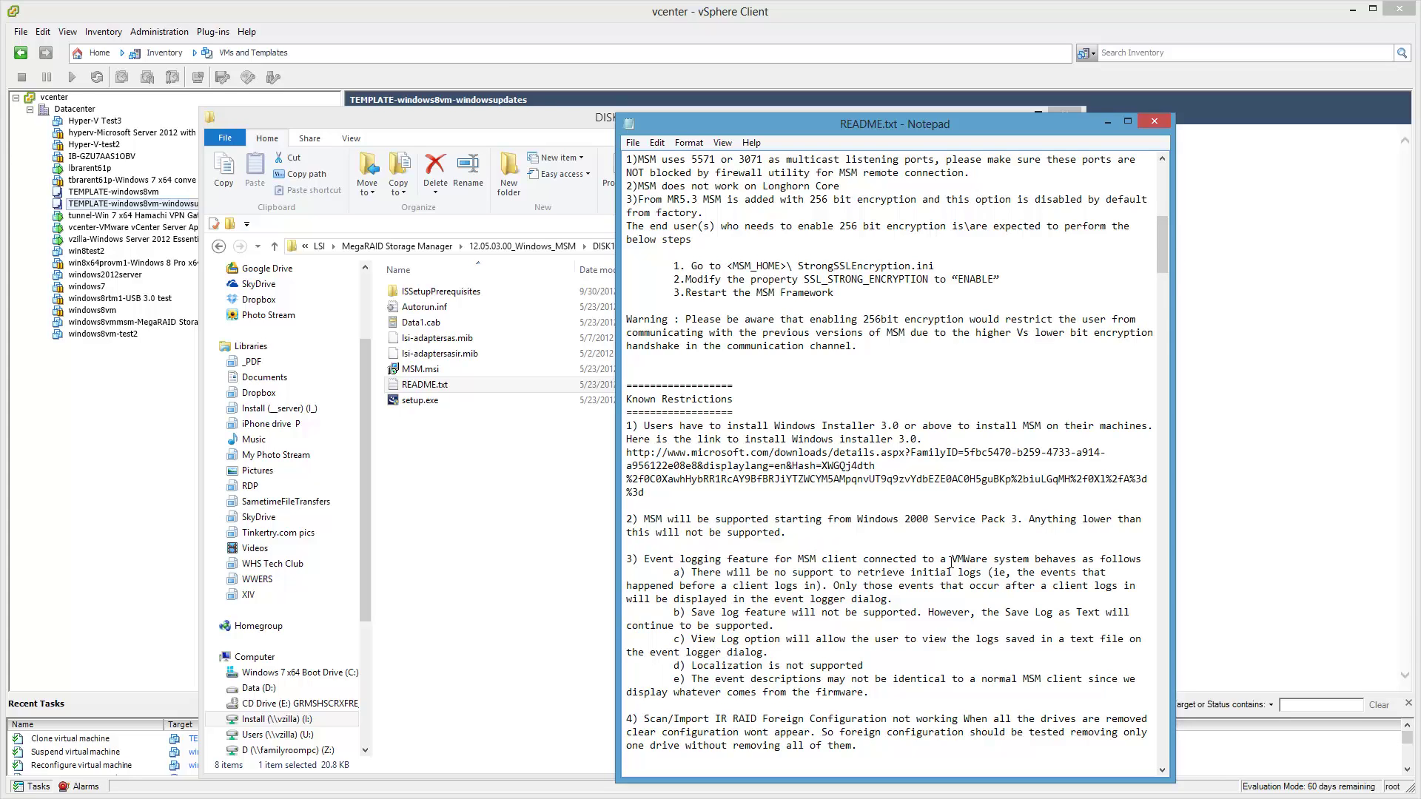
pyautogui.moveTo(952, 562); pyautogui.dragTo(1029, 557)
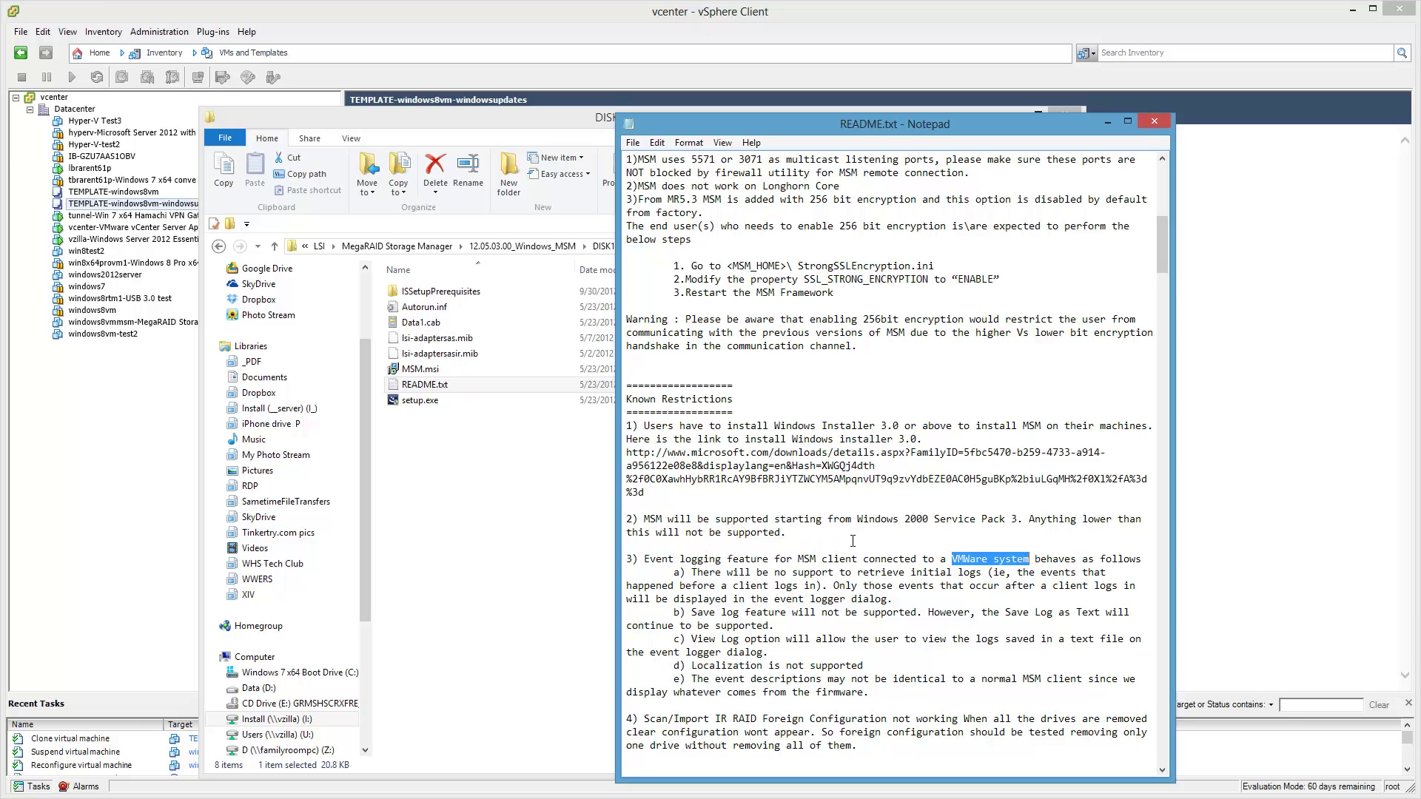
pyautogui.click(853, 541)
pyautogui.hotkey('ctrl', 'f')
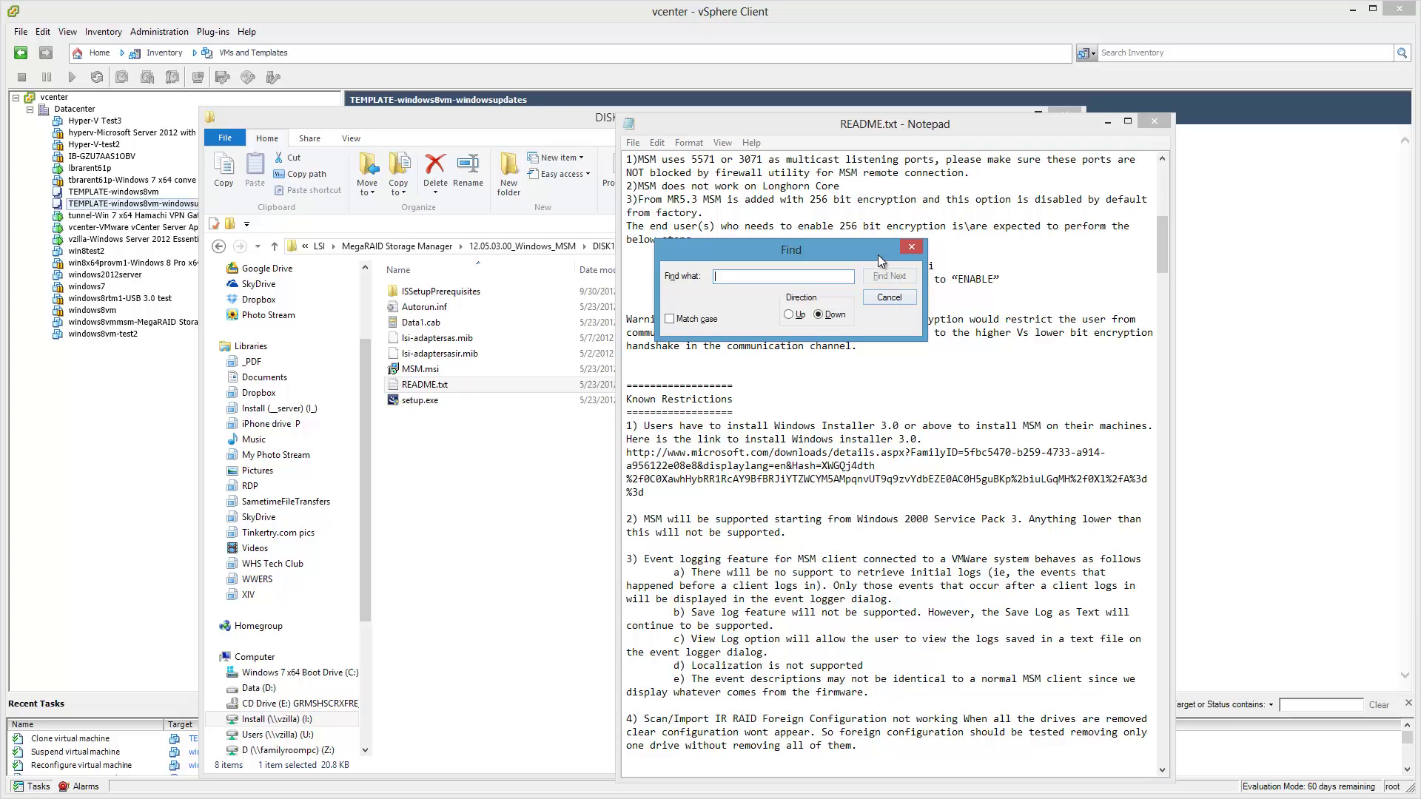
# Search the README for 'vmware', stepping through matches until none remain.
pyautogui.click(887, 297)
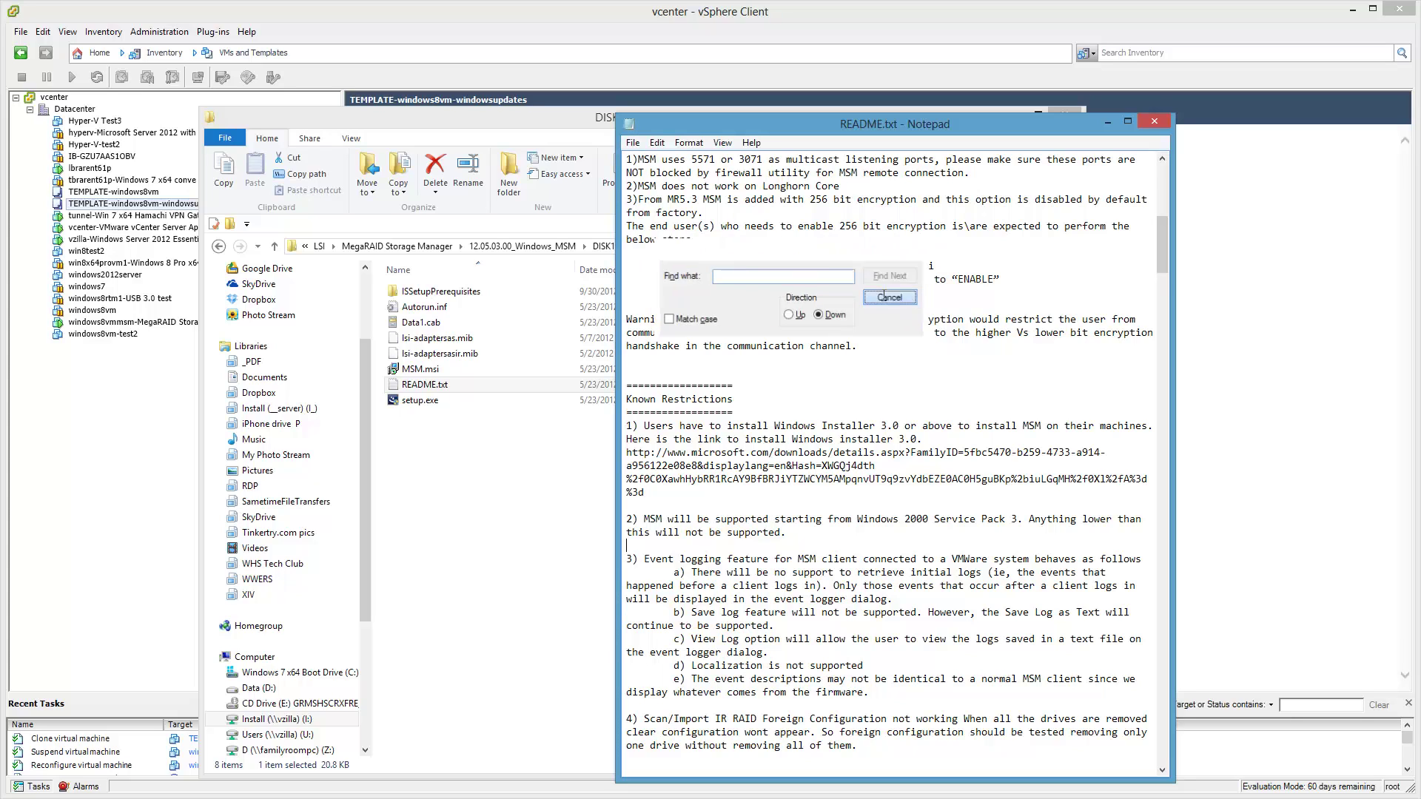
pyautogui.hotkey('ctrl', 'f')
pyautogui.write('vmware')
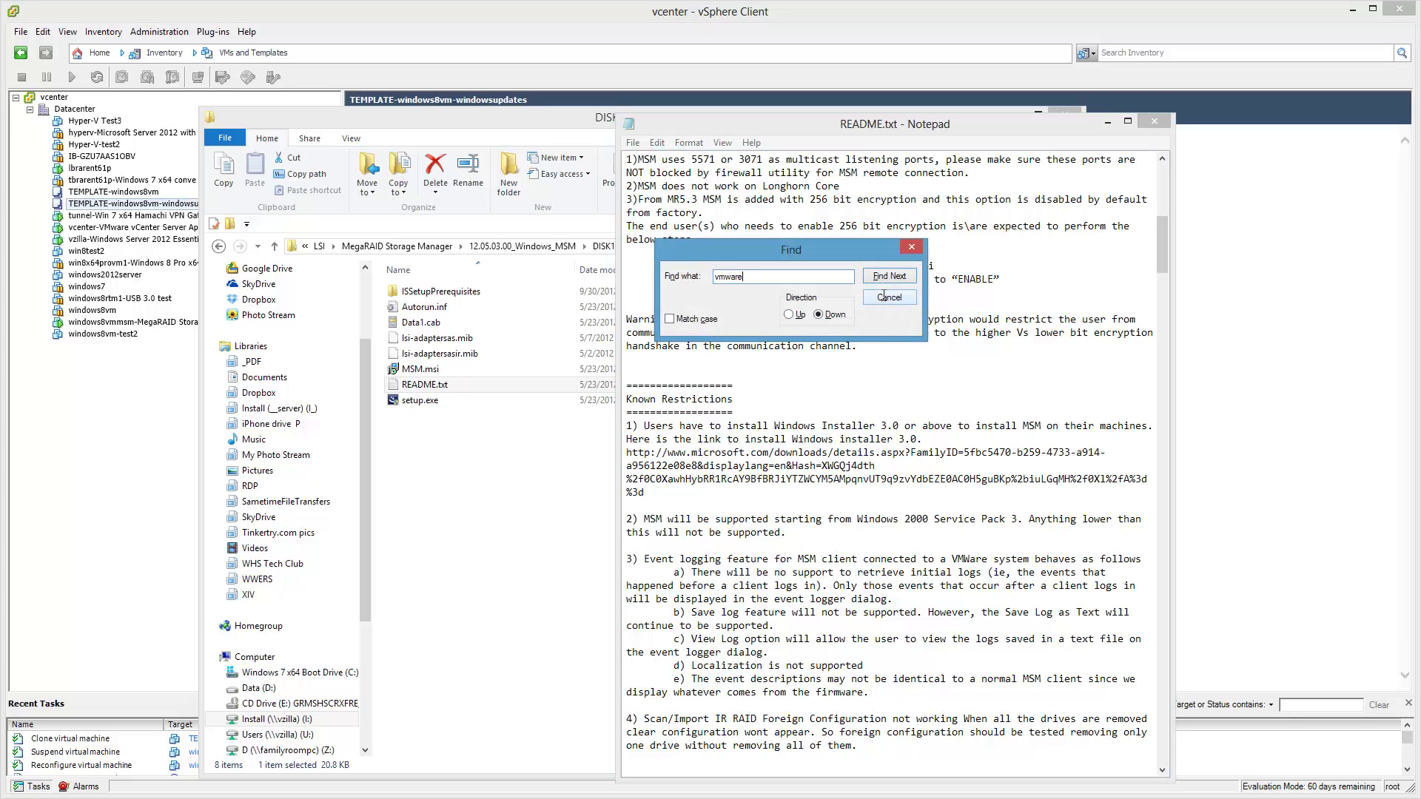
pyautogui.press('Return')
pyautogui.press('Return')
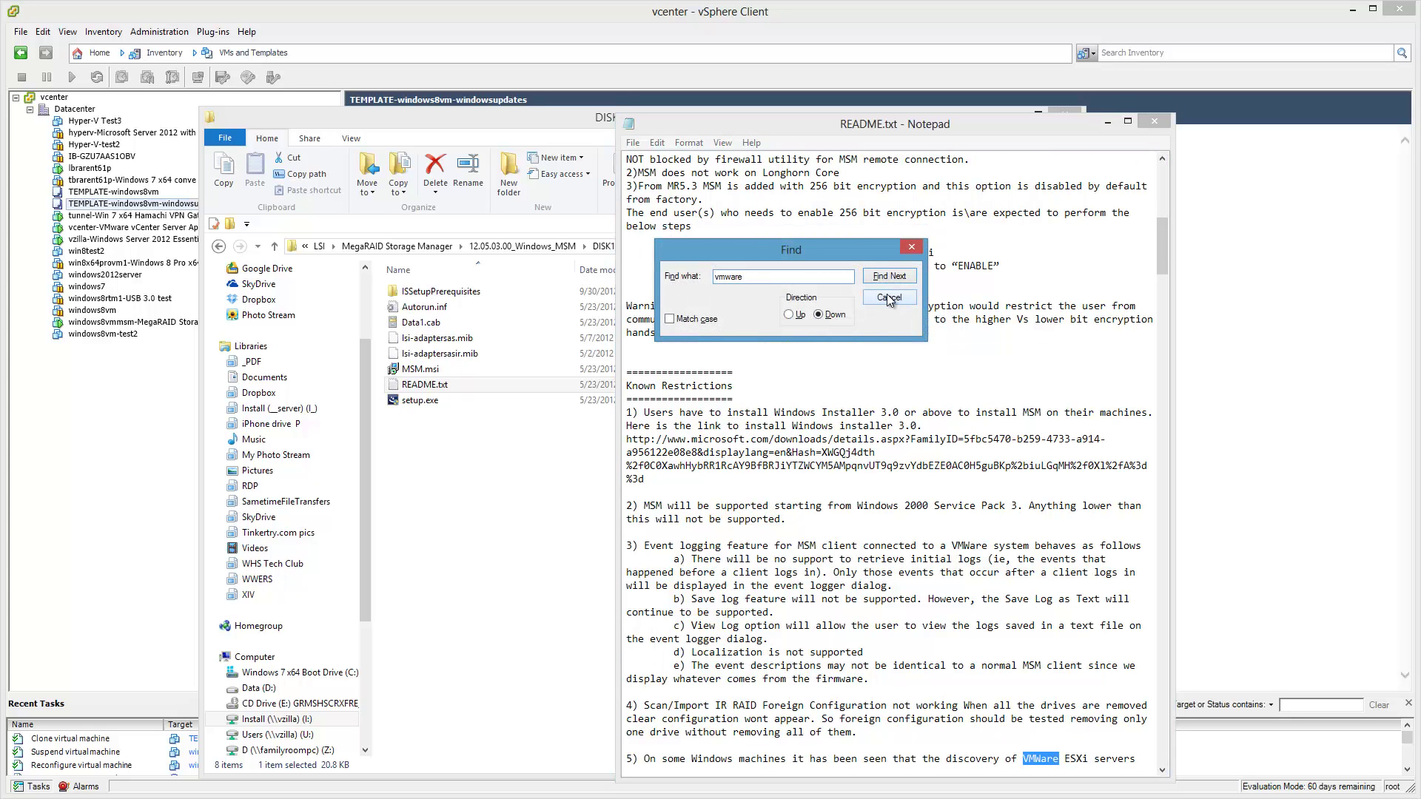
pyautogui.click(912, 559)
pyautogui.scroll(-1, 921, 558)
pyautogui.scroll(-4, 922, 558)
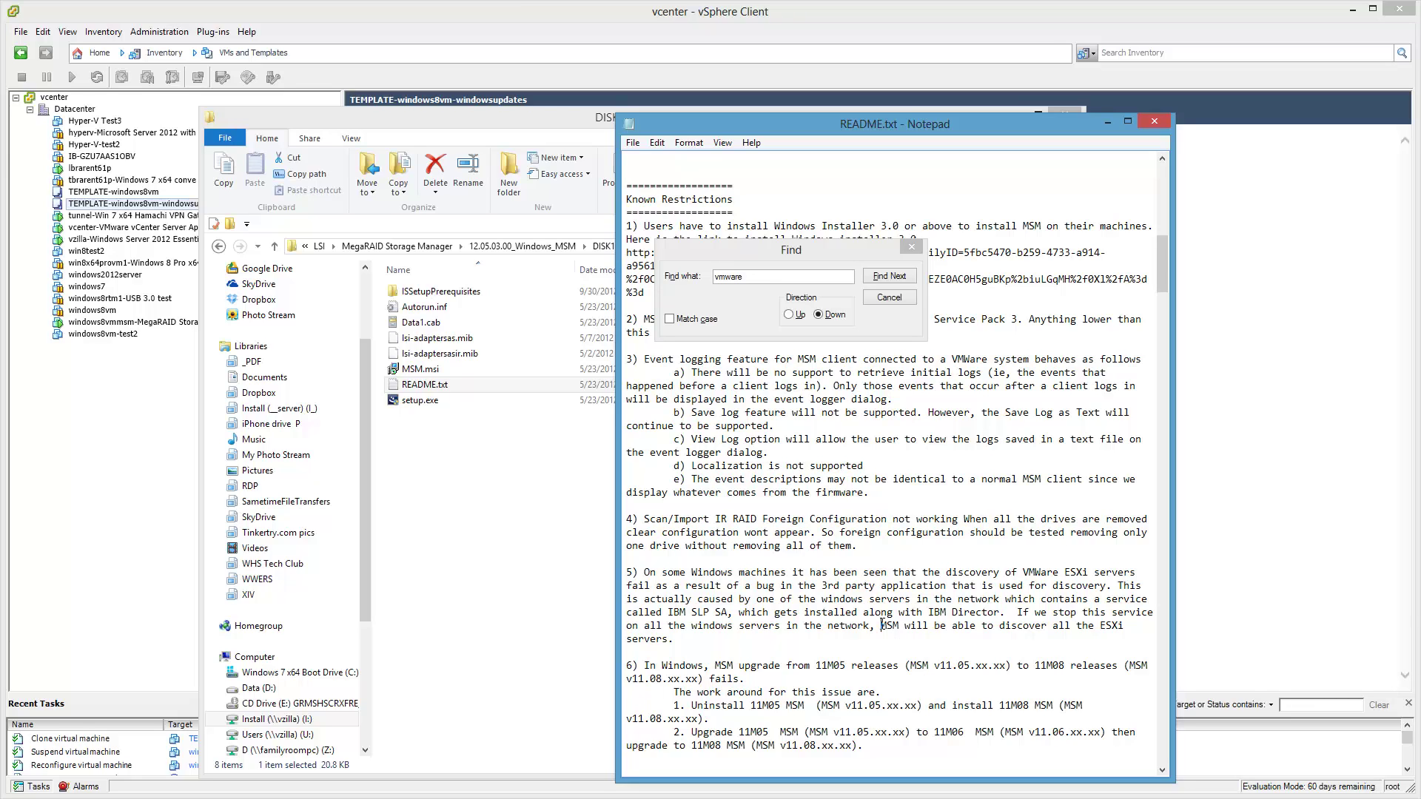
pyautogui.click(904, 276)
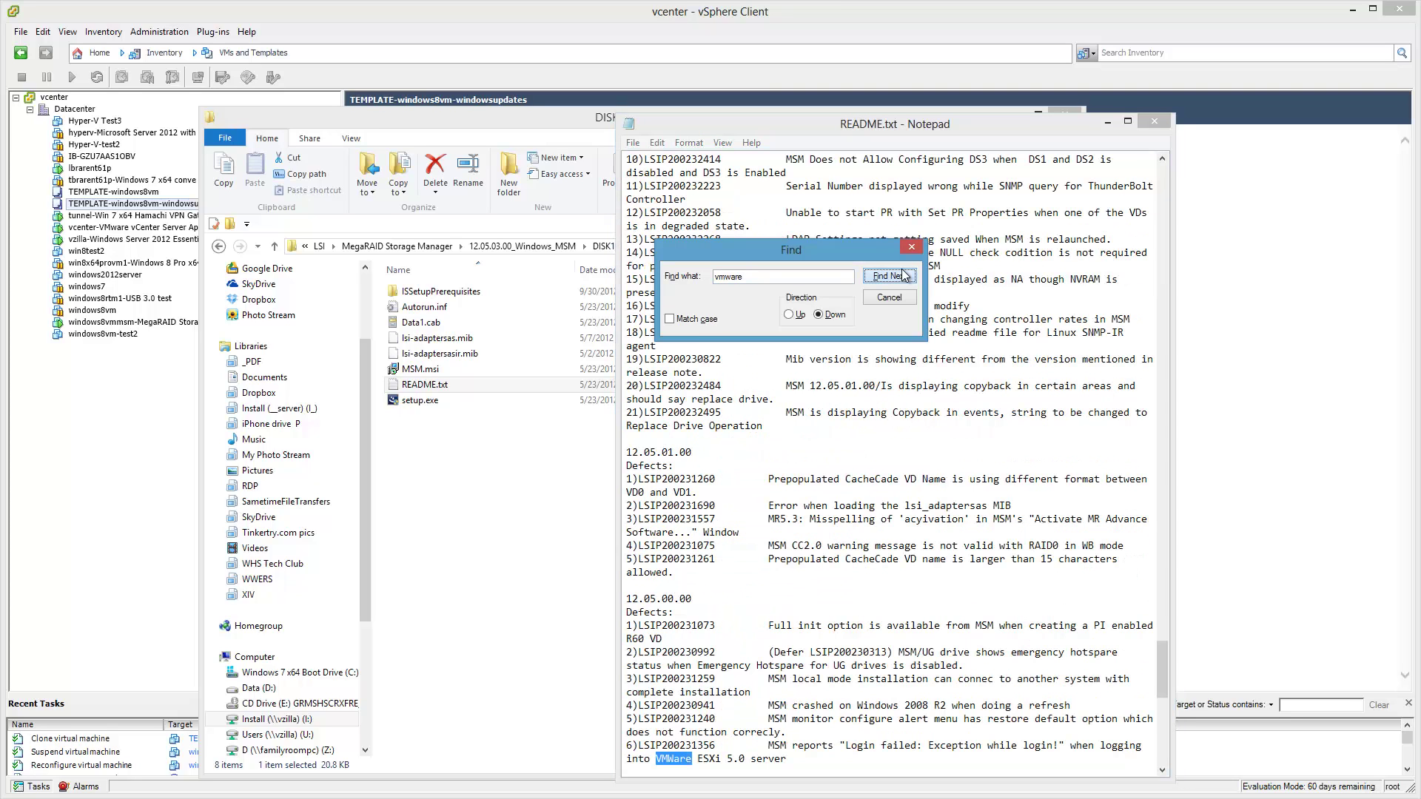
pyautogui.click(904, 275)
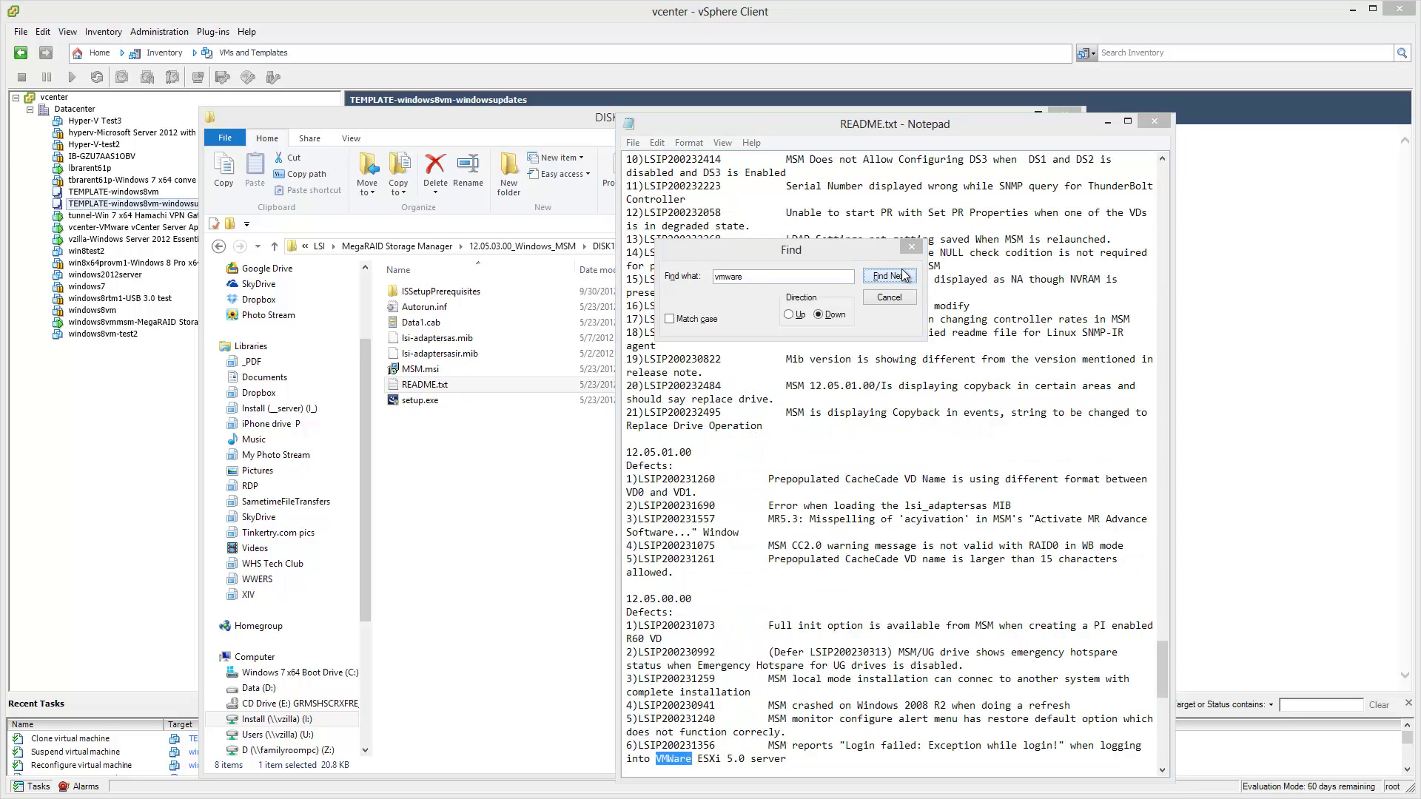
pyautogui.click(768, 518)
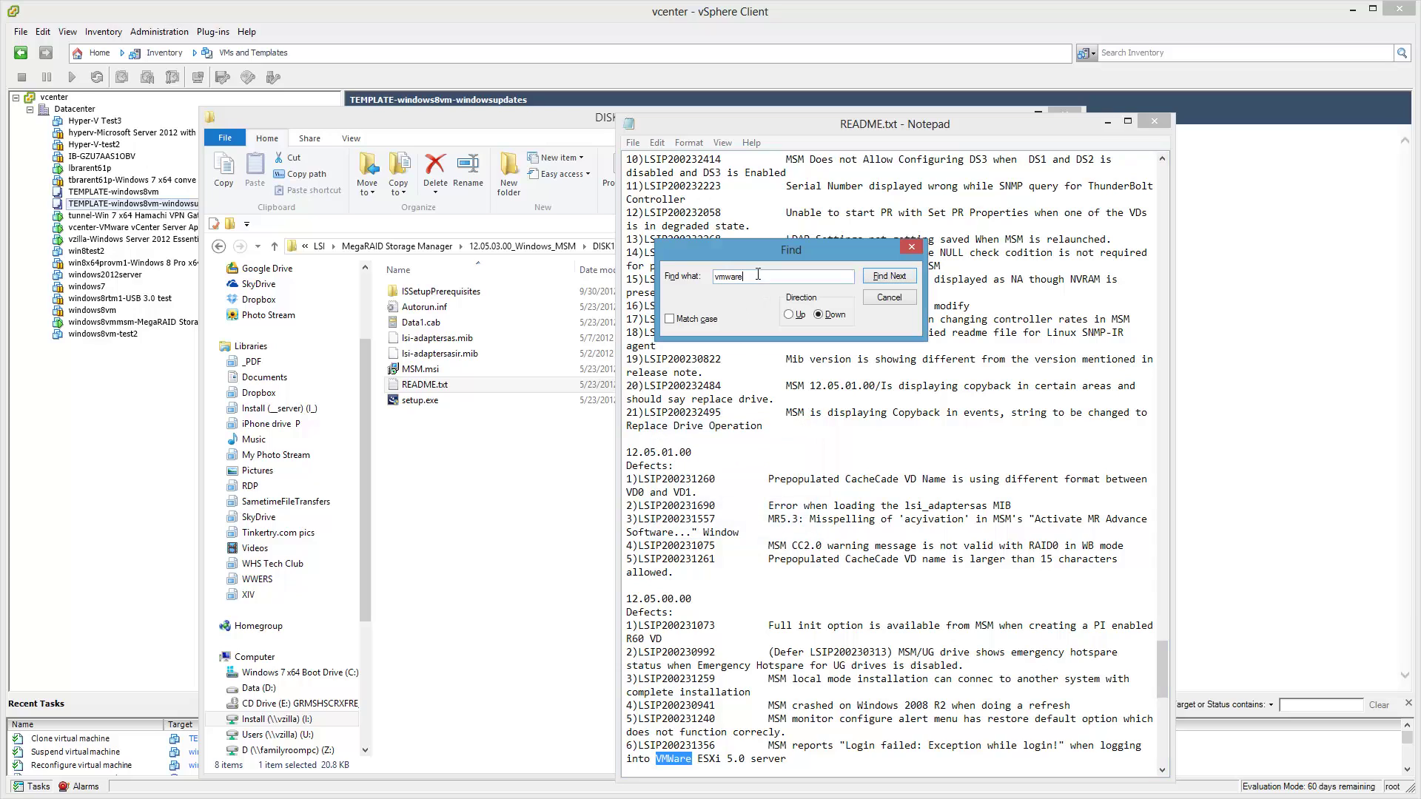
# Search upward for 'esx' to reach Known Restriction 5 on ESXi discovery, then close Find.
pyautogui.doubleClick(731, 277)
pyautogui.write('esx')
pyautogui.press('Return')
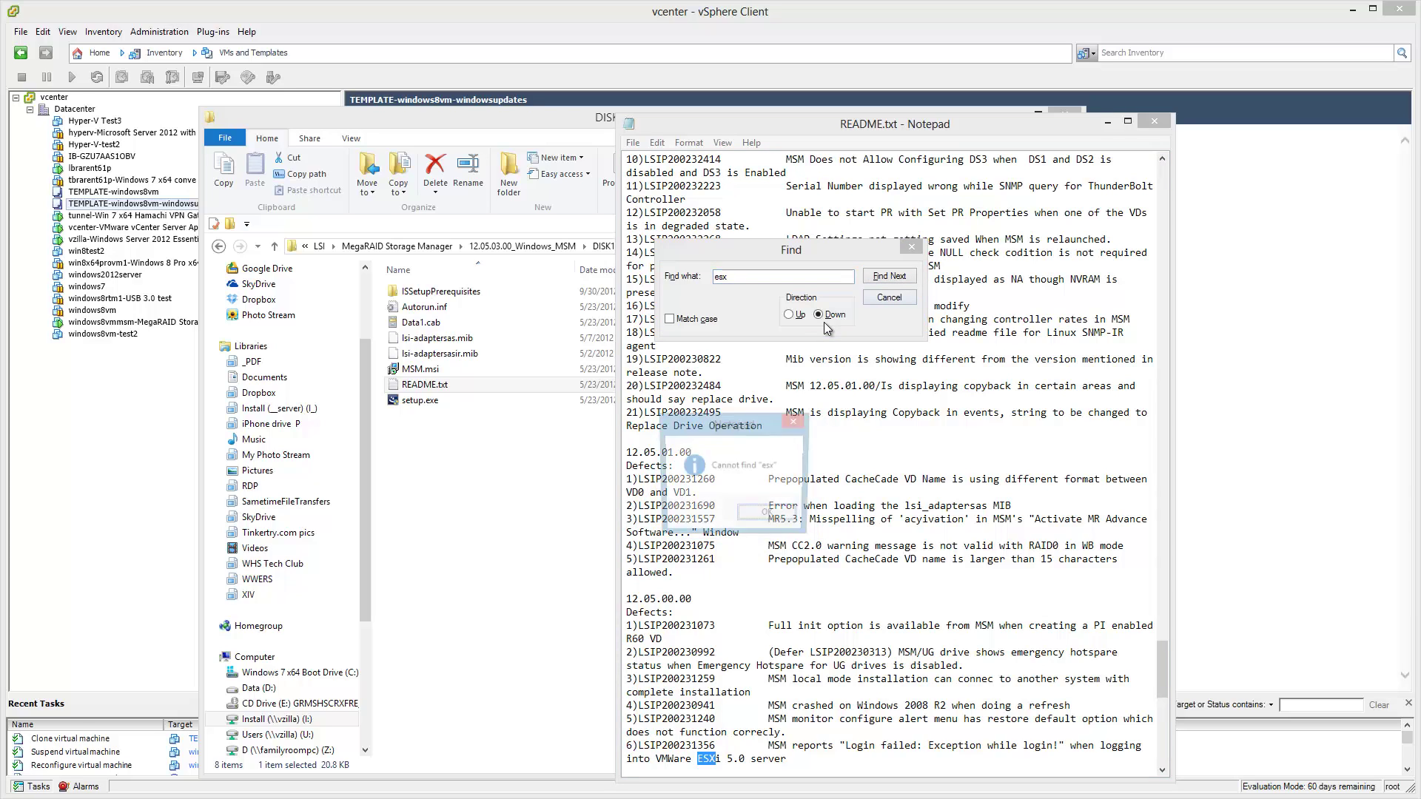
pyautogui.press('Return')
pyautogui.click(769, 516)
pyautogui.click(791, 316)
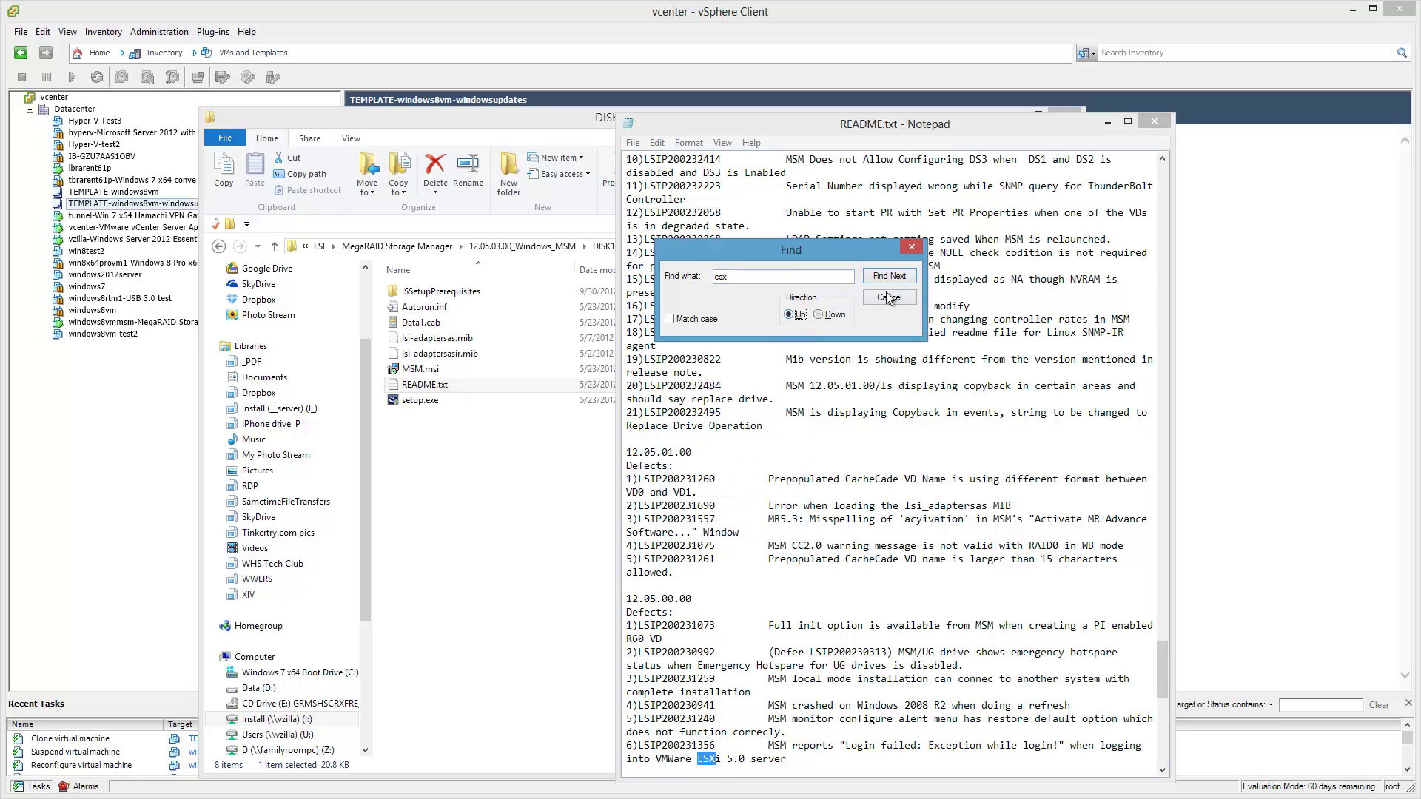
pyautogui.click(900, 282)
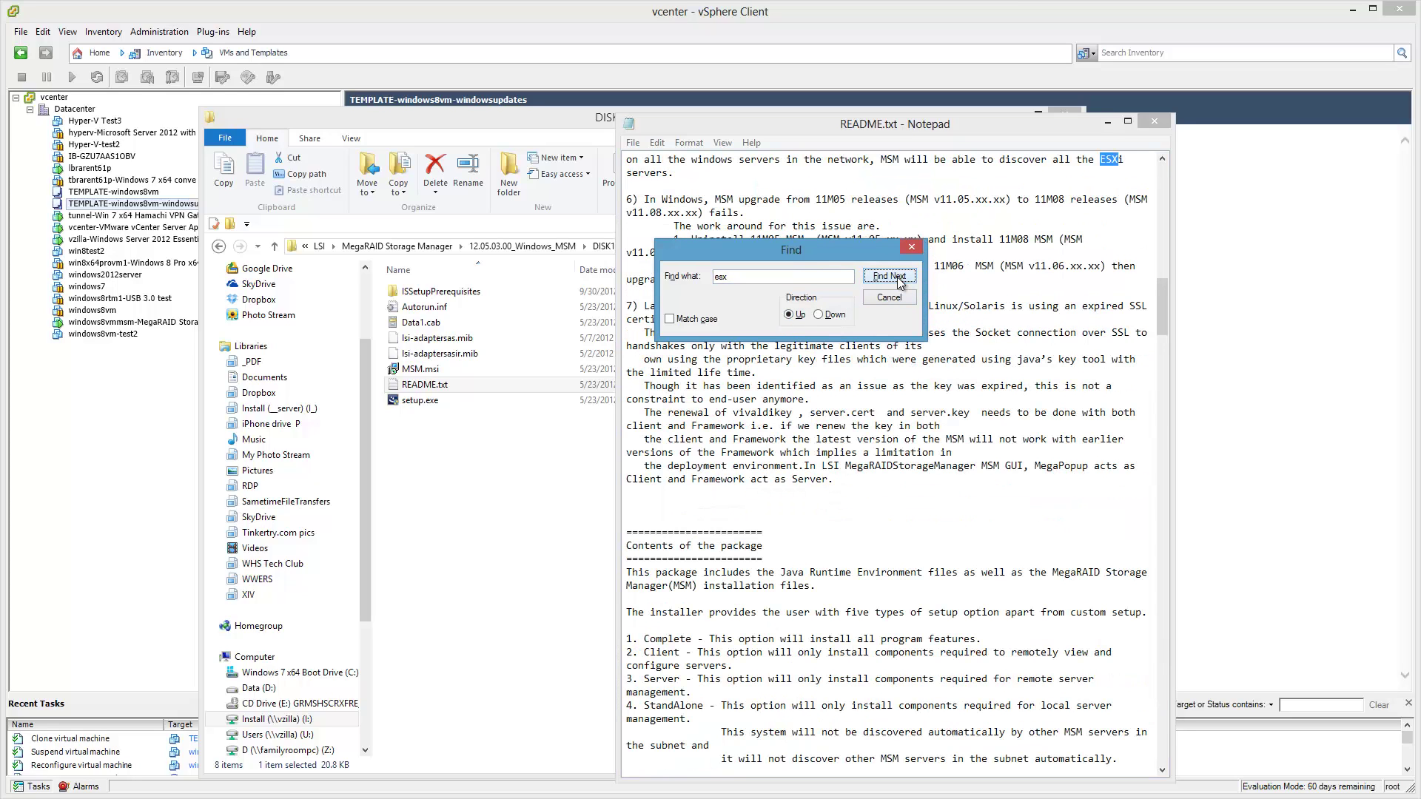
pyautogui.click(900, 282)
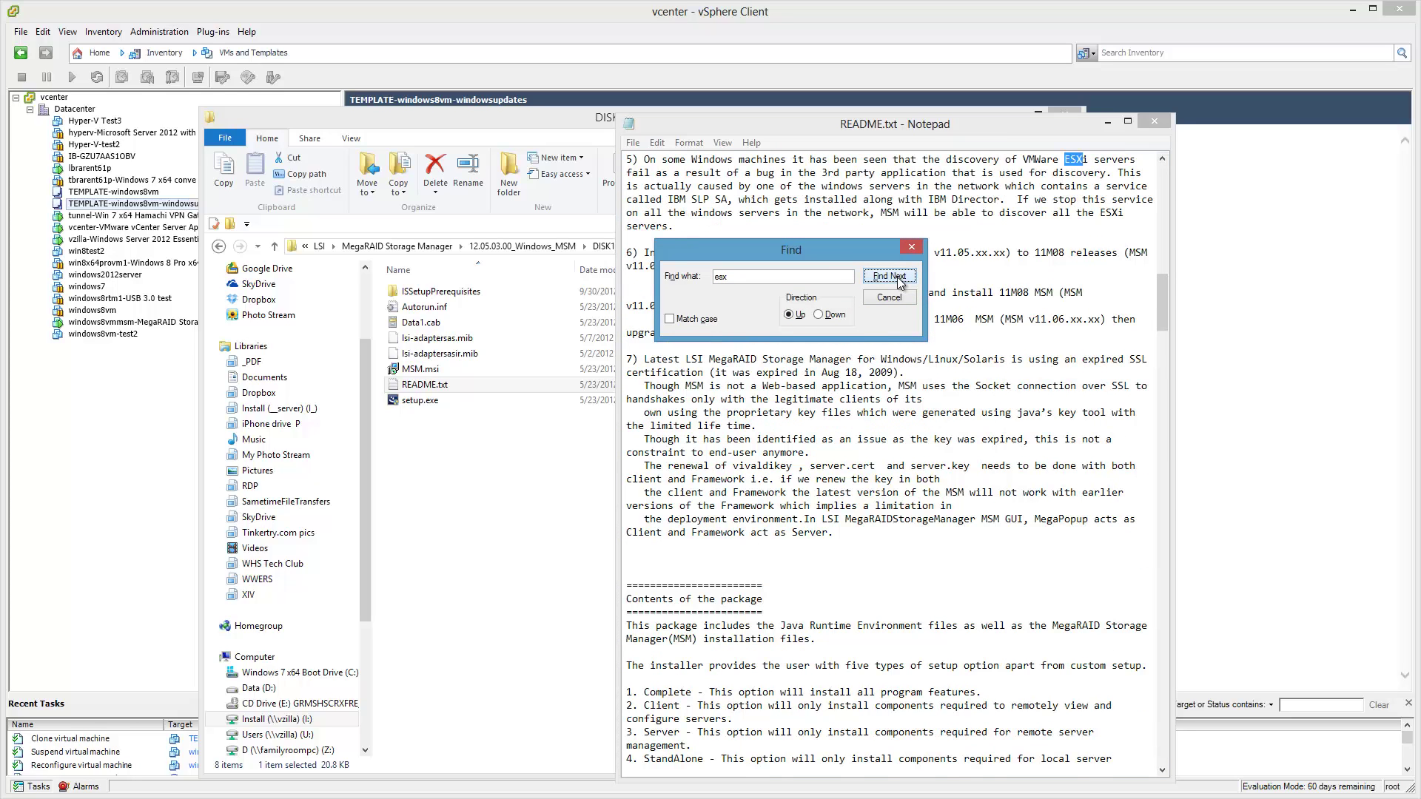
pyautogui.click(898, 282)
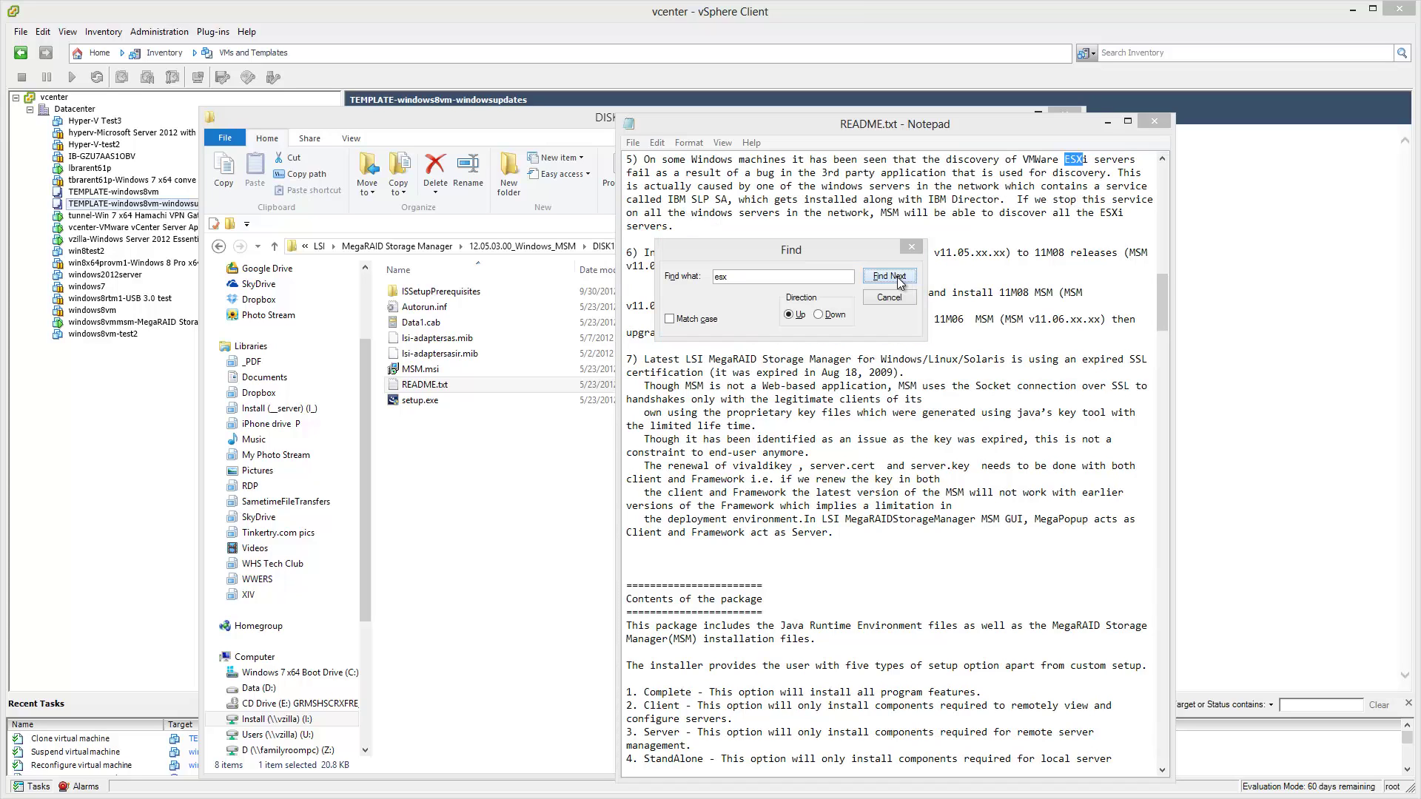
pyautogui.press('Return')
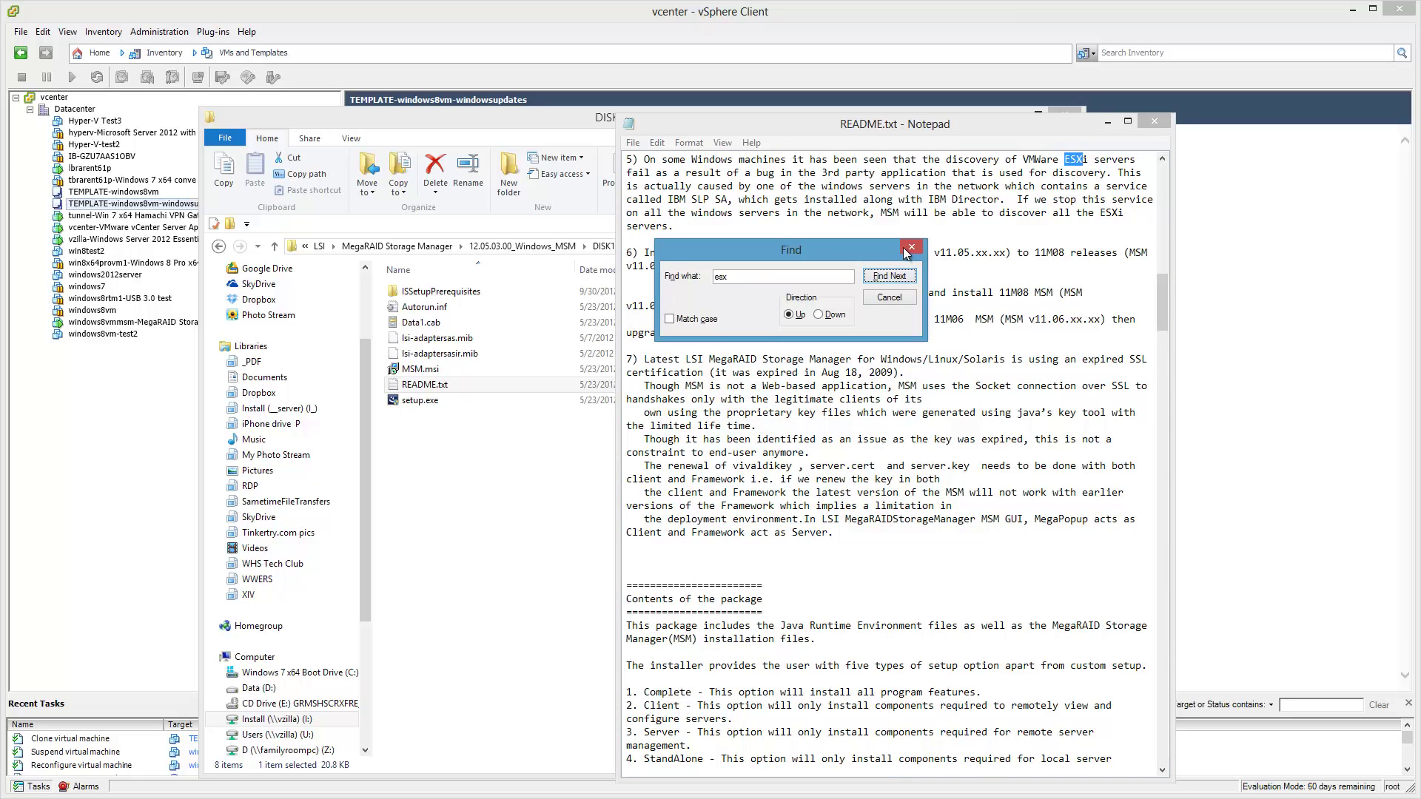
pyautogui.click(906, 249)
# Close the README, copy the 12.05.03.00_Windows_MSM folder, and minimize Explorer.
pyautogui.click(1155, 122)
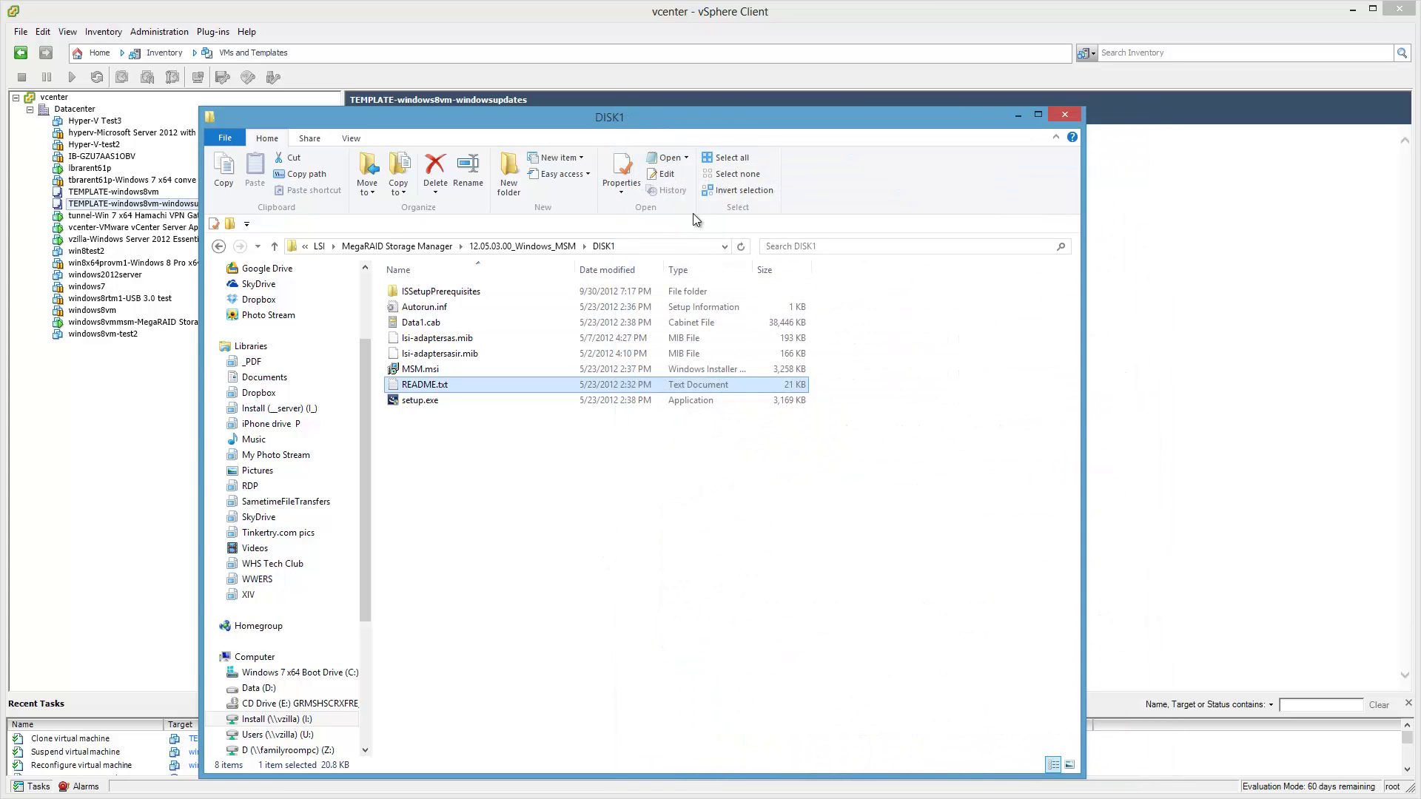
pyautogui.click(1017, 114)
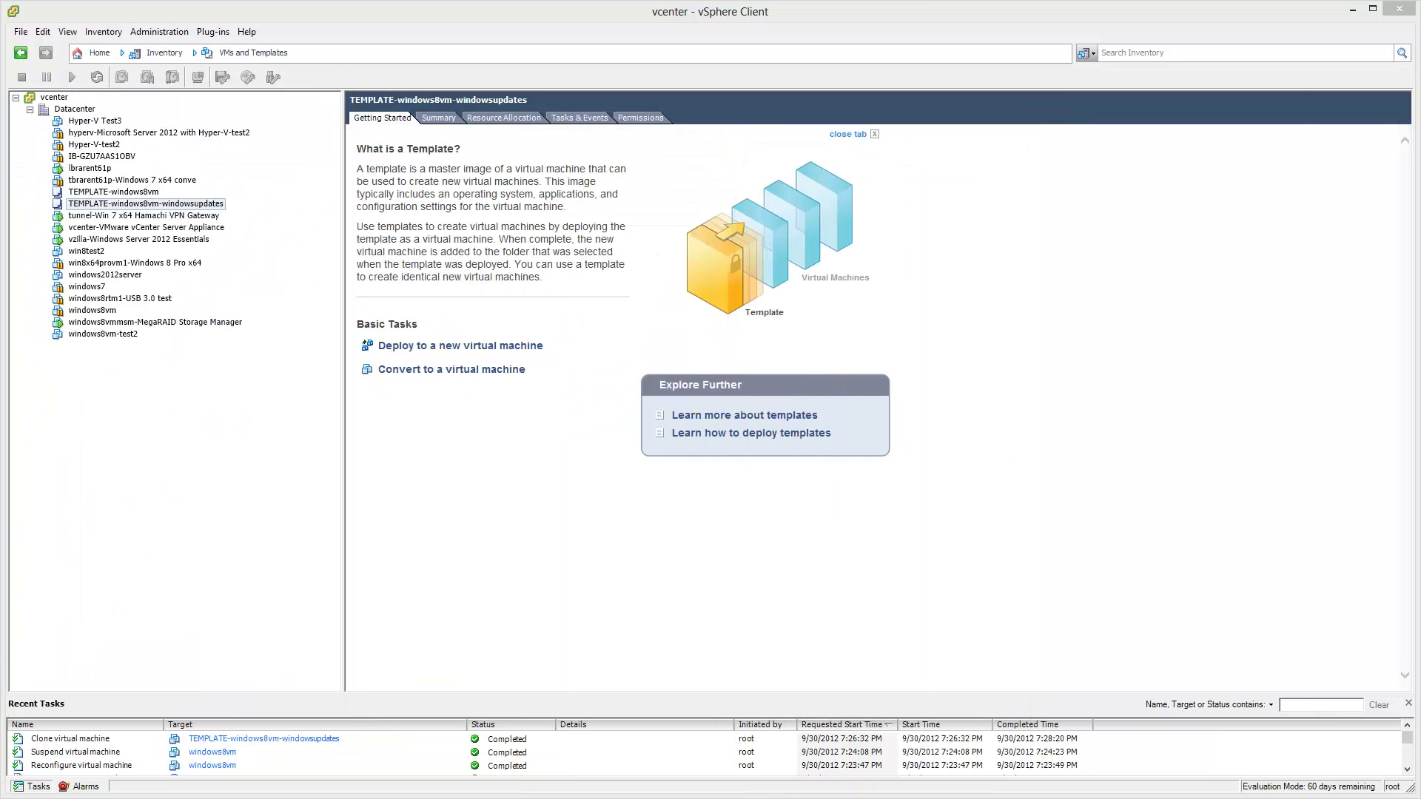
pyautogui.hotkey('alt', 'Tab')
pyautogui.click(746, 202)
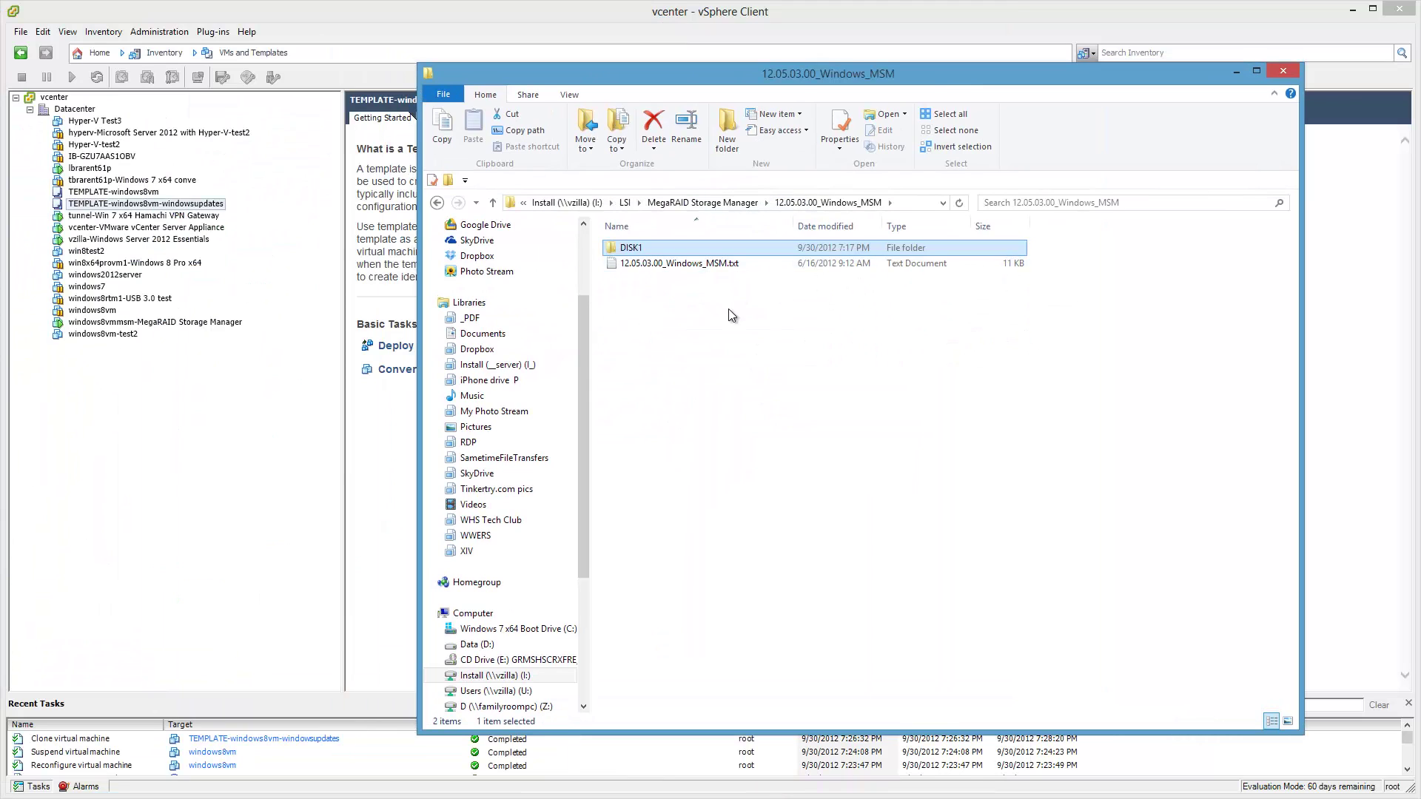
pyautogui.click(733, 203)
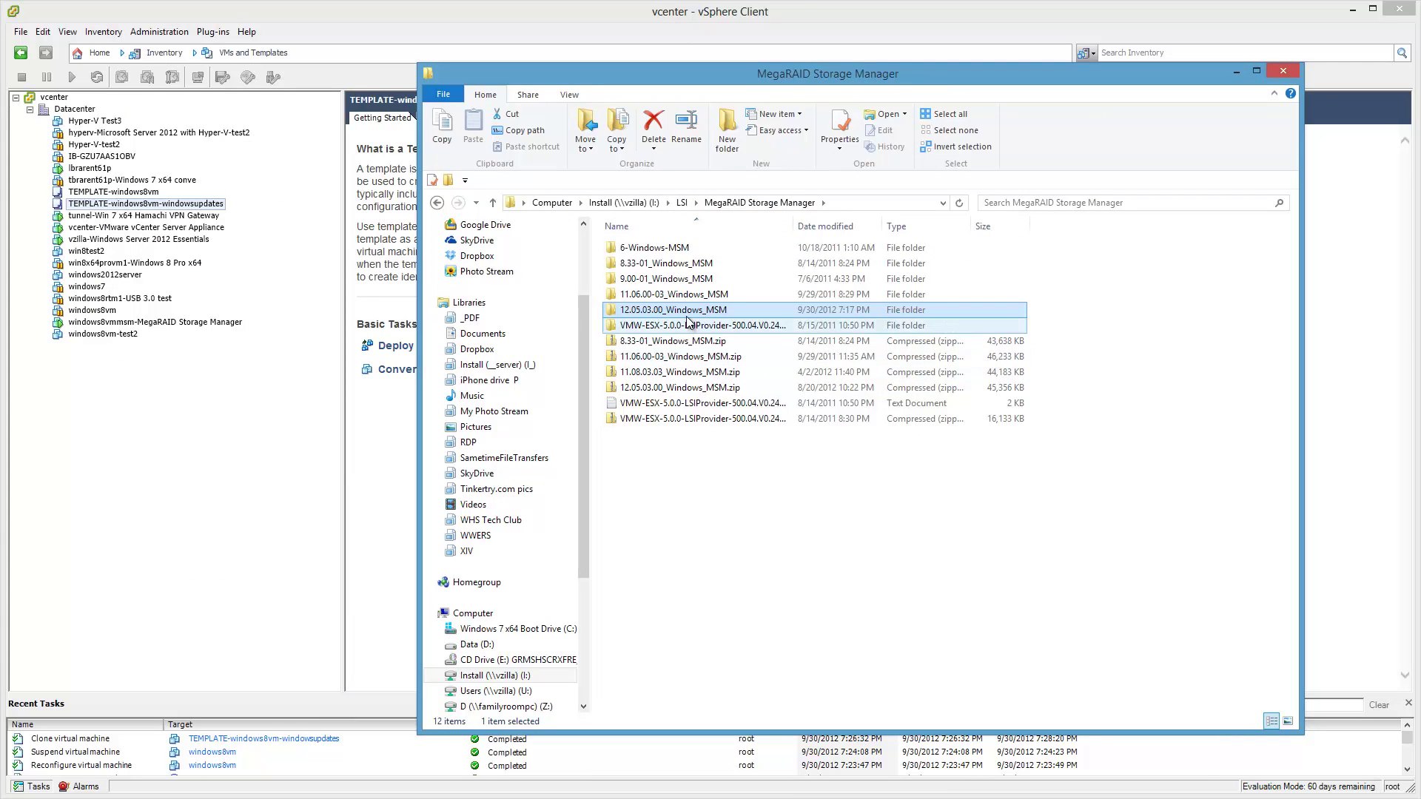
pyautogui.rightClick(685, 309)
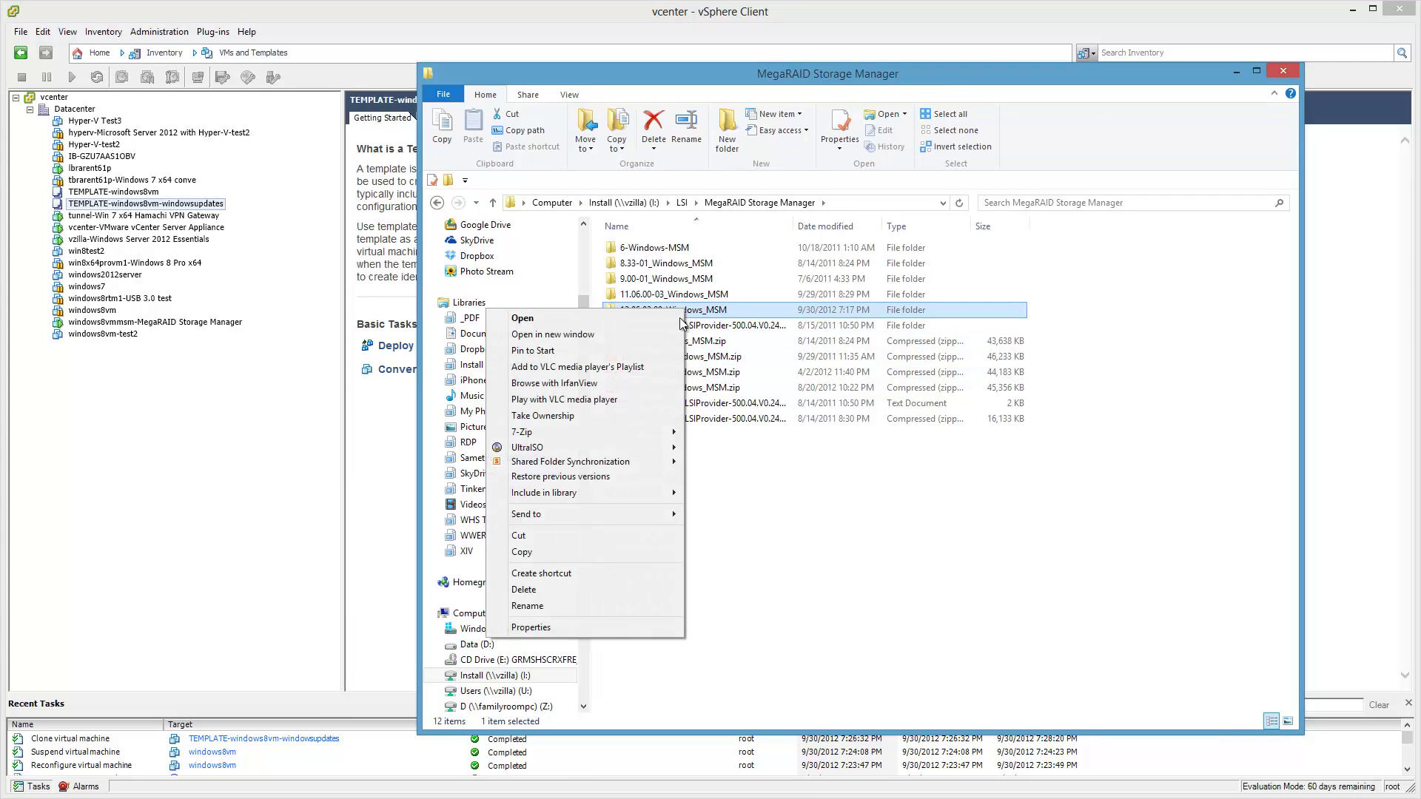
pyautogui.click(562, 551)
pyautogui.click(1235, 72)
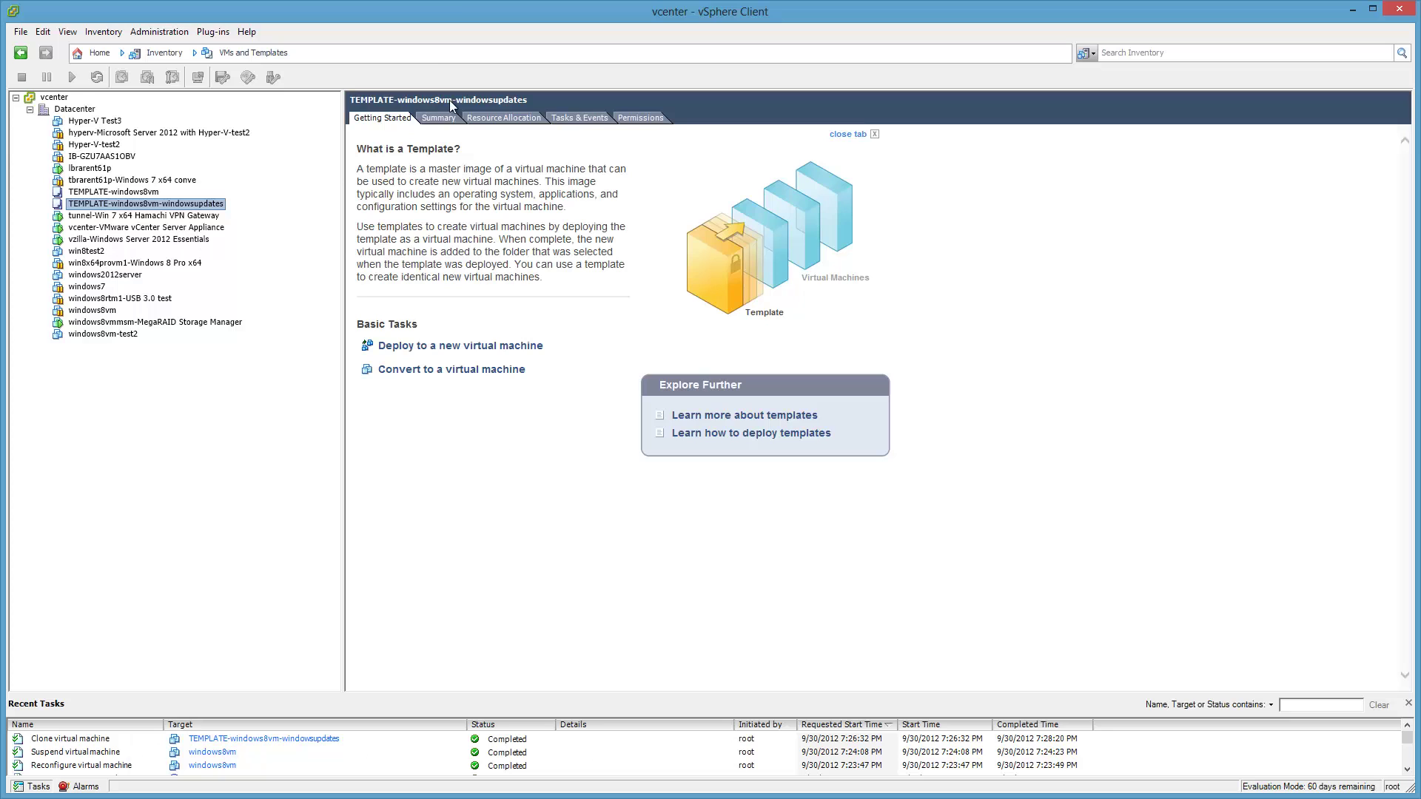
# In Hosts and Clusters, show windows8vmmsm-MegaRAID Storage Manager's console at its Windows 8 desktop.
pyautogui.click(256, 54)
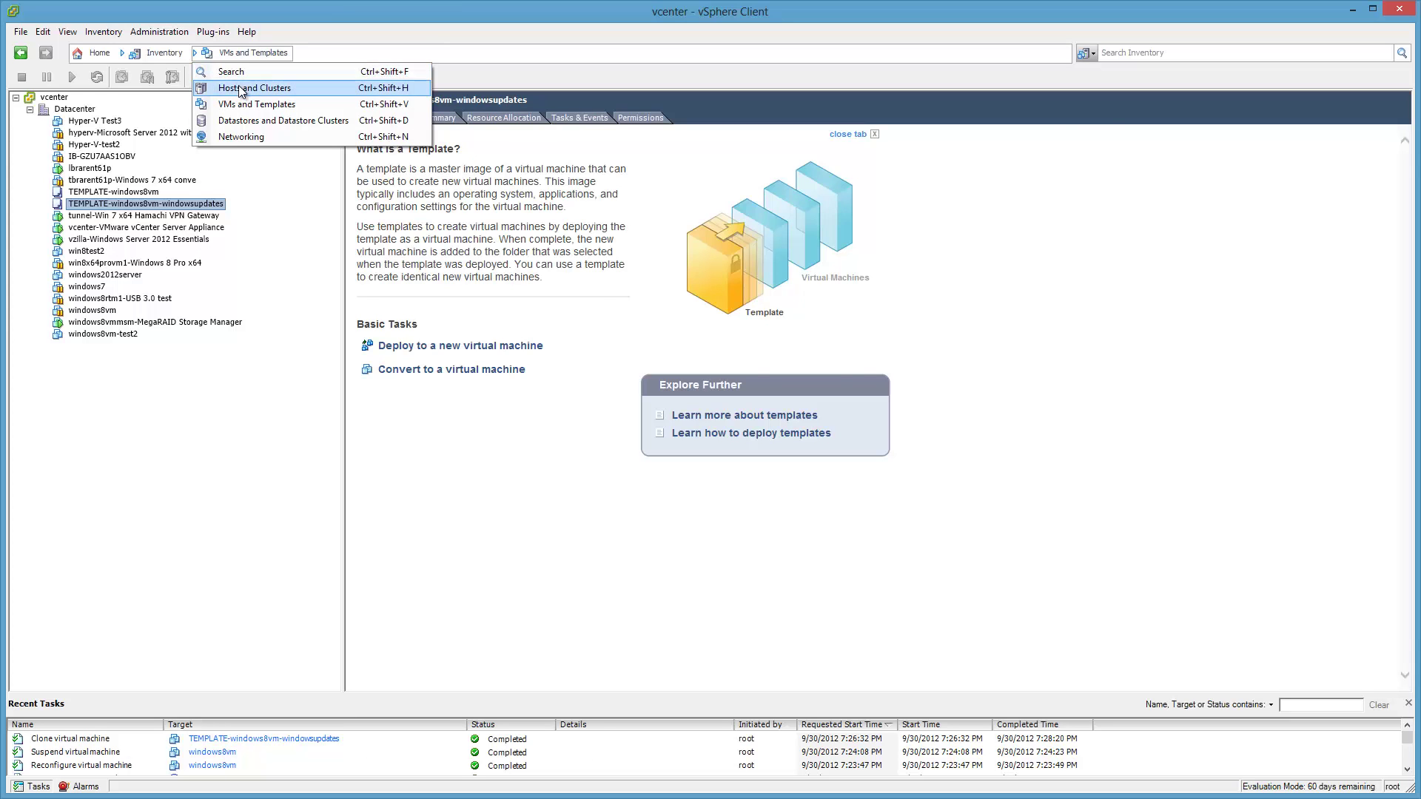
pyautogui.click(240, 89)
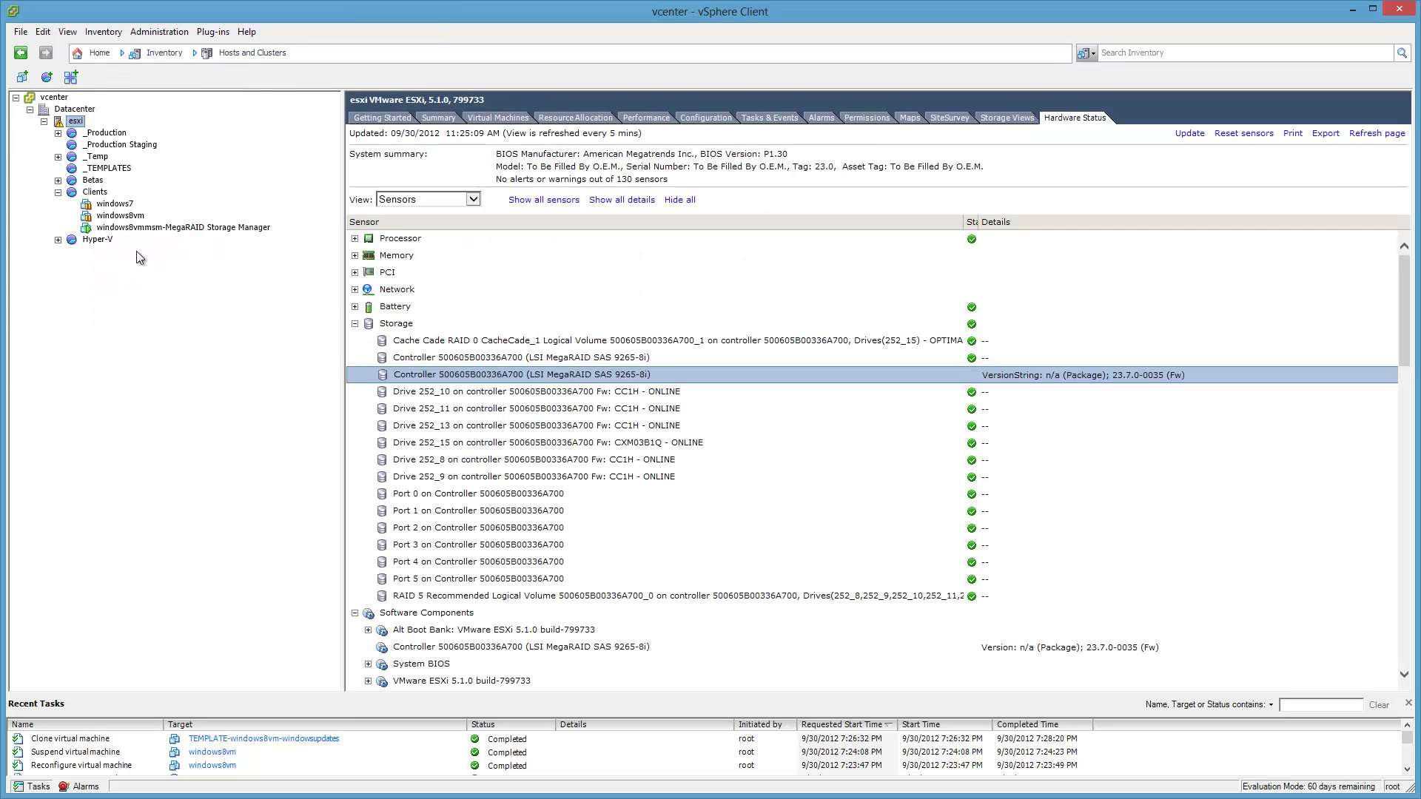
pyautogui.click(142, 228)
pyautogui.click(725, 119)
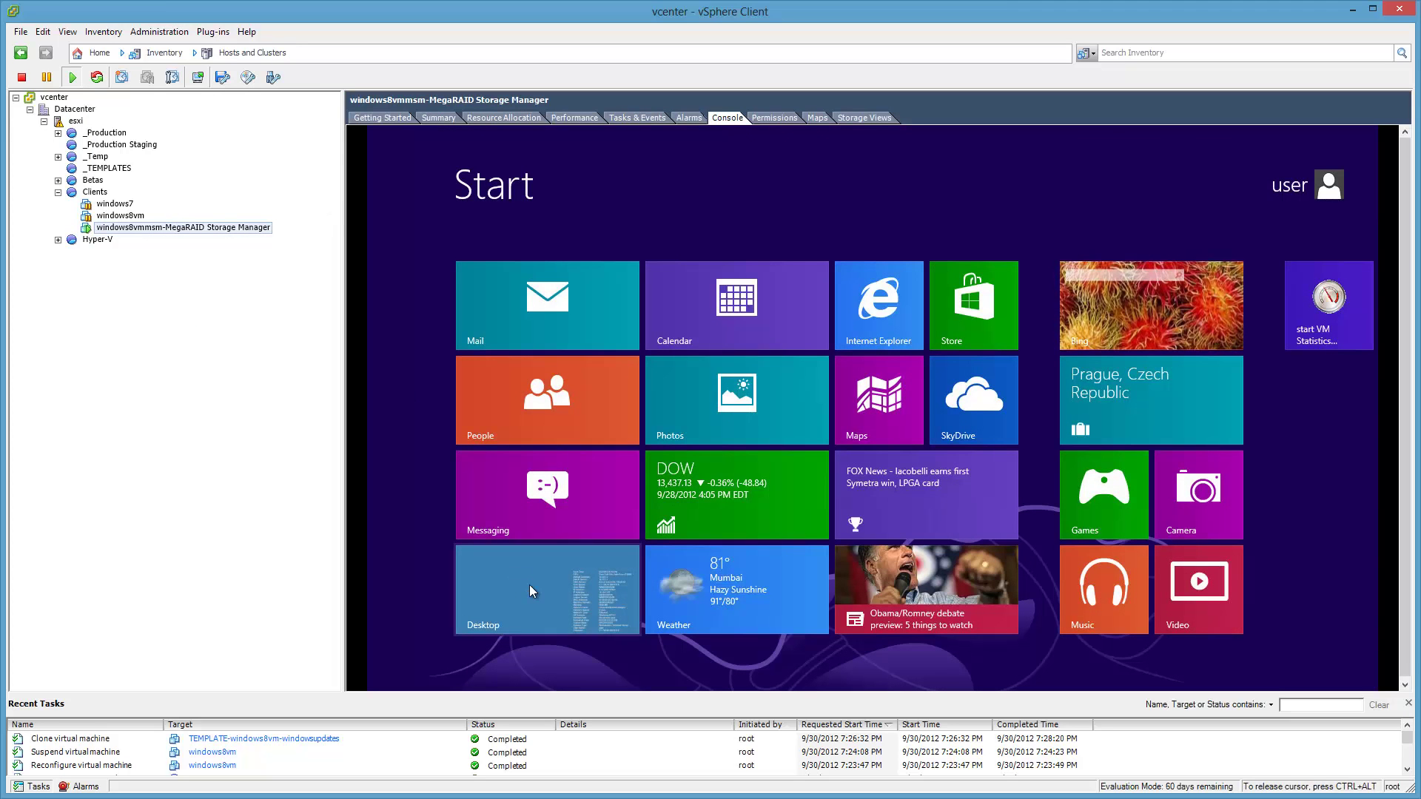
pyautogui.click(530, 585)
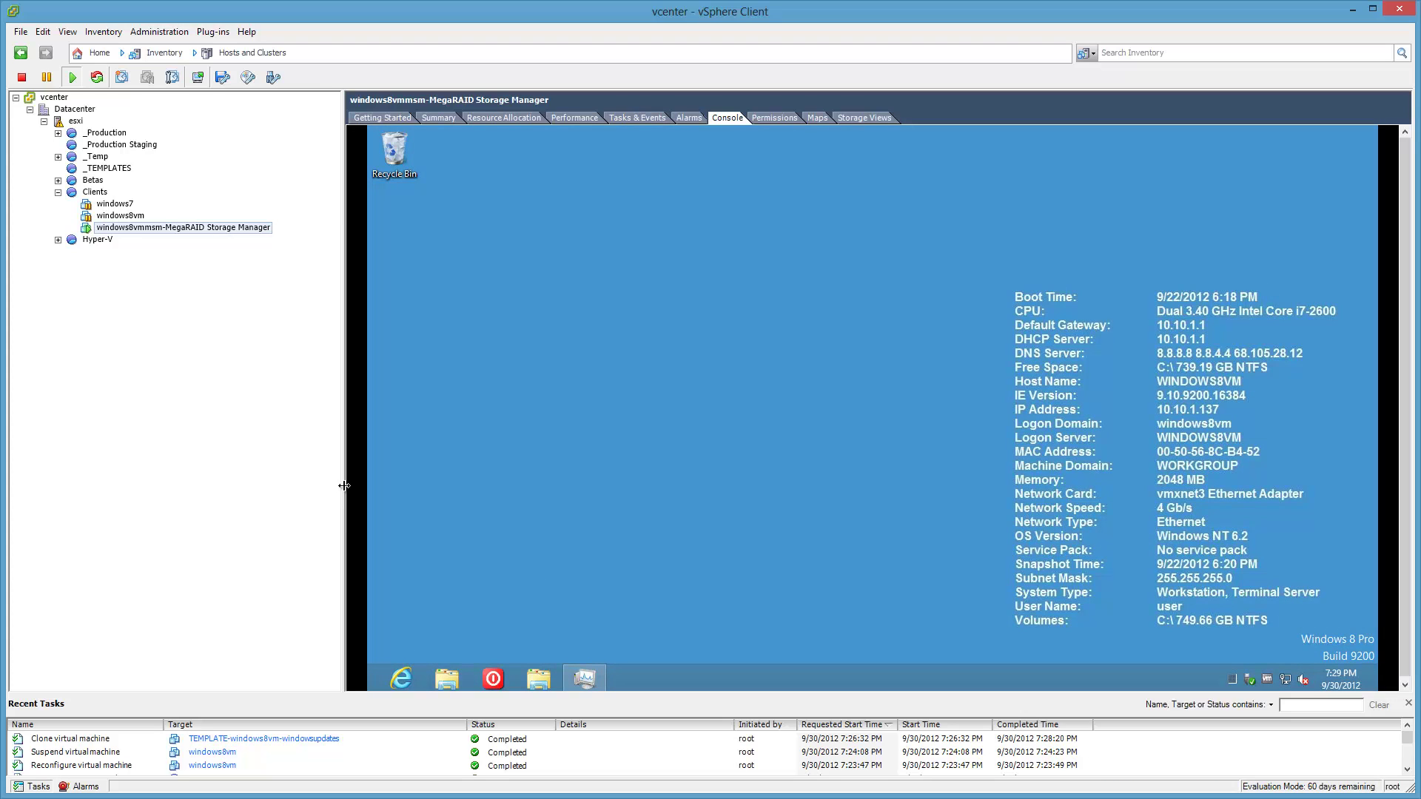
# Widen the inventory pane, enlarge the console pane, and capture input in the VM console.
pyautogui.moveTo(344, 486); pyautogui.dragTo(382, 488)
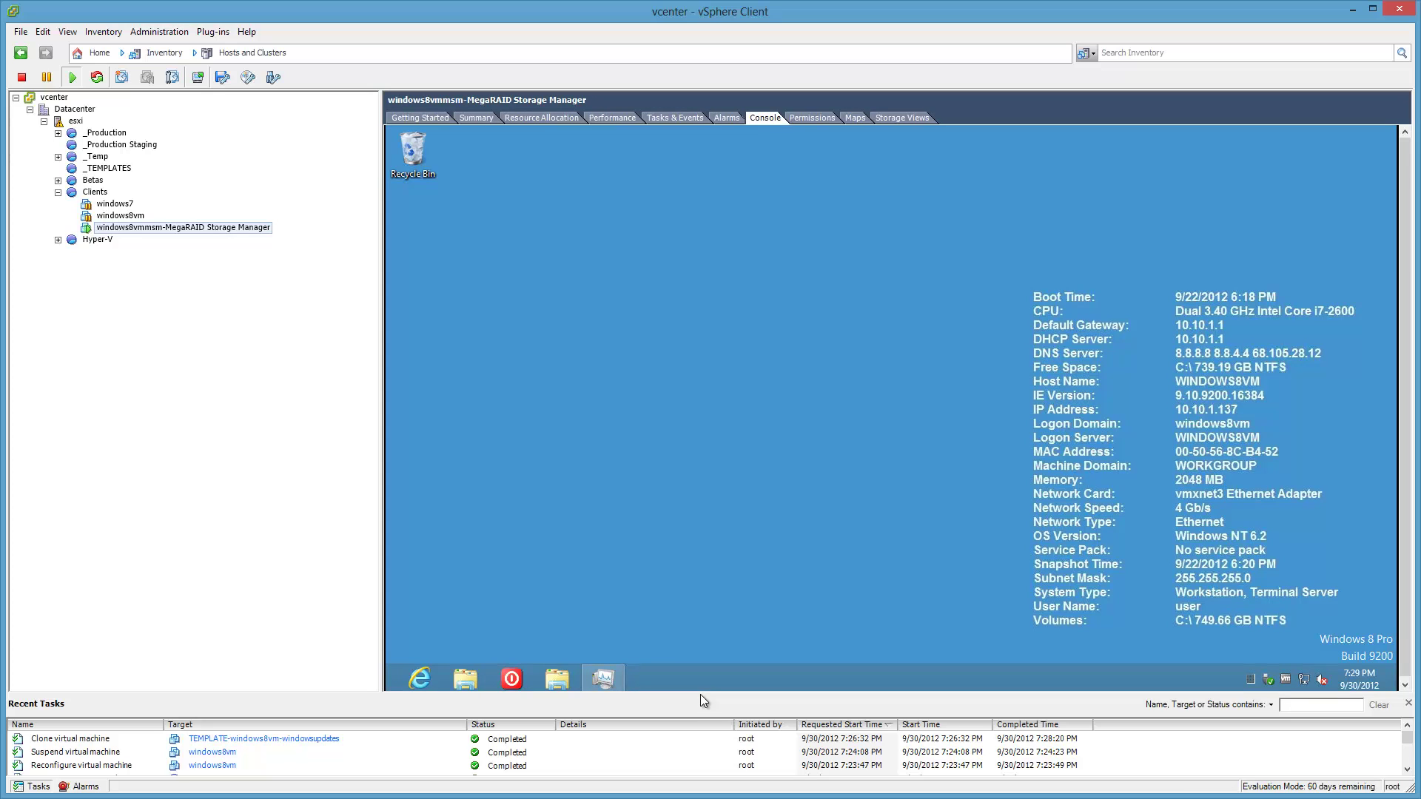
pyautogui.moveTo(700, 694); pyautogui.dragTo(703, 699)
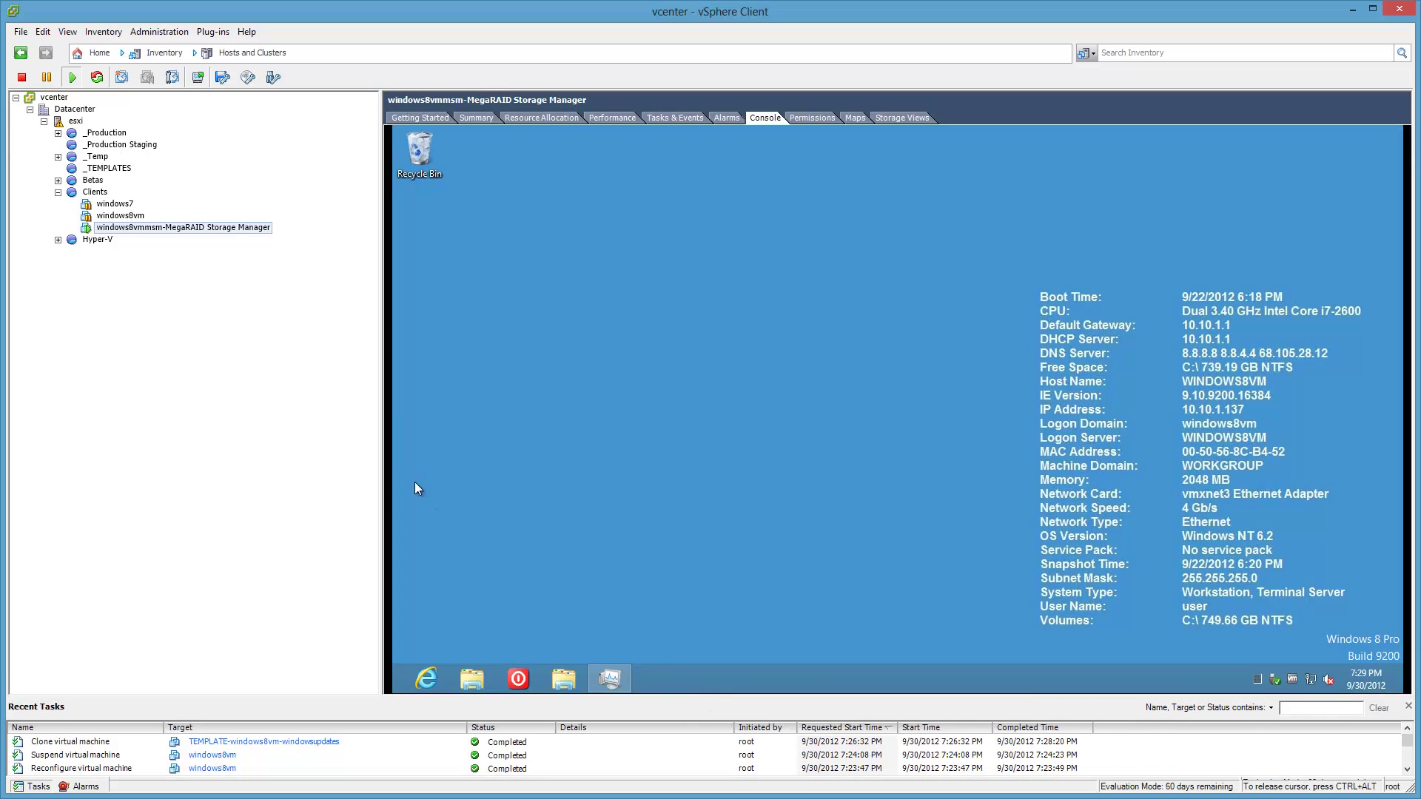
pyautogui.moveTo(380, 455); pyautogui.dragTo(396, 459)
pyautogui.click(517, 472)
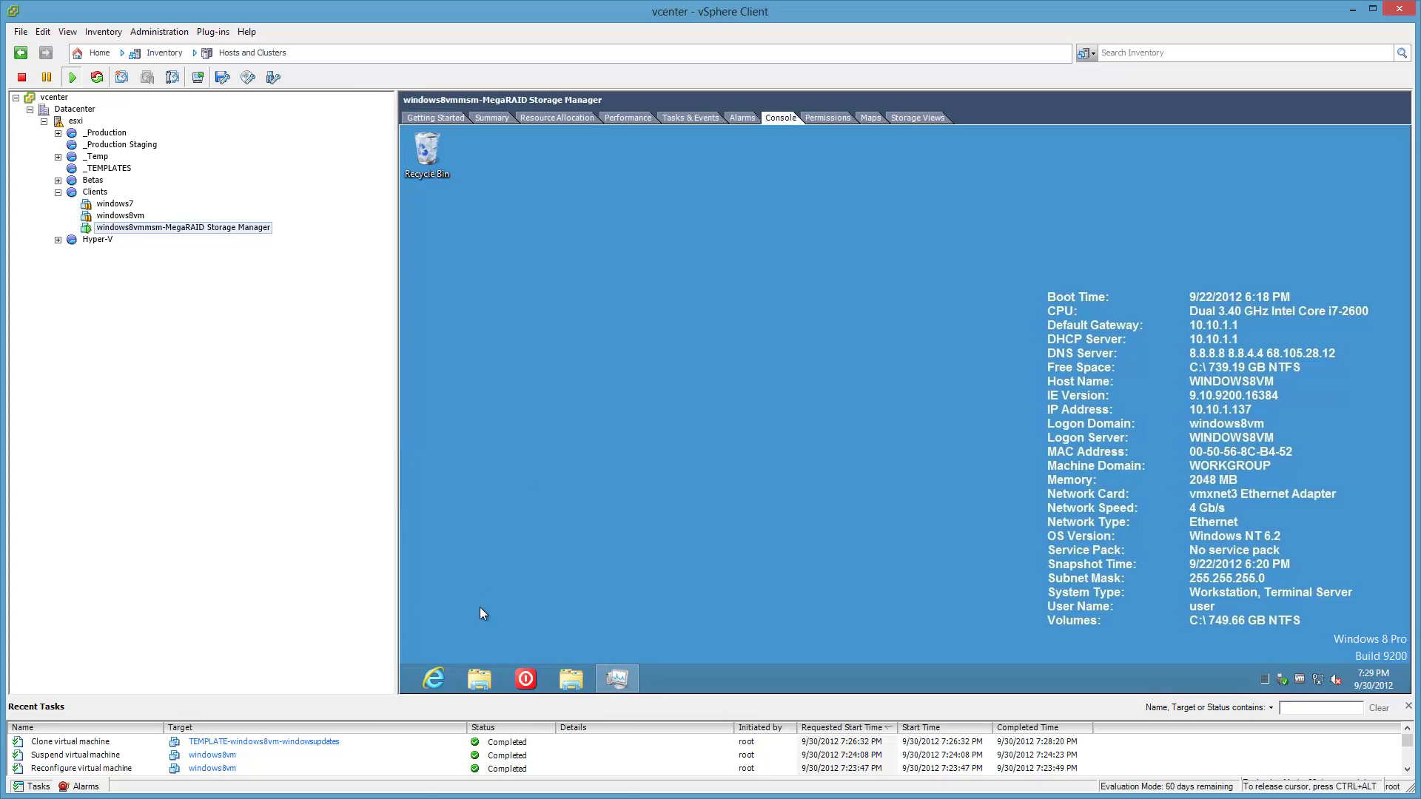
# Copy 12.05.03.00_Windows_MSM from I:\LSI\MegaRAID Storage Manager into Downloads and open its DISK1 folder.
pyautogui.click(478, 677)
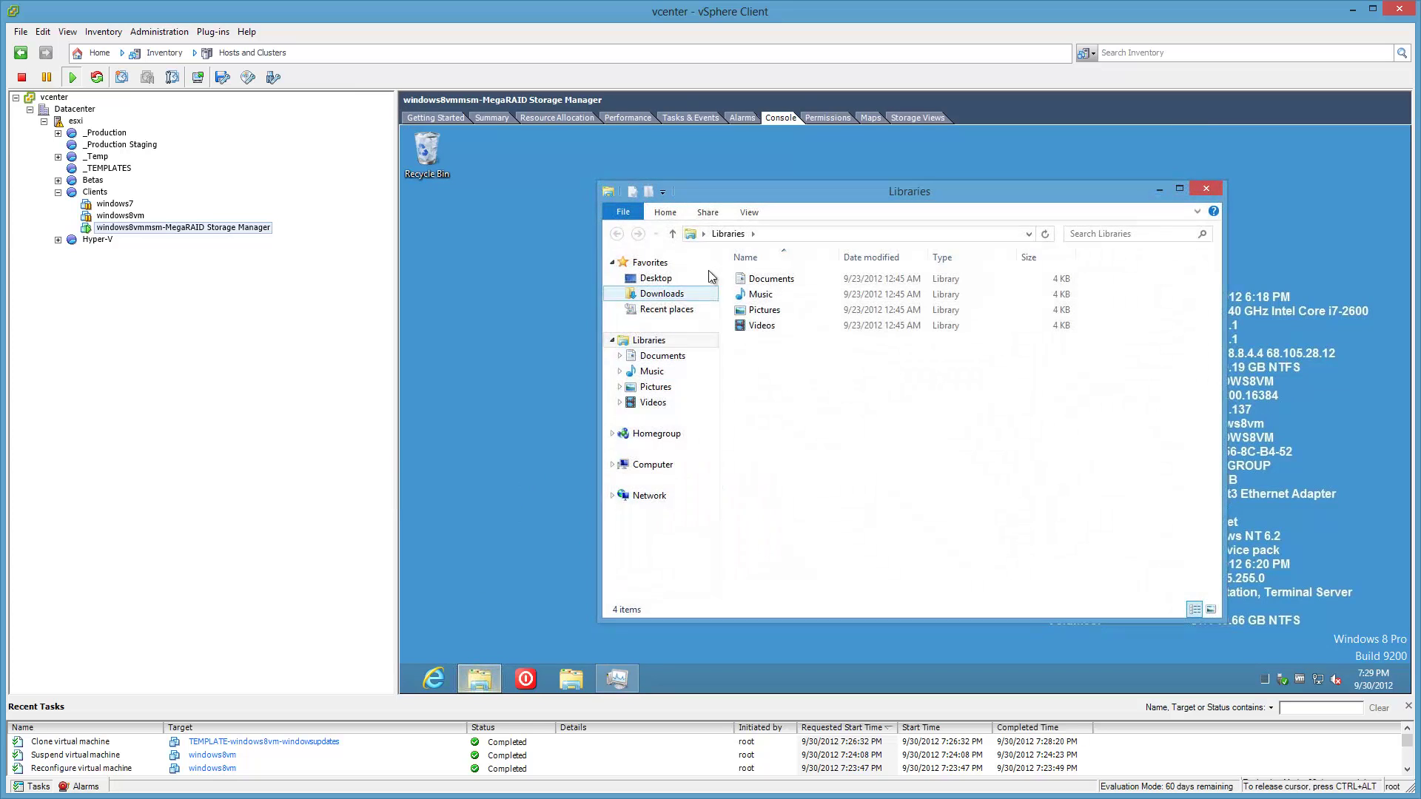
pyautogui.click(842, 230)
pyautogui.write('I:\\LSI')
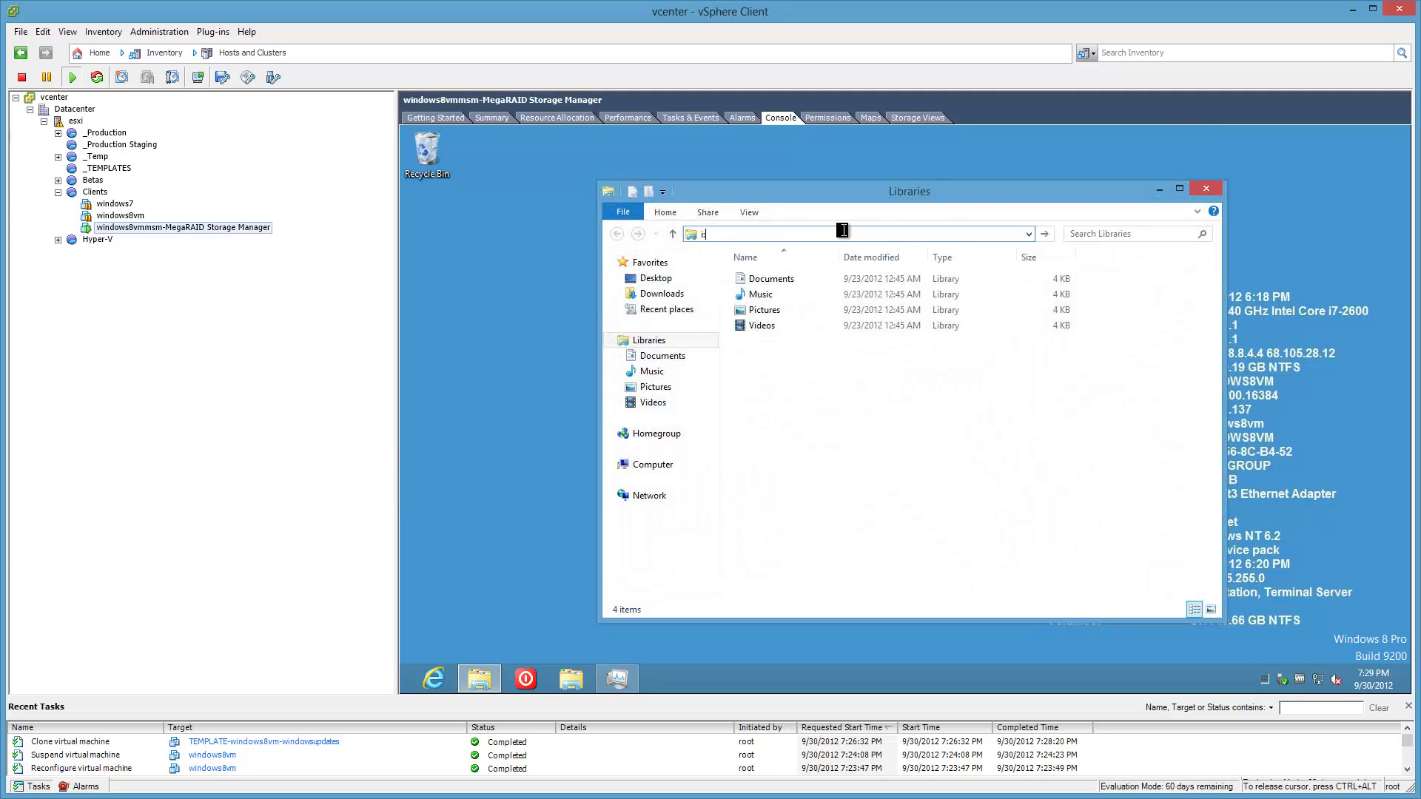
pyautogui.press('Return')
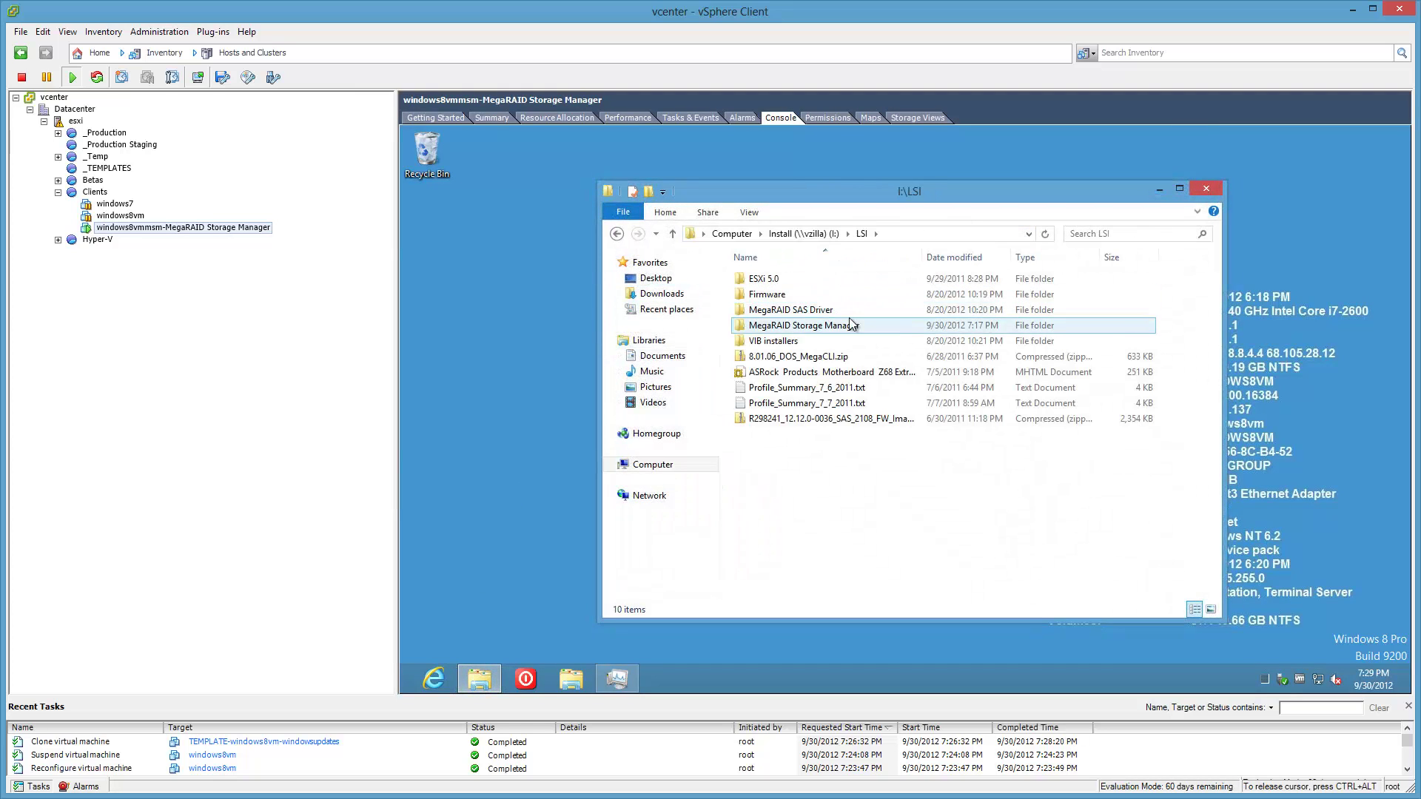
pyautogui.doubleClick(821, 325)
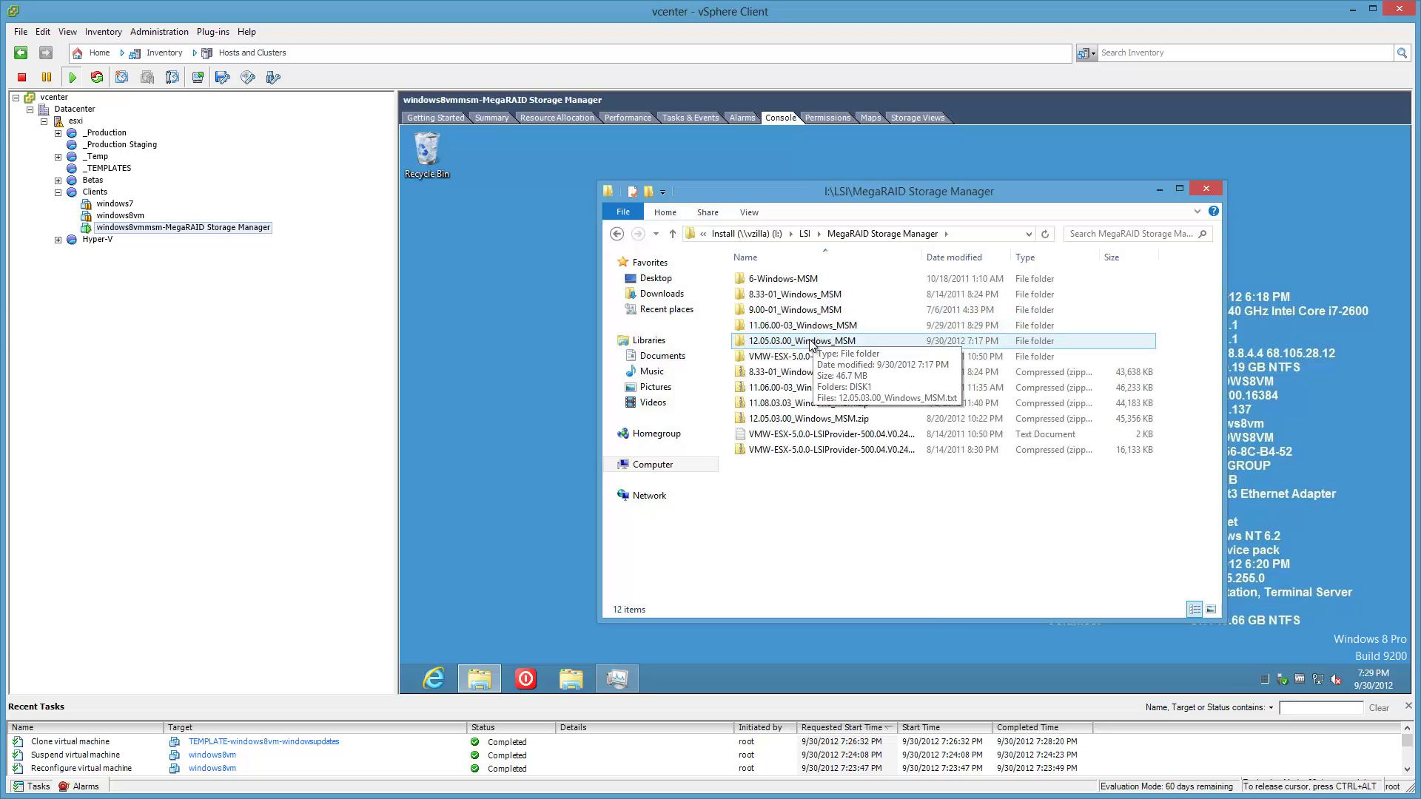
pyautogui.moveTo(815, 340); pyautogui.dragTo(689, 306)
pyautogui.click(711, 304)
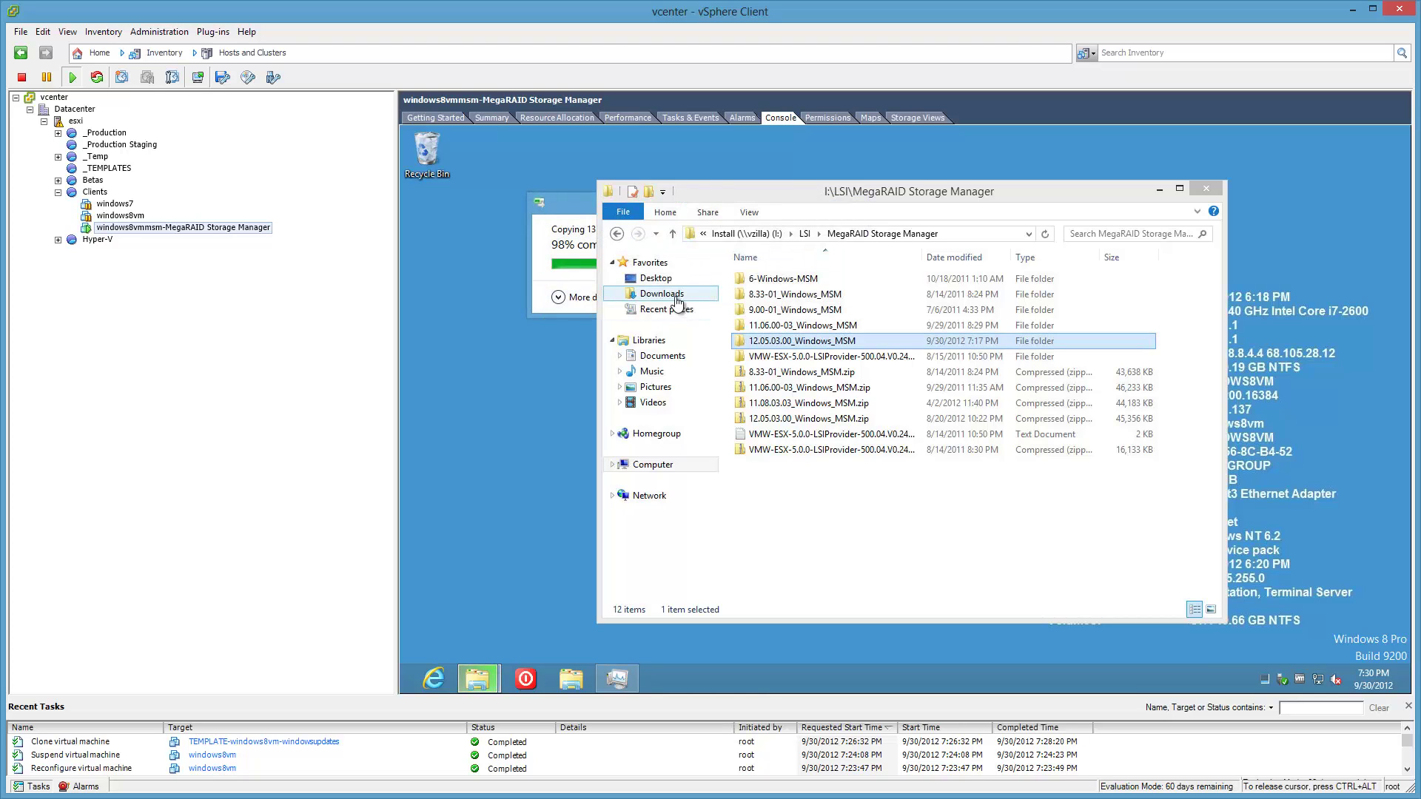
pyautogui.click(670, 296)
pyautogui.doubleClick(752, 280)
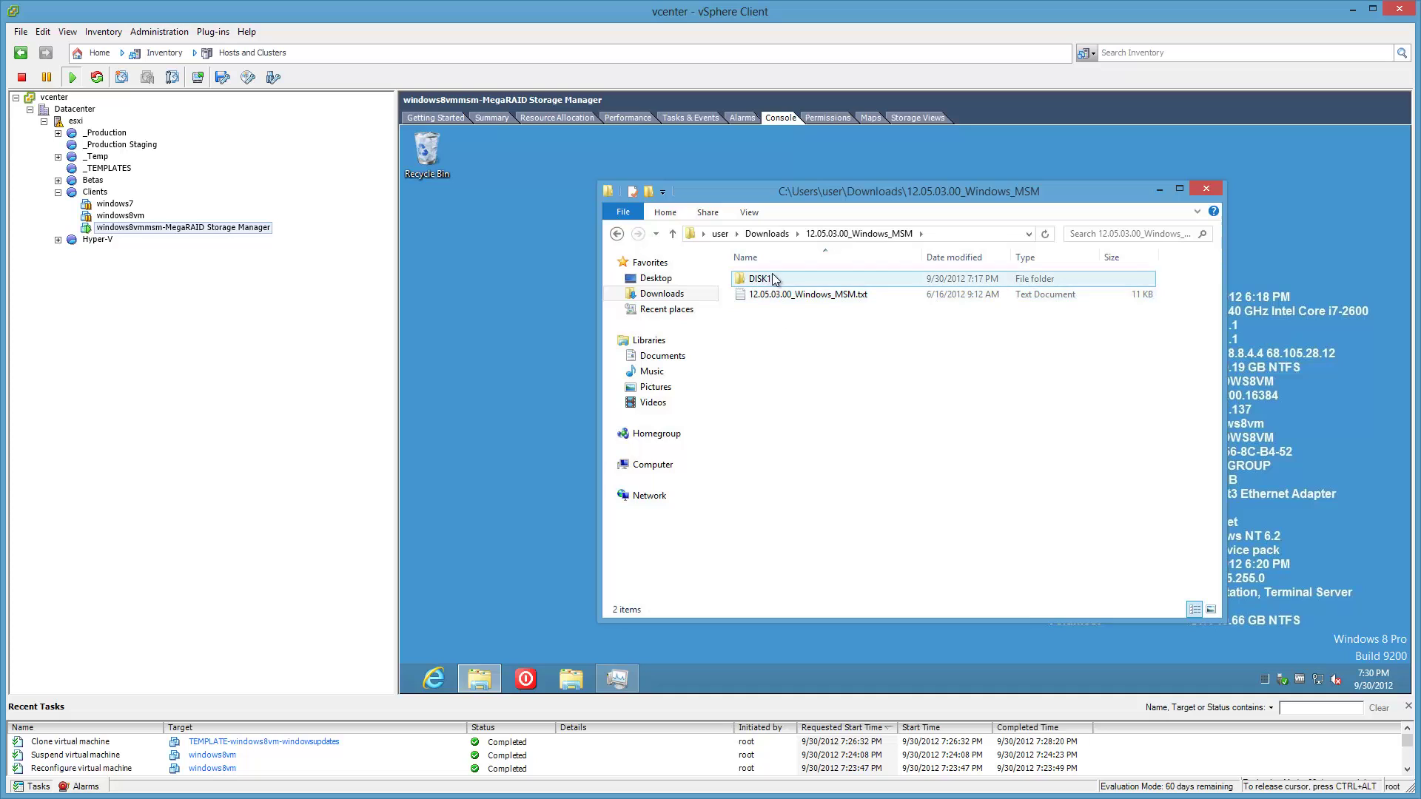
pyautogui.doubleClick(802, 277)
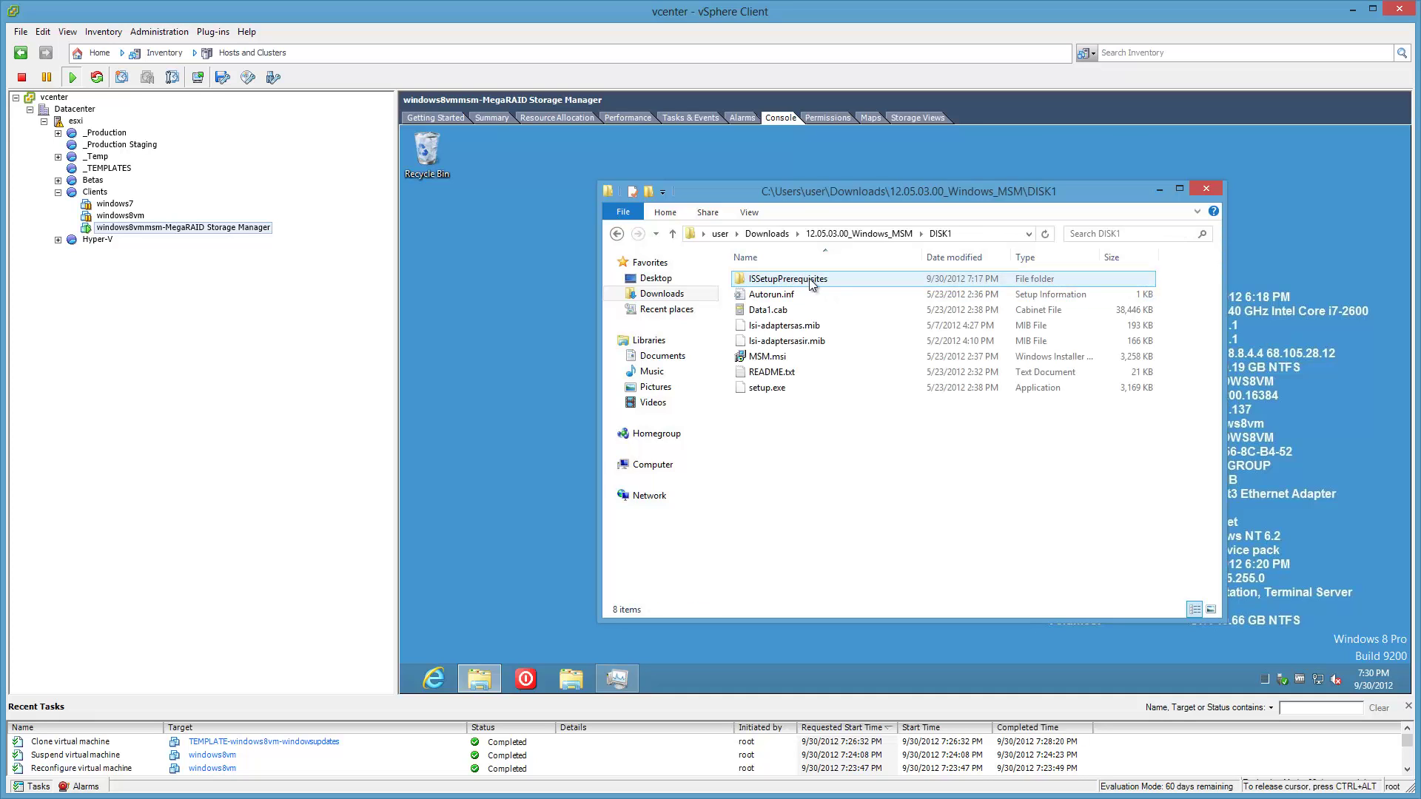
# Run setup.exe as administrator and install the vcredist_x86 prerequisite, accepting the VC++ 2005 license.
pyautogui.doubleClick(800, 388)
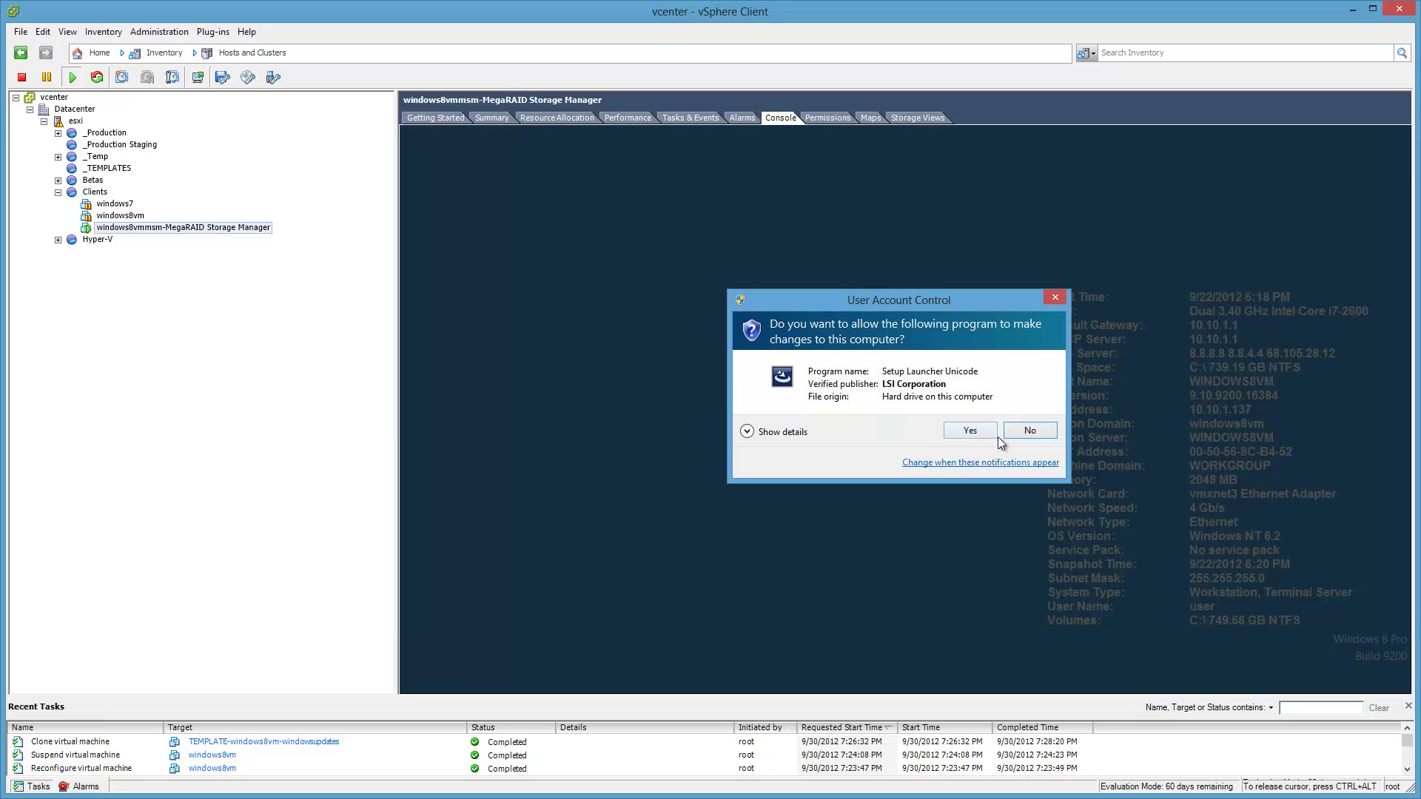
pyautogui.click(979, 435)
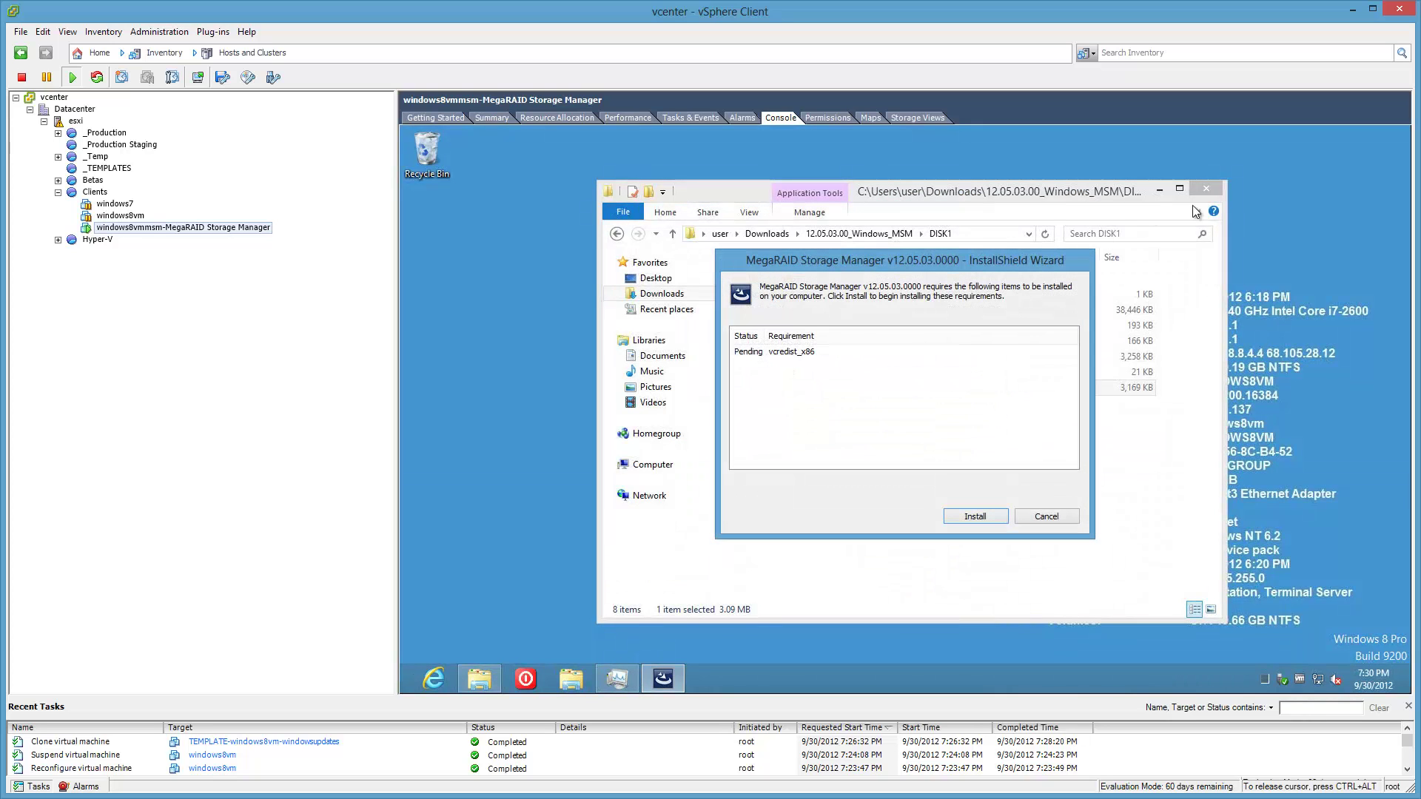
pyautogui.click(1198, 190)
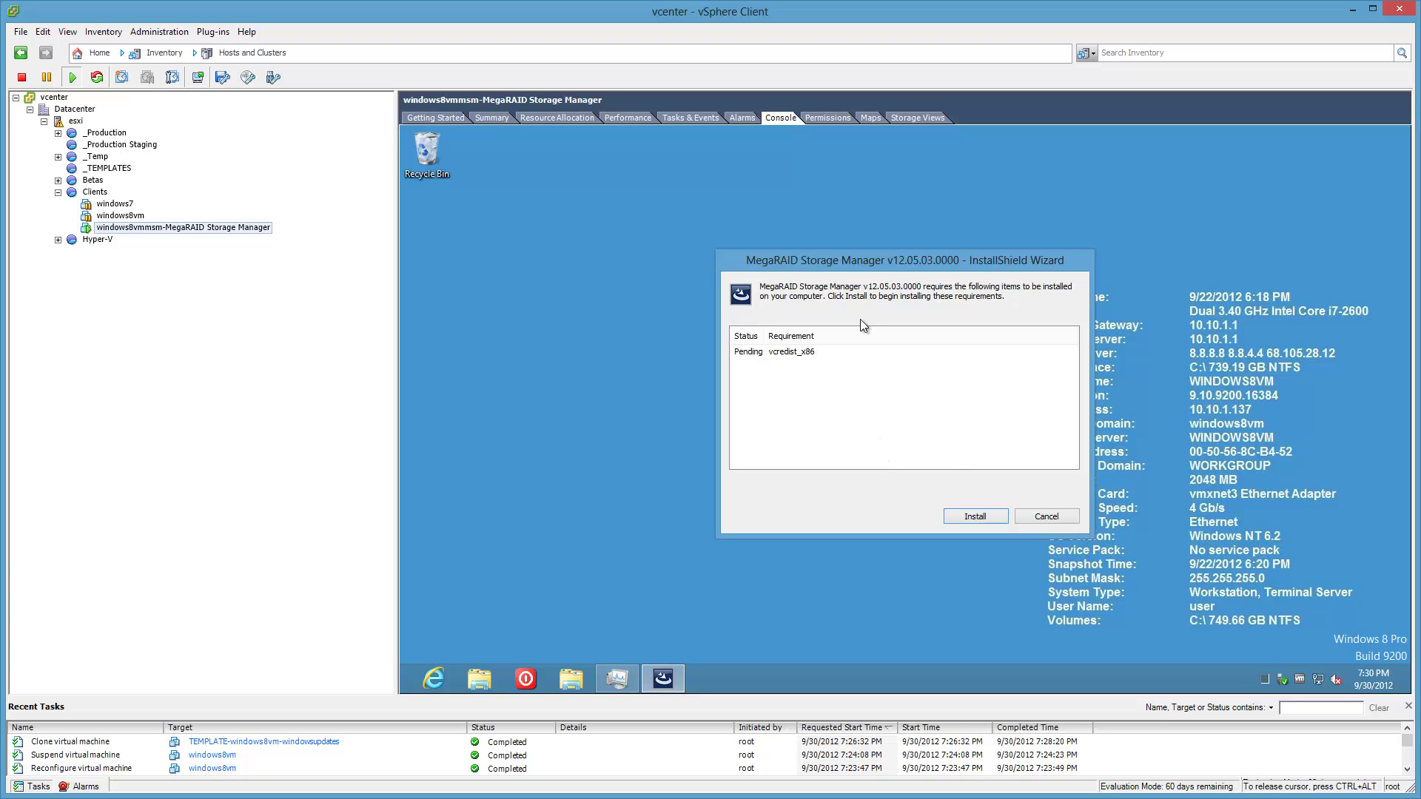
pyautogui.click(989, 519)
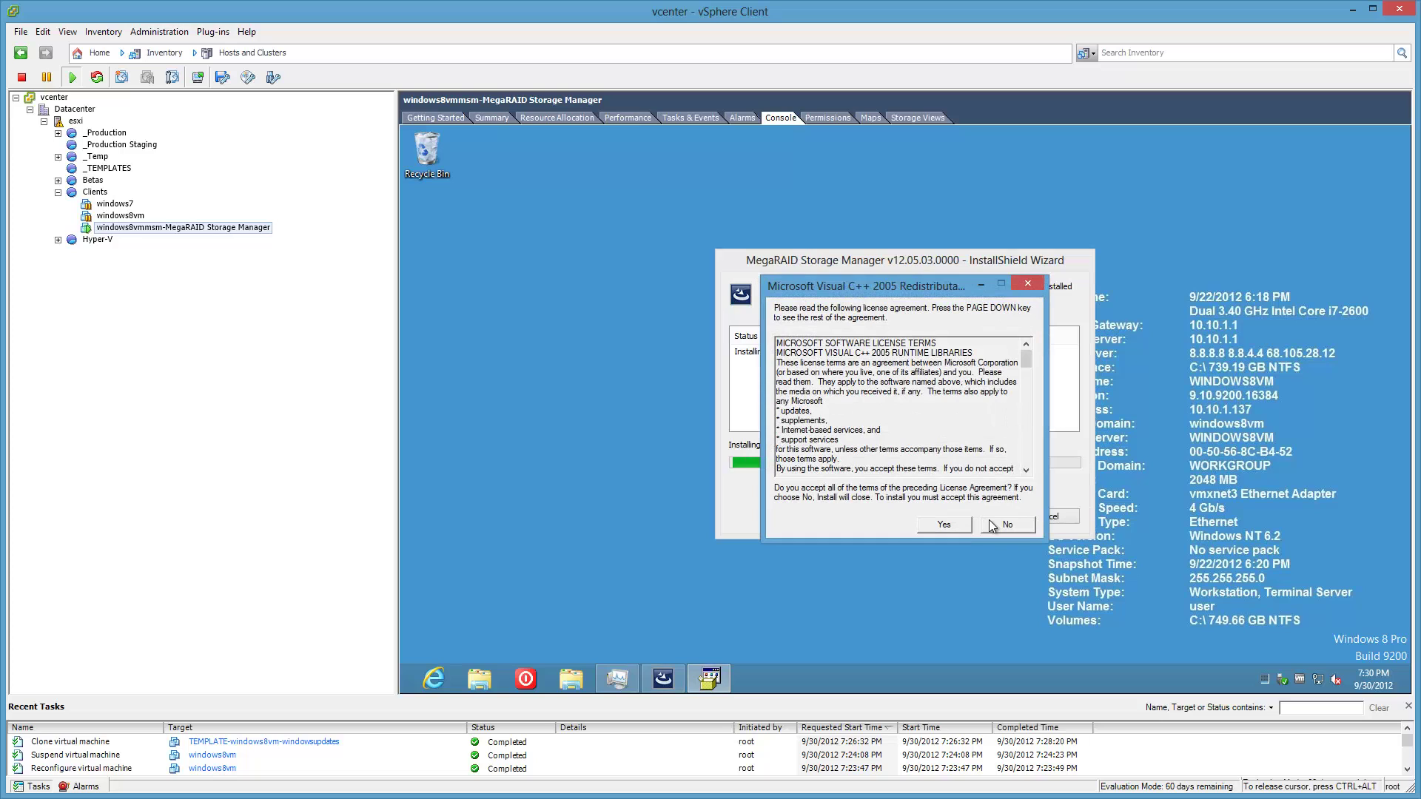
pyautogui.click(954, 528)
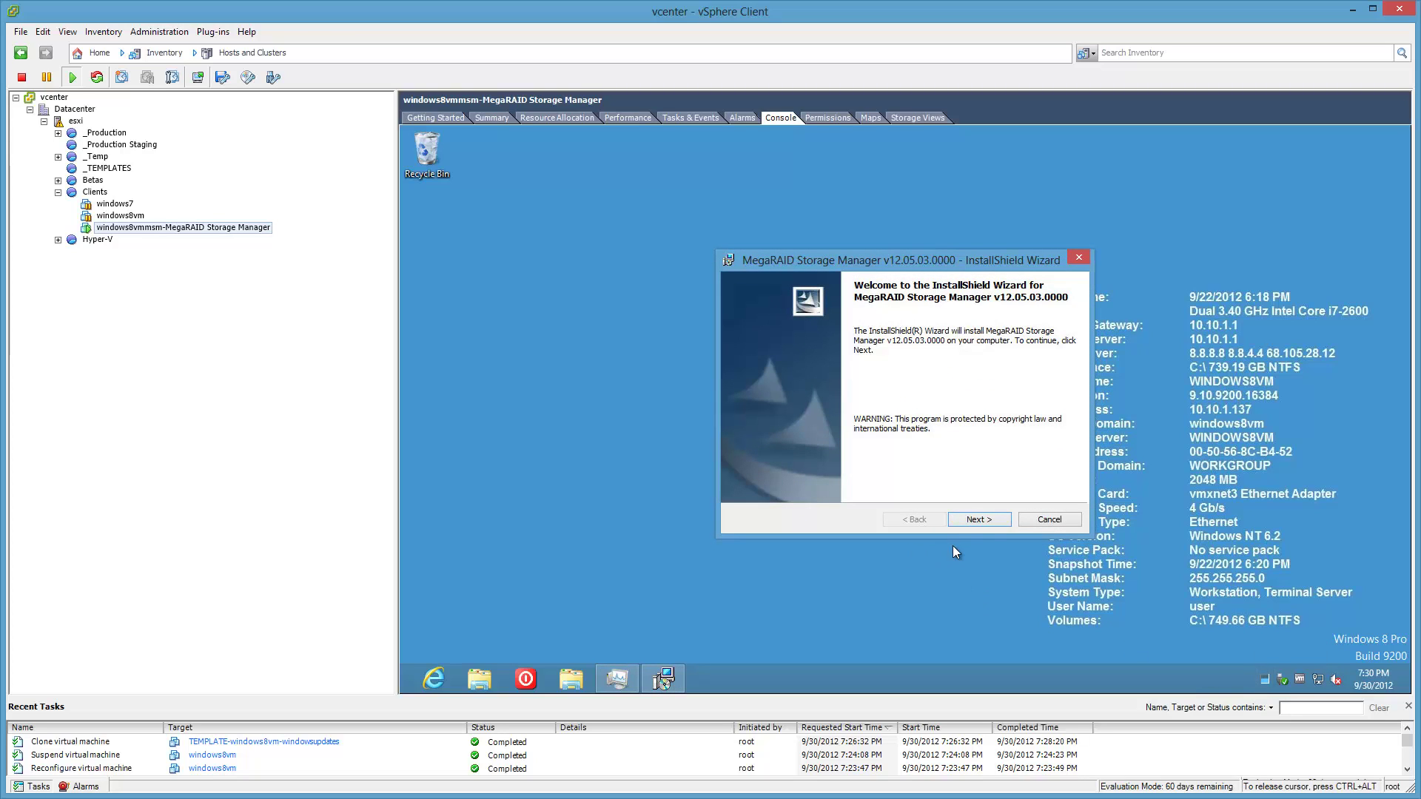
# Accept the license terms and keep the default customer info, install folder and Complete setup type.
pyautogui.click(996, 522)
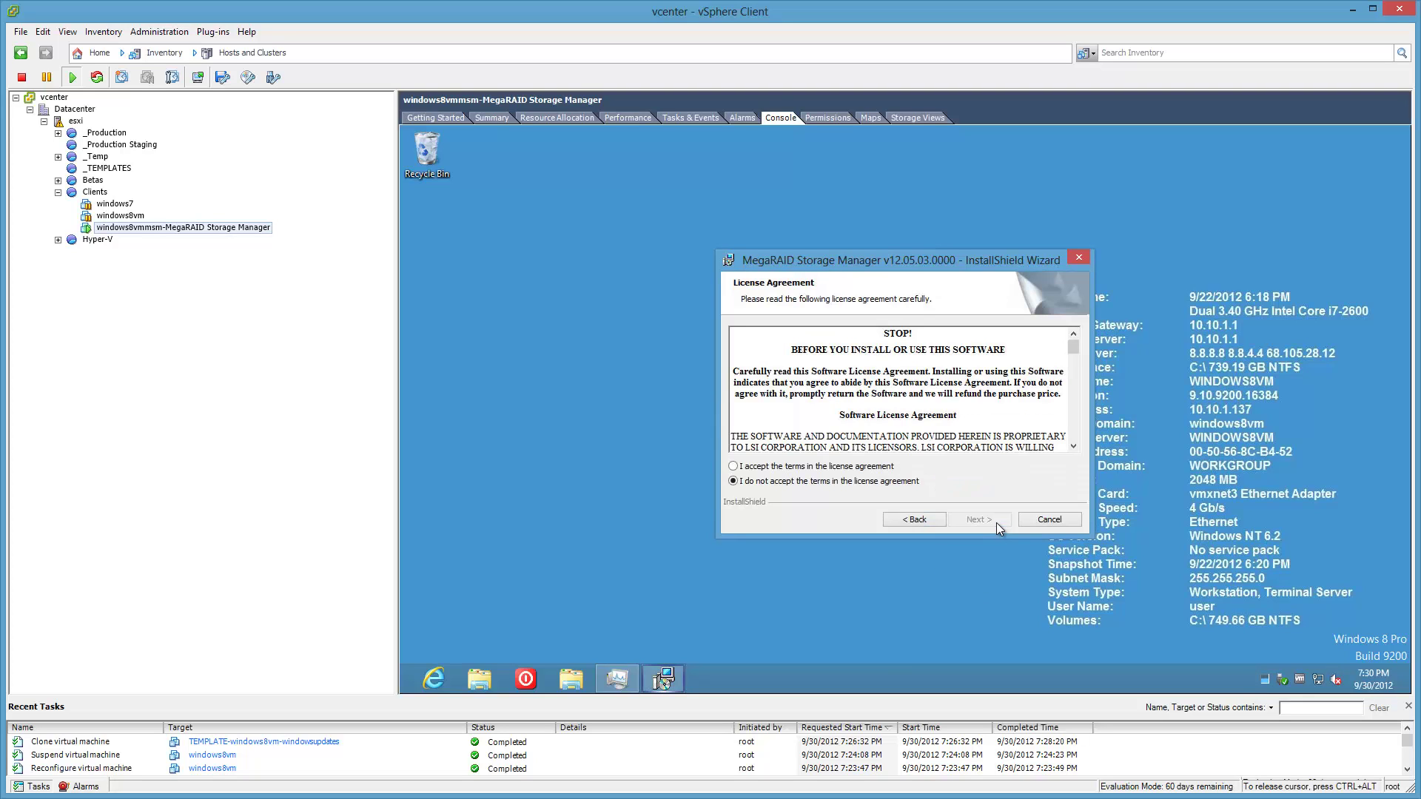
pyautogui.click(851, 467)
pyautogui.scroll(-15, 1075, 437)
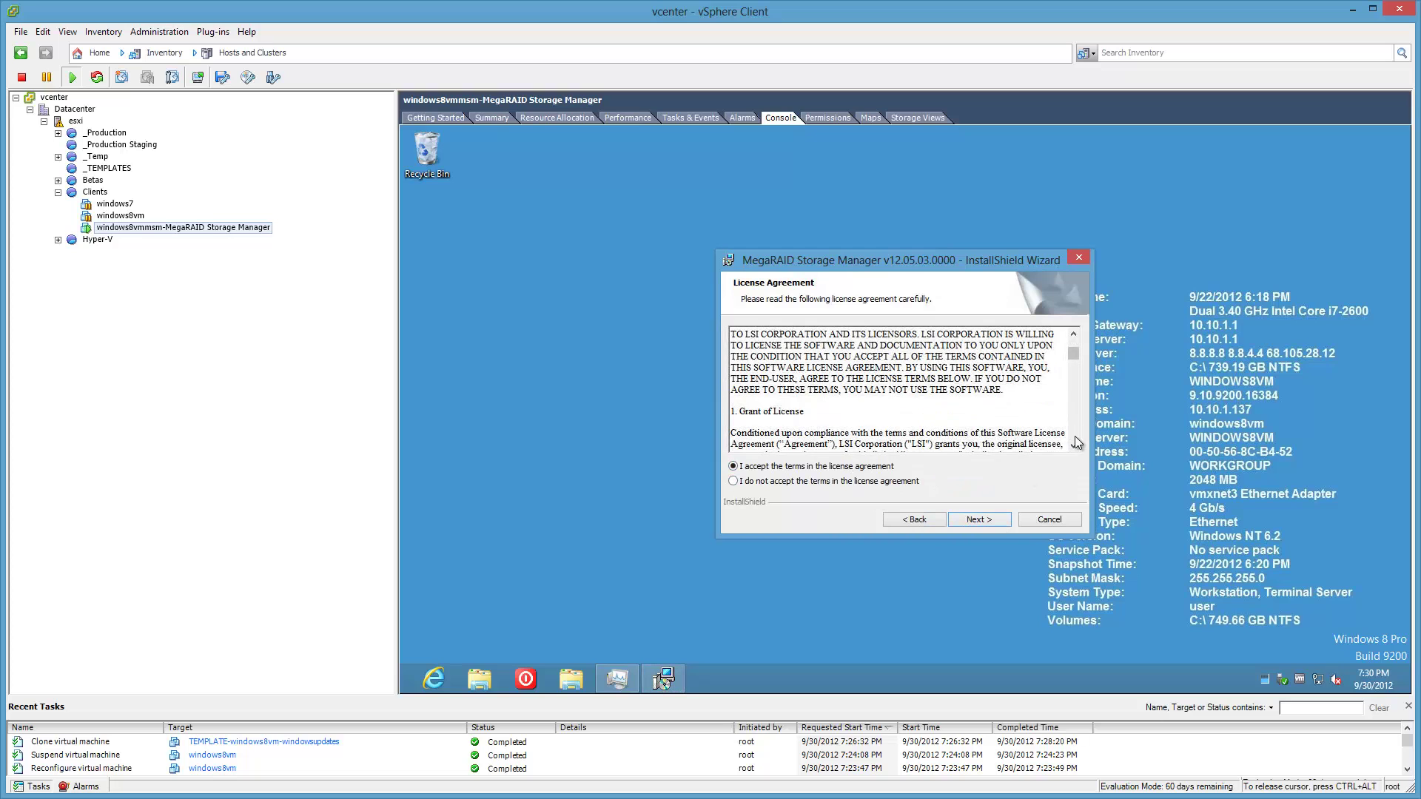
pyautogui.scroll(-15, 1076, 438)
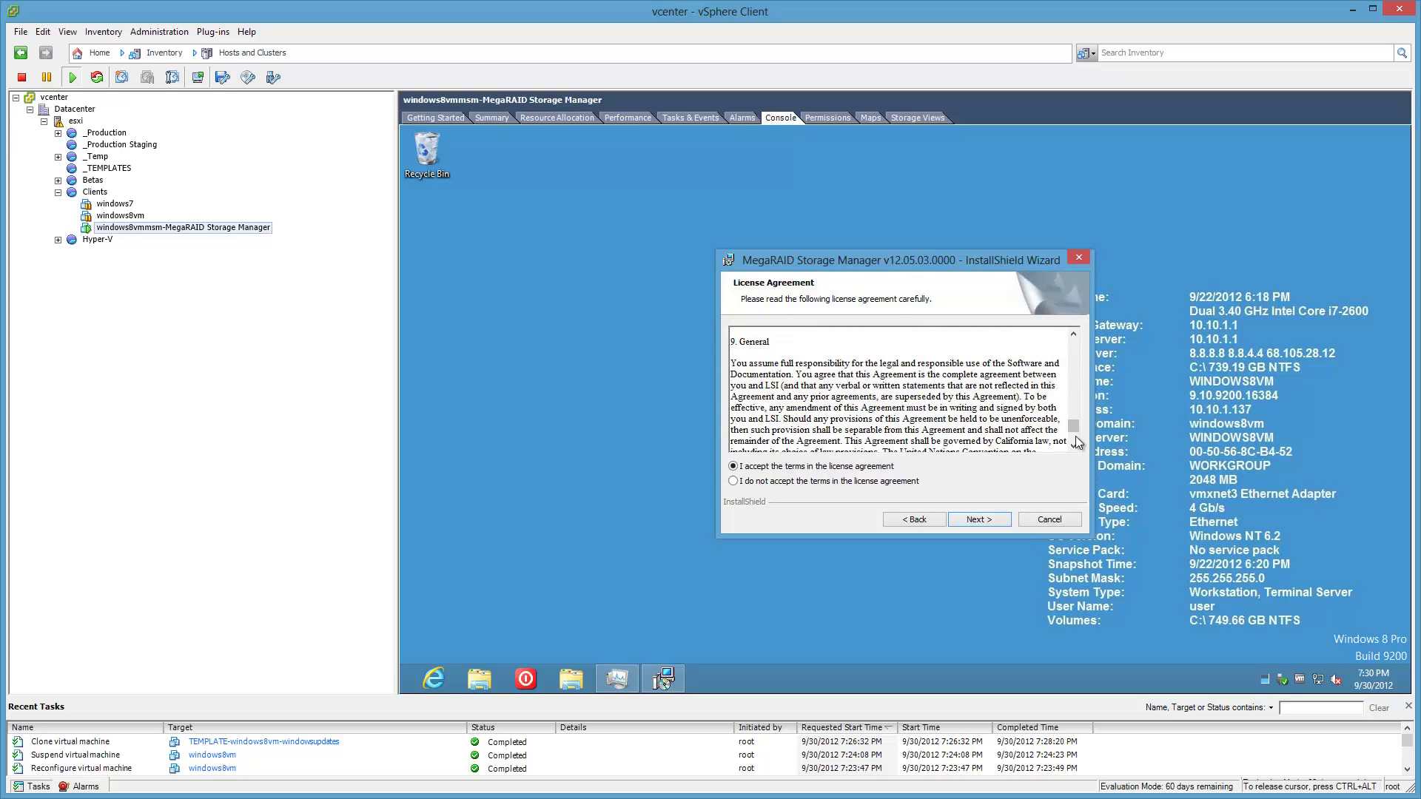
pyautogui.click(997, 522)
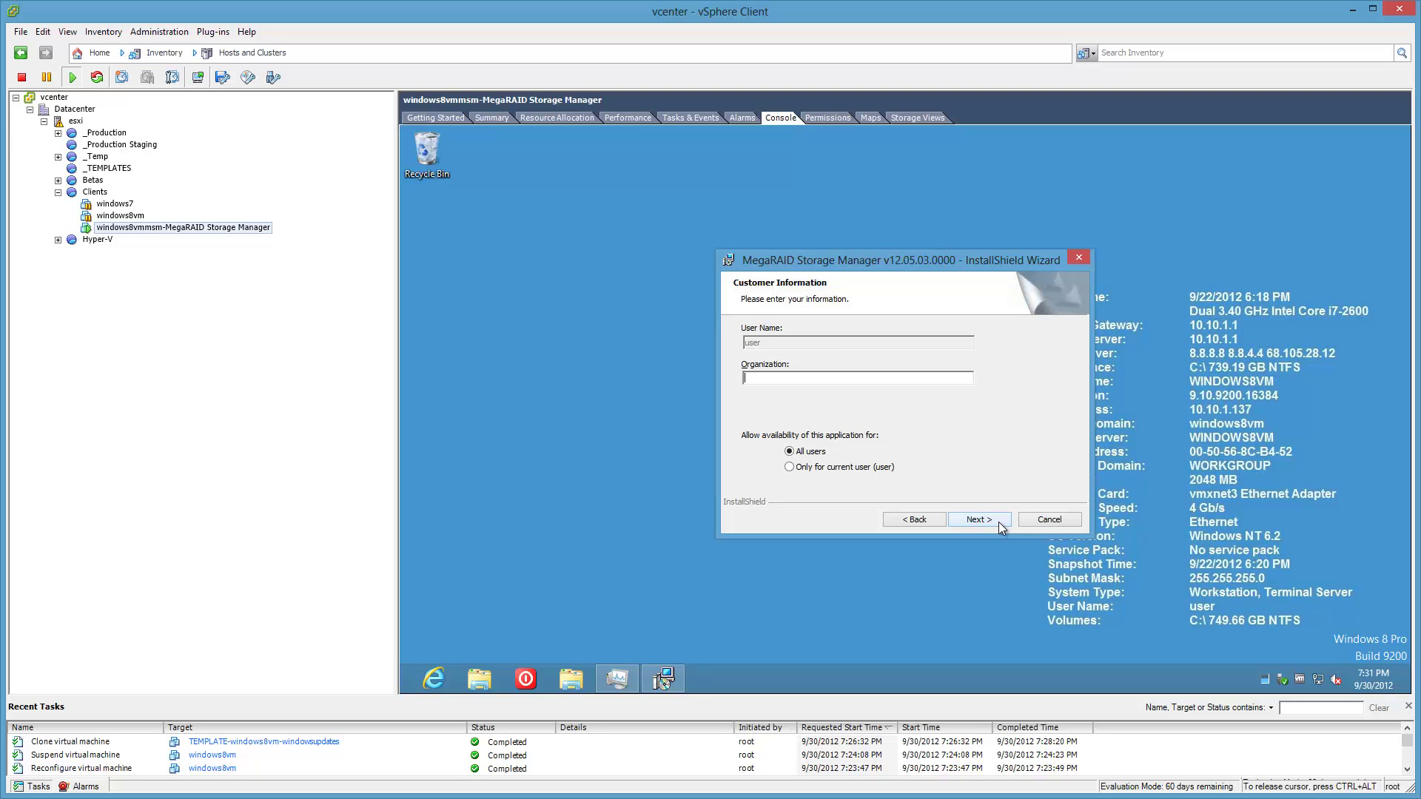
pyautogui.click(998, 522)
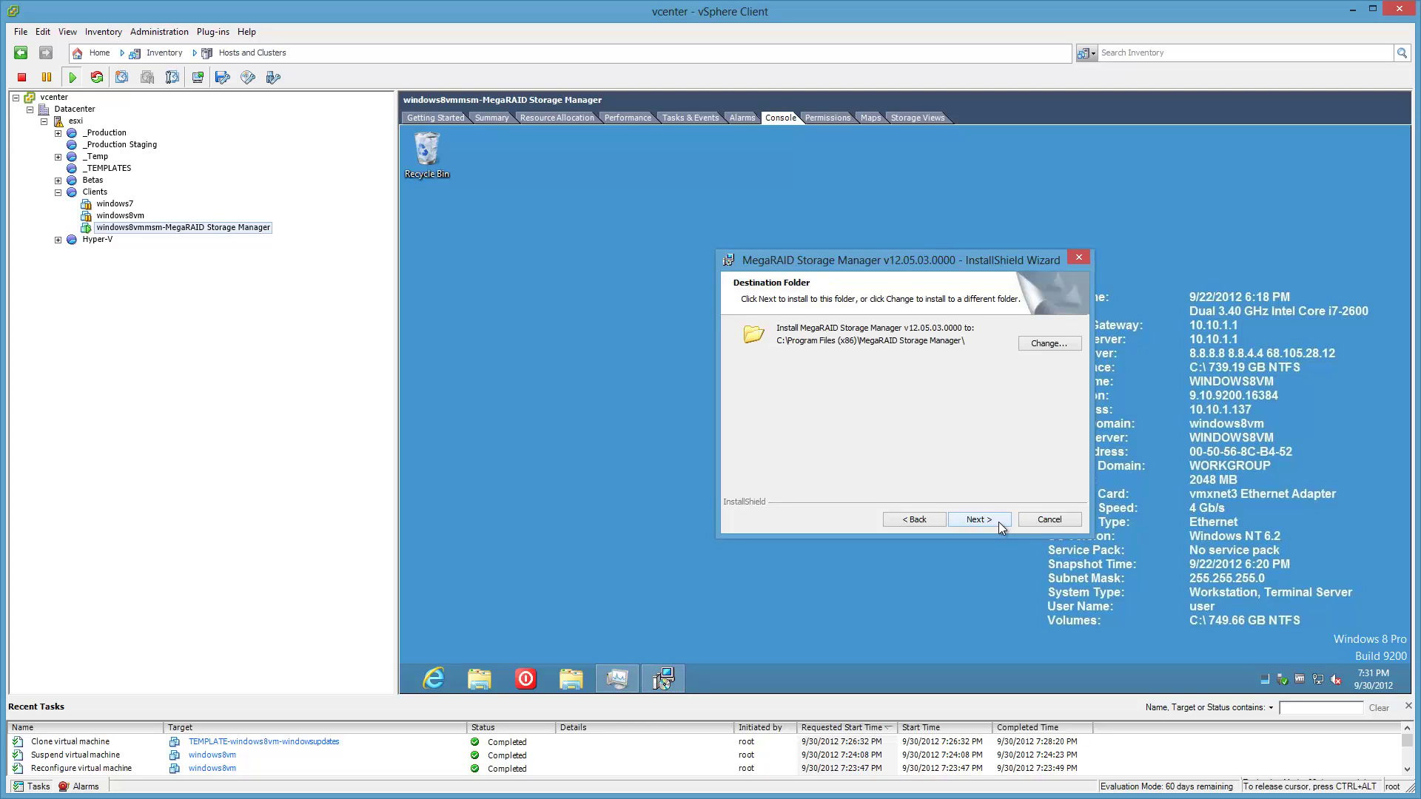
pyautogui.click(998, 522)
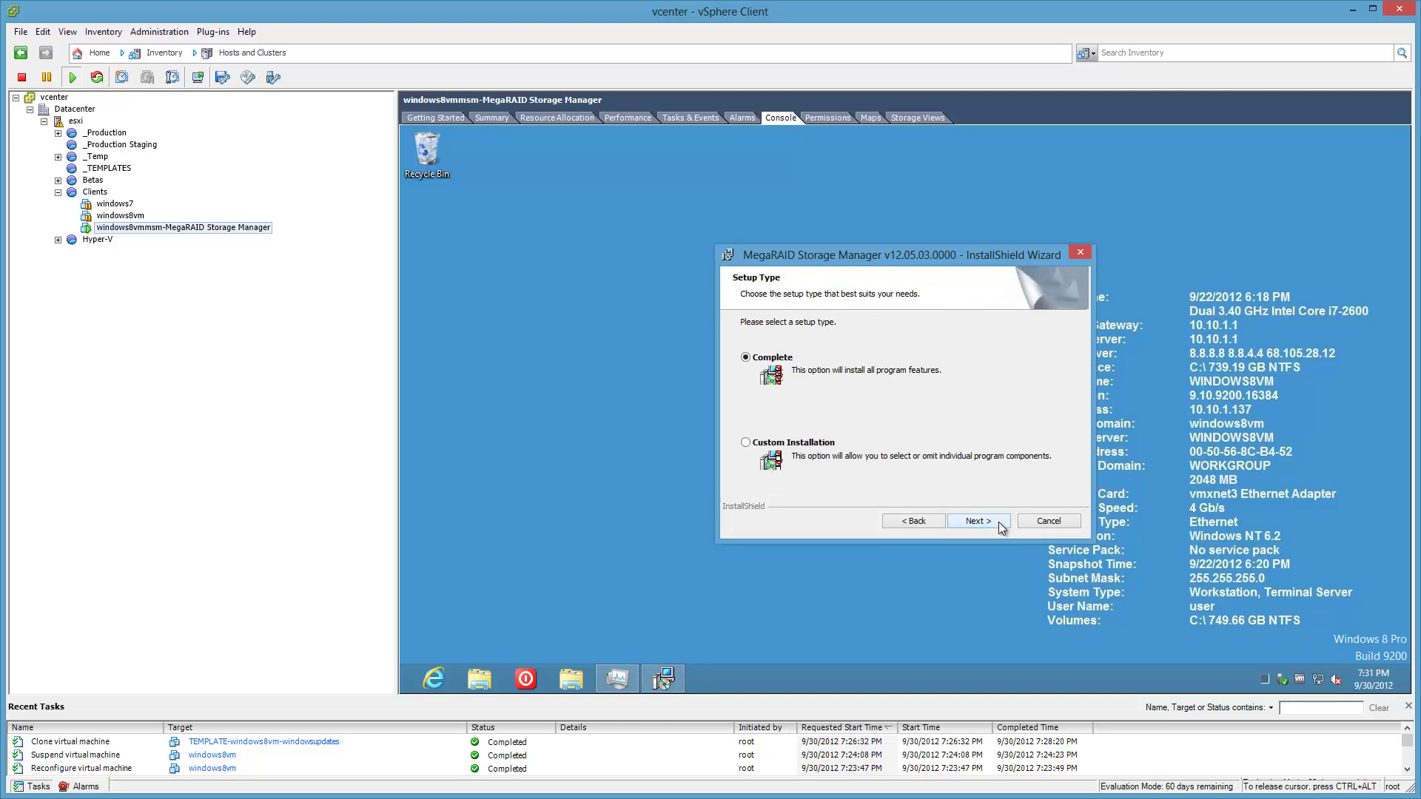
pyautogui.click(997, 522)
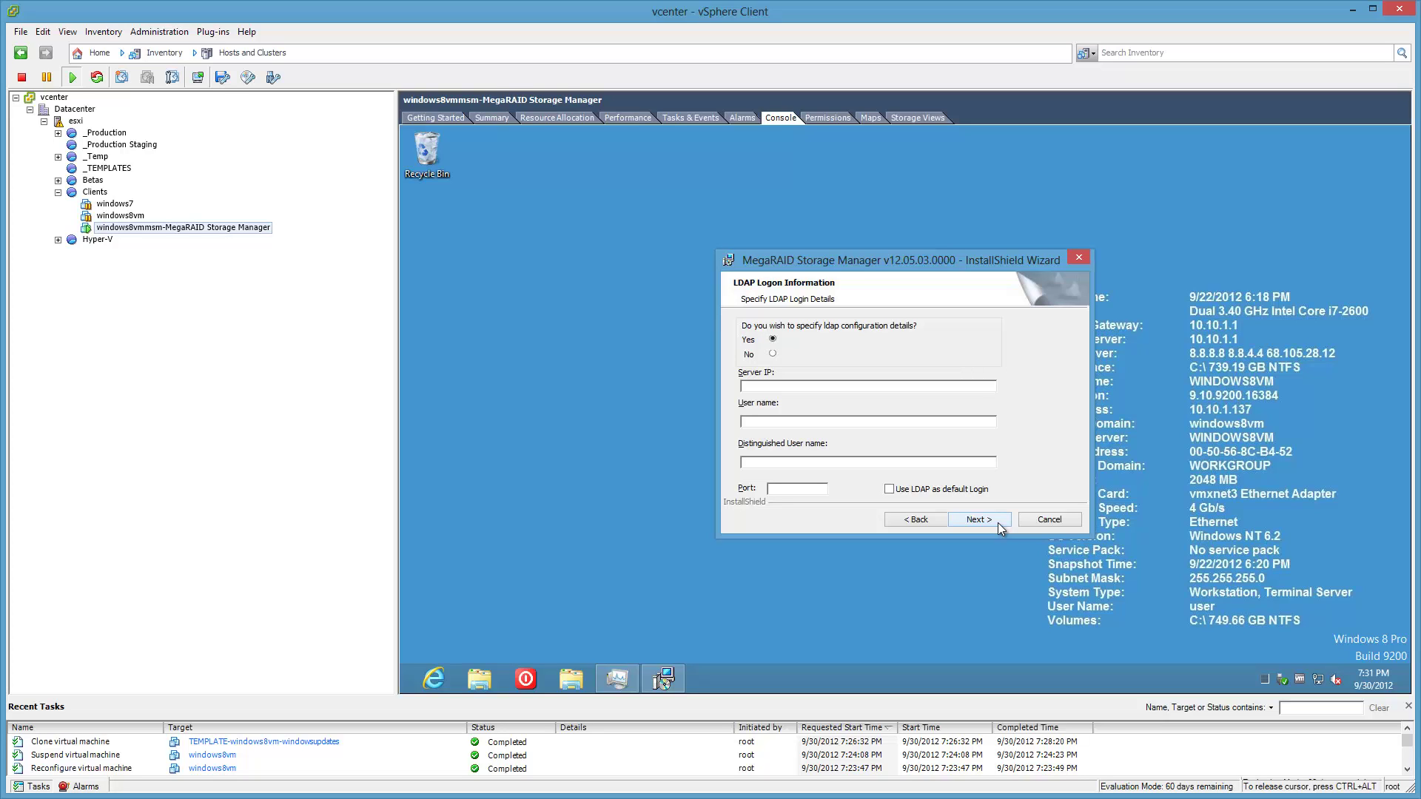
# Decline LDAP configuration and start installing MegaRAID Storage Manager.
pyautogui.click(773, 356)
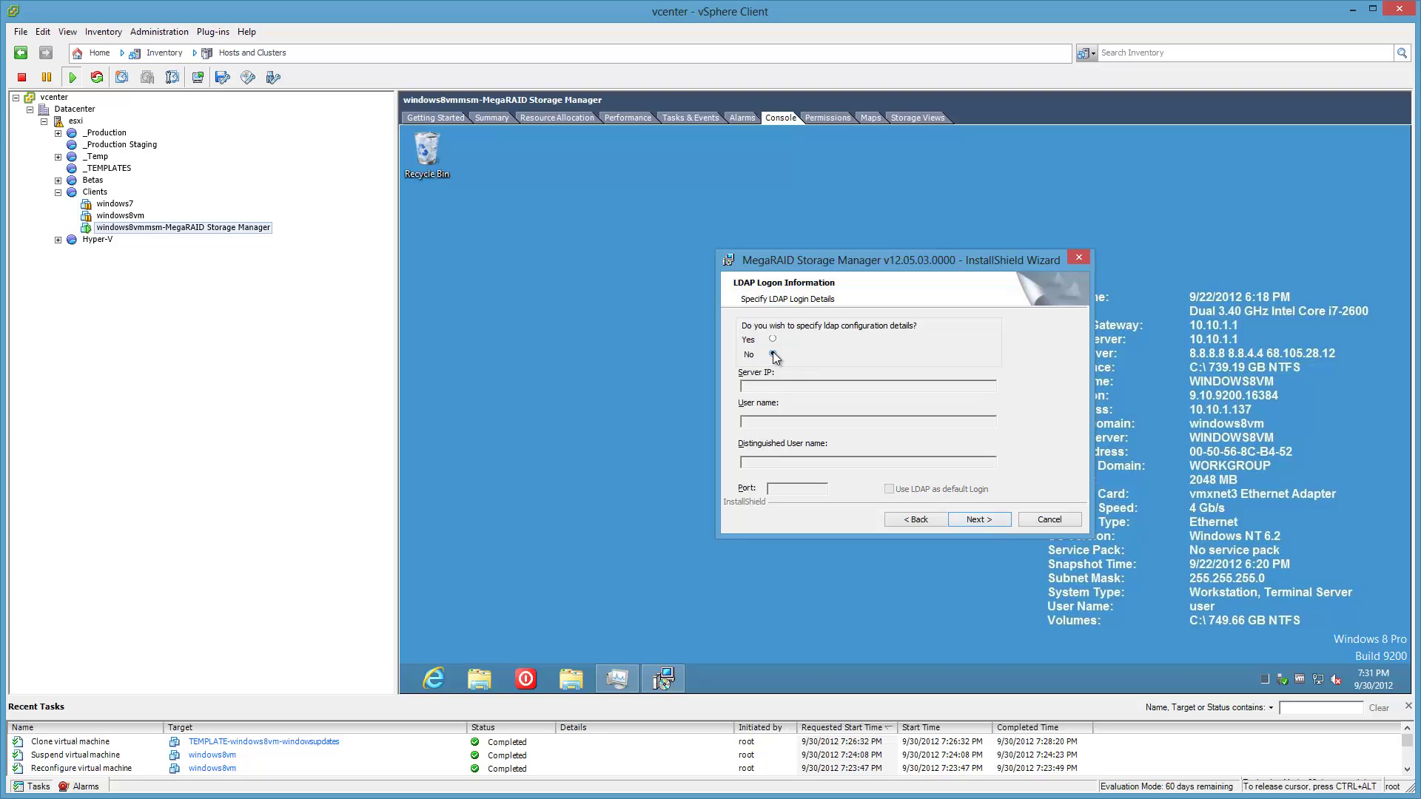
pyautogui.click(997, 524)
pyautogui.click(997, 524)
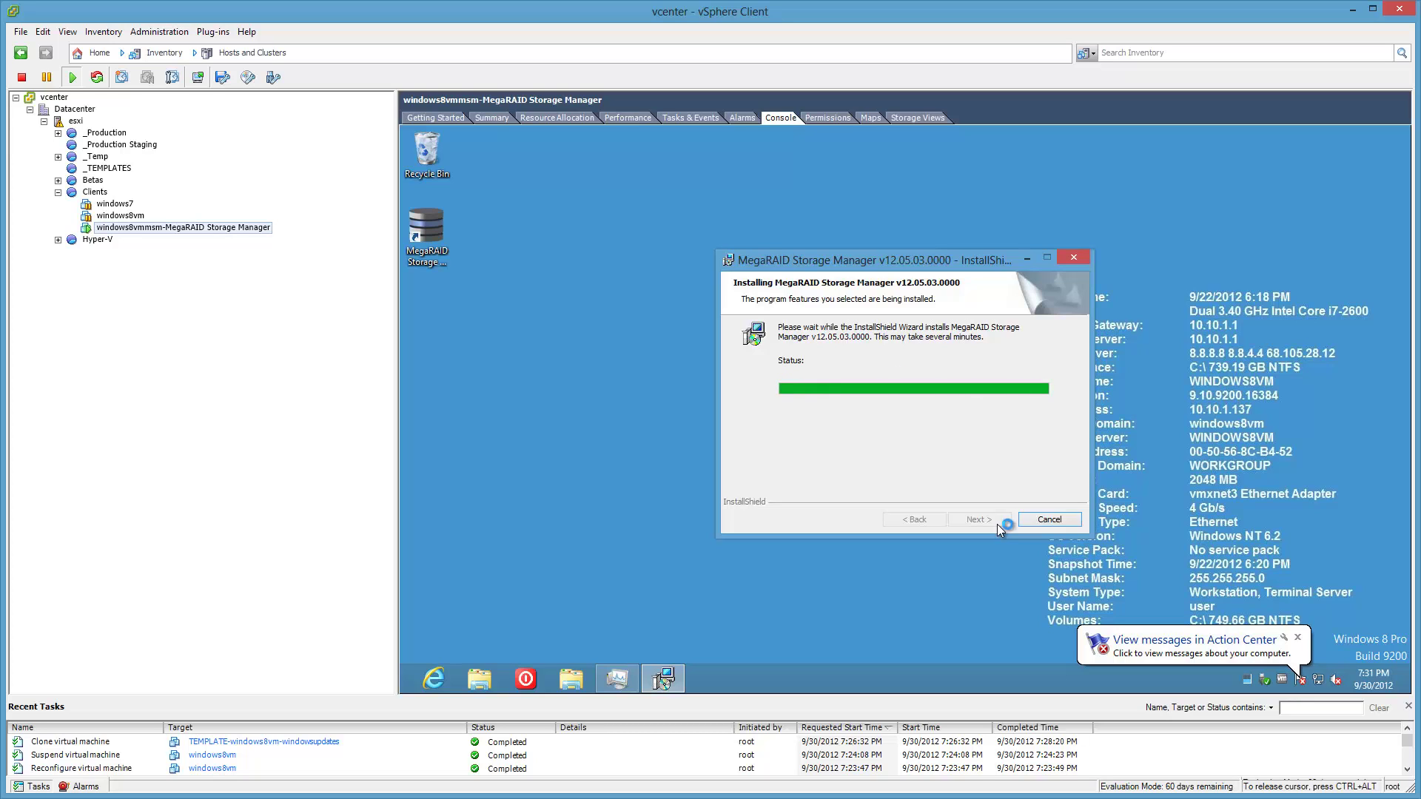
# Allow Java through the firewall on private networks and finish the setup wizard.
pyautogui.click(1298, 638)
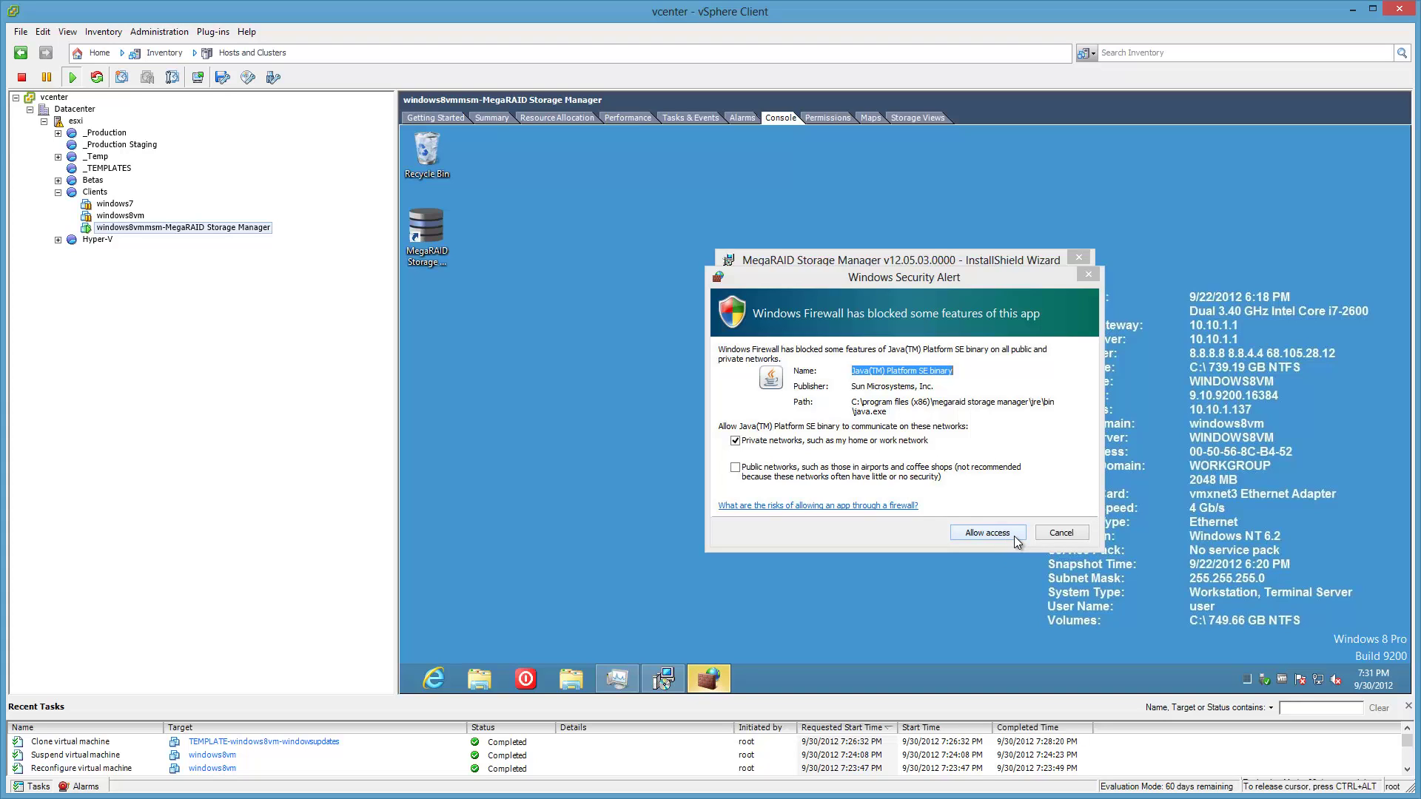
pyautogui.click(1014, 535)
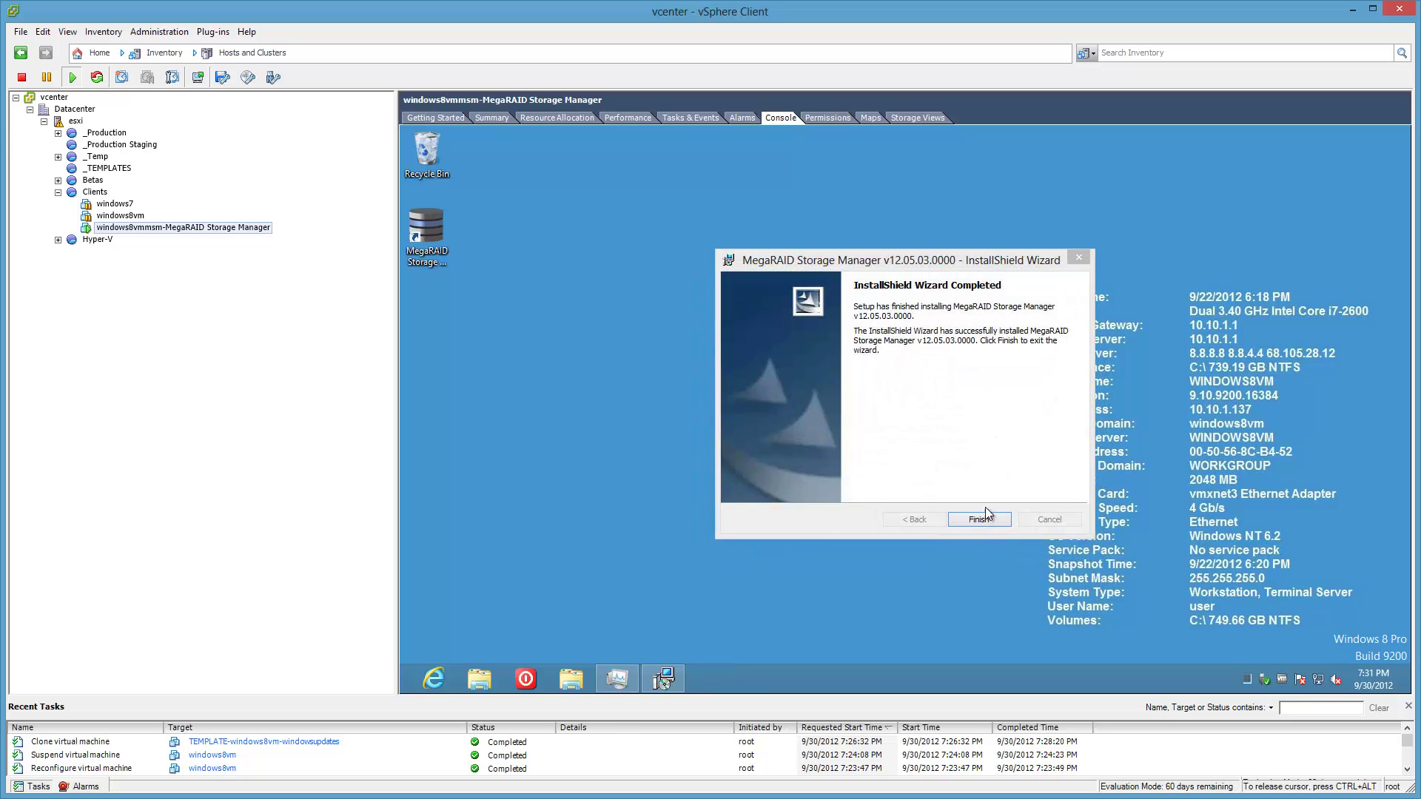
pyautogui.click(989, 520)
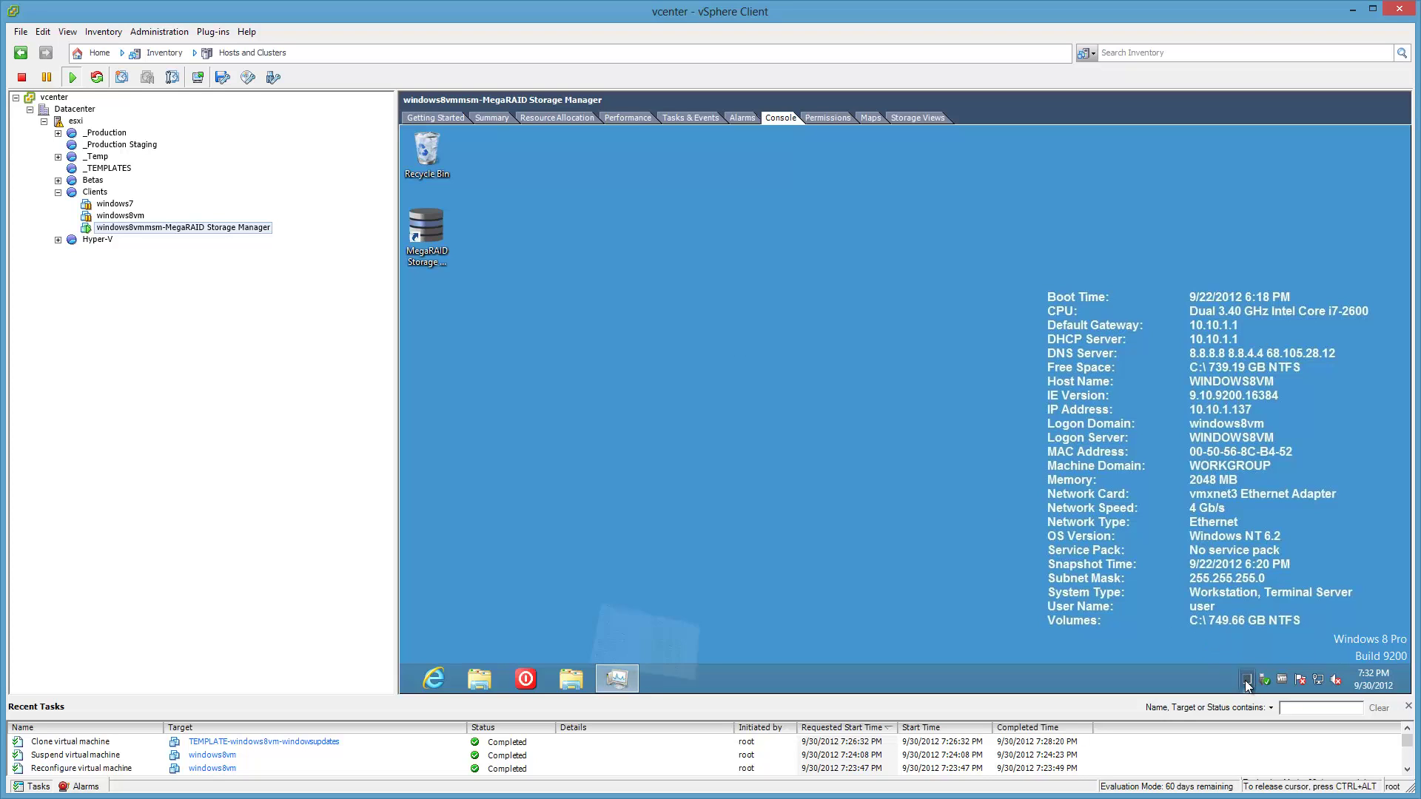
# Put Task Manager away and open the Services console with services.msc.
pyautogui.click(618, 679)
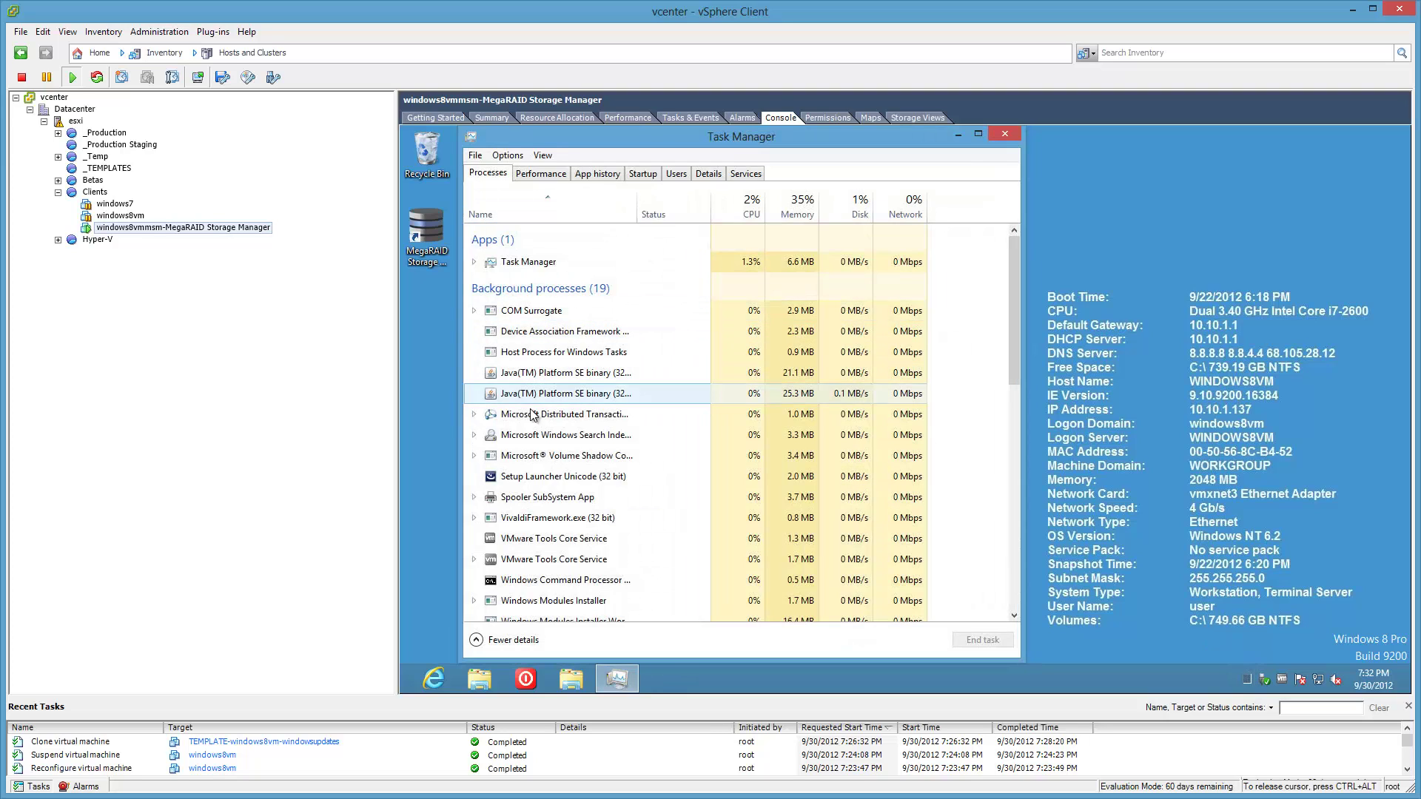
pyautogui.click(959, 136)
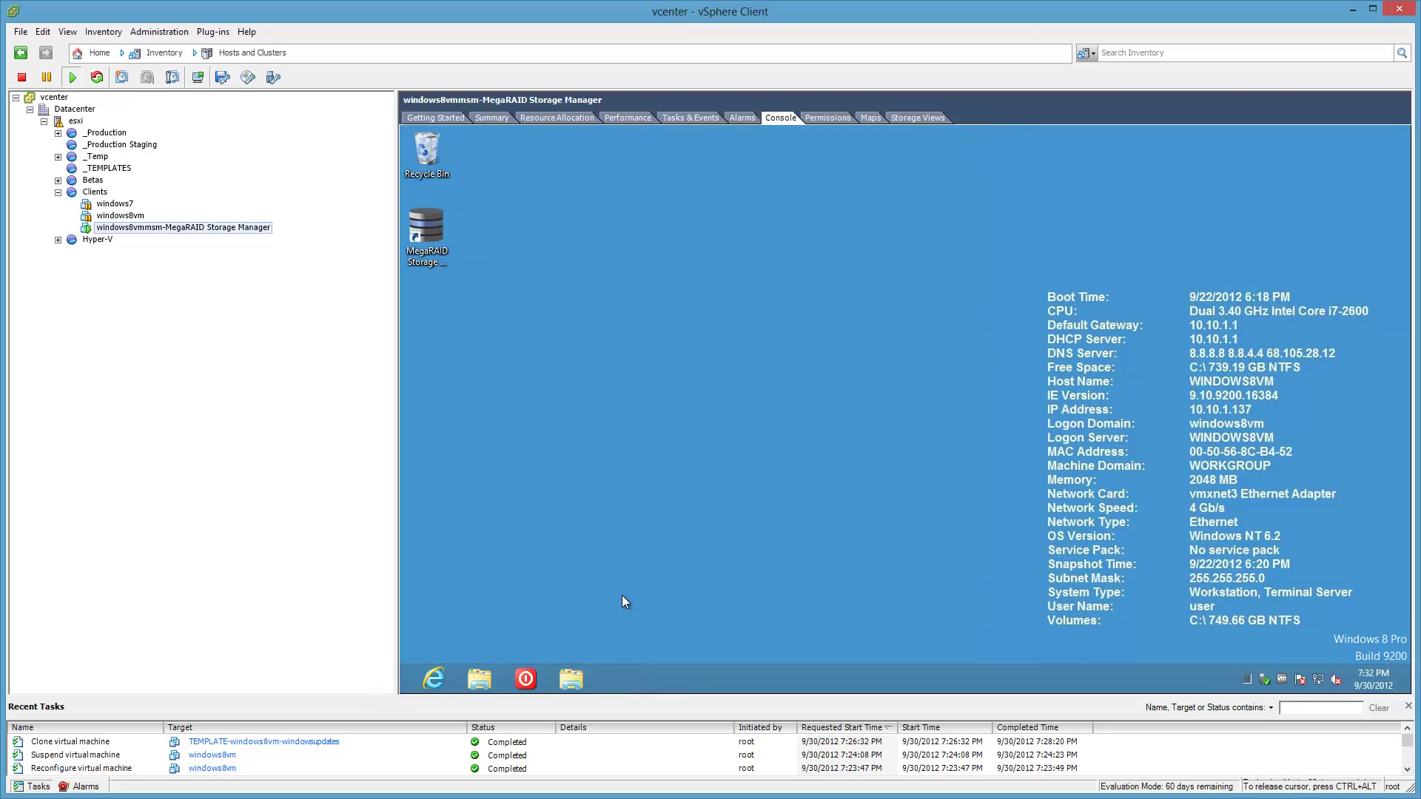
pyautogui.press('super+r')
pyautogui.write('se')
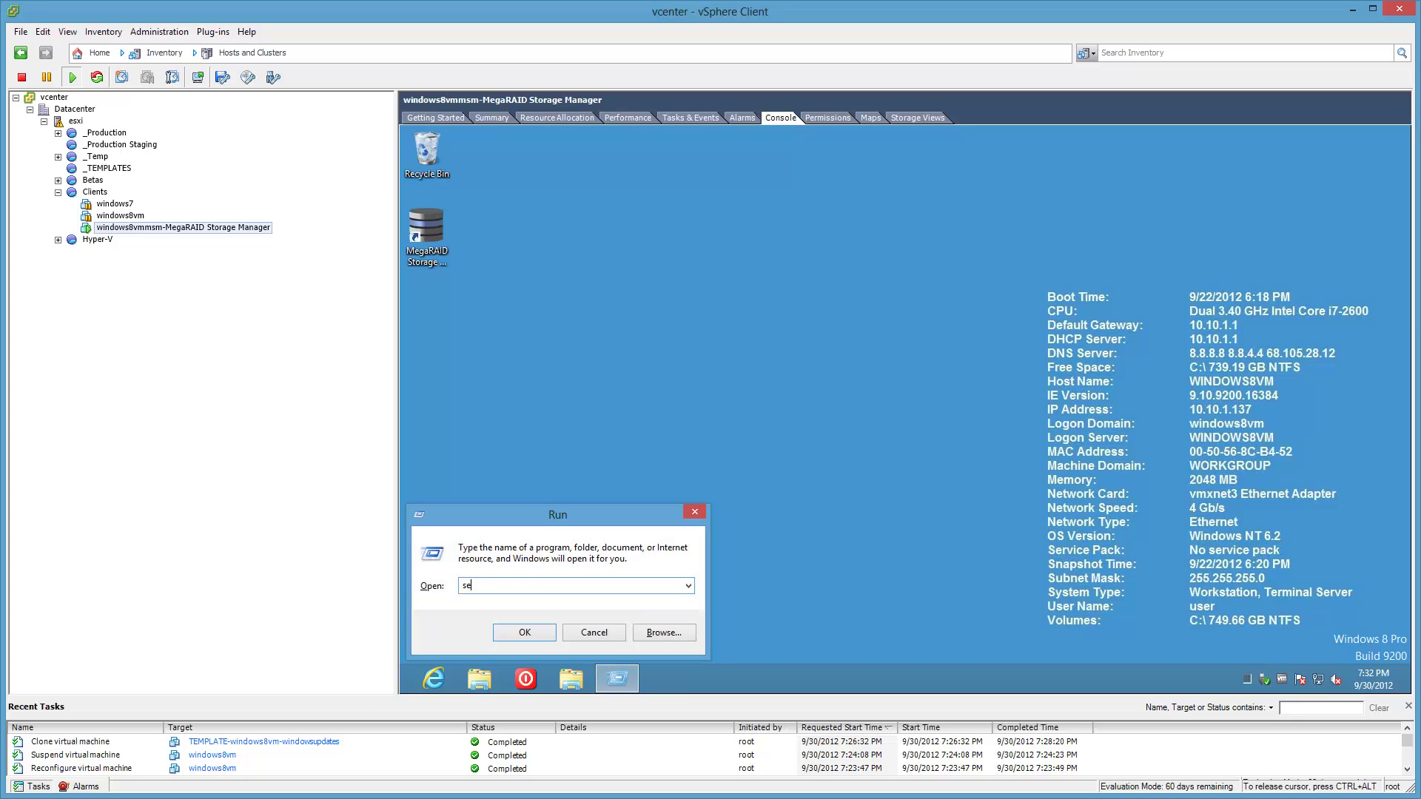
pyautogui.write('rvices.msc')
pyautogui.press('Return')
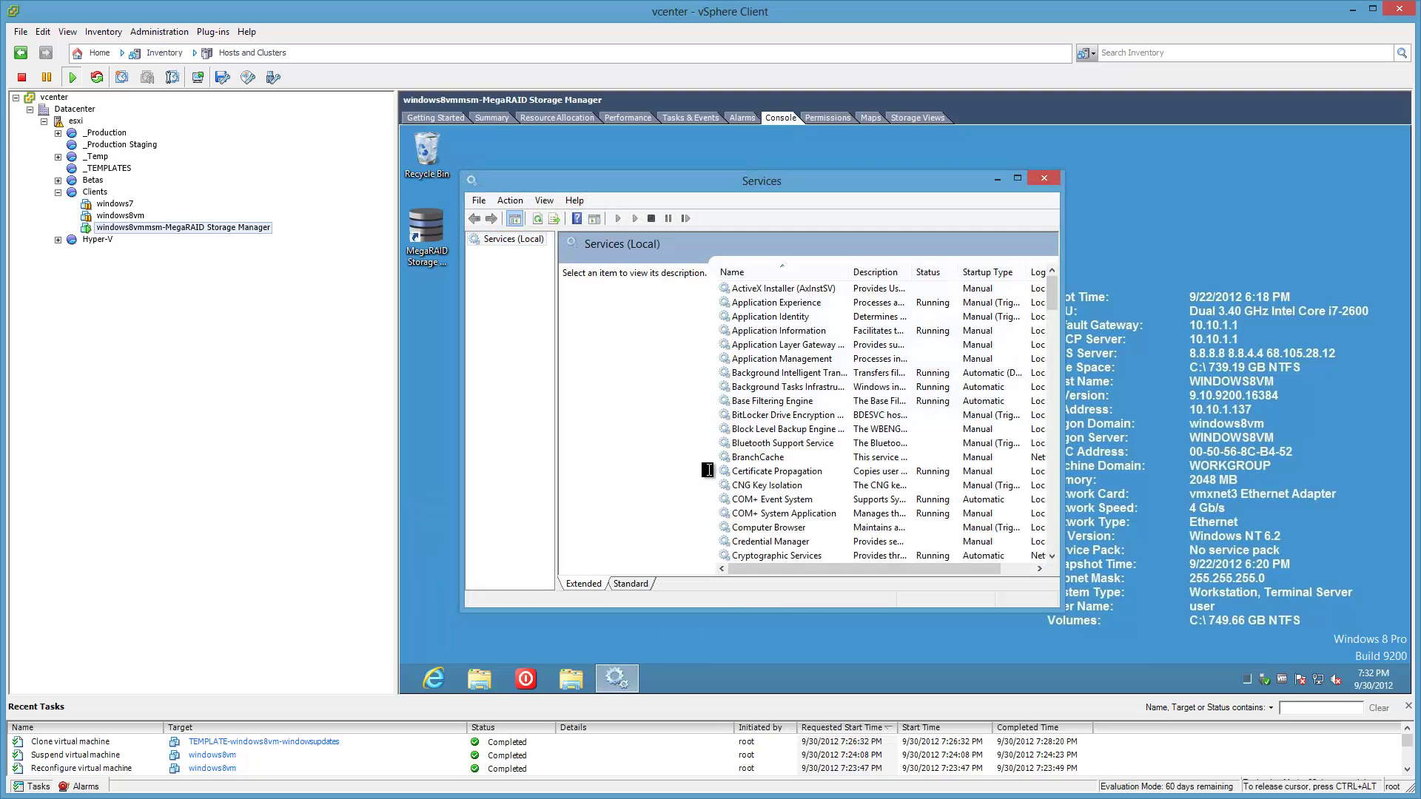
# Confirm the MSMFramework service is Running, then close Services.
pyautogui.click(738, 457)
pyautogui.press('m')
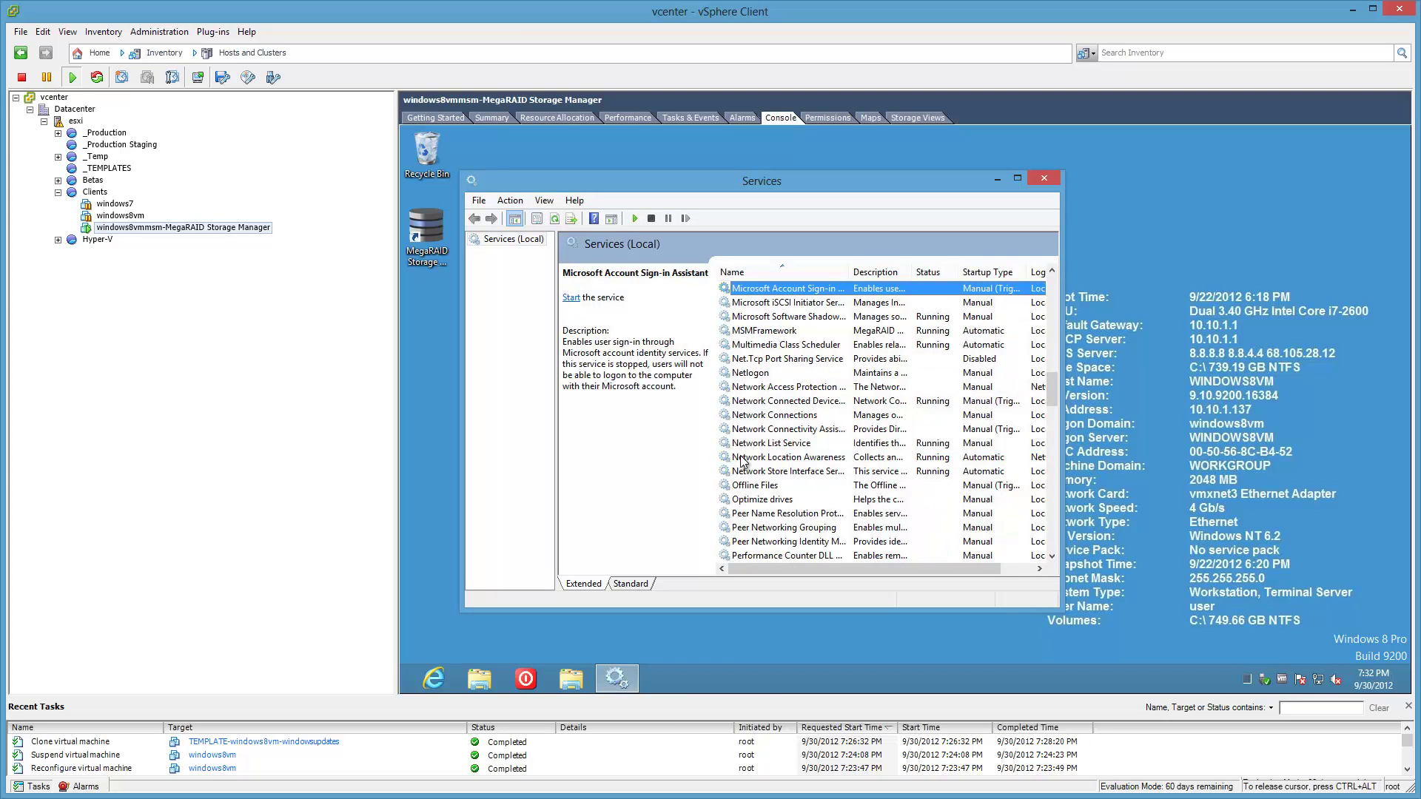
pyautogui.click(773, 330)
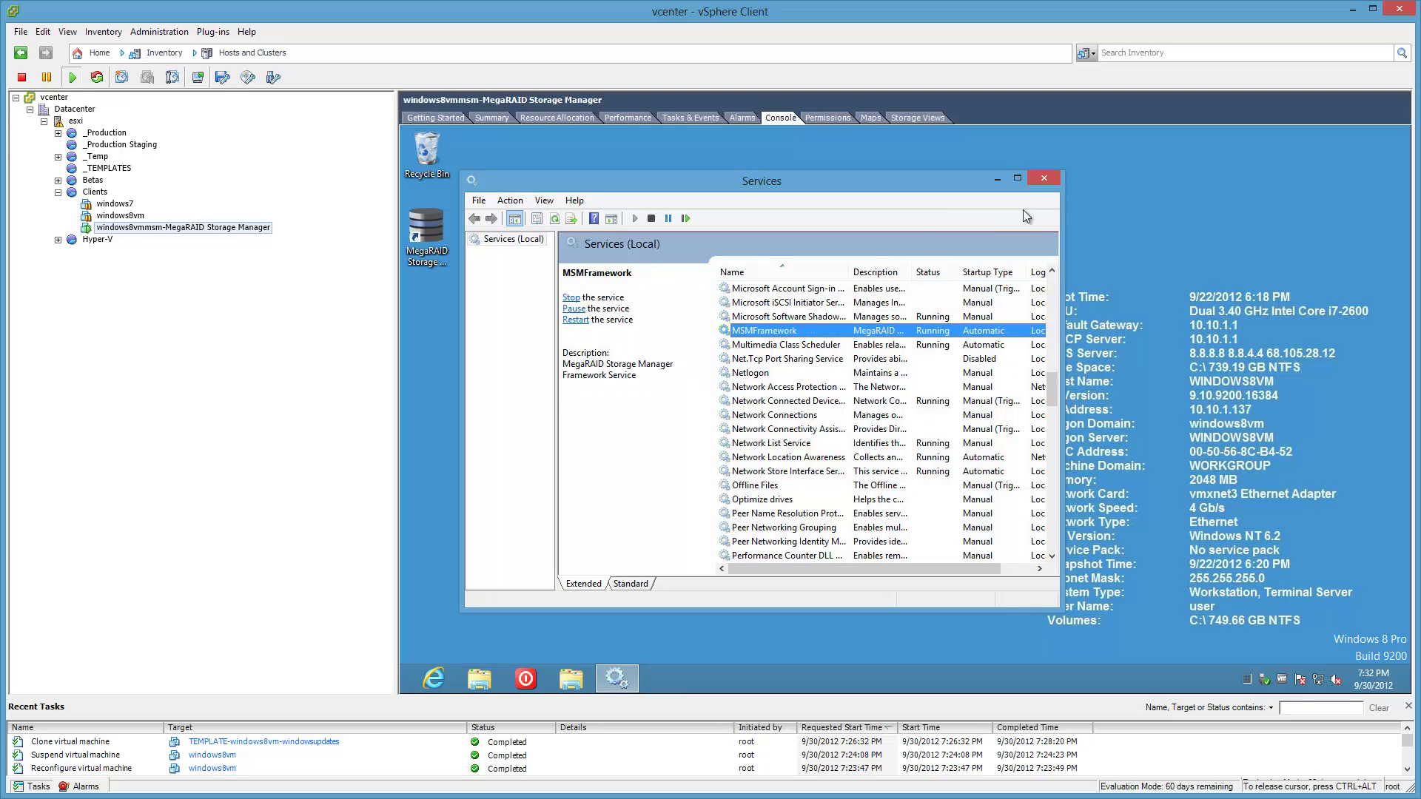
pyautogui.click(1044, 181)
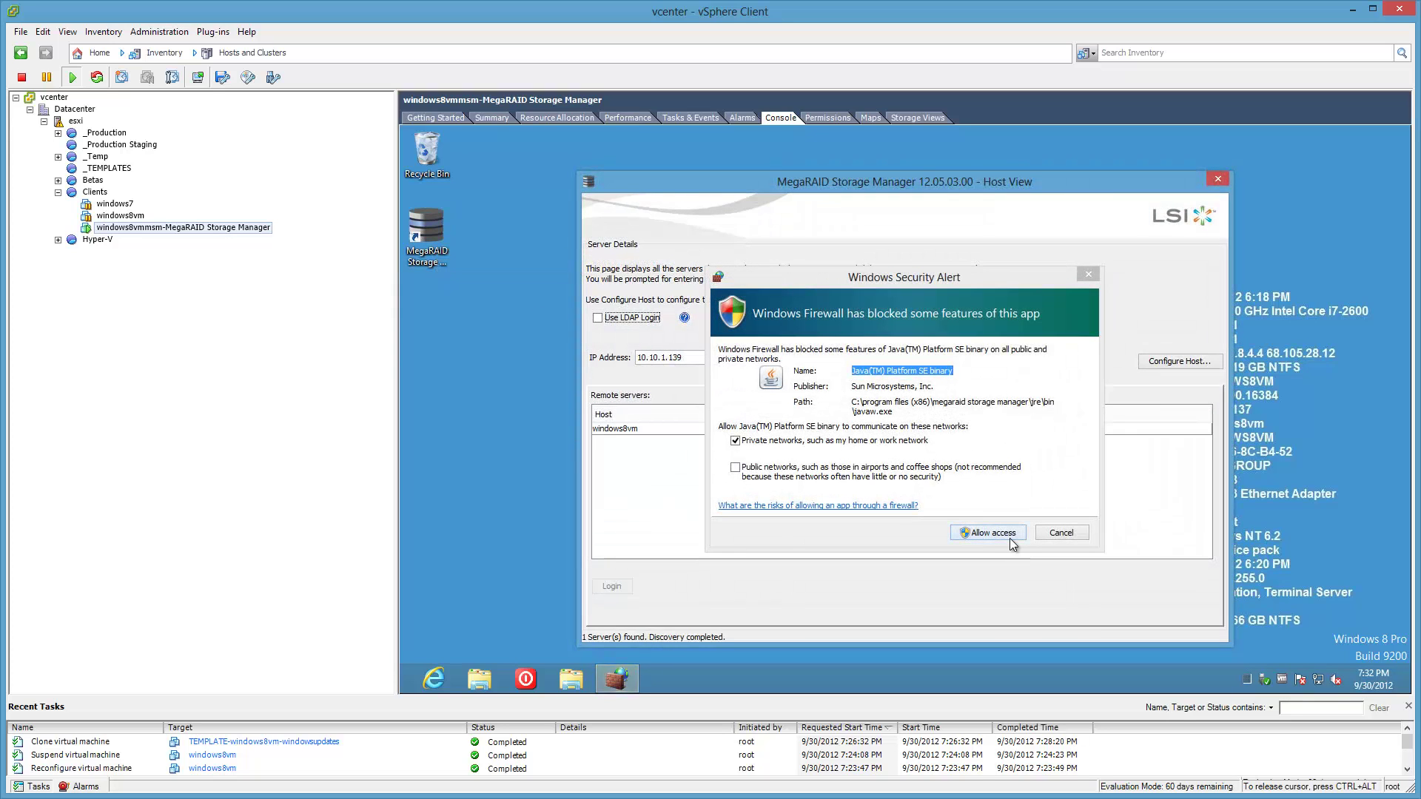
# Allow Java through the firewall, select server windows8vm (10.10.1.139), and briefly open File Explorer.
pyautogui.click(1011, 539)
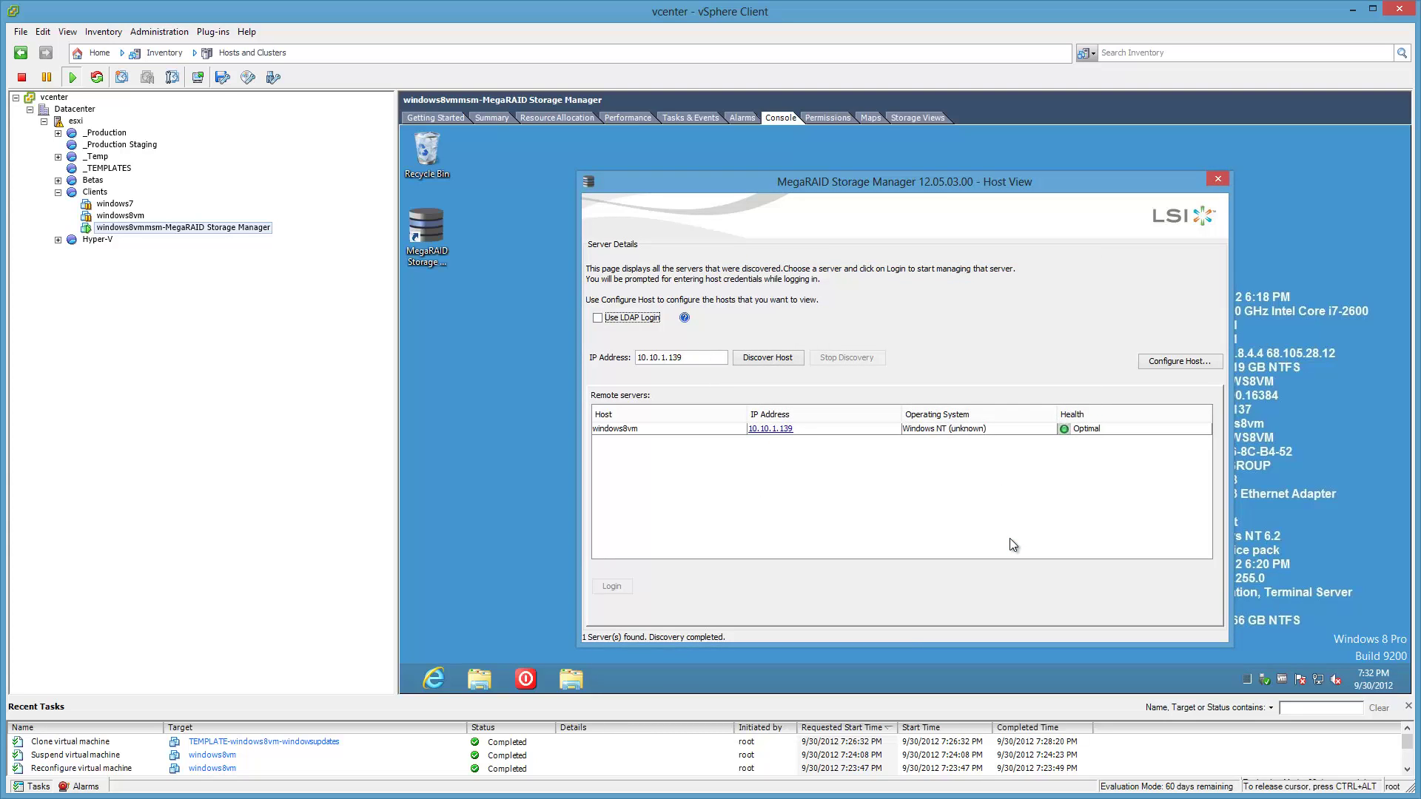
pyautogui.click(681, 429)
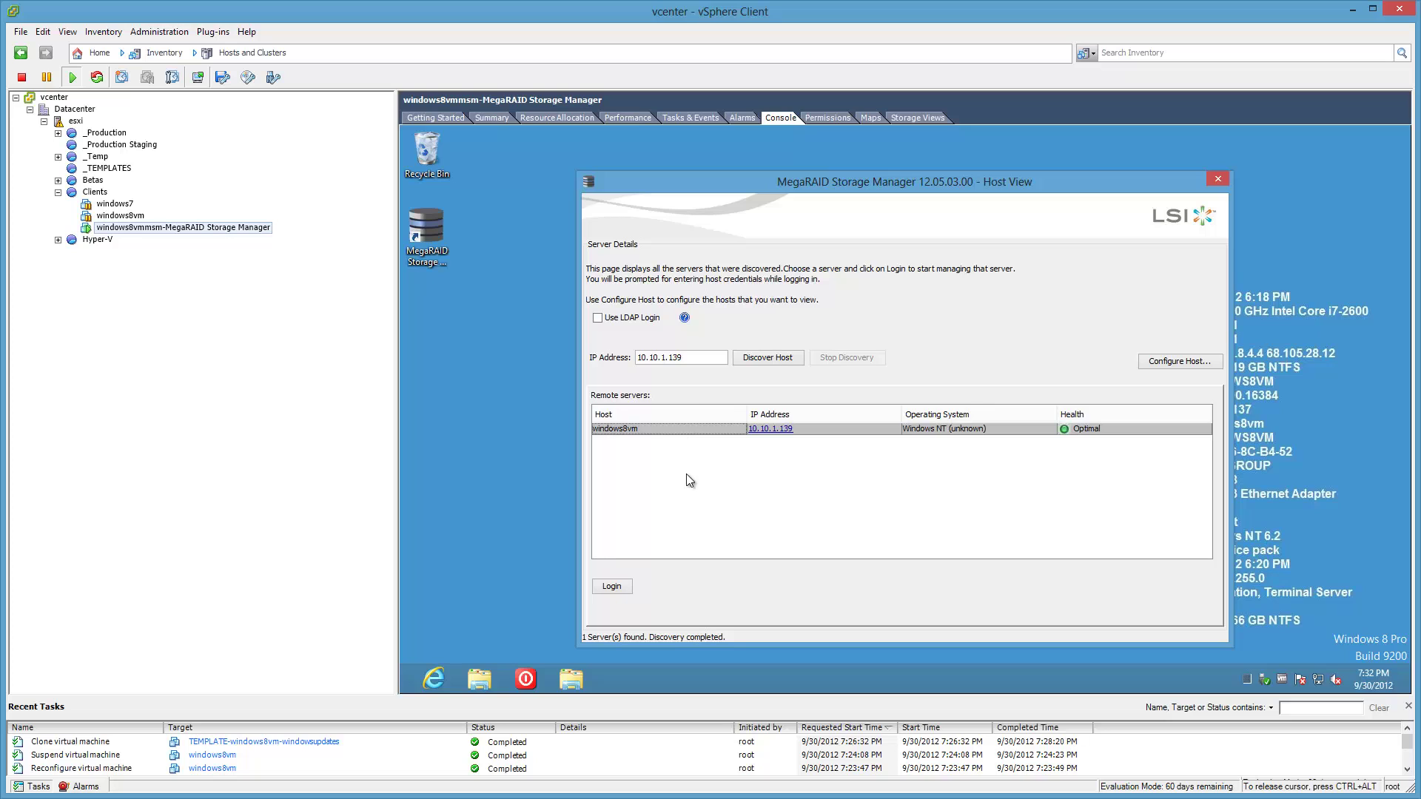
pyautogui.click(479, 679)
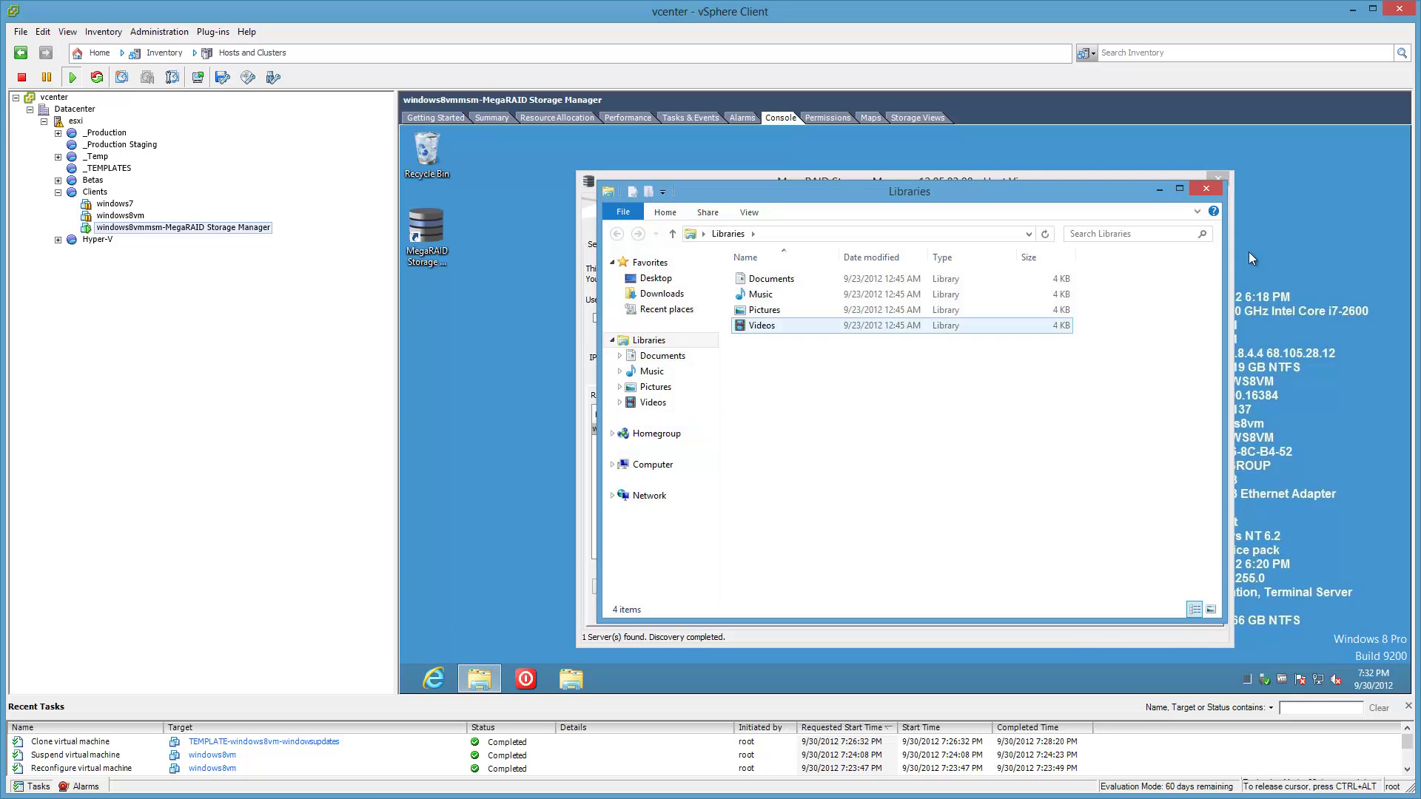
pyautogui.click(1216, 187)
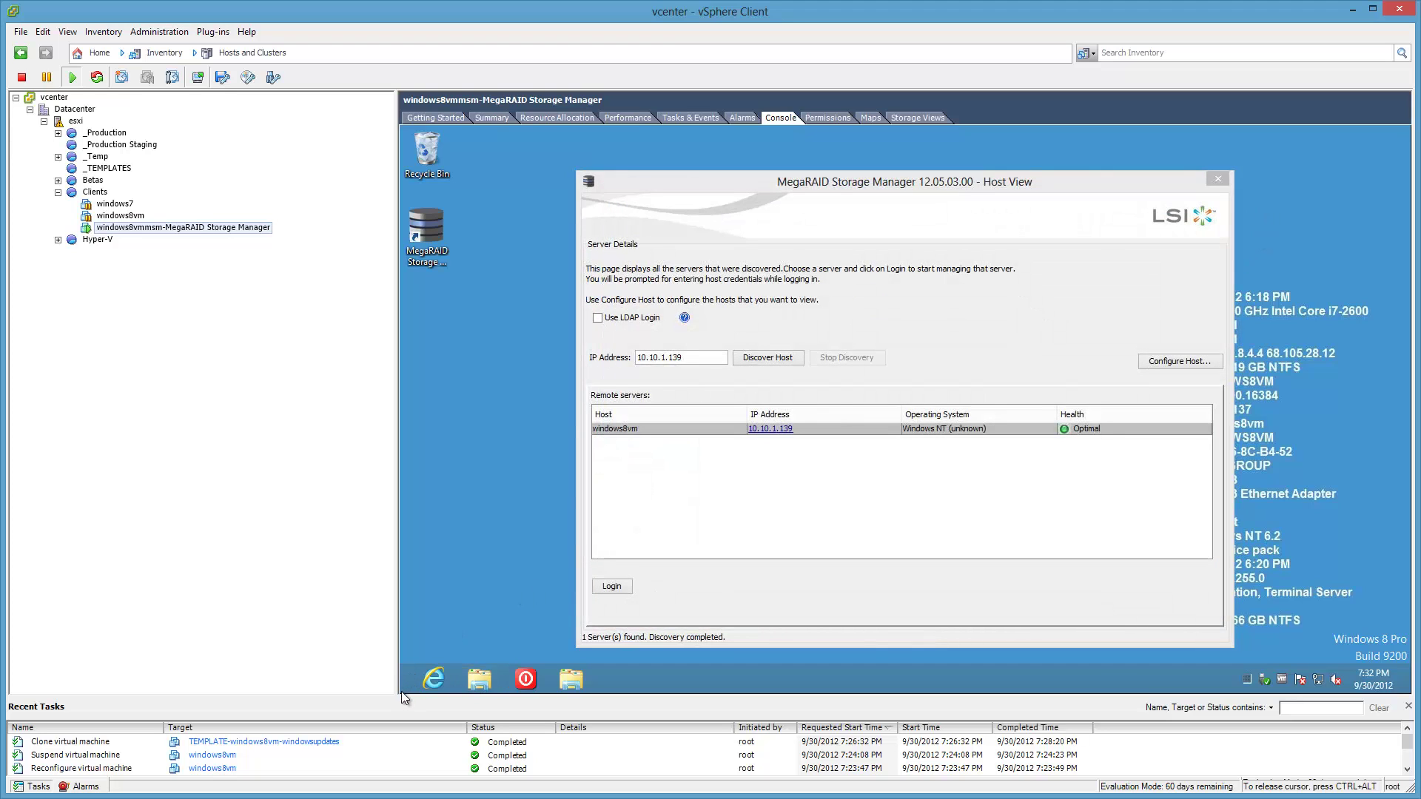
pyautogui.rightClick(403, 688)
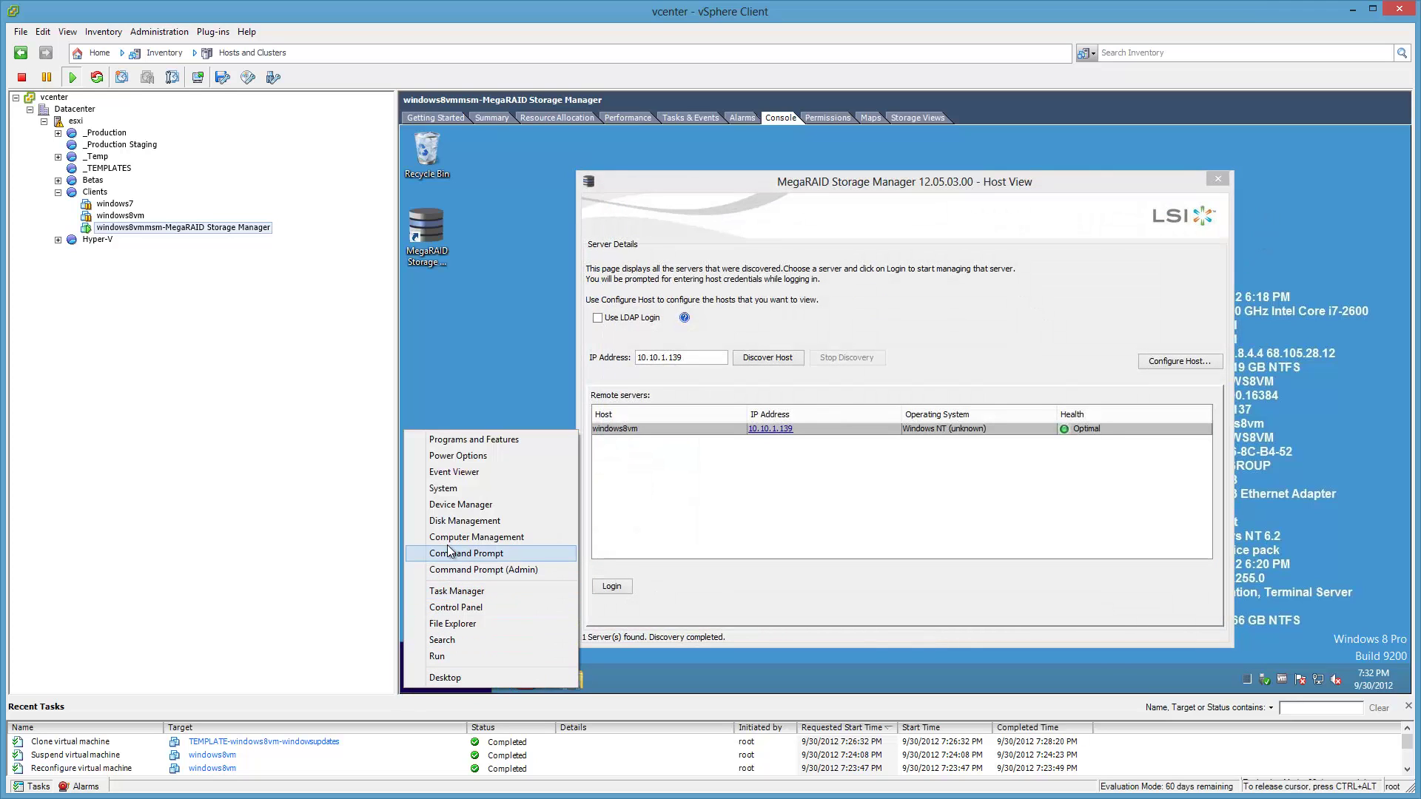
pyautogui.click(462, 504)
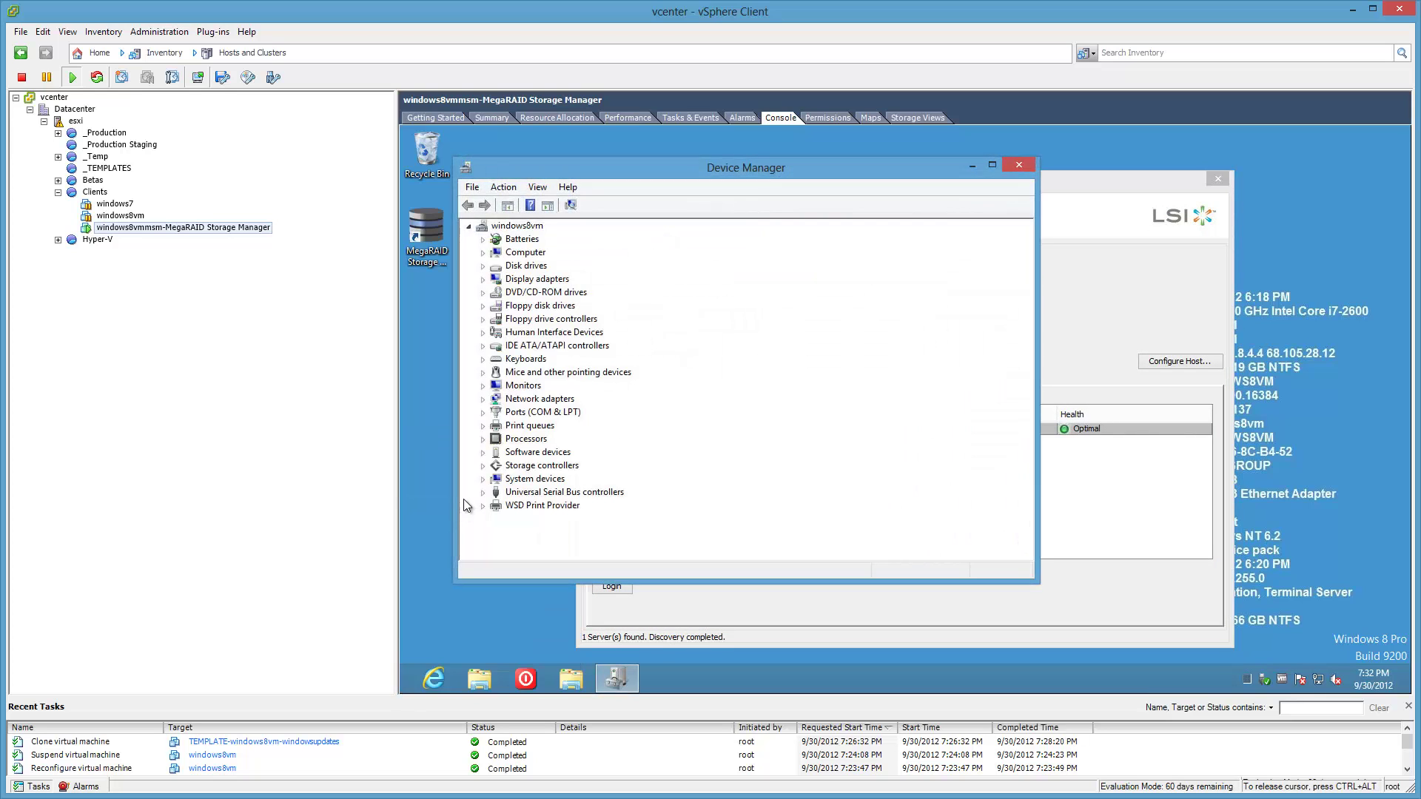
pyautogui.click(481, 464)
pyautogui.click(556, 481)
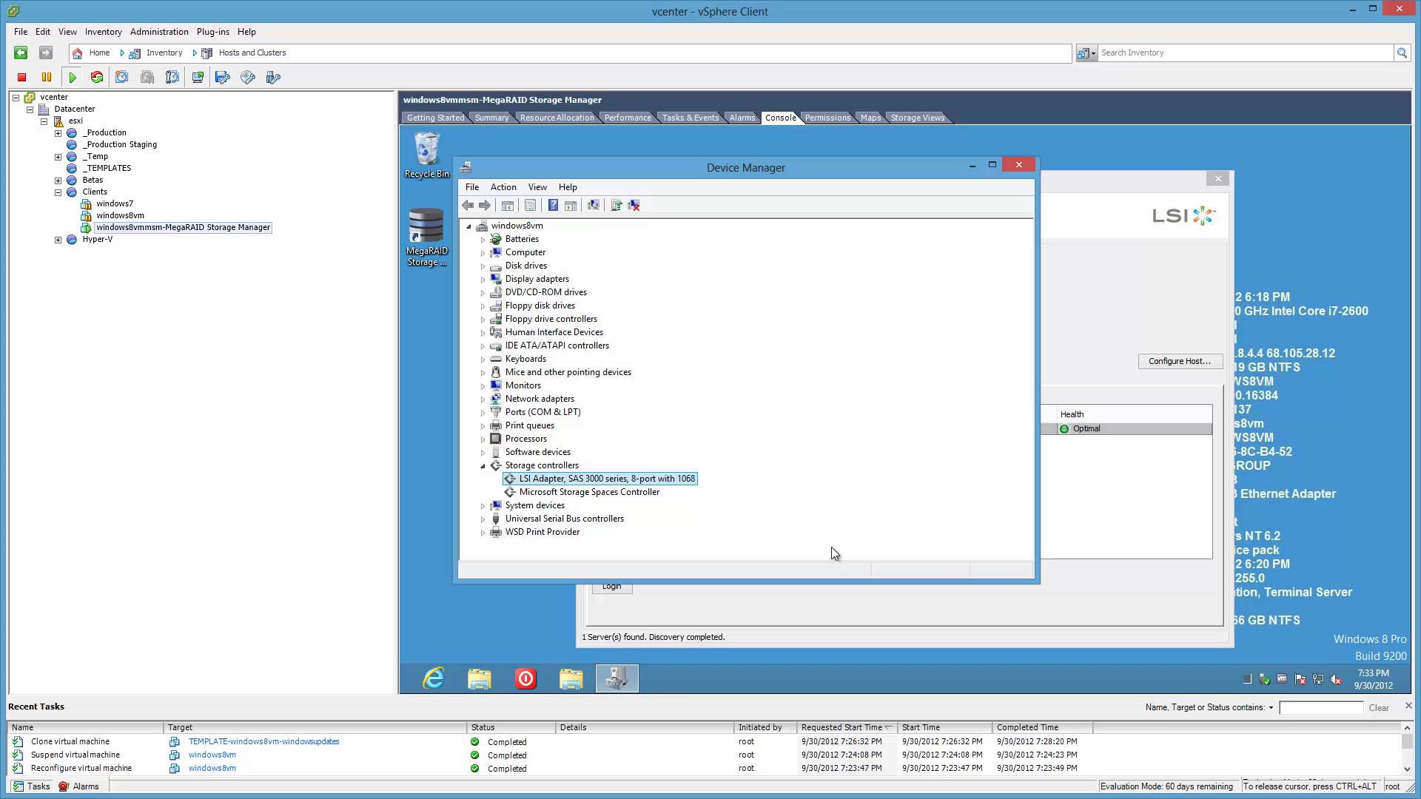
pyautogui.click(1019, 164)
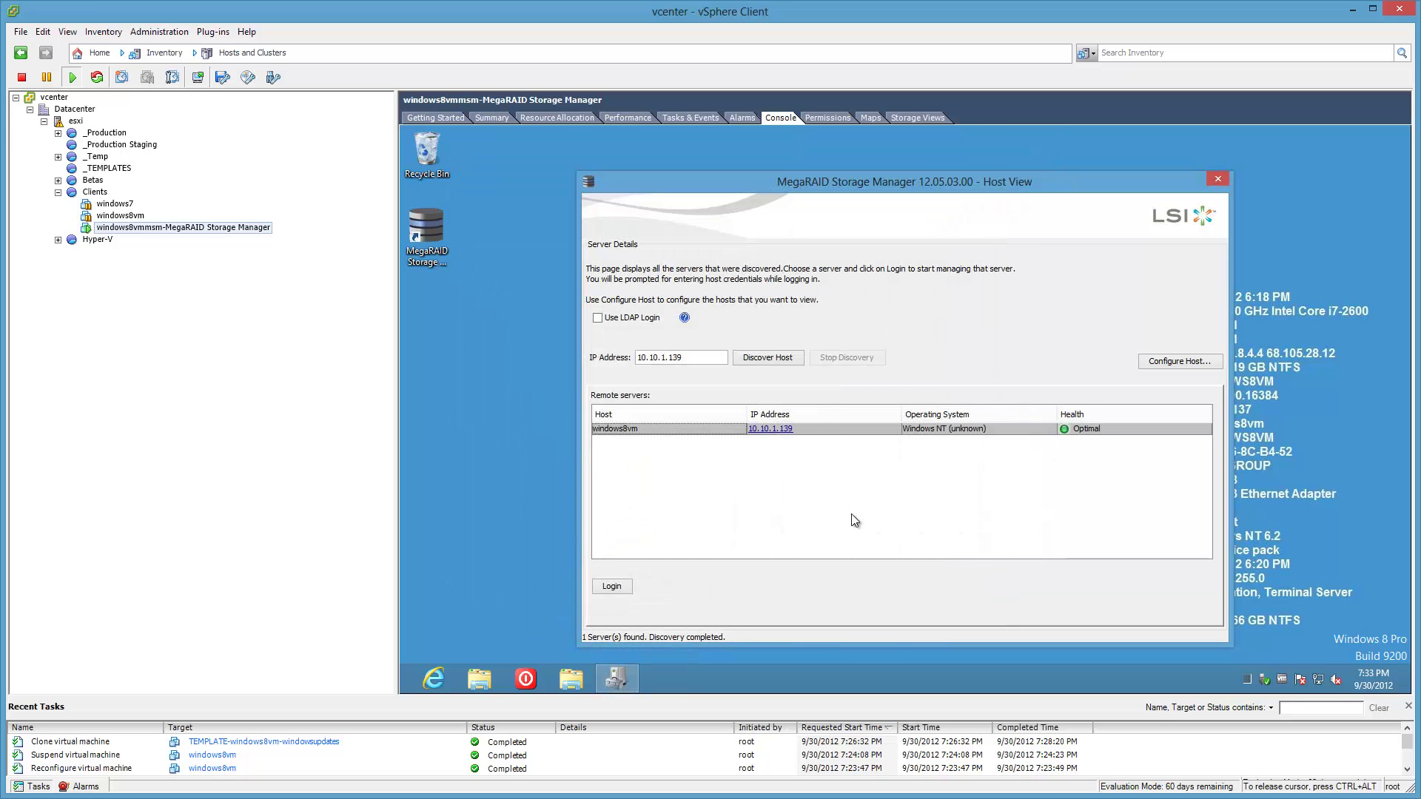
pyautogui.click(615, 586)
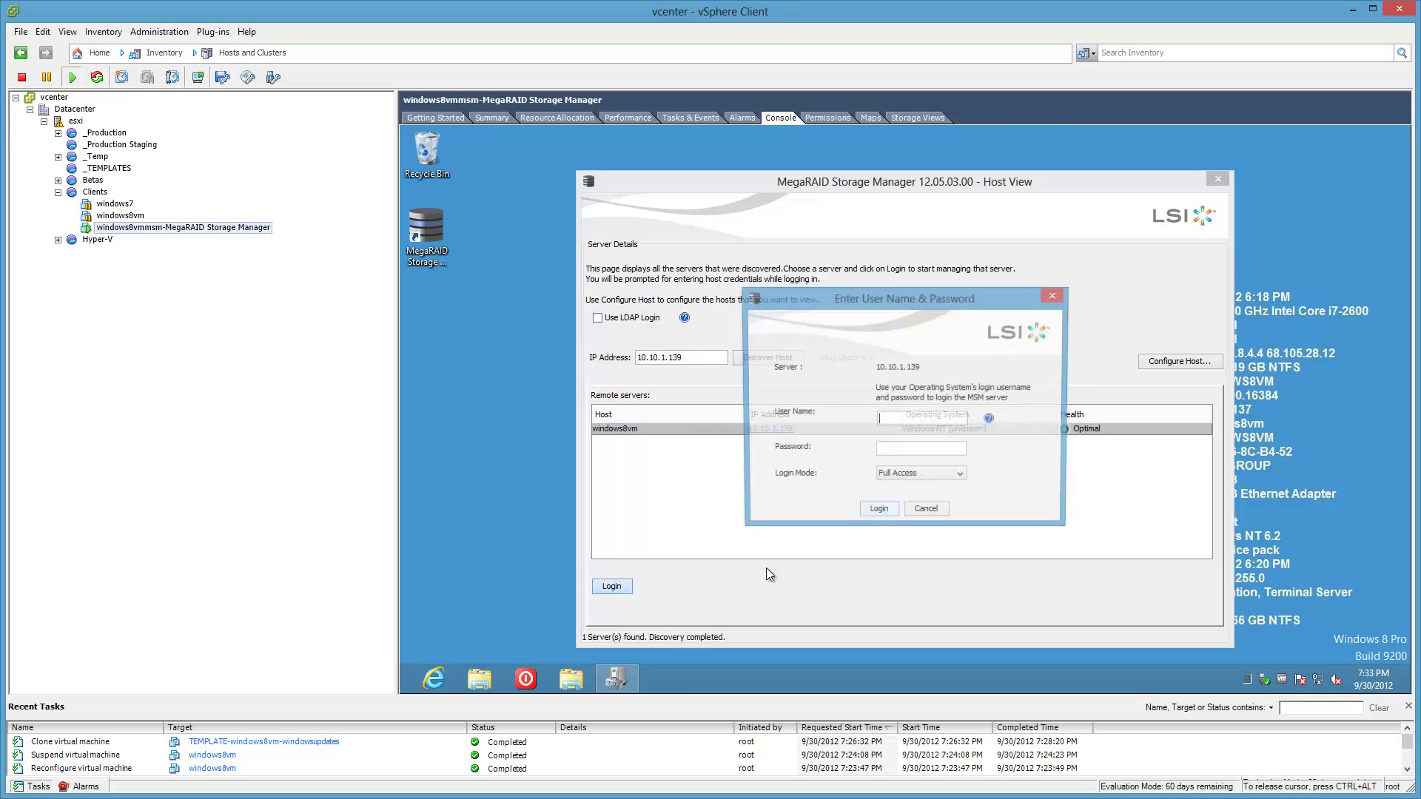
pyautogui.write('p')
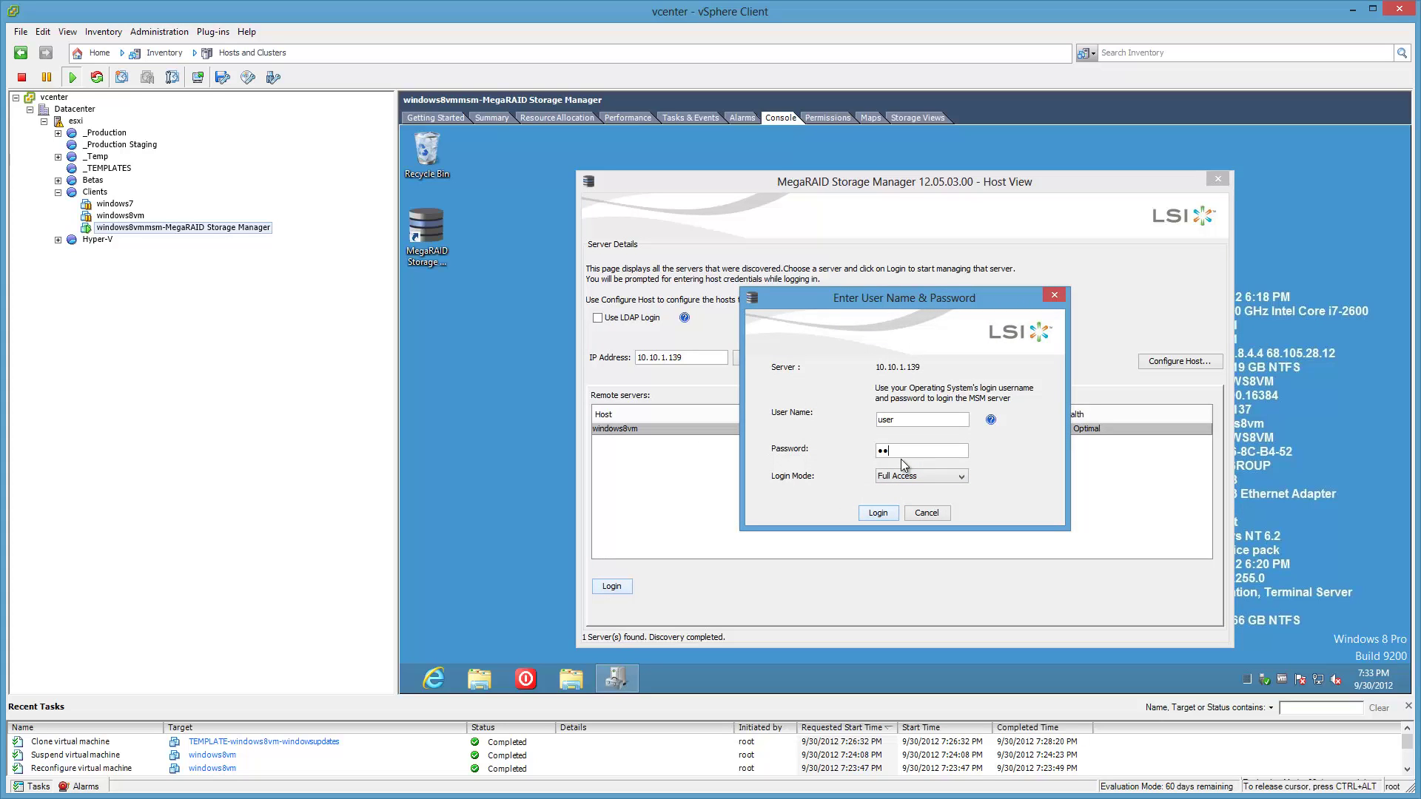
pyautogui.press('Return')
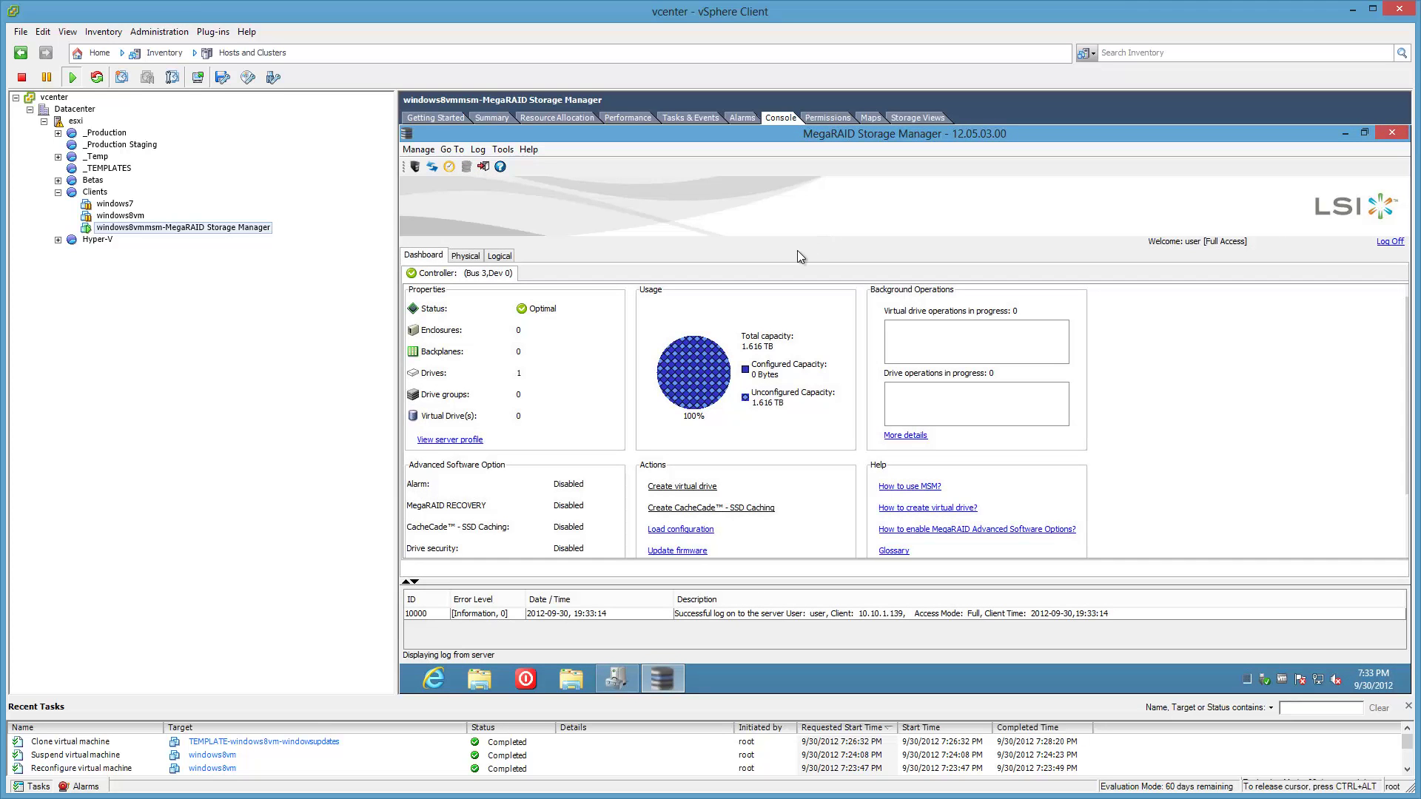
pyautogui.click(466, 256)
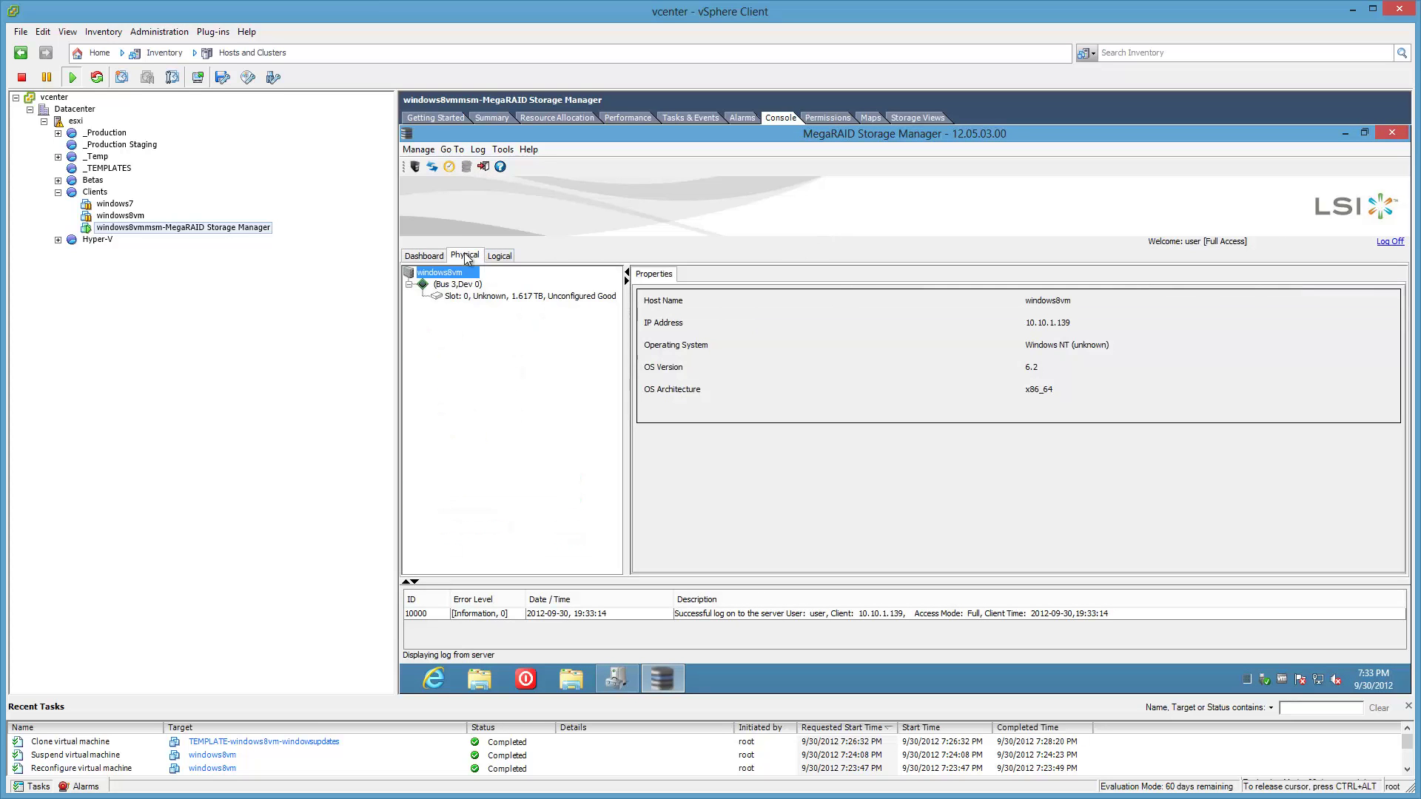
pyautogui.click(477, 298)
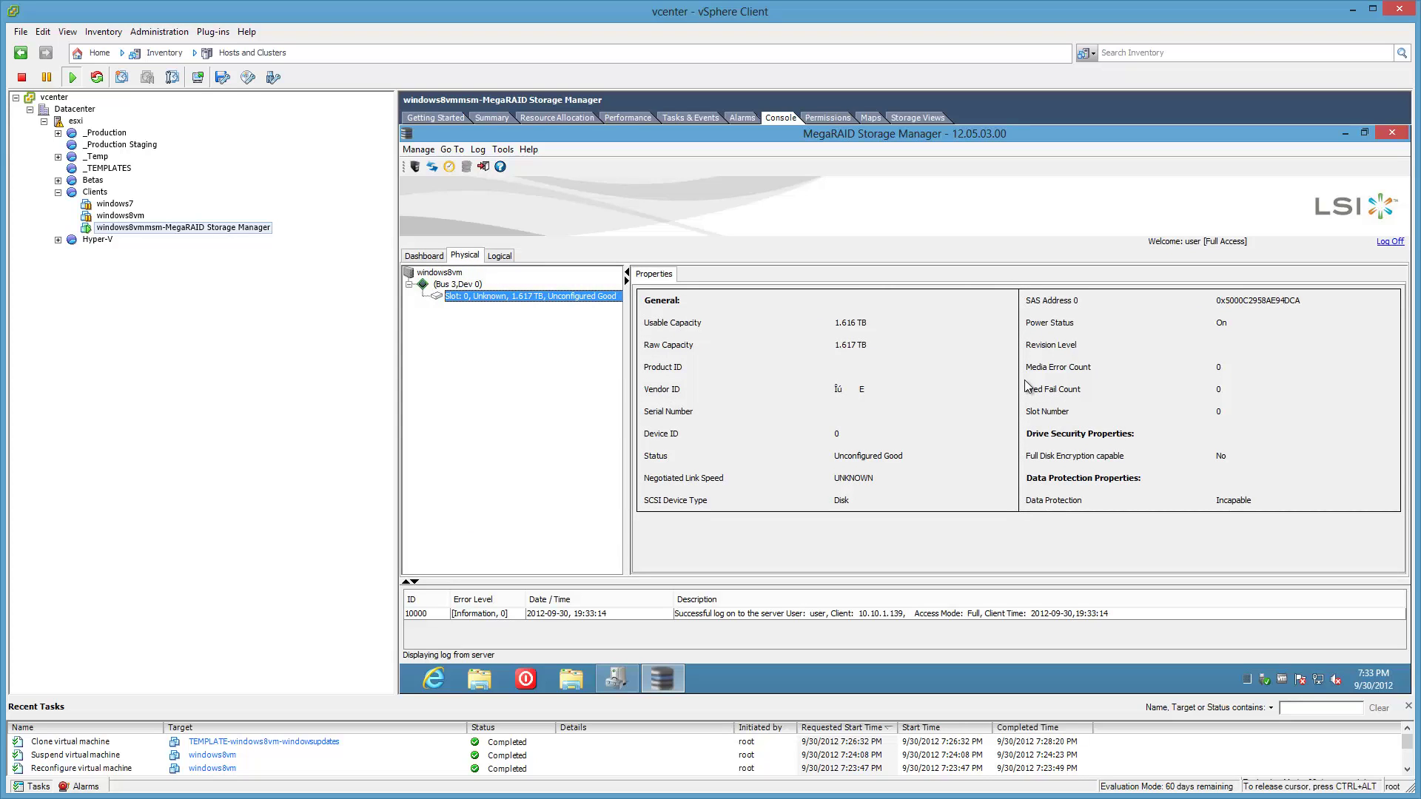
pyautogui.click(442, 288)
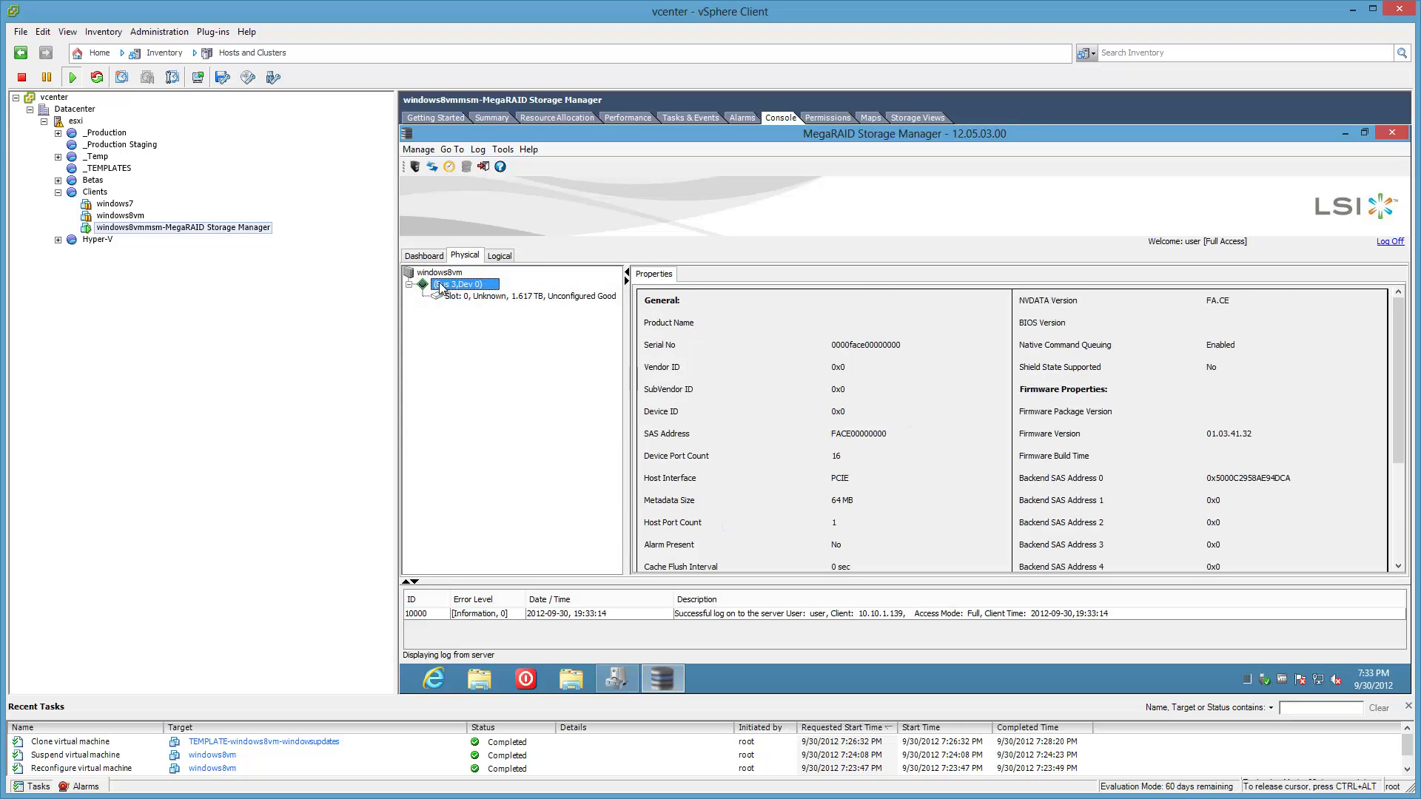
pyautogui.click(438, 274)
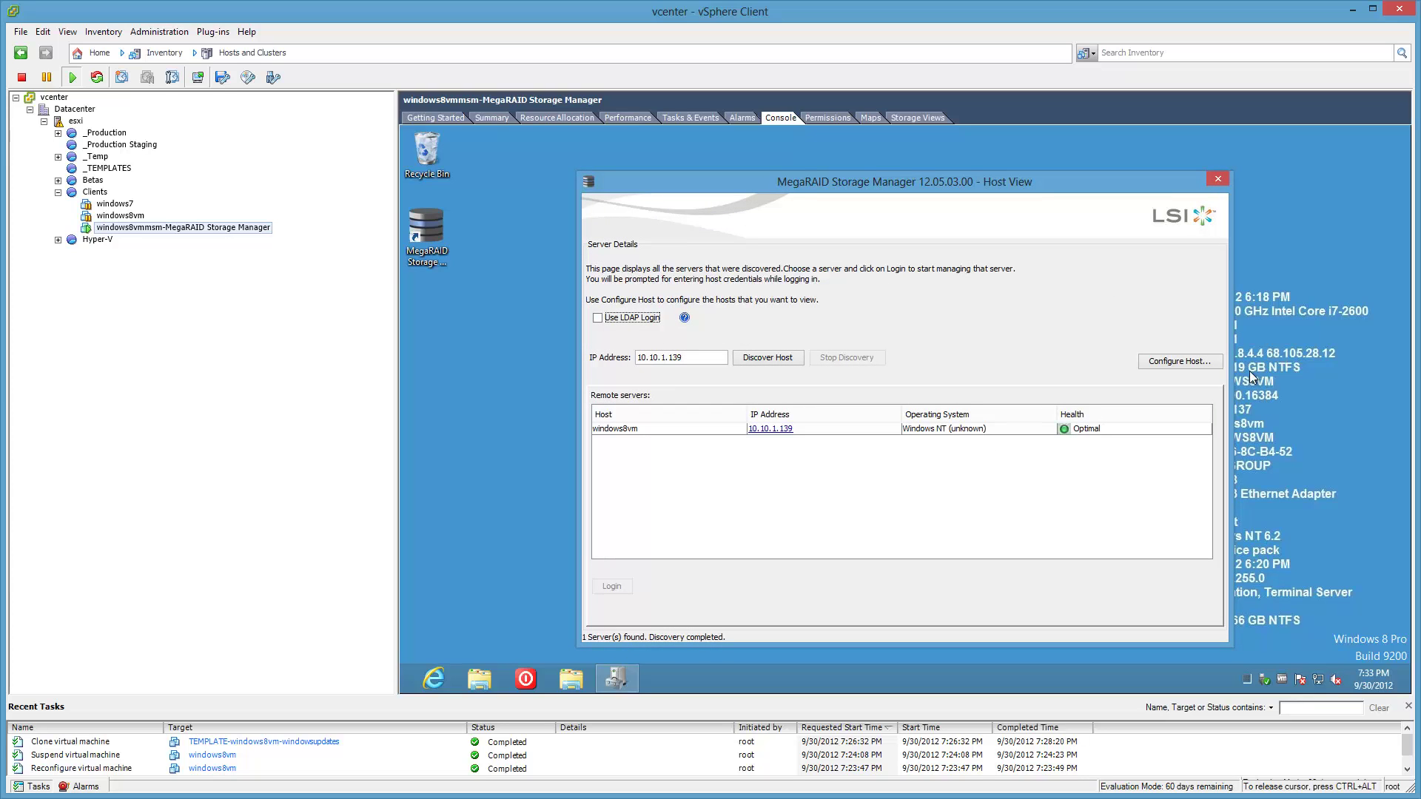
# Set Configure Host to display all systems in the local server's network, save and apply.
pyautogui.click(1198, 359)
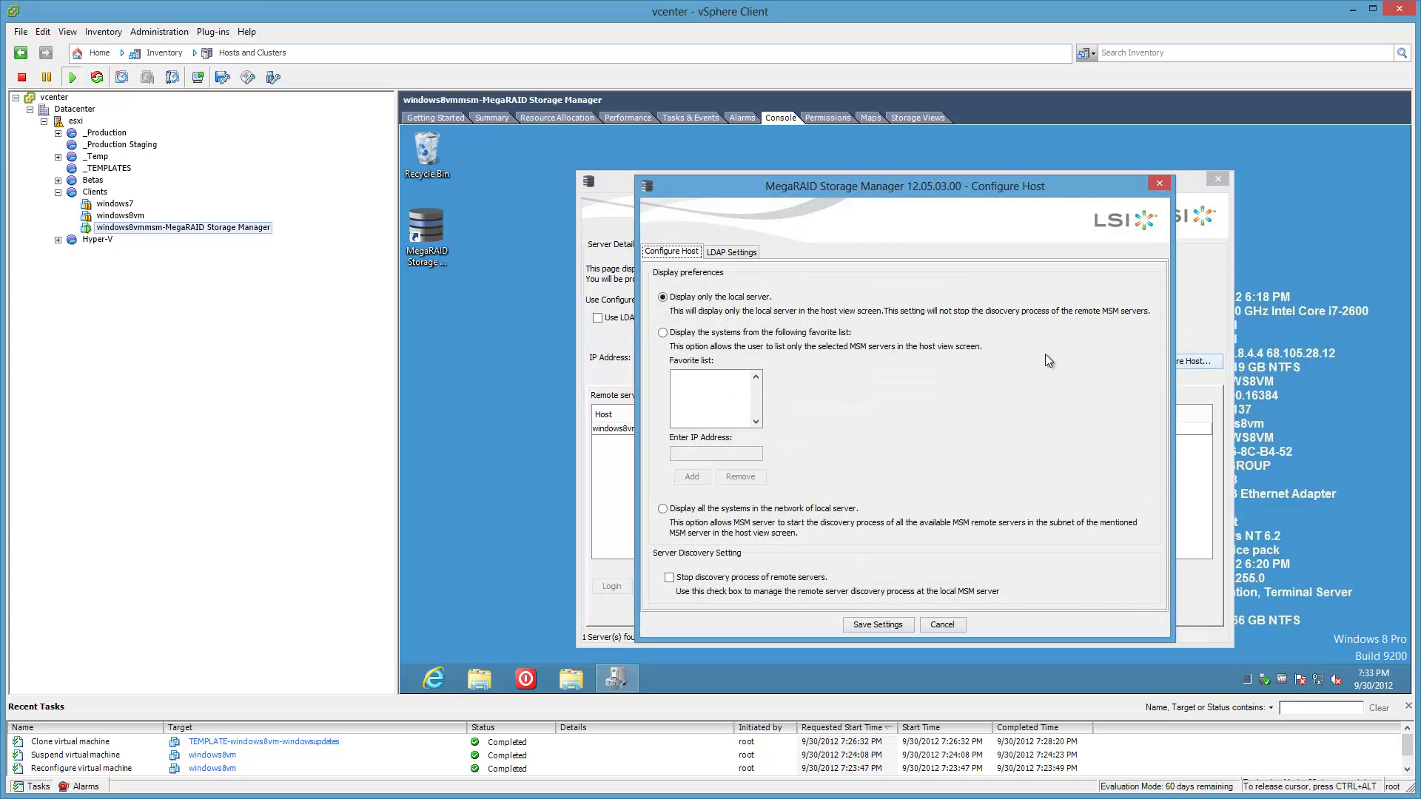
pyautogui.click(662, 510)
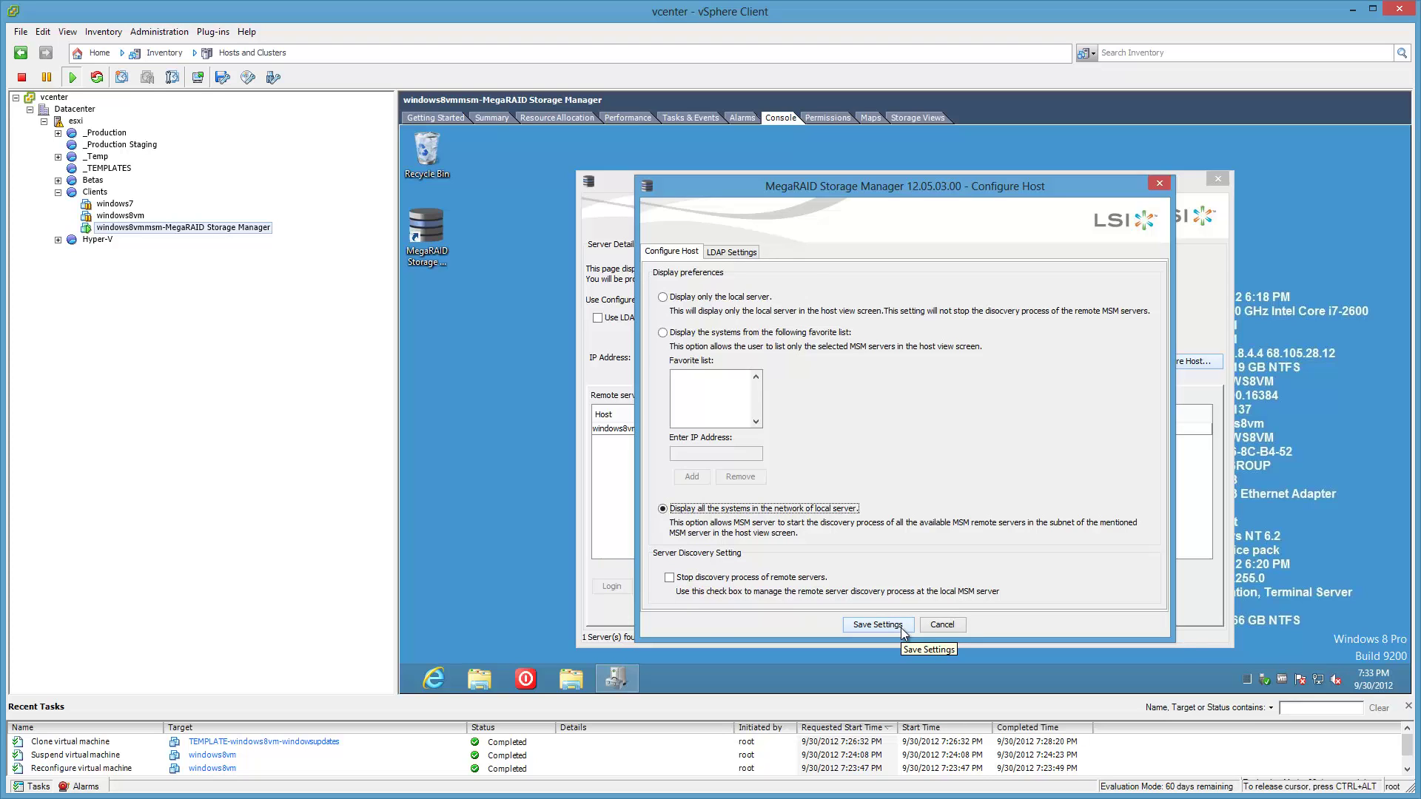
pyautogui.click(878, 625)
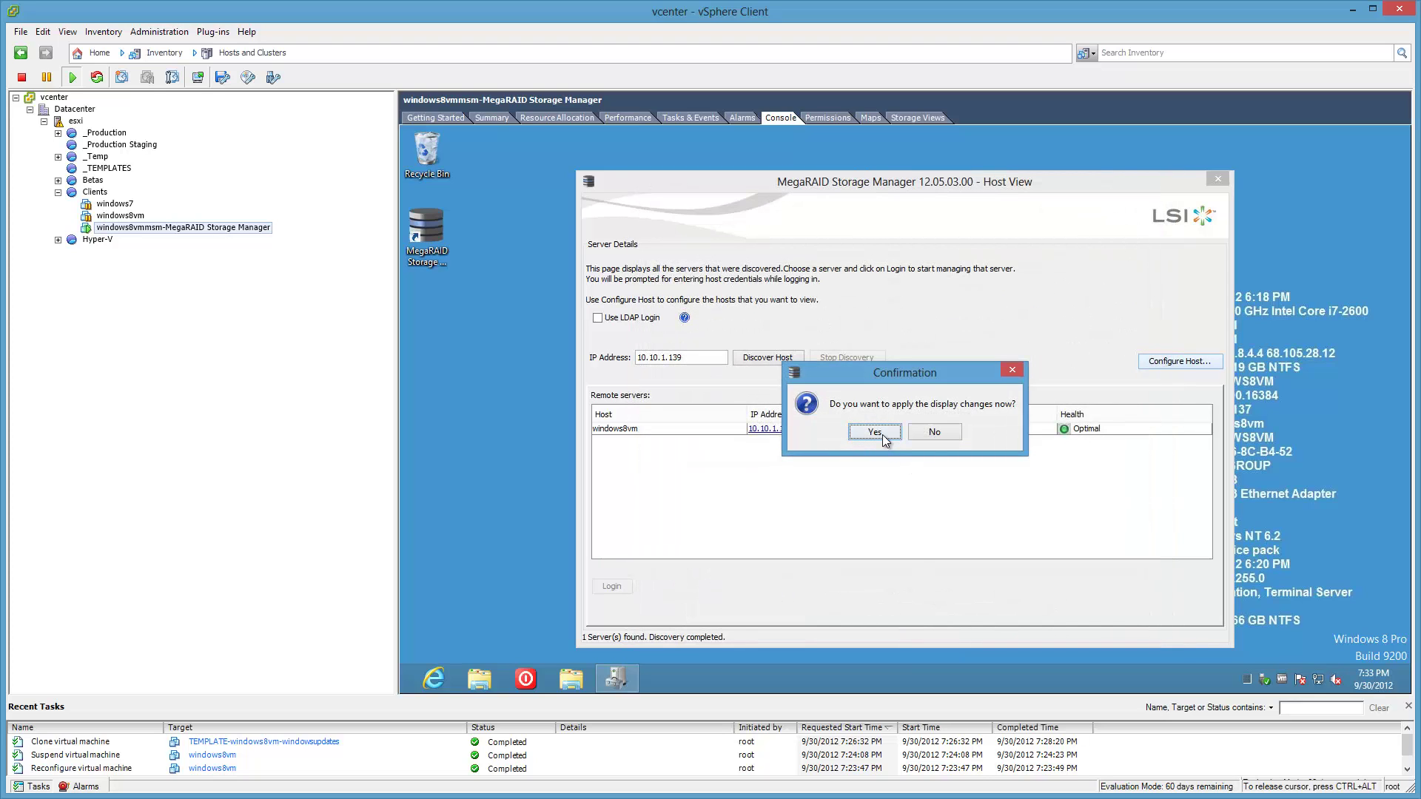
pyautogui.click(874, 432)
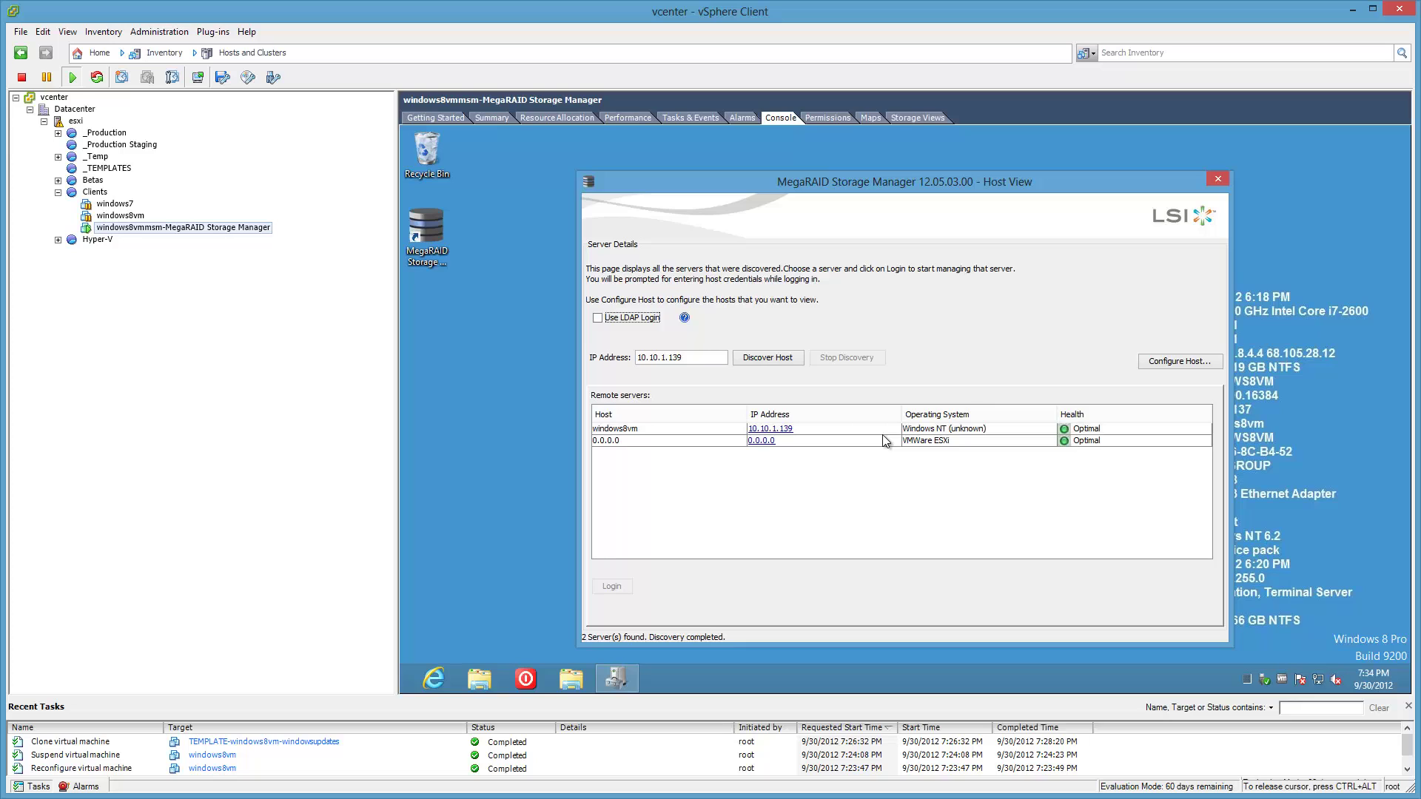
pyautogui.doubleClick(875, 441)
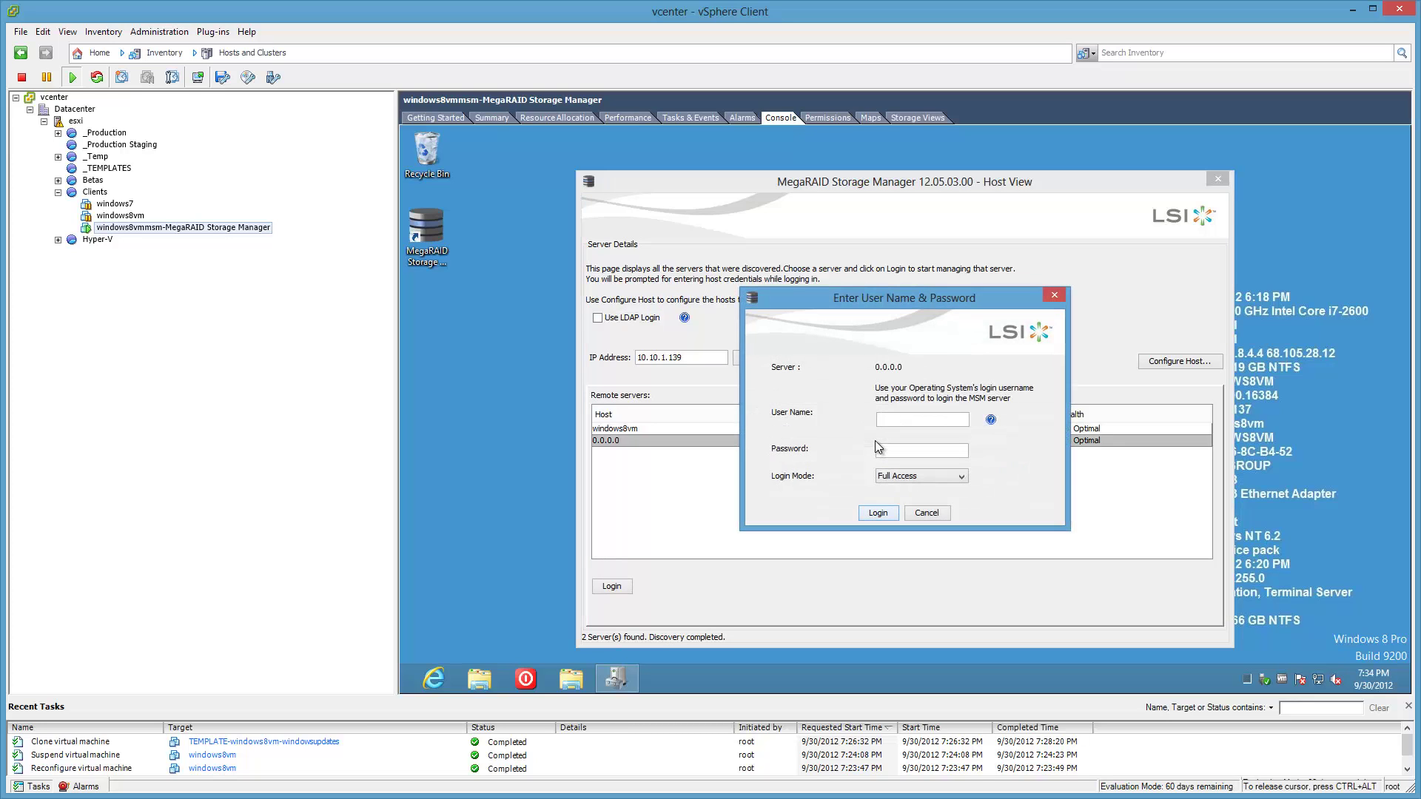
pyautogui.write('root')
pyautogui.press('Tab')
pyautogui.write('••••••••')
pyautogui.click(883, 517)
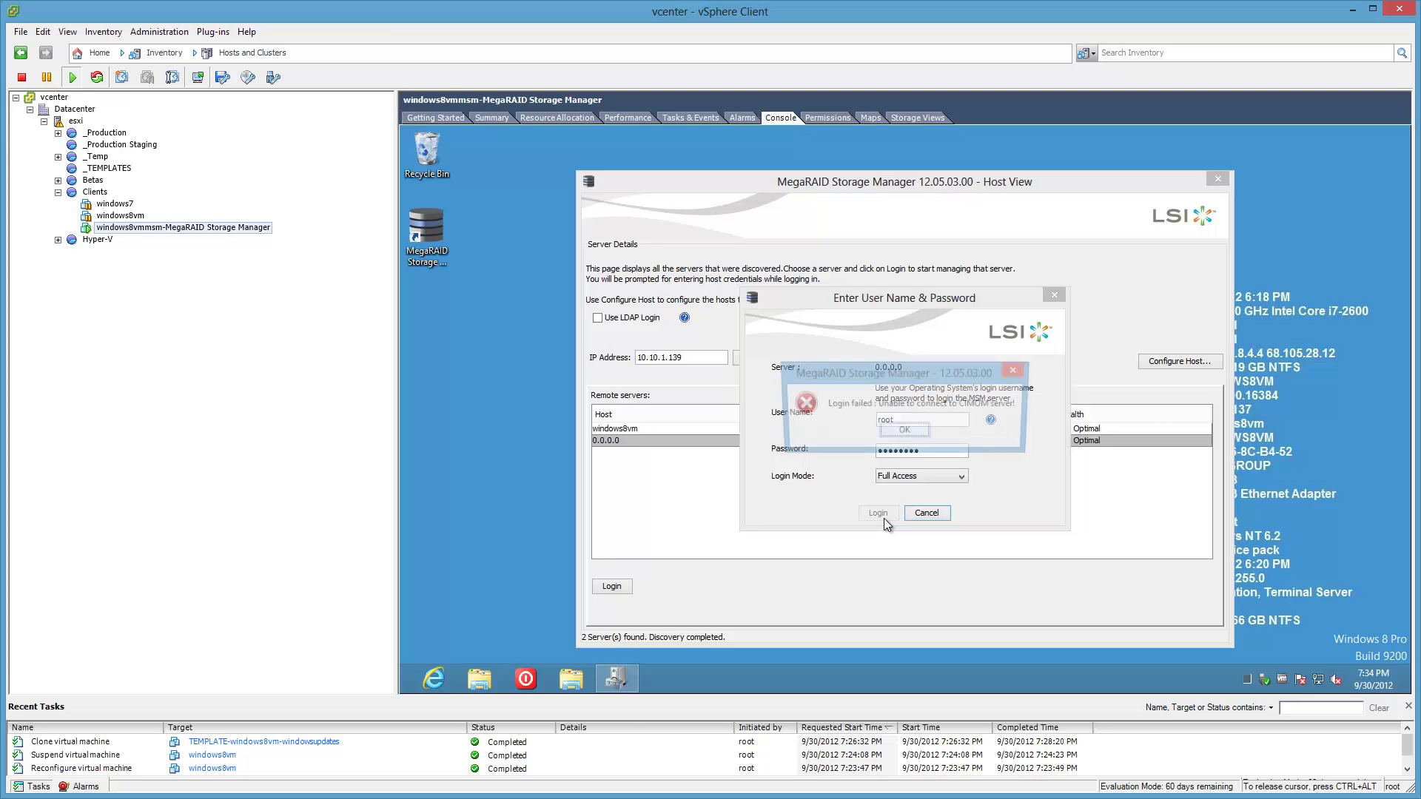
pyautogui.click(913, 437)
pyautogui.click(931, 515)
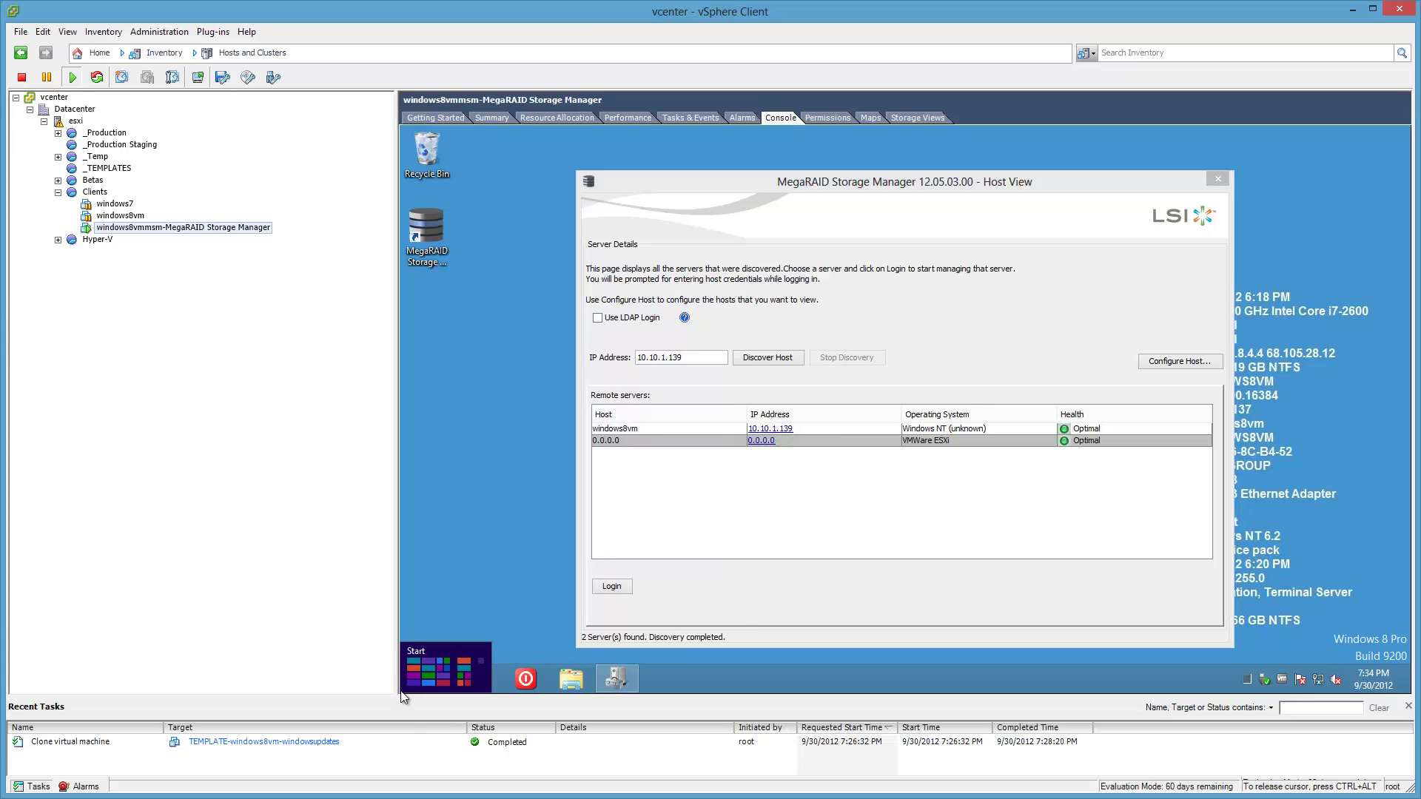
# Open an administrator command prompt and change into the drivers\etc folder.
pyautogui.rightClick(401, 696)
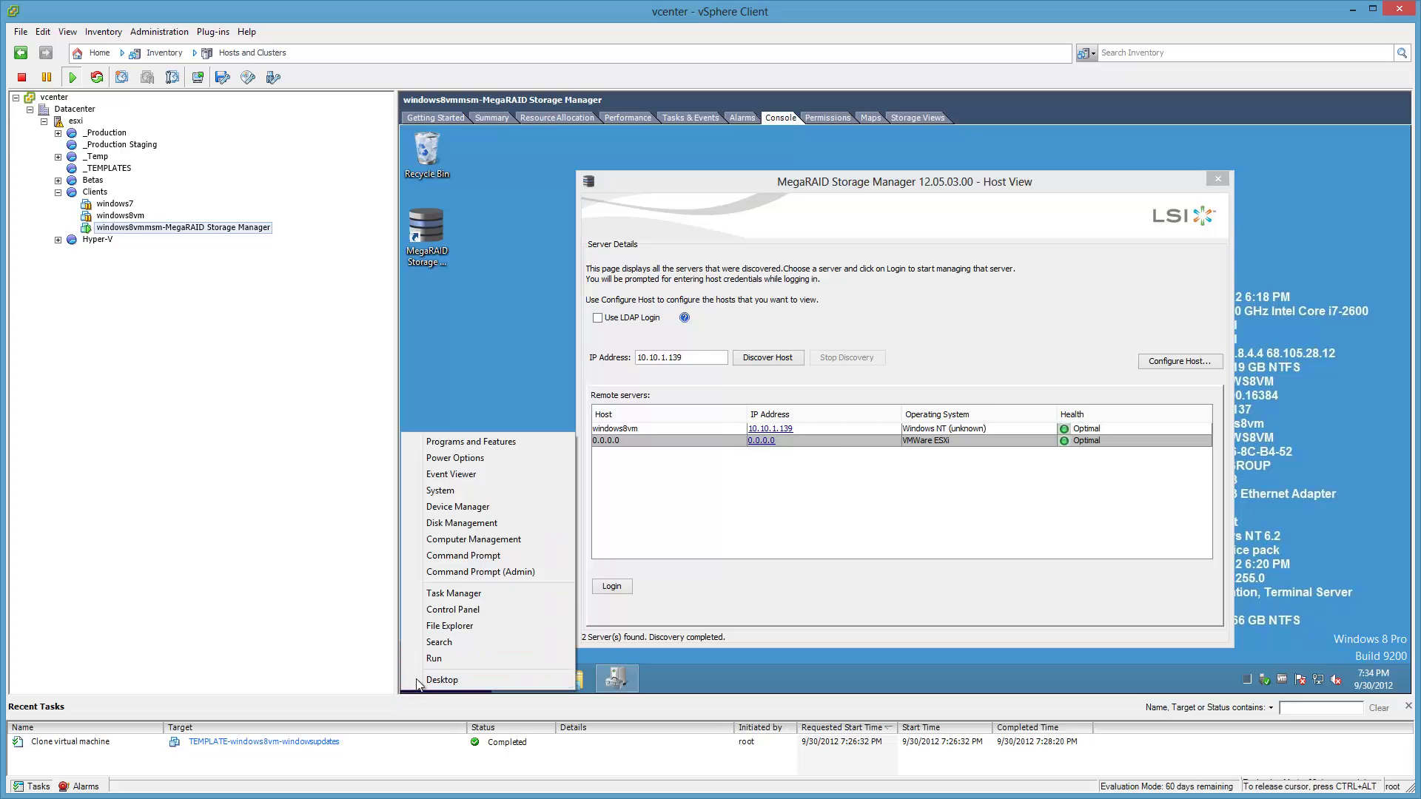
pyautogui.click(473, 577)
pyautogui.click(966, 418)
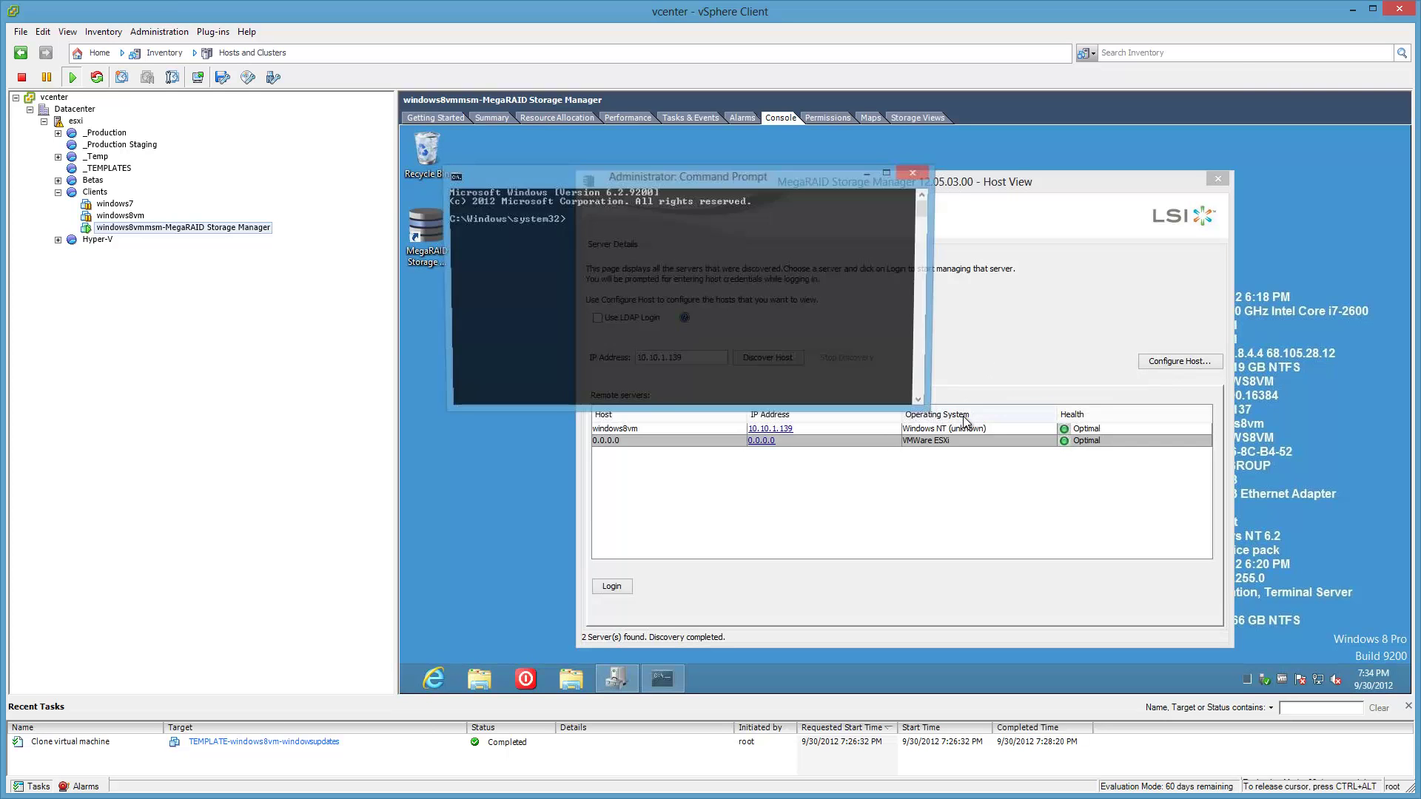
pyautogui.write('cd etc')
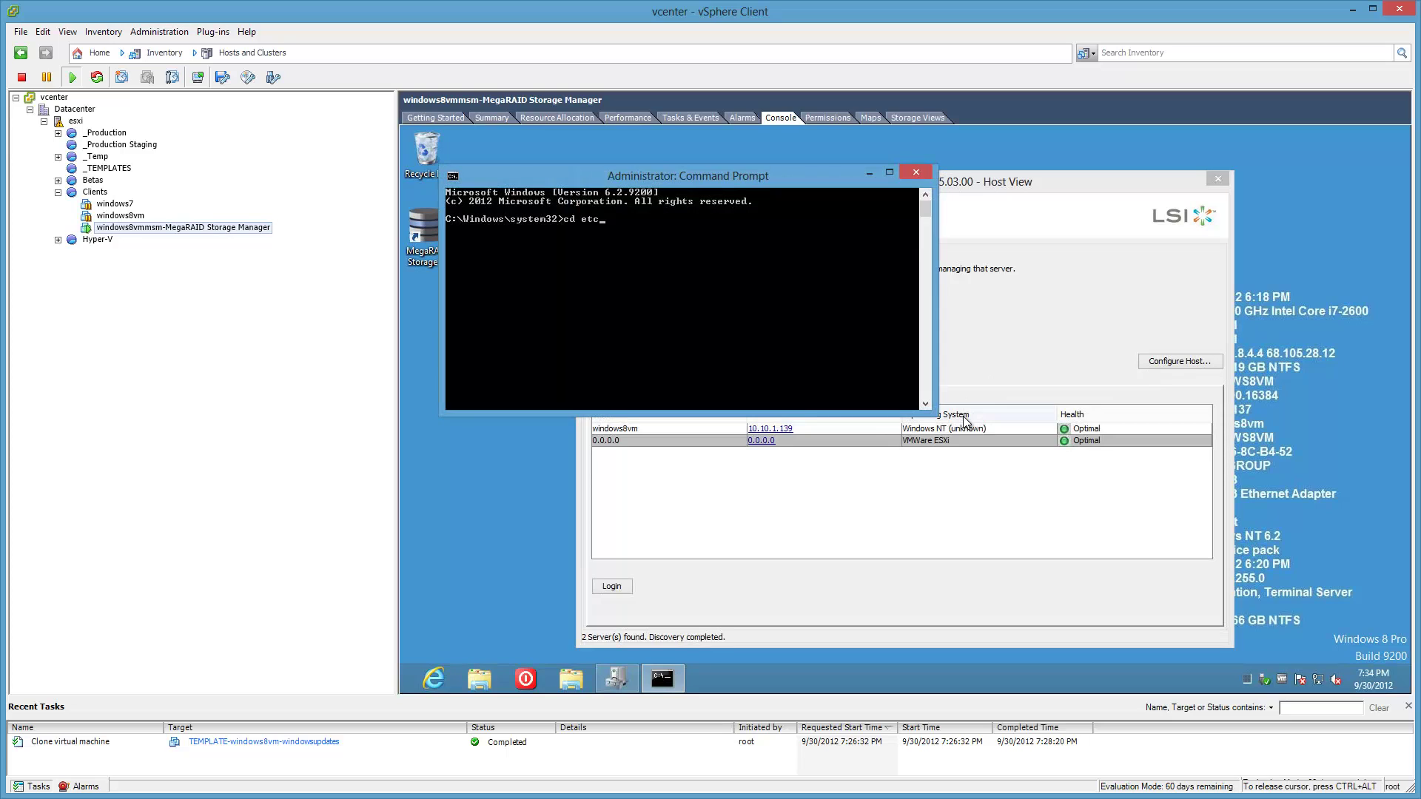
pyautogui.write('\\drivers')
pyautogui.press('Return')
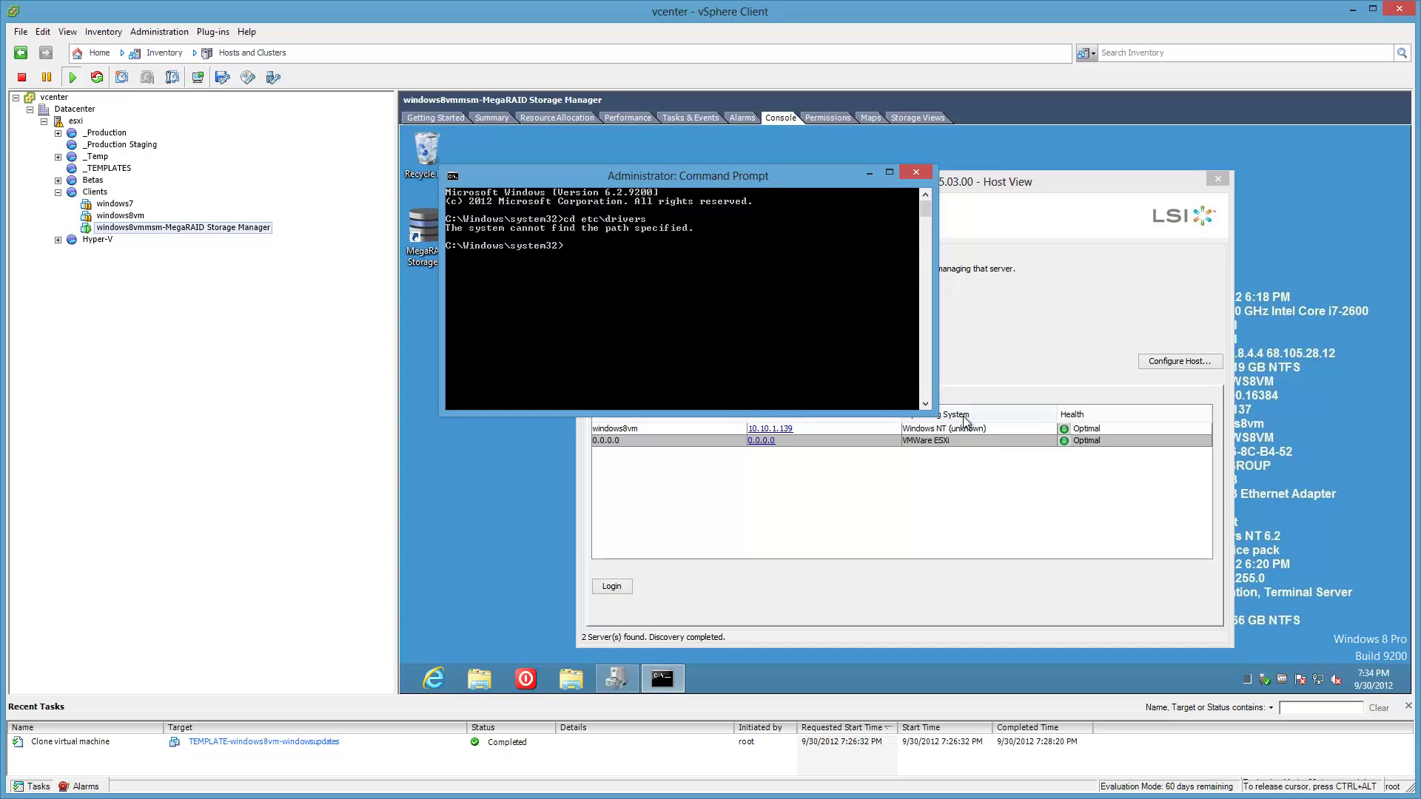
pyautogui.write('cd')
pyautogui.press('BackSpace')
pyautogui.press('BackSpace')
pyautogui.press('BackSpace')
pyautogui.write('rivers\\etc')
pyautogui.press('Return')
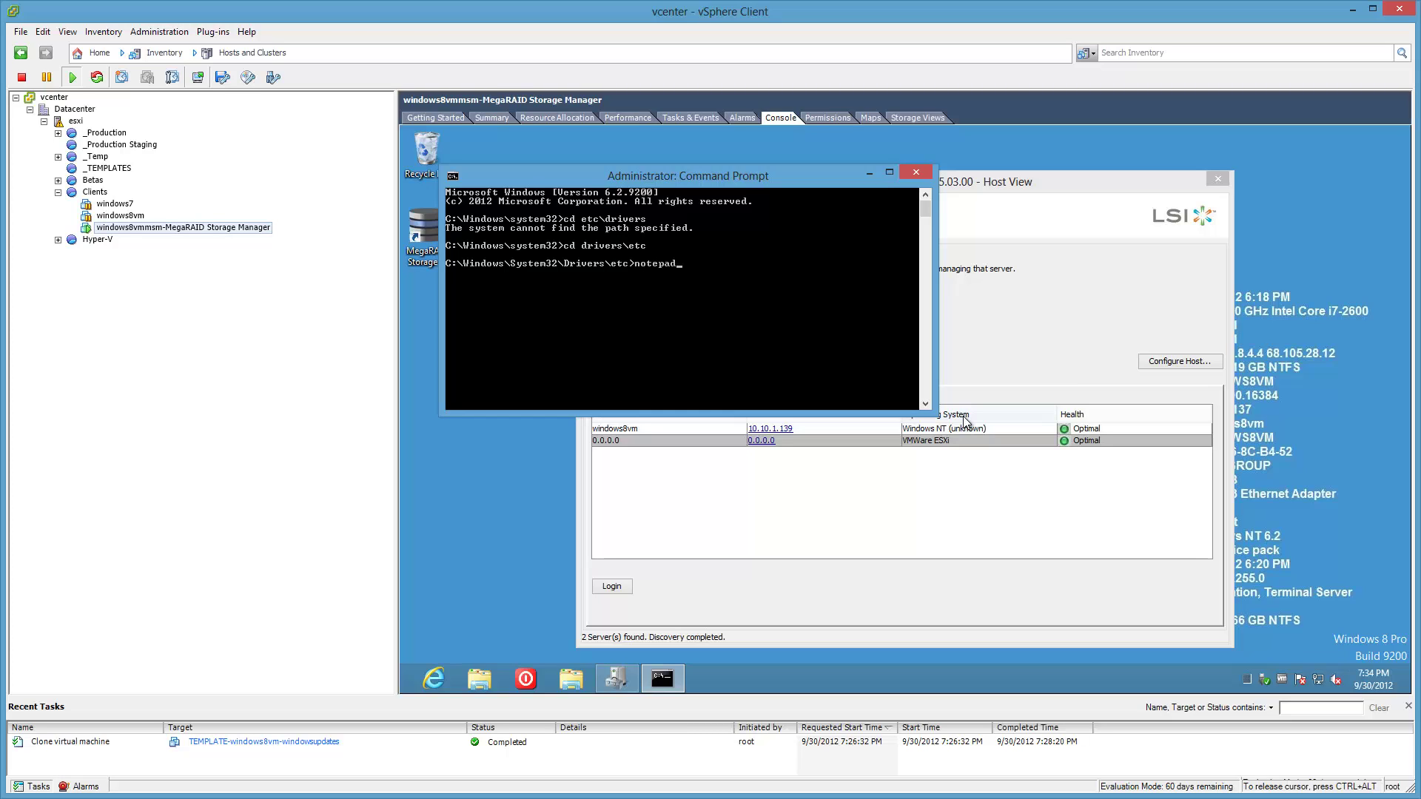
pyautogui.press('Escape')
# Back up hosts as hosts.bak and open the hosts file in Notepad.
pyautogui.write('copy hosts hosts.bak')
pyautogui.press('Return')
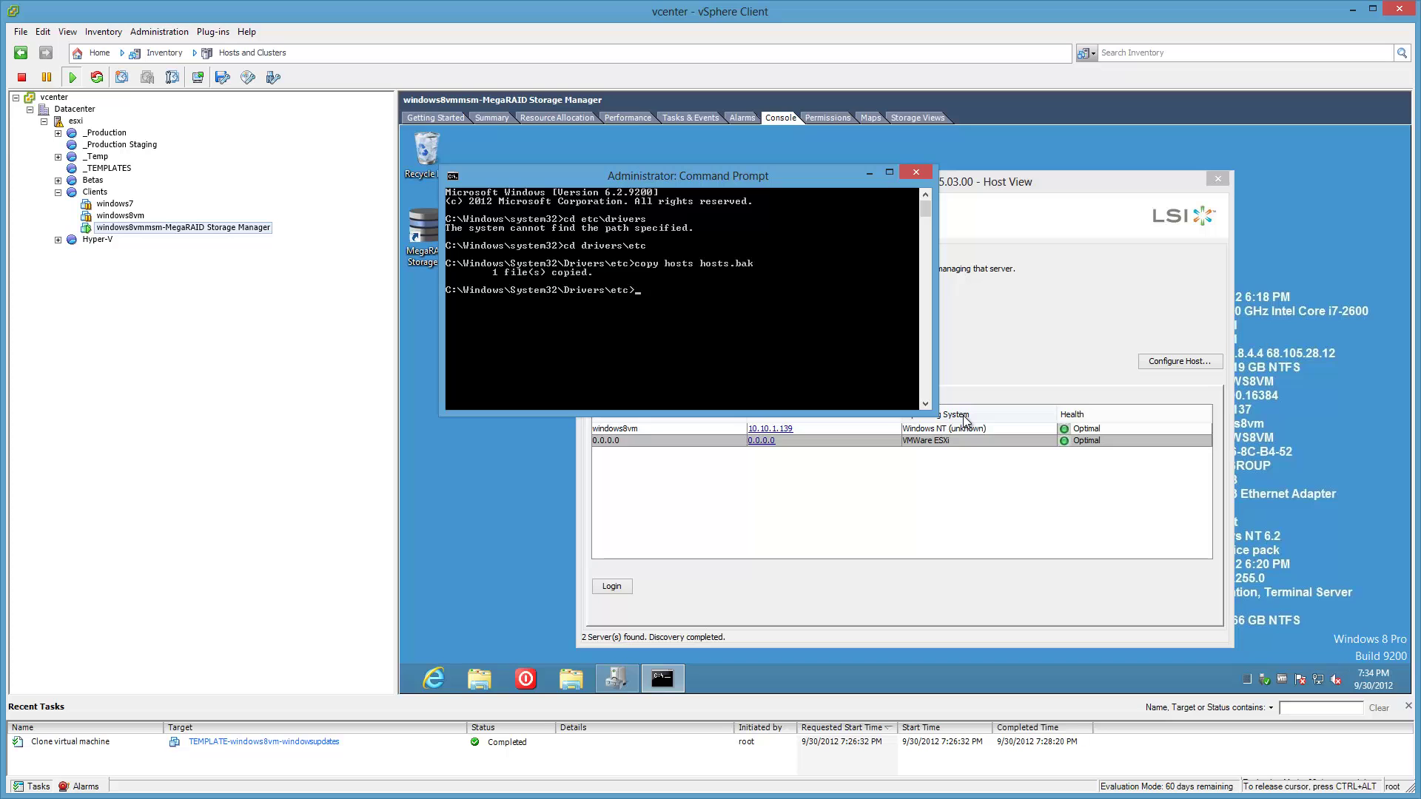
pyautogui.write('notepad hosts')
pyautogui.press('Return')
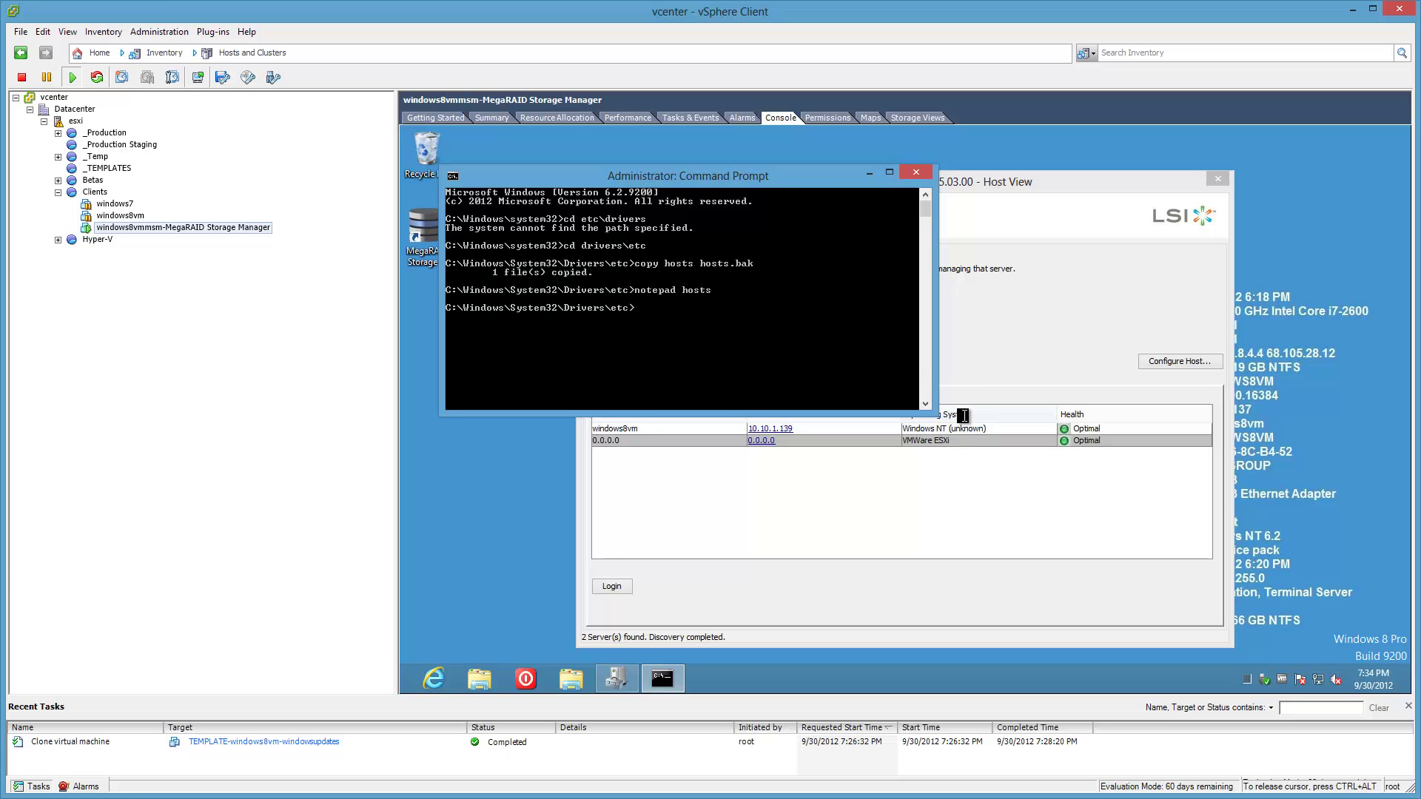
# Type 10.10.1.50 on the hosts file's last line, then bring WinSCP forward.
pyautogui.click(908, 610)
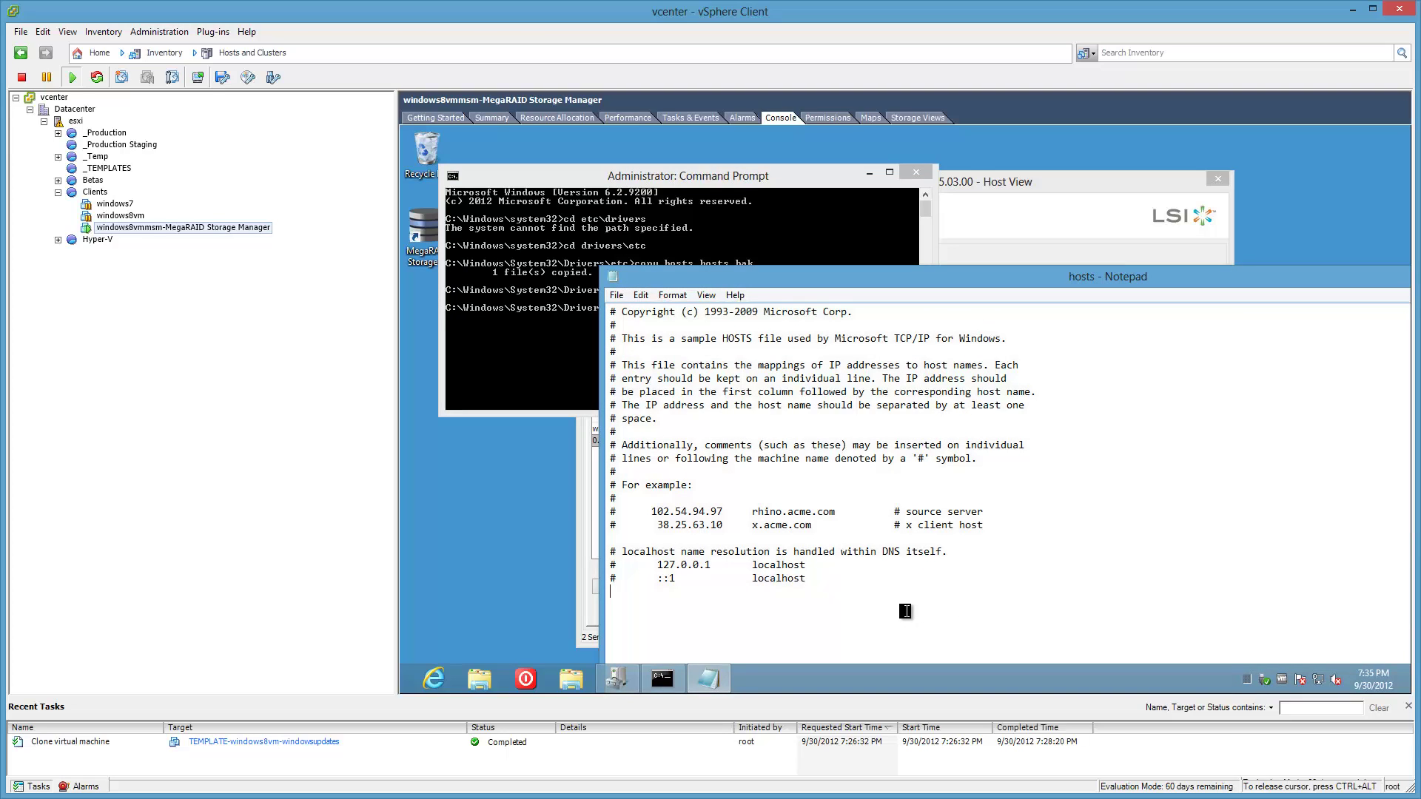
pyautogui.write('10.10.1.50')
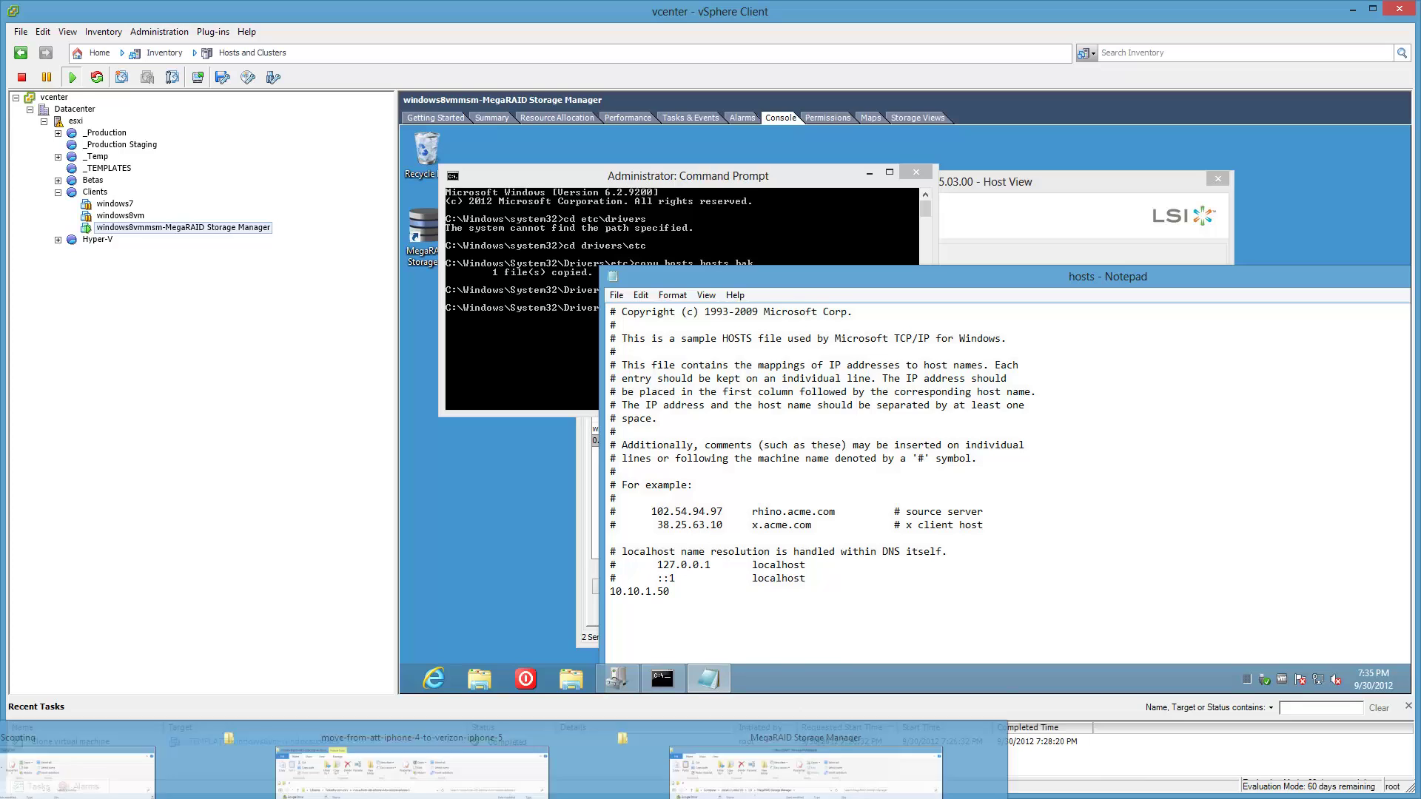
pyautogui.click(168, 466)
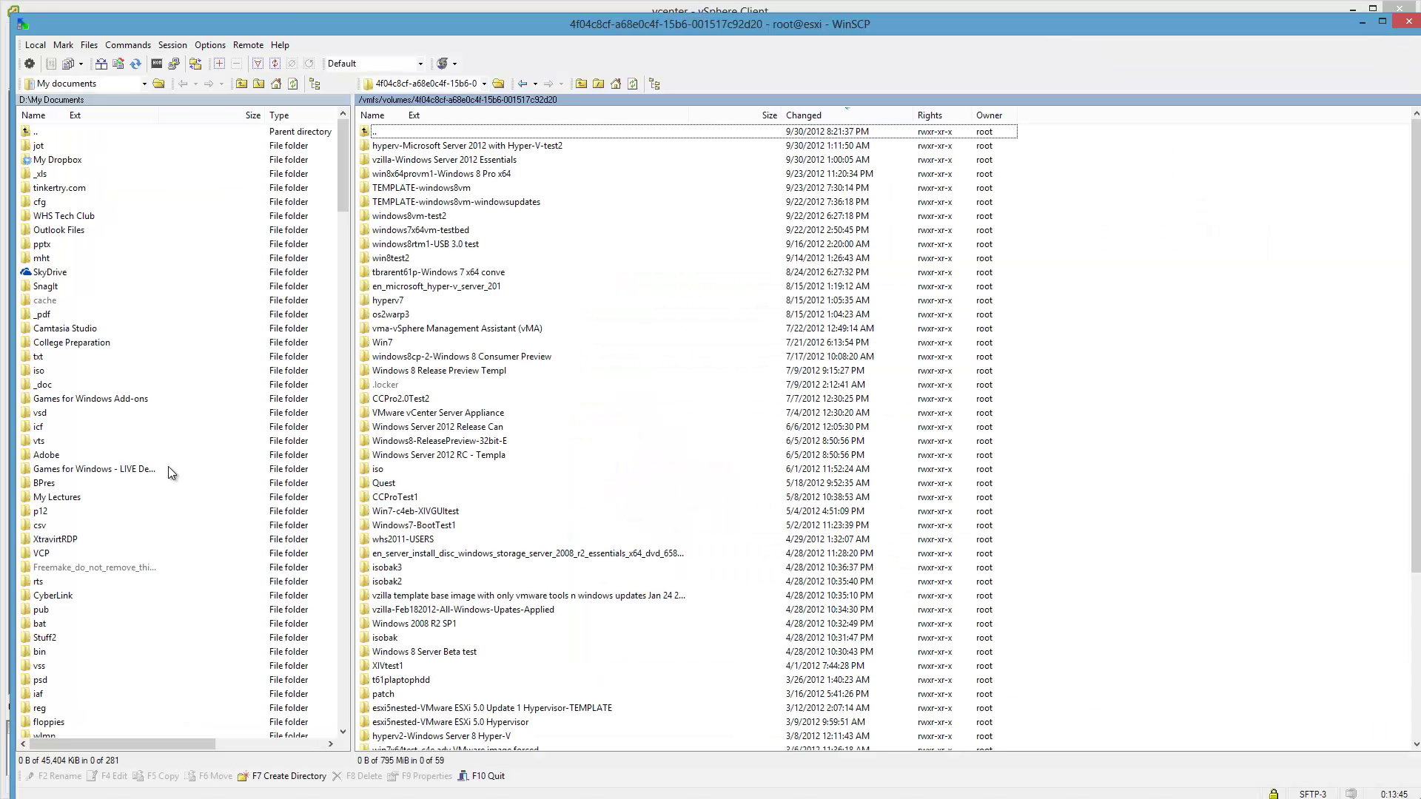
# Go up from the datastore folder to the host's root and open /etc.
pyautogui.doubleClick(419, 134)
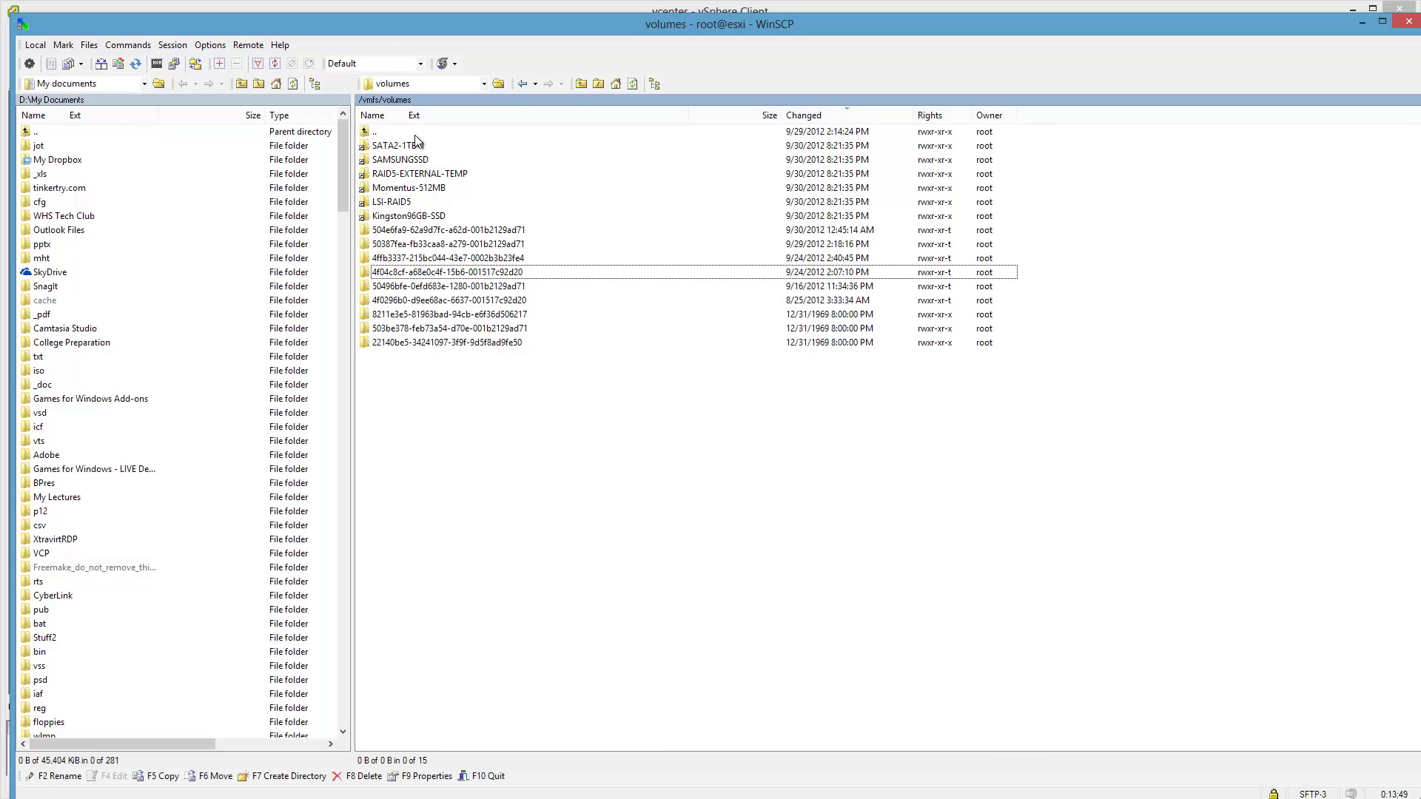
pyautogui.doubleClick(414, 133)
pyautogui.doubleClick(414, 133)
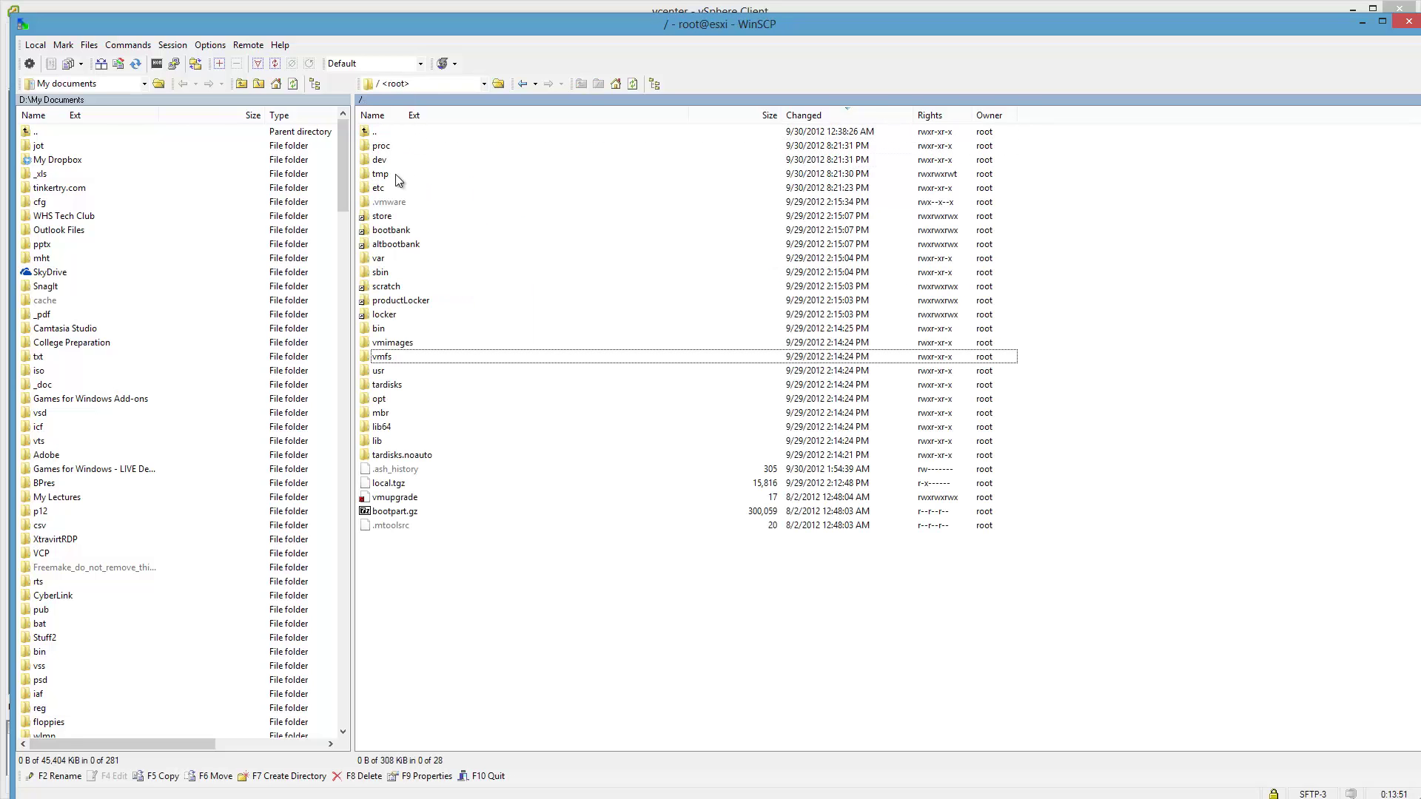
pyautogui.doubleClick(388, 429)
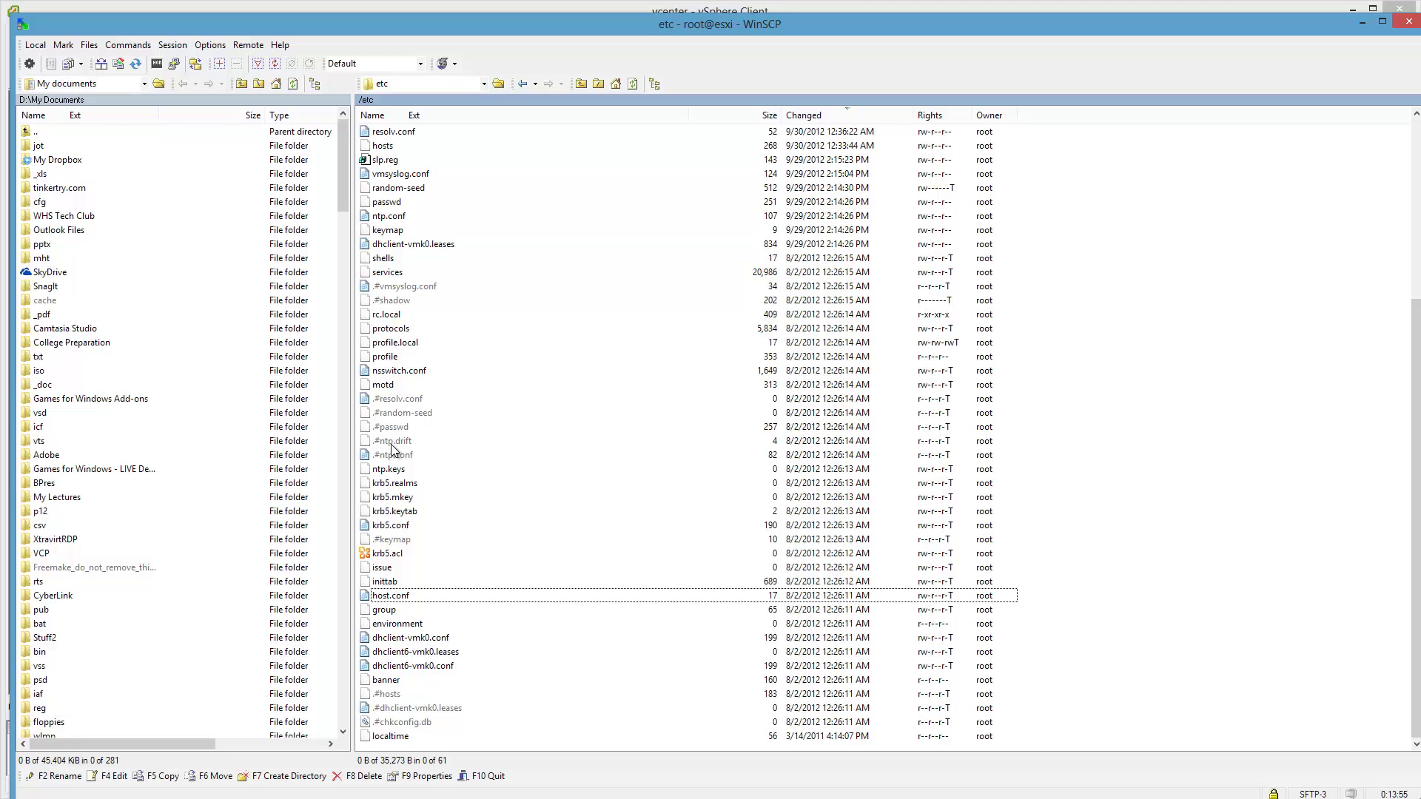
# View the host's hosts file entries for 10.10.1.50, .51 and .61, then close the editor.
pyautogui.doubleClick(383, 146)
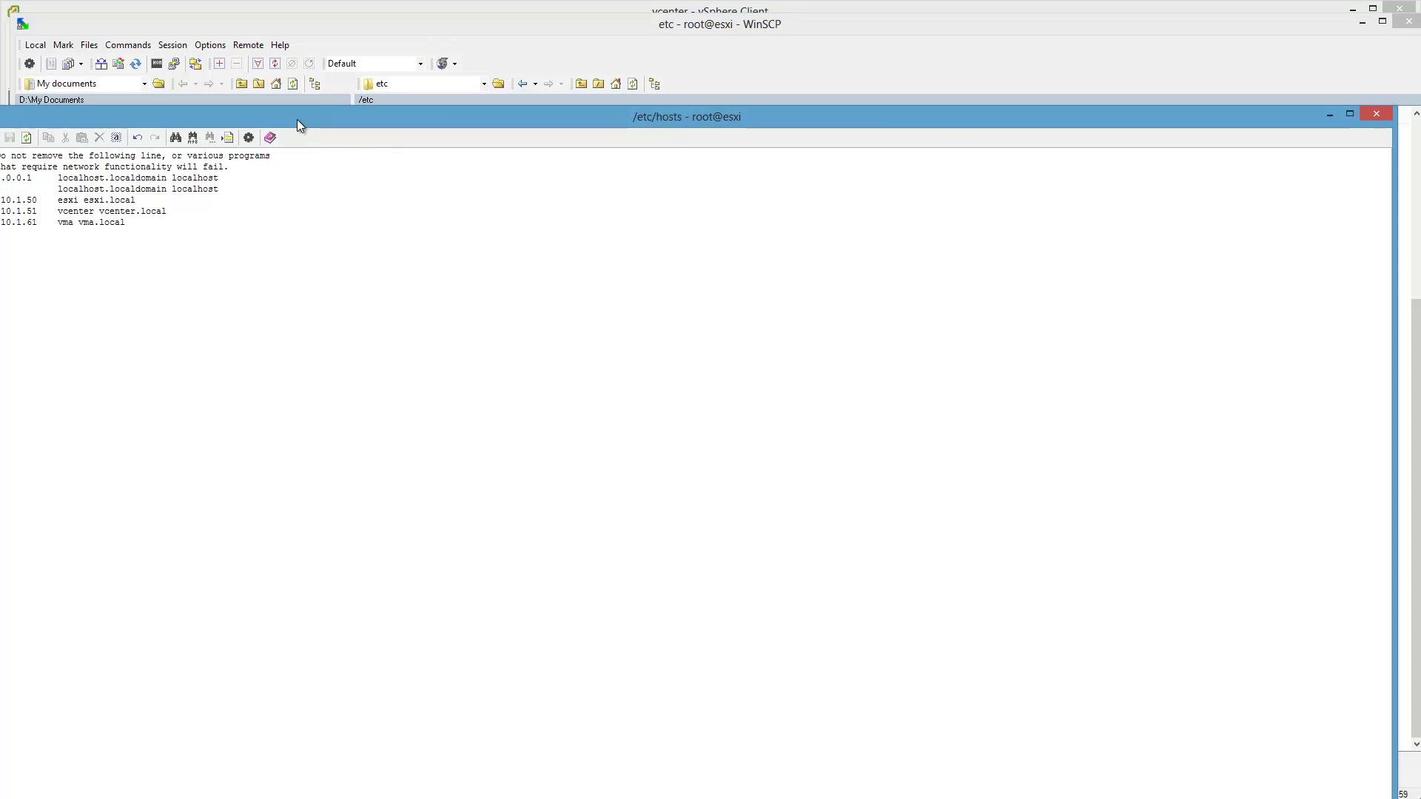
pyautogui.moveTo(297, 119); pyautogui.dragTo(920, 158)
pyautogui.moveTo(607, 267); pyautogui.dragTo(595, 239)
pyautogui.moveTo(1008, 159); pyautogui.dragTo(562, 109)
pyautogui.press('Escape')
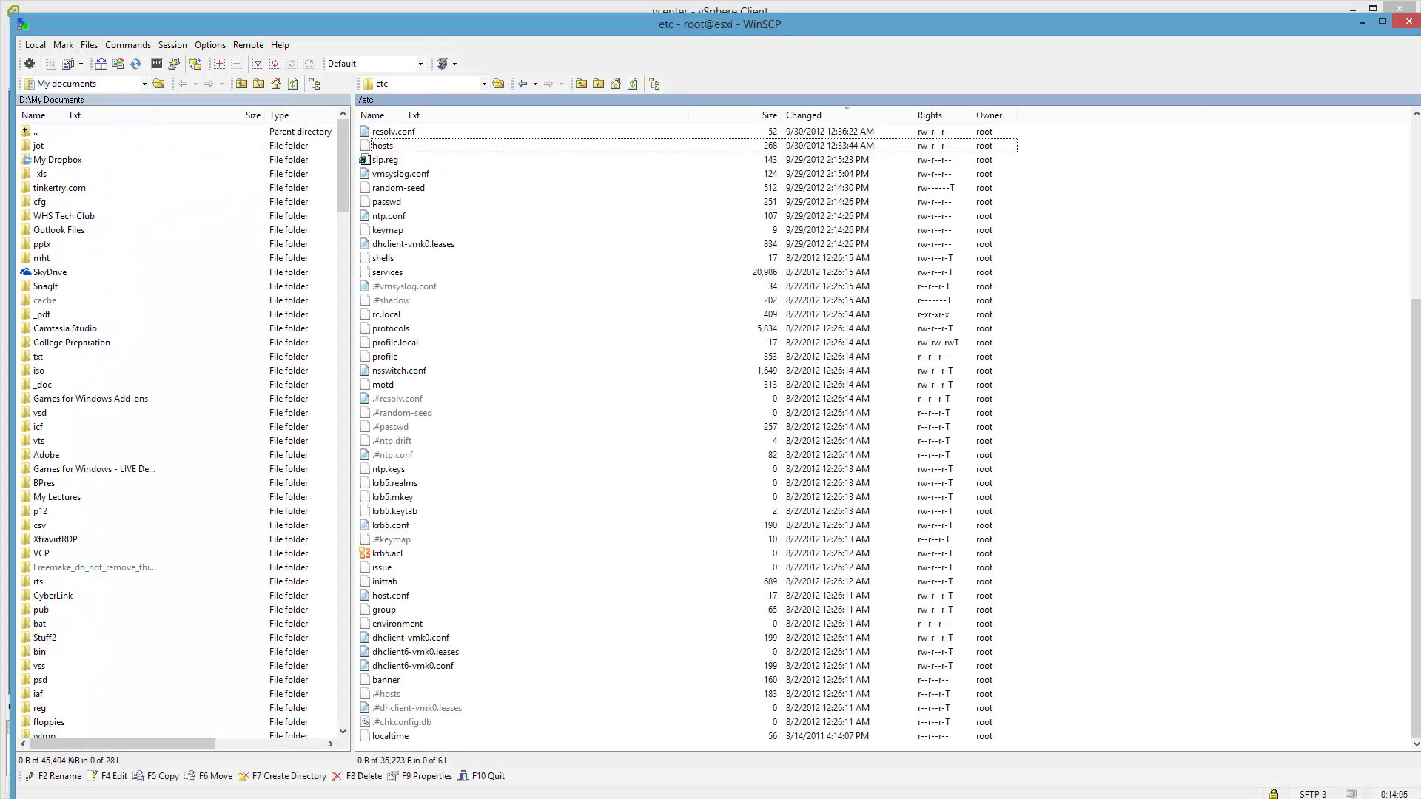
# Select the 10.10.1.50 line in the VM's Notepad and the host entries in WinSCP's editor.
pyautogui.click(1362, 22)
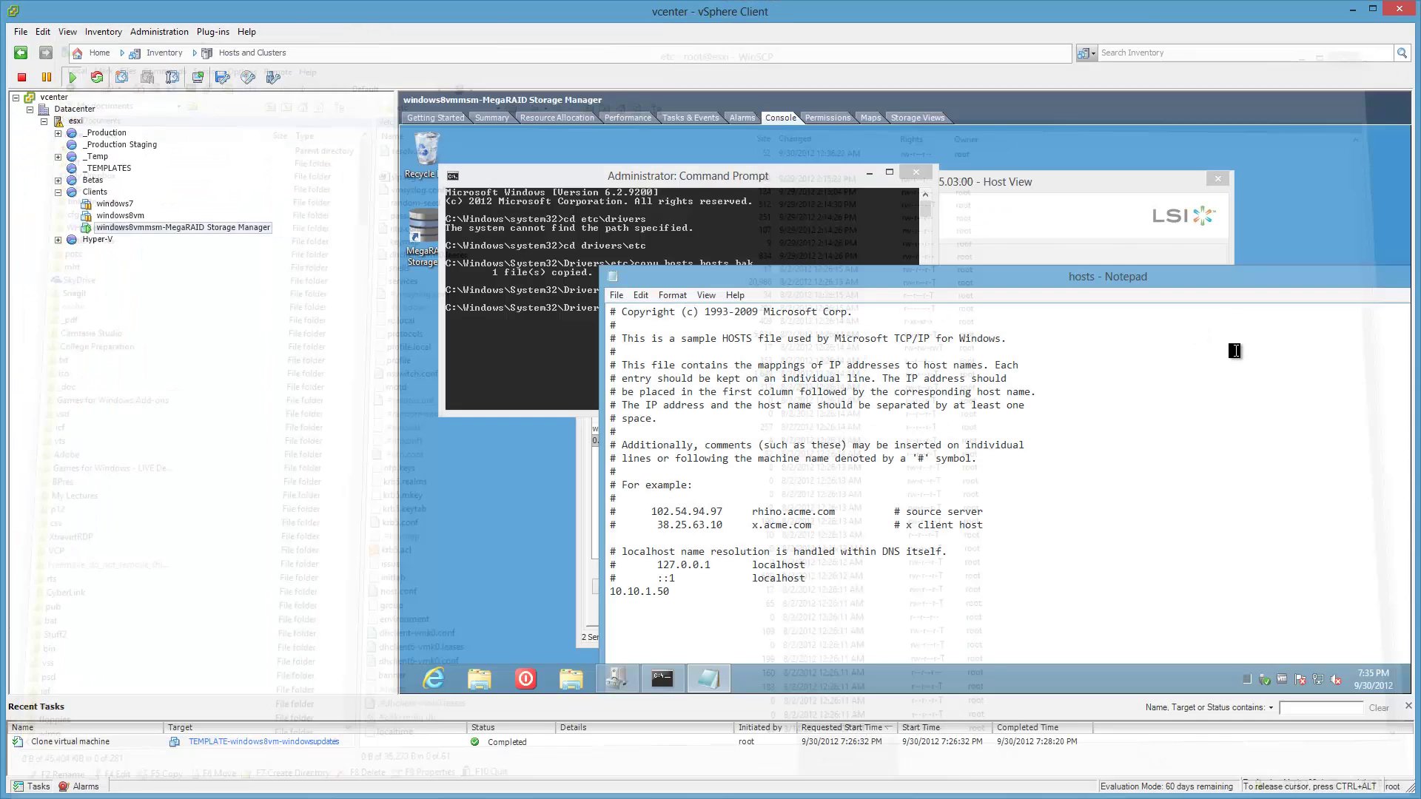
pyautogui.doubleClick(638, 593)
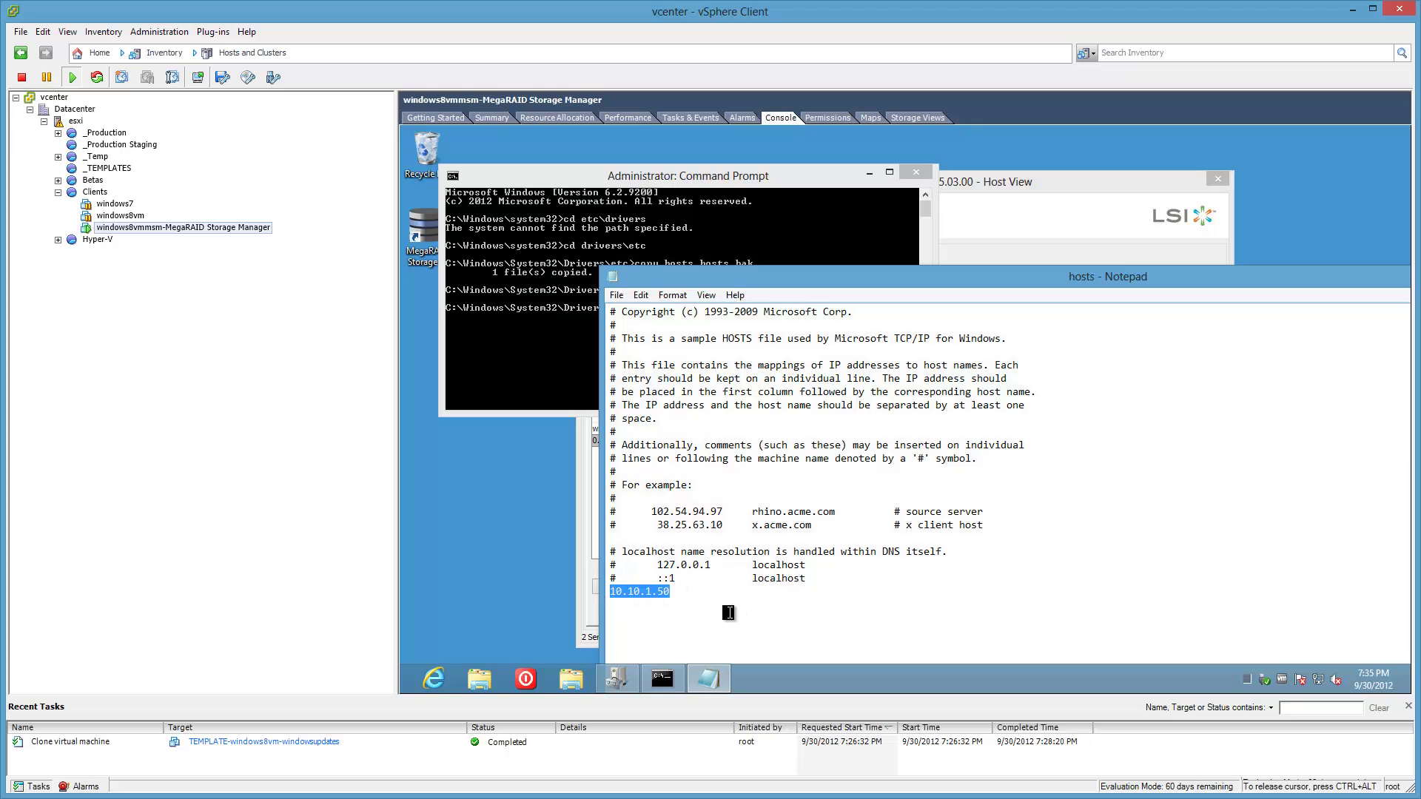
pyautogui.click(664, 785)
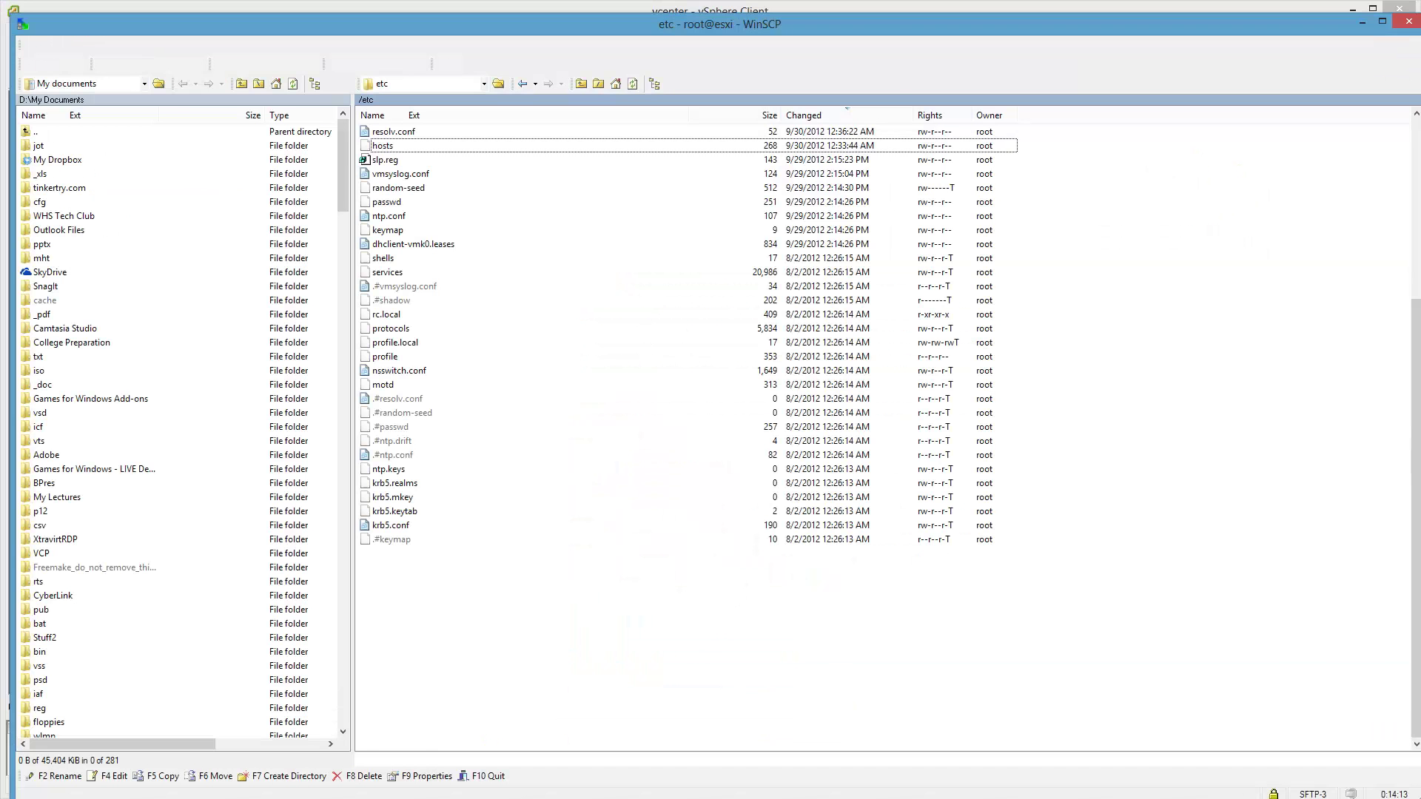
pyautogui.doubleClick(395, 148)
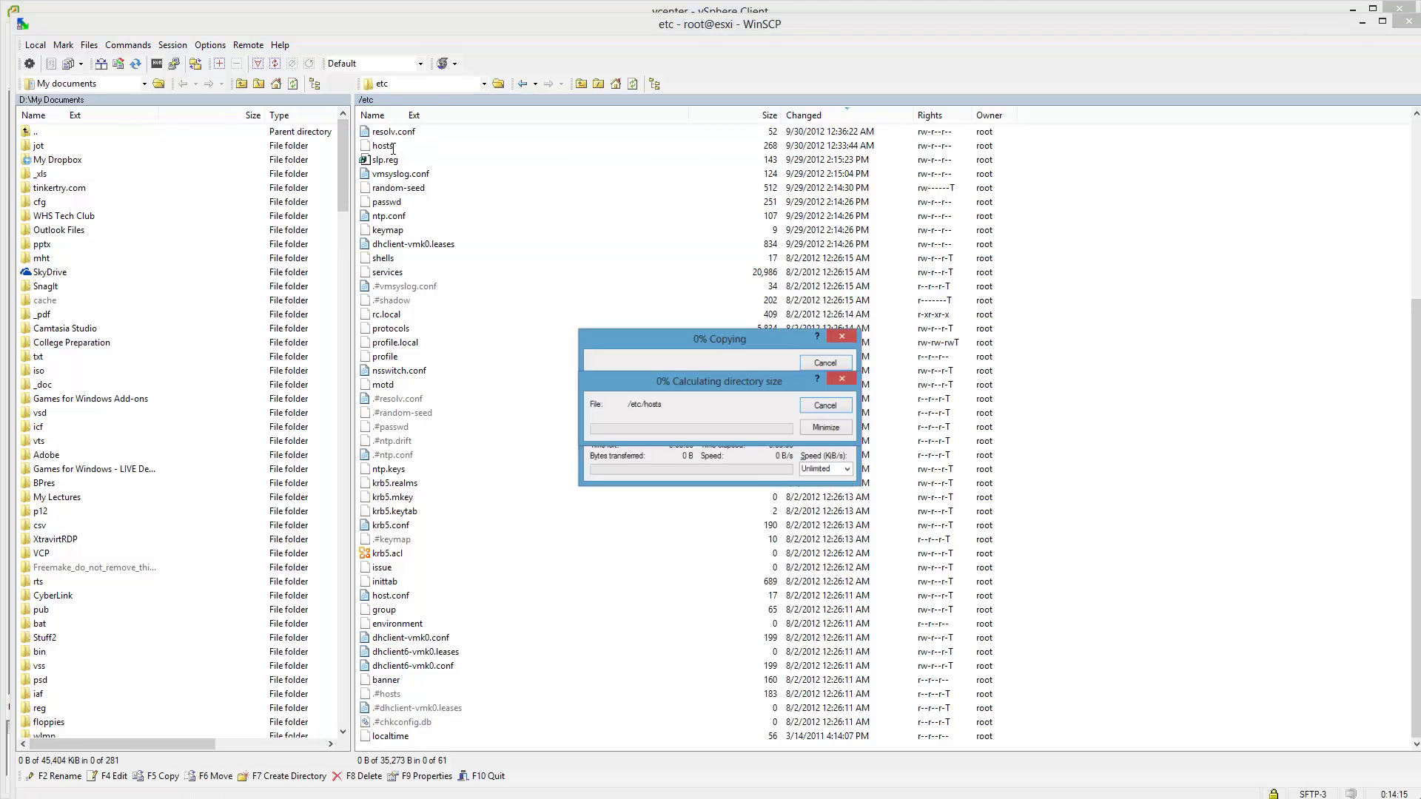
pyautogui.hotkey('shift', 'Up')
pyautogui.hotkey('shift', 'Up')
pyautogui.hotkey('shift', 'Up')
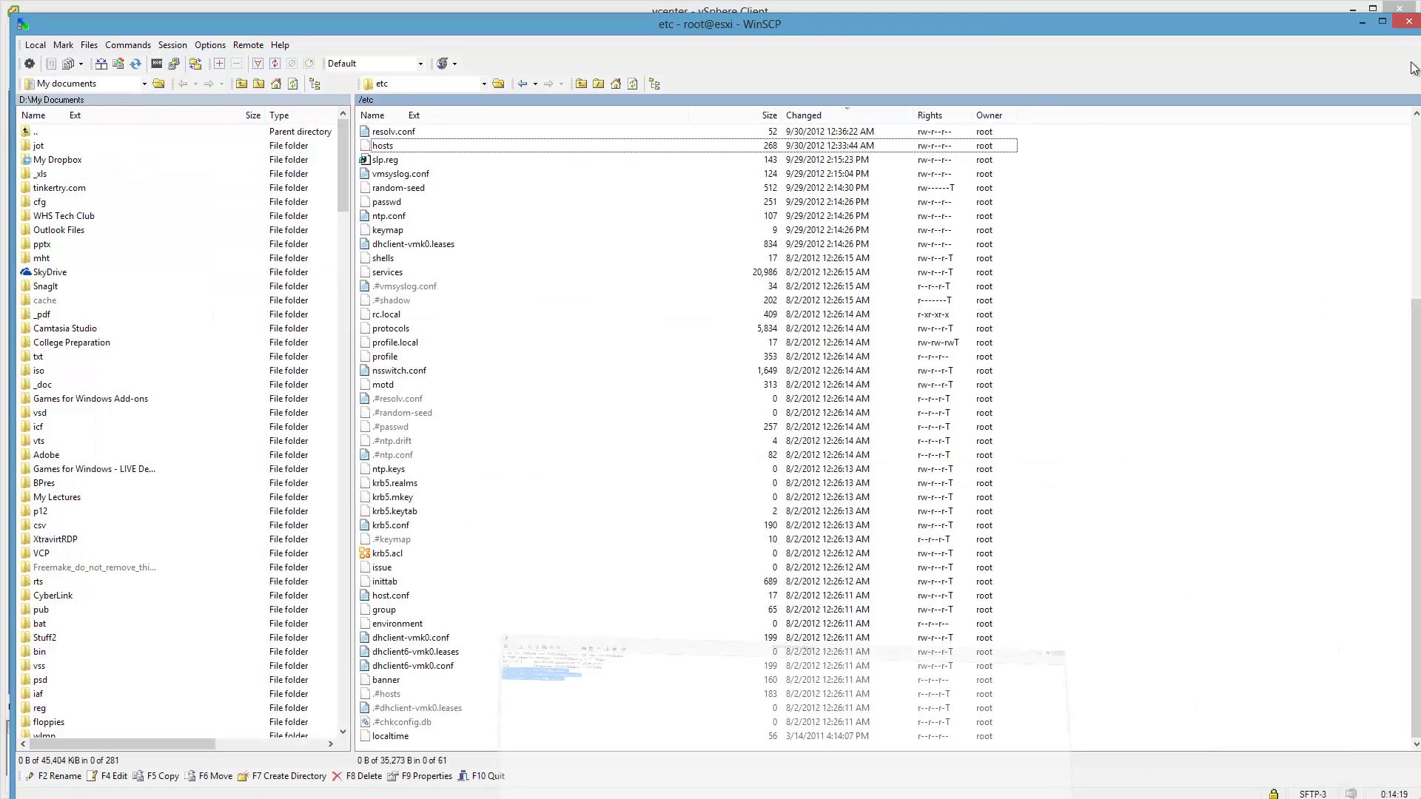
pyautogui.click(1361, 23)
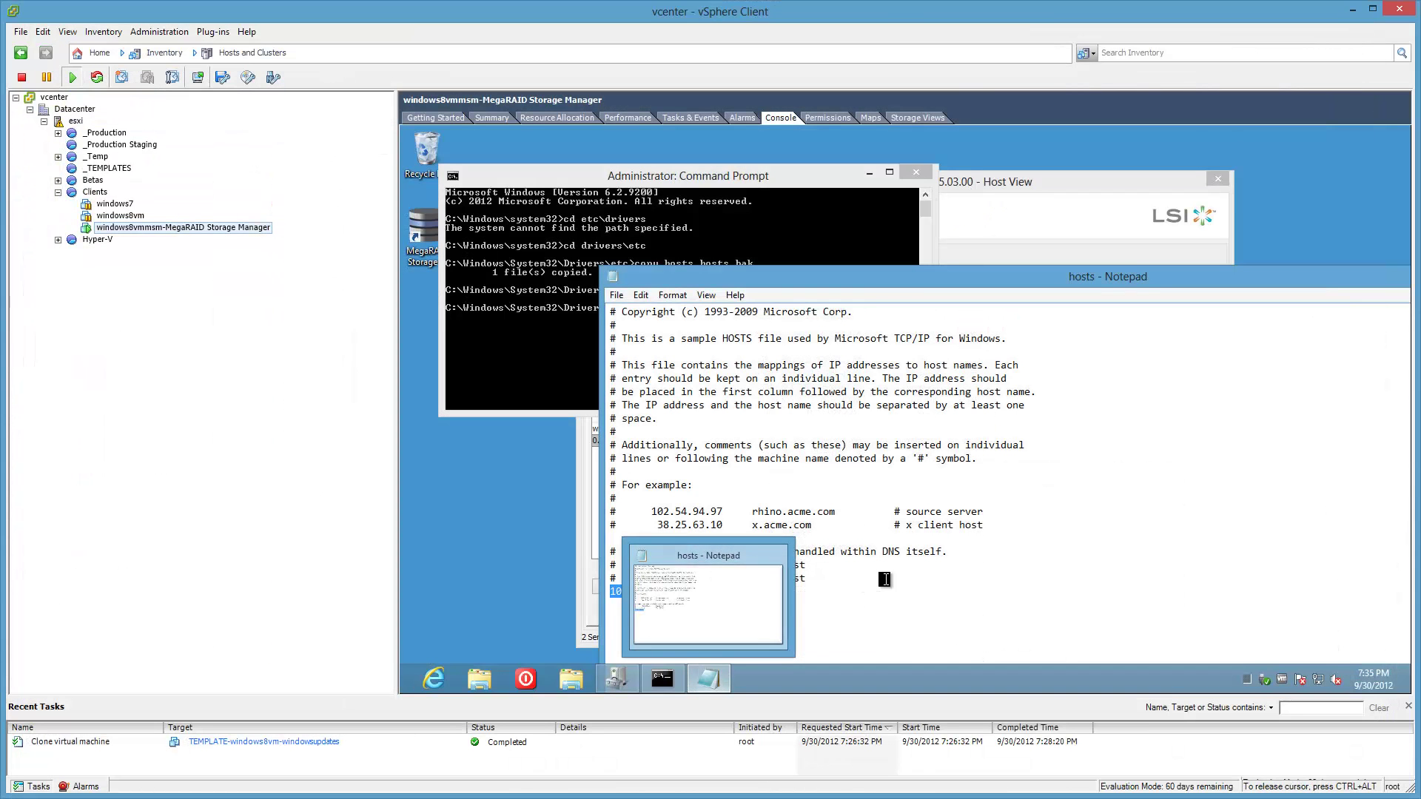
pyautogui.click(881, 586)
pyautogui.hotkey('shift', 'Home')
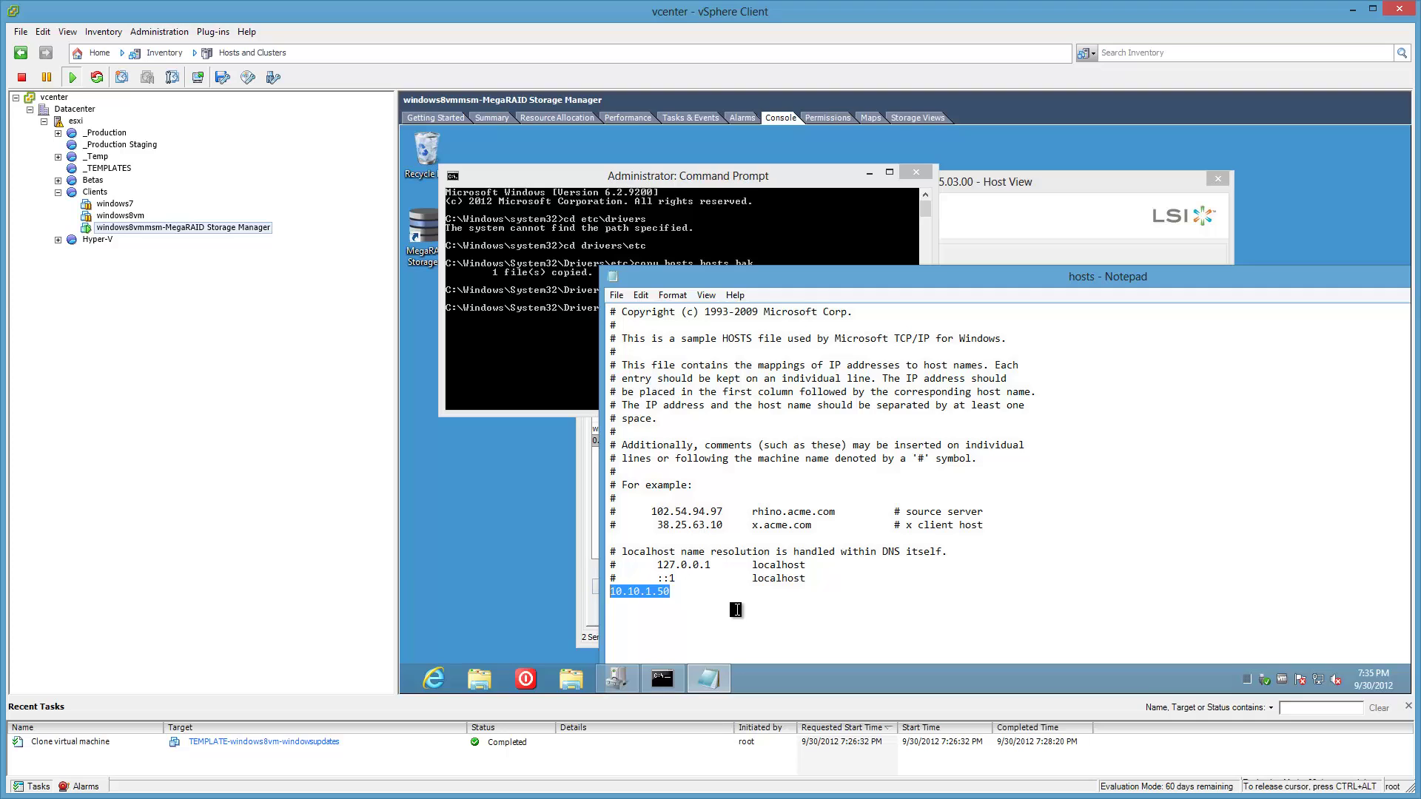
# Release the console, dismiss a misspelled-command error, and show the copied entries in a local Notepad.
pyautogui.hotkey('ctrl', 'alt')
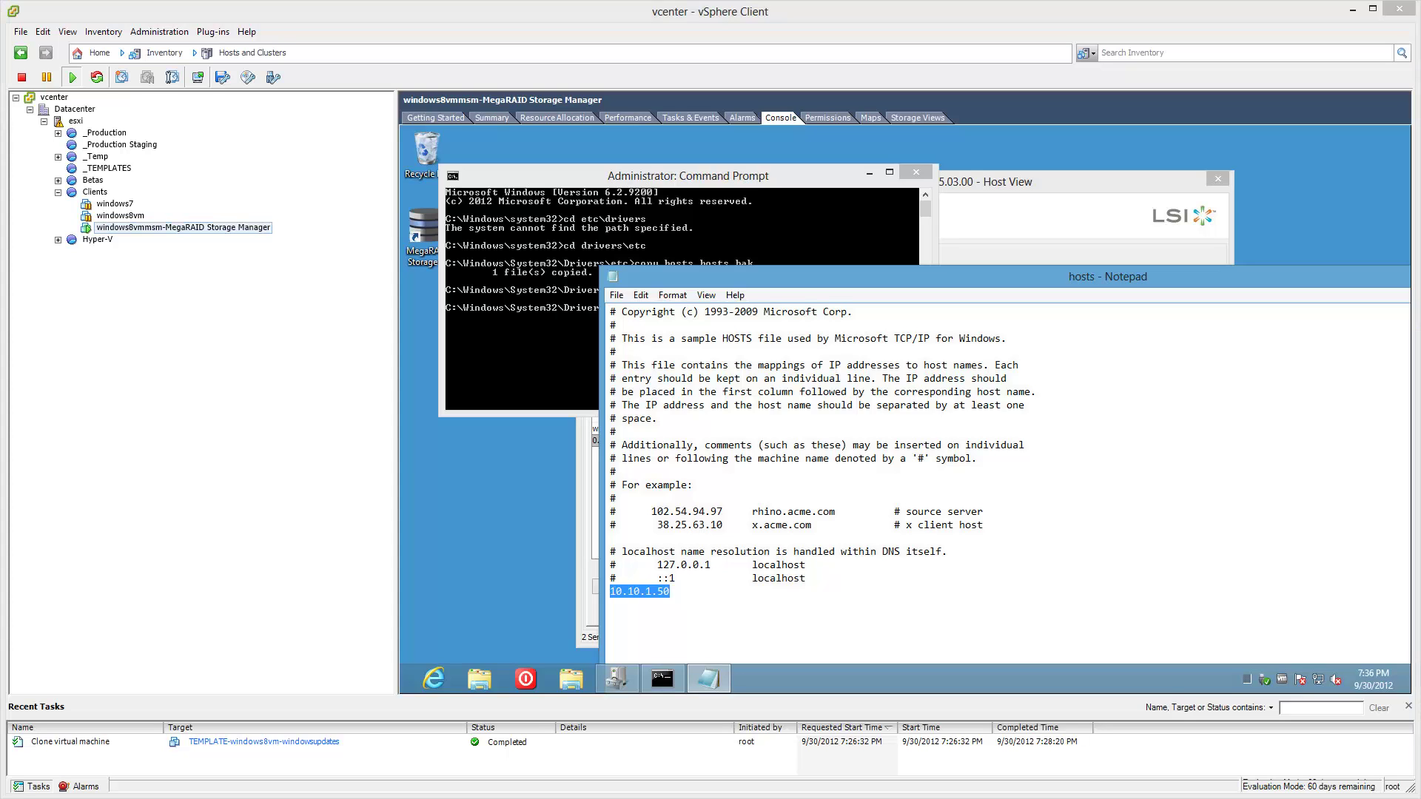
pyautogui.press('Return')
pyautogui.hotkey('alt', 'Tab')
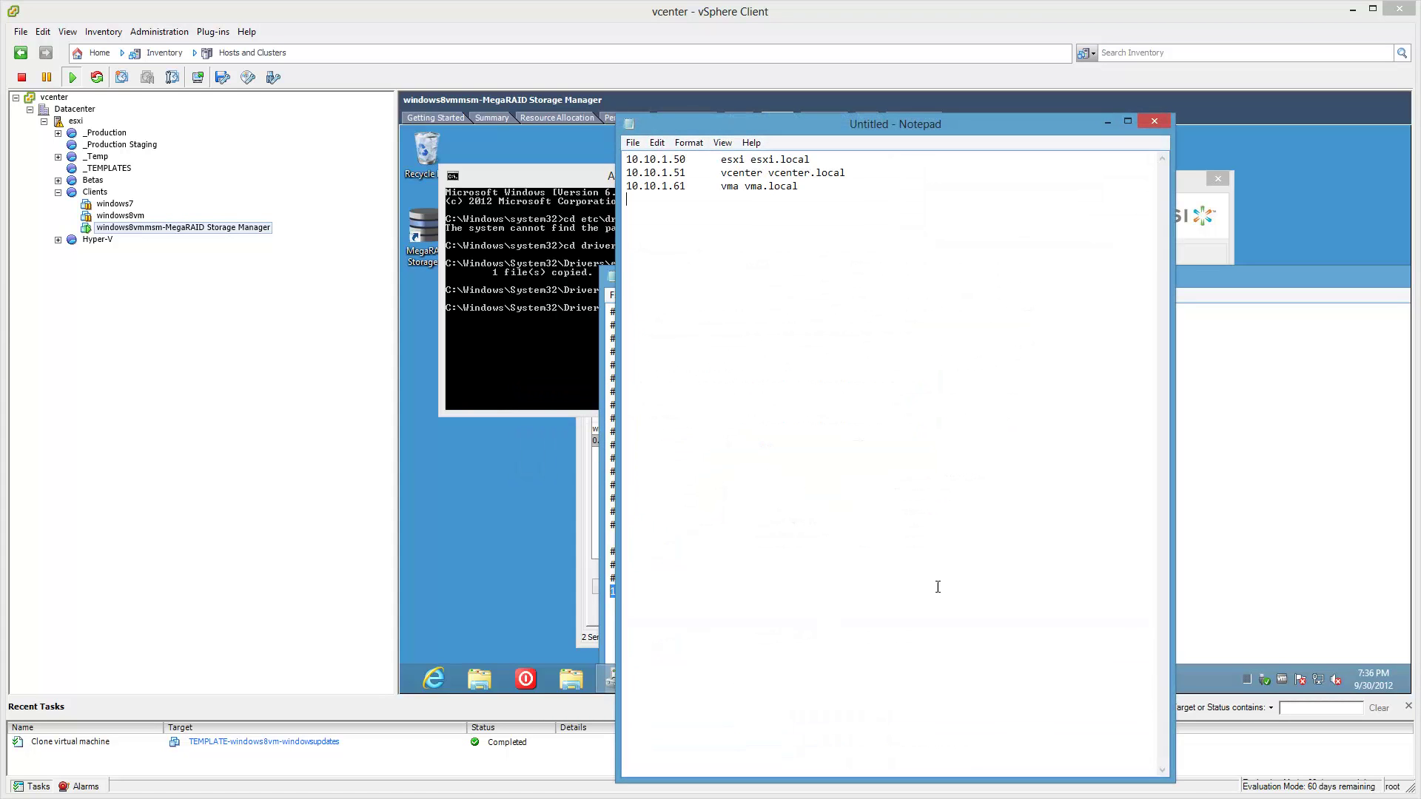
pyautogui.moveTo(1048, 126); pyautogui.dragTo(434, 773)
pyautogui.click(699, 618)
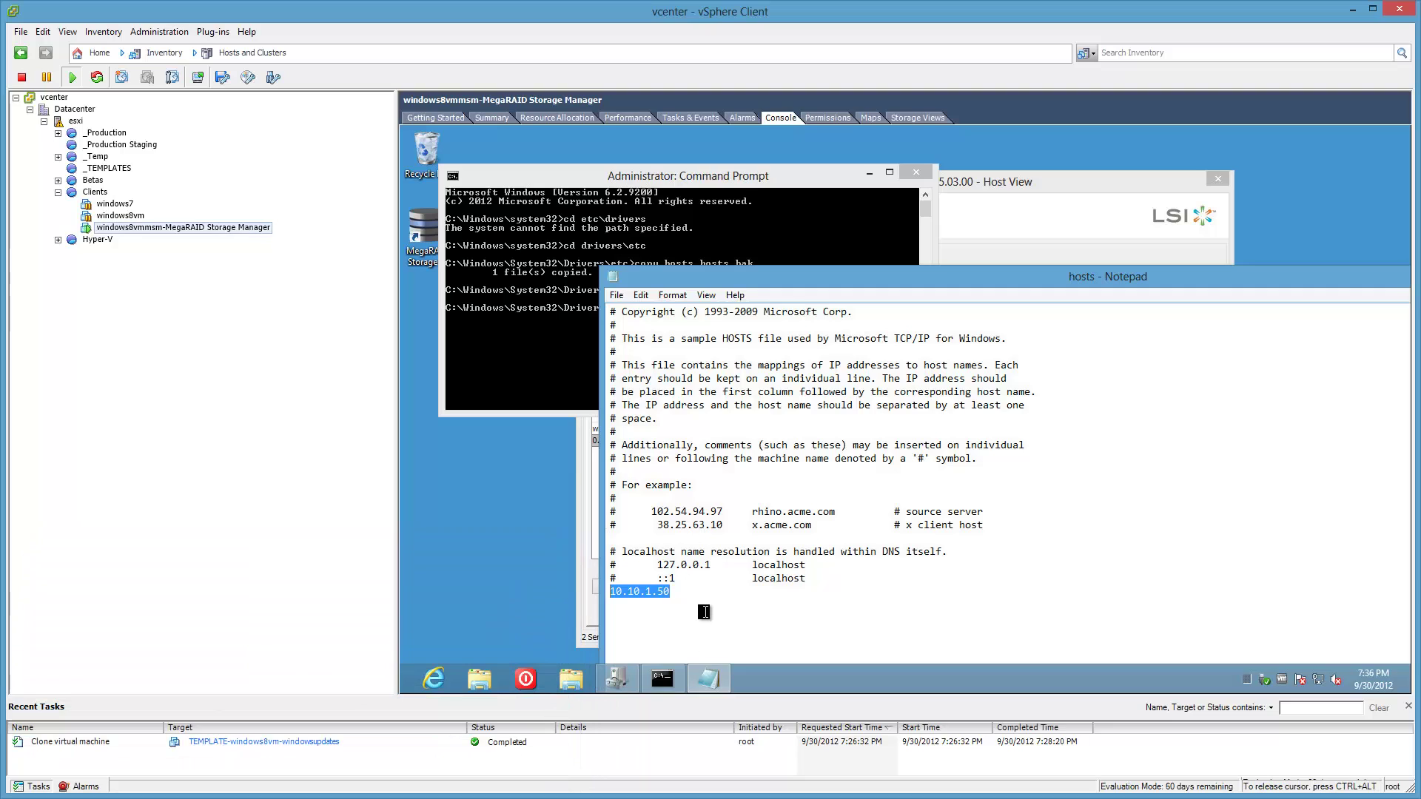
# Add hosts lines: esxi esxi.local, 10.10.1.51 vcenter vcenter.local, 10.10.1.61 vma vma.local.
pyautogui.click(695, 593)
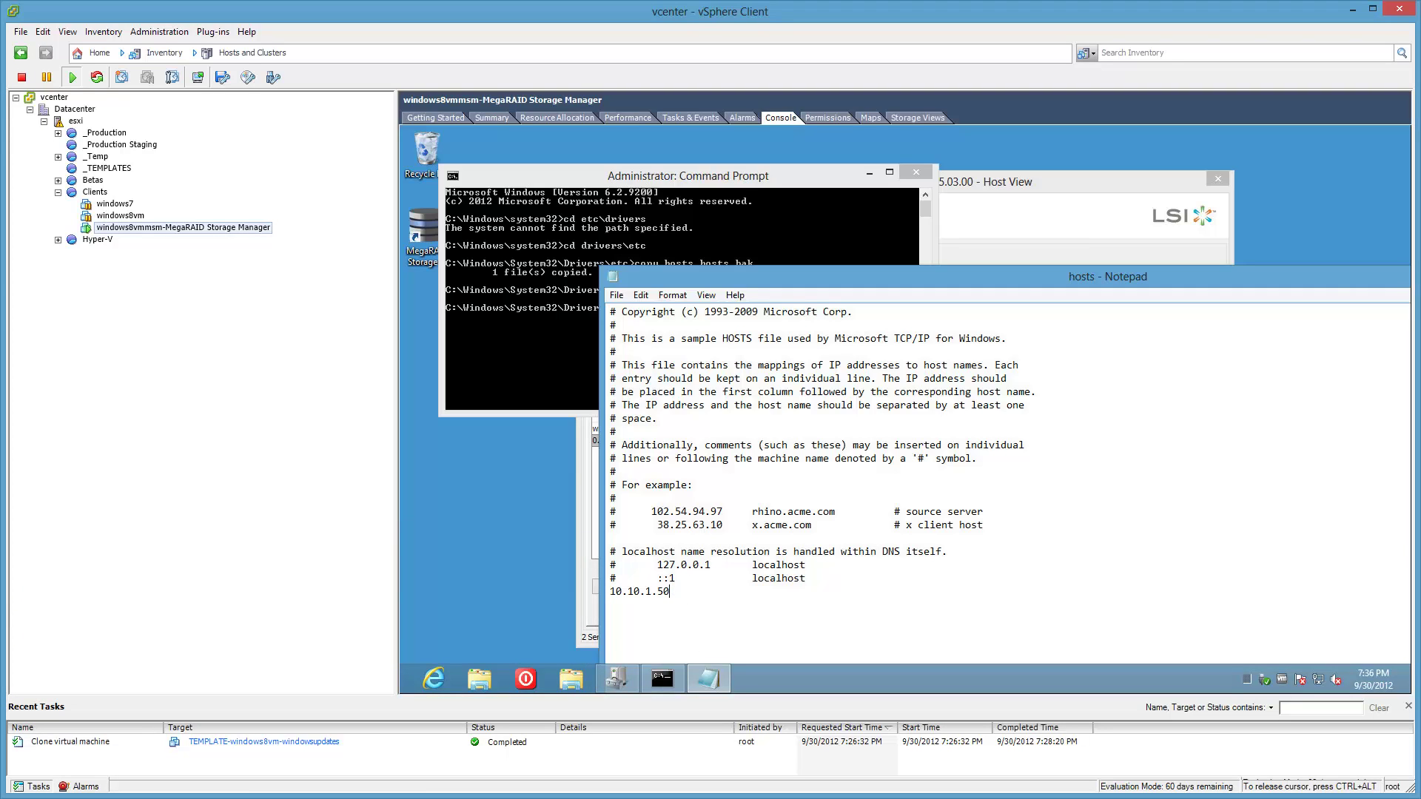
pyautogui.write('esxi\tesxi.local')
pyautogui.press('Return')
pyautogui.write('10.10.1.51\tvcenter vcenter.local')
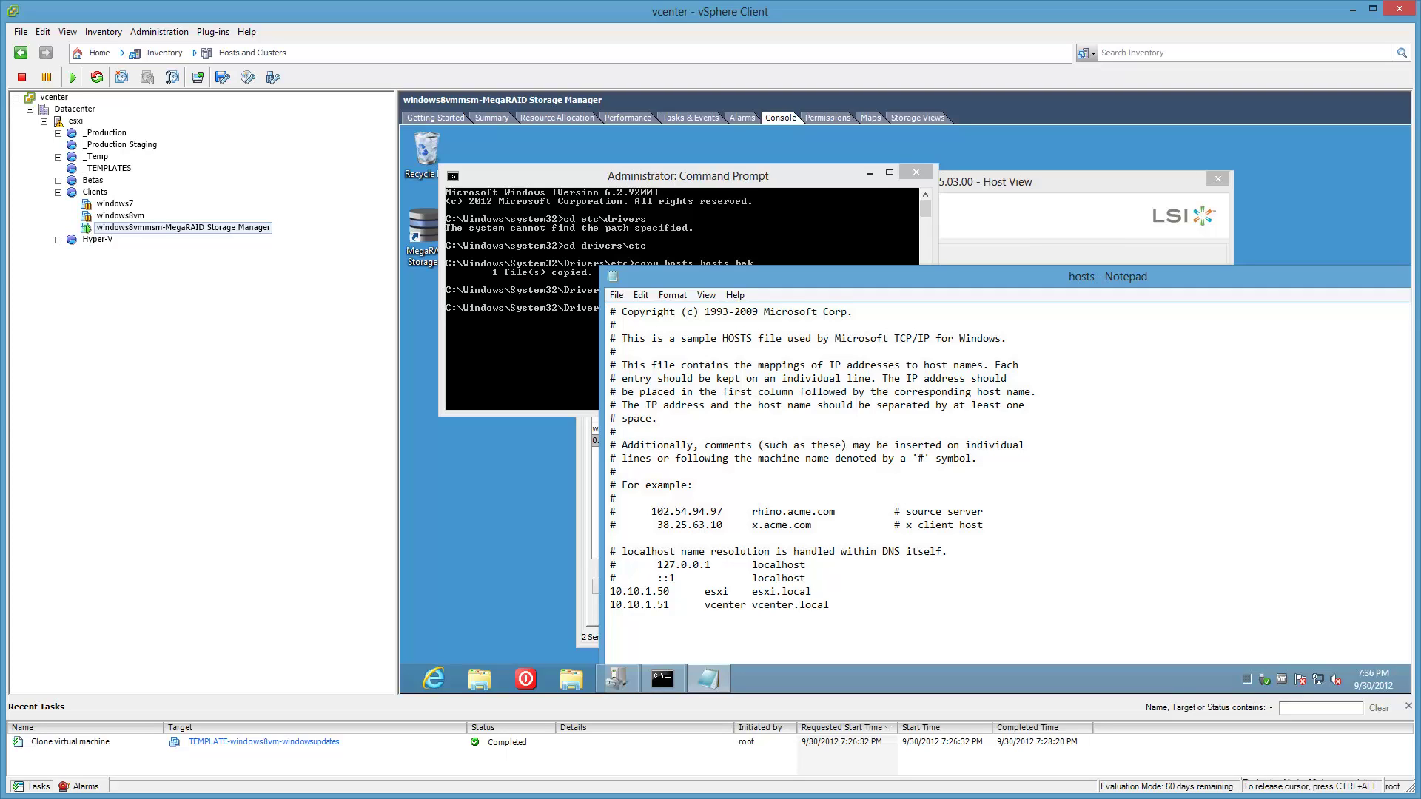
pyautogui.press('Return')
pyautogui.write('10.10.1.61\tvma')
pyautogui.press('Tab')
pyautogui.write('vma.local')
pyautogui.moveTo(1098, 285); pyautogui.dragTo(846, 216)
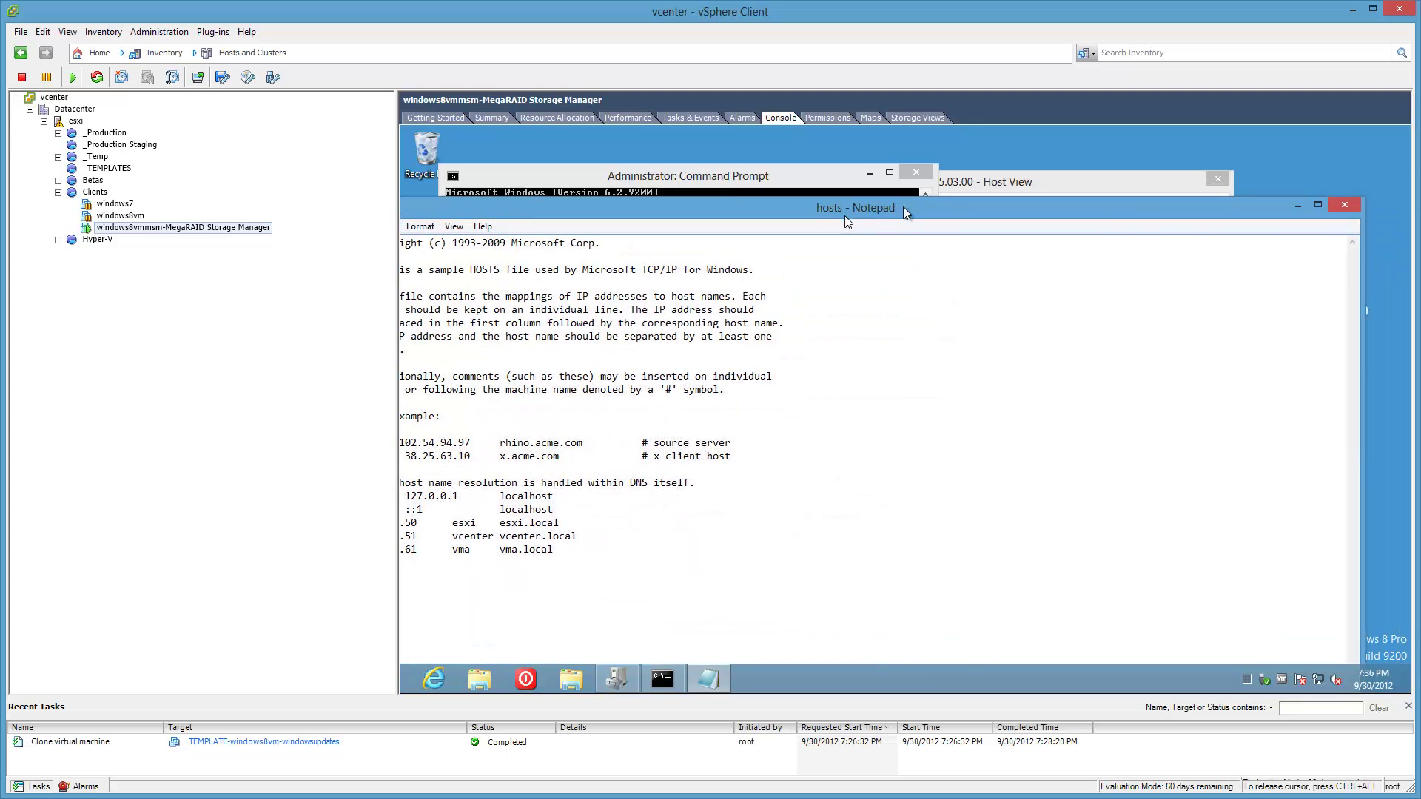
# Save the edited hosts file and ping esxi to confirm it replies at 10.10.1.50.
pyautogui.click(1334, 207)
pyautogui.click(871, 402)
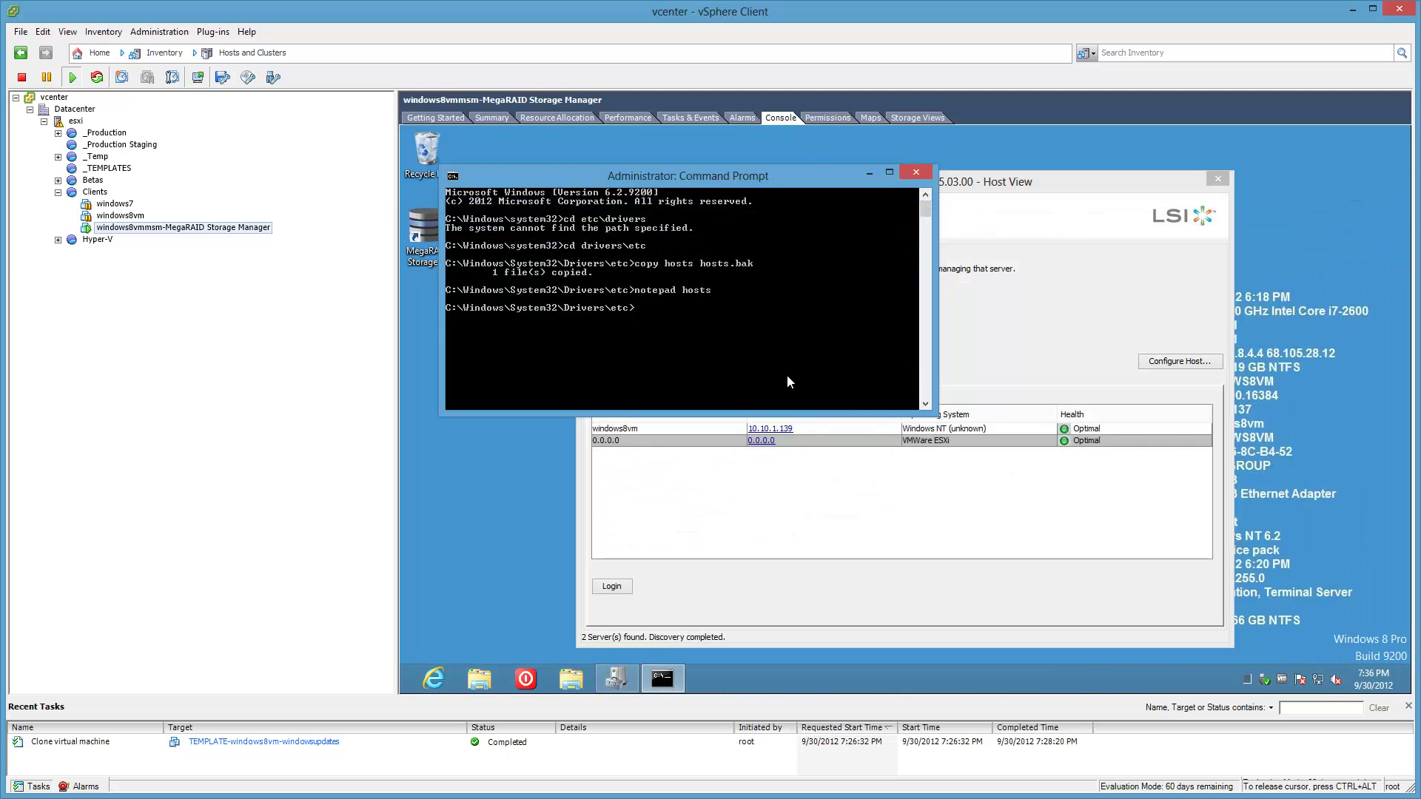
pyautogui.write('ng esxi')
pyautogui.press('Return')
pyautogui.hotkey('ctrl', 'c')
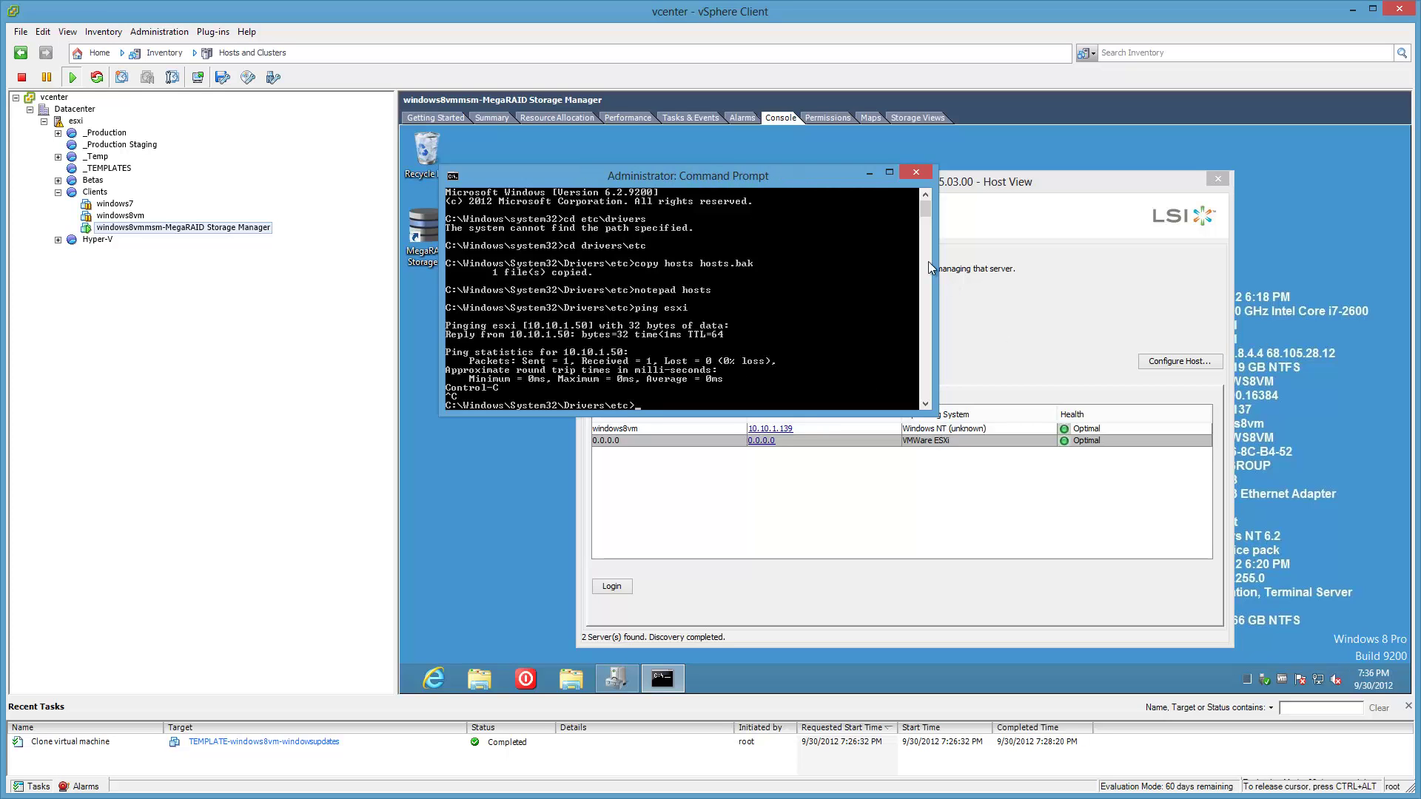
pyautogui.click(870, 173)
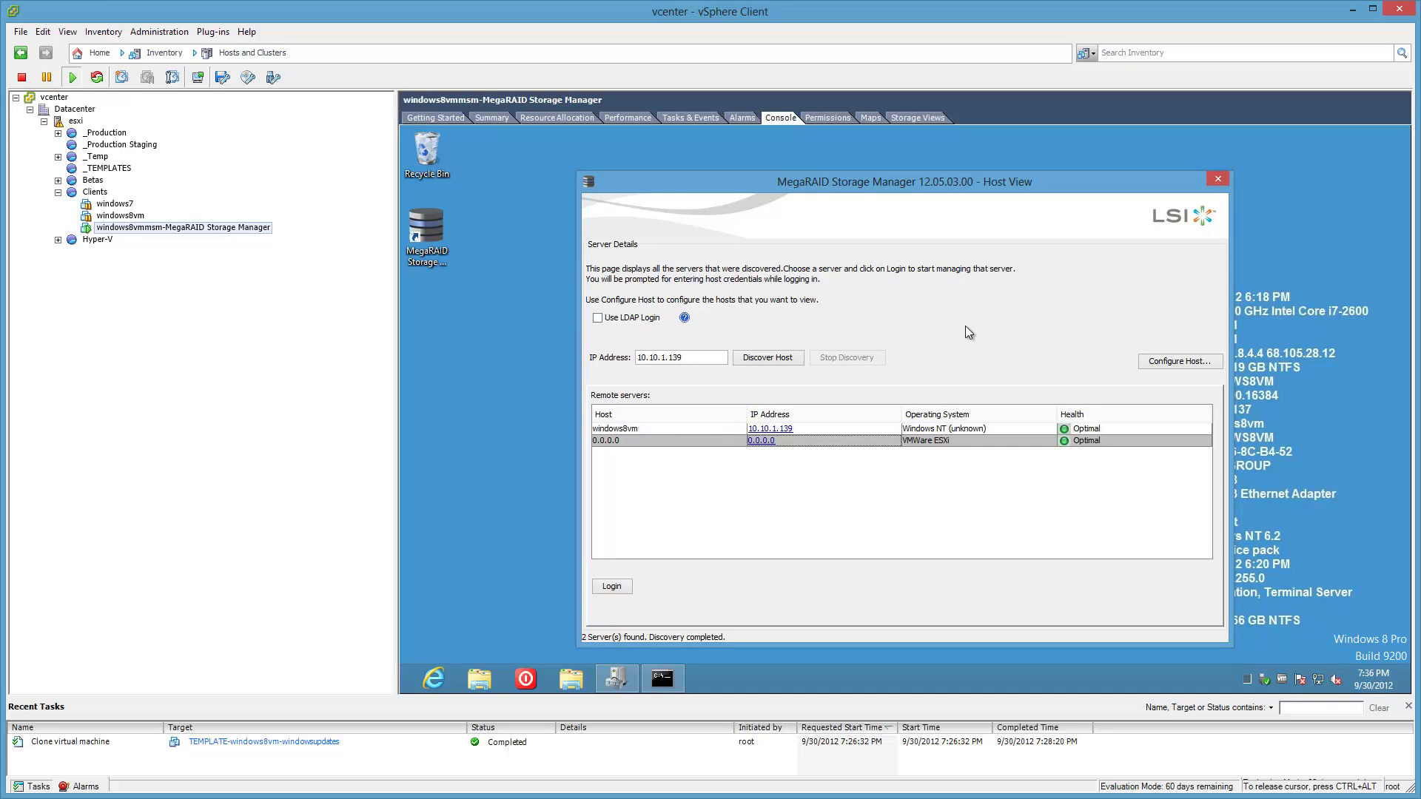
# Ping vcenter to confirm replies from 10.10.1.51, then hide the prompt to show Host View.
pyautogui.click(662, 679)
pyautogui.write('pin')
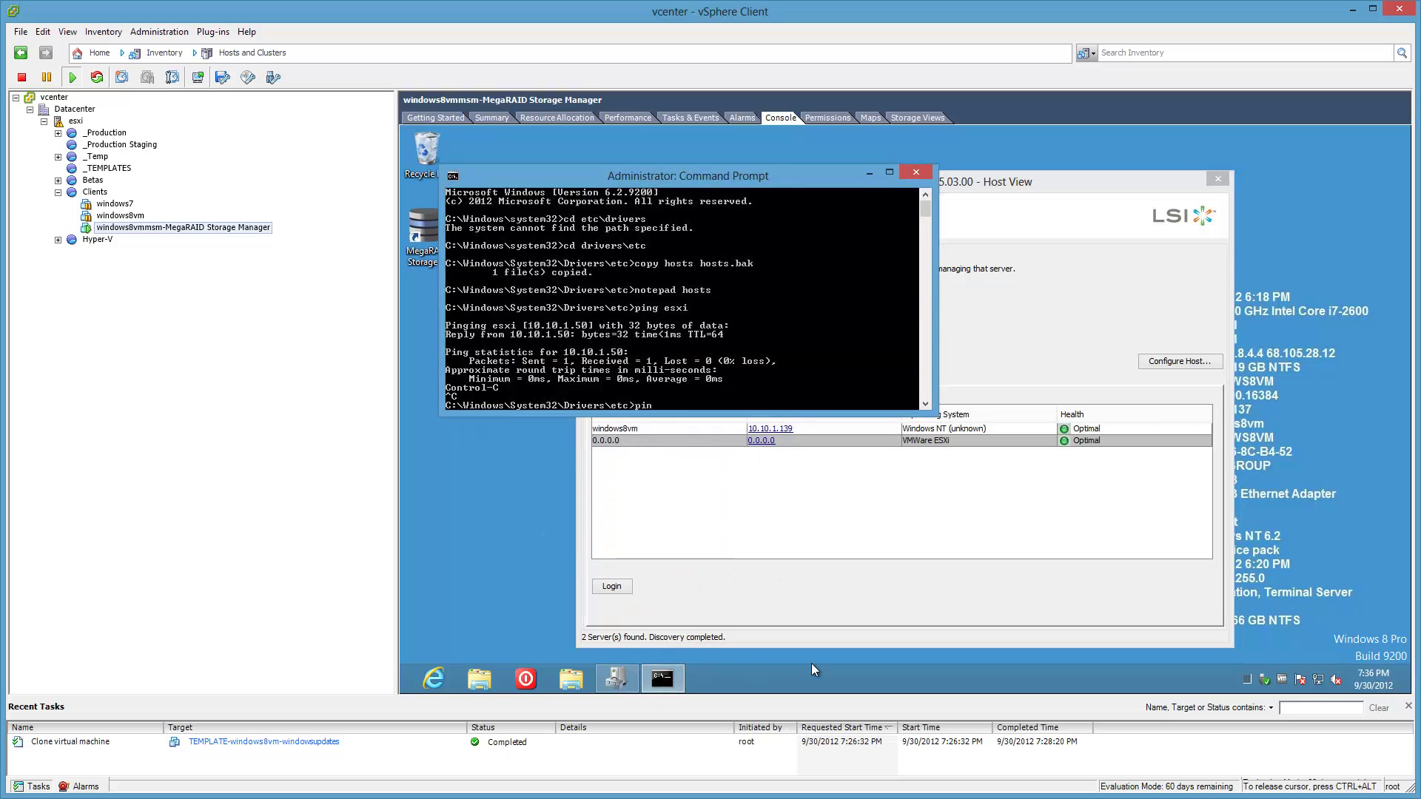
pyautogui.write('g vcenter')
pyautogui.press('Return')
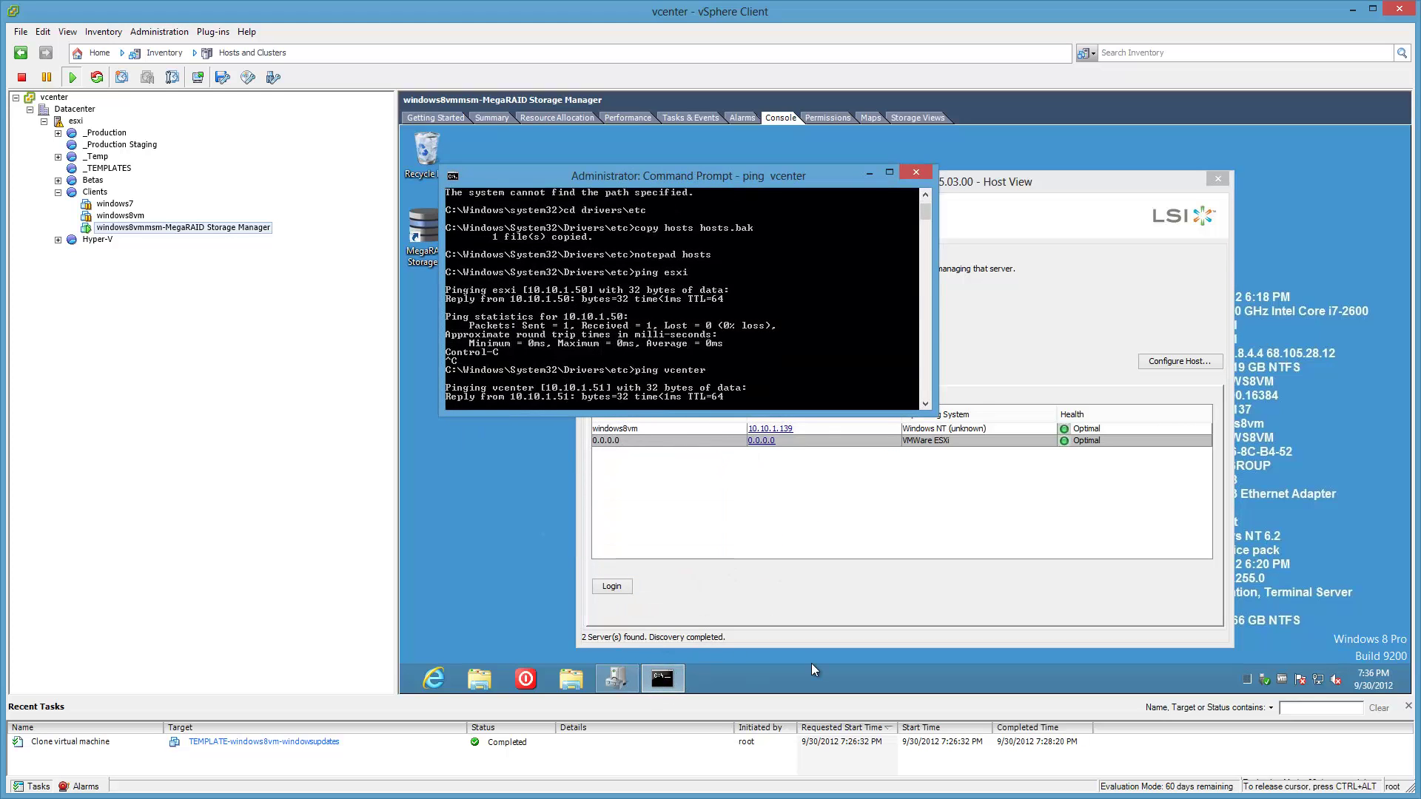
pyautogui.hotkey('ctrl', 'c')
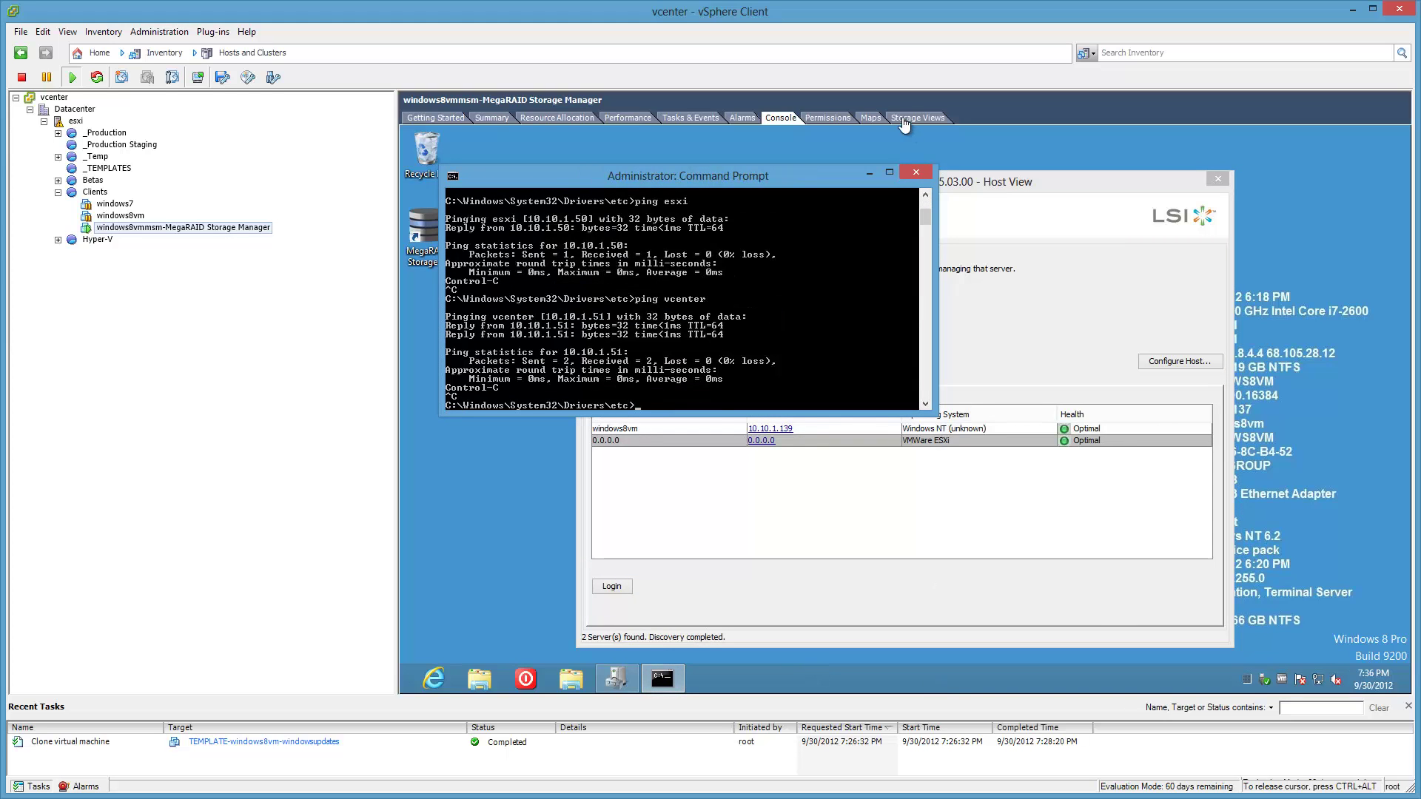
pyautogui.click(871, 173)
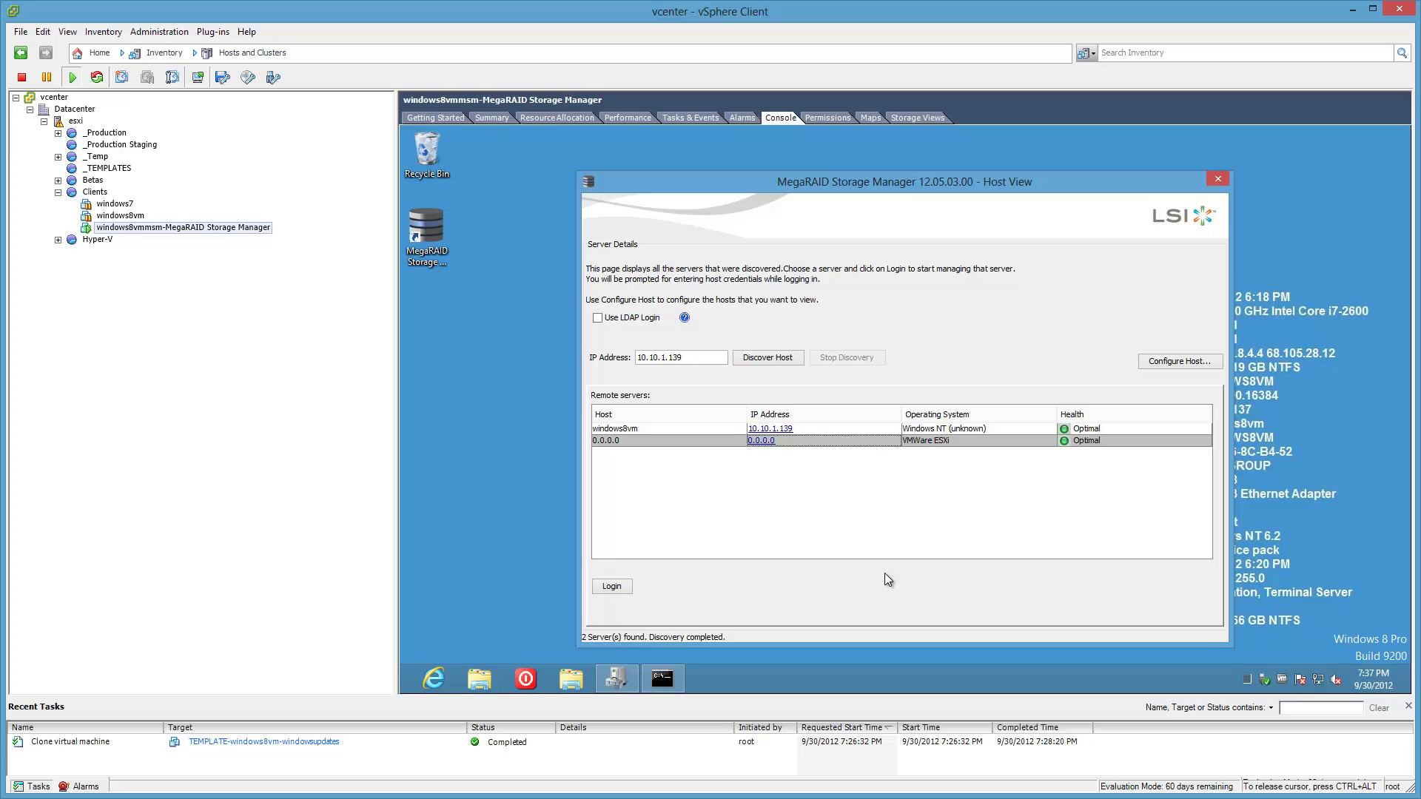
# In Configure Host, choose to show only favorite-list servers and begin entering an IP address.
pyautogui.click(1184, 360)
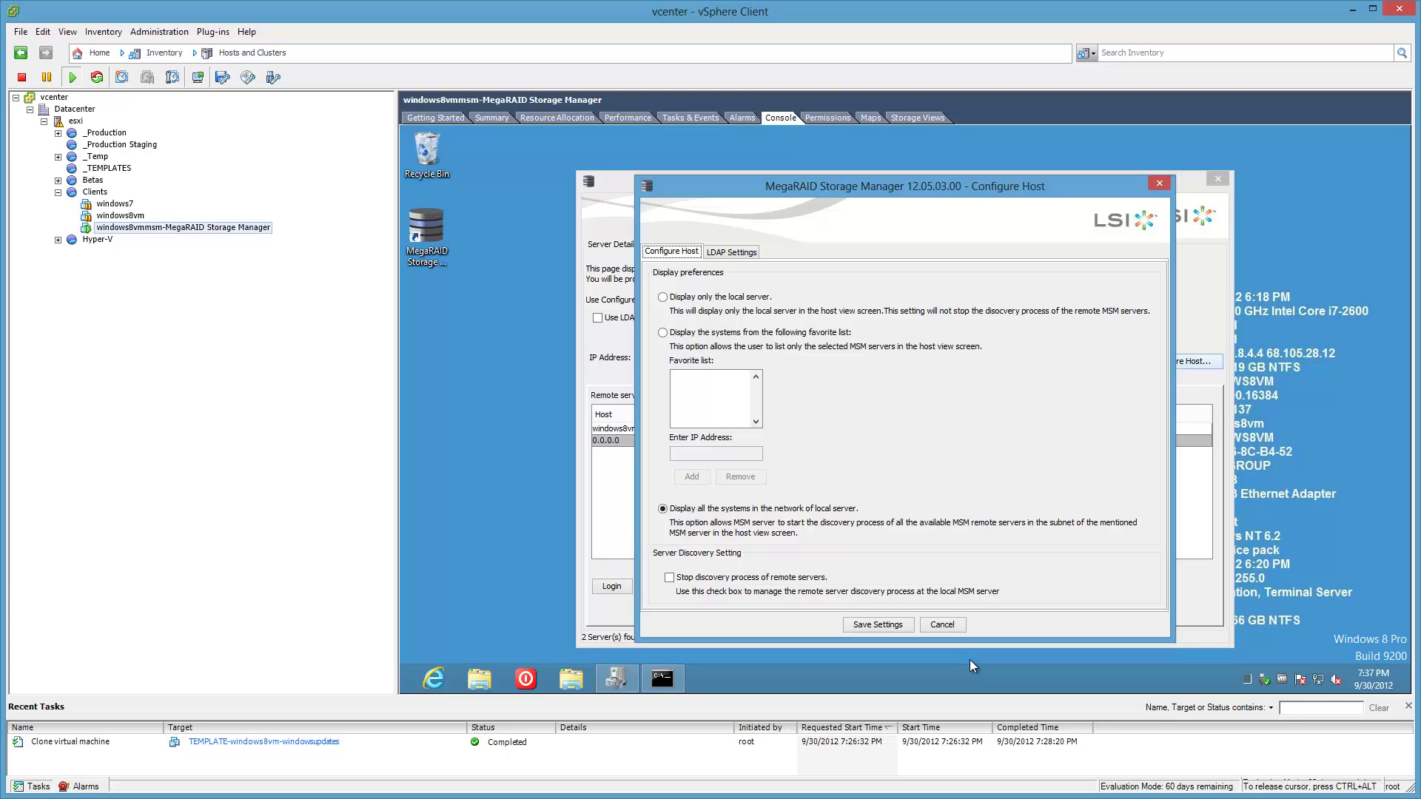
pyautogui.click(663, 332)
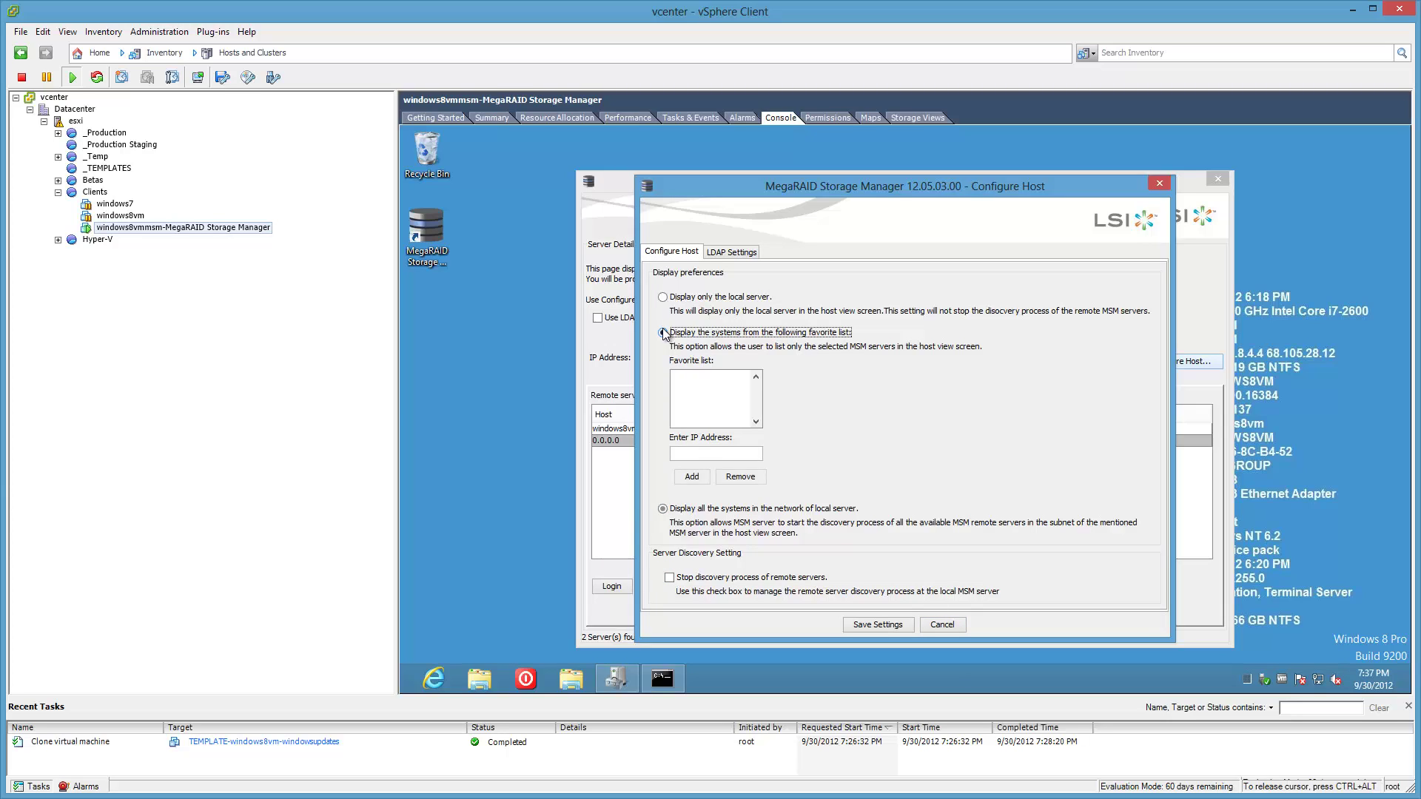
pyautogui.click(700, 452)
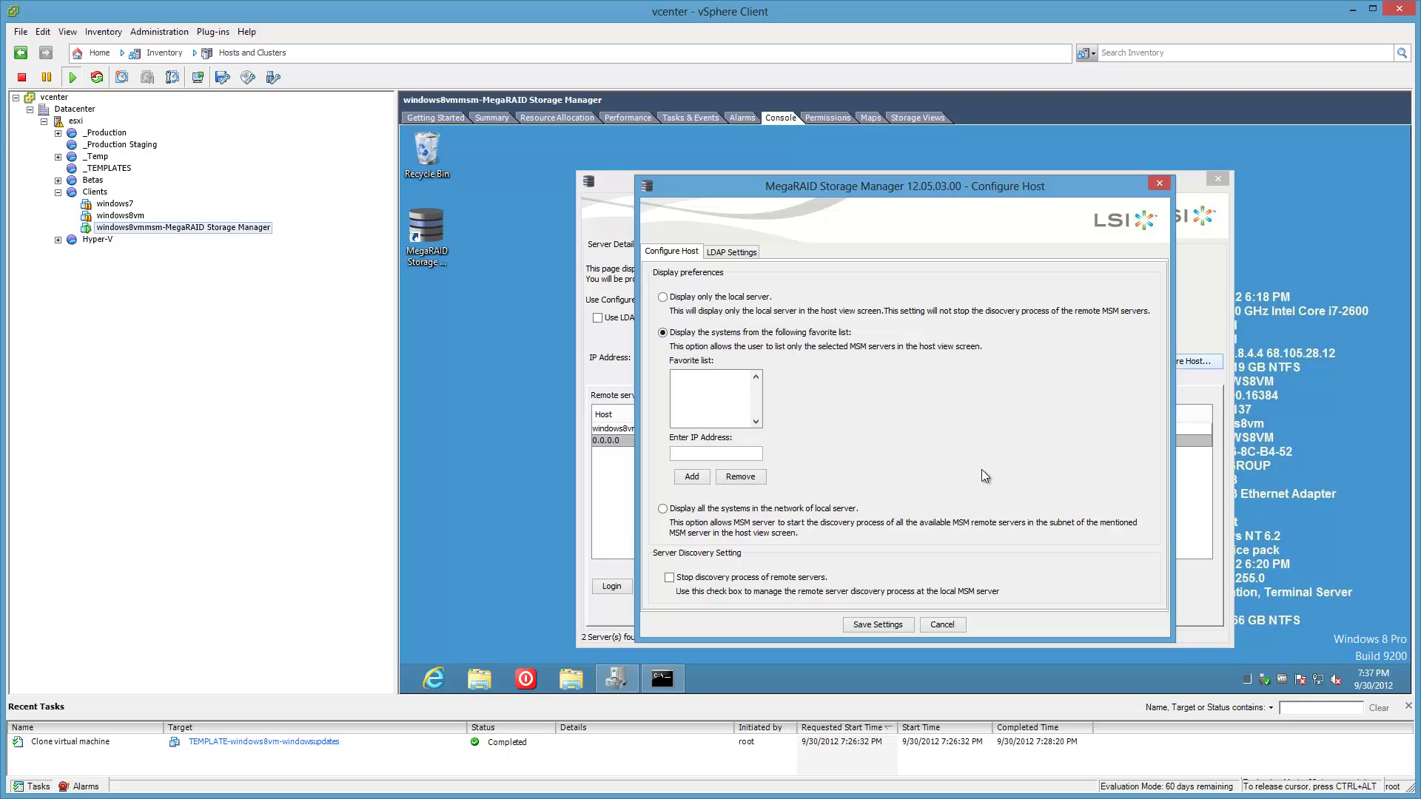
pyautogui.write('10.10.1.51')
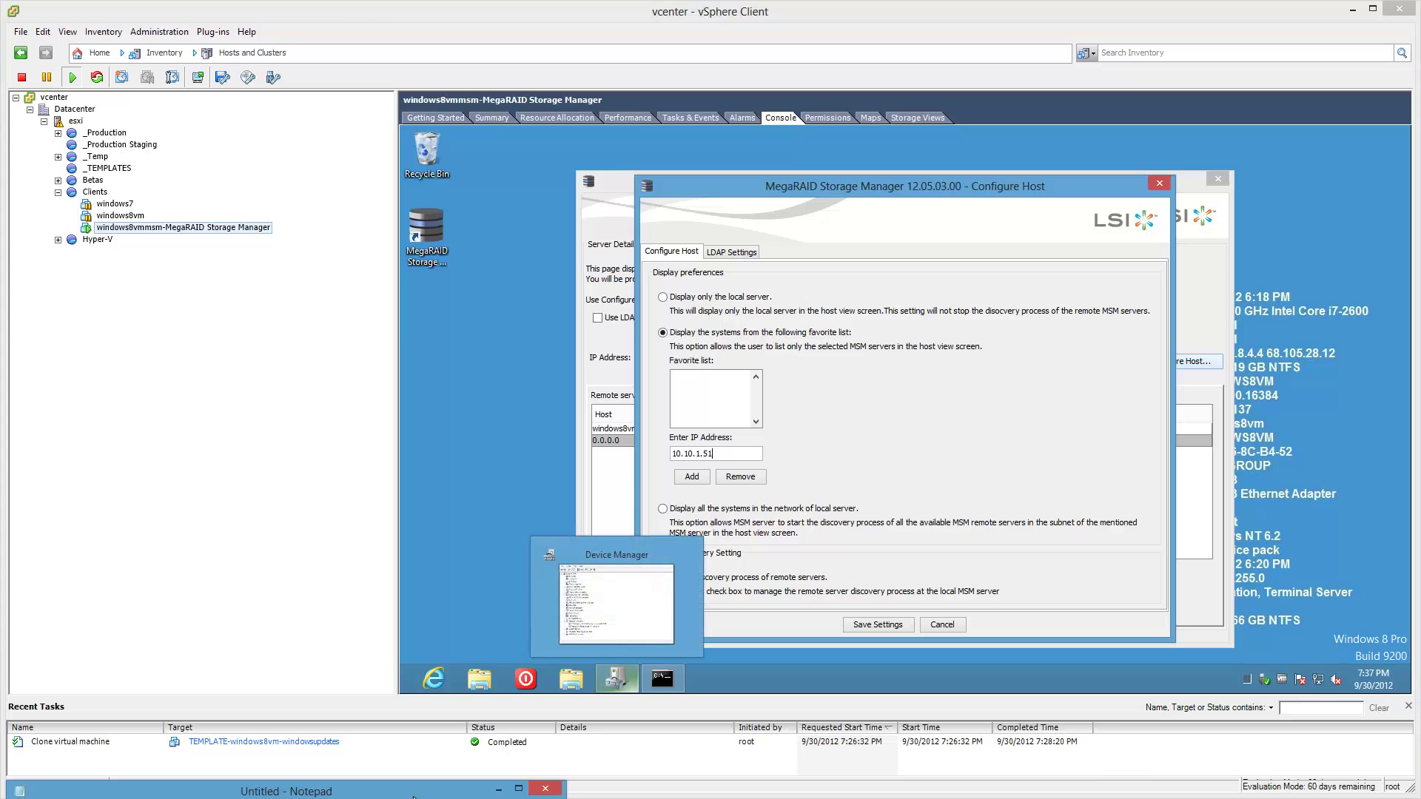
# Copy 10.10.1.50 from the notes, add it to the favorite list, then save and apply.
pyautogui.hotkey('alt', 'Tab')
pyautogui.moveTo(581, 618); pyautogui.dragTo(813, 429)
pyautogui.moveTo(613, 464); pyautogui.dragTo(554, 464)
pyautogui.click(1036, 429)
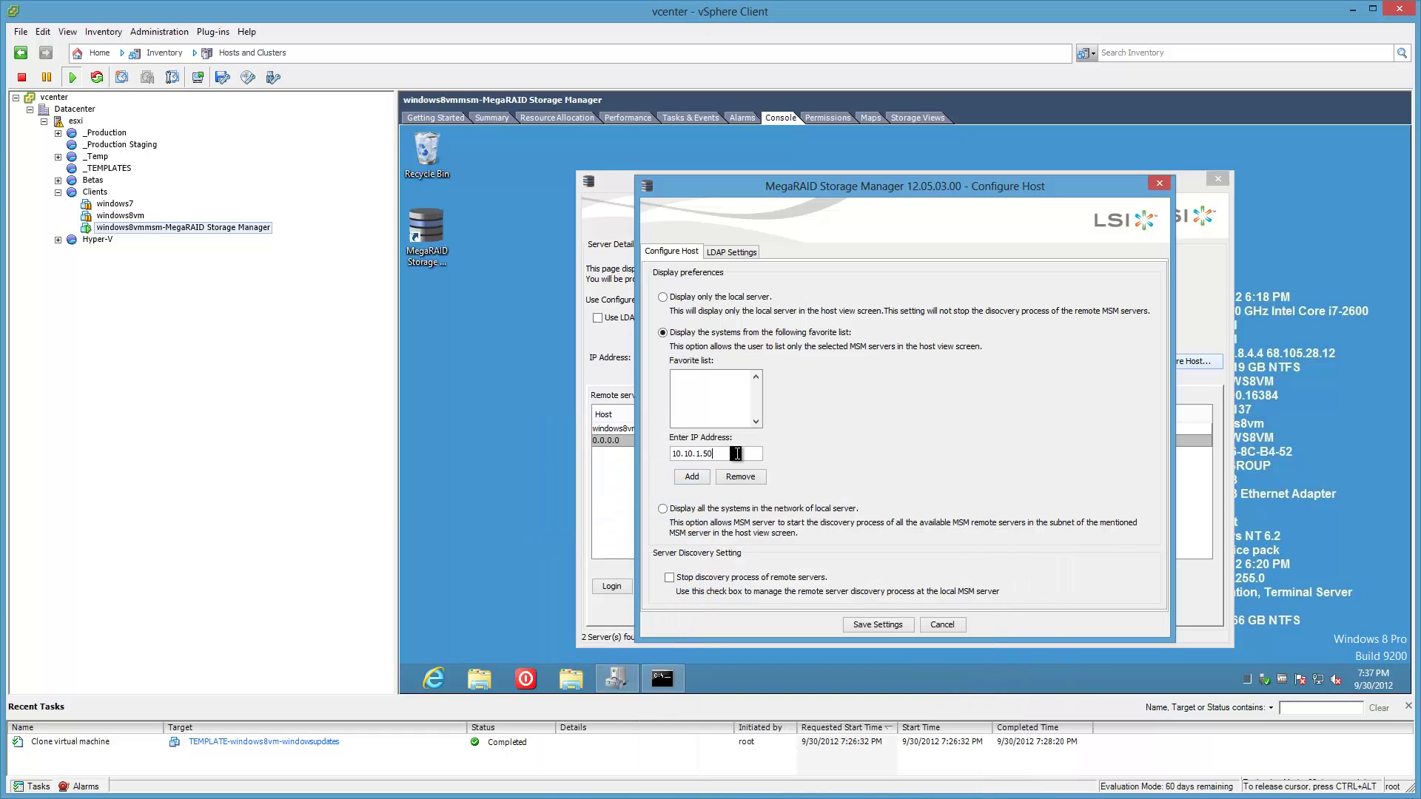
pyautogui.click(695, 477)
pyautogui.click(866, 622)
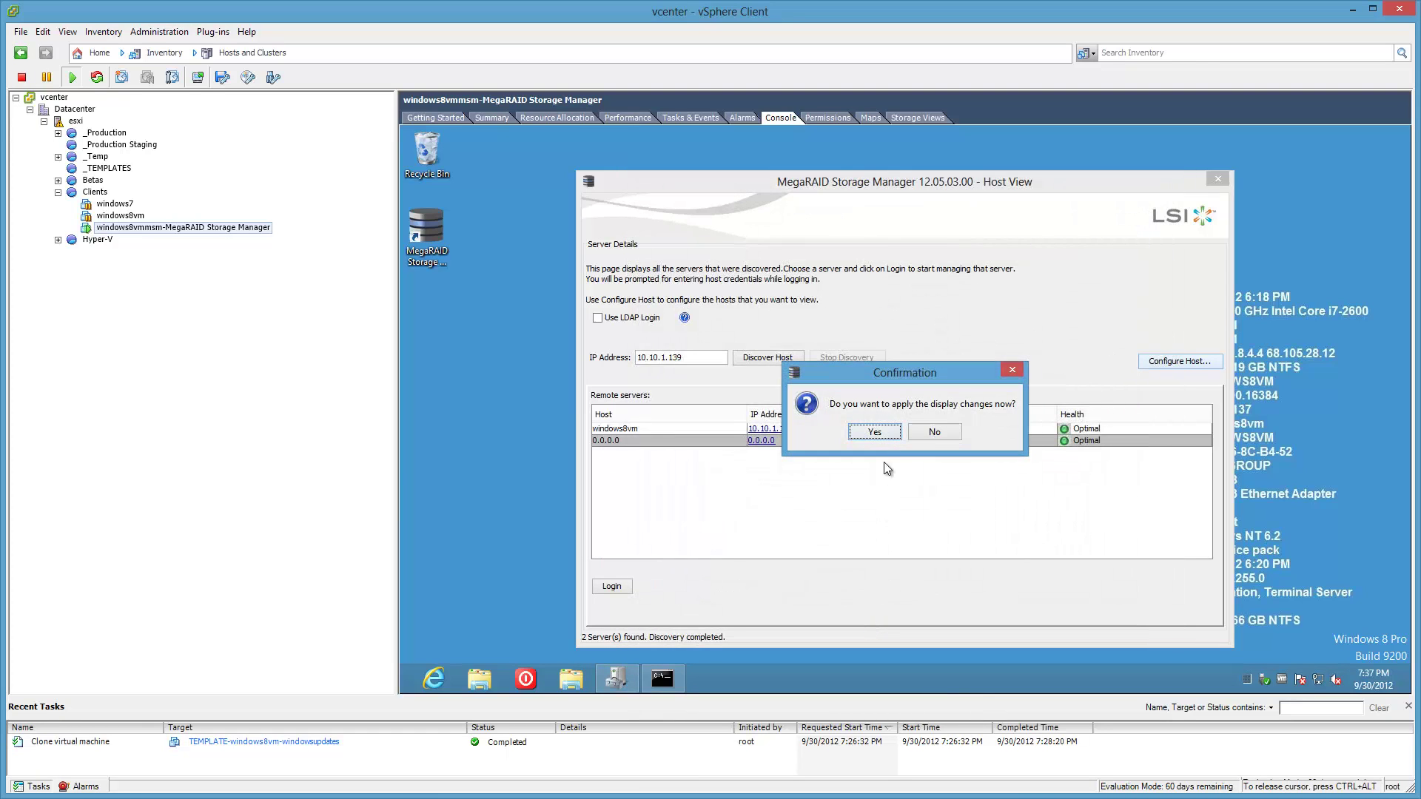
pyautogui.click(887, 430)
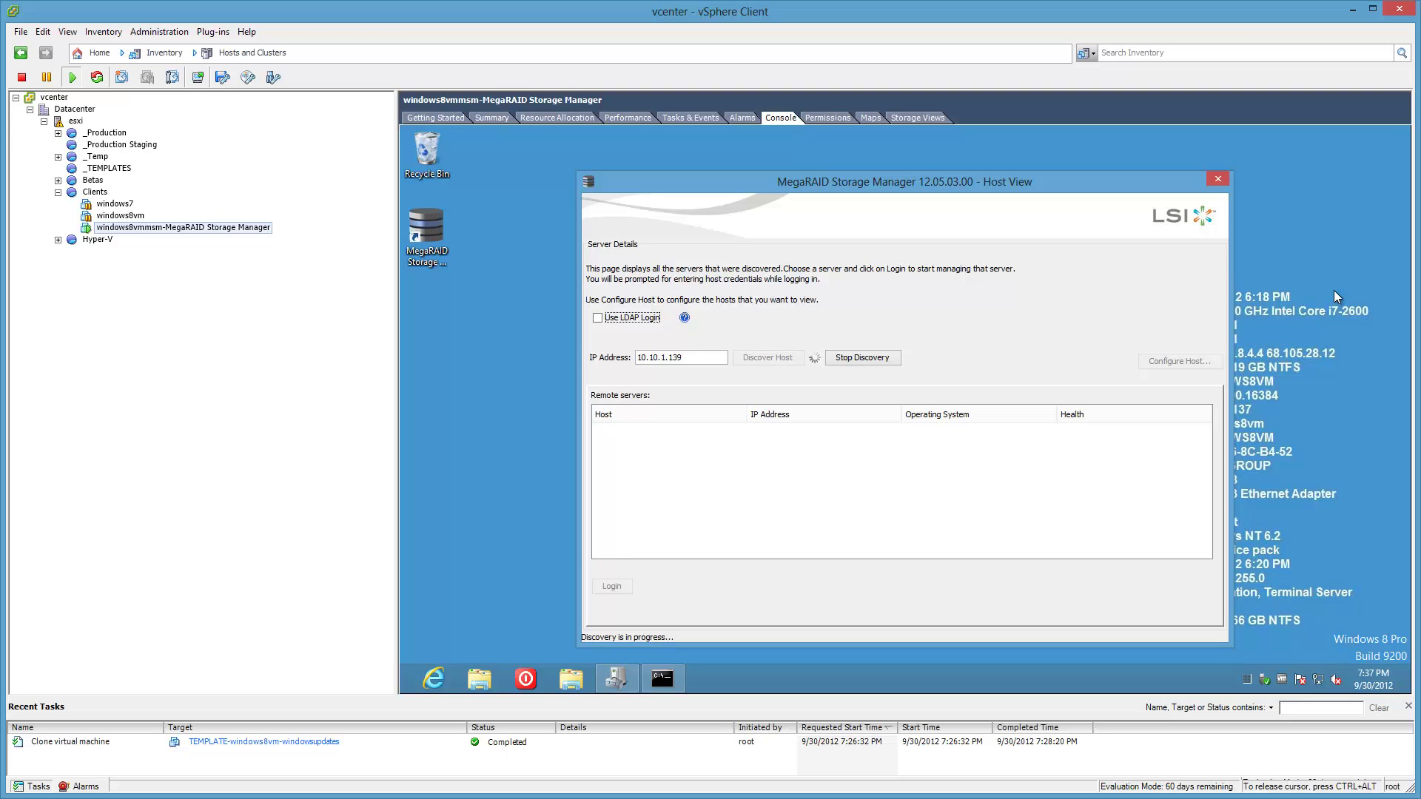
# Release the VM console, glance at the LSI support results page in Chrome, then return to vSphere.
pyautogui.hotkey('ctrl', 'alt')
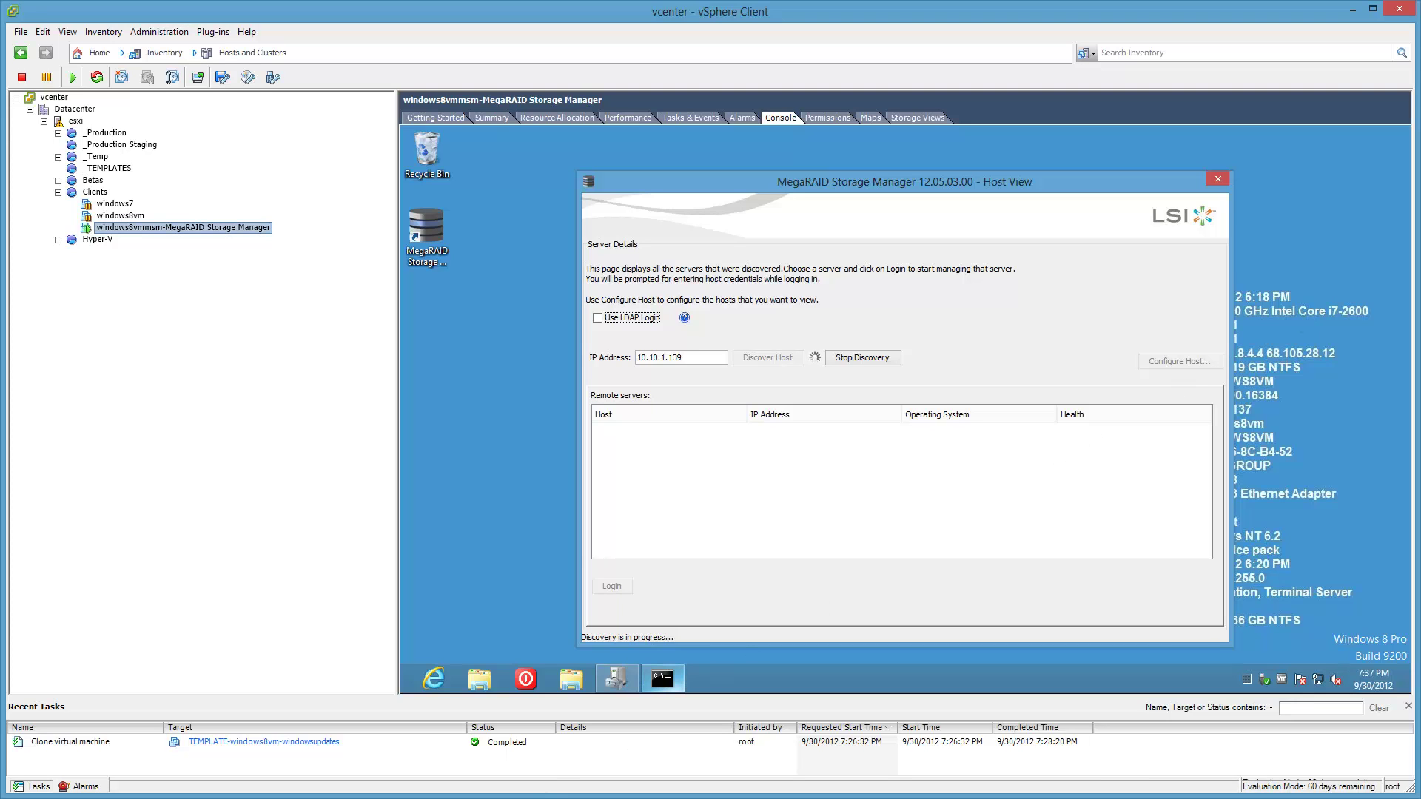
pyautogui.click(194, 798)
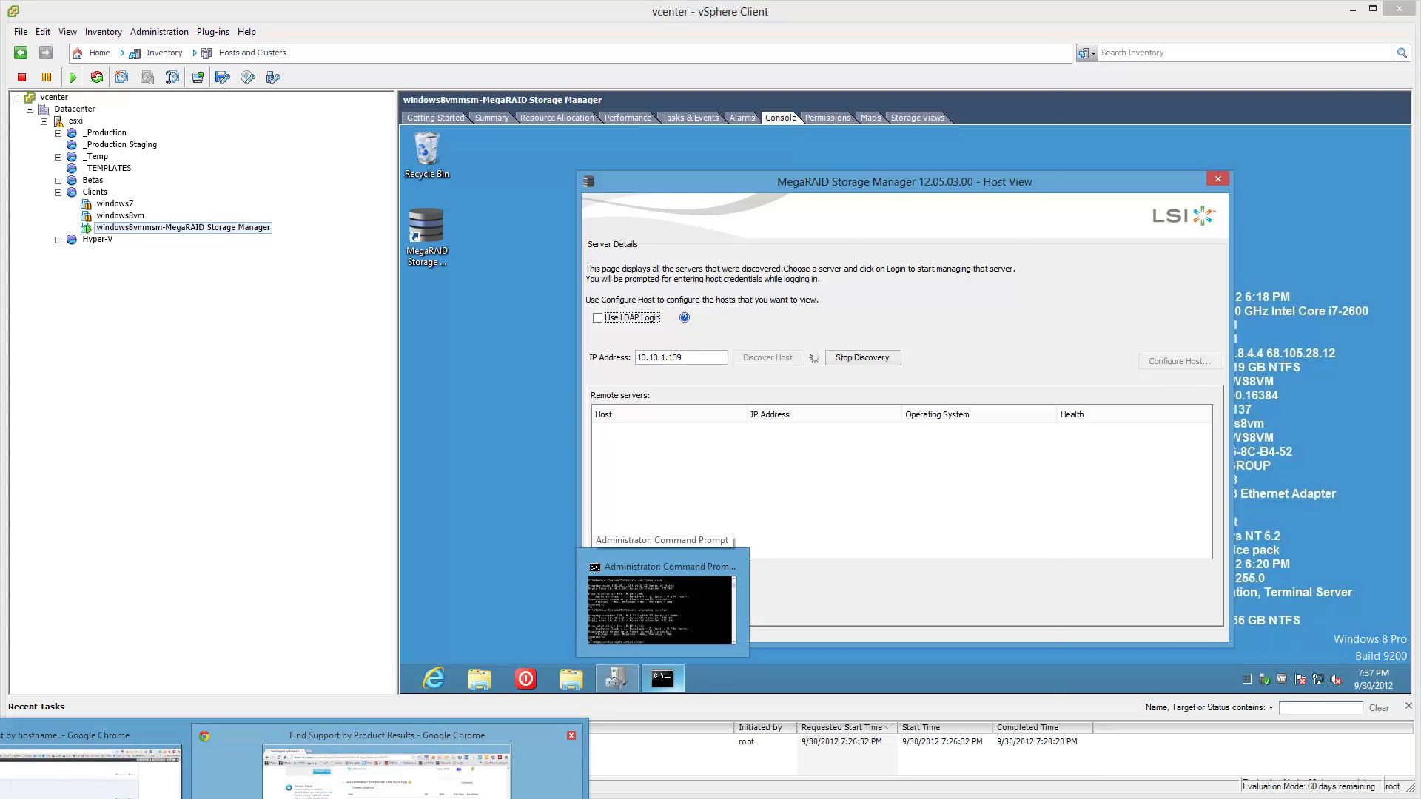
pyautogui.click(387, 766)
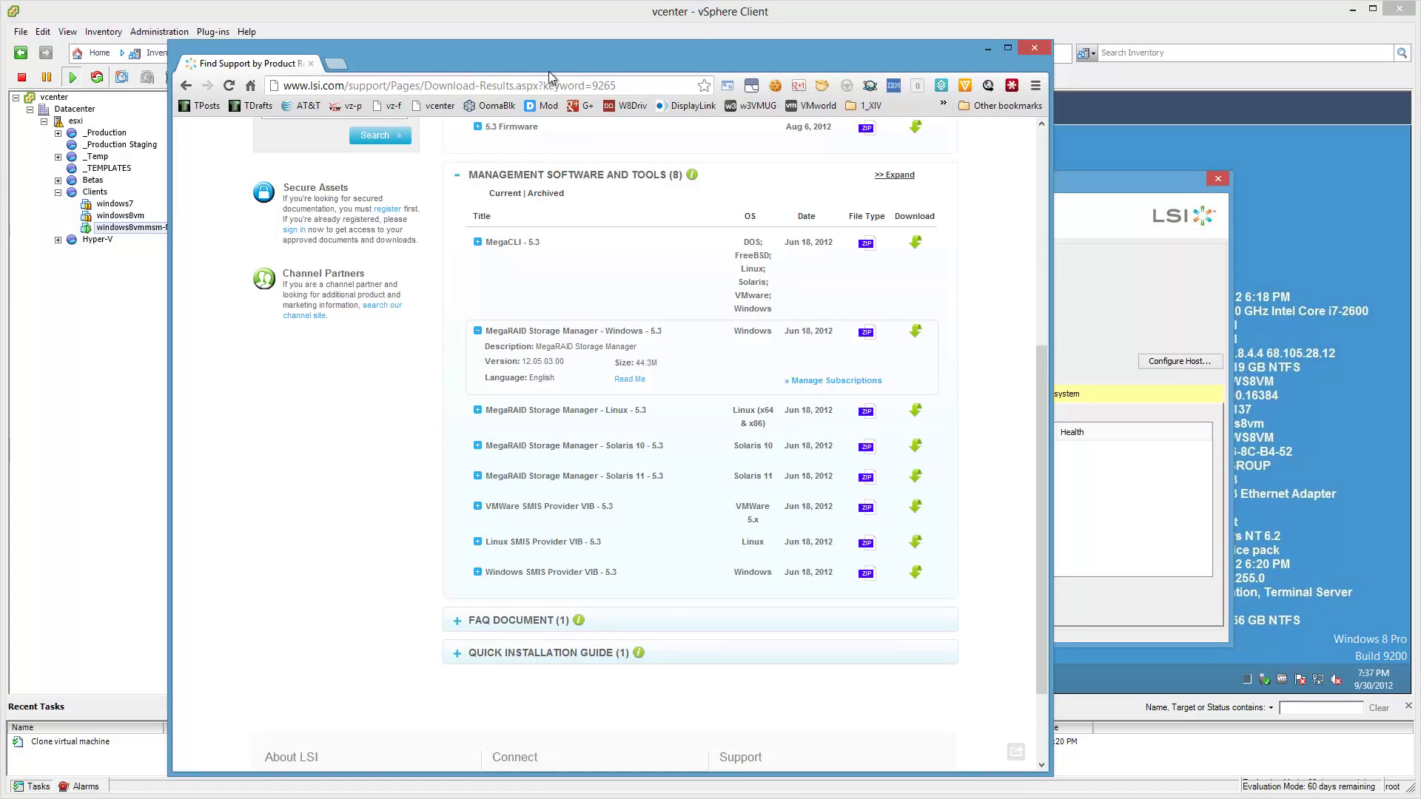
pyautogui.hotkey('alt', 'Tab')
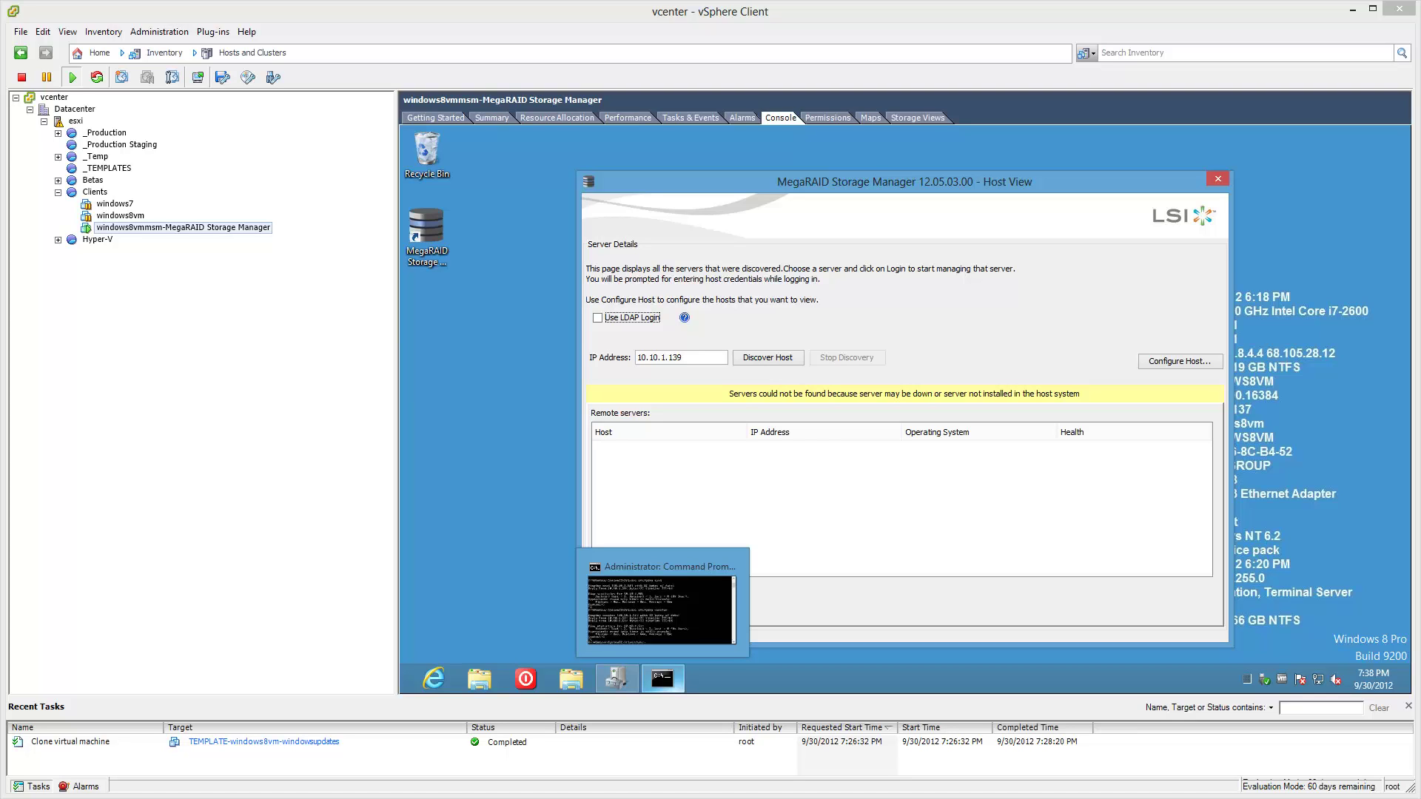
# Maximize the tinkertry.com LSI health article window and jump to its top.
pyautogui.hotkey('alt', 'Tab')
pyautogui.moveTo(543, 34); pyautogui.dragTo(459, 0)
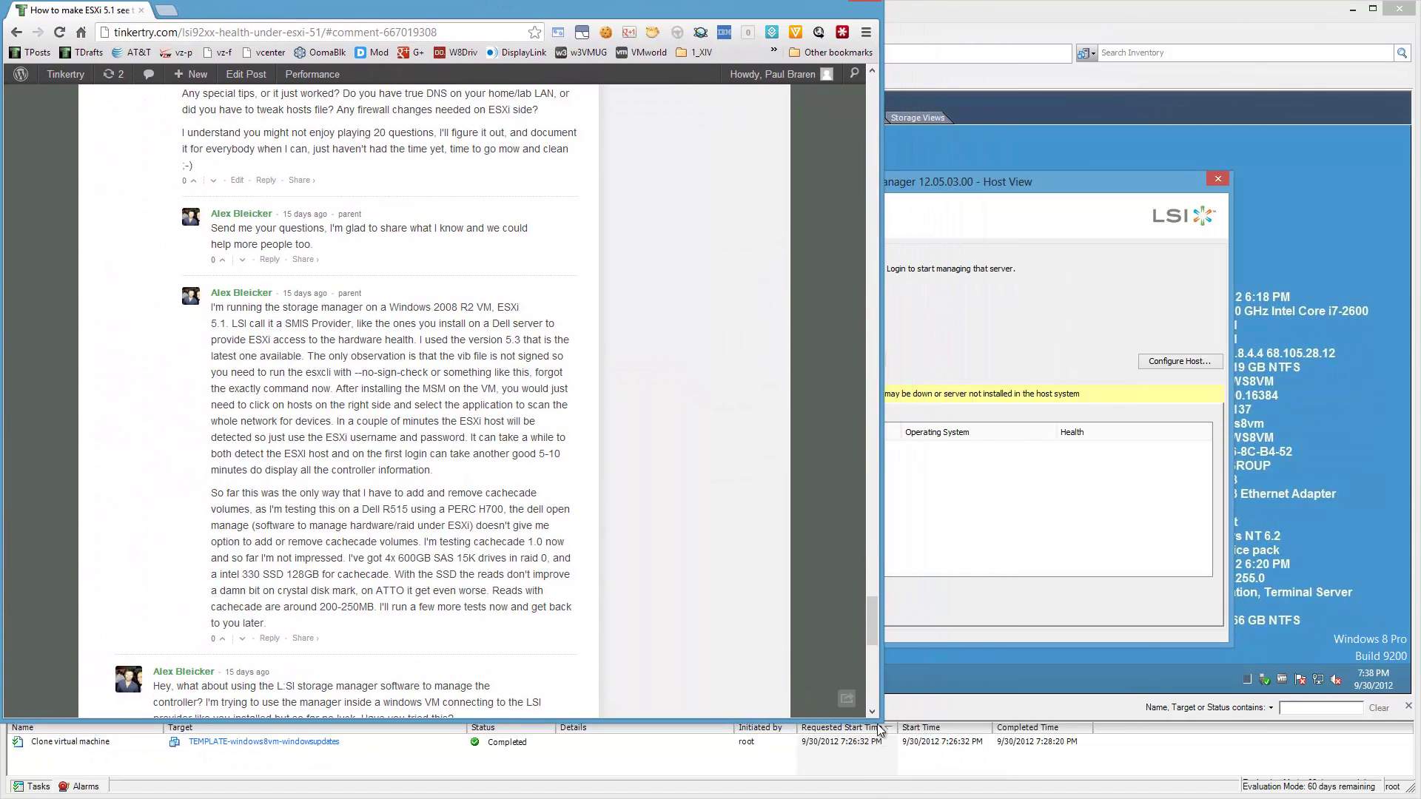
pyautogui.moveTo(874, 718); pyautogui.dragTo(1418, 797)
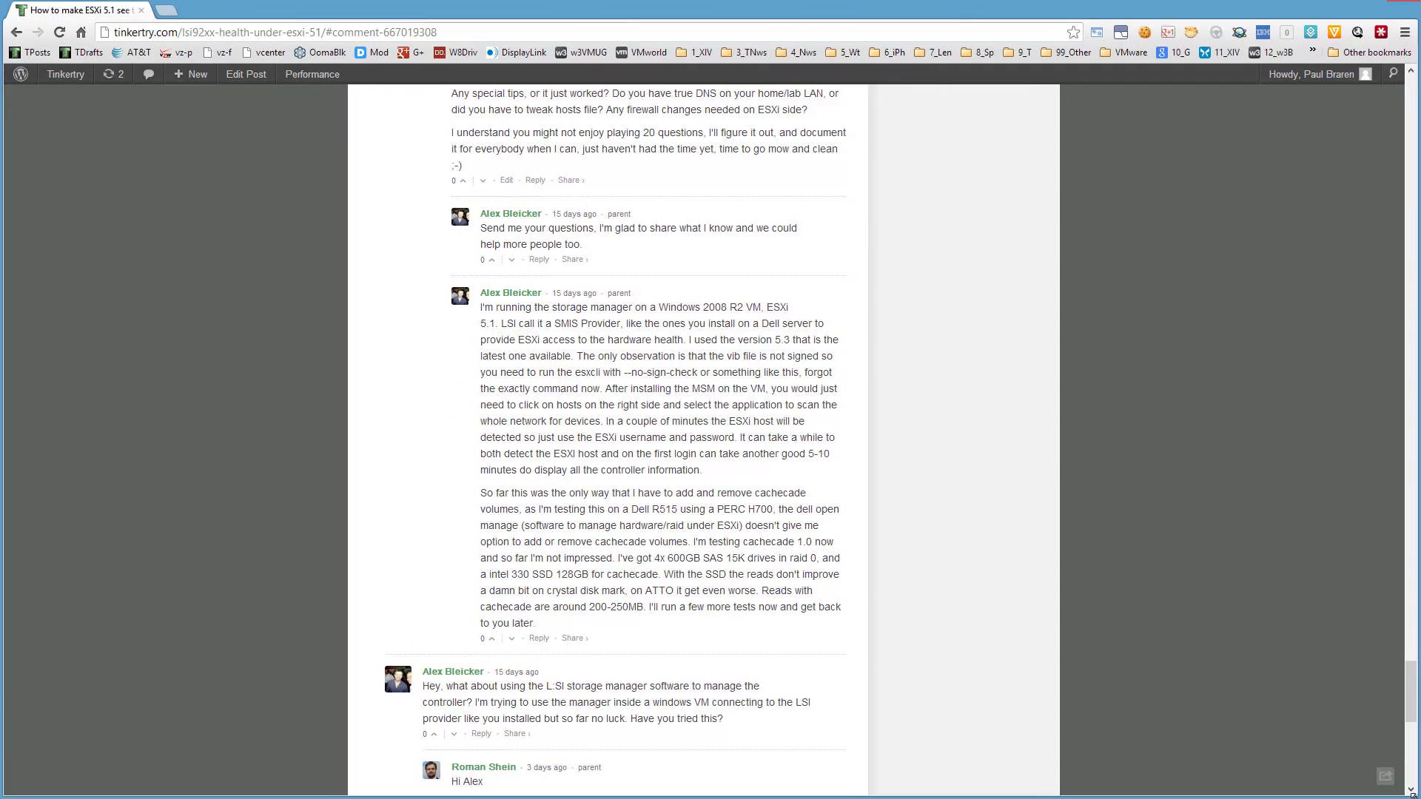
pyautogui.press('Home')
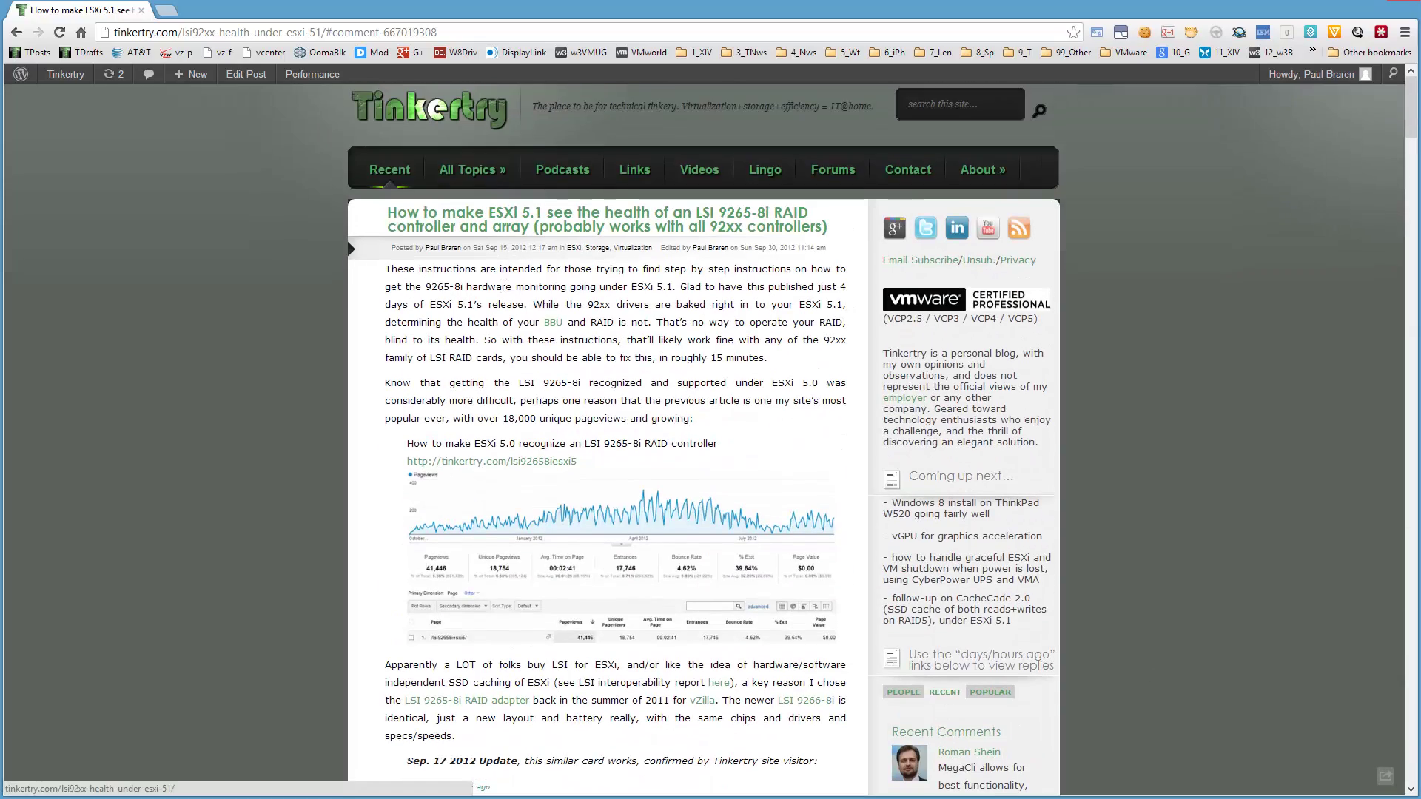
# Scroll through the article's comments down to the multicast fix comment.
pyautogui.scroll(-20, 710, 274)
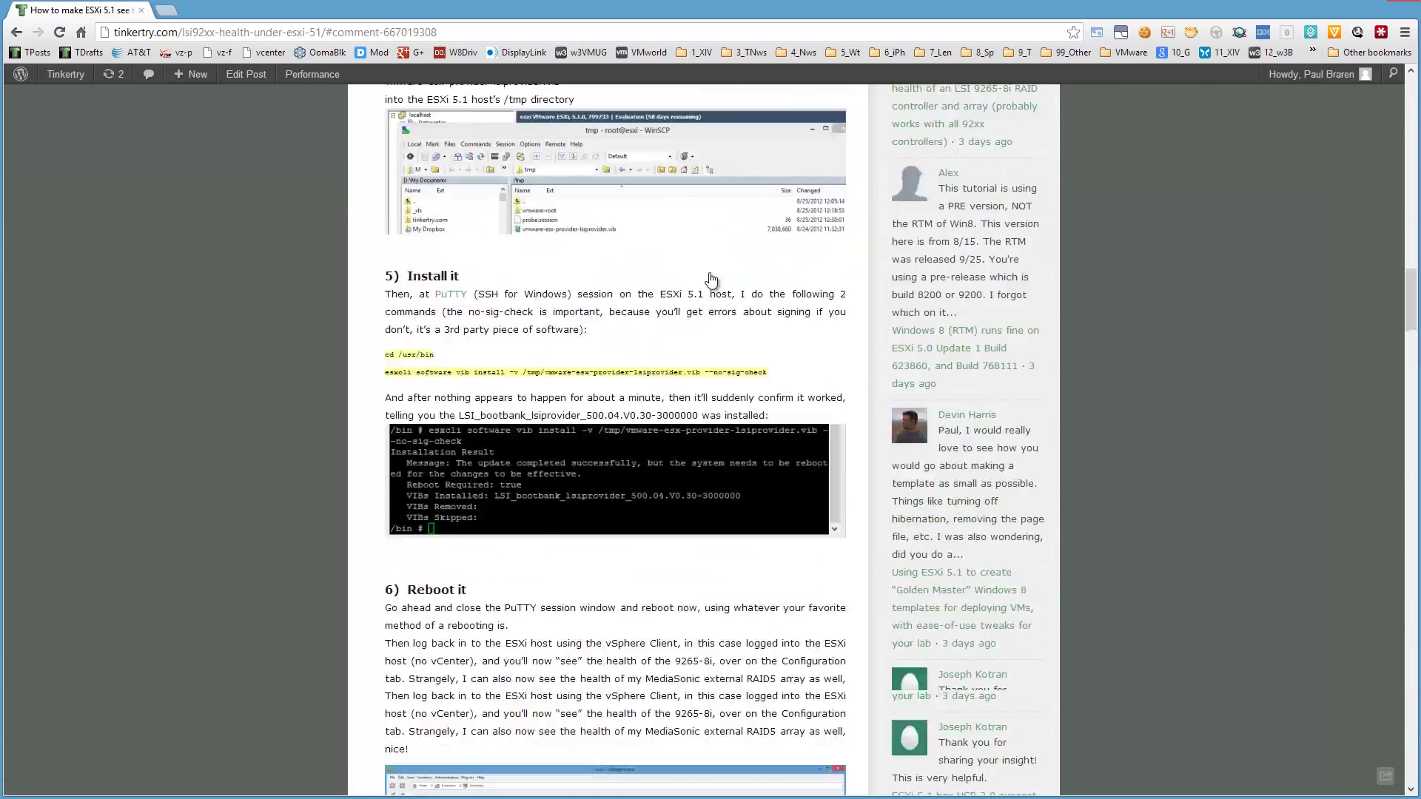
pyautogui.scroll(20, 709, 279)
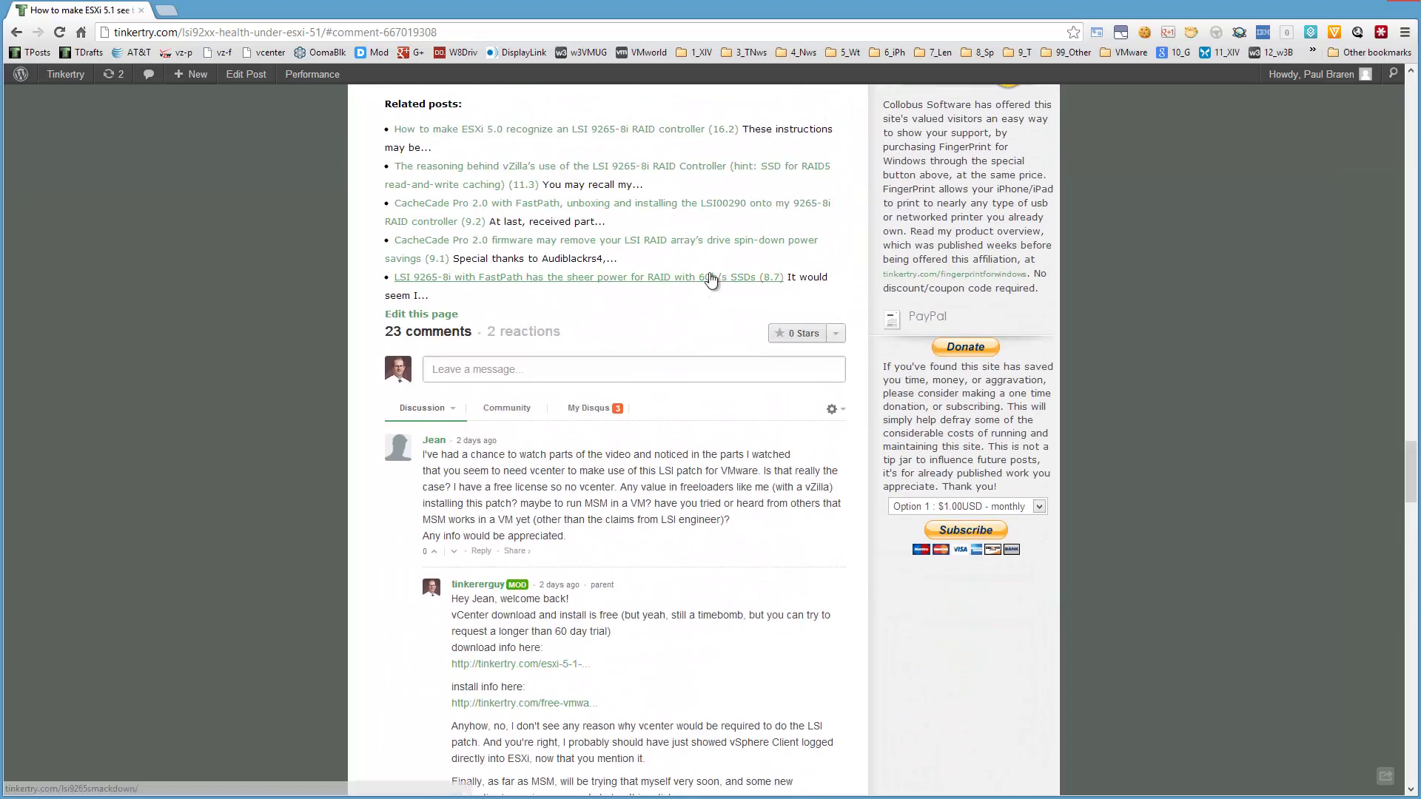
pyautogui.scroll(-5, 709, 278)
pyautogui.scroll(-8, 710, 273)
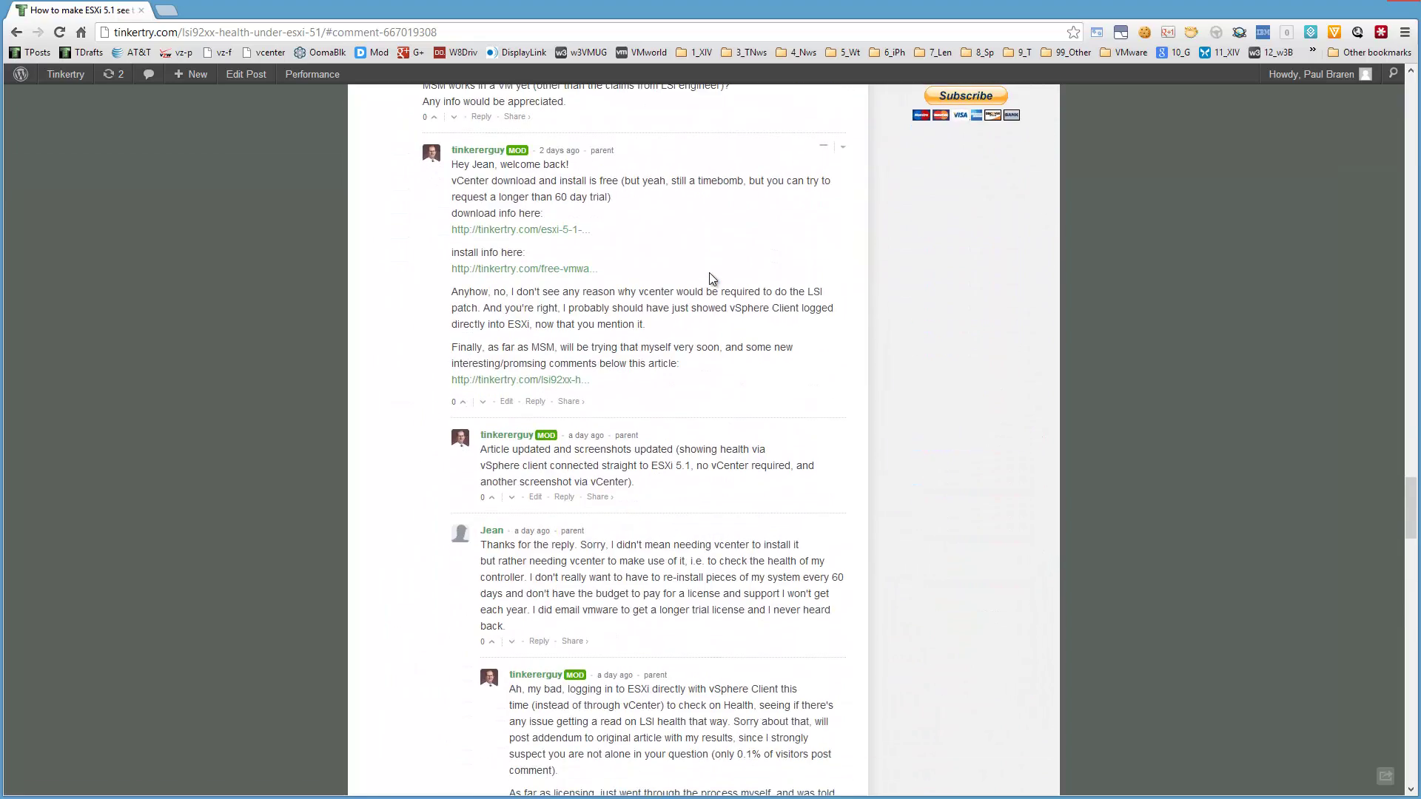
pyautogui.scroll(-5, 710, 273)
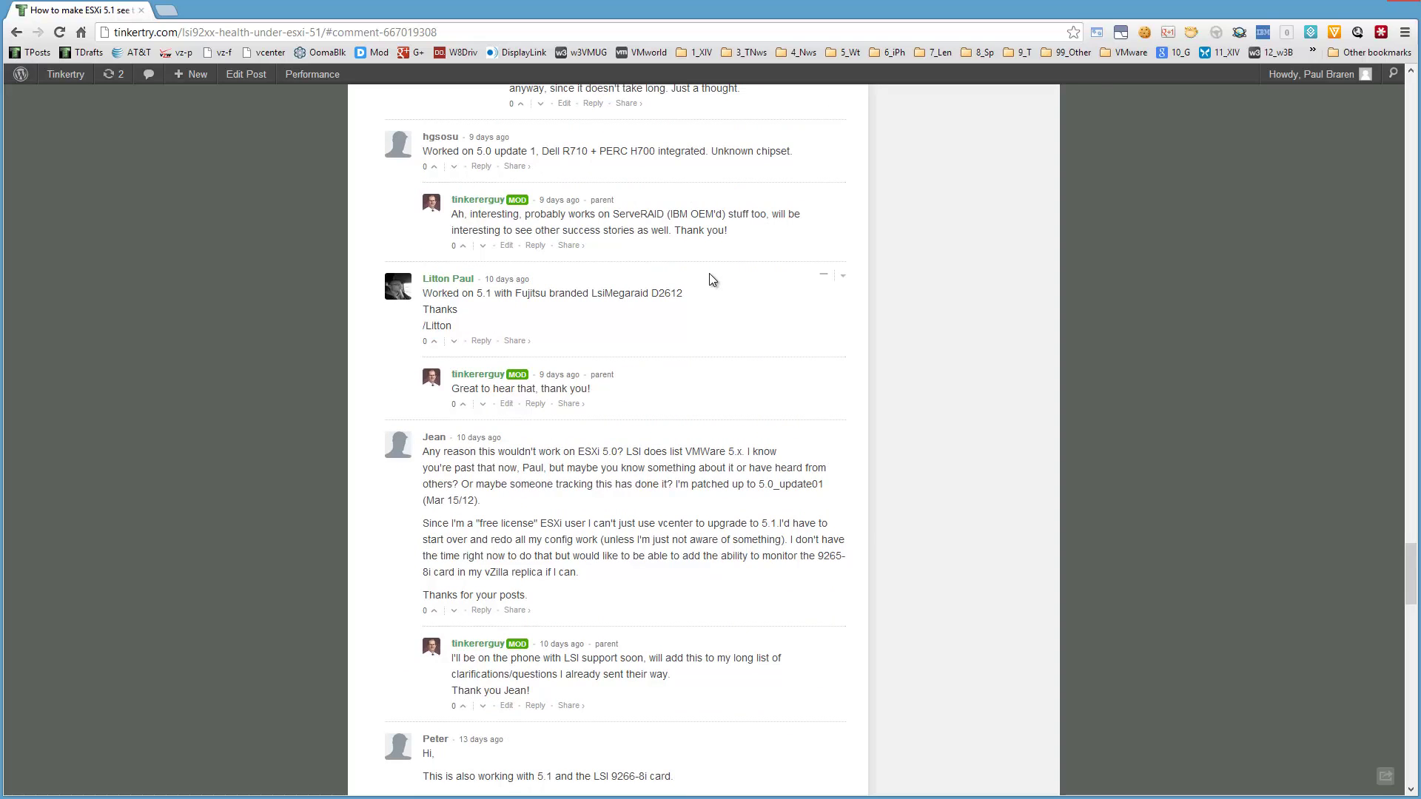
pyautogui.scroll(-7, 710, 278)
pyautogui.scroll(-1, 709, 279)
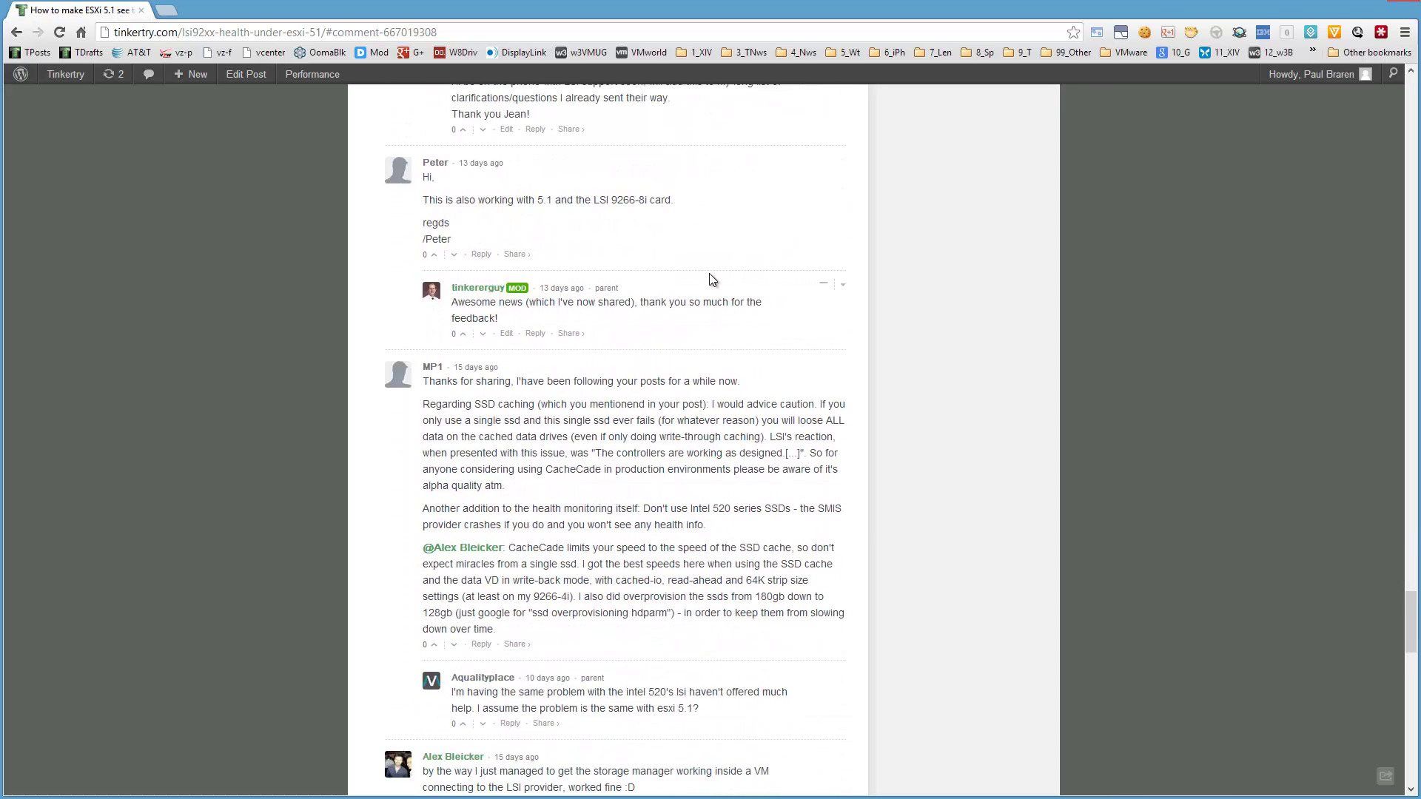
pyautogui.scroll(-9, 709, 279)
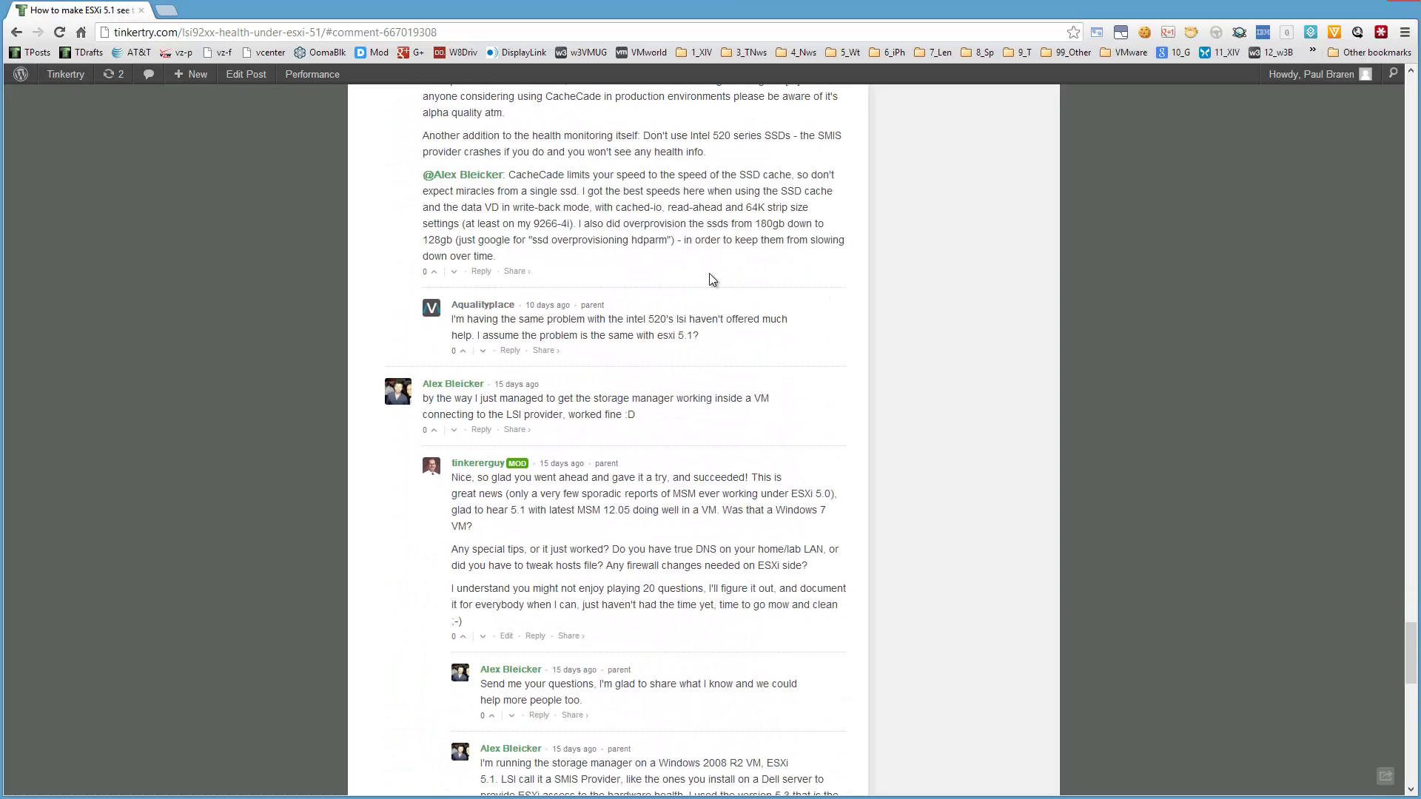
pyautogui.scroll(-2, 709, 274)
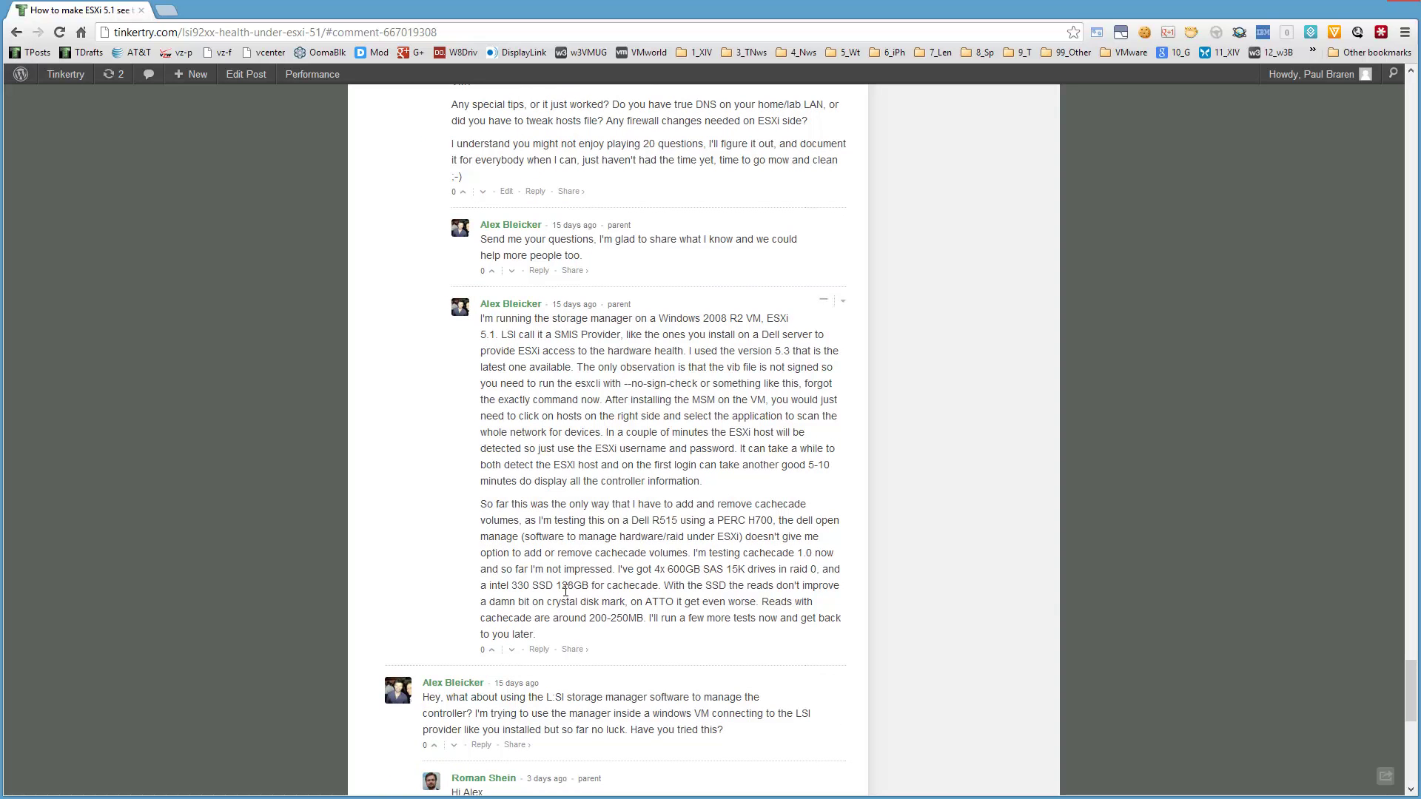
pyautogui.scroll(-10, 568, 598)
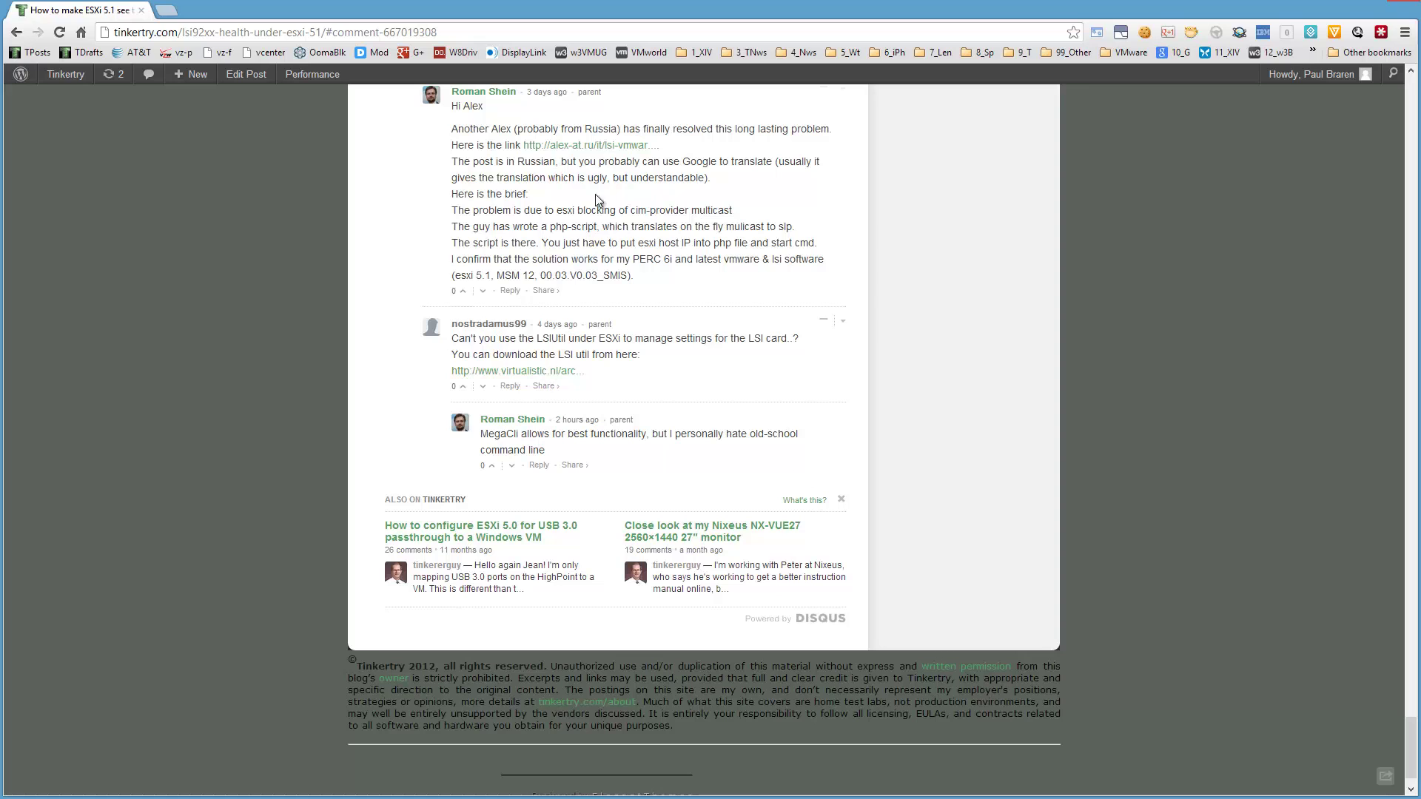
# Open the alex-at.ru post from the comment and reload it translated from Russian into English.
pyautogui.click(601, 146)
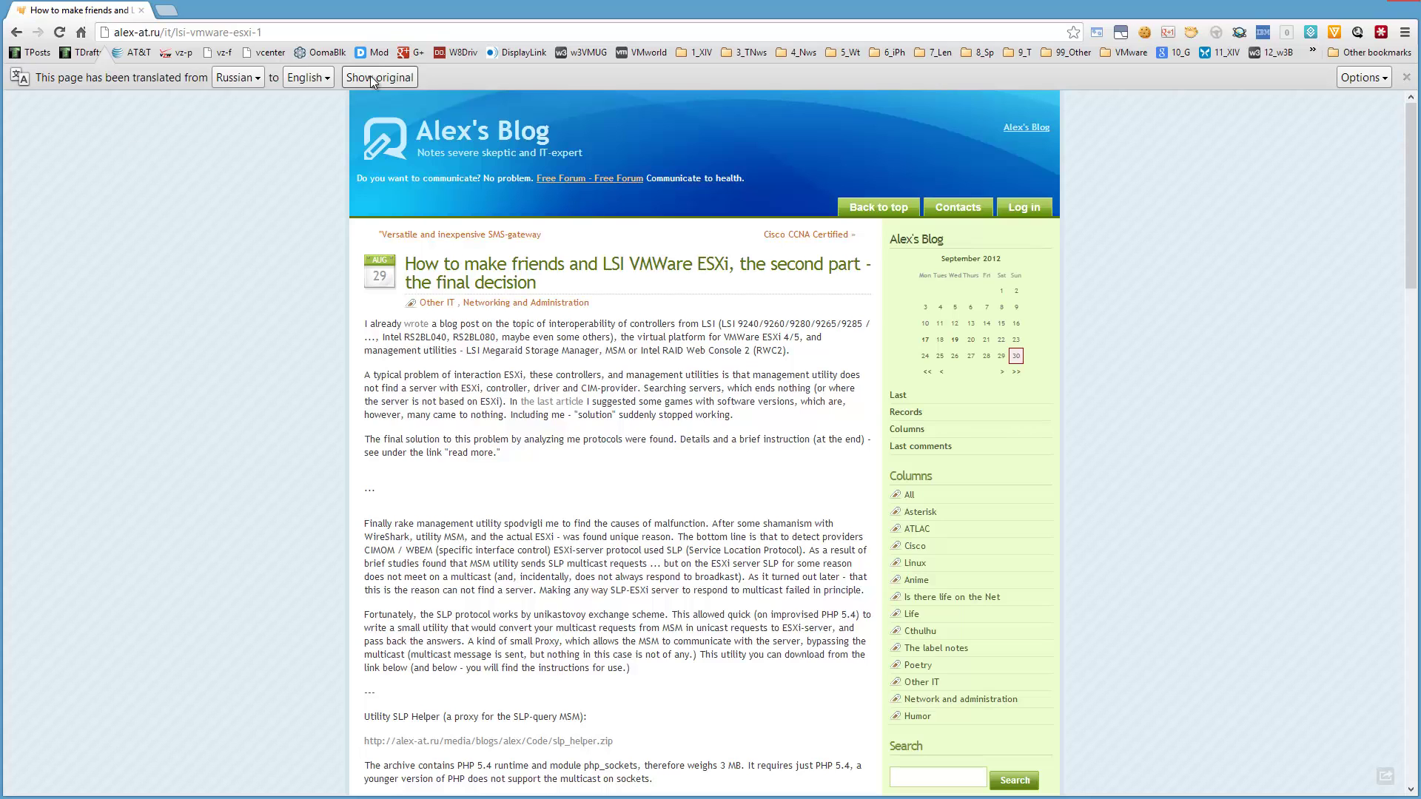
pyautogui.click(370, 74)
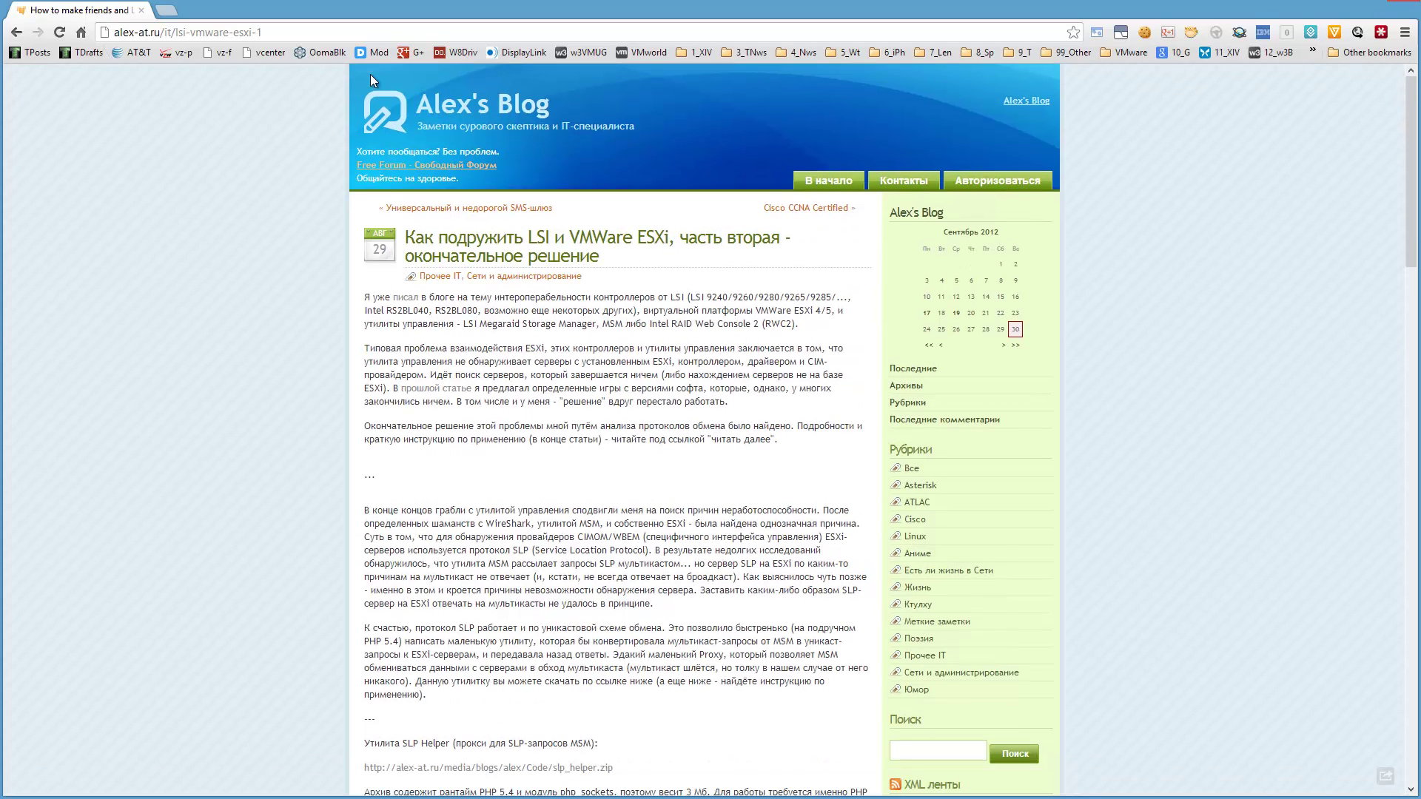
pyautogui.click(293, 33)
pyautogui.press('Return')
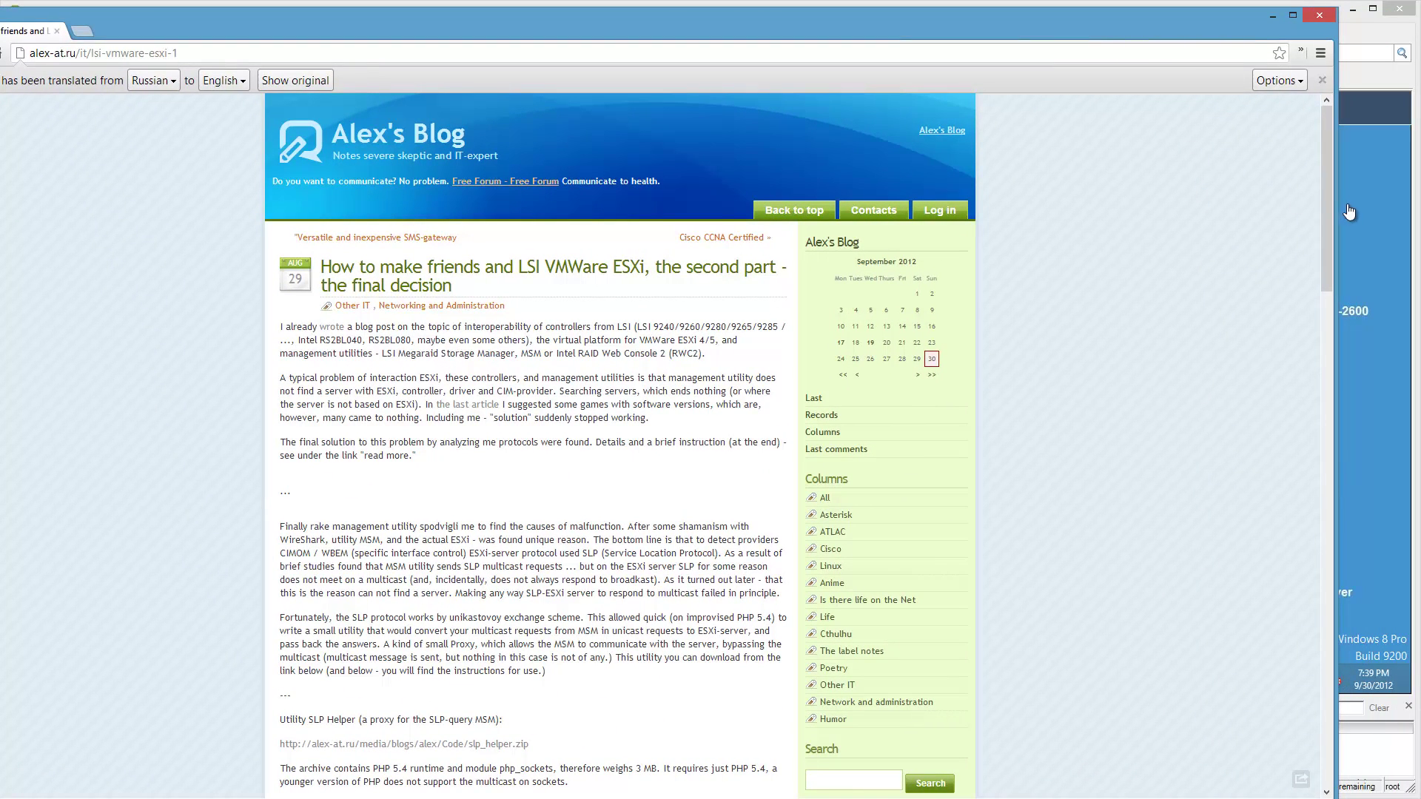
# Arrange the Chrome and vSphere Client windows side by side with the blog article in front.
pyautogui.moveTo(1337, 198); pyautogui.dragTo(476, 198)
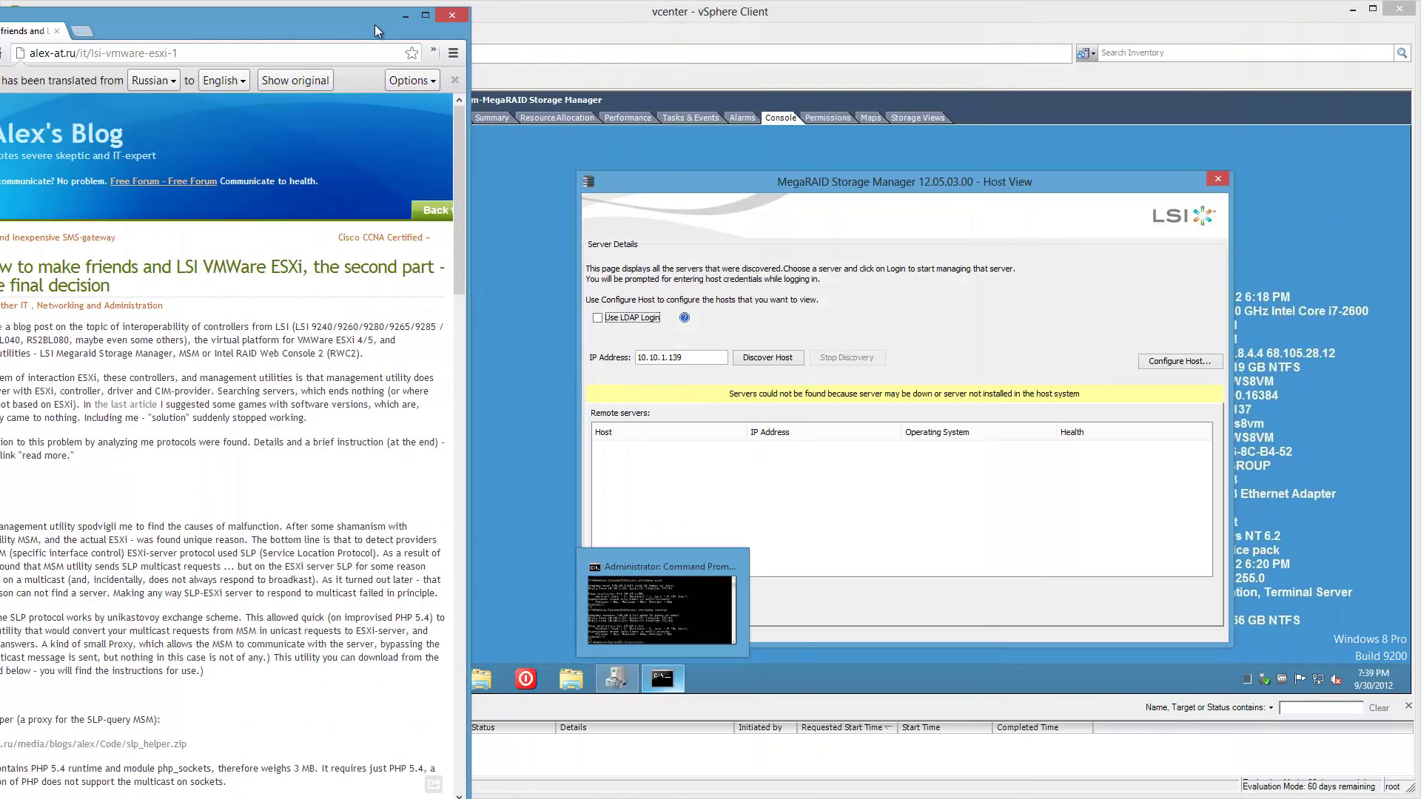
pyautogui.moveTo(437, 28)
pyautogui.mouseDown()
pyautogui.moveTo(469, 22)
pyautogui.moveTo(457, 17)
pyautogui.mouseUp()
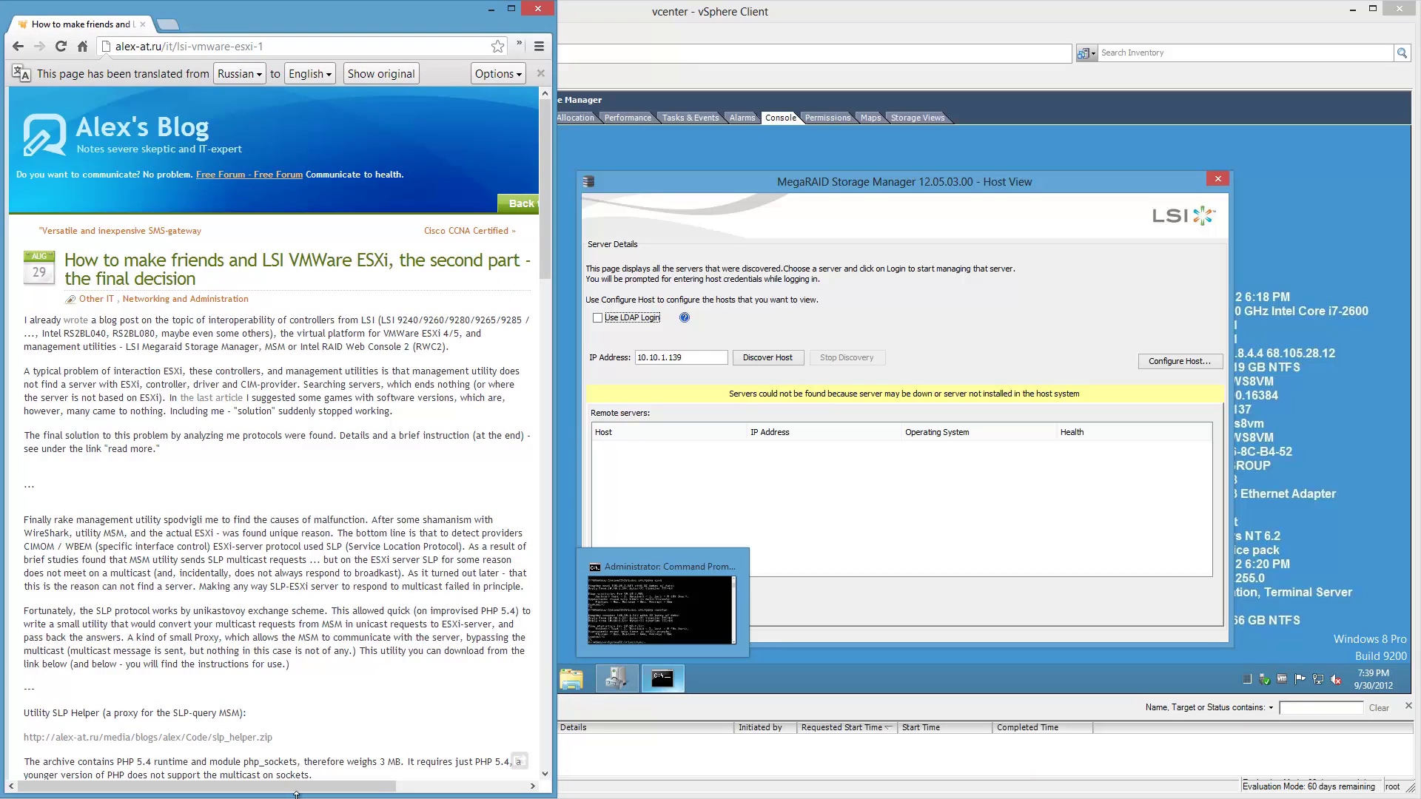
pyautogui.moveTo(647, 20); pyautogui.dragTo(817, 23)
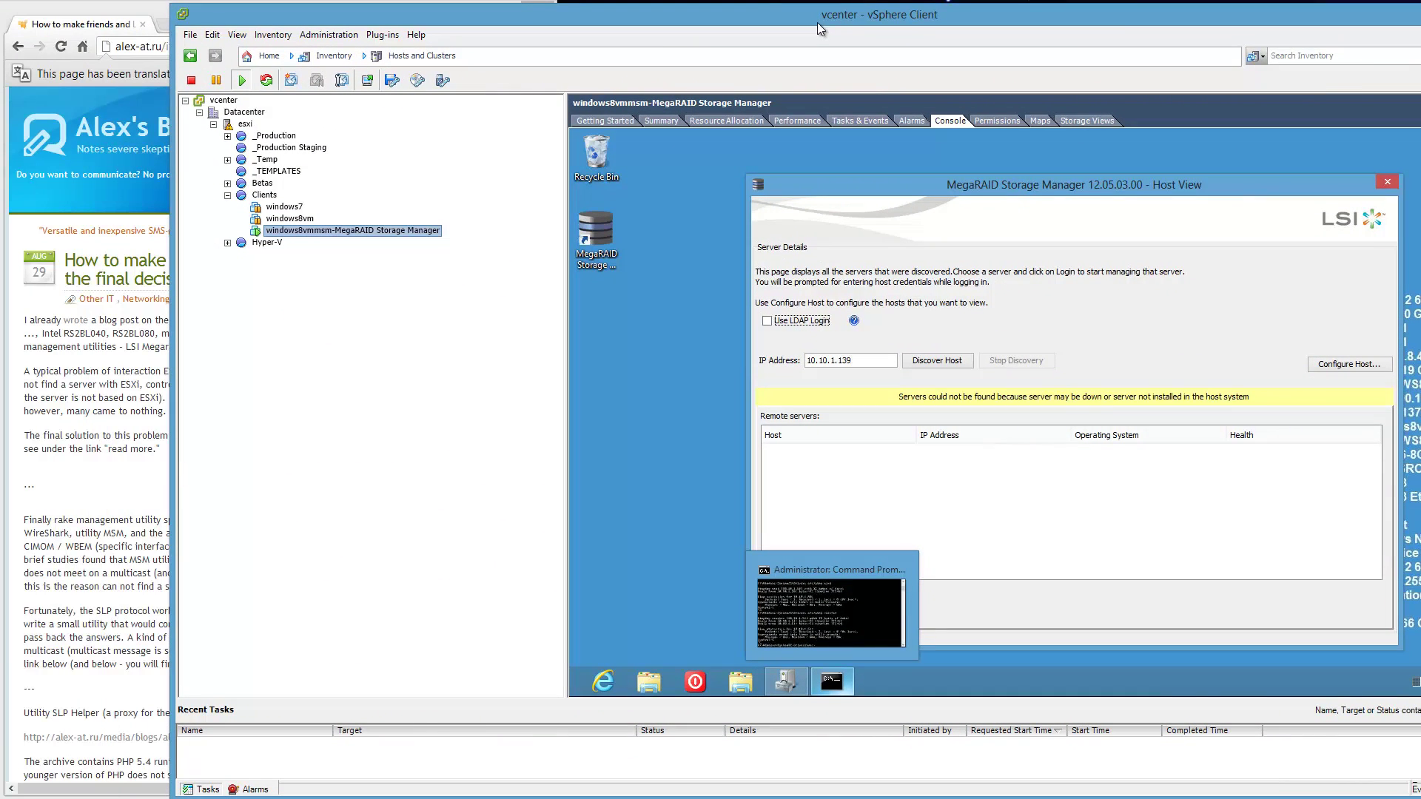
pyautogui.click(167, 15)
# Read through the translated article and bring up the menu for its 'the last article' link.
pyautogui.scroll(-5, 311, 401)
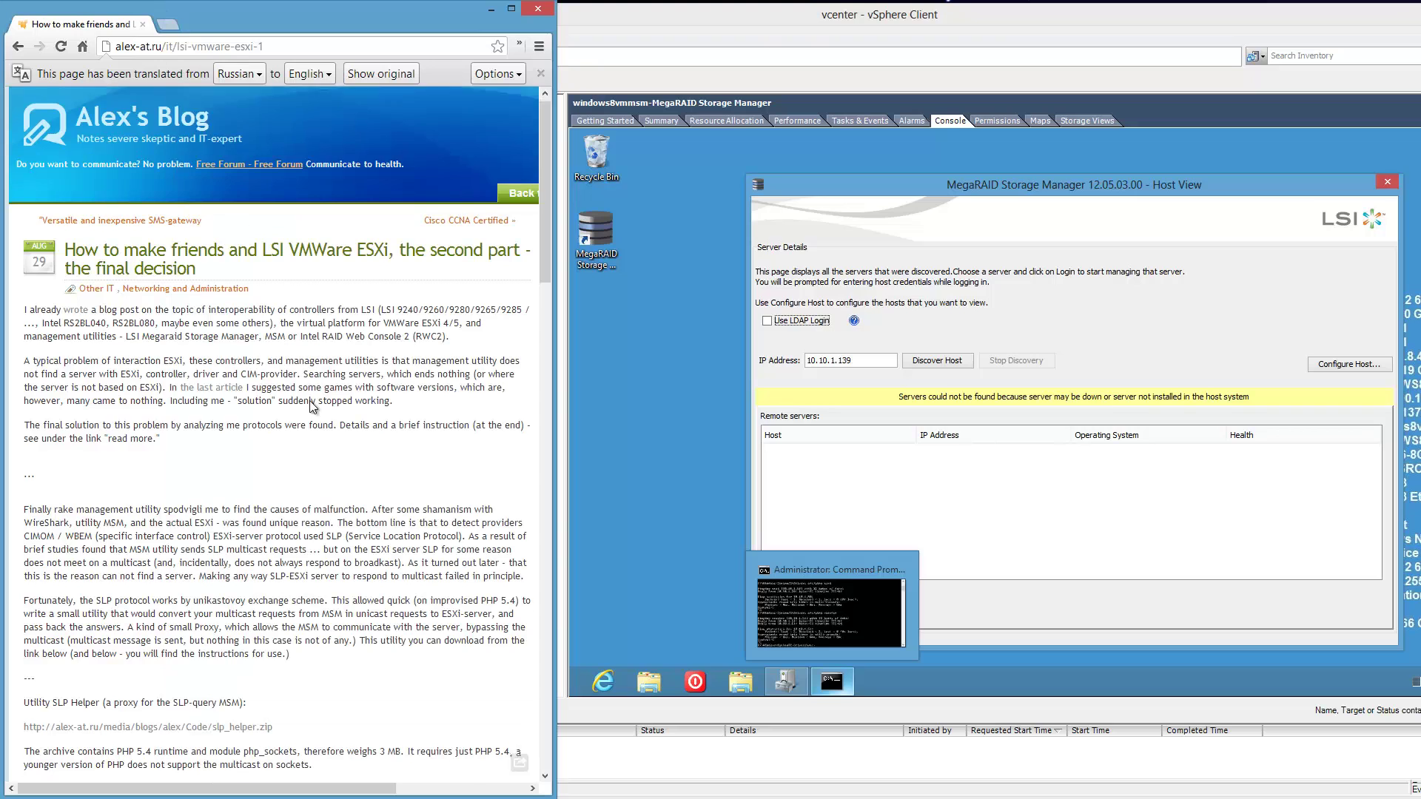
pyautogui.moveTo(310, 400)
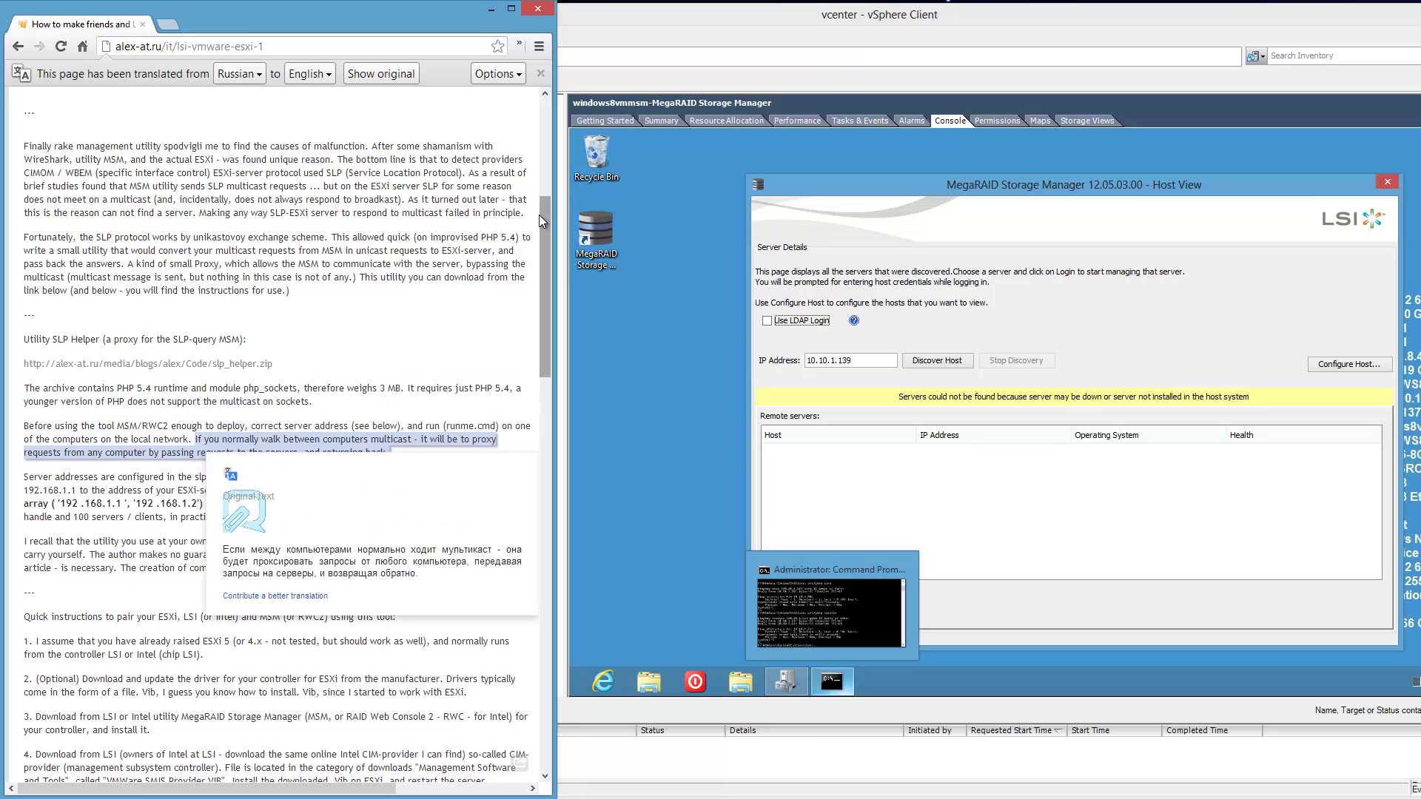
pyautogui.moveTo(539, 215); pyautogui.dragTo(549, 157)
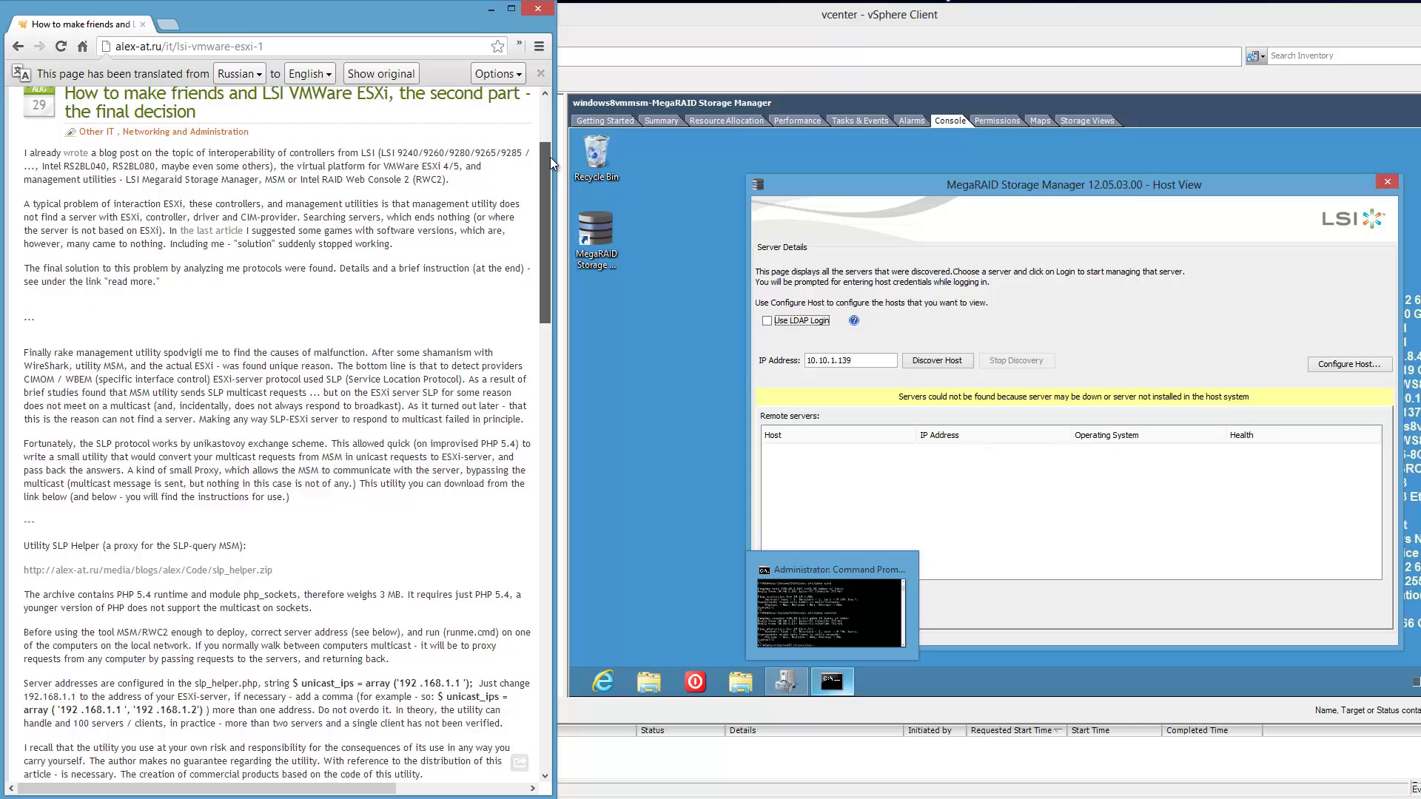
pyautogui.moveTo(549, 157); pyautogui.dragTo(512, 146)
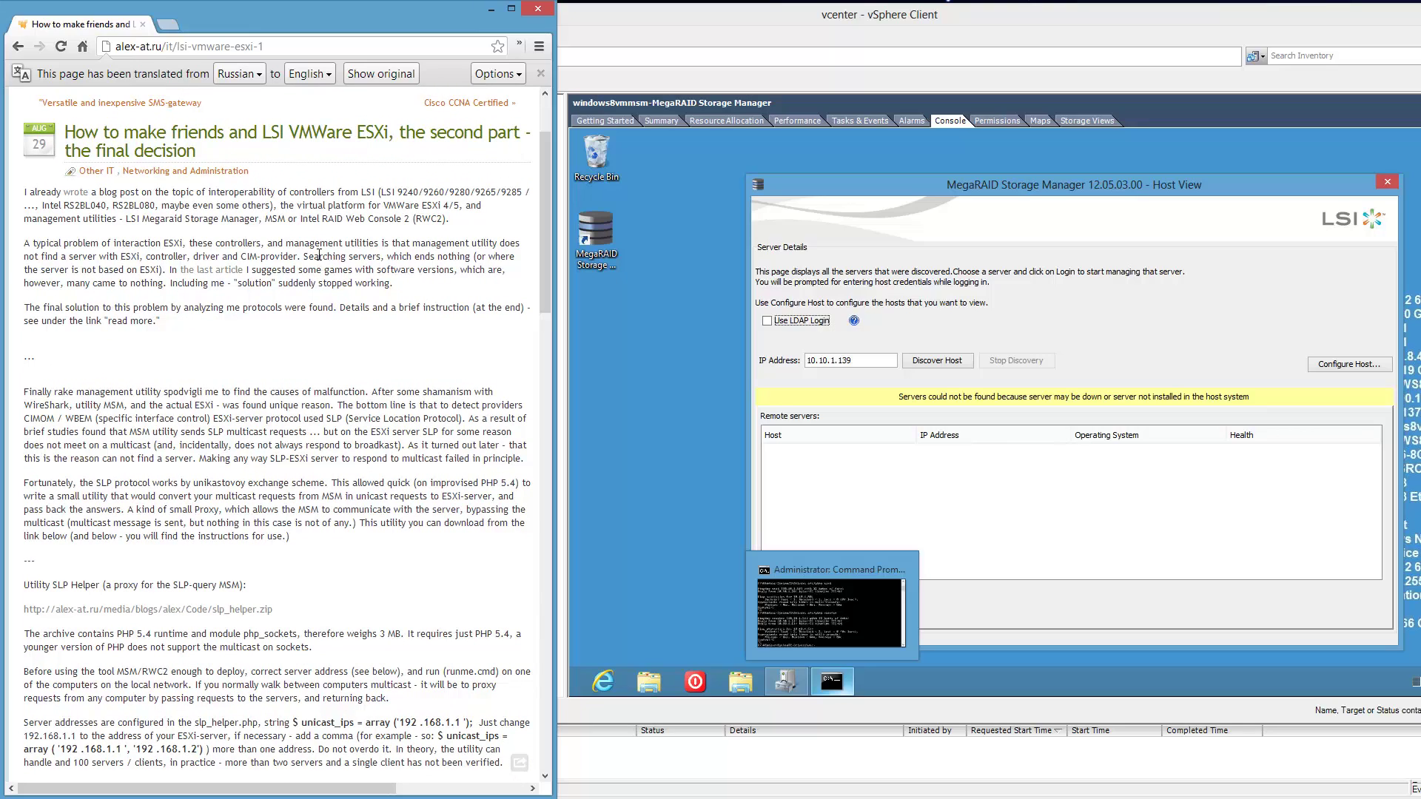
pyautogui.moveTo(305, 256); pyautogui.dragTo(413, 260)
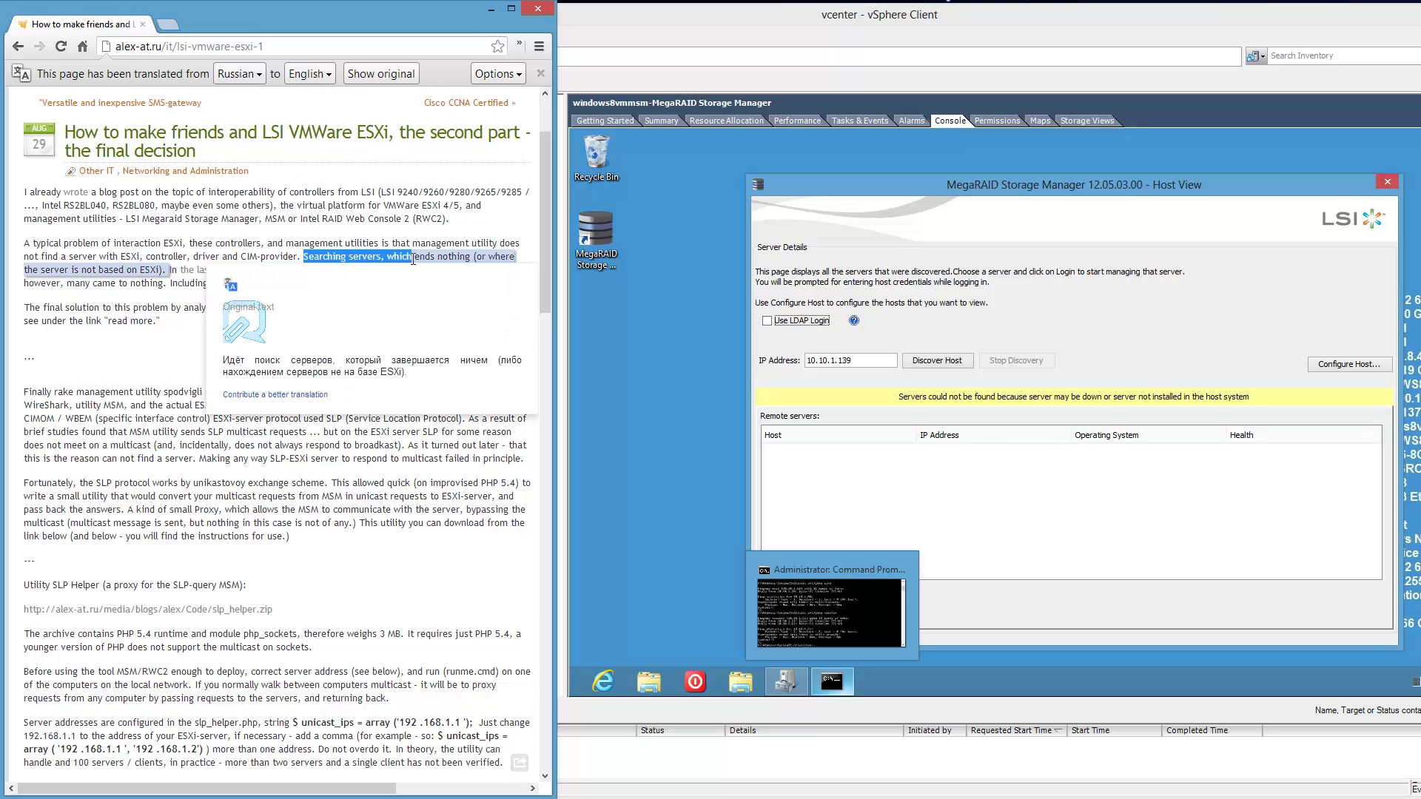
pyautogui.click(149, 266)
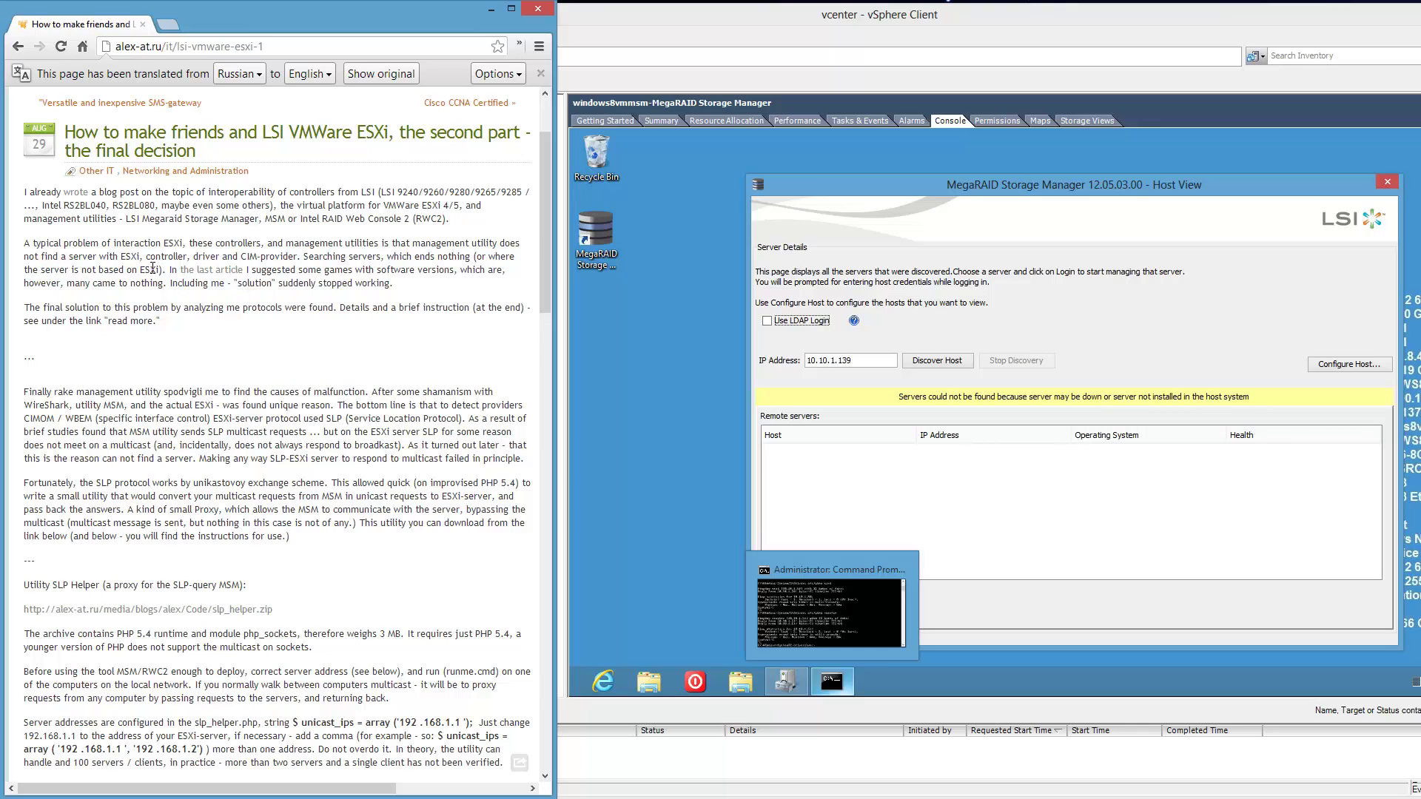
pyautogui.rightClick(222, 271)
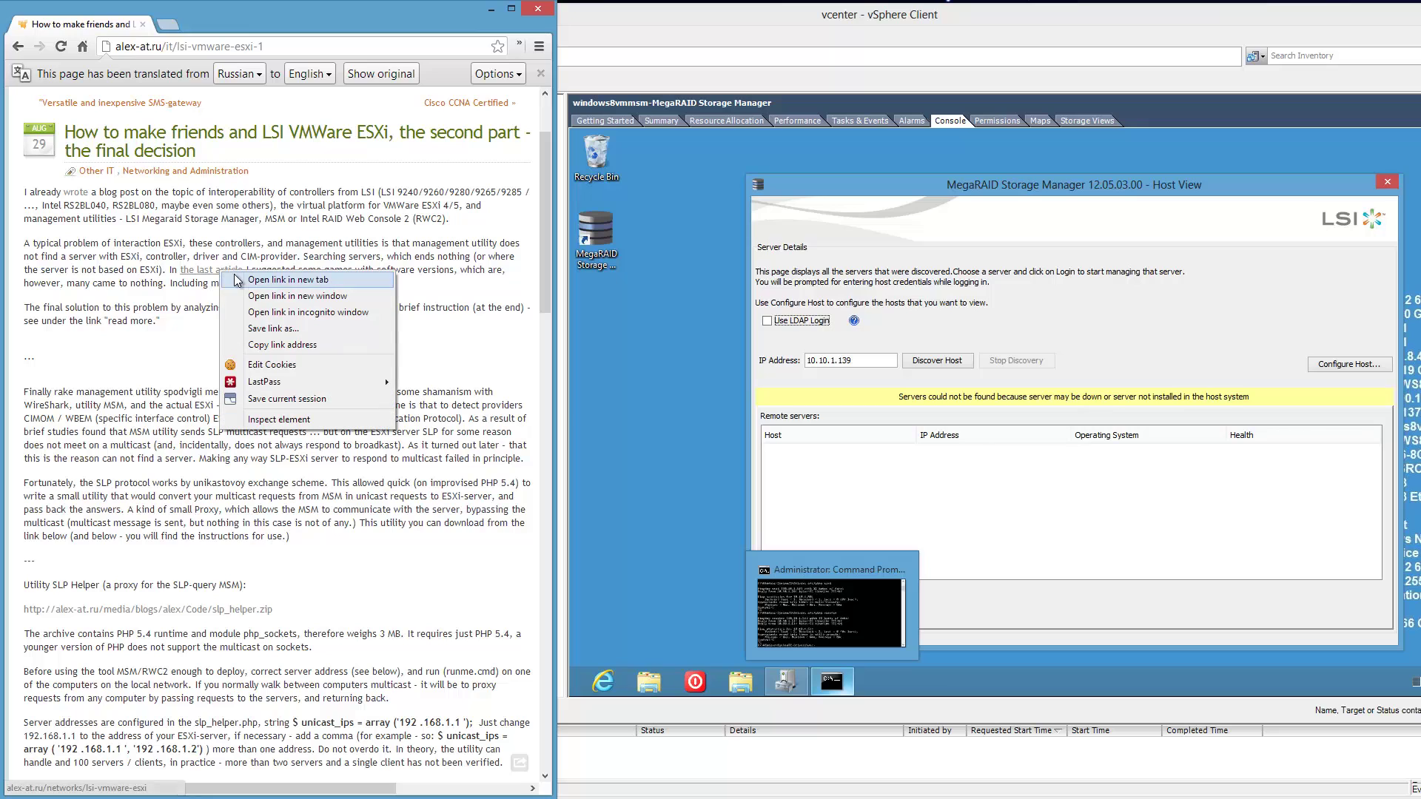
# Open the earlier vmware-lsi article in a new tab and skim it.
pyautogui.click(237, 281)
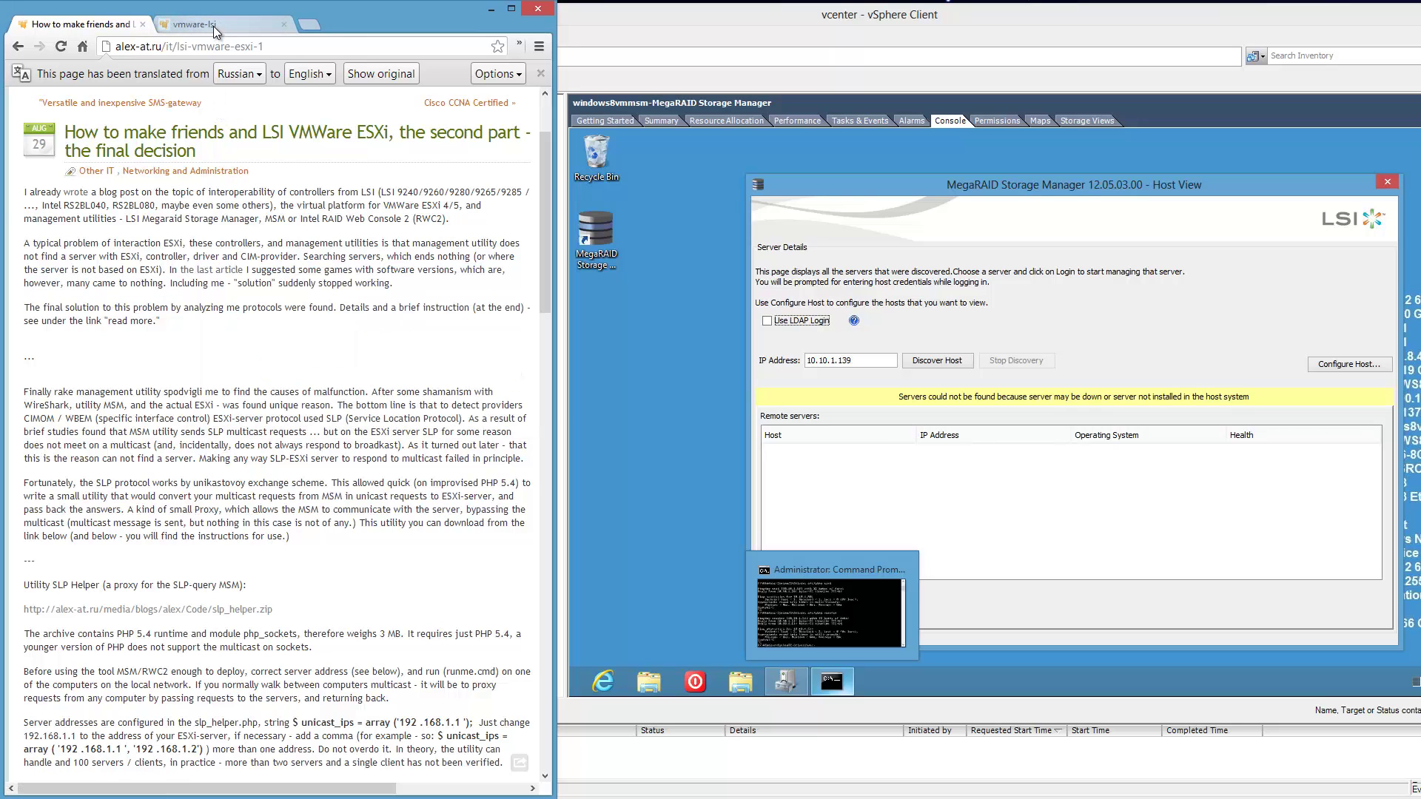
pyautogui.click(214, 27)
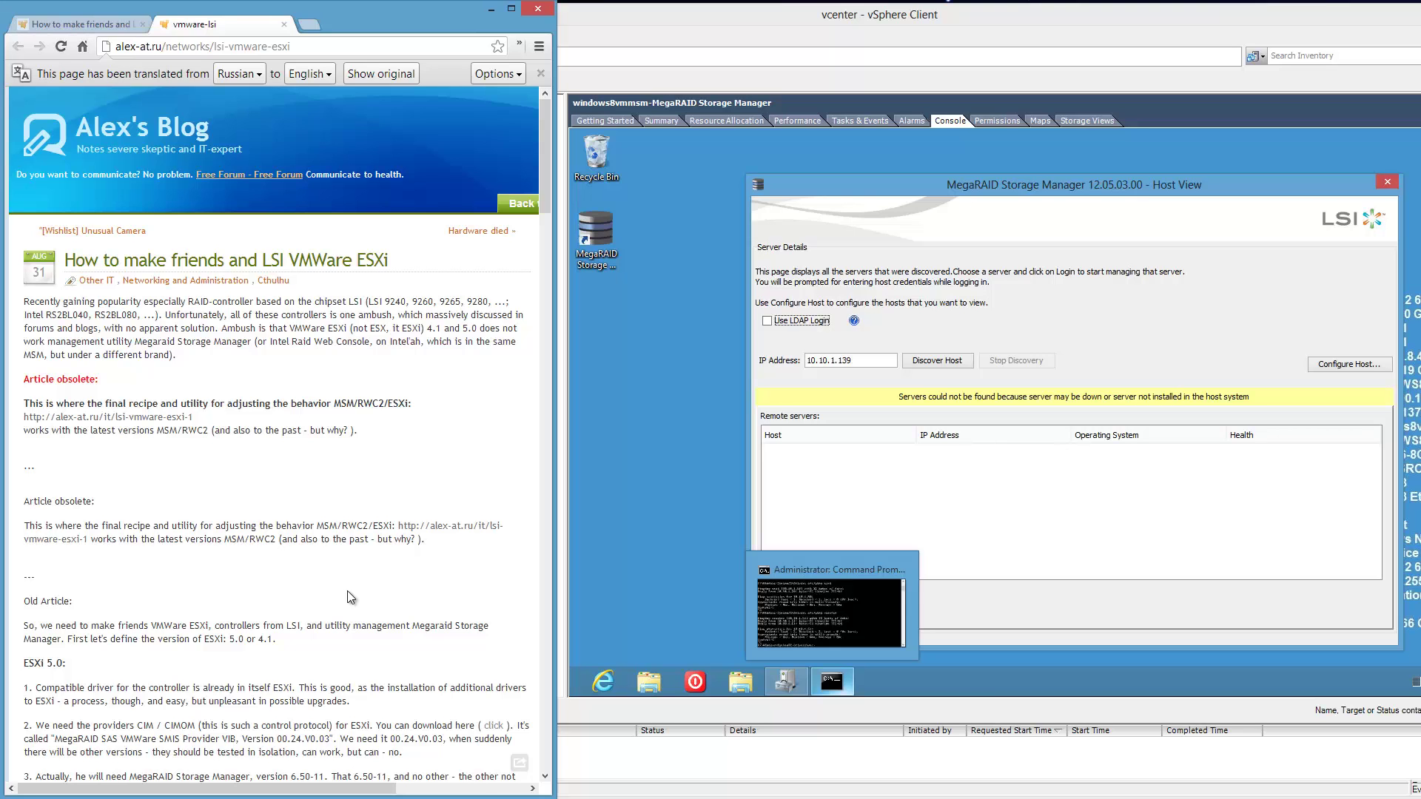
pyautogui.scroll(-4, 348, 590)
pyautogui.moveTo(351, 588)
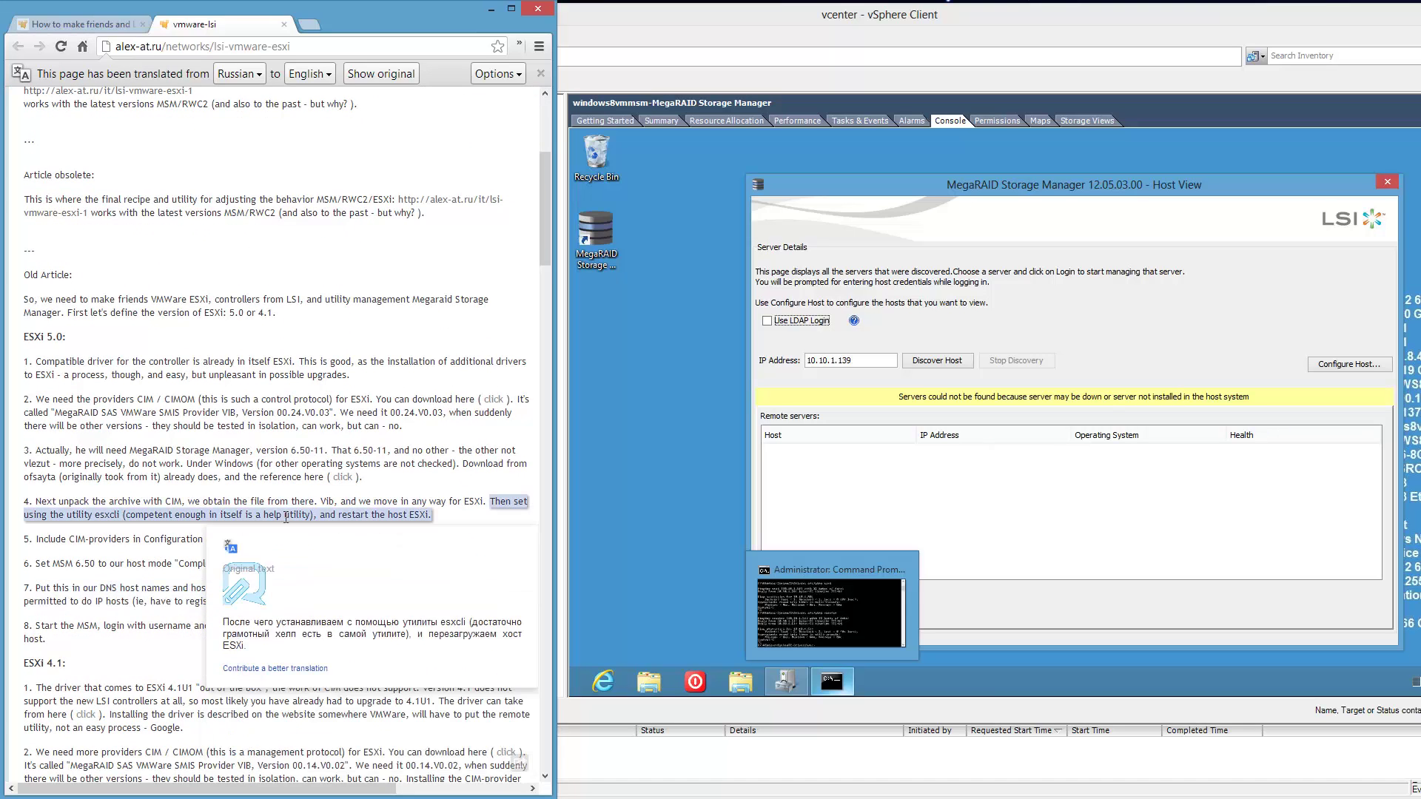
pyautogui.scroll(4, 286, 517)
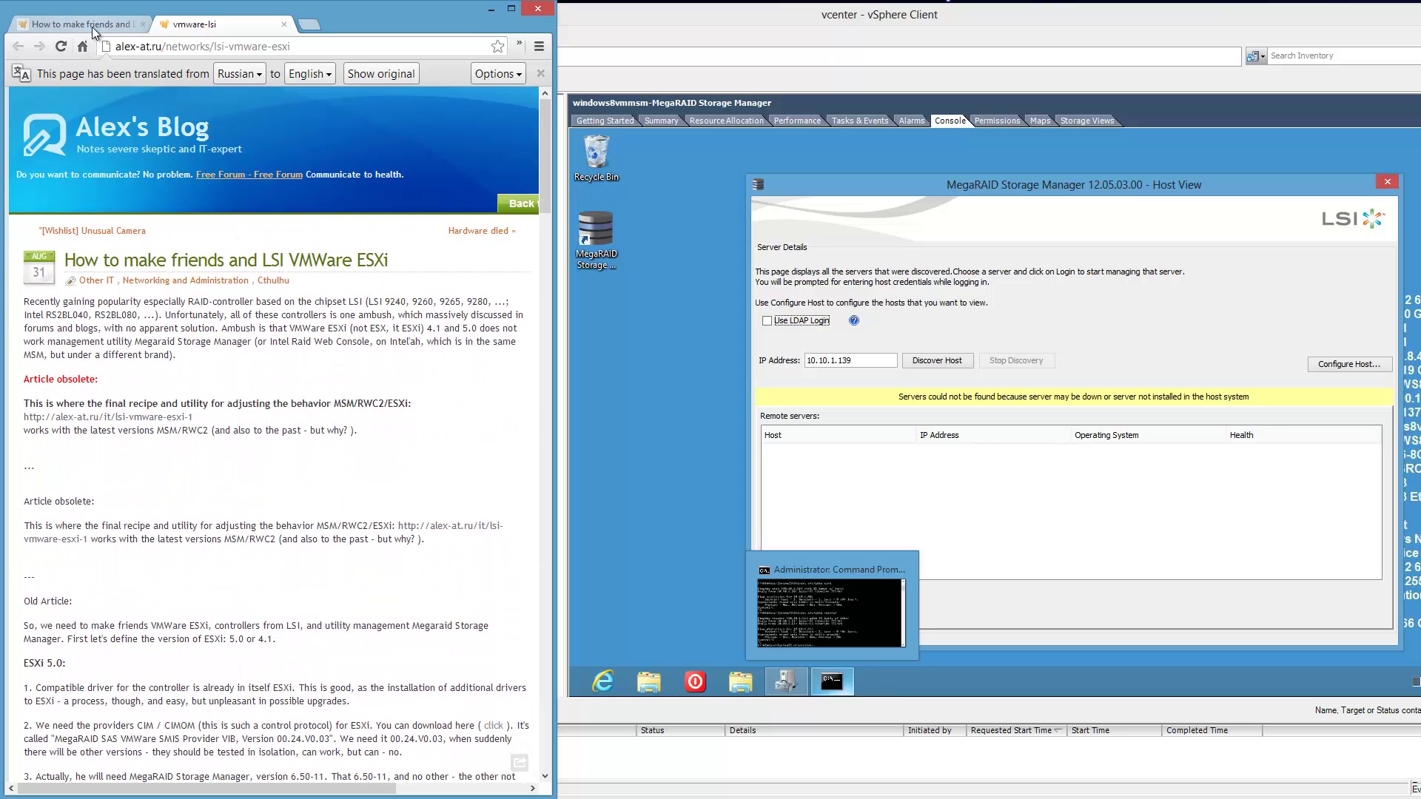
# Return to the second-part article and scroll down to its Quick instructions.
pyautogui.click(91, 27)
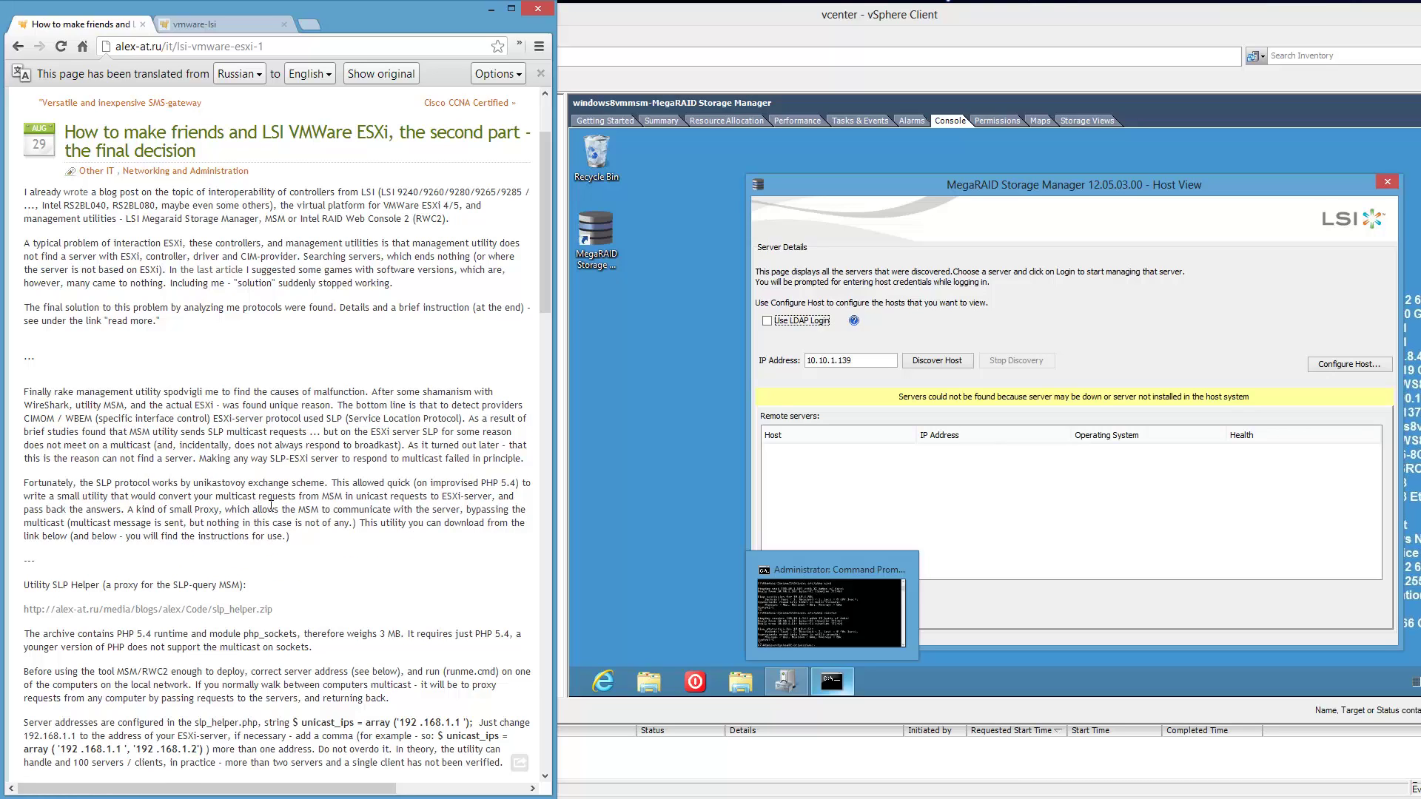
pyautogui.moveTo(296, 509)
pyautogui.scroll(-3, 94, 544)
pyautogui.scroll(-7, 102, 538)
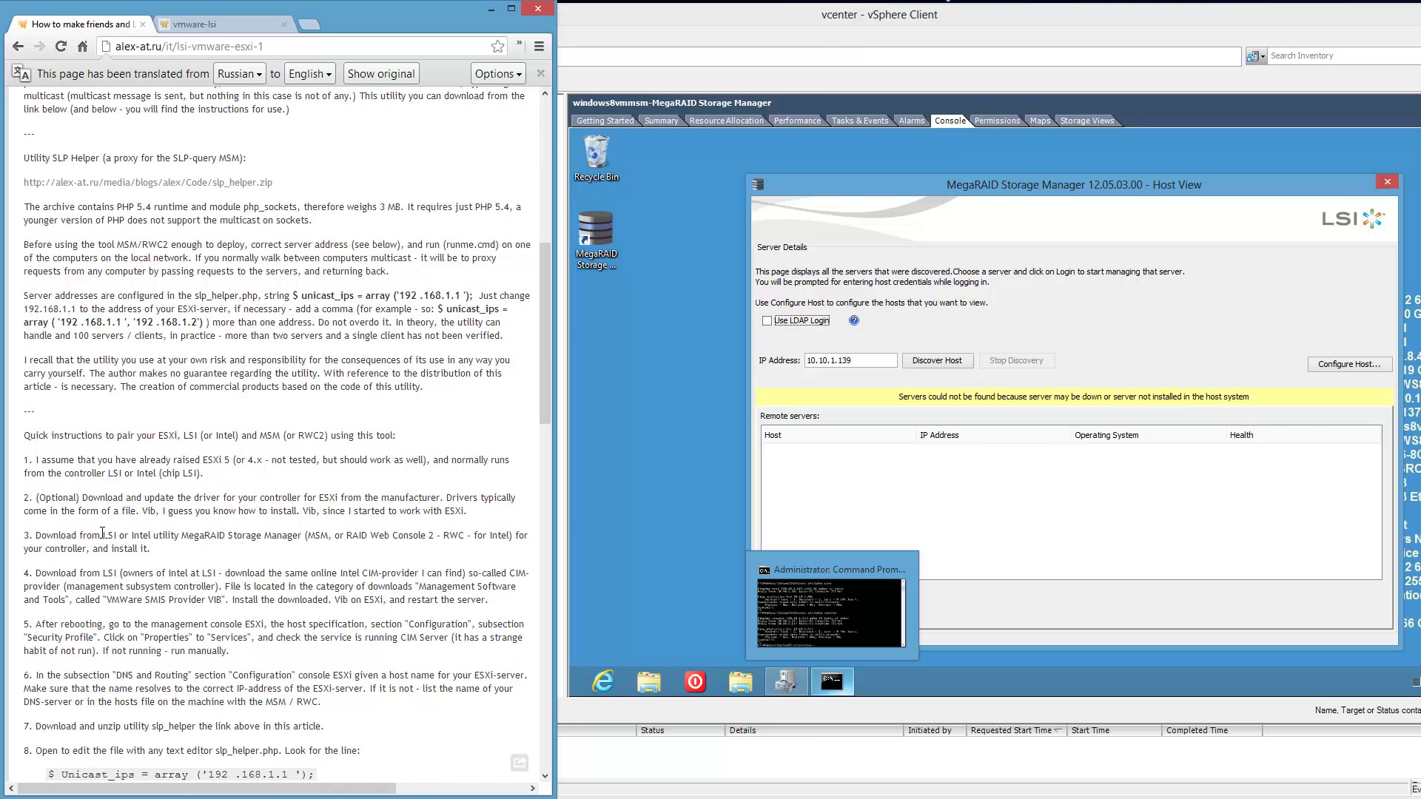
pyautogui.moveTo(102, 534)
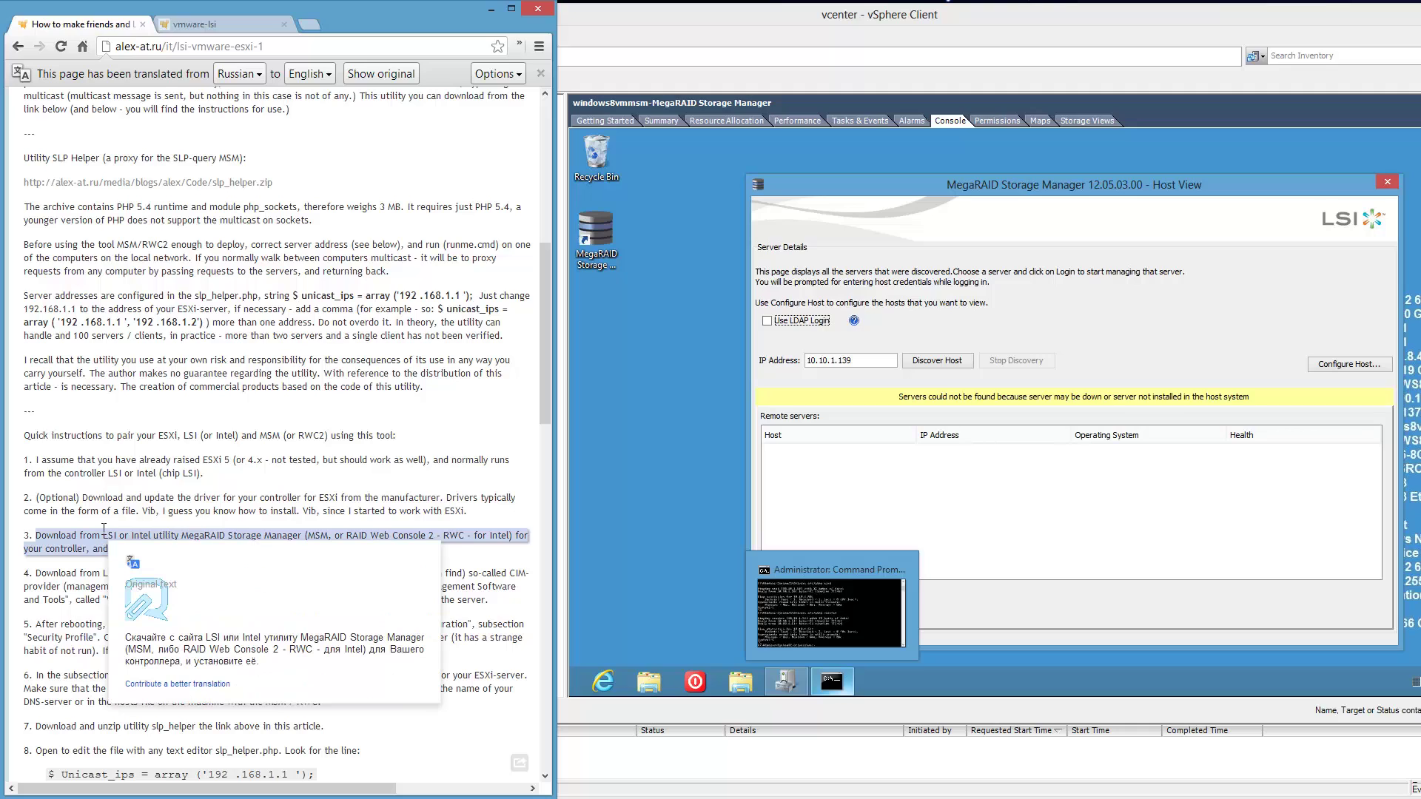
# Save slp_helper.zip from the blog link into the Utility SLP Helper folder.
pyautogui.rightClick(158, 185)
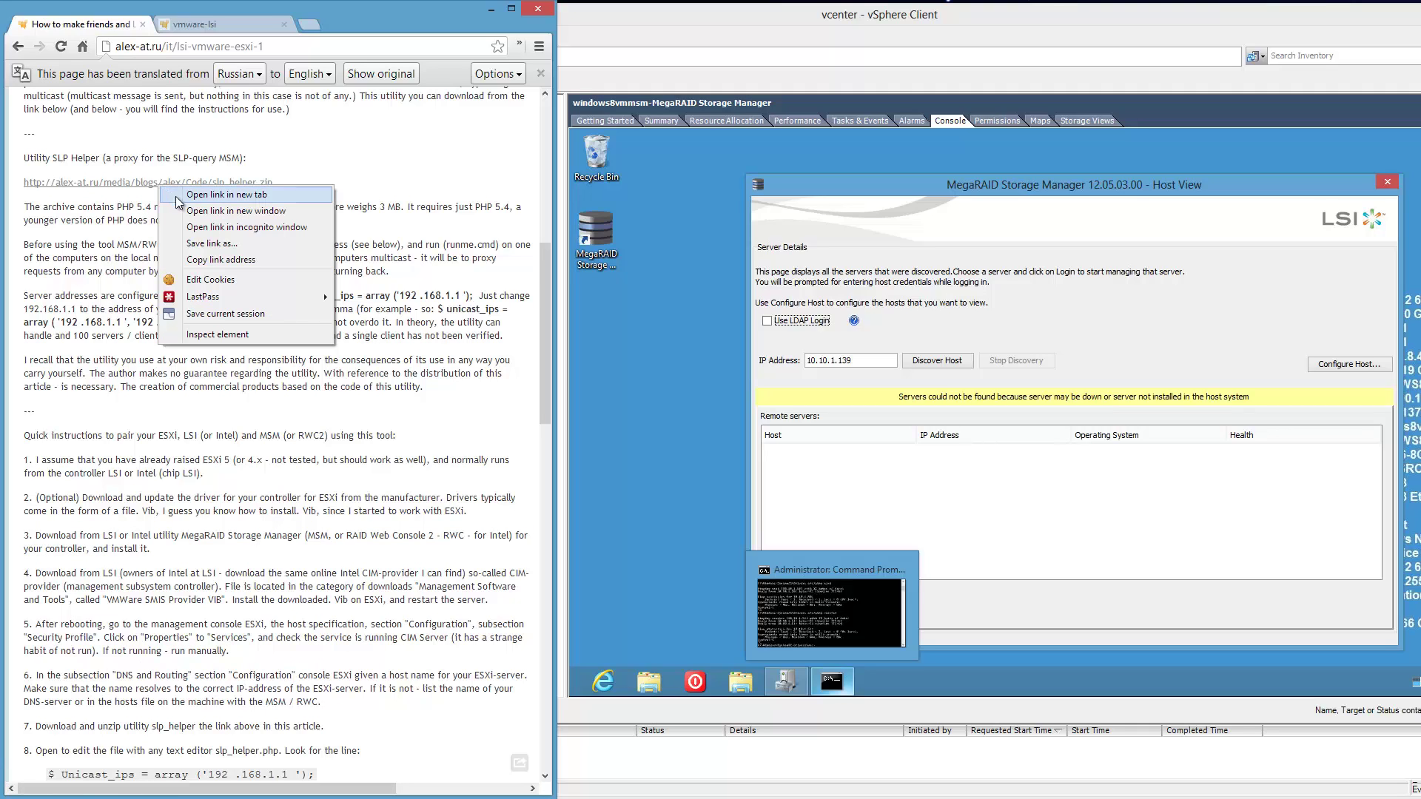
pyautogui.click(222, 259)
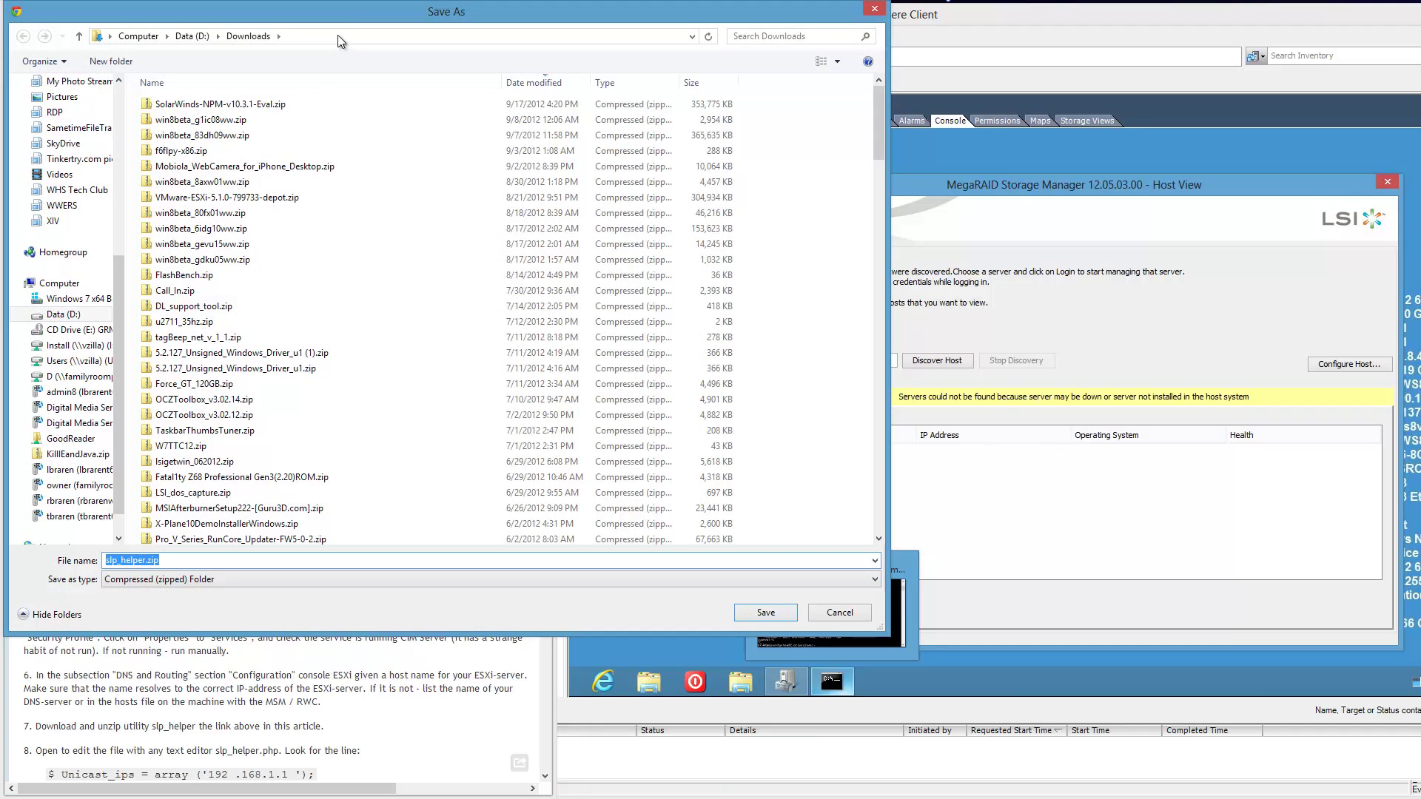
pyautogui.moveTo(340, 17); pyautogui.dragTo(0, 400)
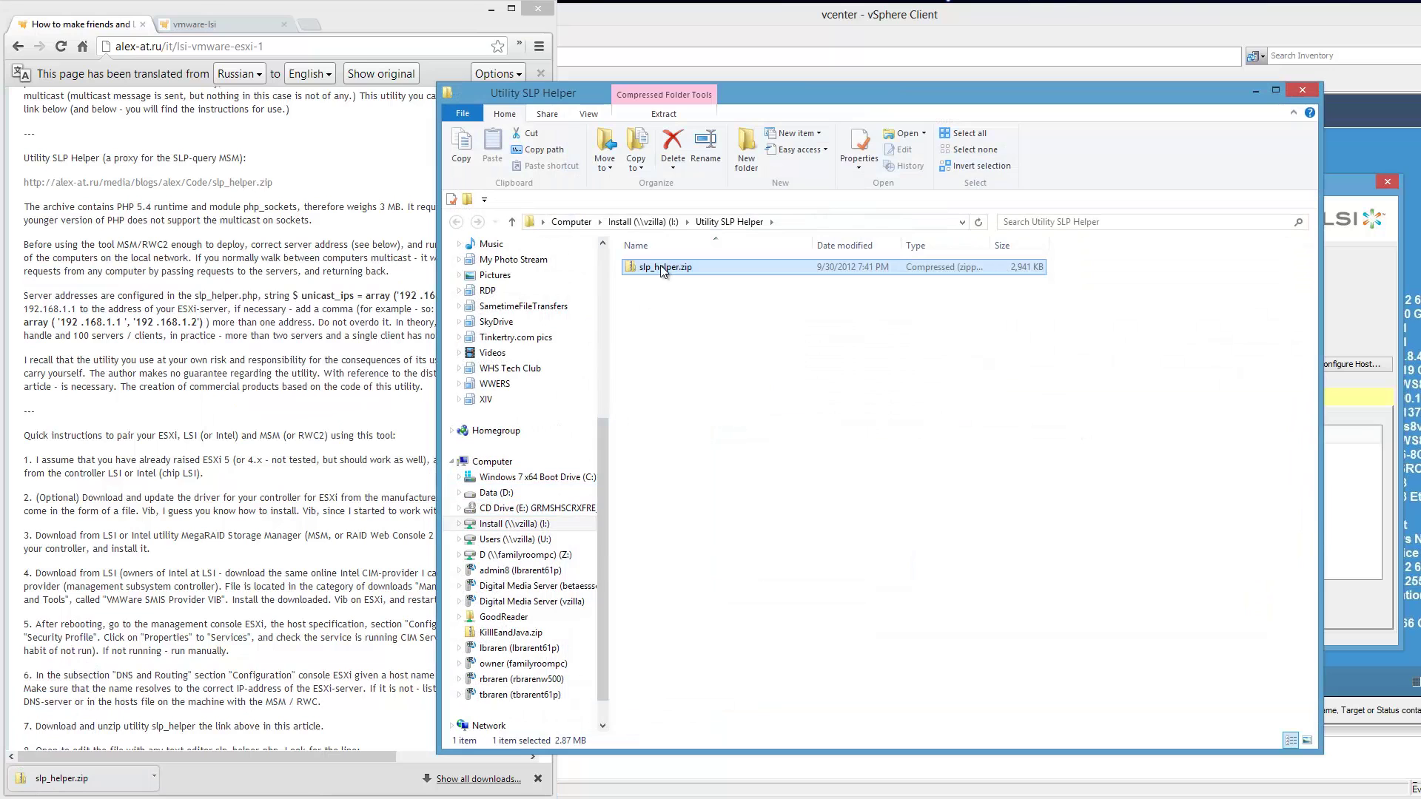
# Check the downloaded slp_helper.zip in Explorer, close the folder, and return to the vSphere console.
pyautogui.rightClick(673, 272)
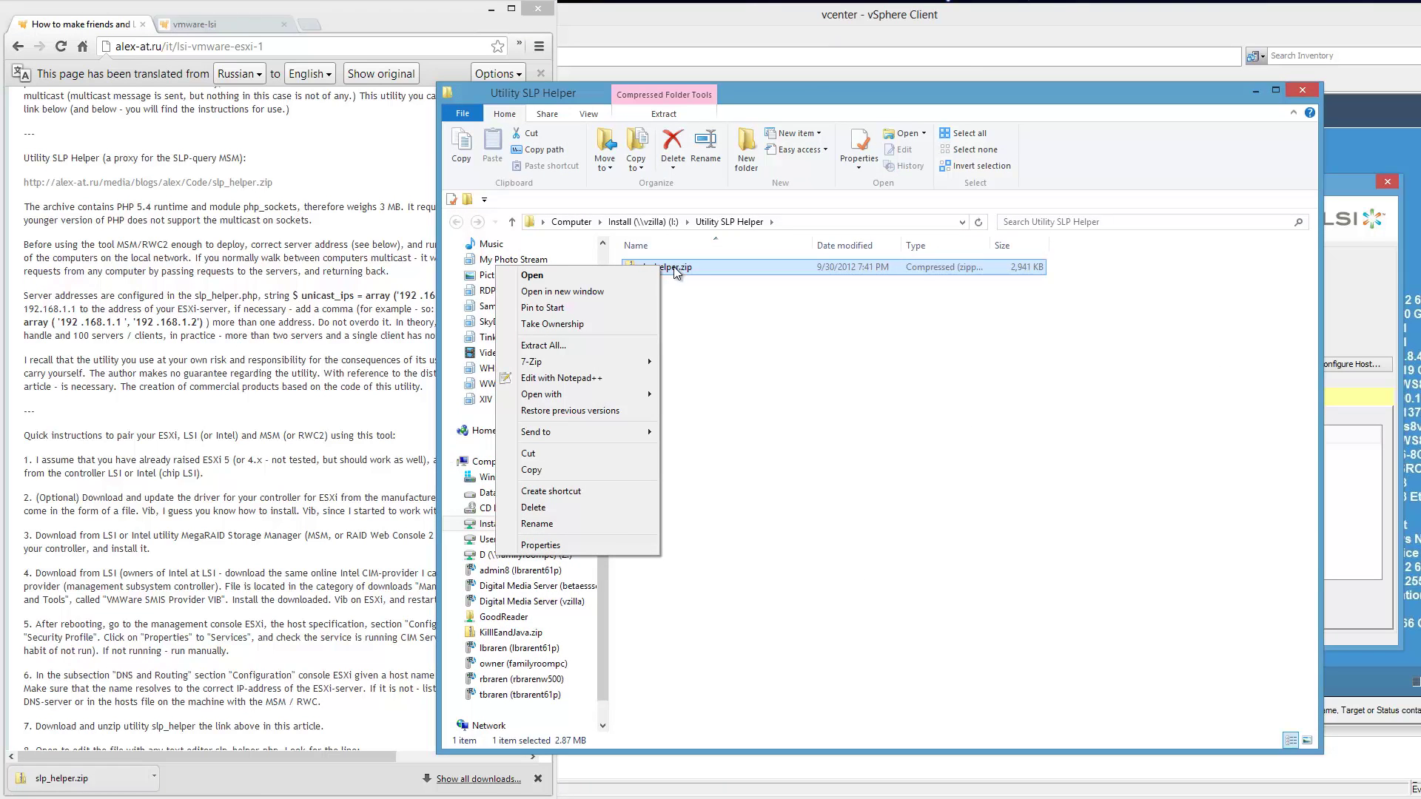
pyautogui.click(844, 99)
pyautogui.moveTo(844, 99); pyautogui.dragTo(409, 100)
pyautogui.click(819, 90)
pyautogui.moveTo(832, 681)
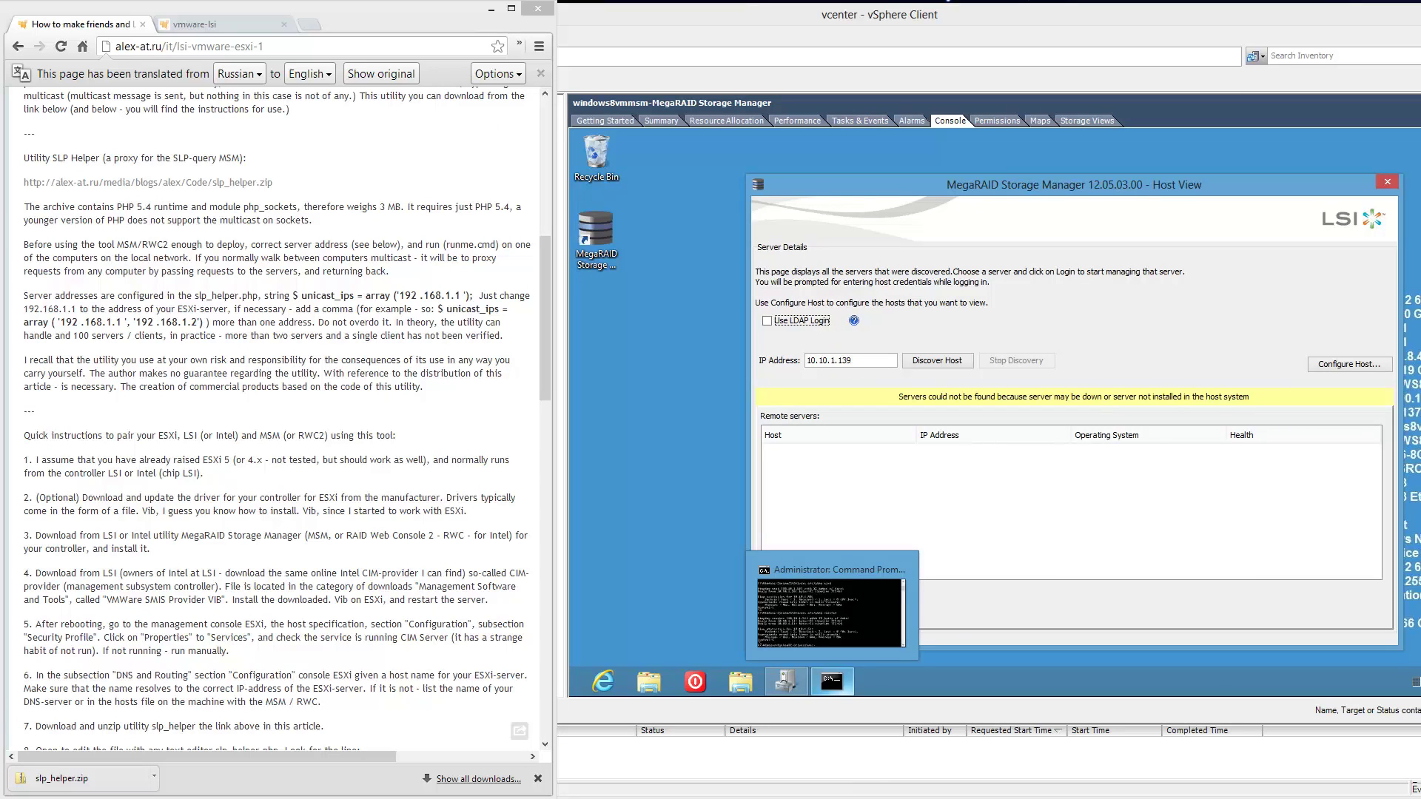
pyautogui.click(690, 350)
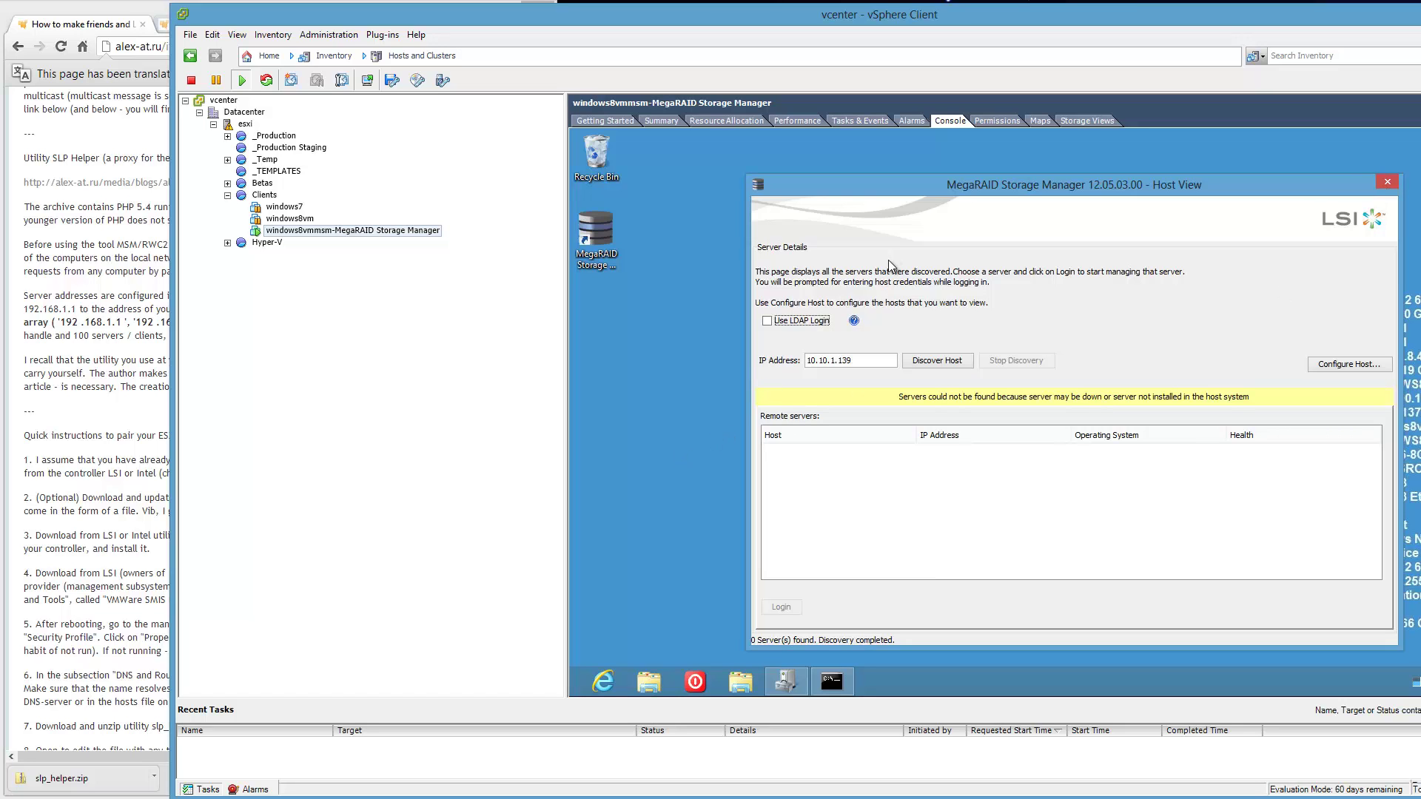
# Reboot the Windows 8 VM with the Poweroff utility's Reboot option.
pyautogui.moveTo(907, 190)
pyautogui.mouseDown()
pyautogui.moveTo(681, 189)
pyautogui.moveTo(914, 208)
pyautogui.moveTo(907, 177)
pyautogui.mouseUp()
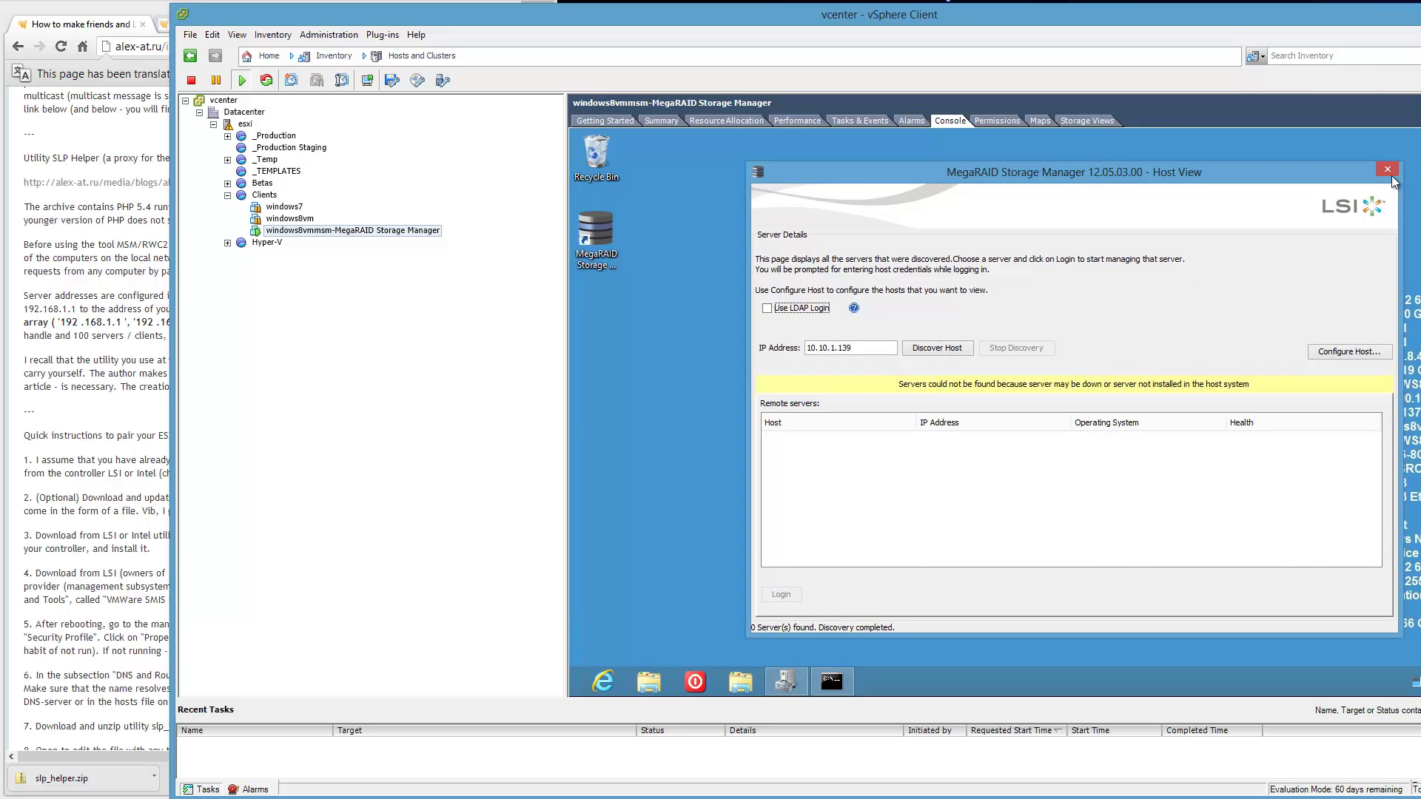
pyautogui.click(695, 681)
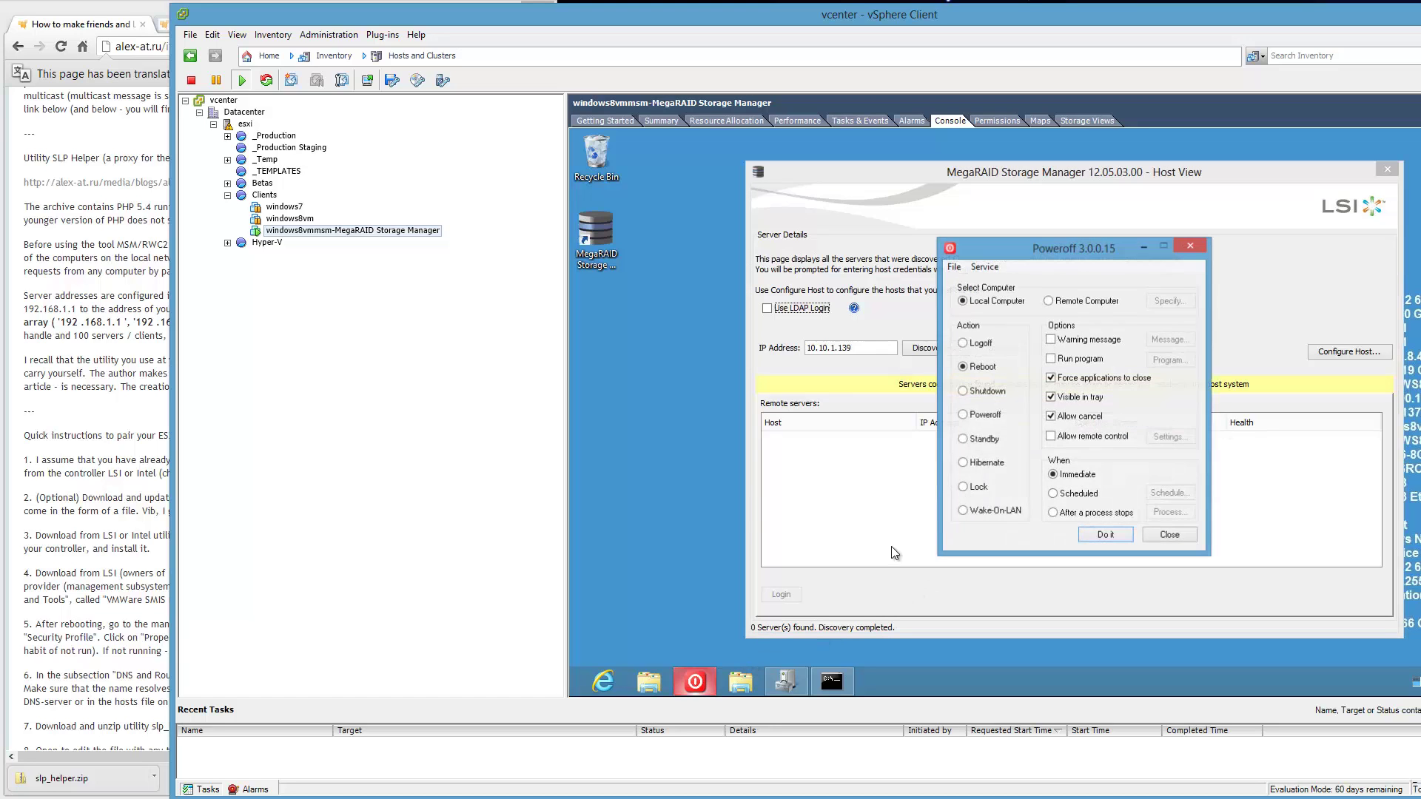
pyautogui.click(1105, 535)
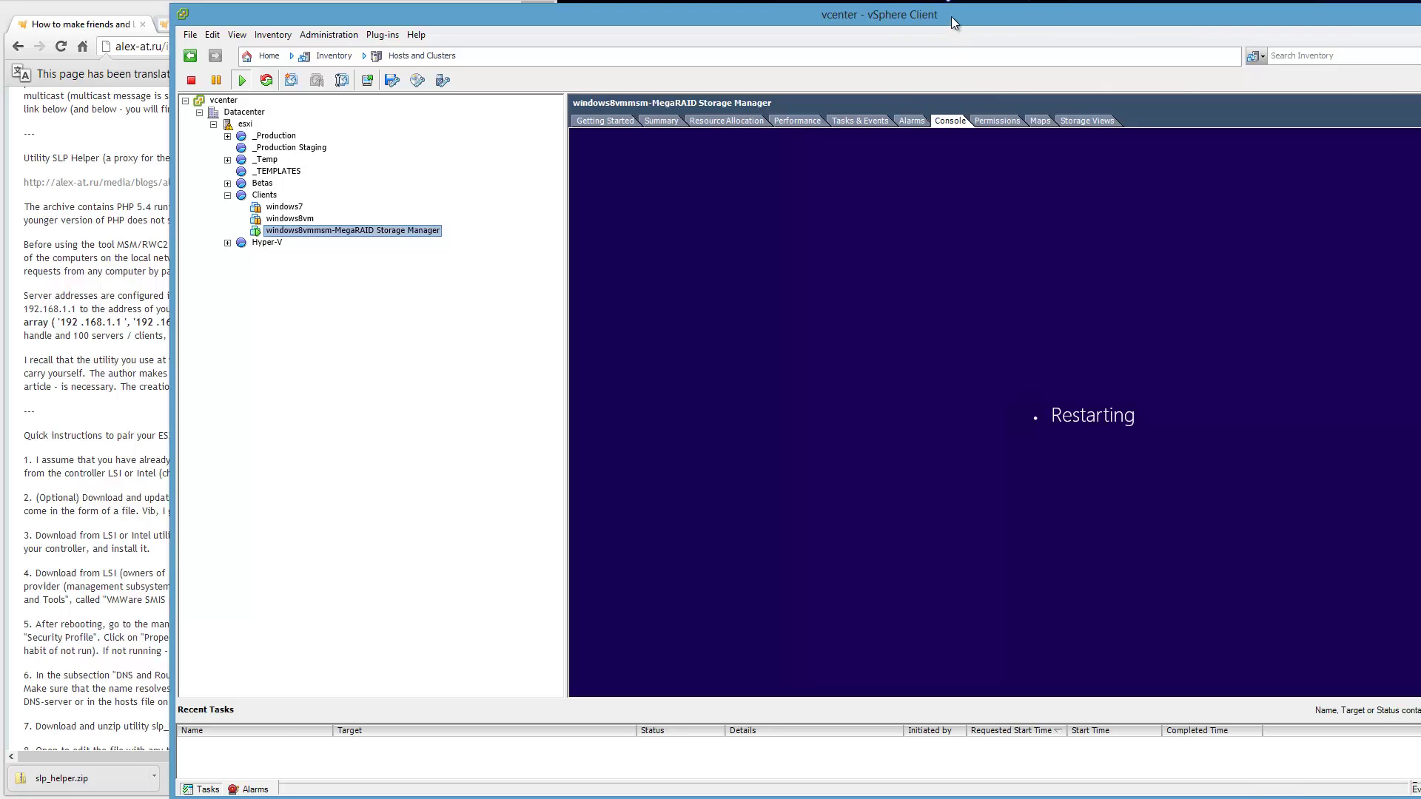
# Bring the translated blog article forward and scroll to its step 8.
pyautogui.moveTo(951, 16); pyautogui.dragTo(948, 13)
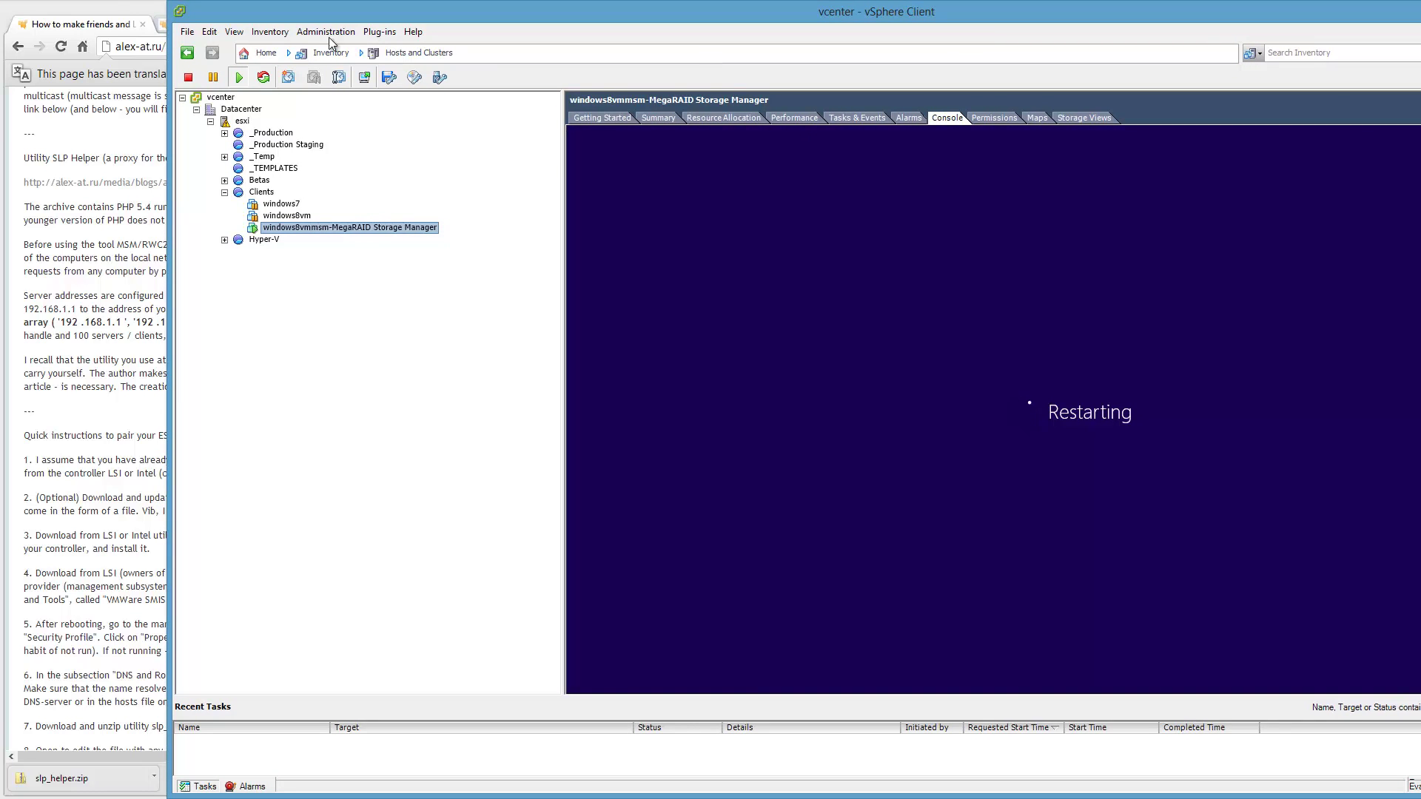
pyautogui.click(113, 6)
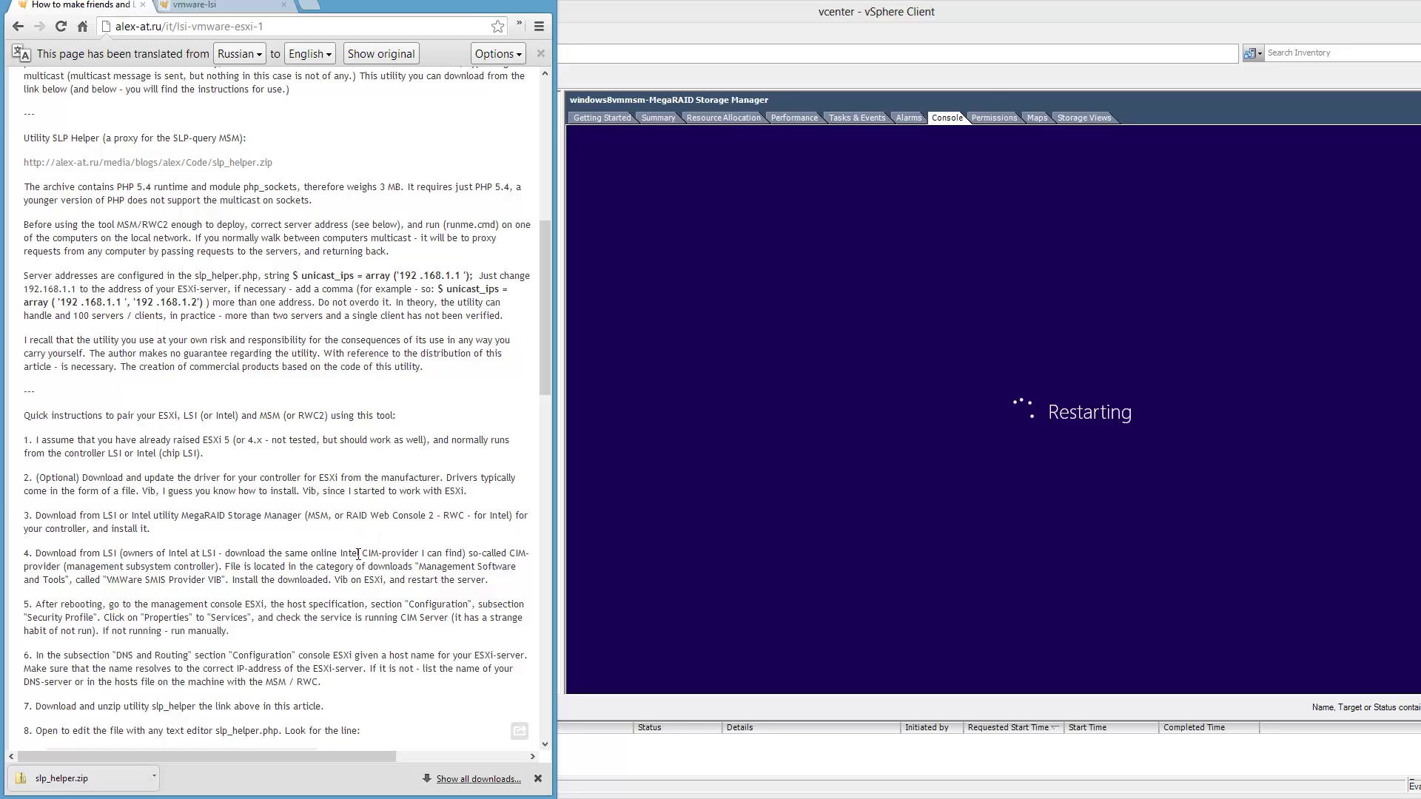
pyautogui.scroll(-3, 358, 553)
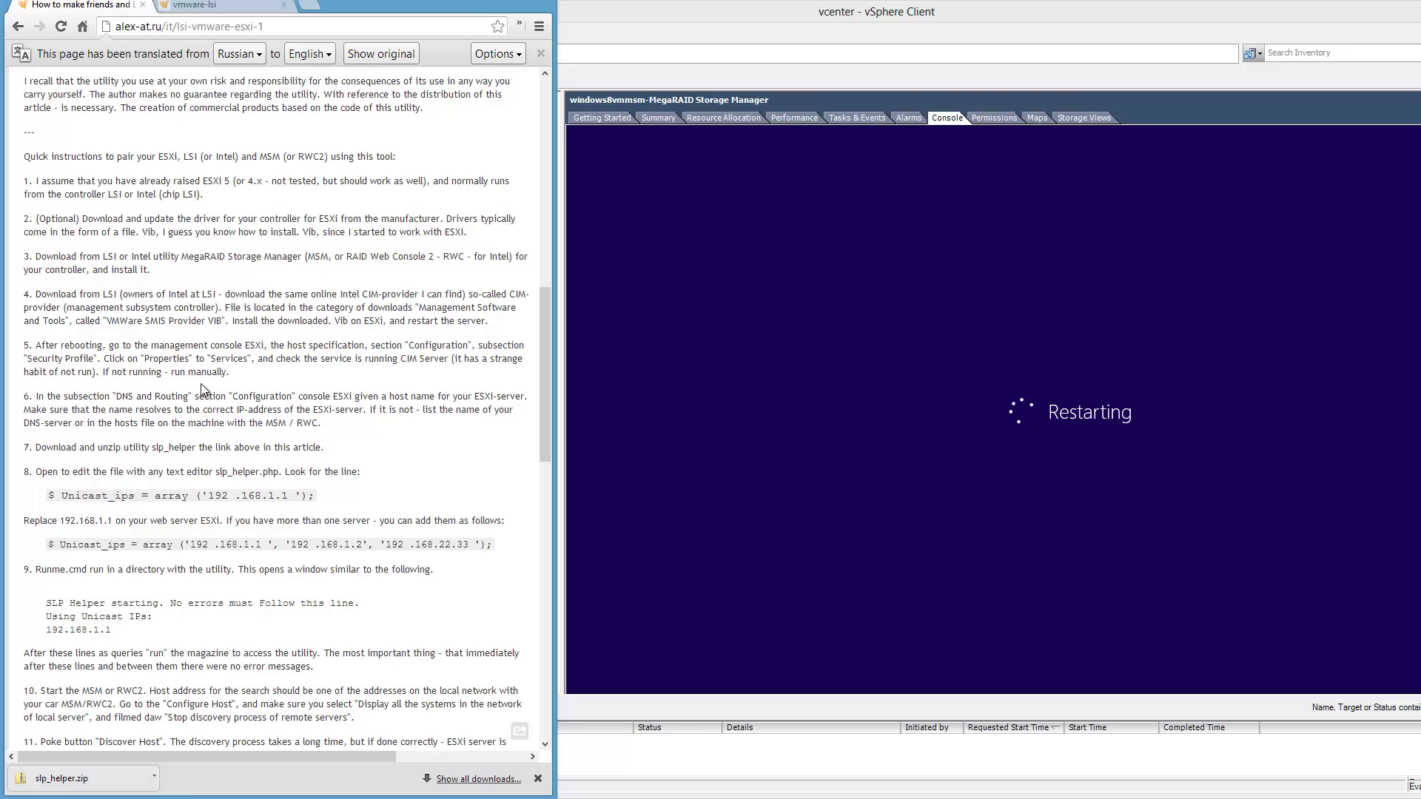
# Select the esxi host in vSphere and open its Configuration > Security Profile page.
pyautogui.click(976, 14)
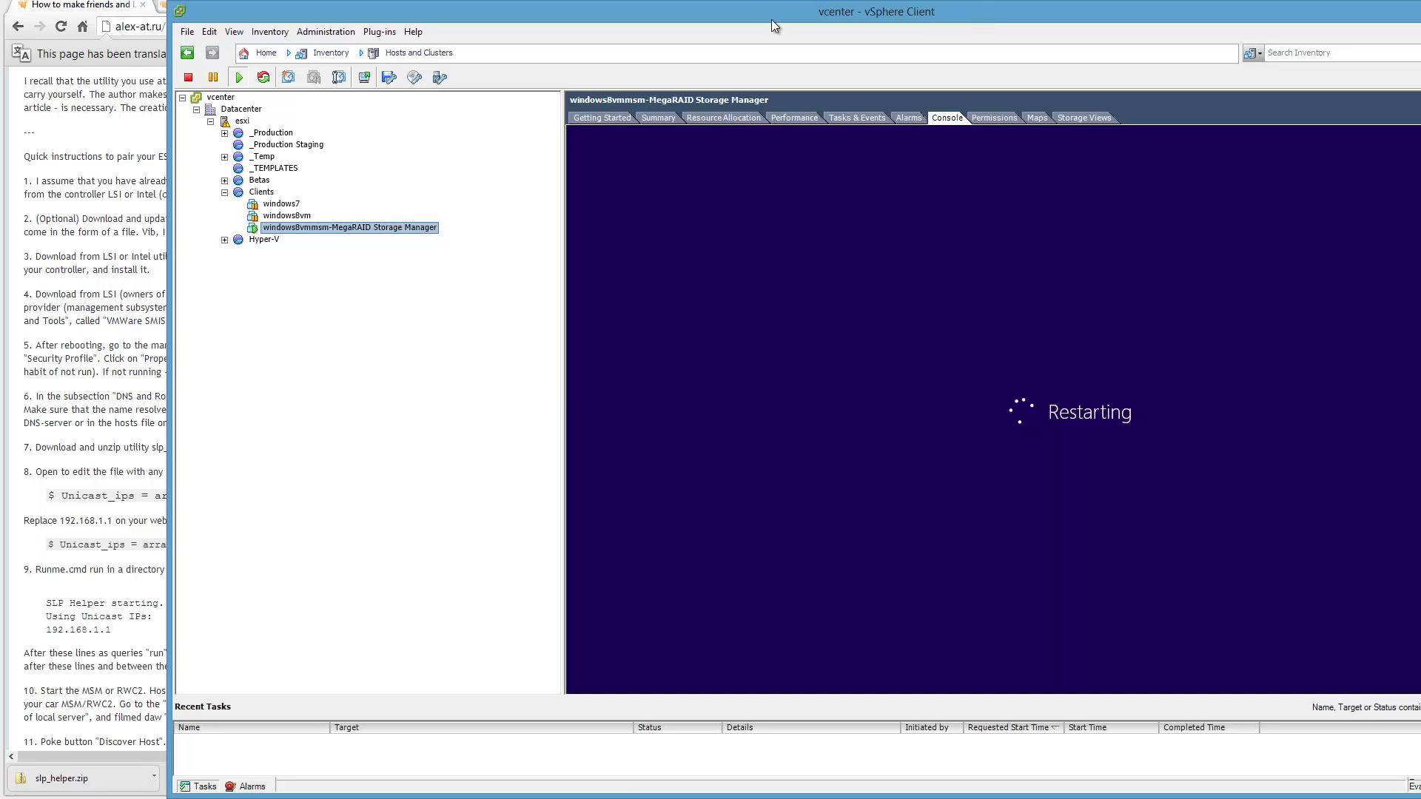
pyautogui.moveTo(766, 16); pyautogui.dragTo(1074, 0)
pyautogui.click(551, 98)
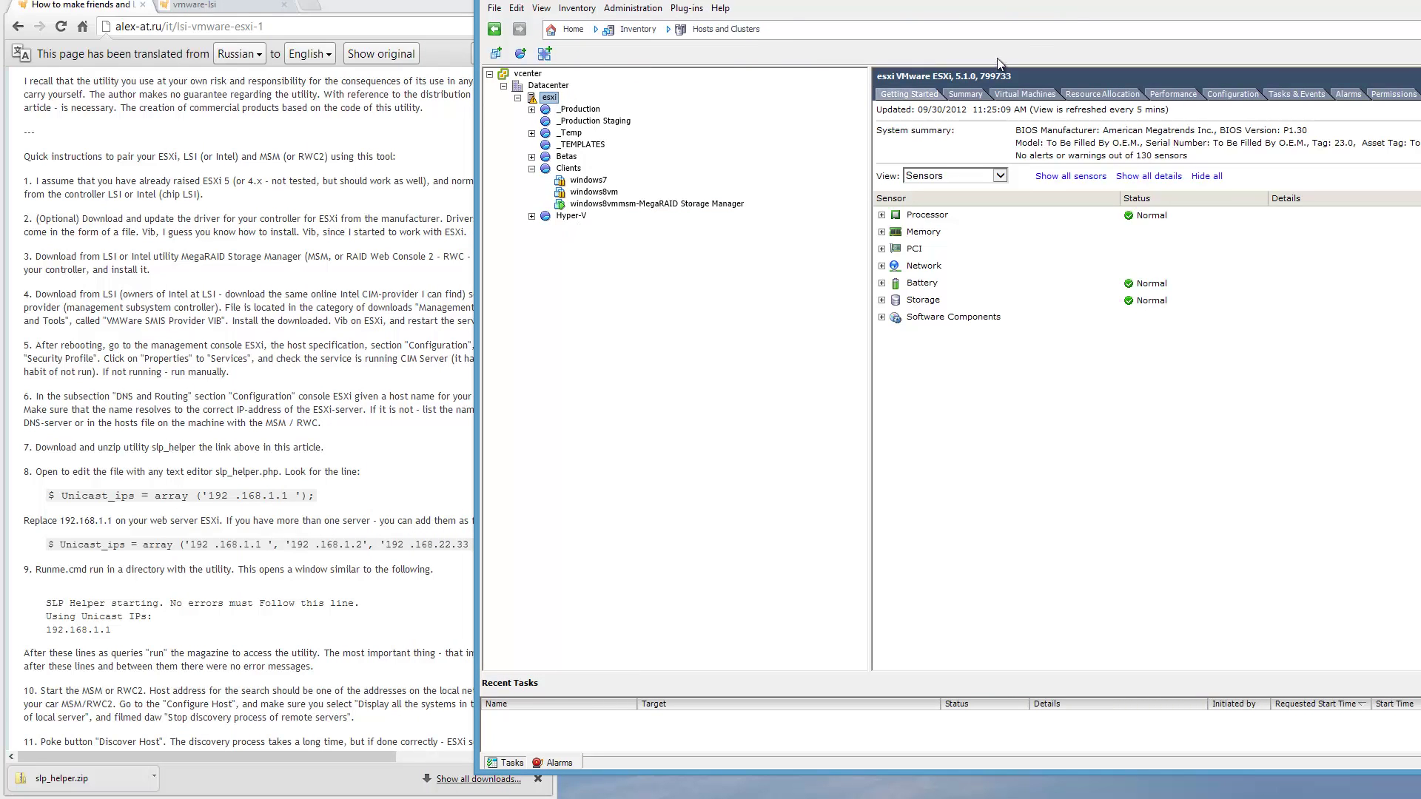
pyautogui.moveTo(1092, 2); pyautogui.dragTo(918, 25)
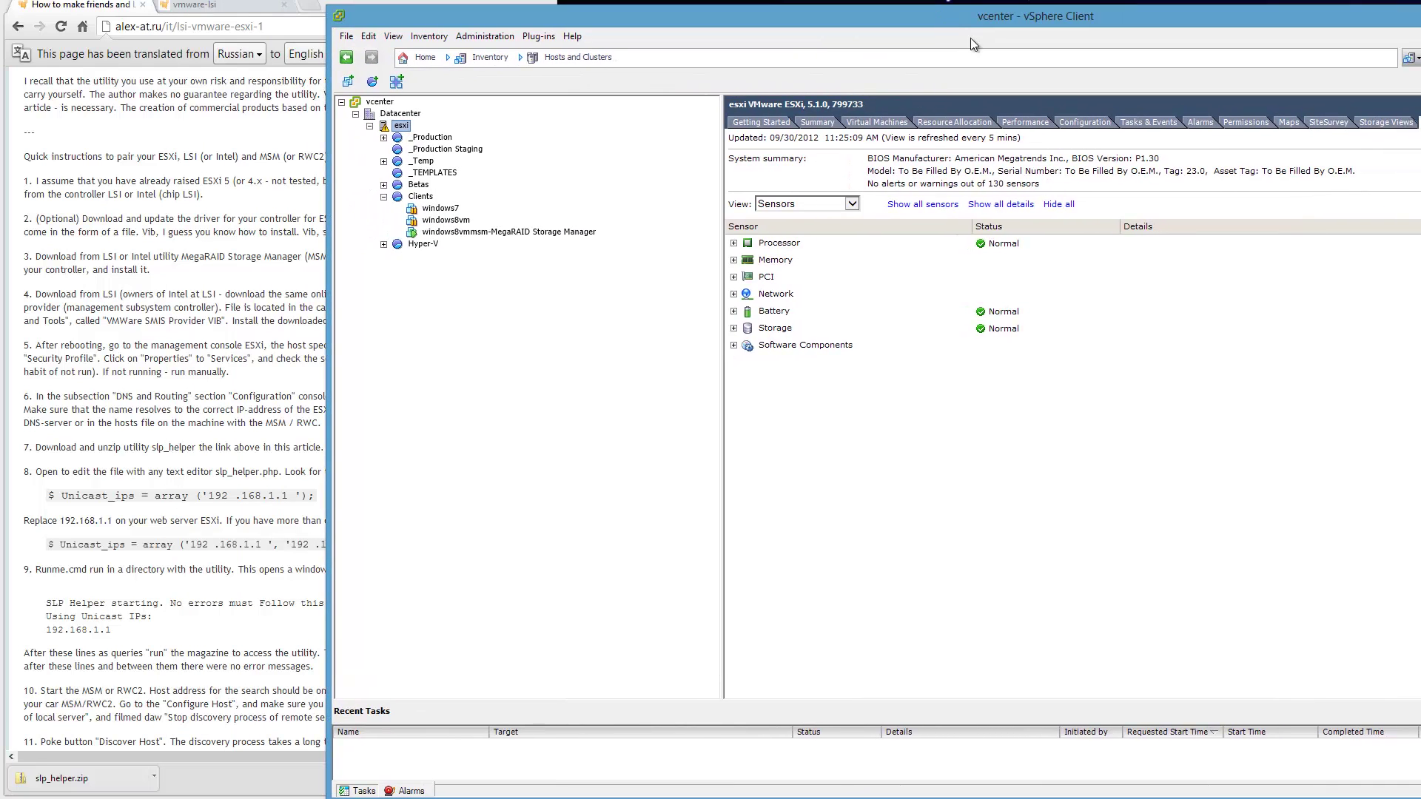
pyautogui.click(1074, 122)
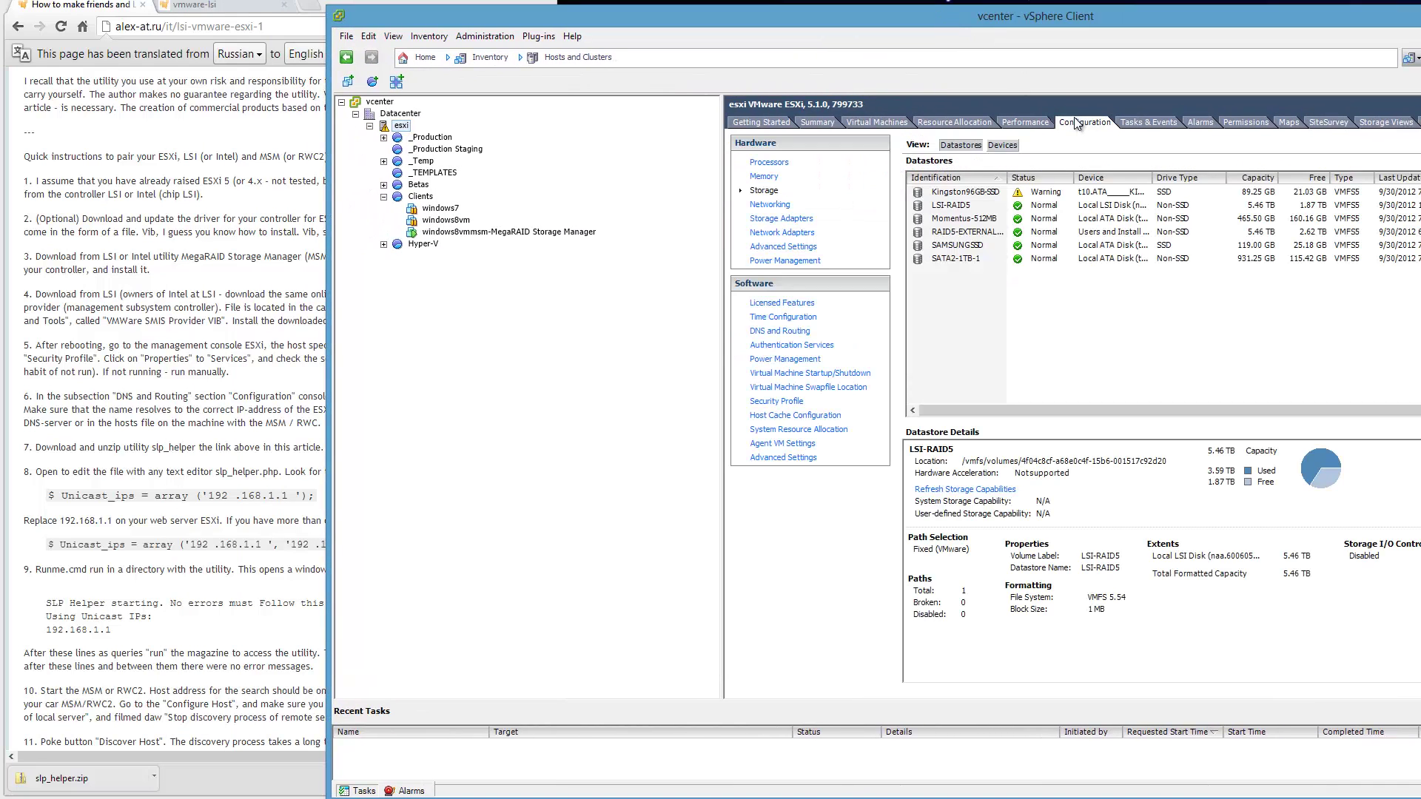
pyautogui.click(784, 402)
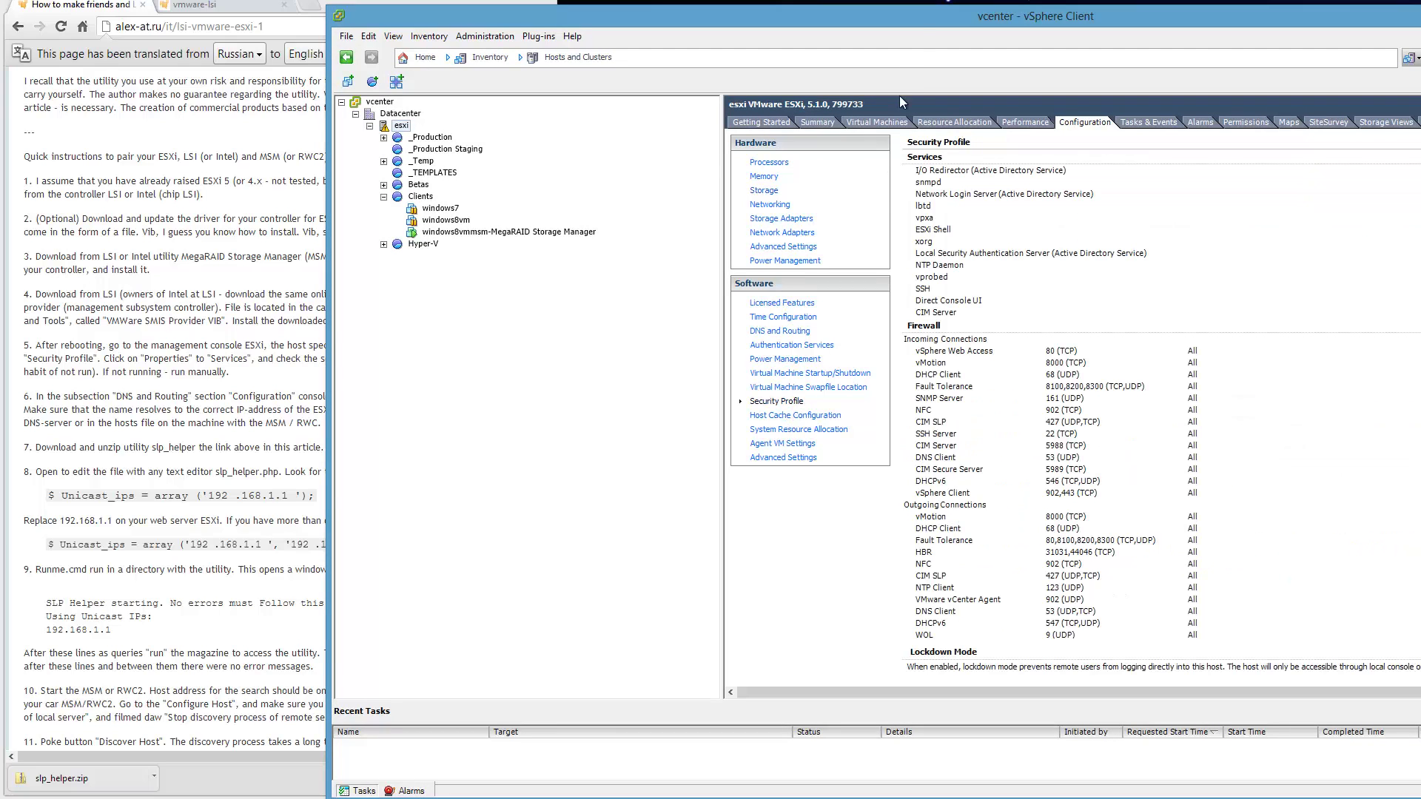
pyautogui.moveTo(916, 16); pyautogui.dragTo(605, 22)
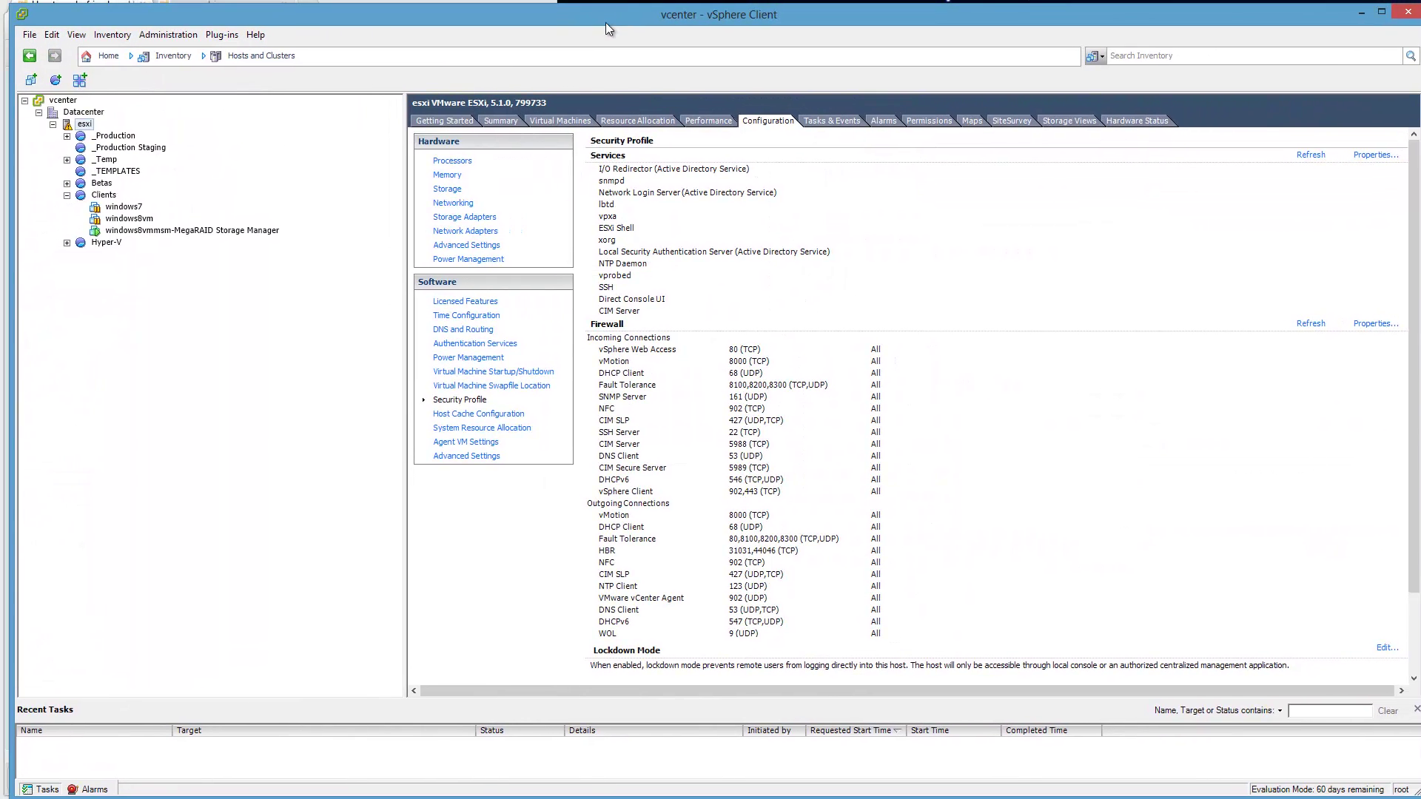
# In Services Properties, sort by Label, confirm CIM Server is Running, then cancel.
pyautogui.click(1367, 155)
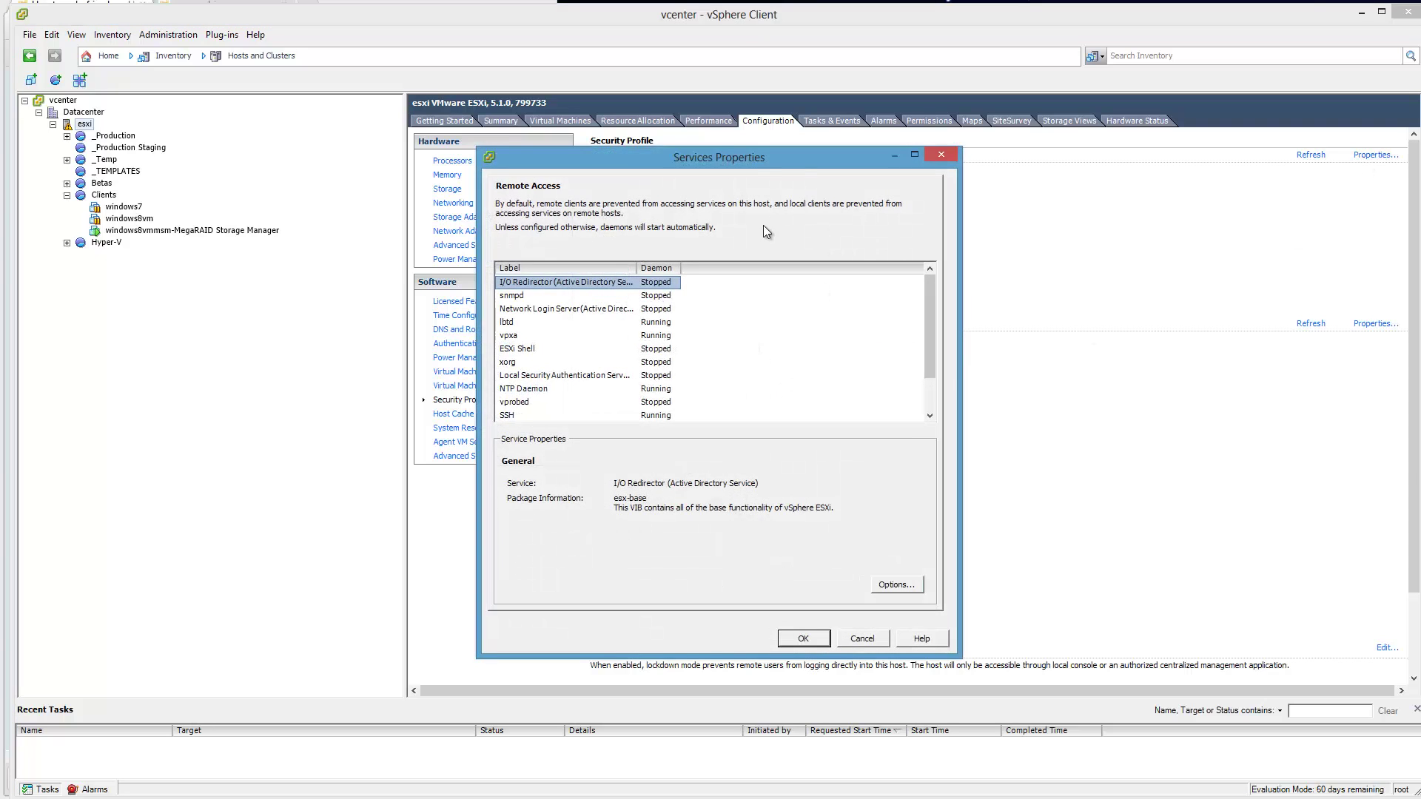
pyautogui.moveTo(757, 158); pyautogui.dragTo(1086, 162)
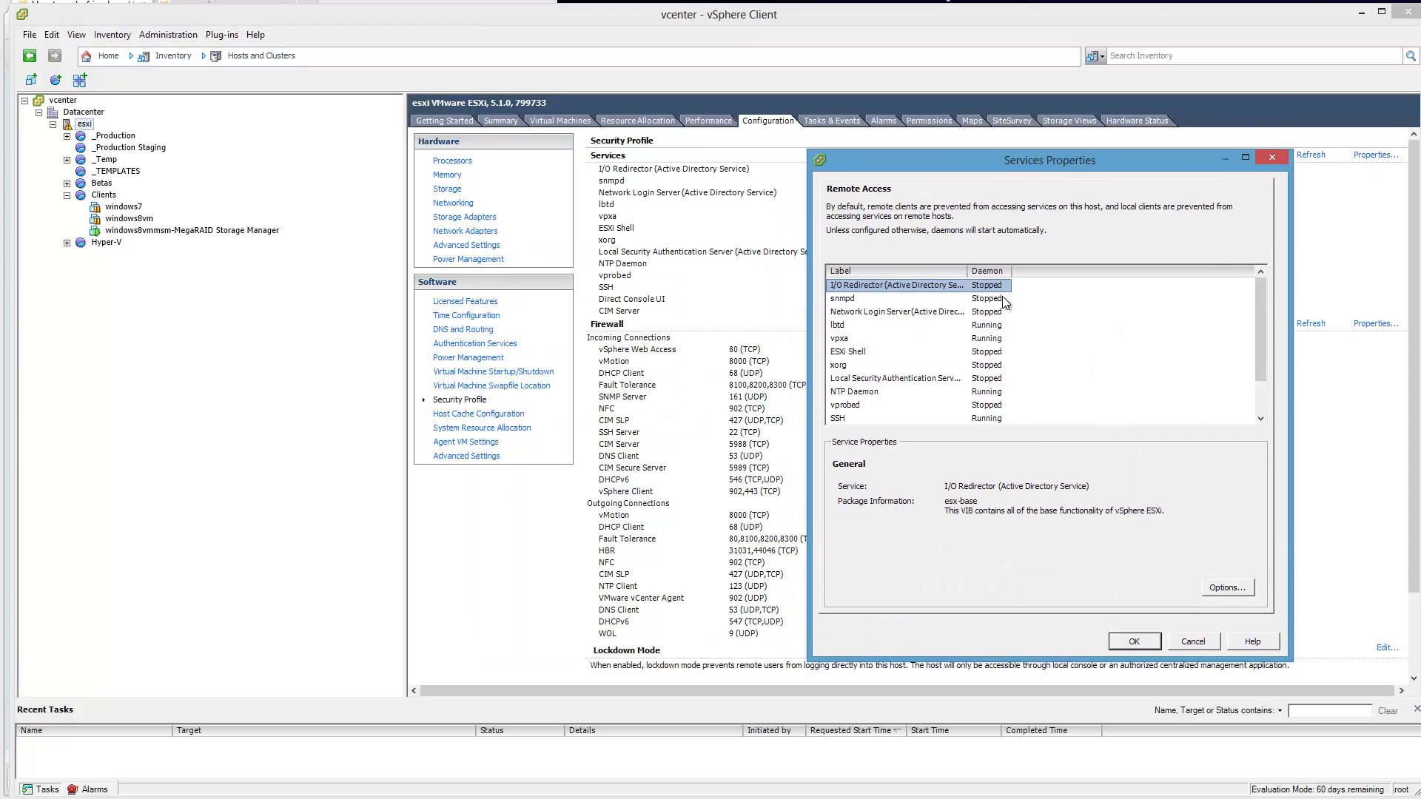
pyautogui.click(882, 272)
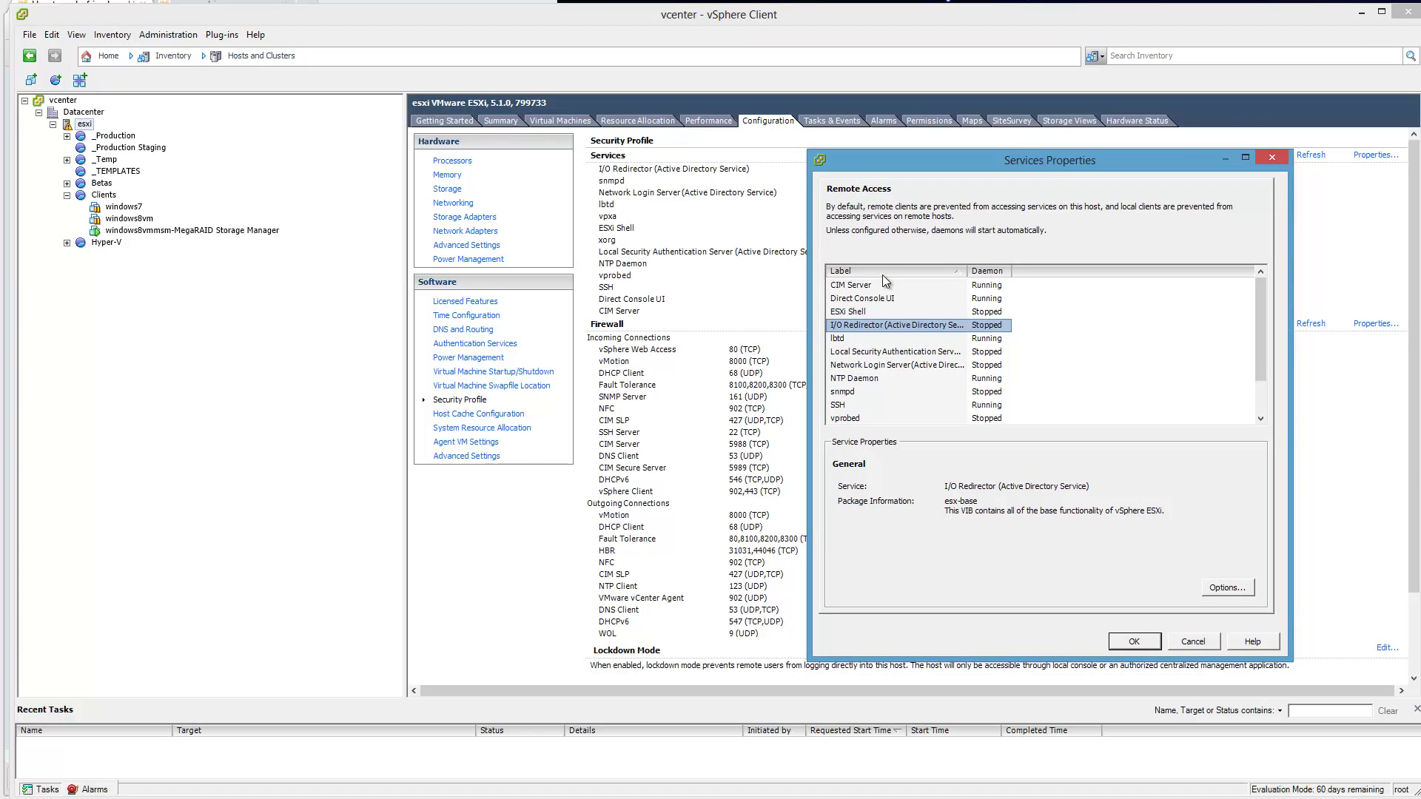
pyautogui.click(859, 288)
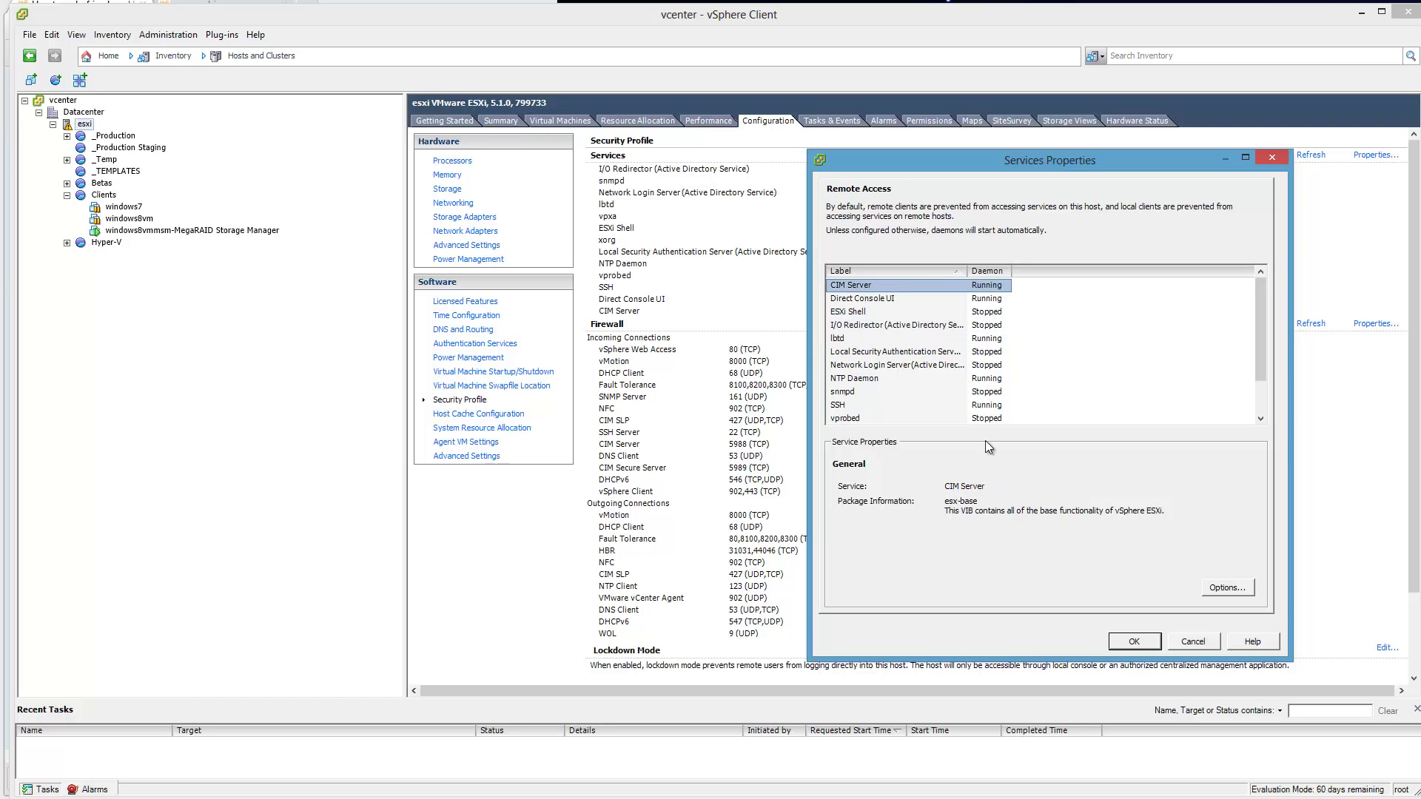
pyautogui.click(1187, 643)
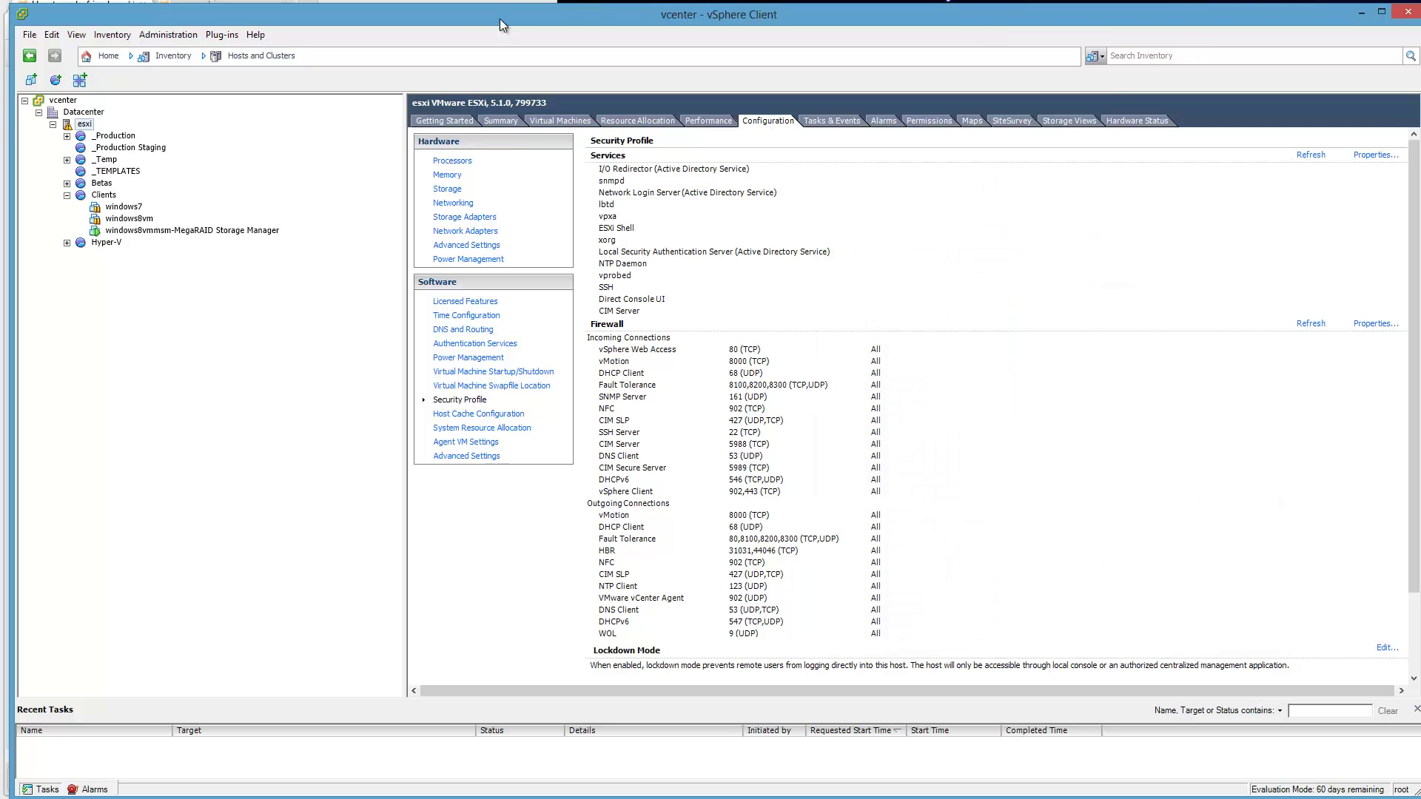
pyautogui.moveTo(478, 21); pyautogui.dragTo(1417, 222)
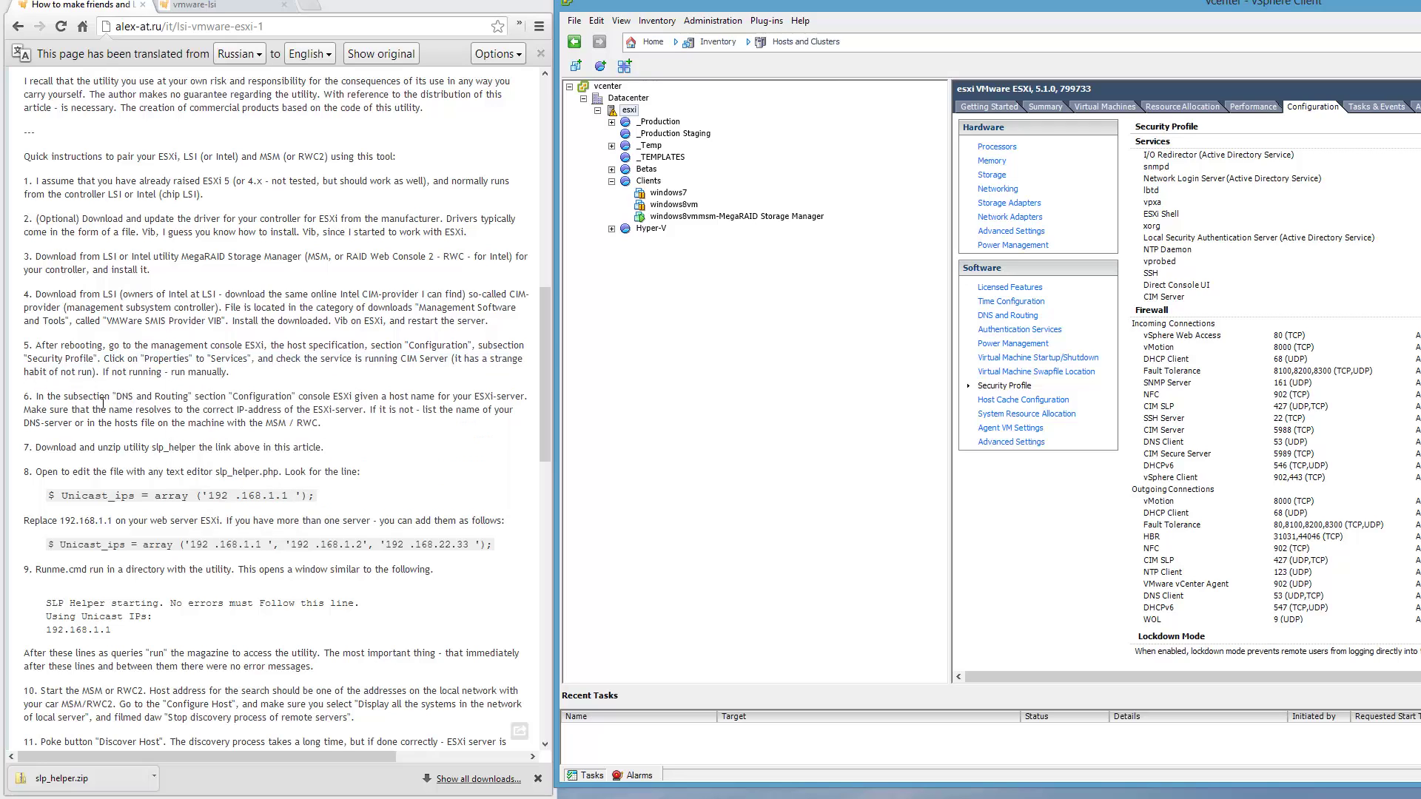
# Read the article's slp_helper steps 6–7, then minimize the vSphere Client window.
pyautogui.moveTo(102, 404)
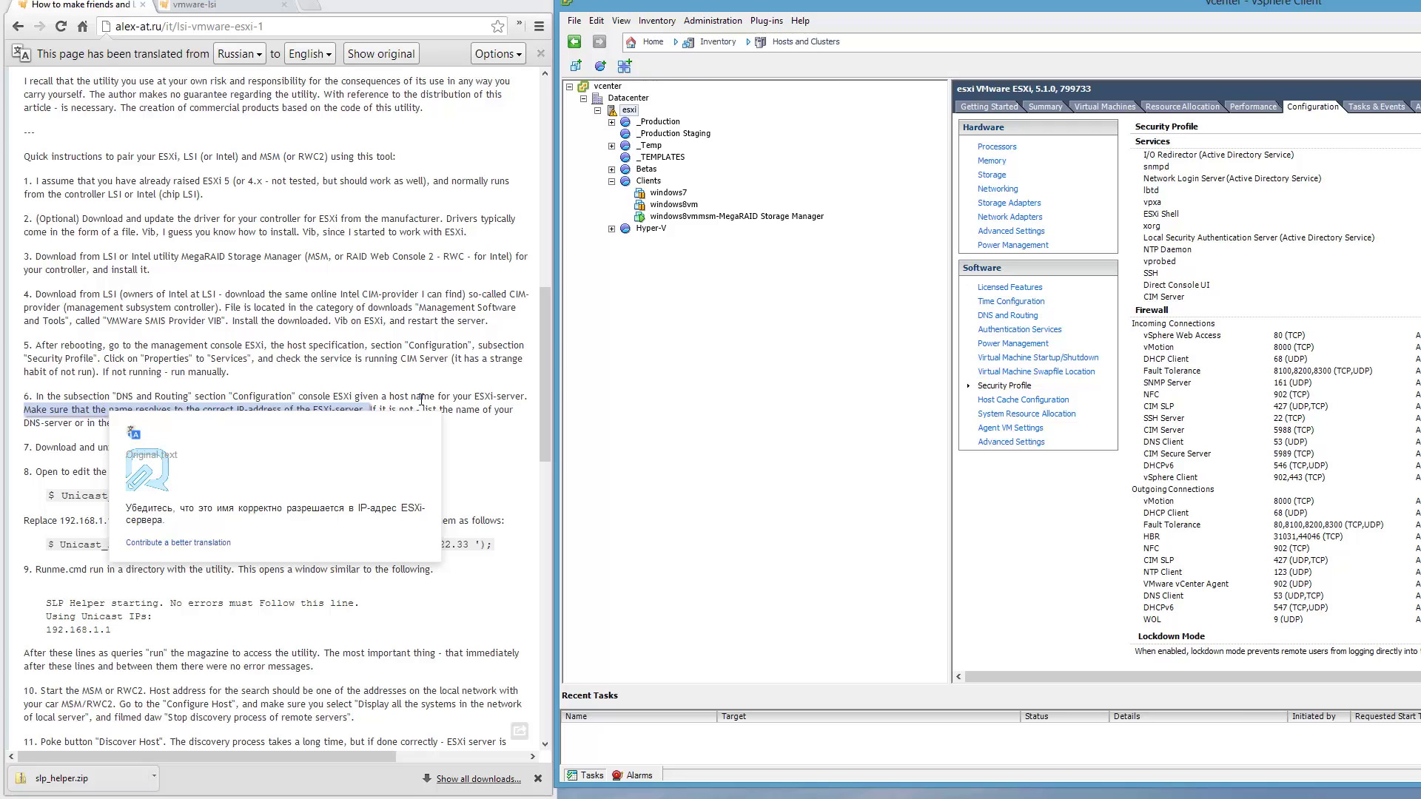
pyautogui.moveTo(372, 391)
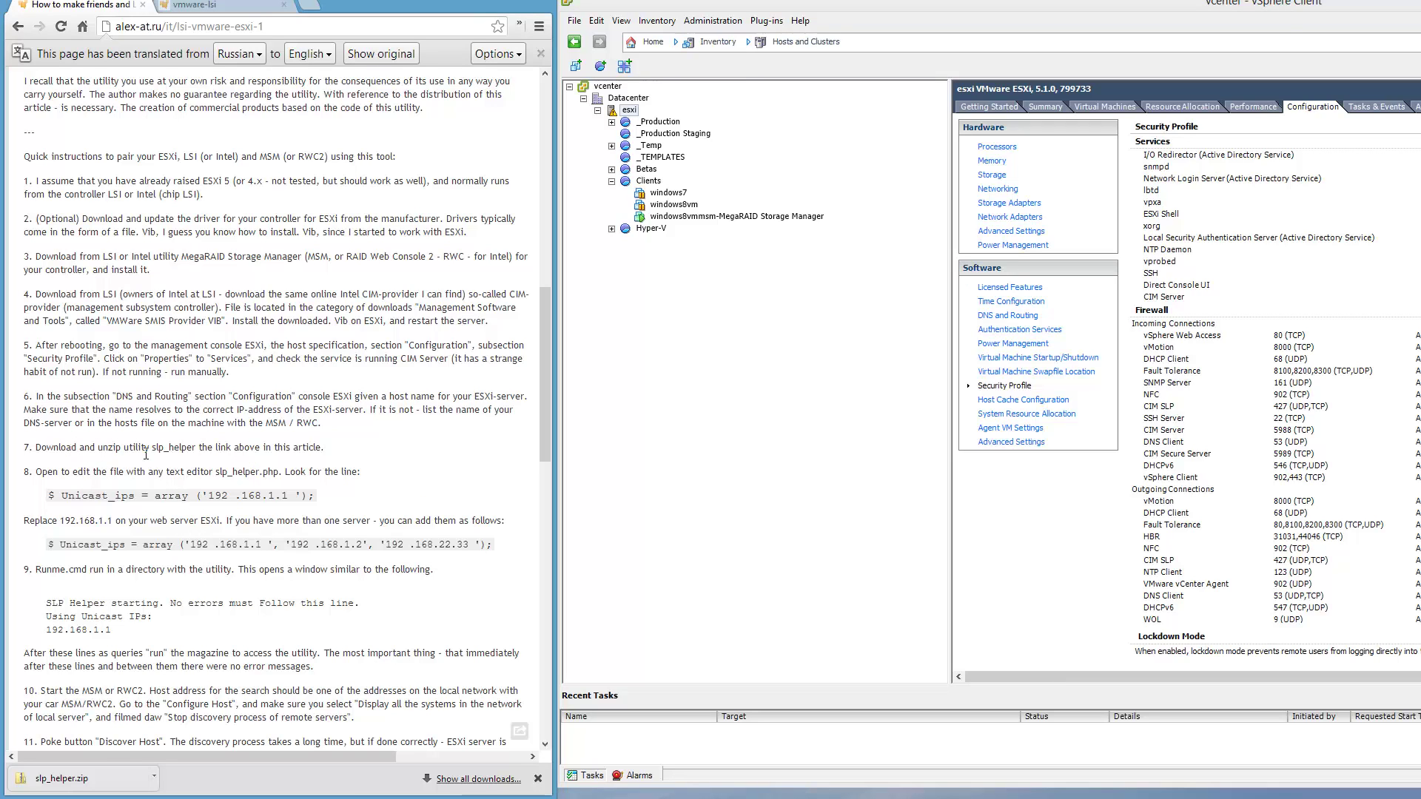
pyautogui.moveTo(146, 454)
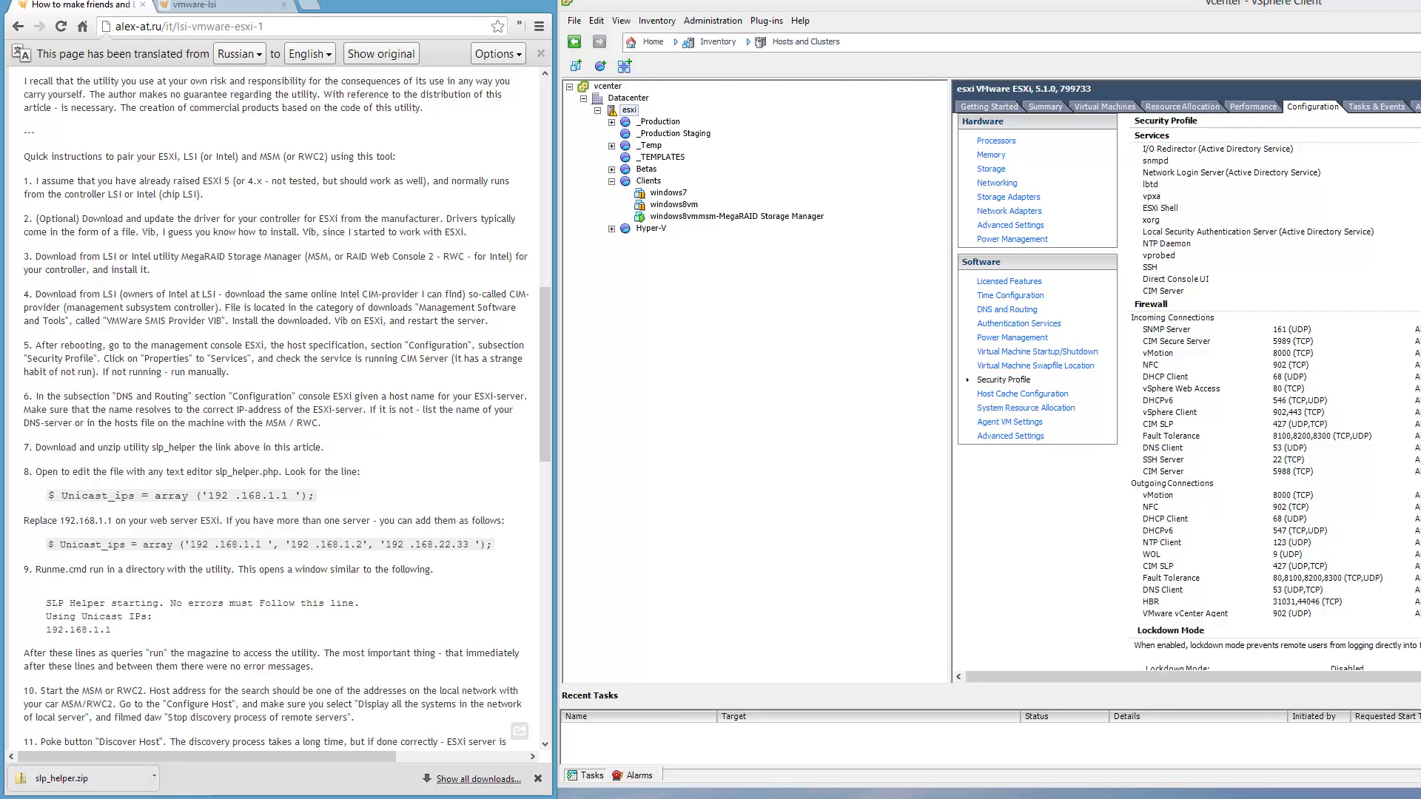
pyautogui.moveTo(739, 797)
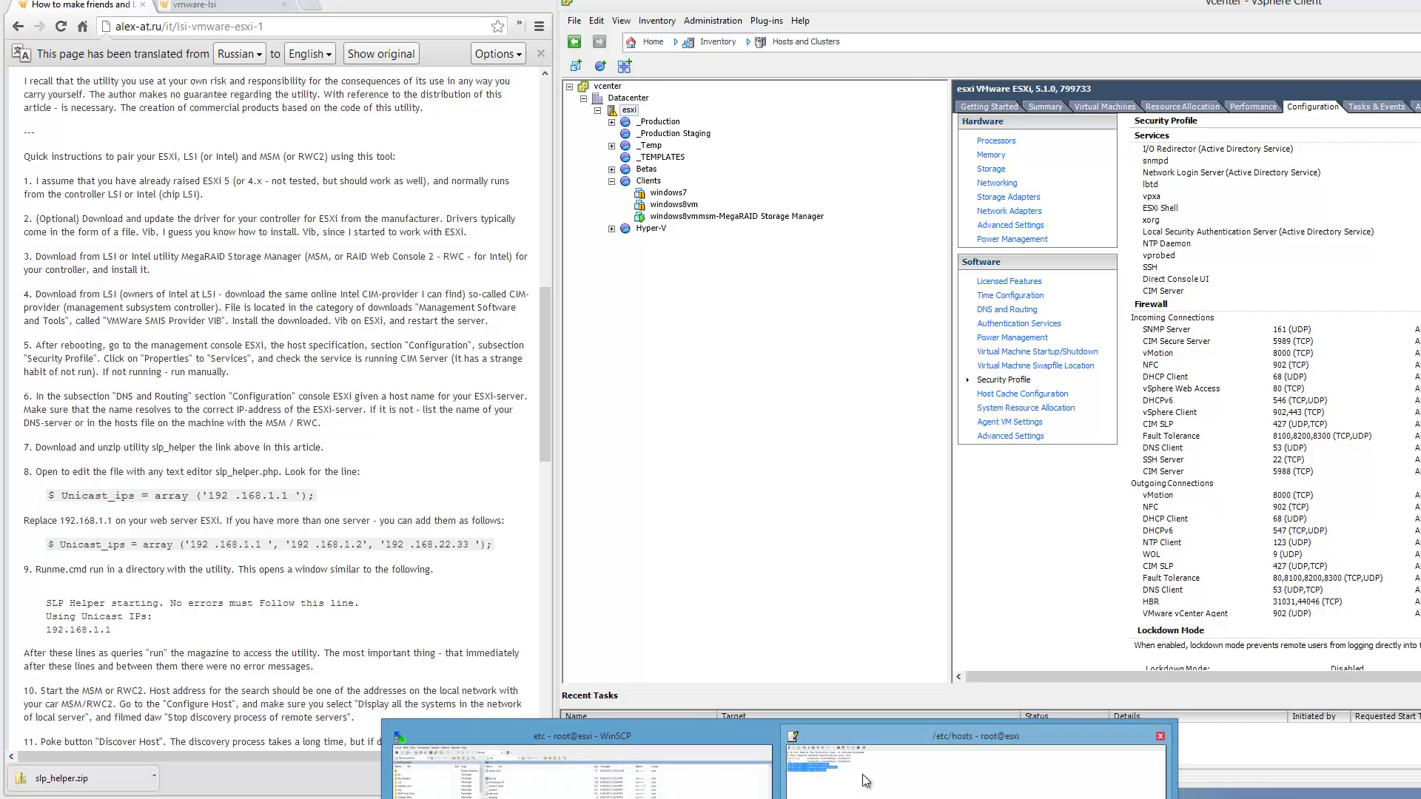
pyautogui.click(863, 774)
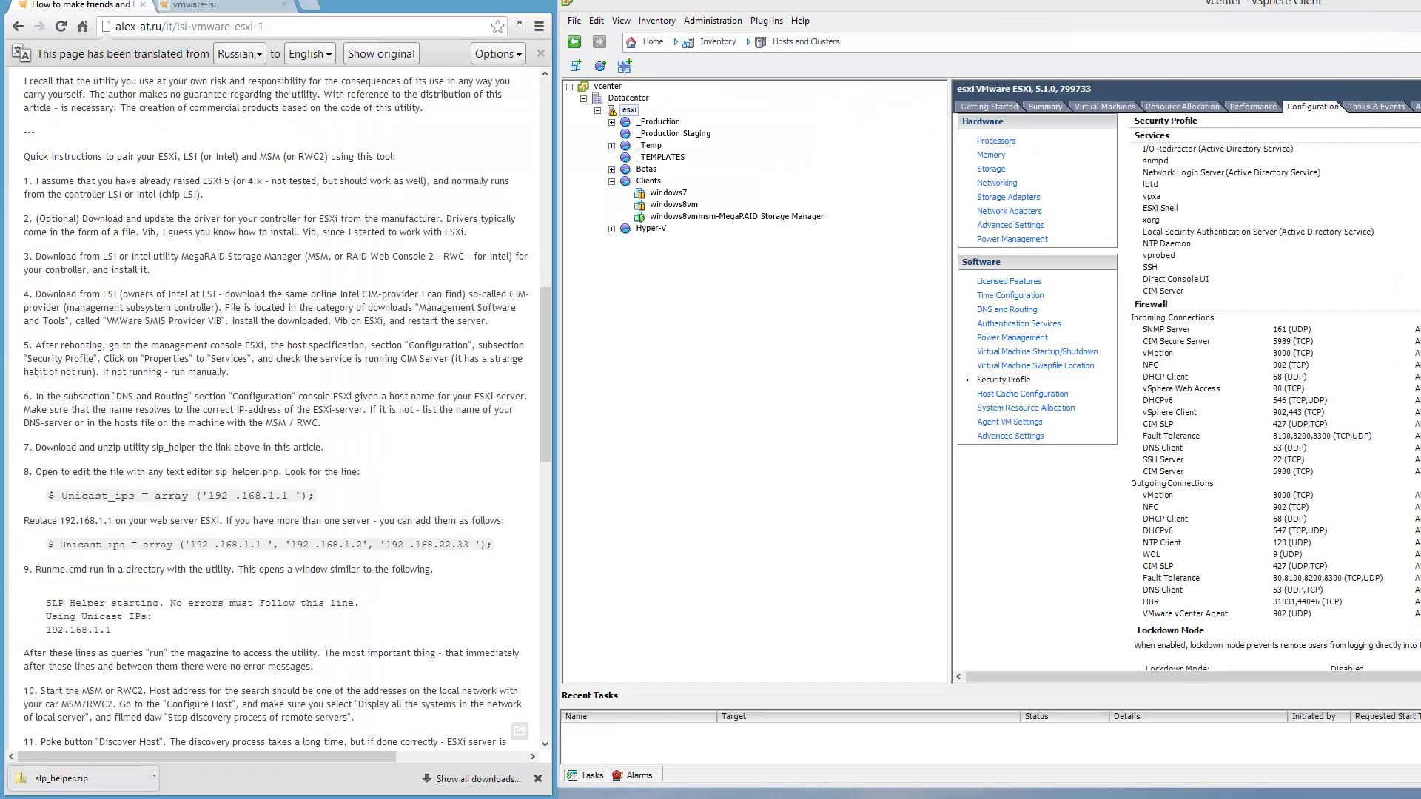
pyautogui.moveTo(1224, 3); pyautogui.dragTo(1224, 43)
pyautogui.press('super+Down')
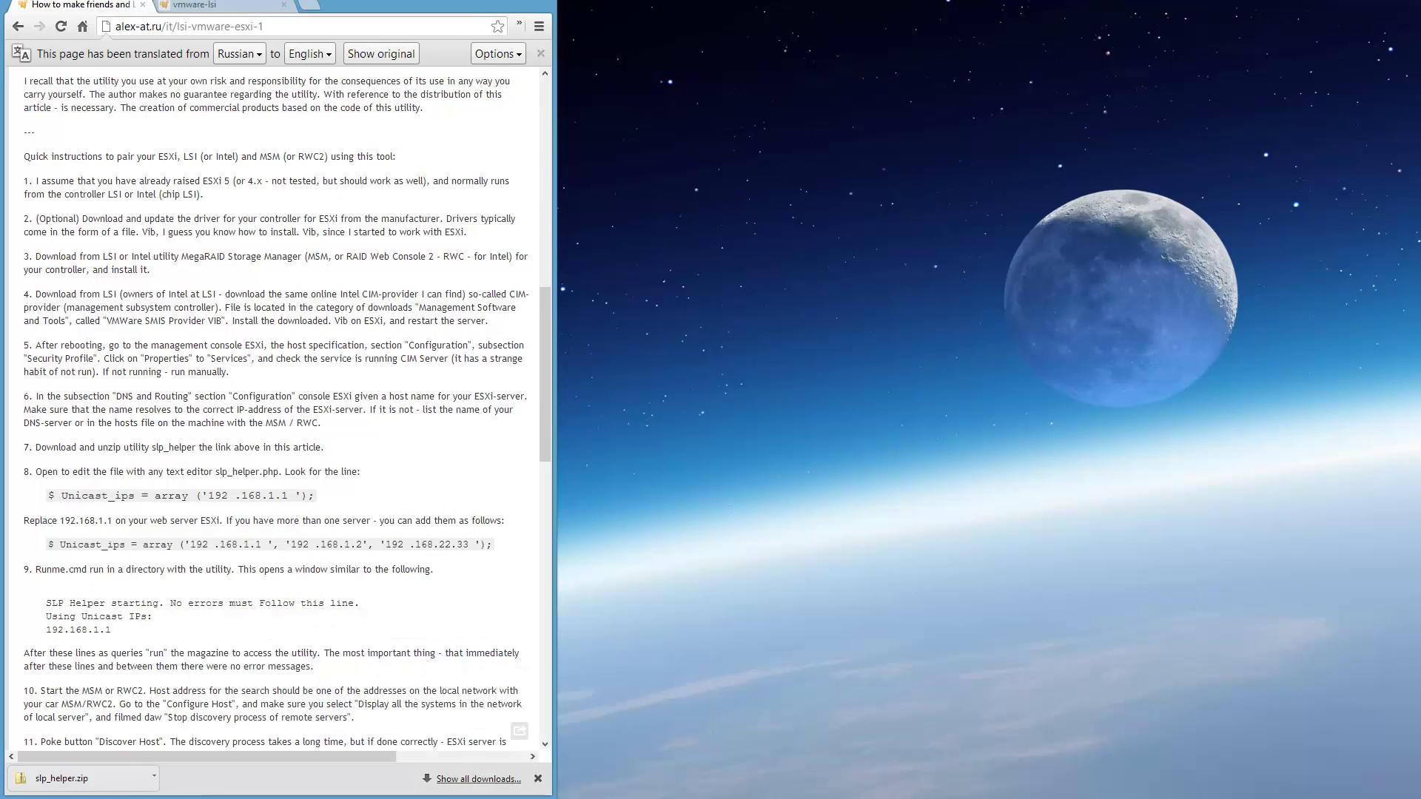
# Connect to esxi as root in WinSCP and open /etc/hosts for editing.
pyautogui.press('super+Down')
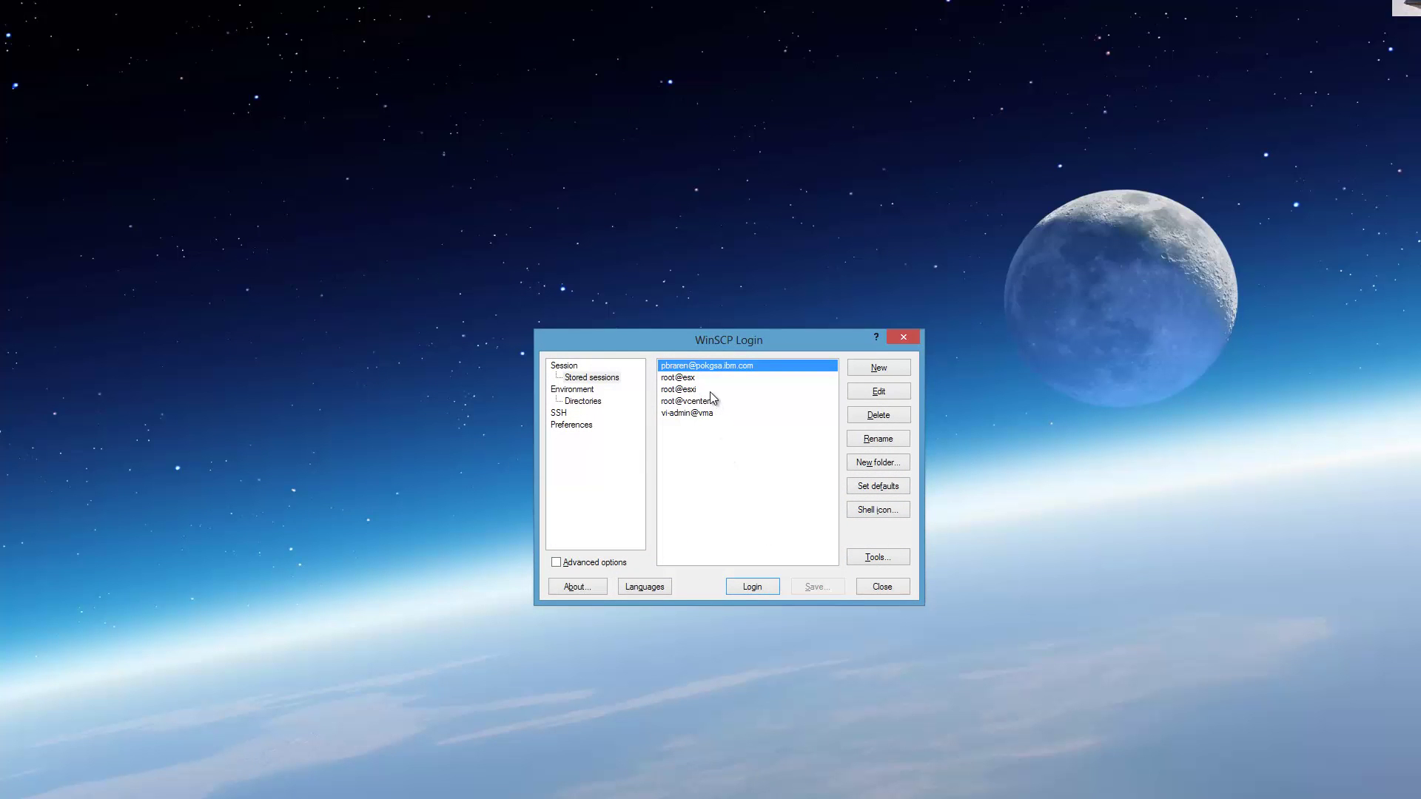
pyautogui.doubleClick(709, 392)
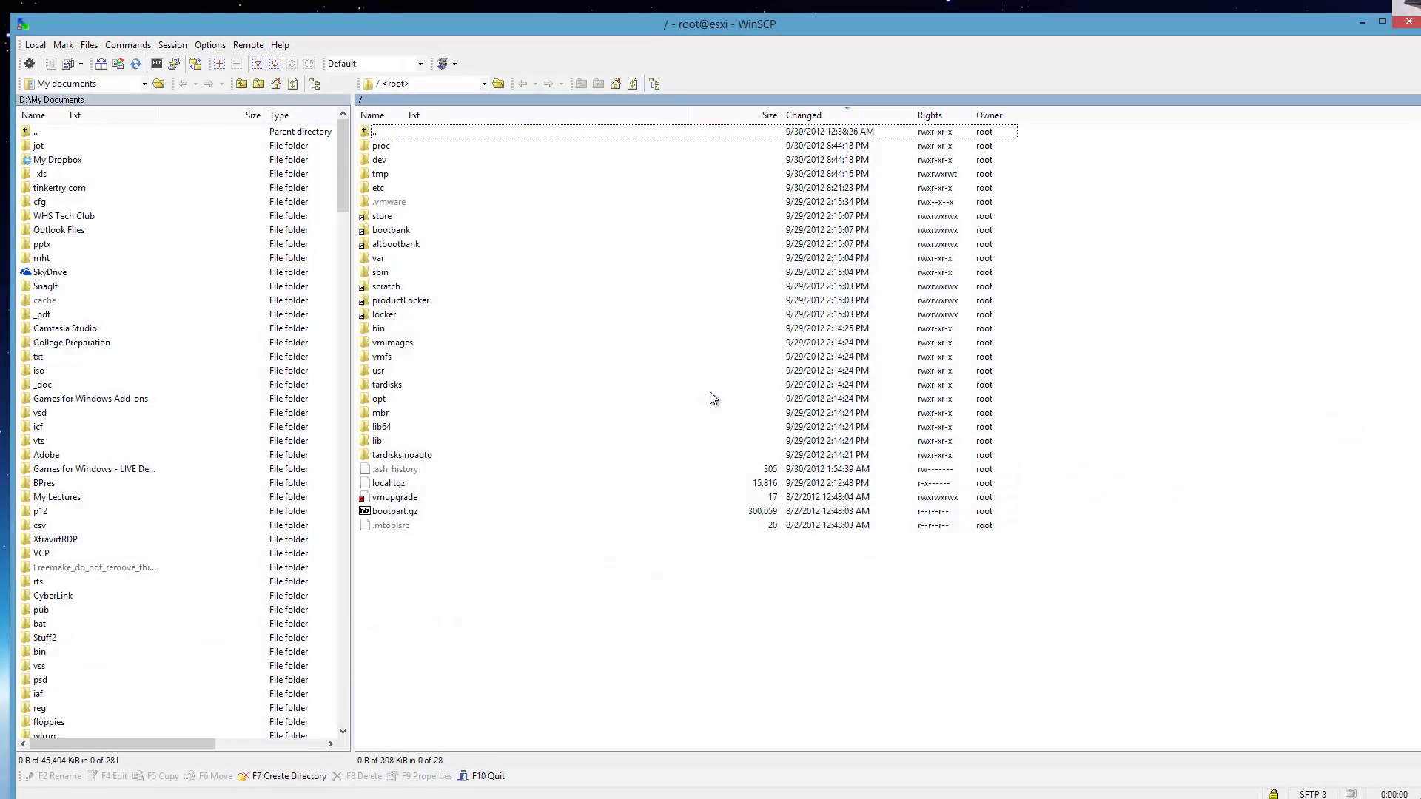
pyautogui.doubleClick(379, 189)
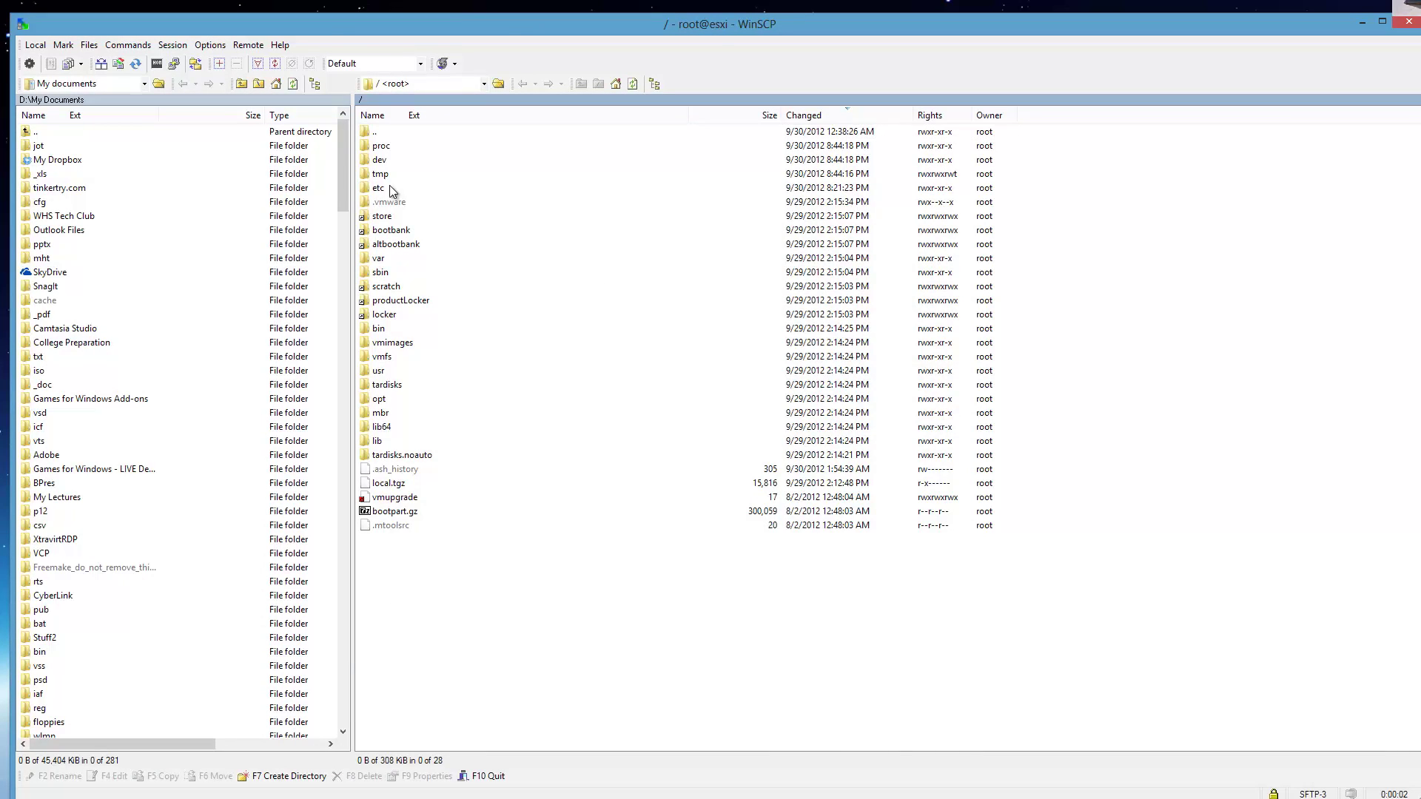
pyautogui.click(400, 398)
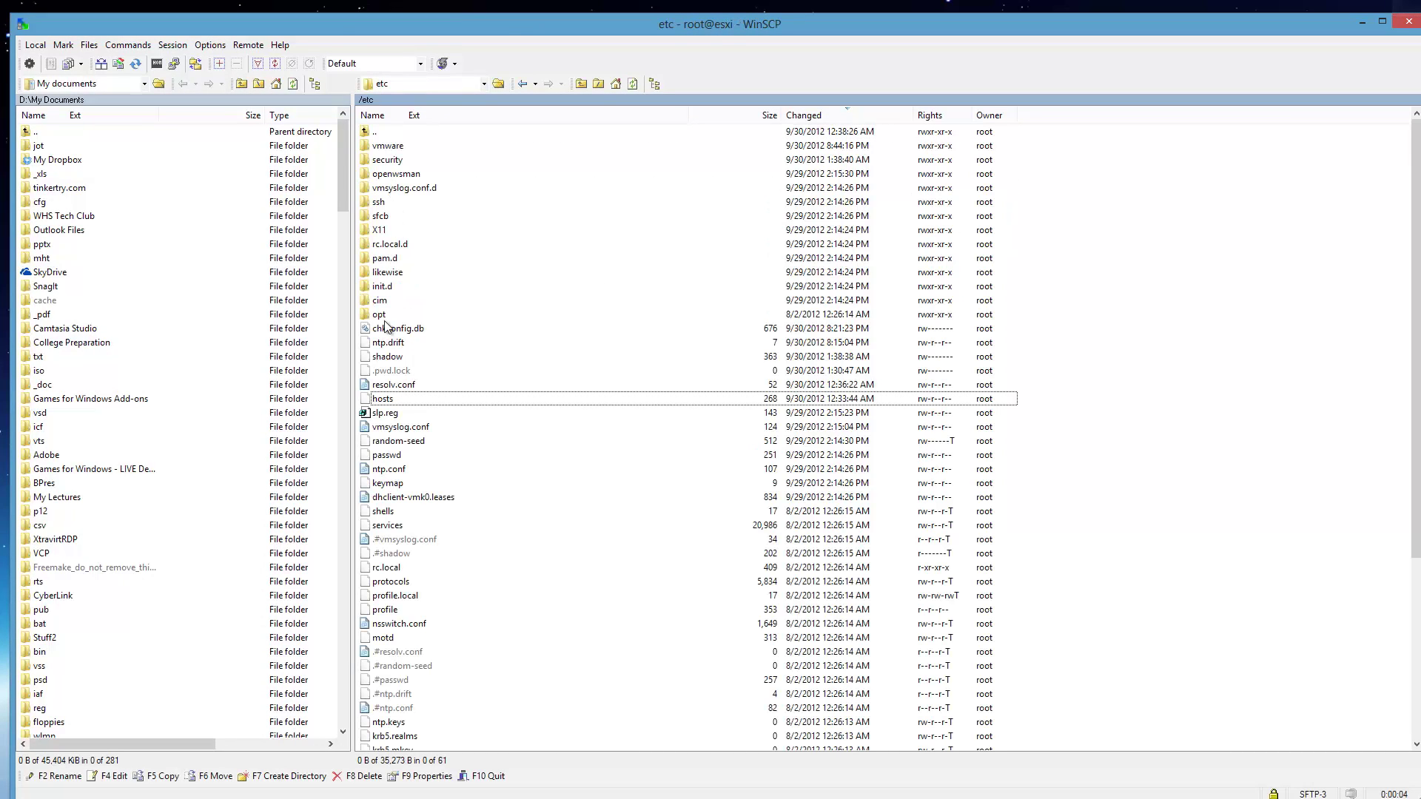
pyautogui.click(450, 116)
pyautogui.click(431, 428)
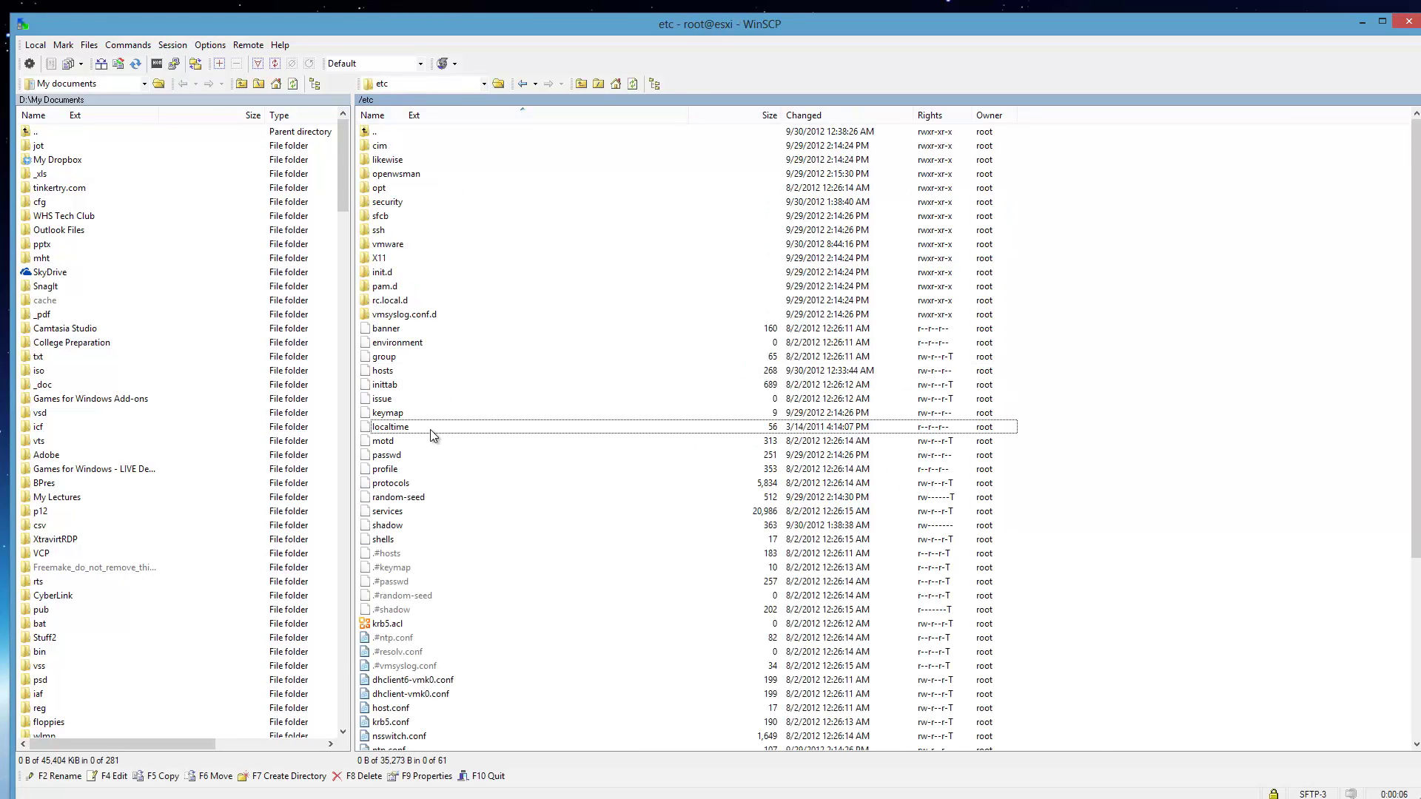
pyautogui.press('h')
pyautogui.scroll(-1, 430, 430)
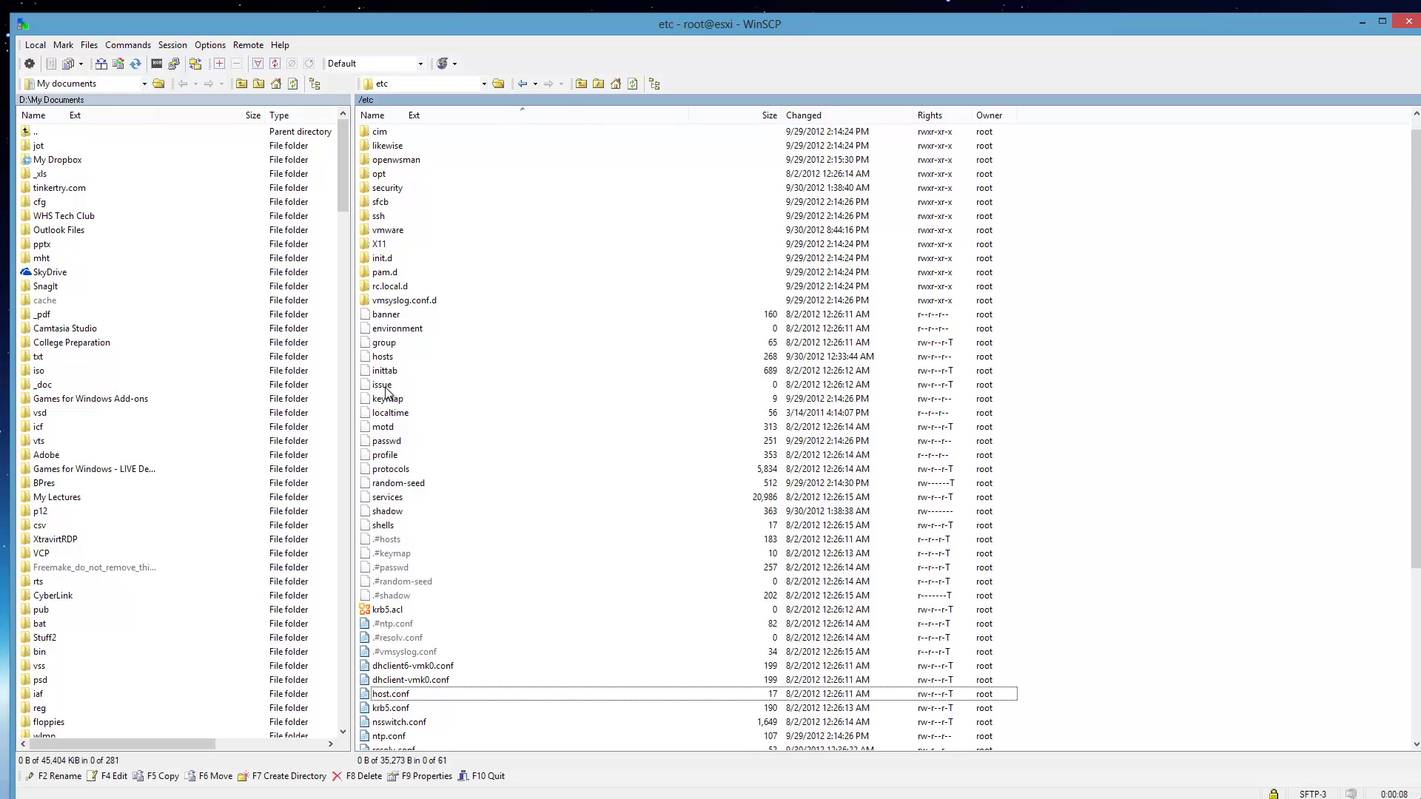
pyautogui.click(382, 357)
pyautogui.doubleClick(401, 359)
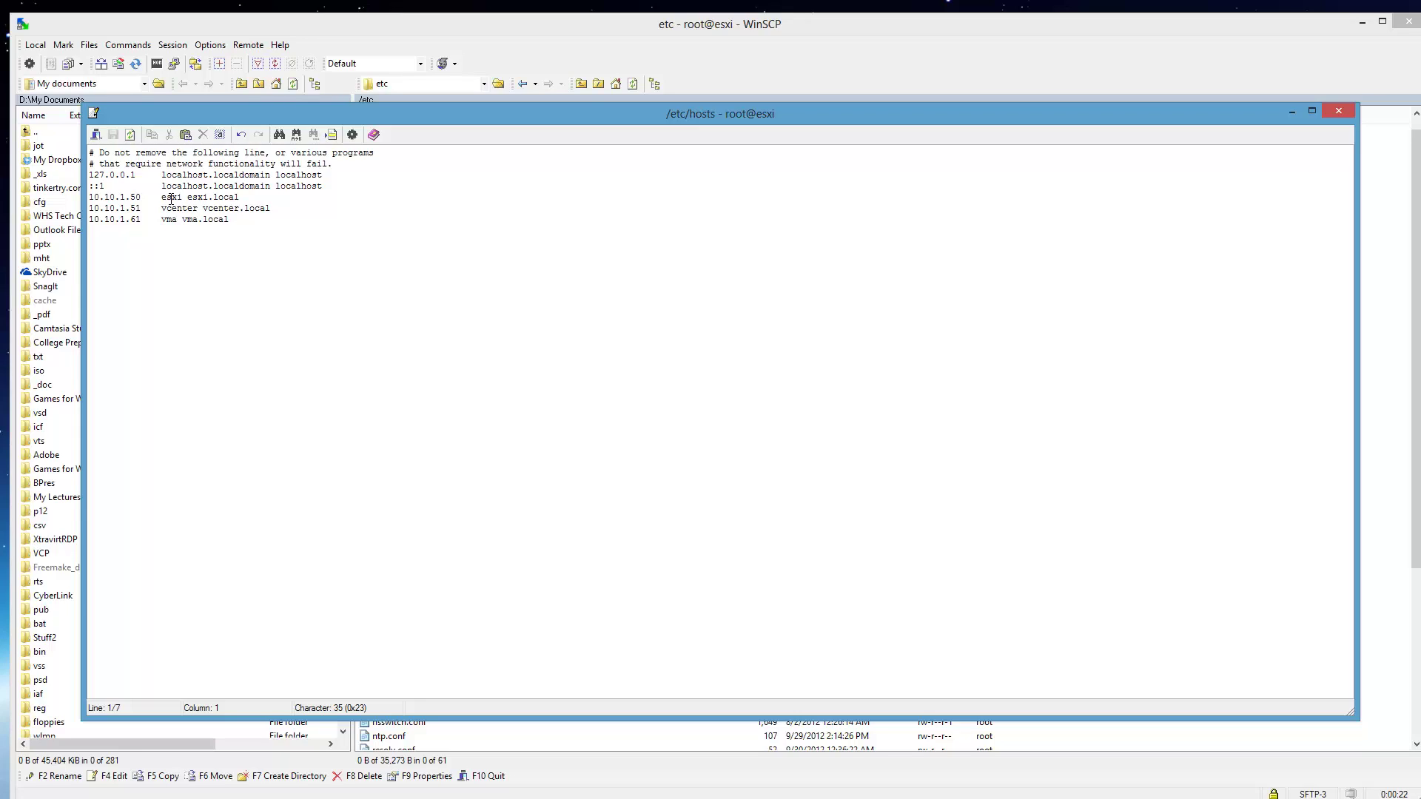
# In vSphere, review the esxi host's Summary and Getting Started pages, then select vcenter.
pyautogui.hotkey('alt', 'Tab')
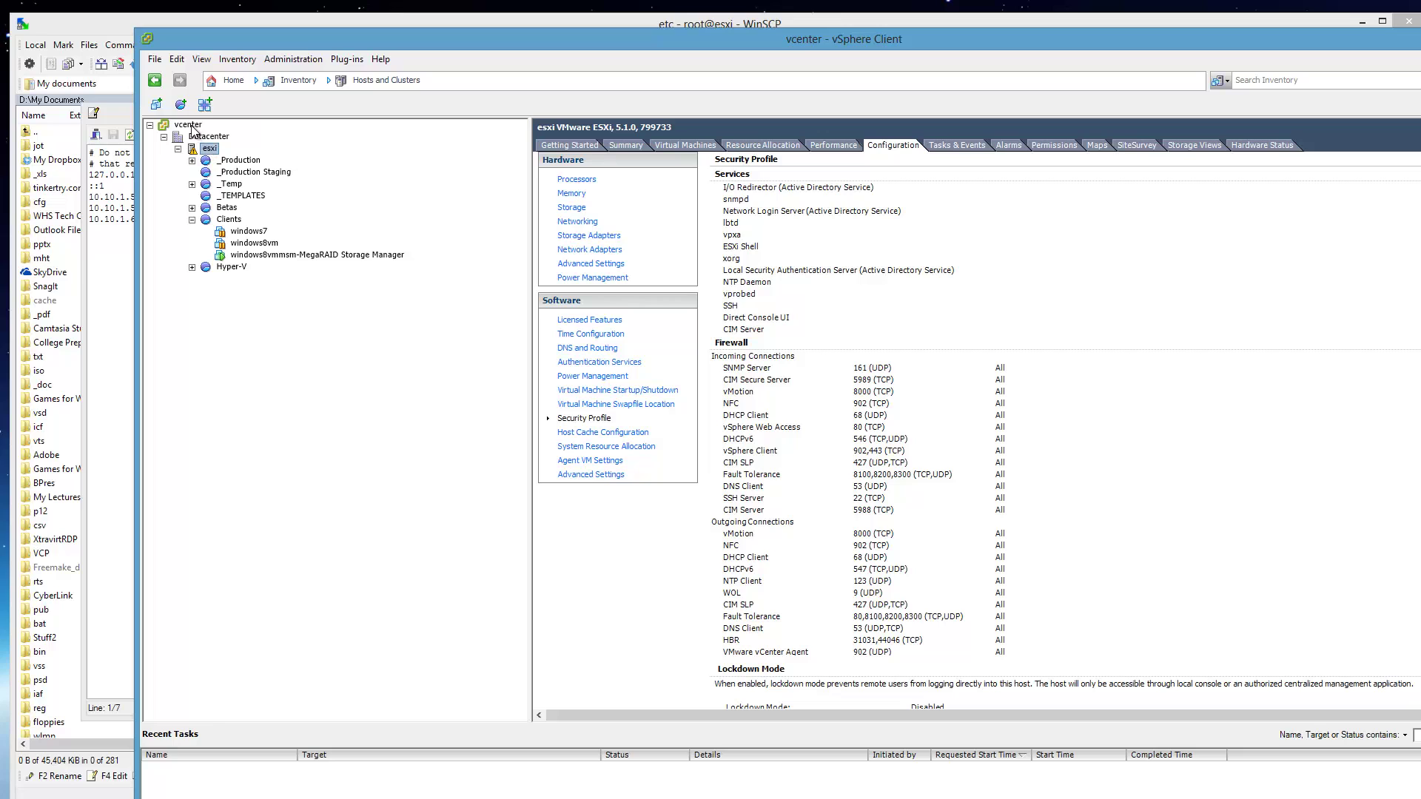
pyautogui.click(627, 144)
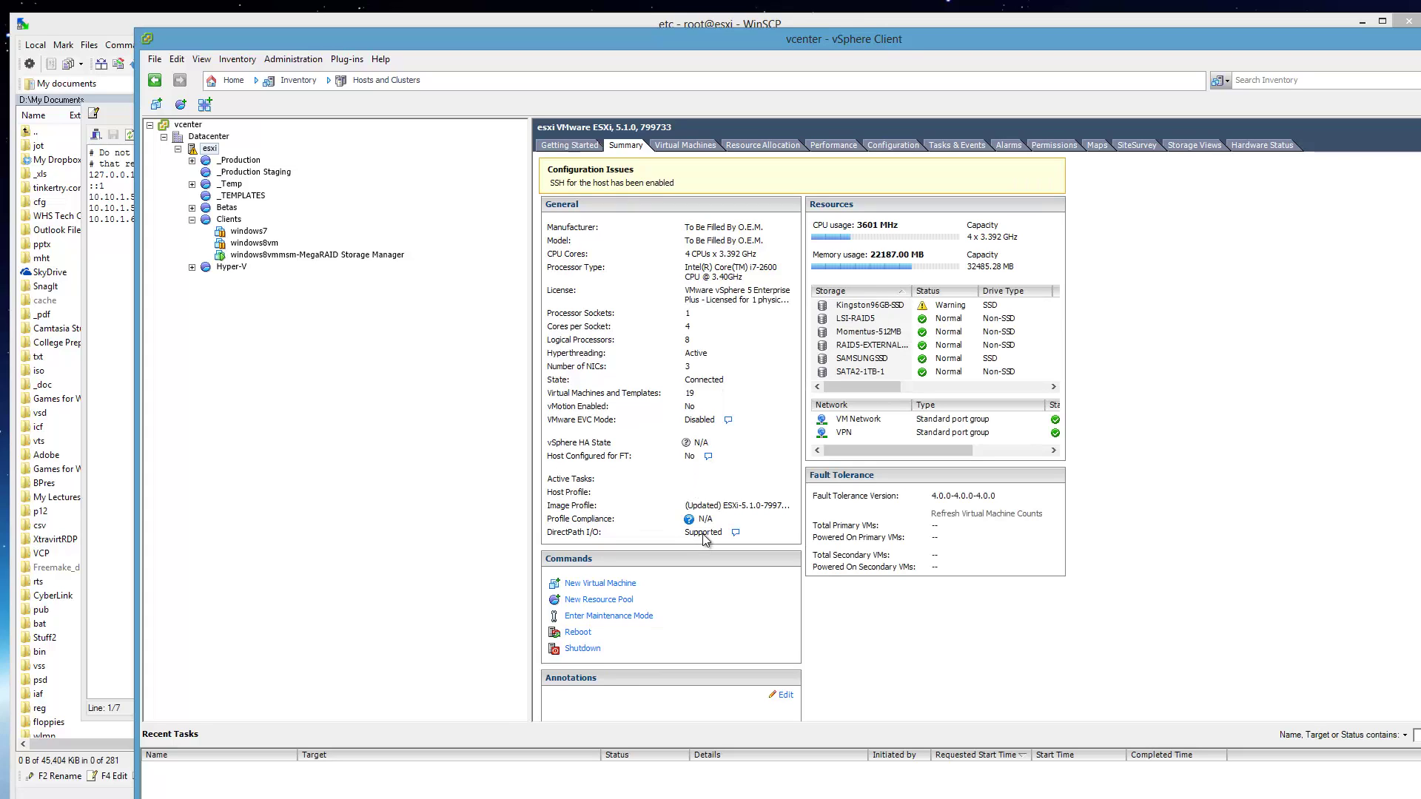
pyautogui.click(570, 148)
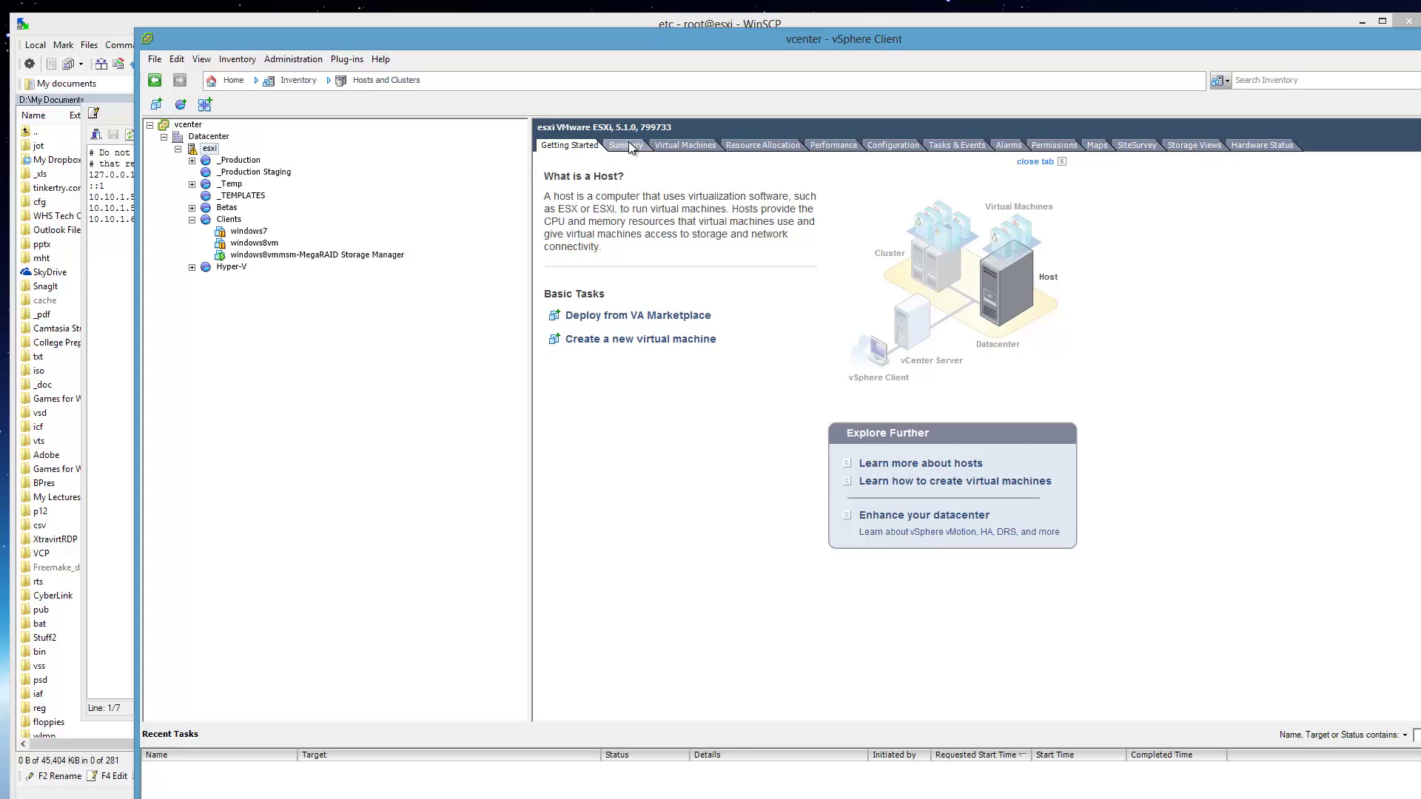
pyautogui.click(629, 145)
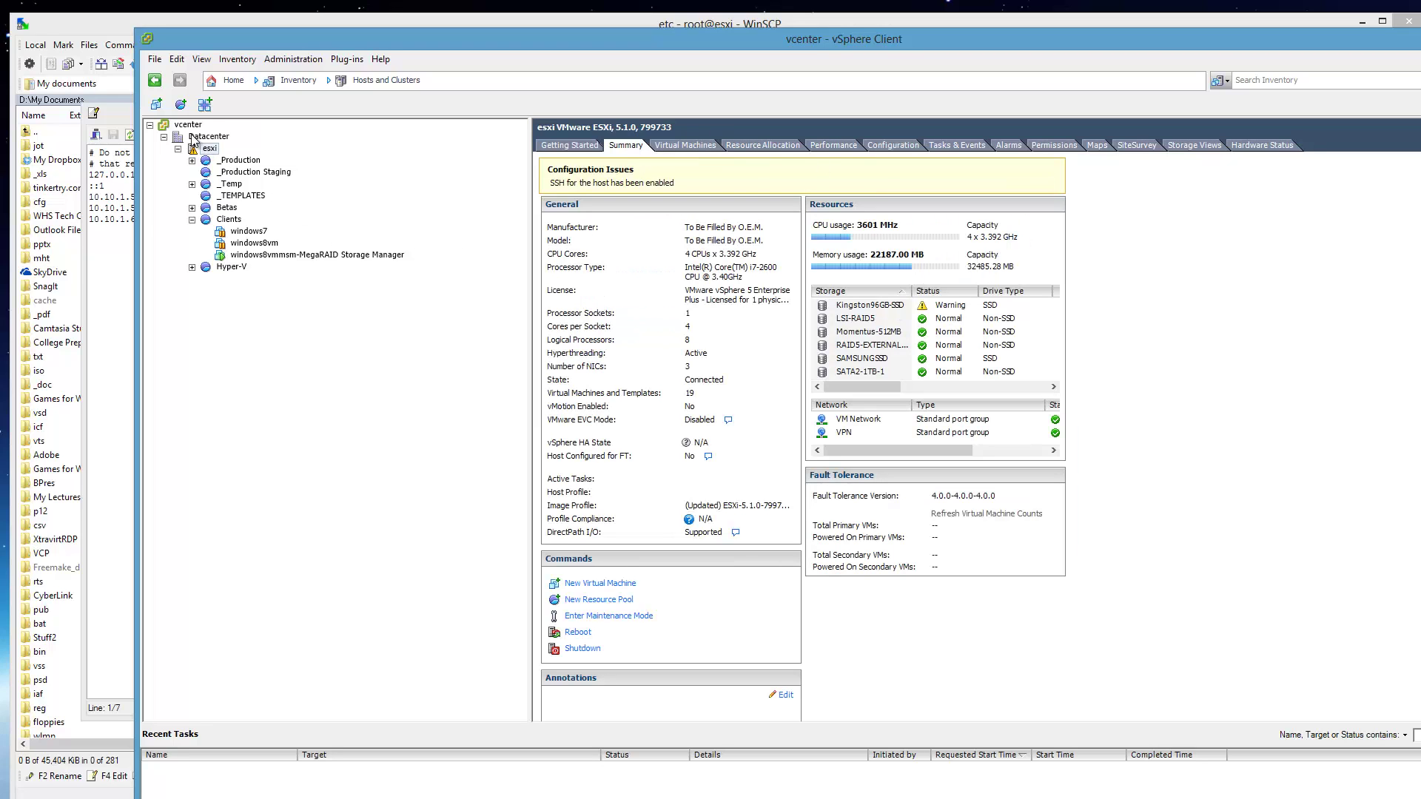
pyautogui.click(189, 124)
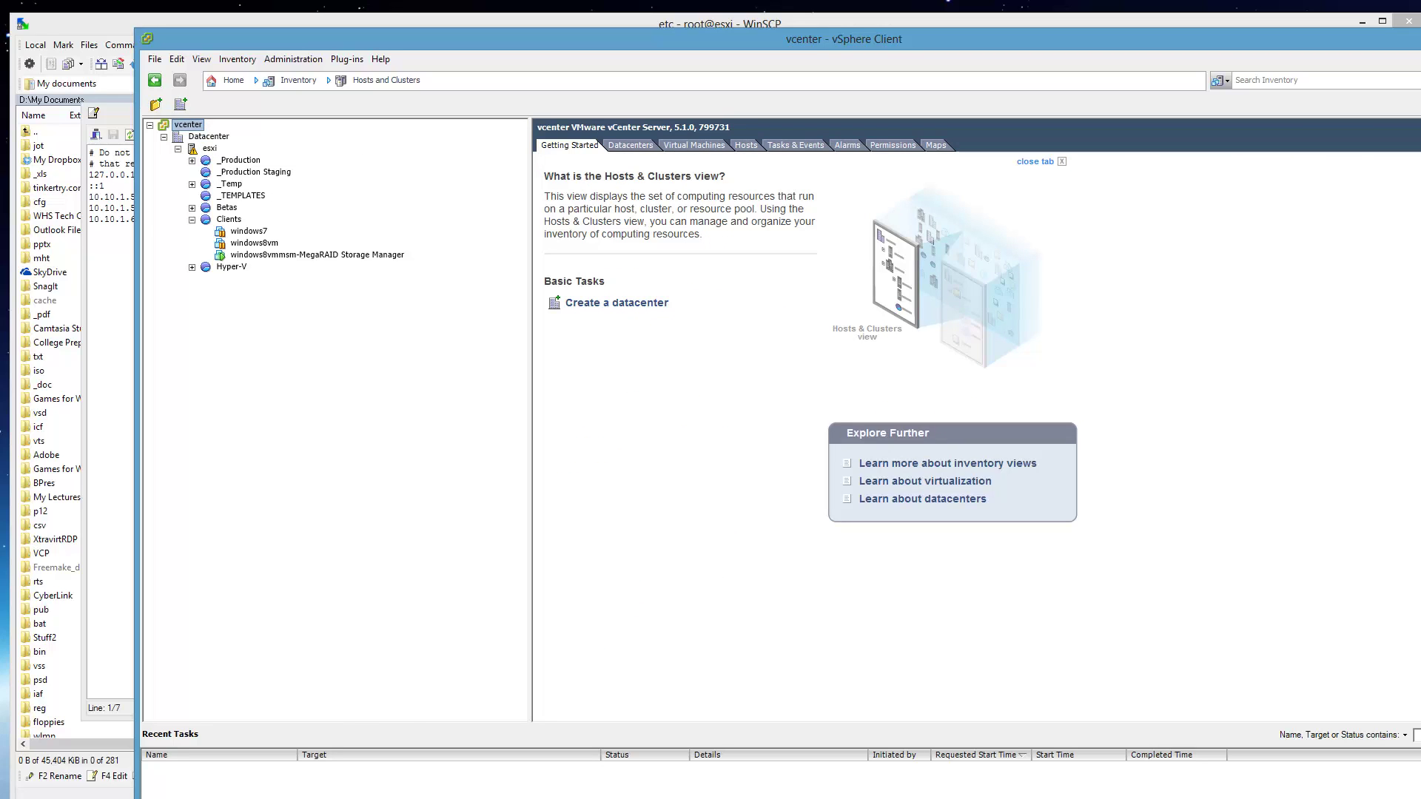
# Close the WinSCP hosts editor and minimize WinSCP.
pyautogui.hotkey('alt', 'Tab')
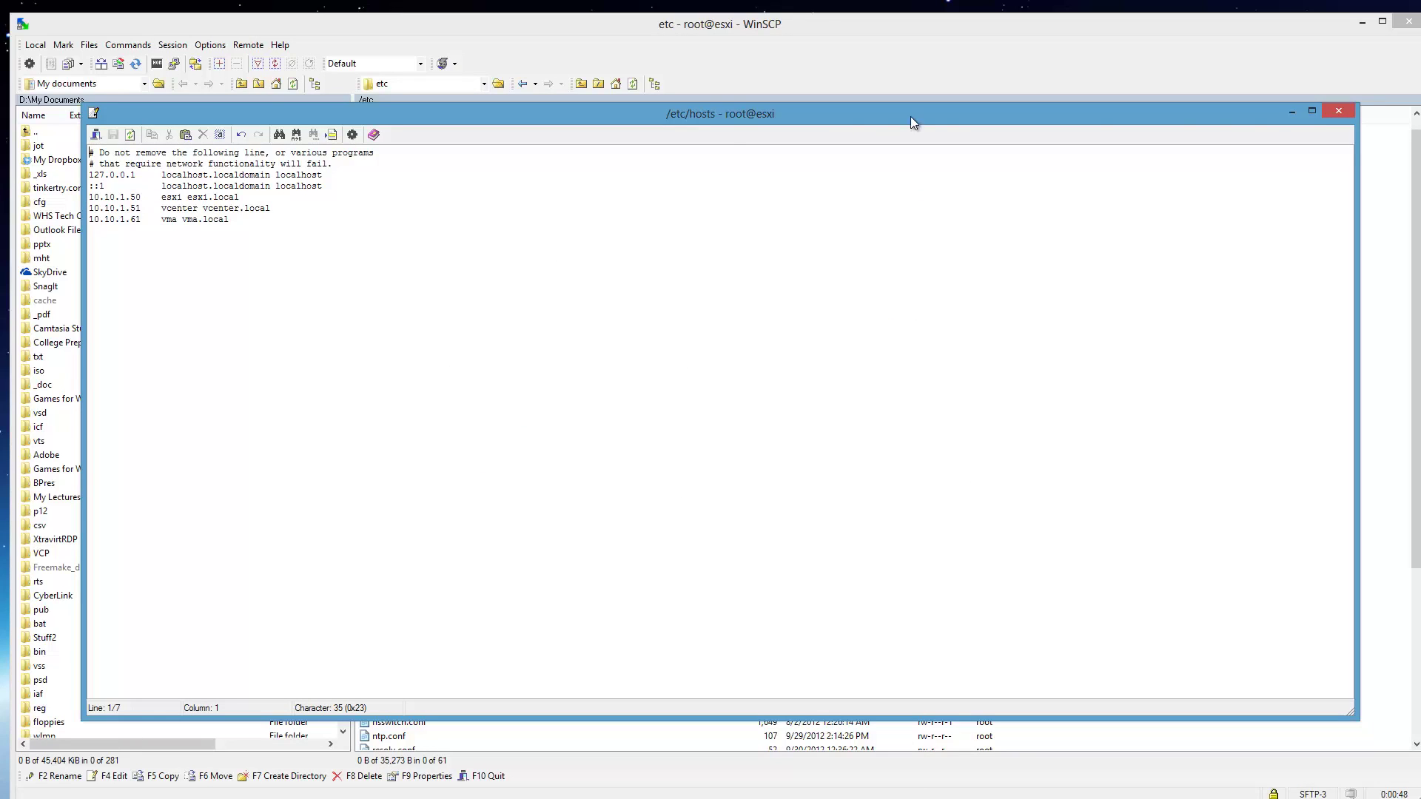
pyautogui.click(1338, 111)
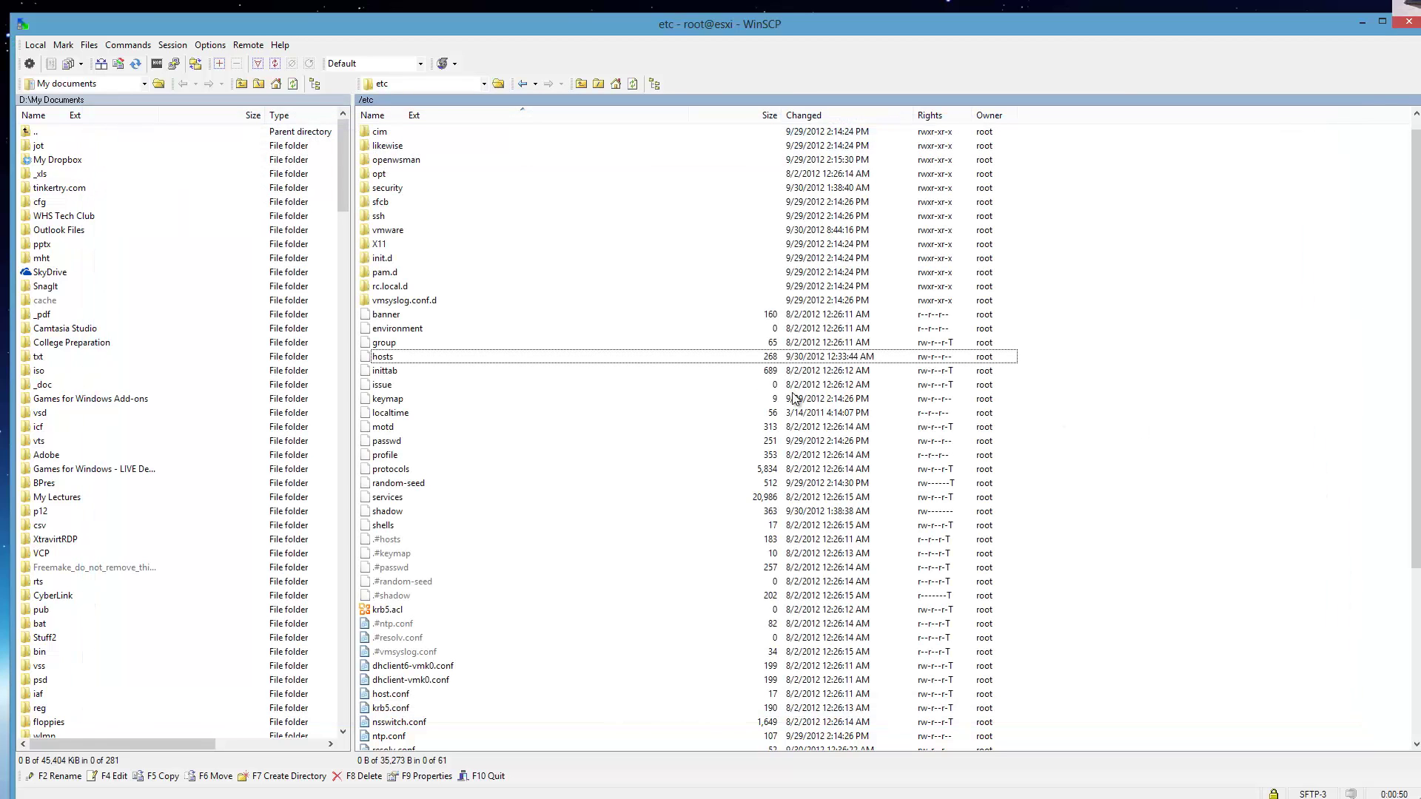
pyautogui.click(1361, 22)
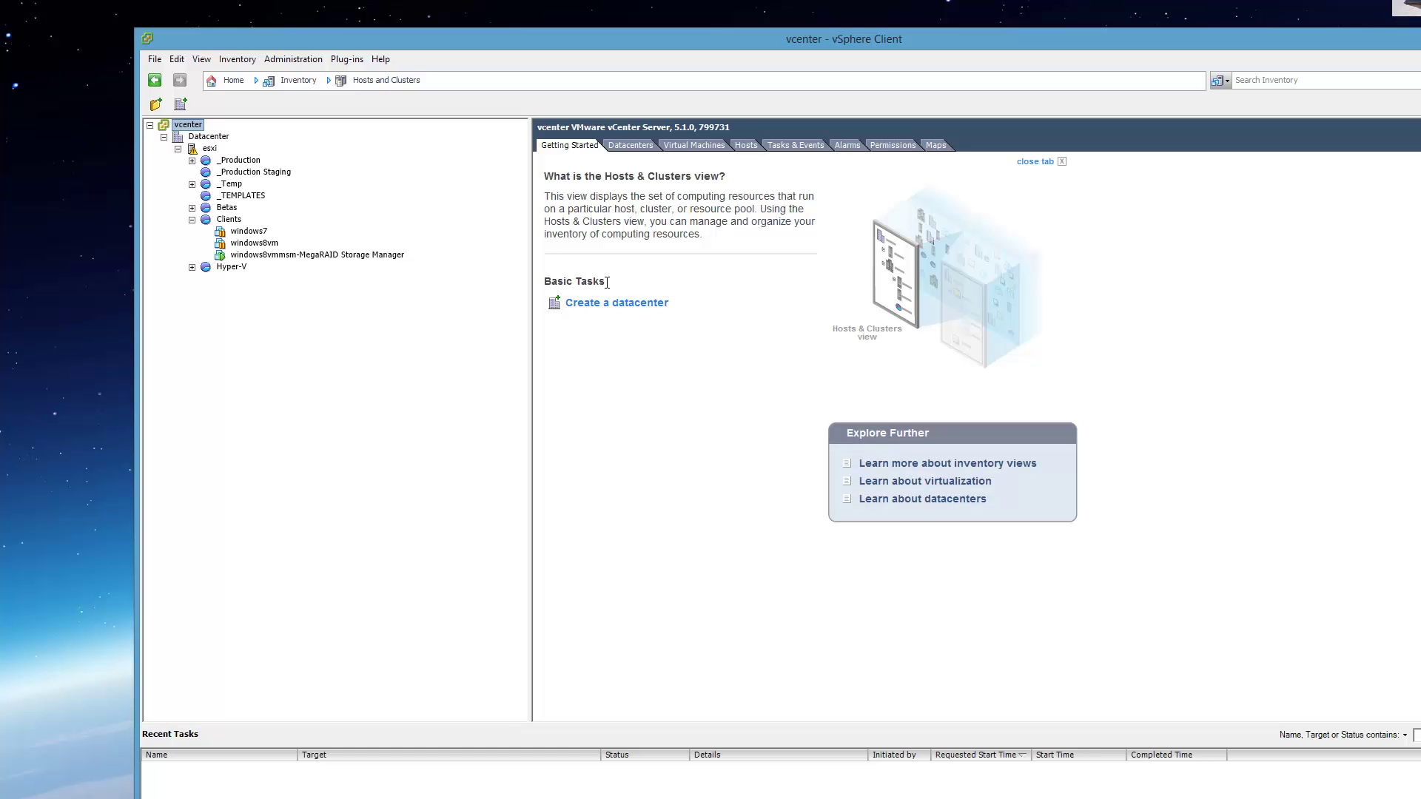
# In the VM's console, browse Explorer to c:\windows\system32\drivers\etc.
pyautogui.click(301, 256)
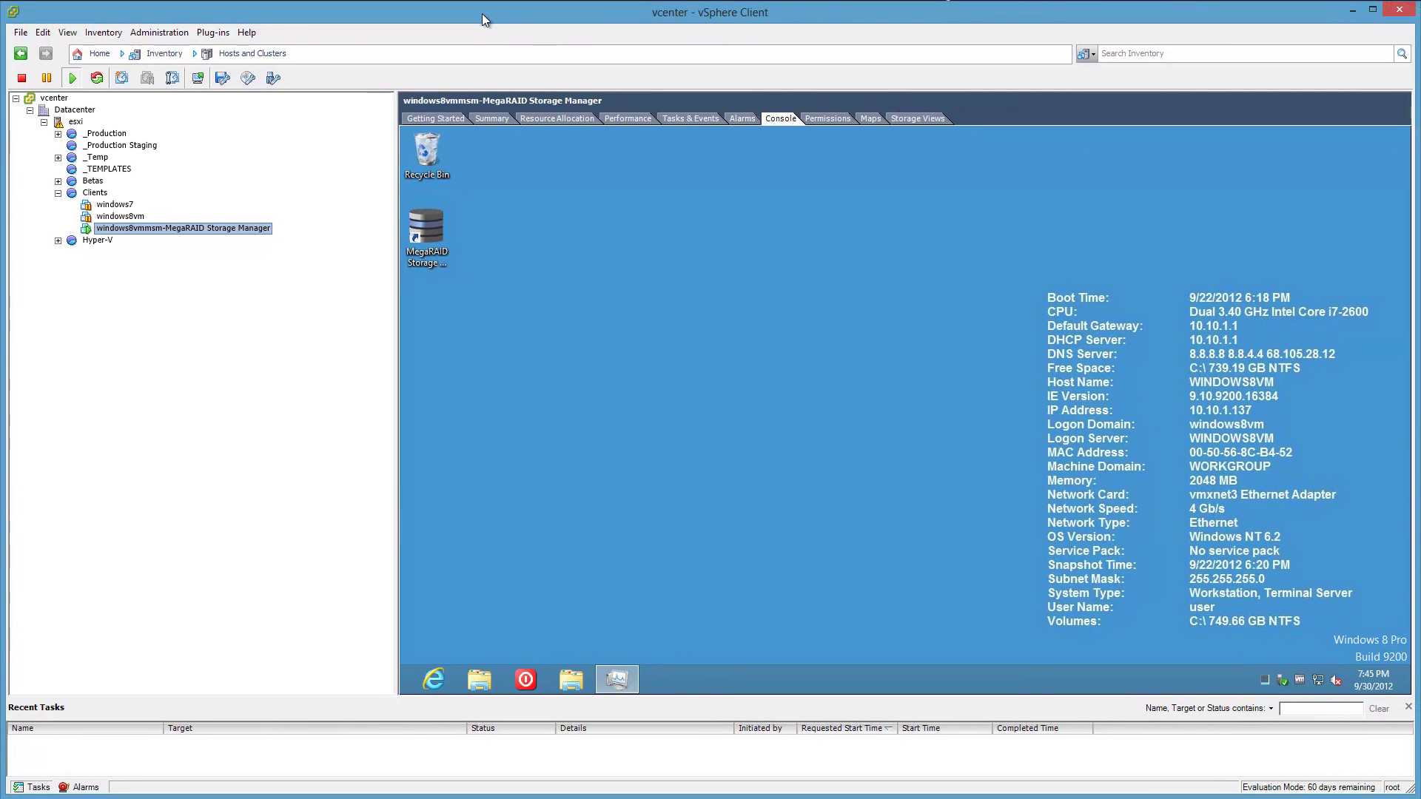
pyautogui.click(578, 688)
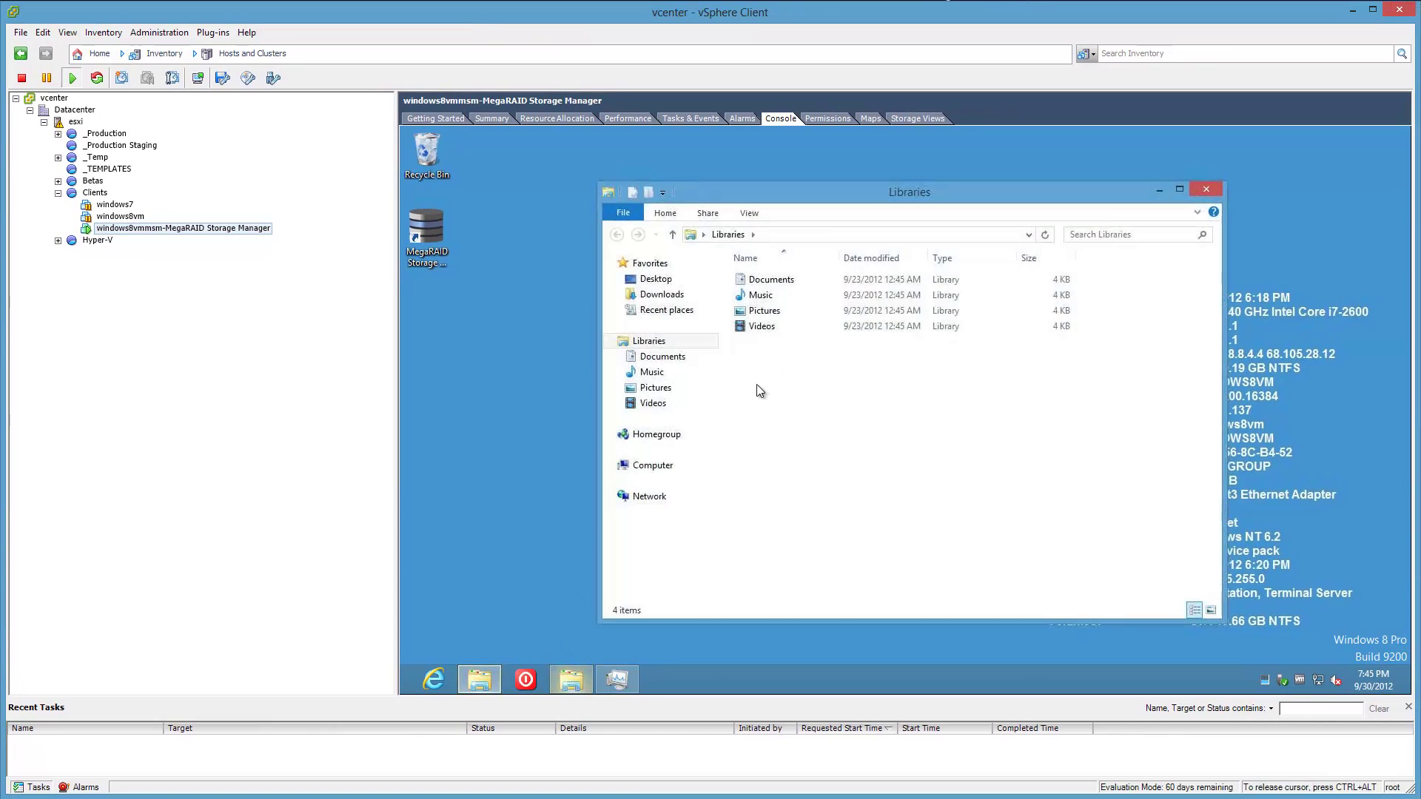
pyautogui.click(820, 234)
pyautogui.write('c:\\')
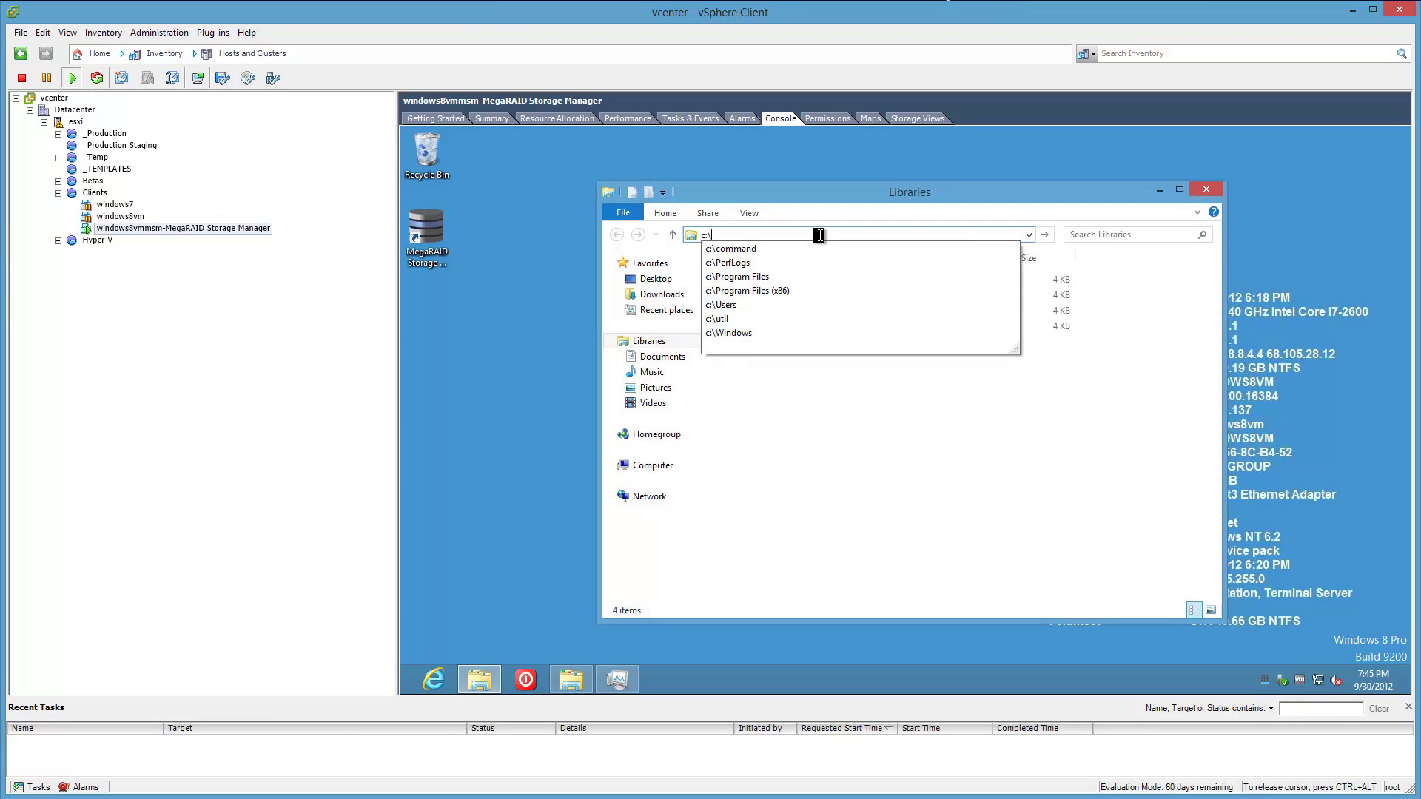
pyautogui.write('windows\\')
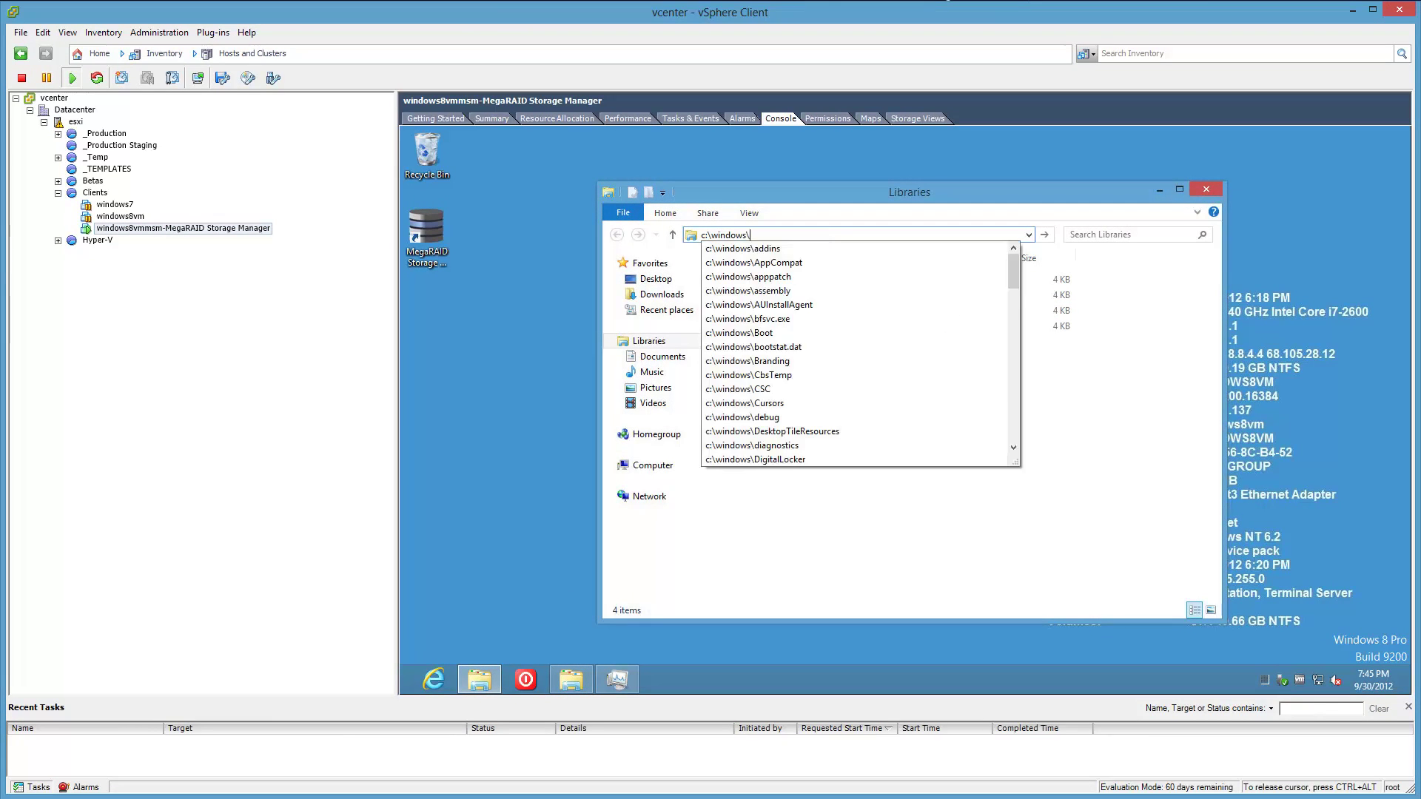
pyautogui.write('system32\\dri')
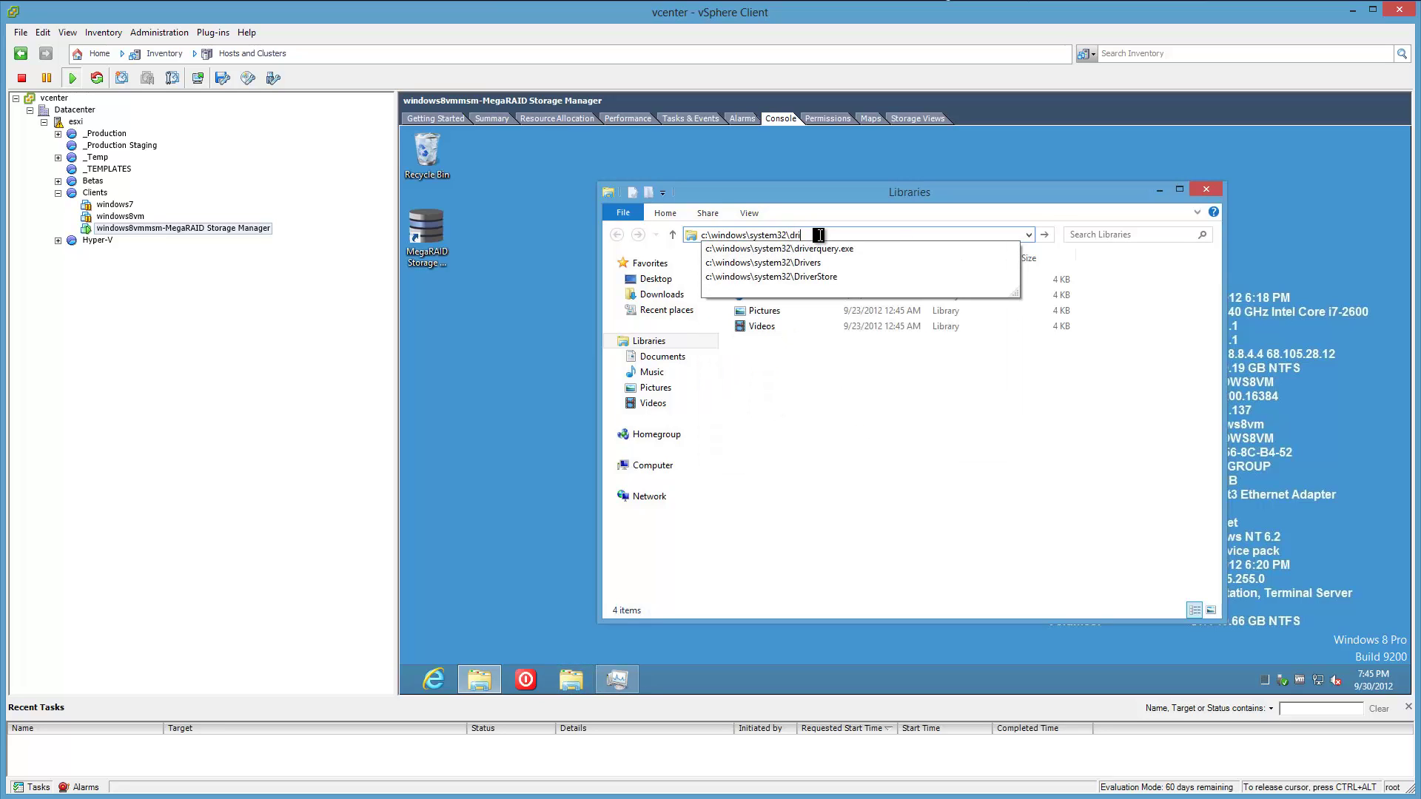
pyautogui.write('vers\\etc')
pyautogui.press('Return')
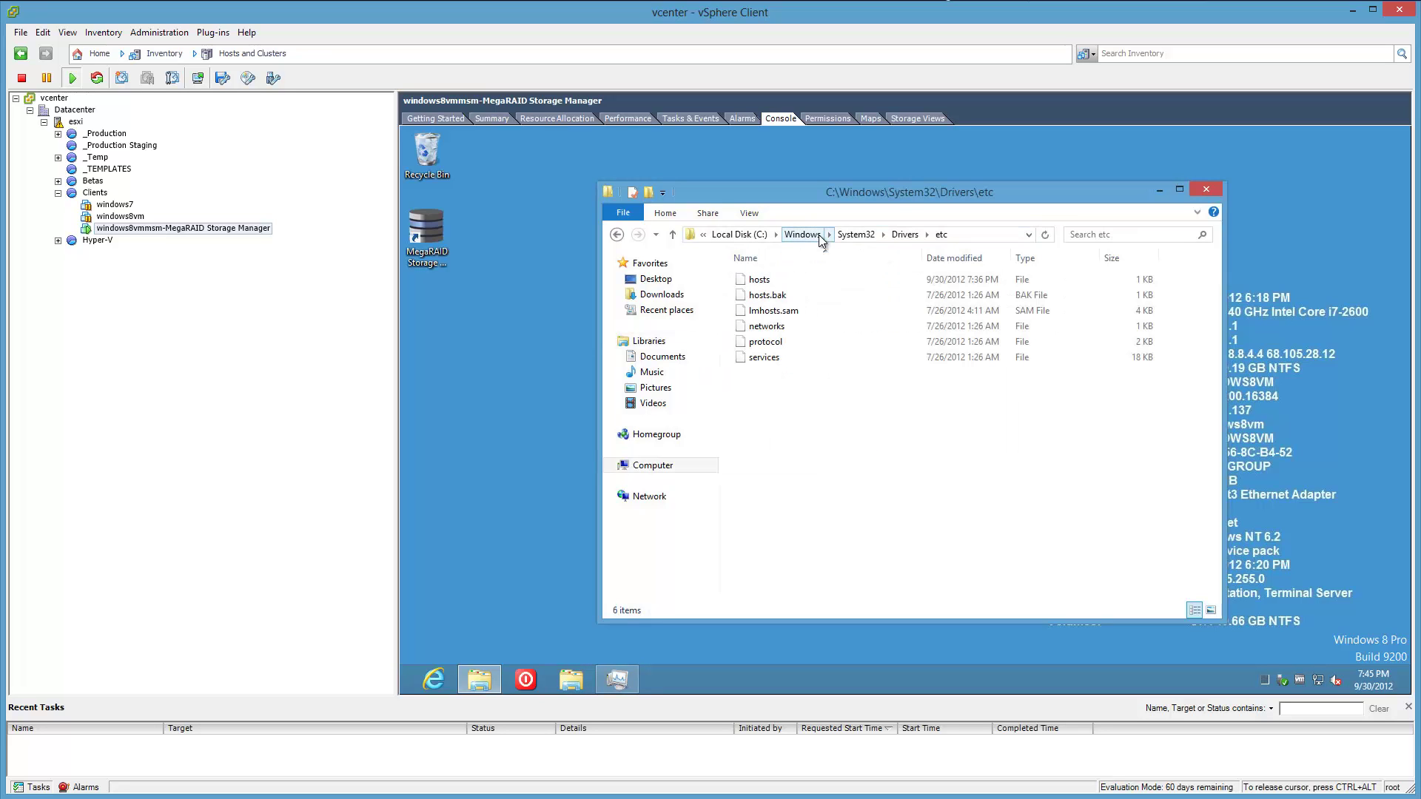
# Open the hosts file with Notepad and maximize it to show the esxi, vcenter and vma entries.
pyautogui.click(764, 284)
pyautogui.rightClick(763, 291)
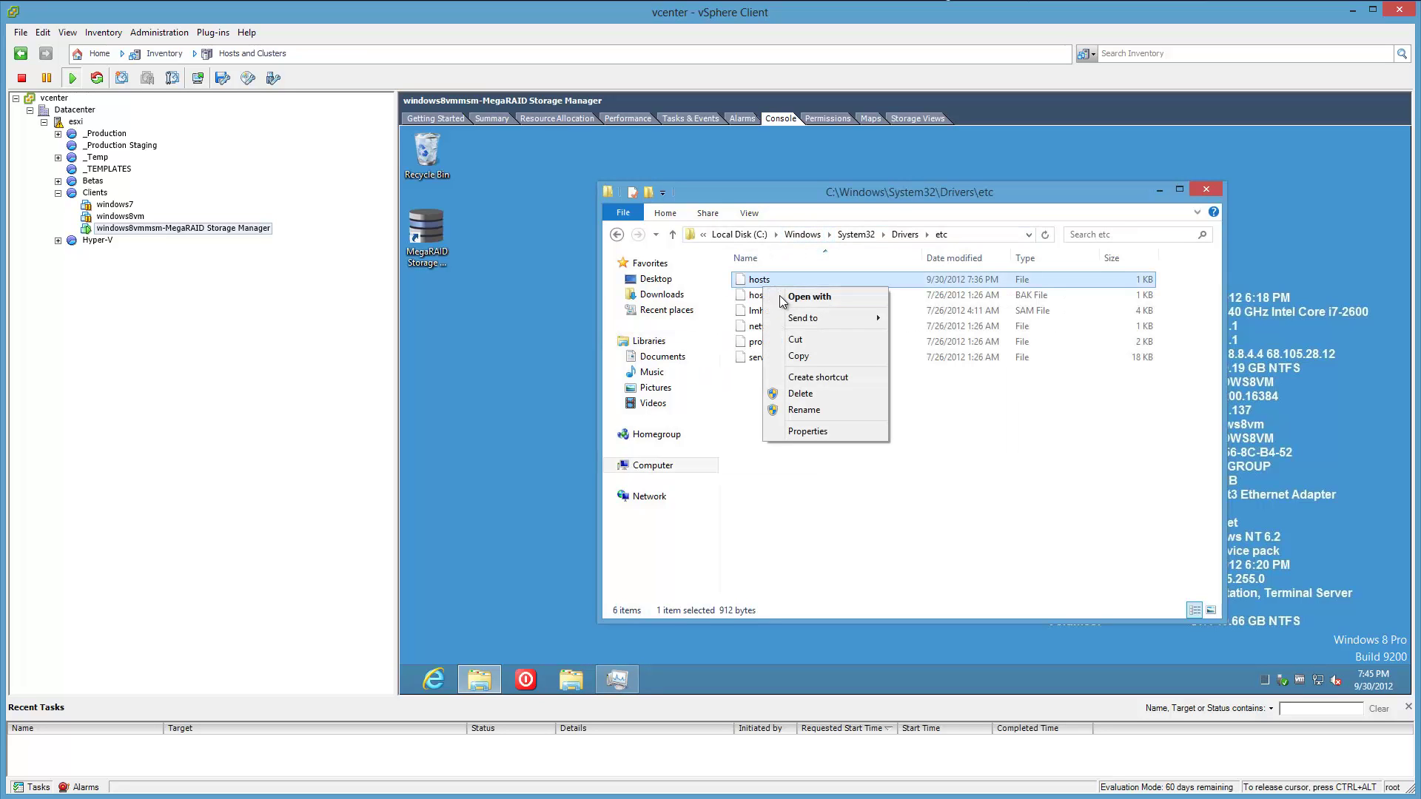
pyautogui.click(798, 295)
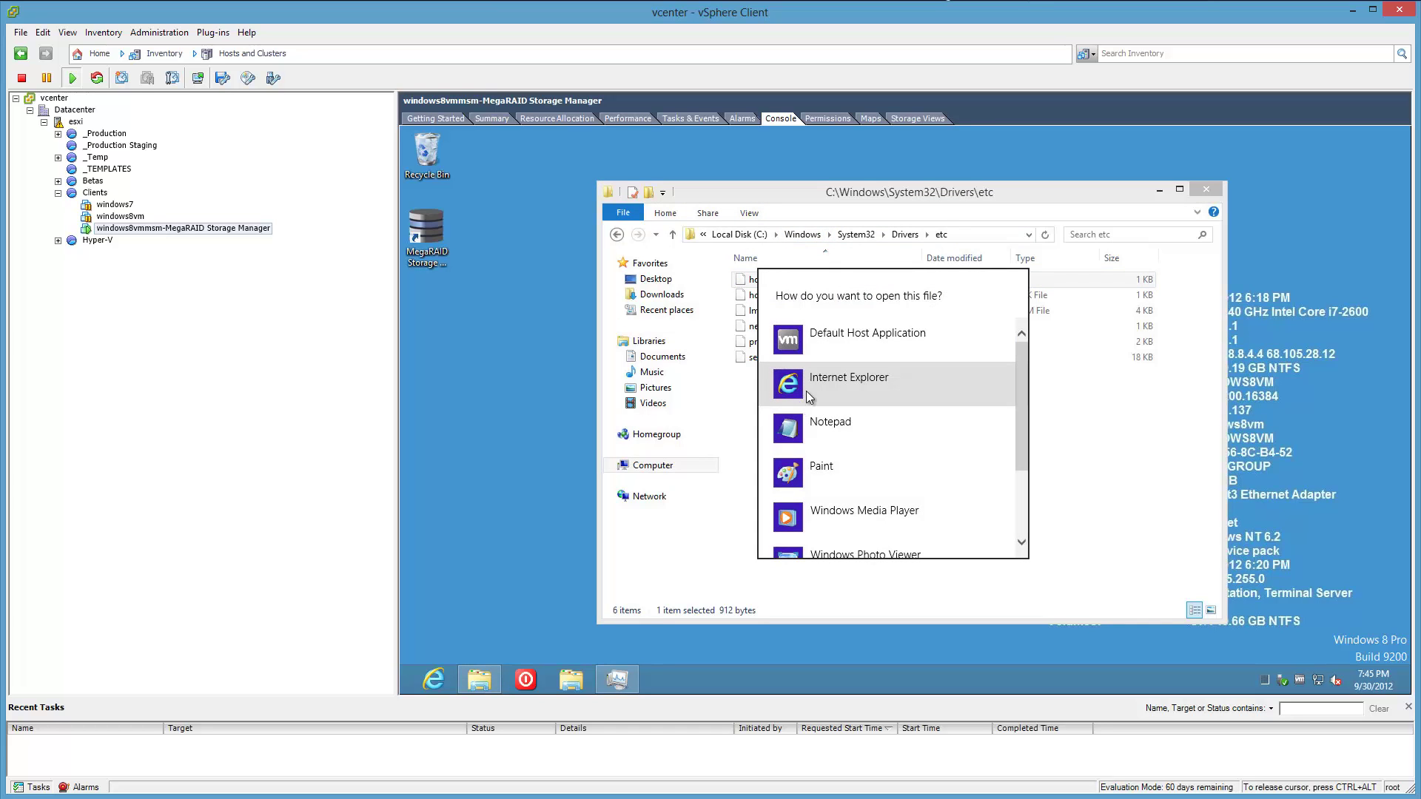
pyautogui.click(818, 426)
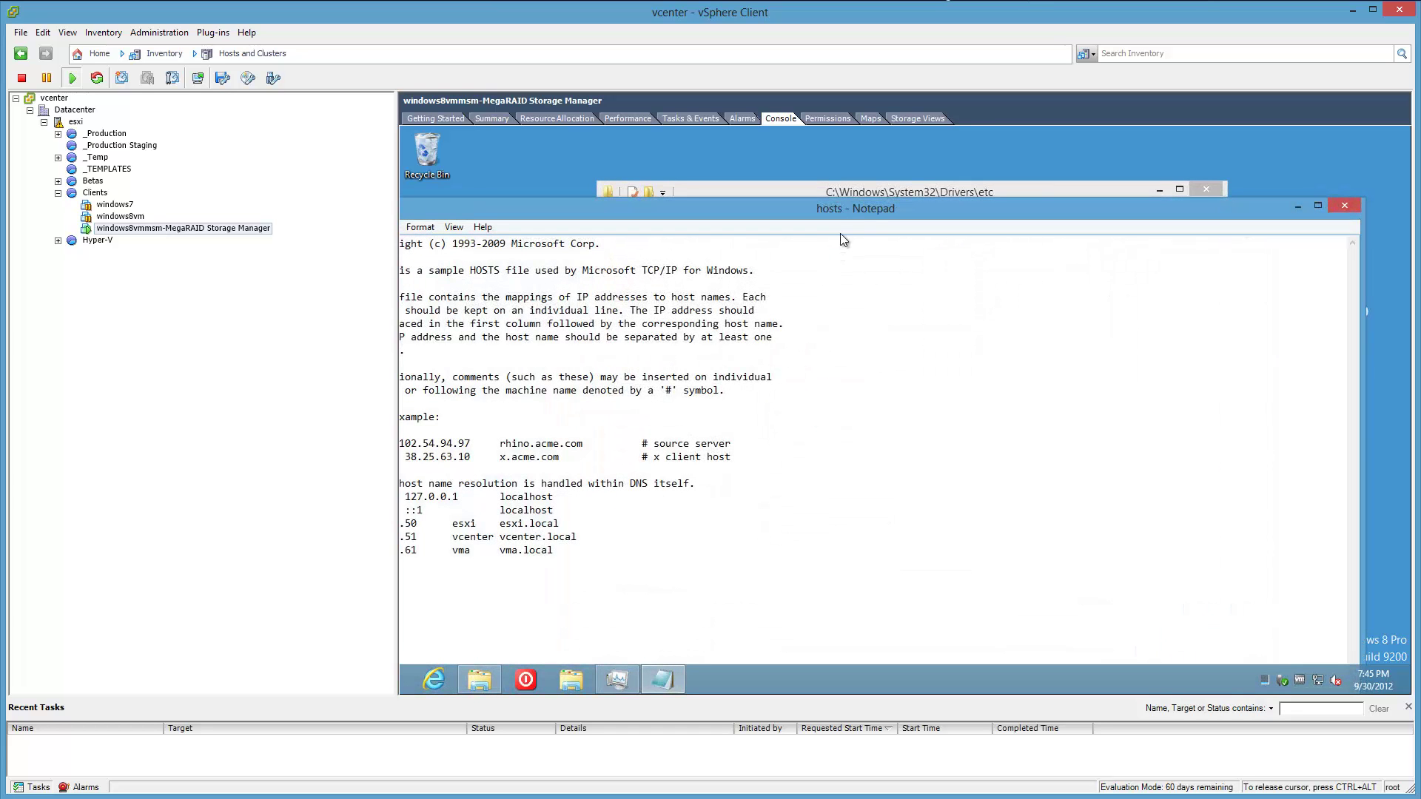
pyautogui.doubleClick(921, 207)
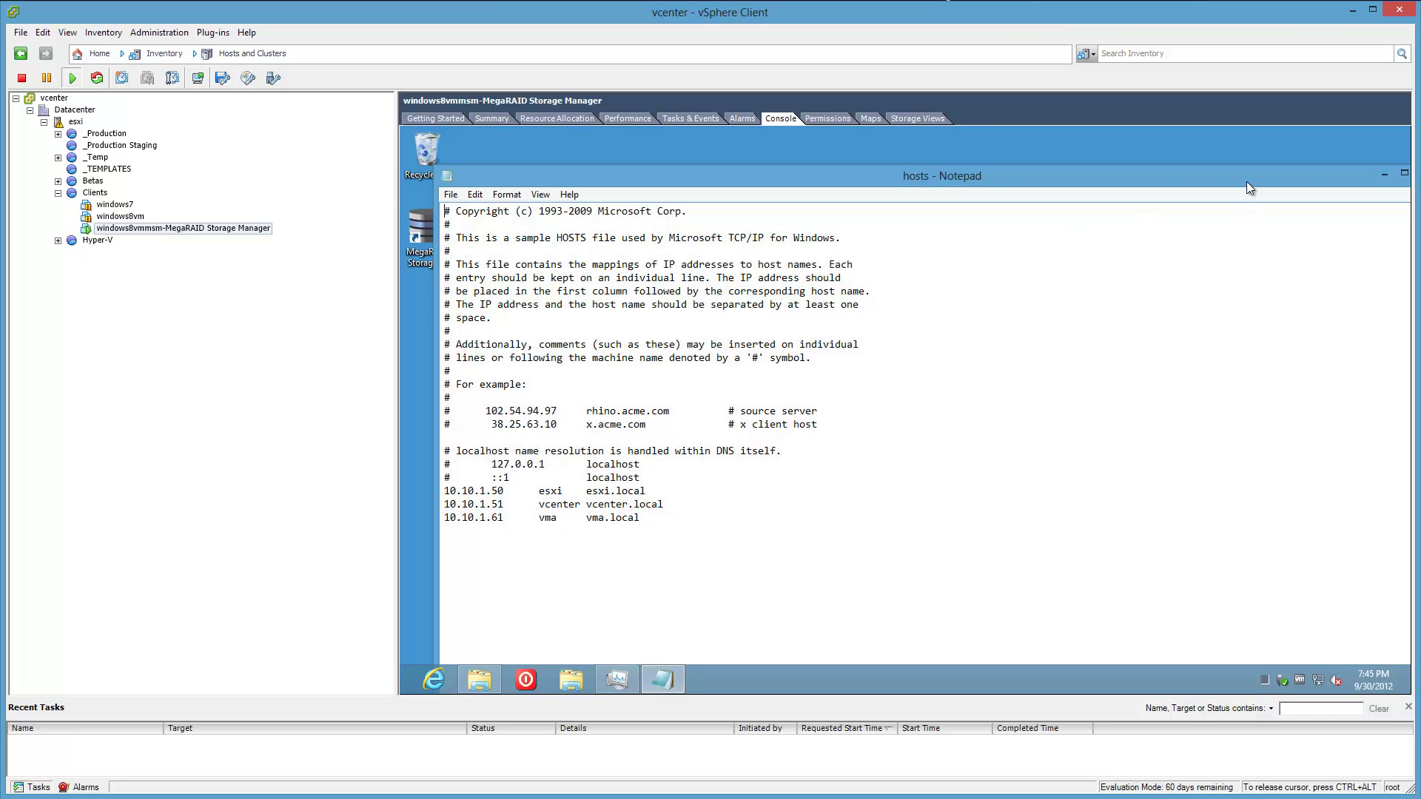
pyautogui.moveTo(1246, 180); pyautogui.dragTo(1216, 177)
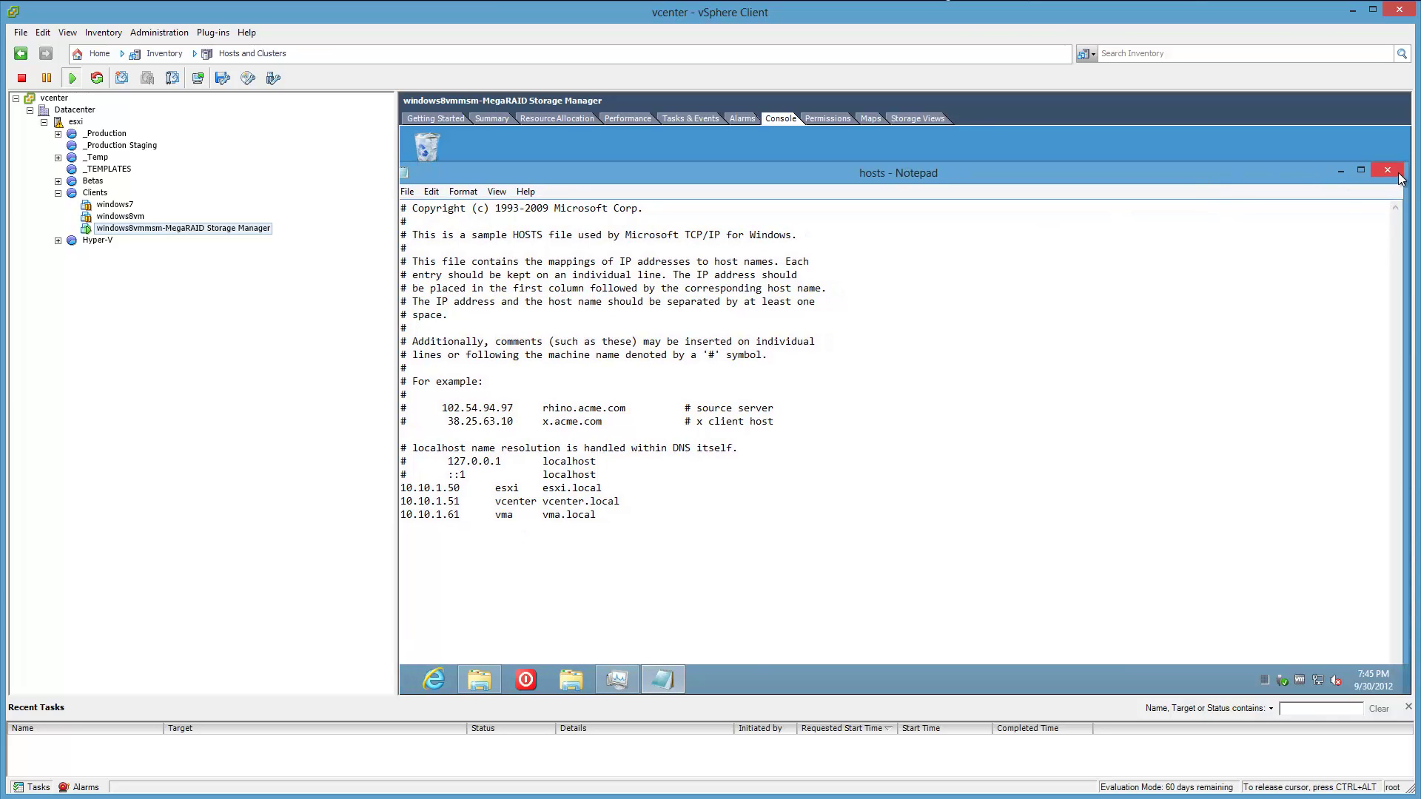
# Close Notepad and open an administrator Command Prompt in the VM.
pyautogui.click(1397, 173)
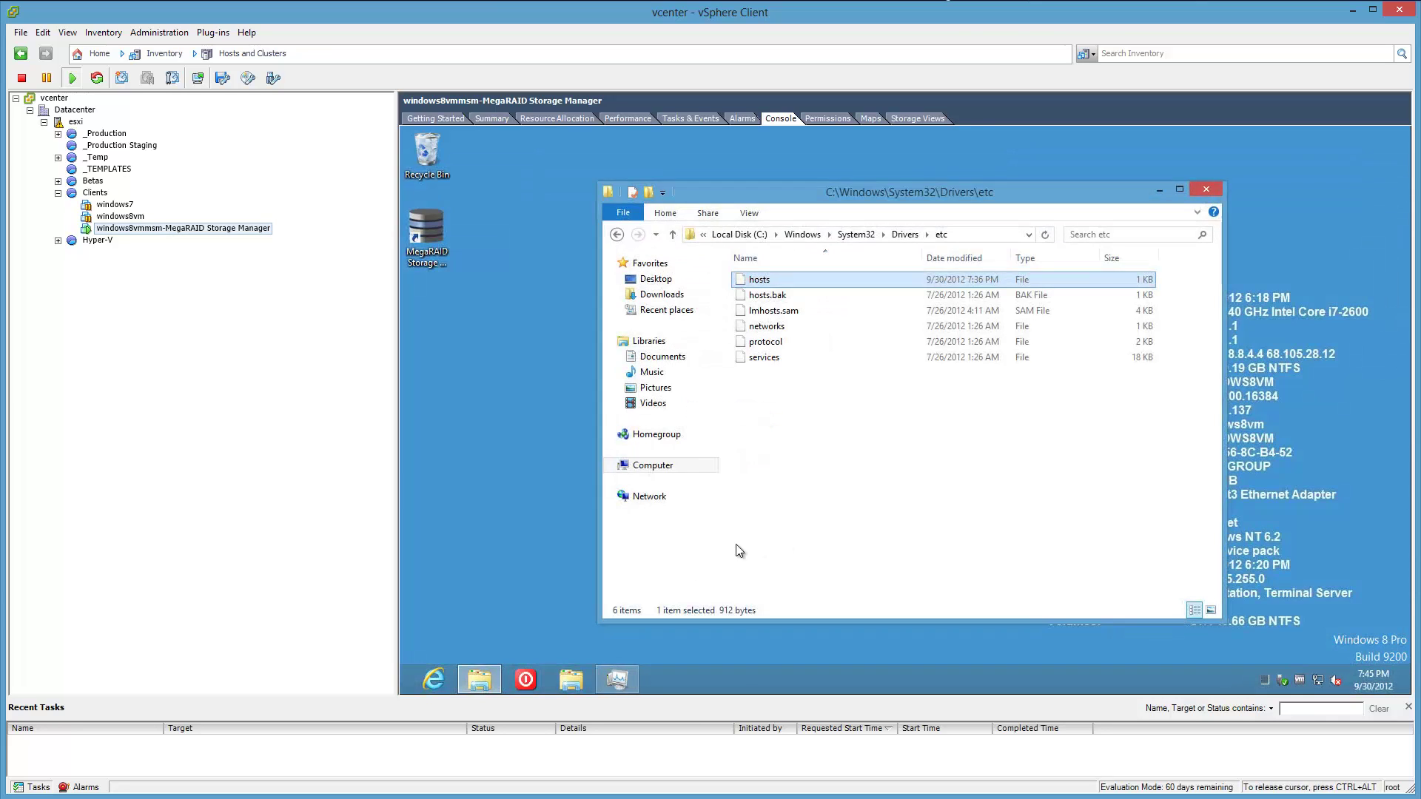
pyautogui.rightClick(406, 690)
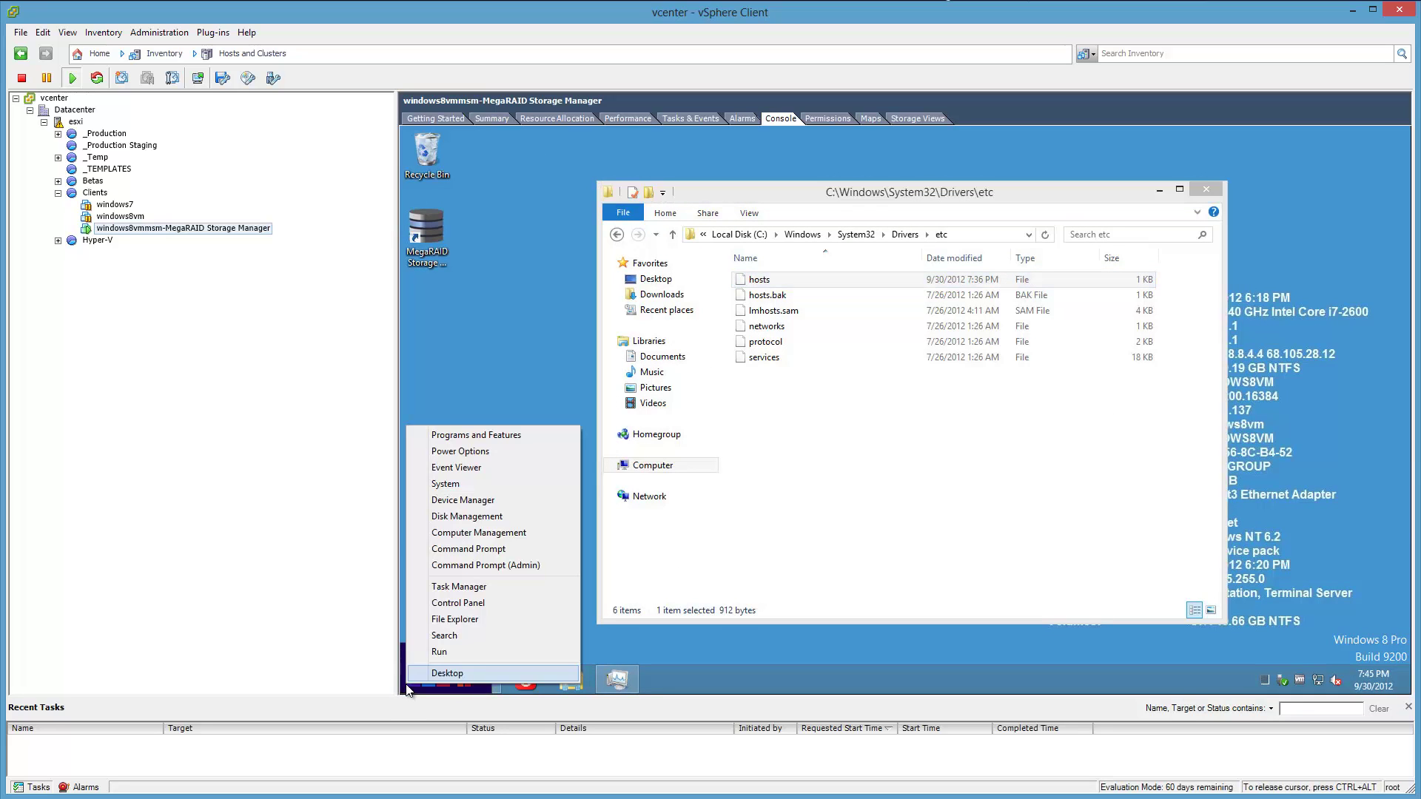
pyautogui.click(469, 566)
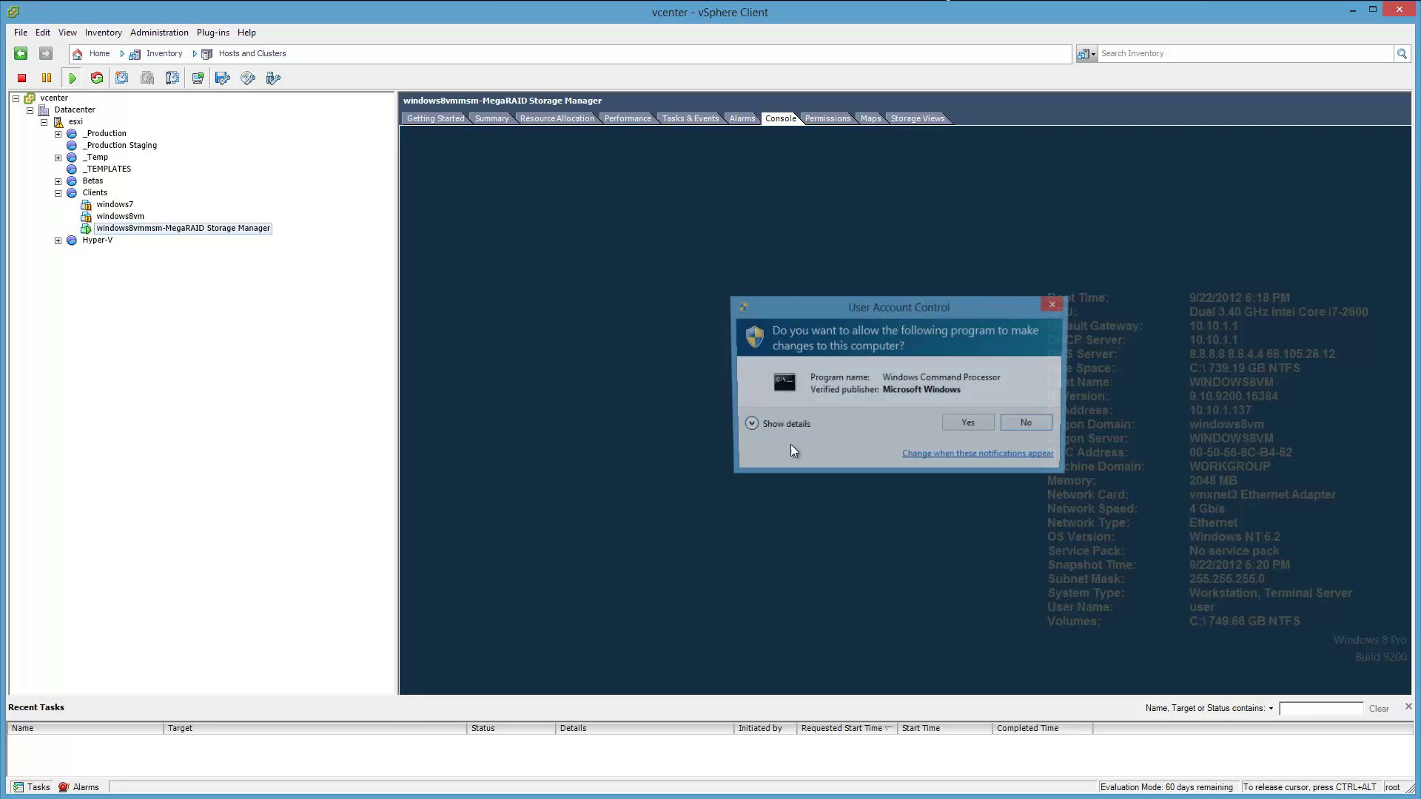
pyautogui.click(962, 425)
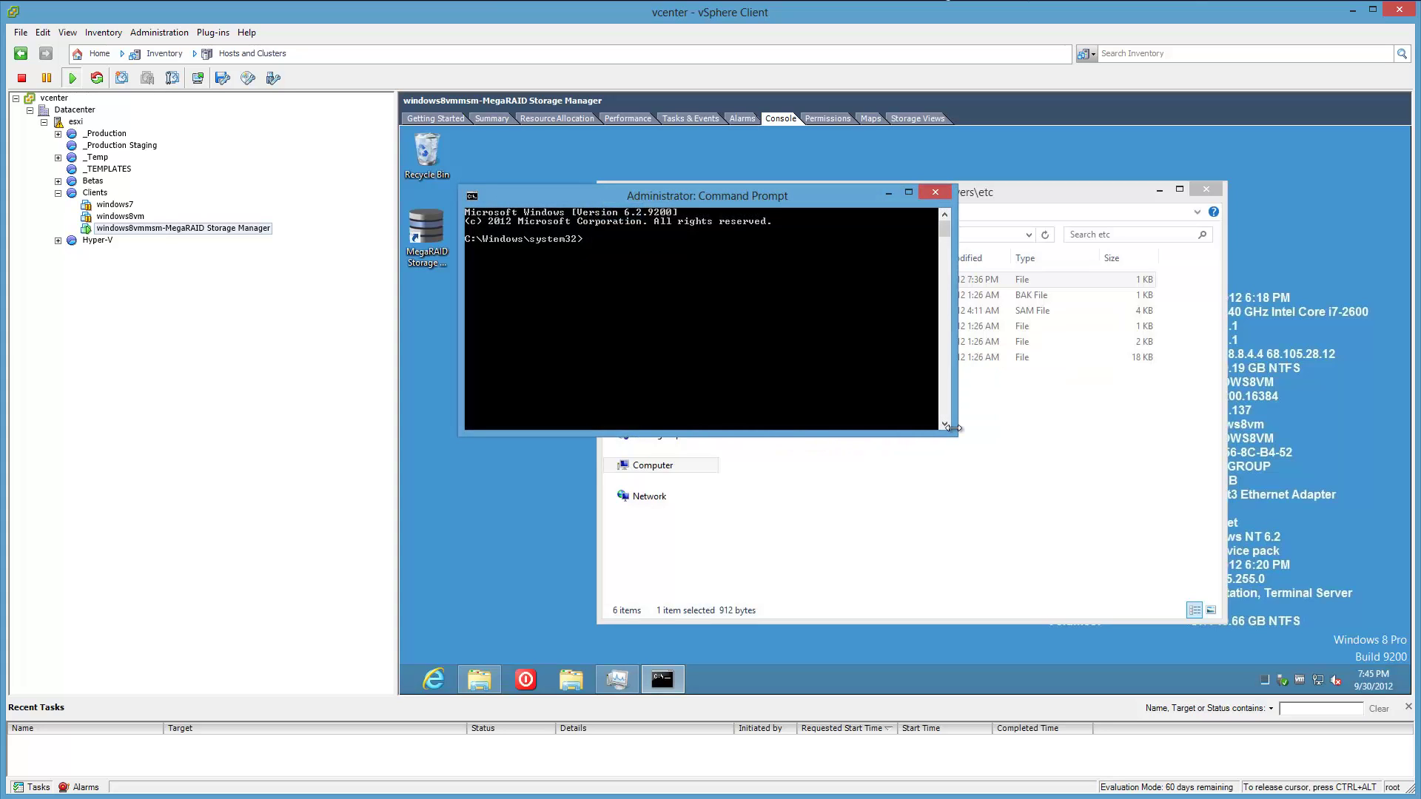
# Ping esxi (10.10.1.50, 0% loss), then launch PuTTY from the host command line.
pyautogui.press('Return')
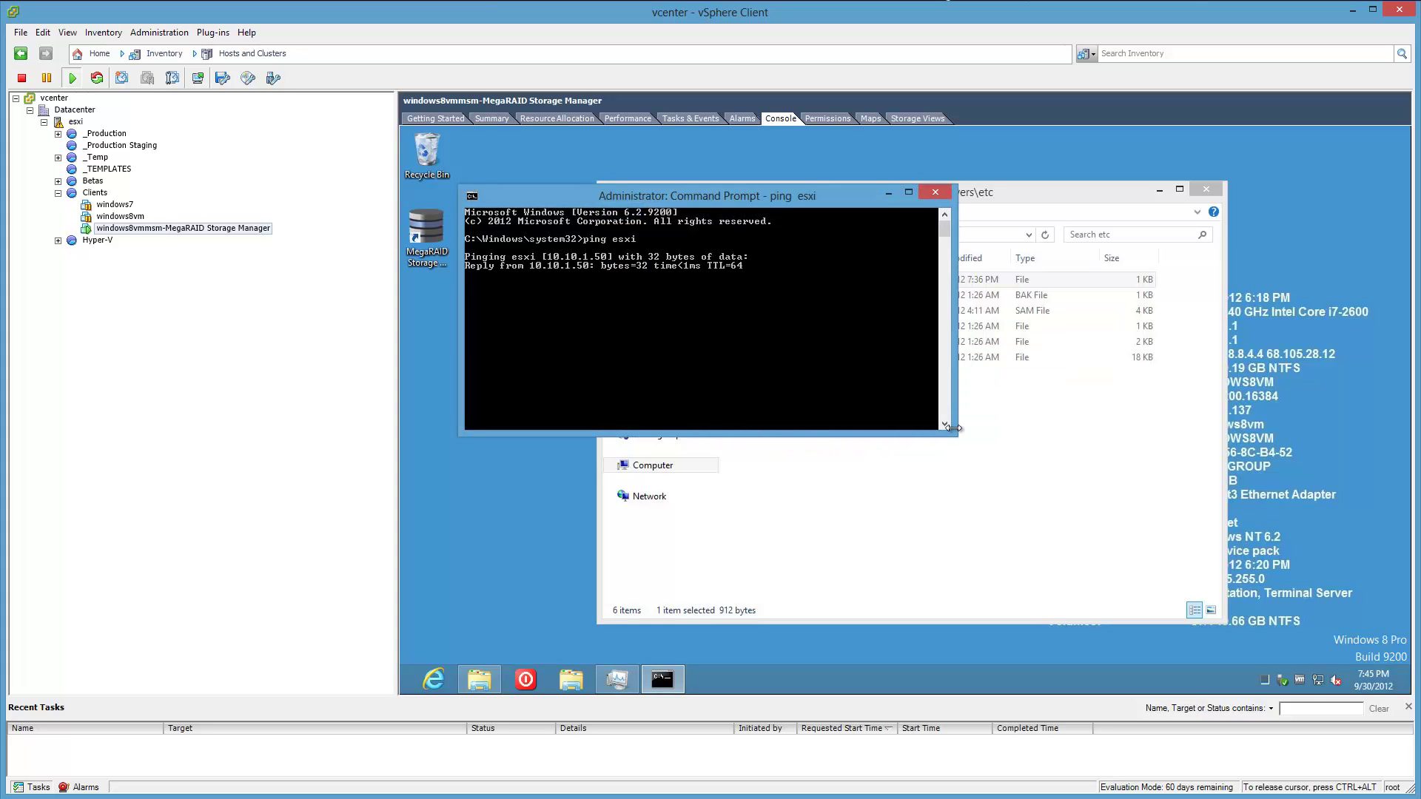
pyautogui.hotkey('ctrl', 'c')
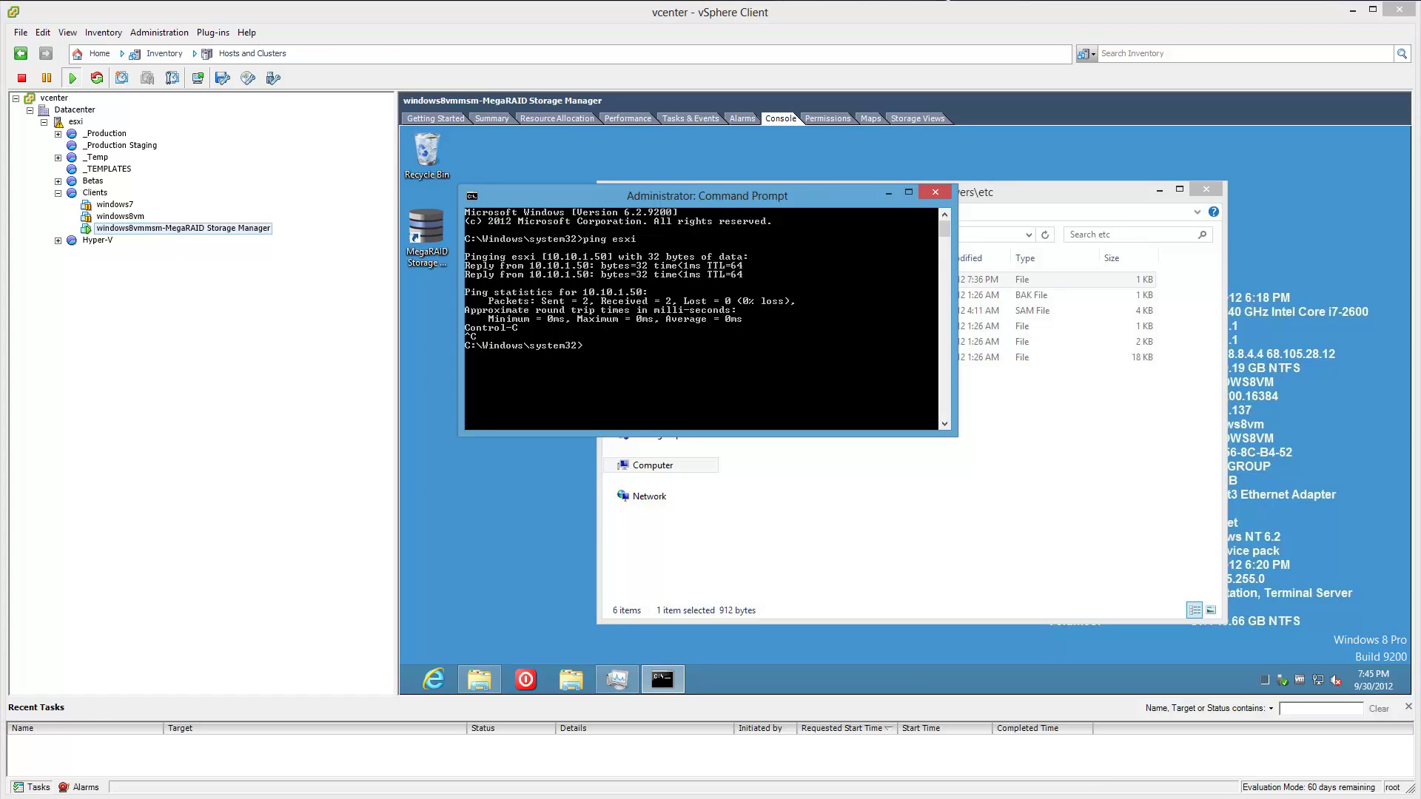
pyautogui.write('putty')
pyautogui.press('Return')
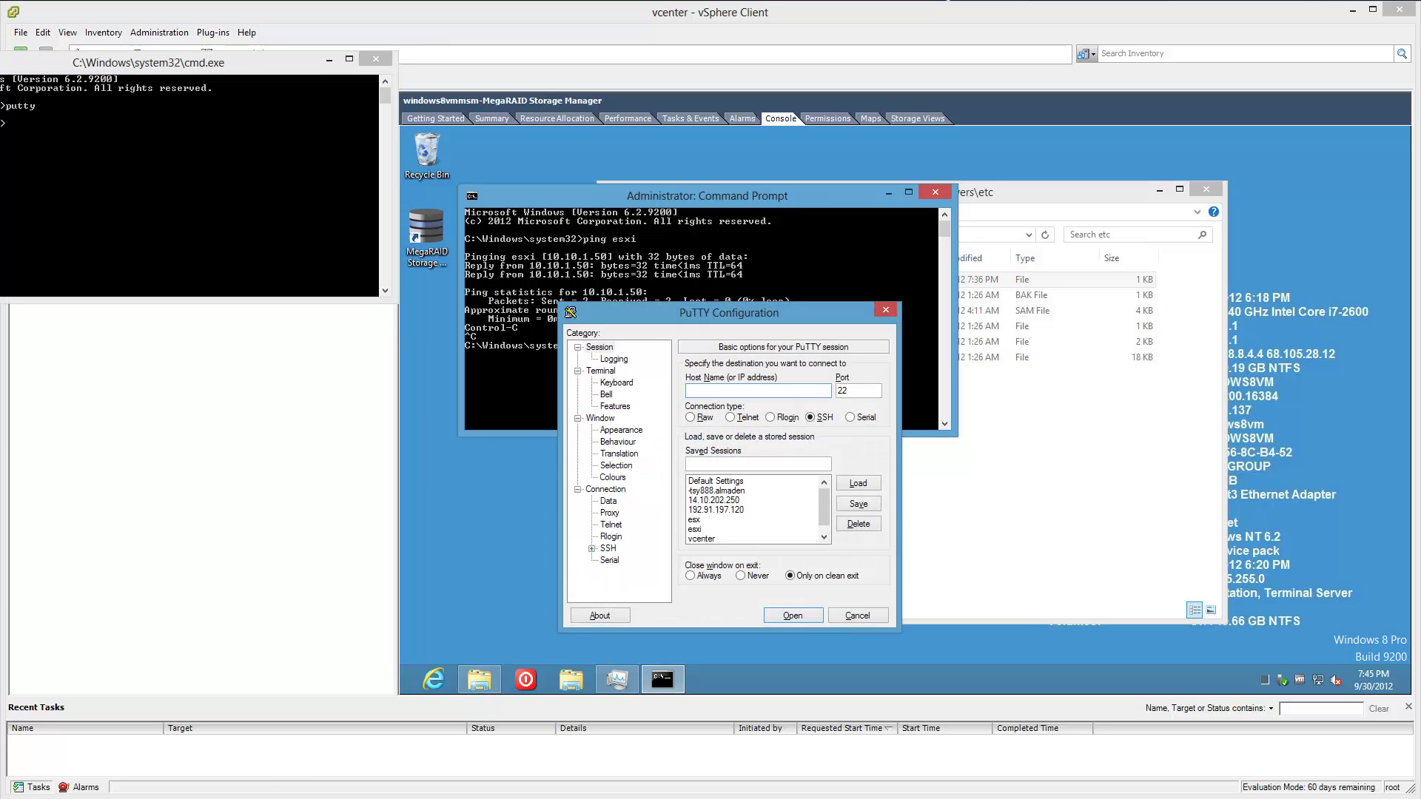
# Open the saved esxi PuTTY session and log in as root.
pyautogui.click(329, 60)
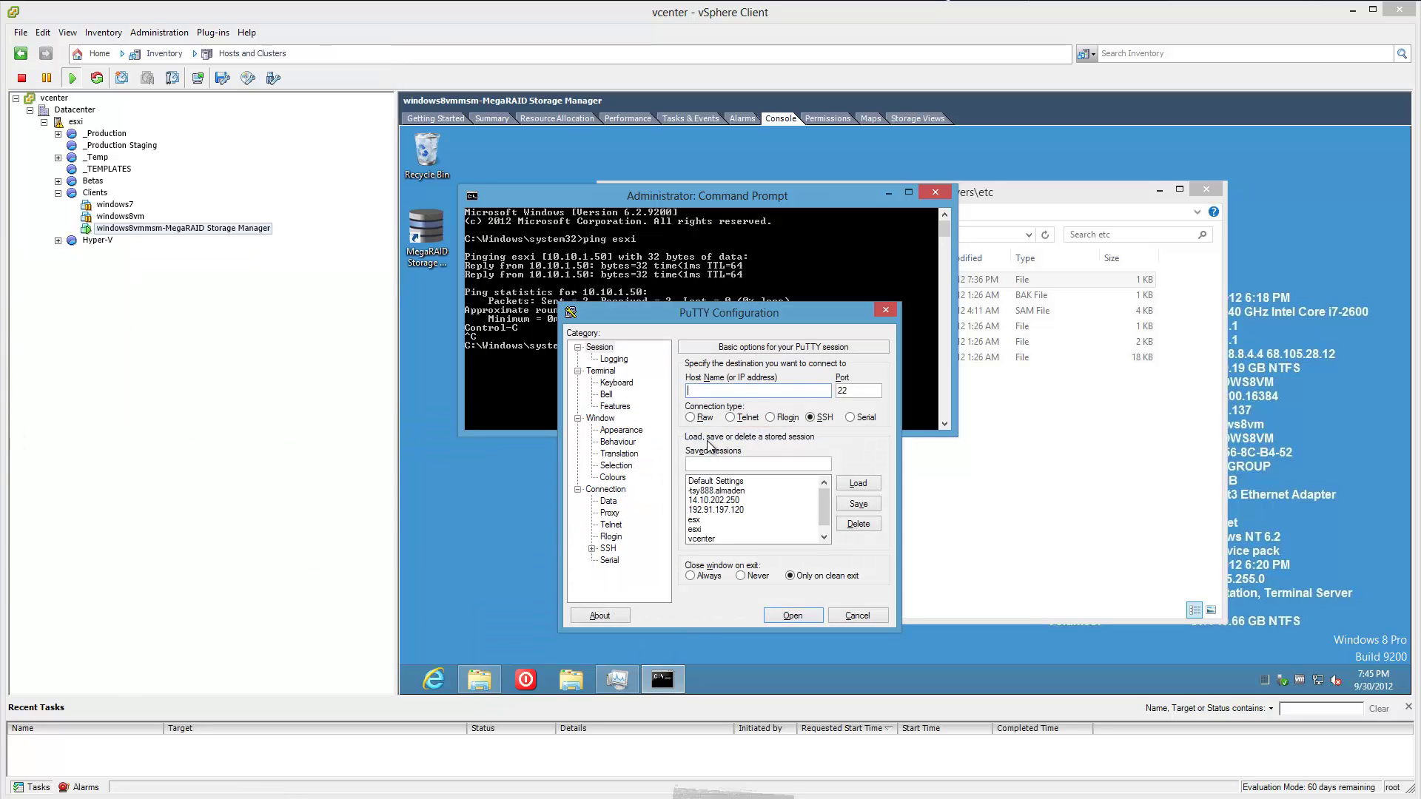
pyautogui.doubleClick(694, 529)
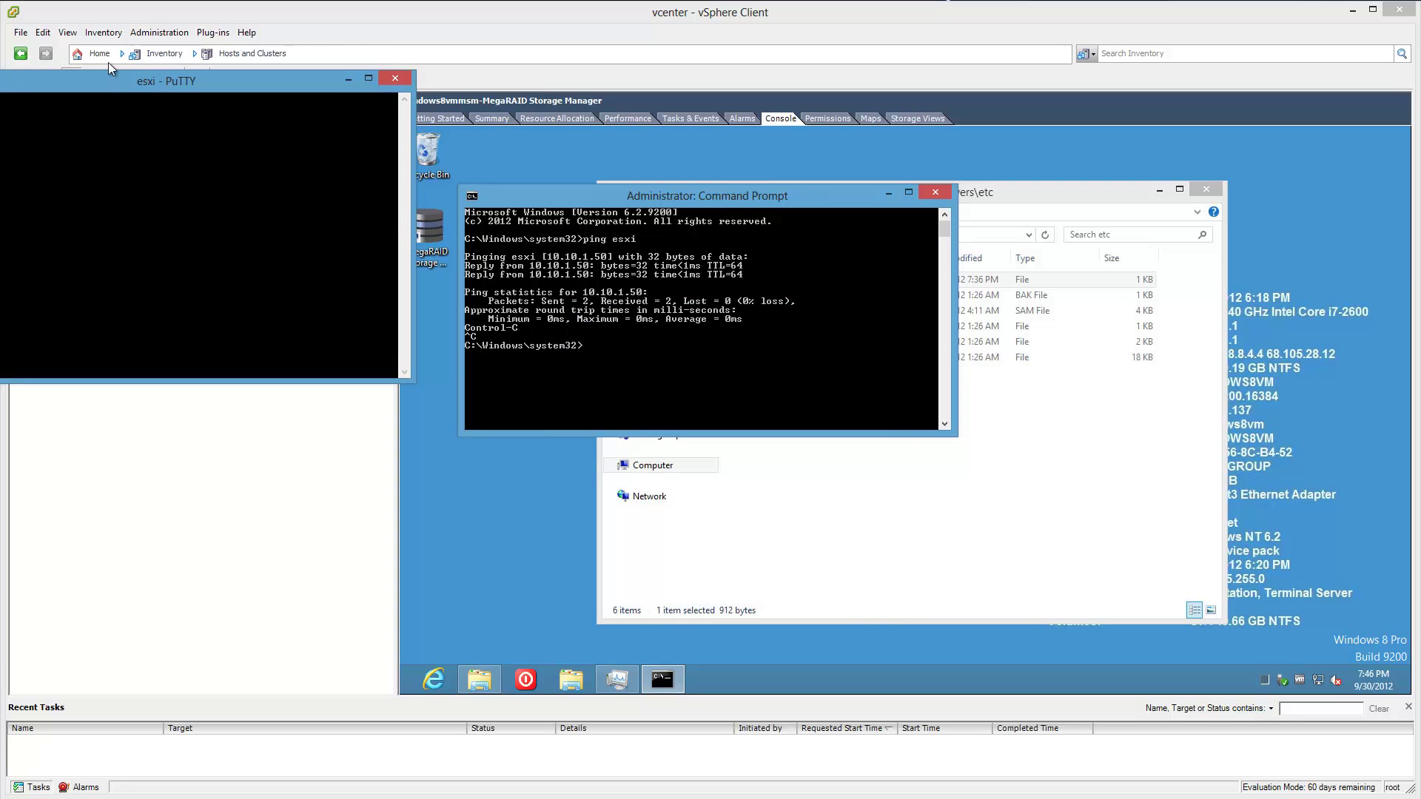
pyautogui.moveTo(109, 78); pyautogui.dragTo(322, 295)
pyautogui.write('root')
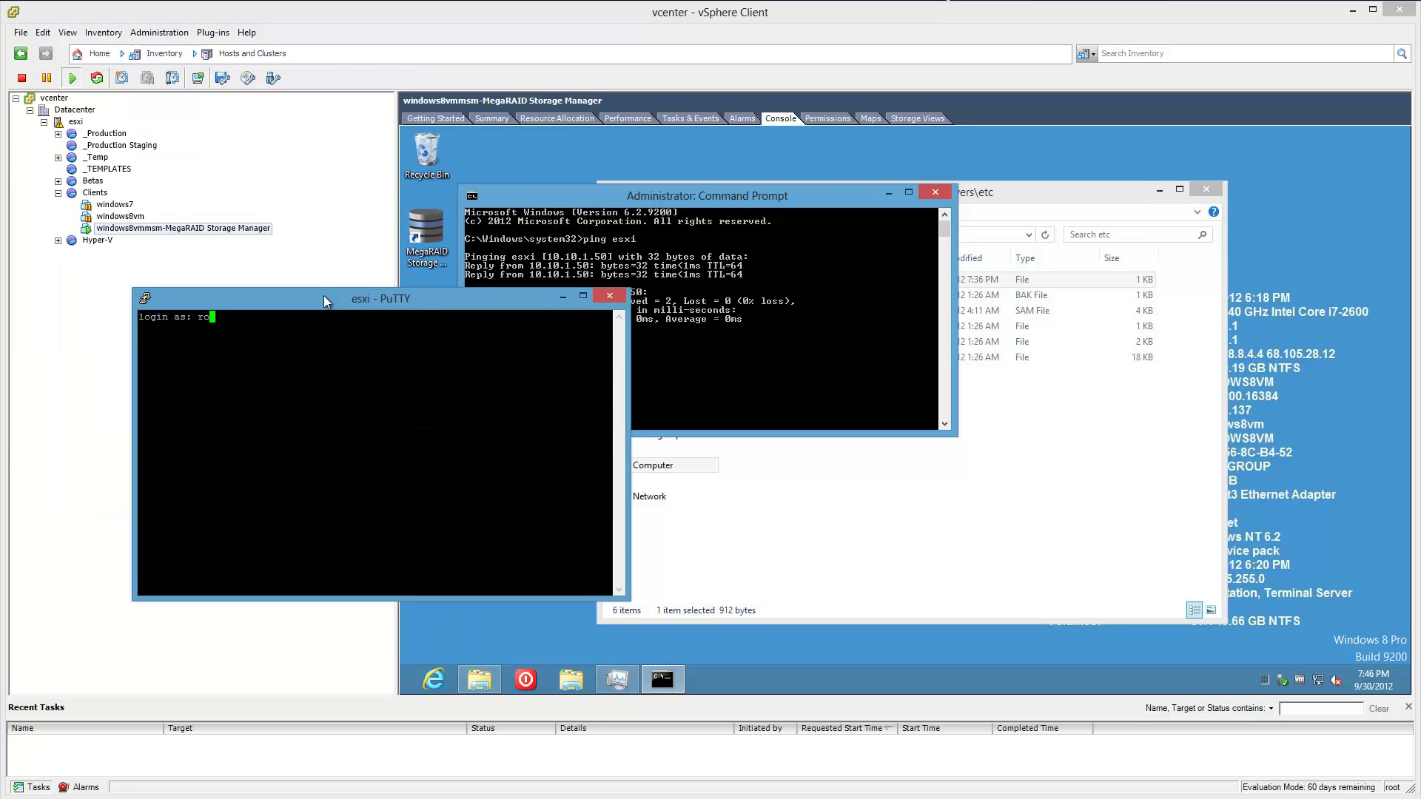
pyautogui.press('Return')
pyautogui.press('Return')
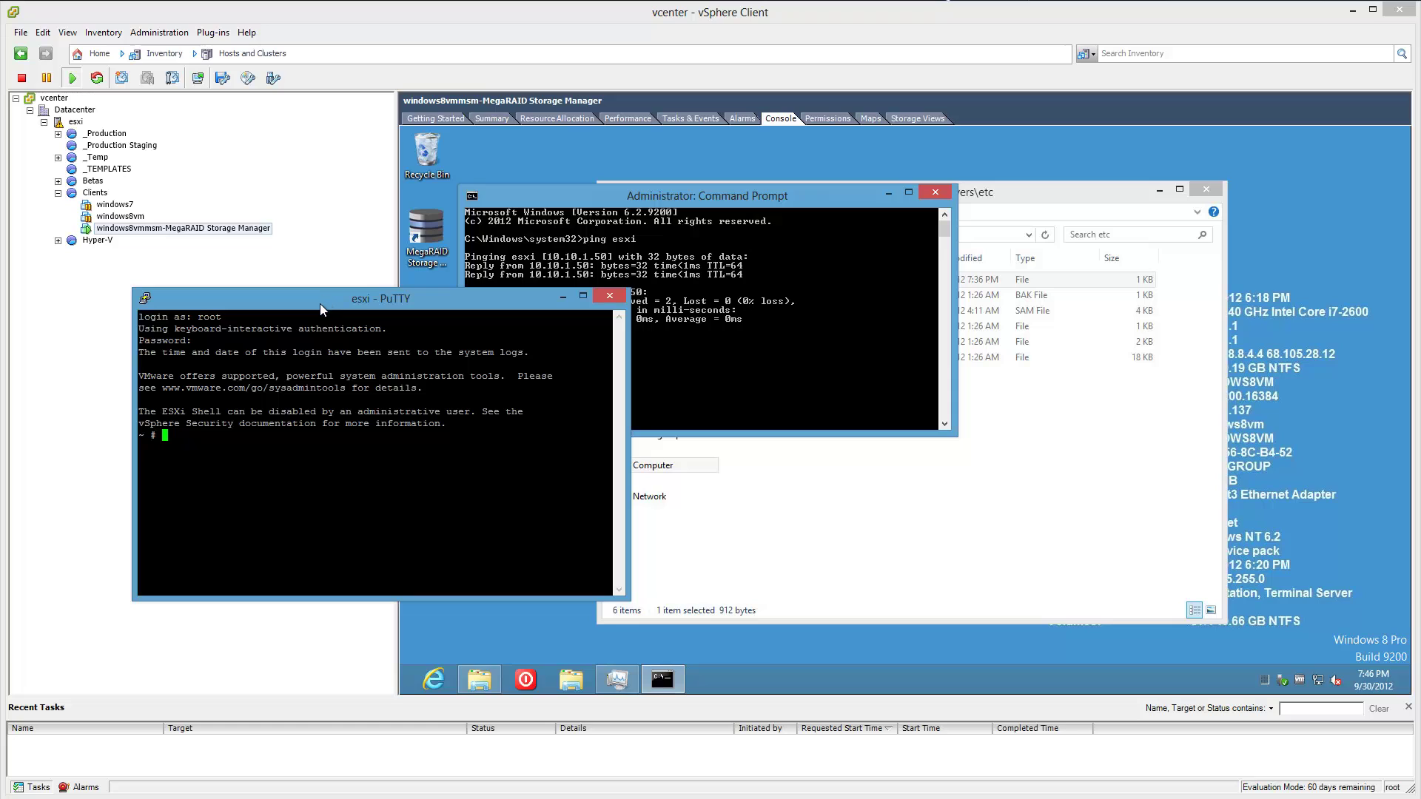
# Run ping esxi on the host (0% loss), stop it, and bring Chrome forward.
pyautogui.moveTo(320, 304); pyautogui.dragTo(188, 506)
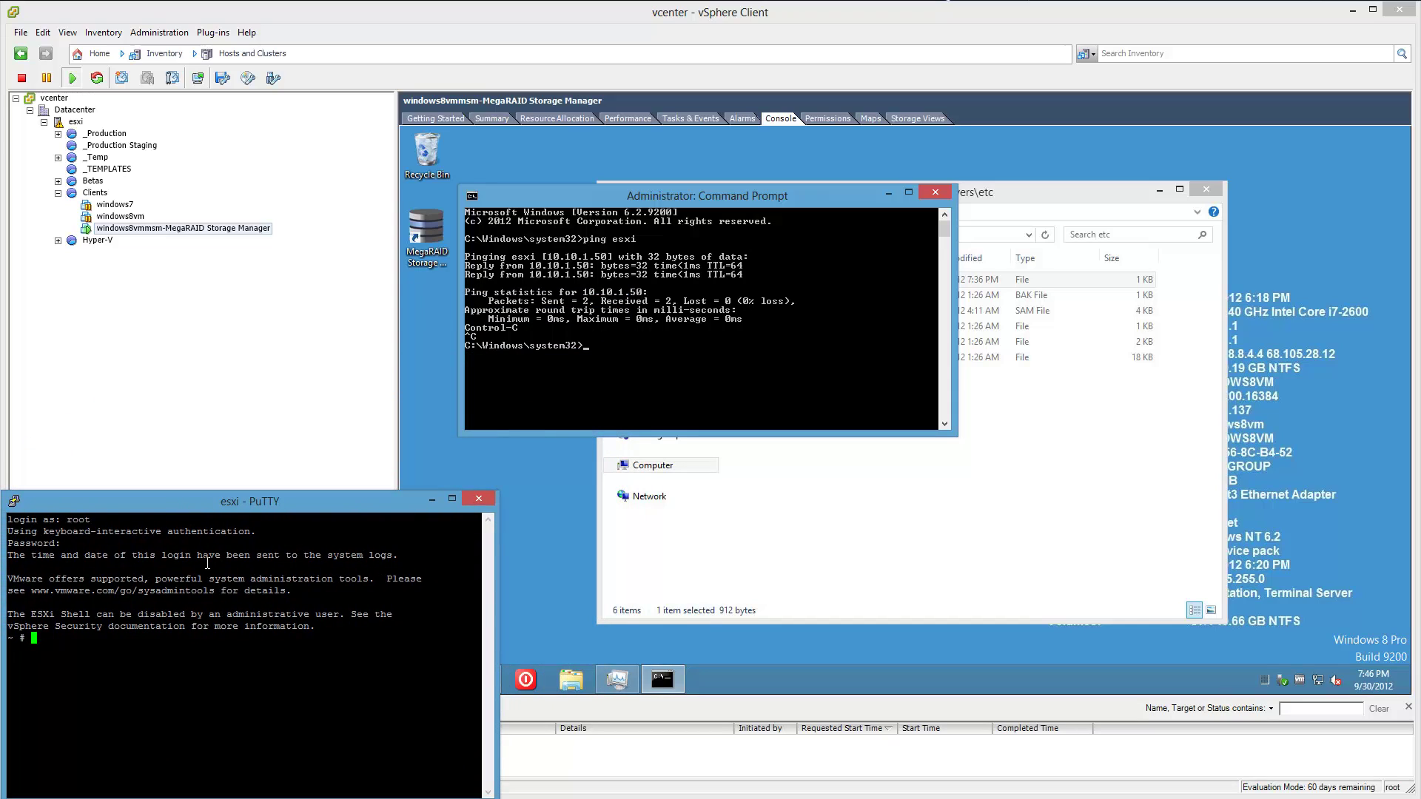
pyautogui.write('ping esxi')
pyautogui.press('Return')
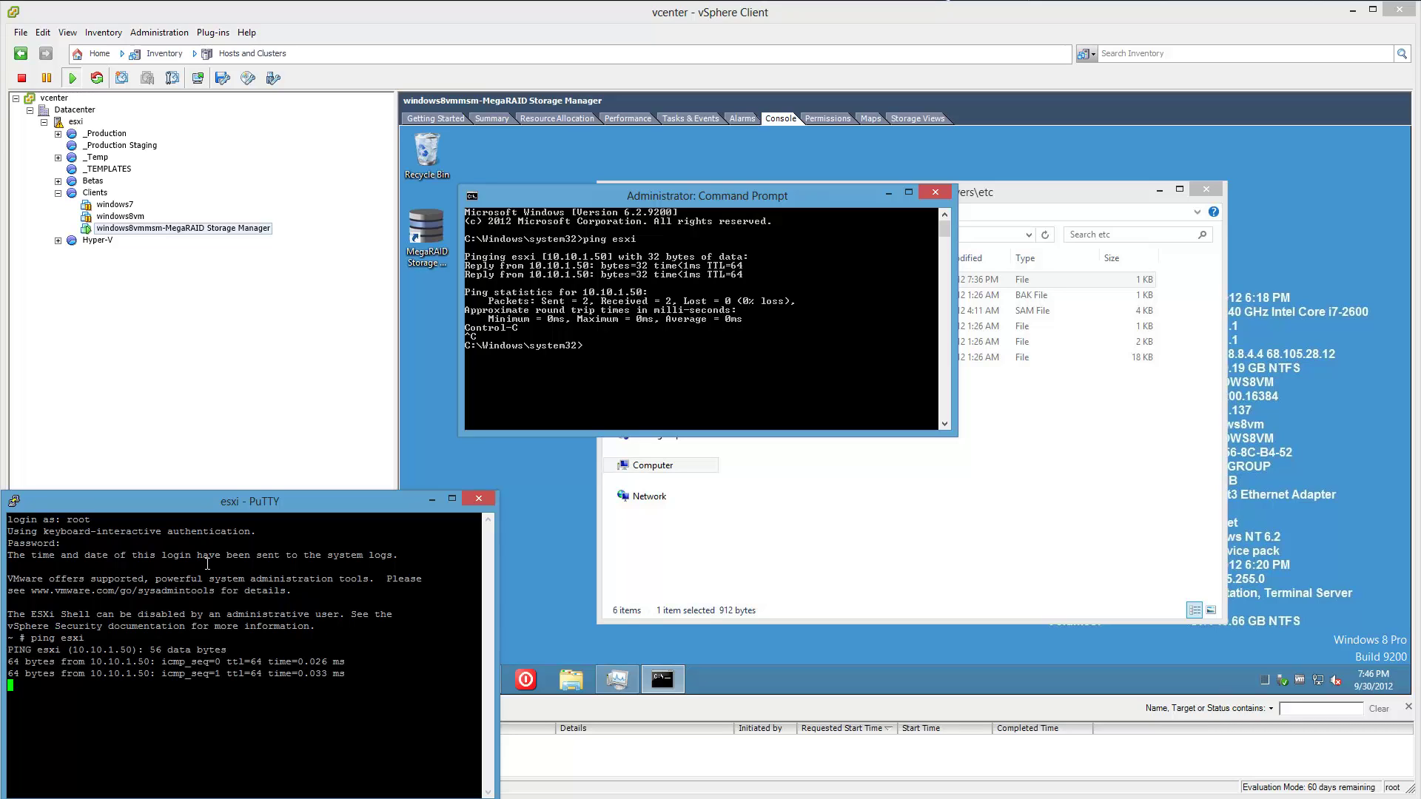
pyautogui.hotkey('ctrl', 'c')
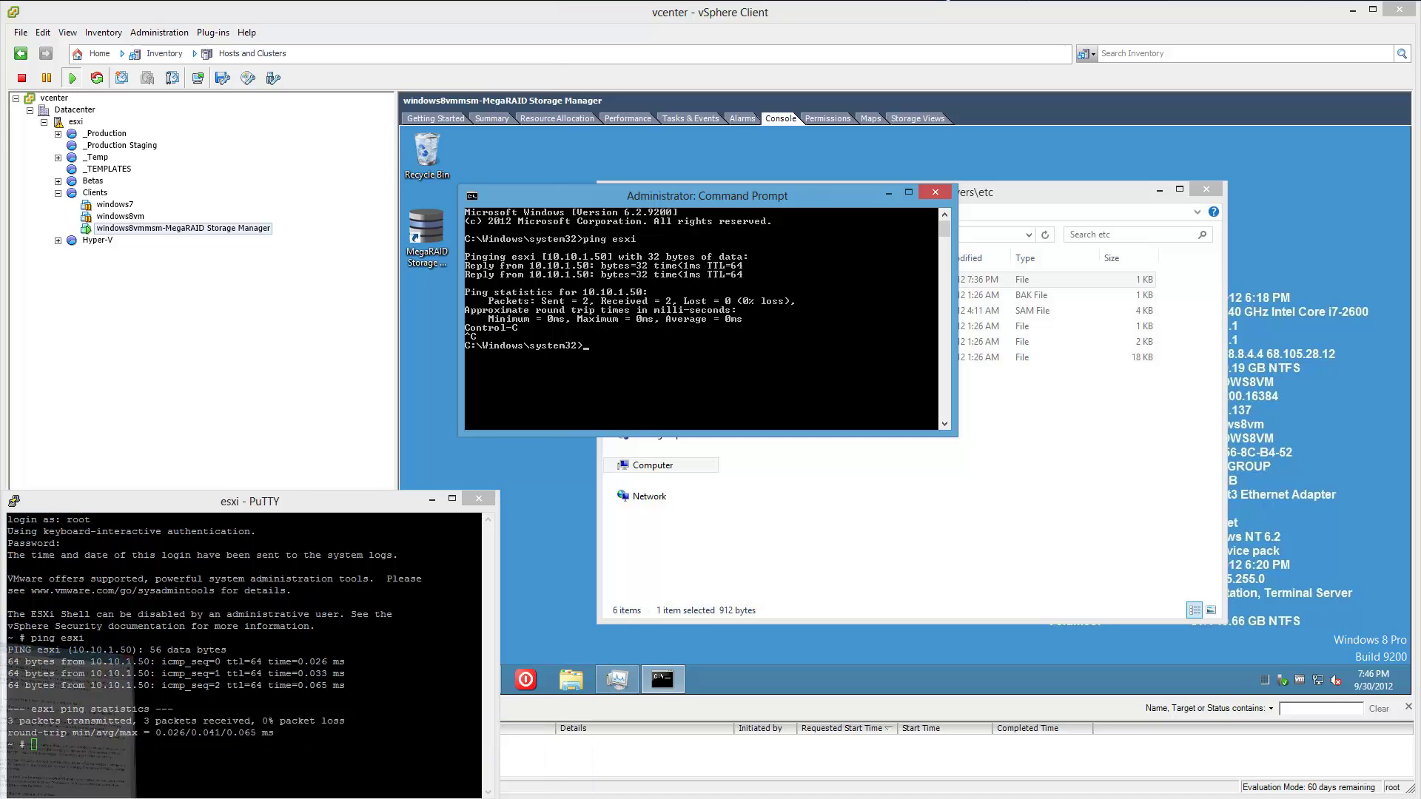
pyautogui.click(67, 703)
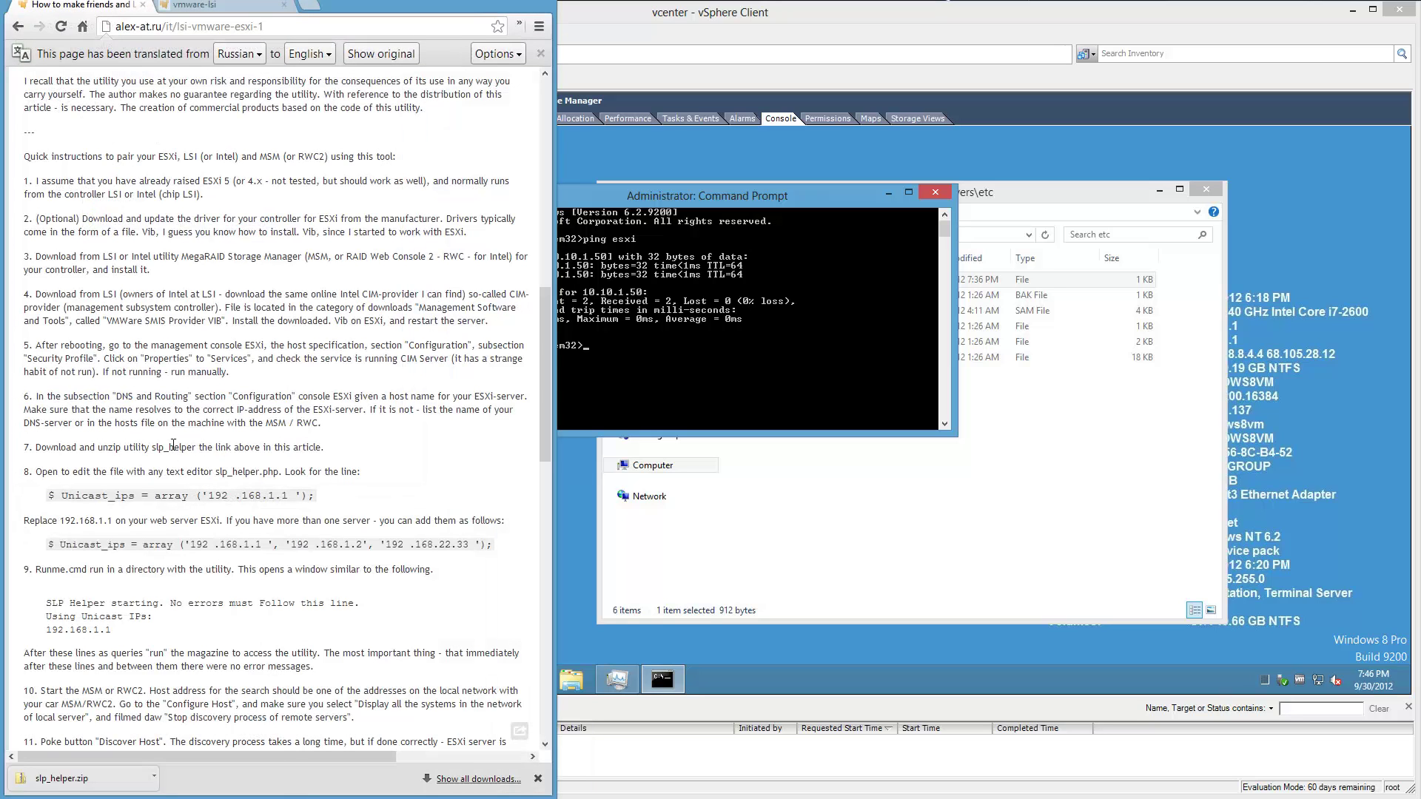
# Minimize PuTTY and the admin Command Prompt, then return to the VM's console view.
pyautogui.moveTo(473, 392)
pyautogui.hotkey('alt', 'Tab')
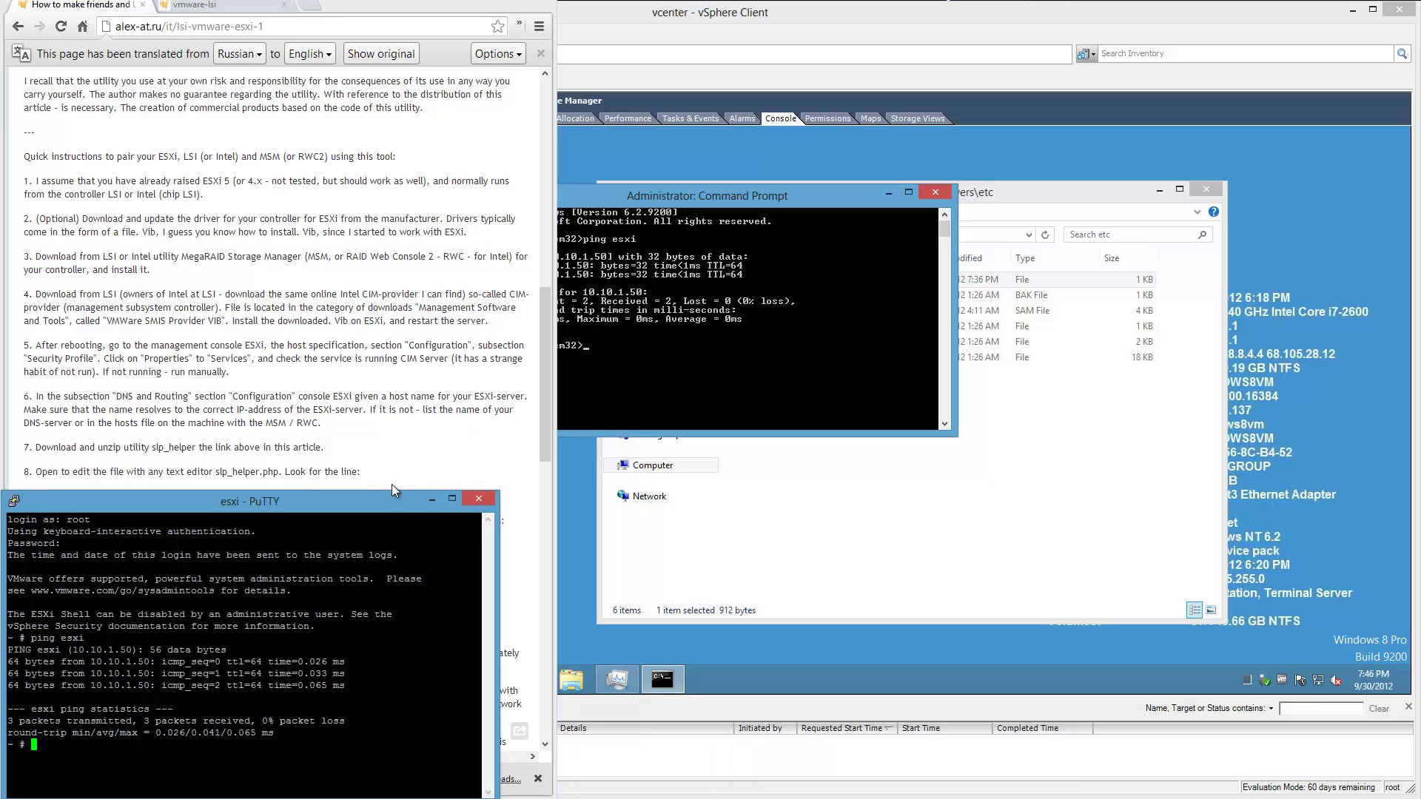
pyautogui.moveTo(376, 501); pyautogui.dragTo(638, 351)
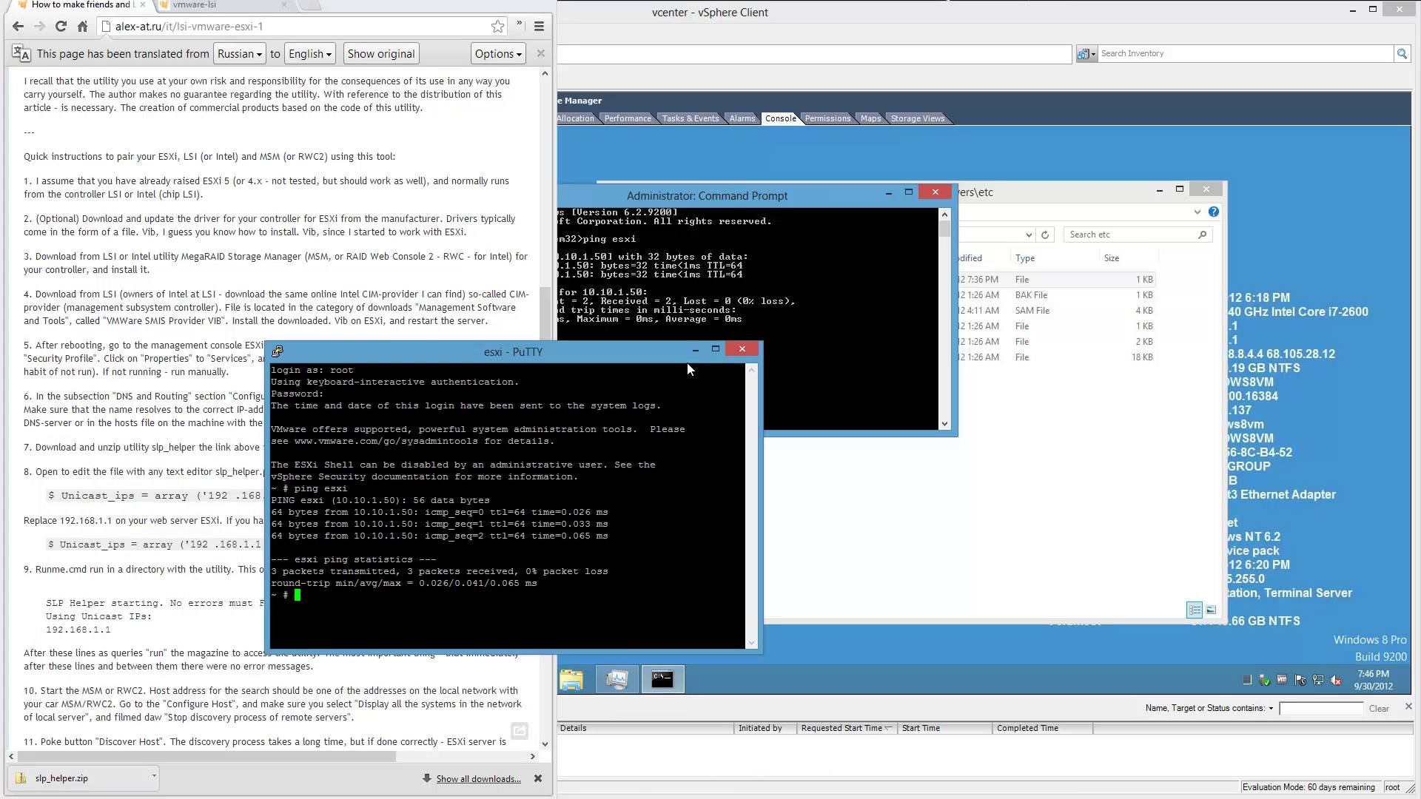
pyautogui.click(697, 351)
pyautogui.click(702, 358)
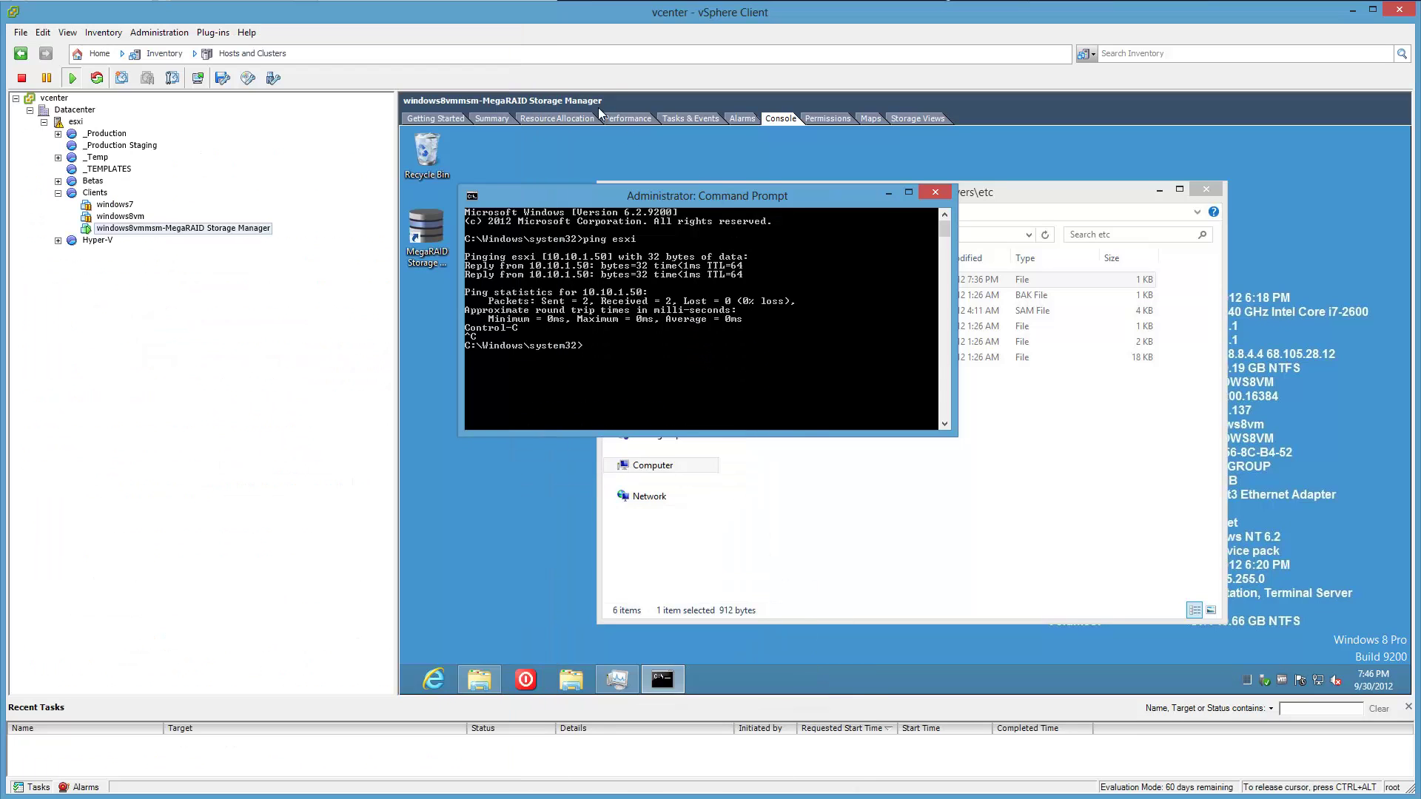
pyautogui.click(889, 193)
pyautogui.click(491, 118)
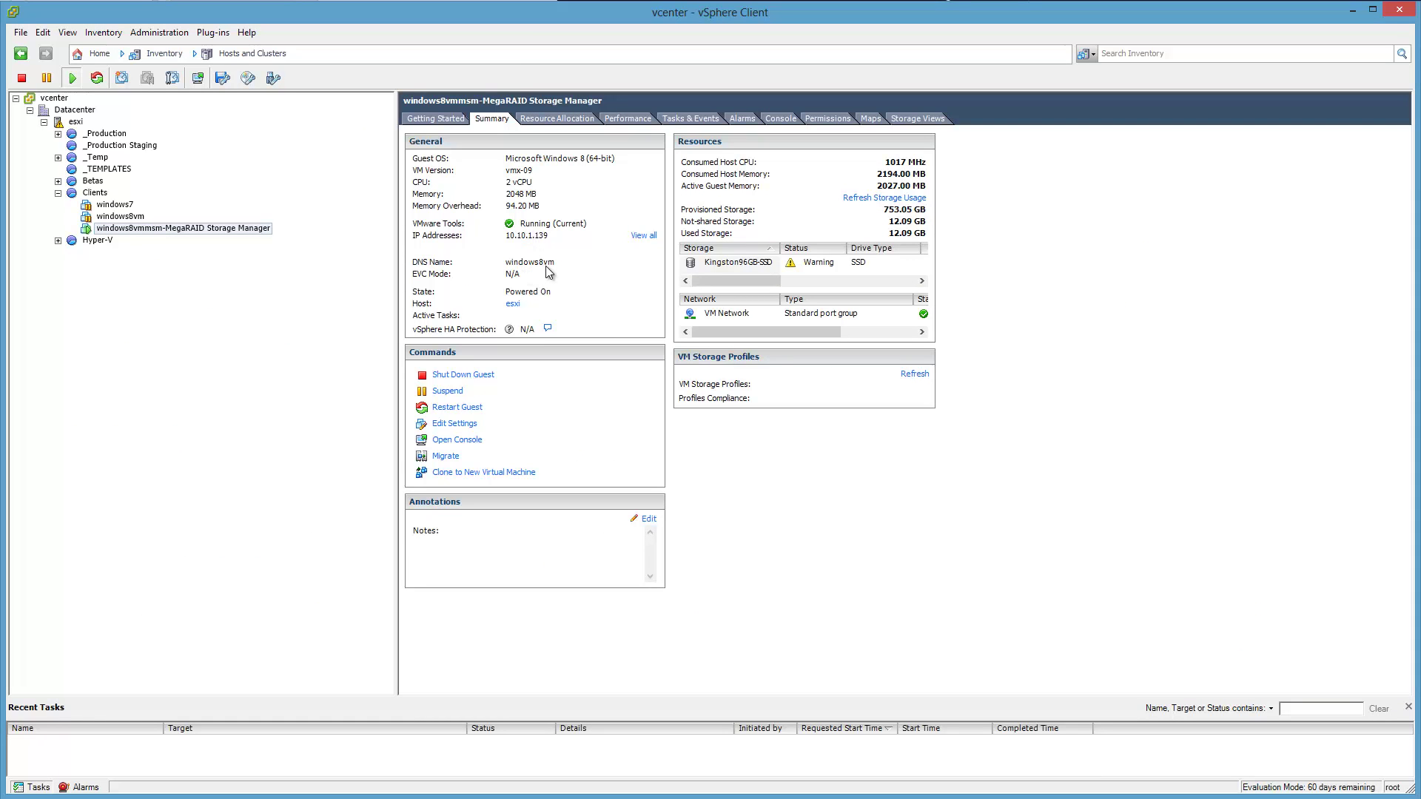
pyautogui.click(796, 119)
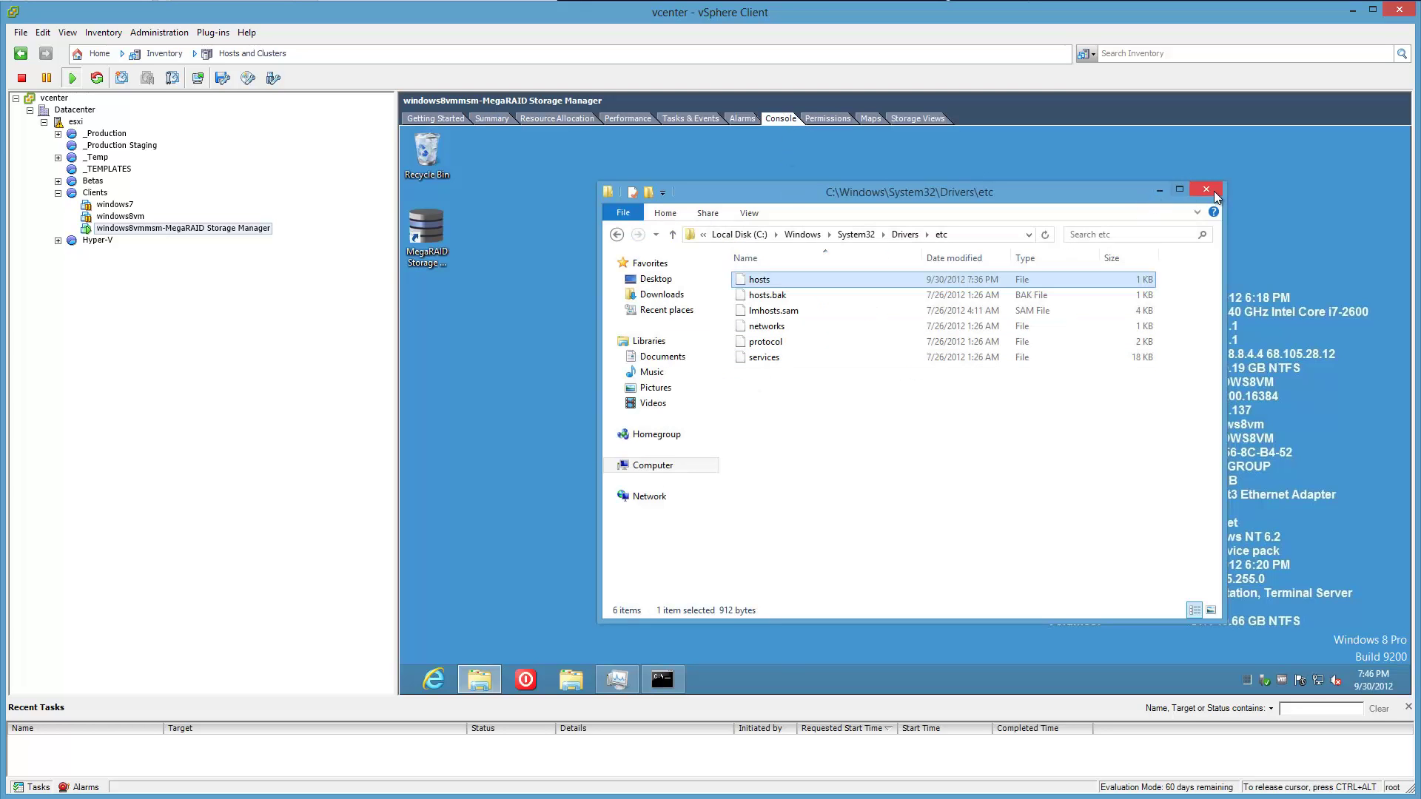
# Close the VM's etc folder window, recheck the guide, and go back to the console.
pyautogui.click(1216, 197)
pyautogui.moveTo(662, 679)
pyautogui.hotkey('alt', 'Tab')
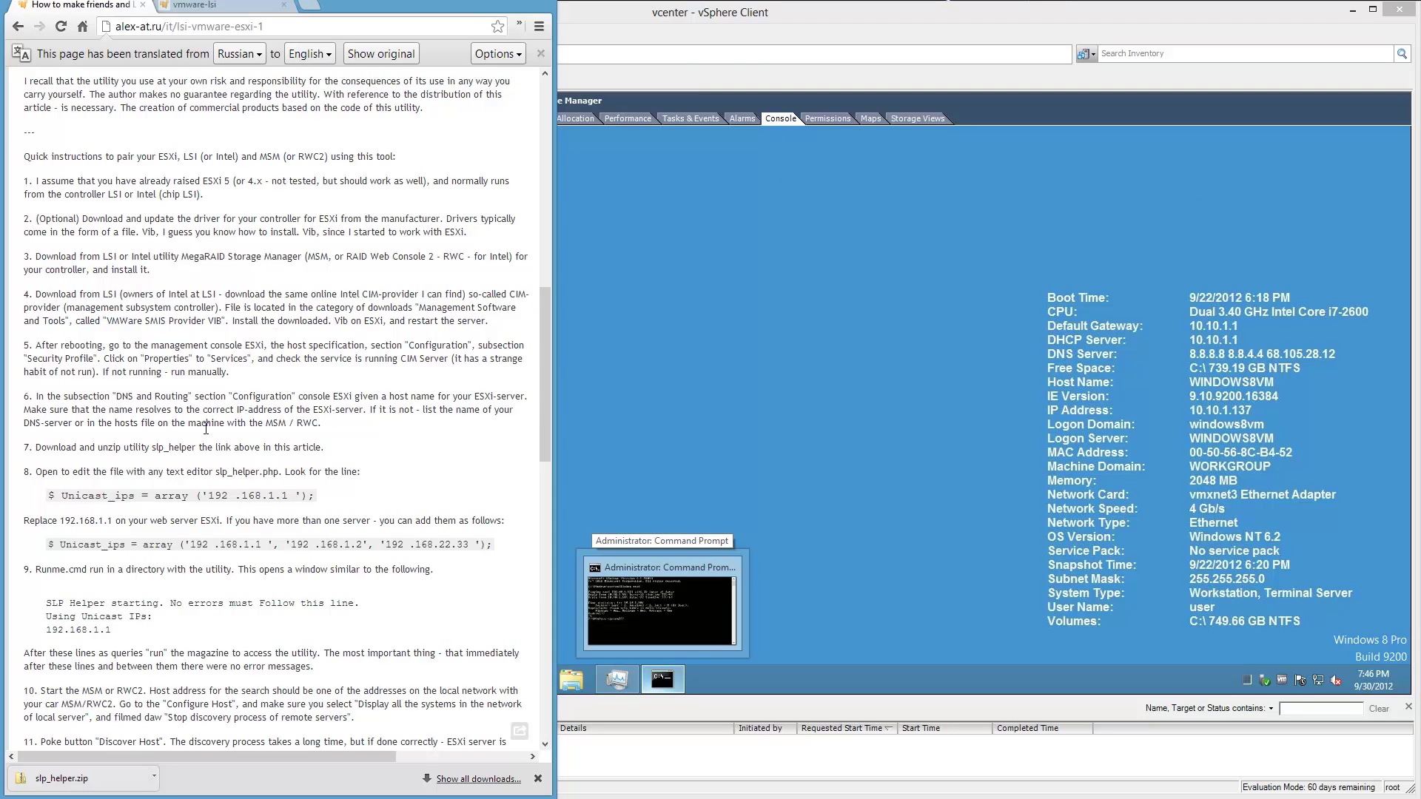
pyautogui.moveTo(206, 428)
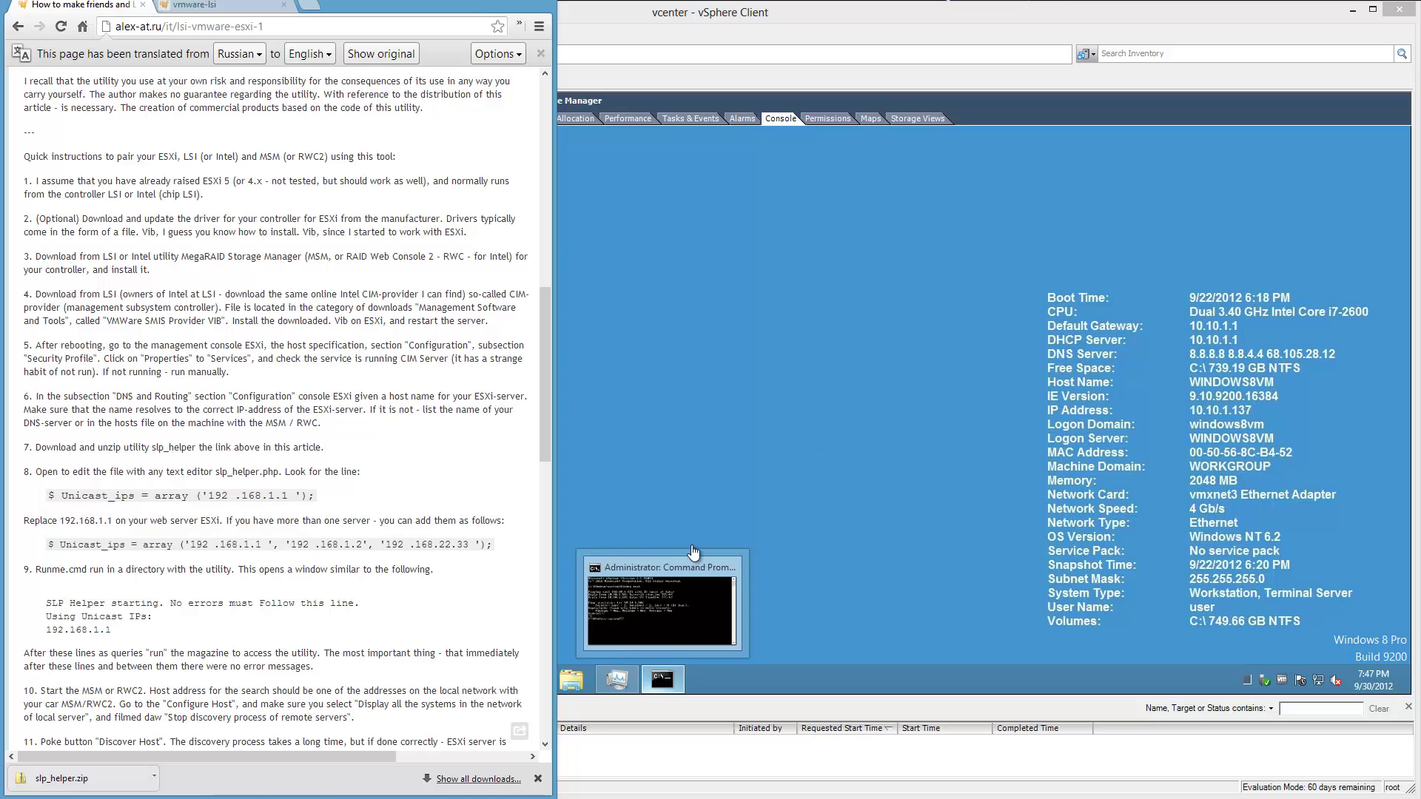
pyautogui.click(571, 680)
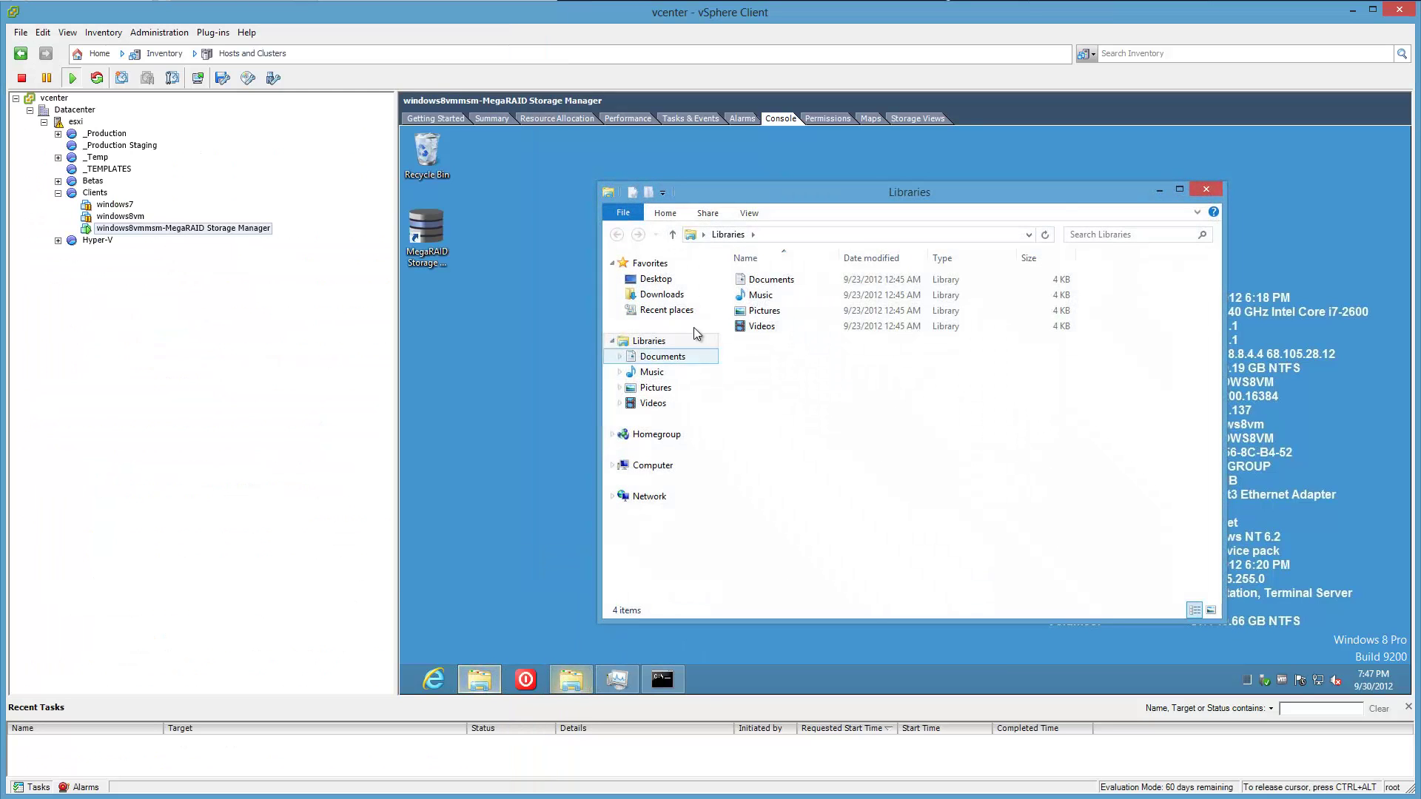
# Open I:\Utility SLP Helper and copy slp_helper.zip into the VM's Downloads folder.
pyautogui.click(841, 232)
pyautogui.write('i:\\util')
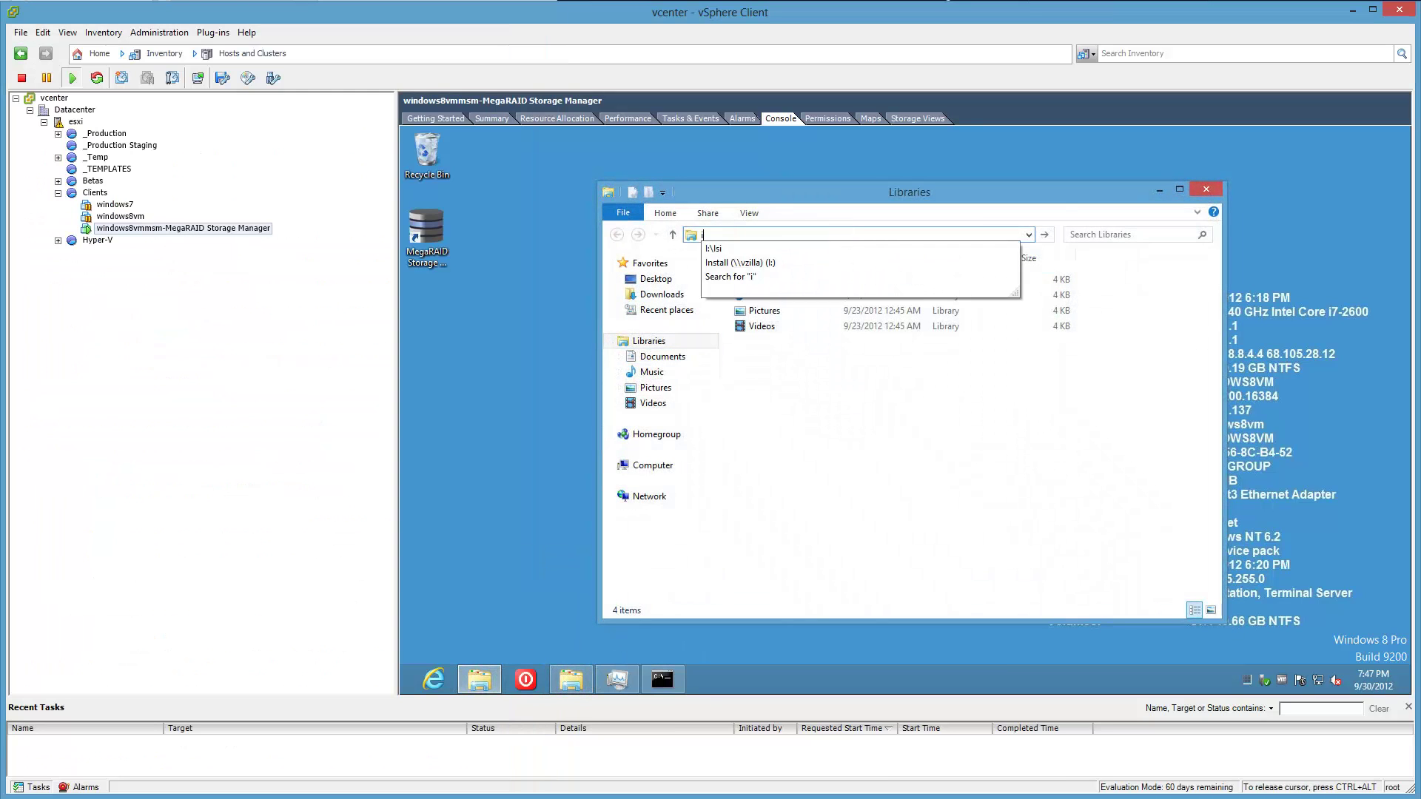
pyautogui.press('Down')
pyautogui.press('Down')
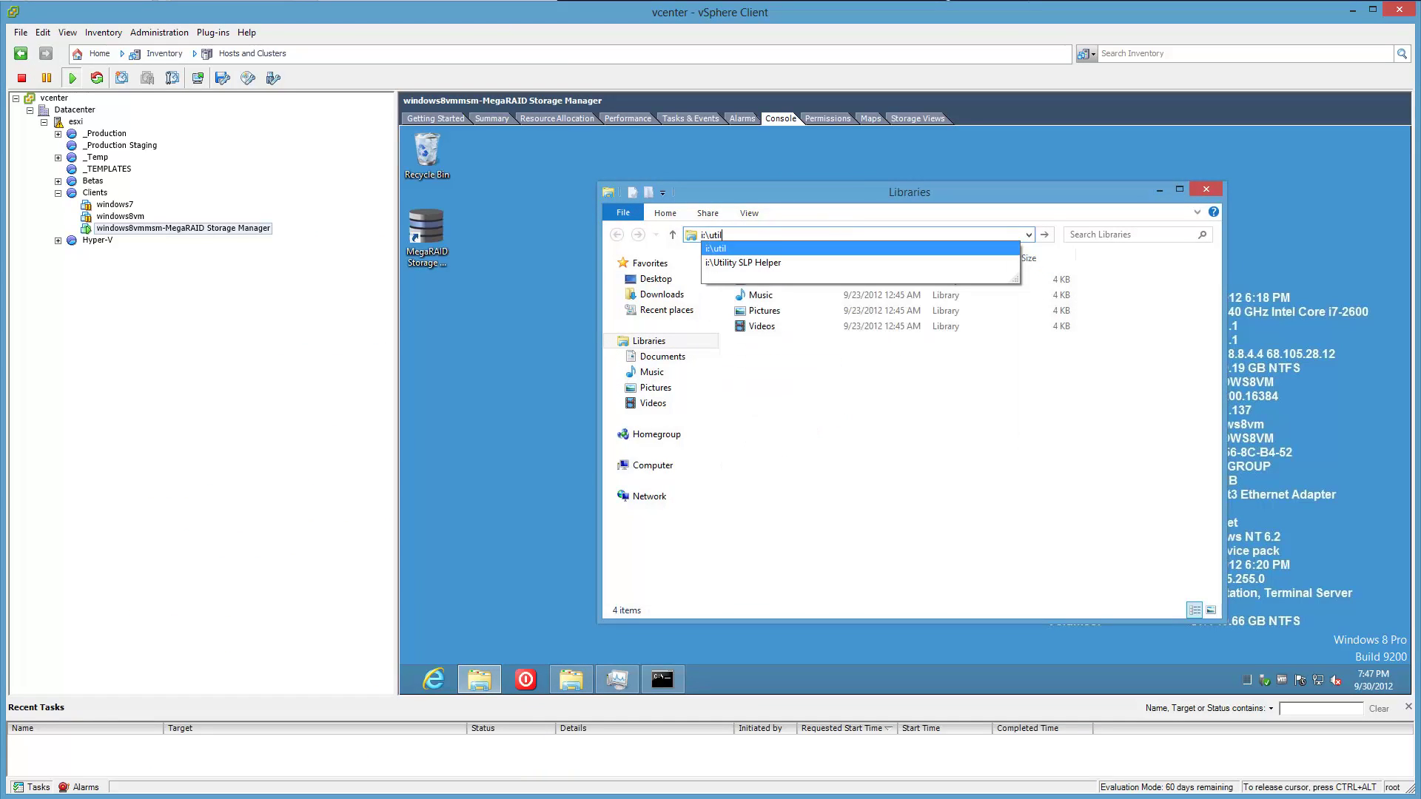
pyautogui.press('Return')
pyautogui.click(796, 281)
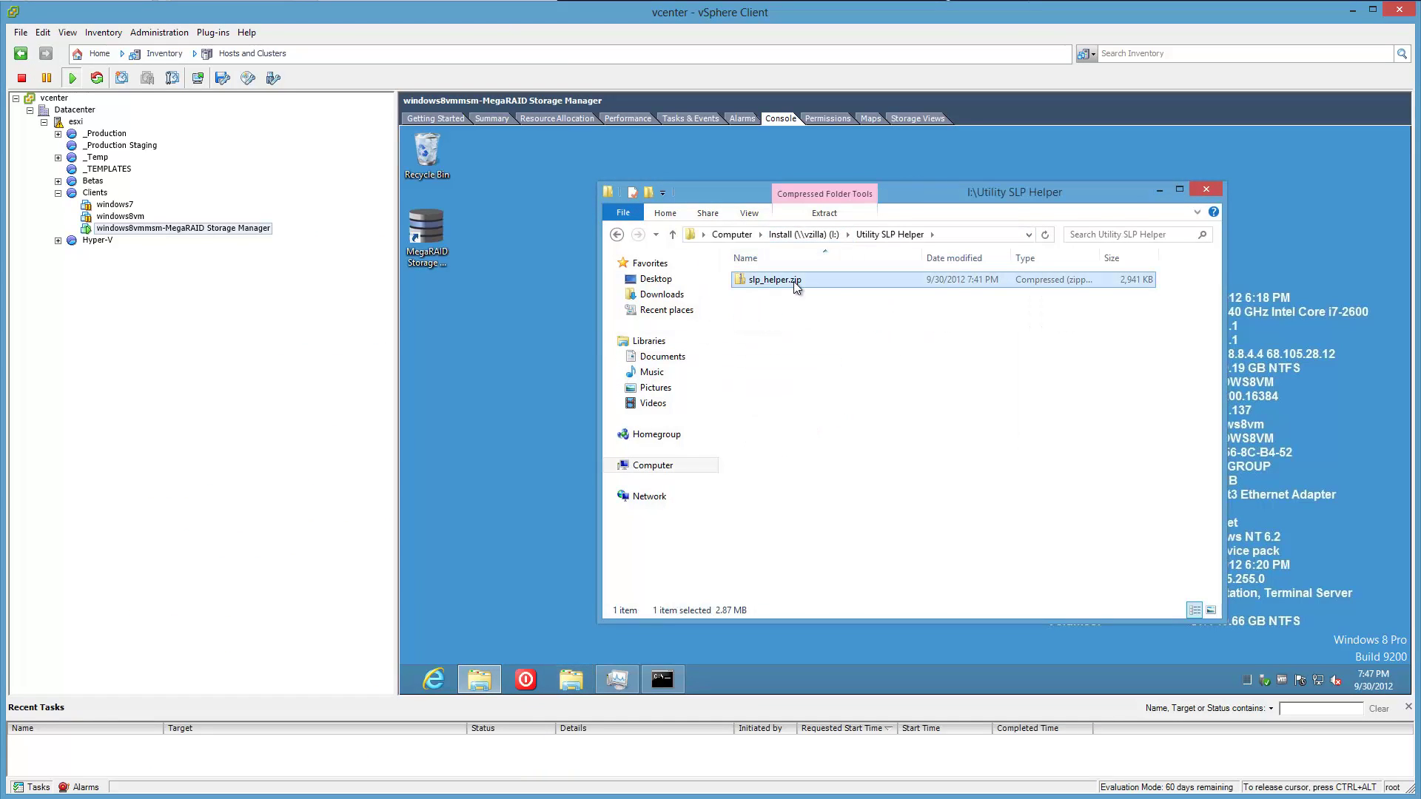
pyautogui.rightClick(794, 282)
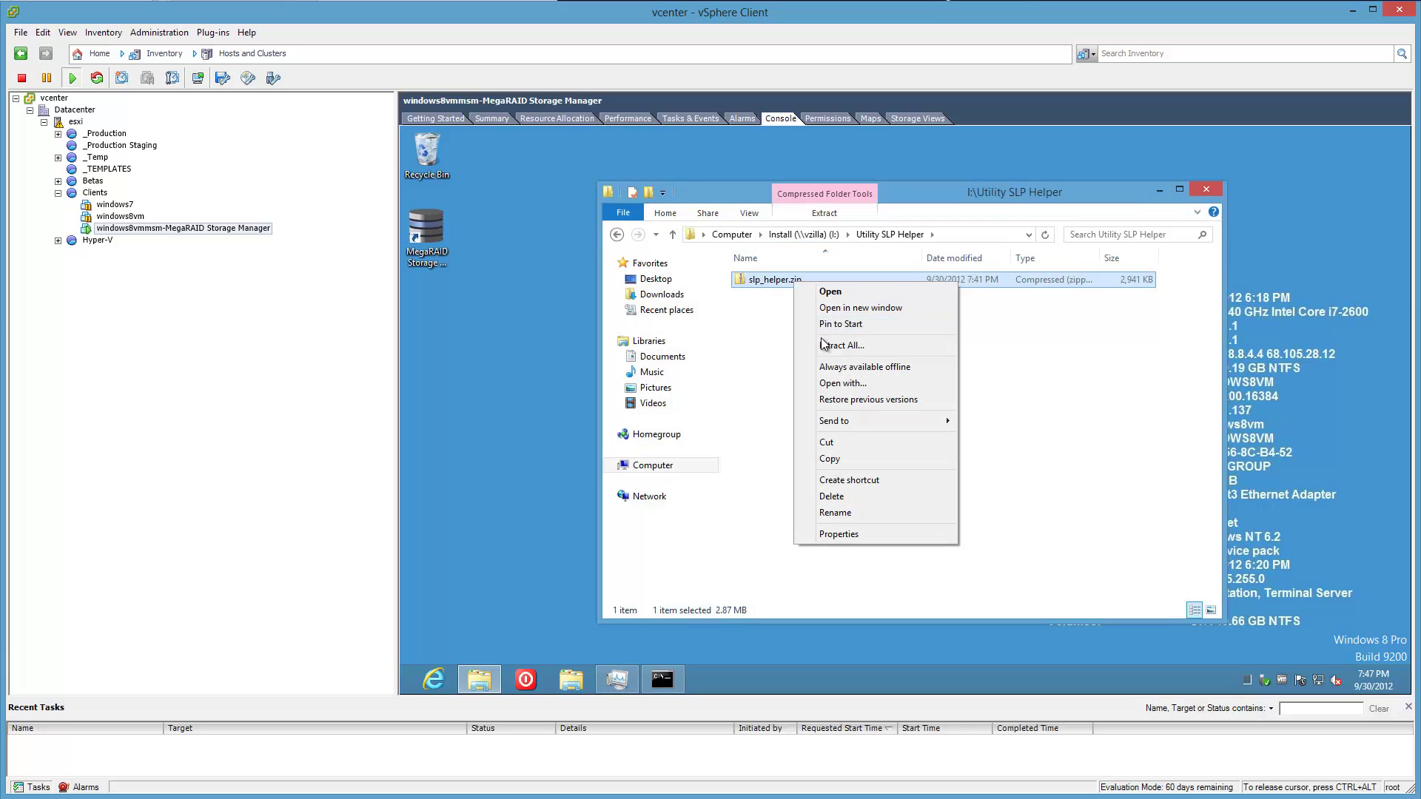
pyautogui.moveTo(774, 280); pyautogui.dragTo(676, 299)
pyautogui.click(675, 296)
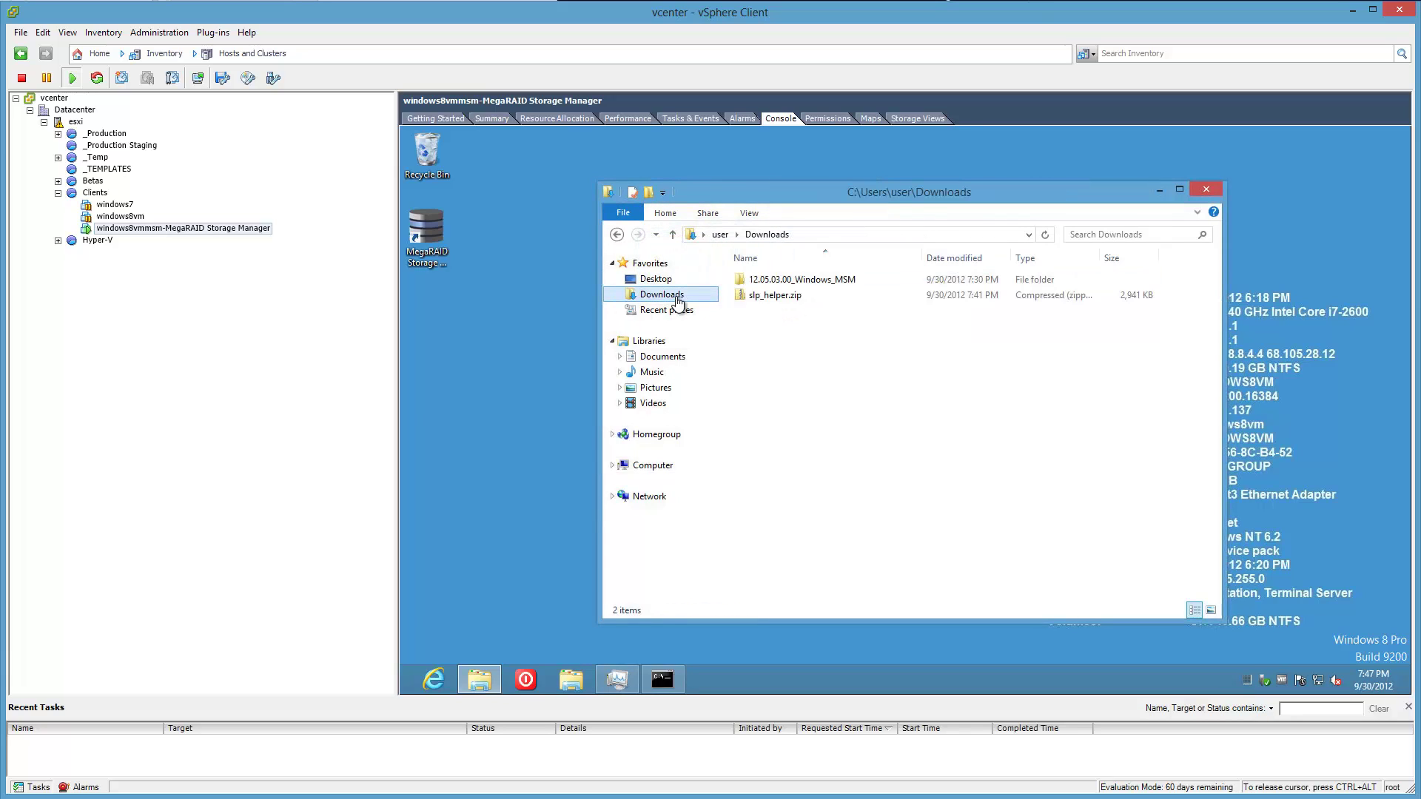
# Extract slp_helper.zip in Downloads into a slp_helper folder.
pyautogui.click(763, 296)
pyautogui.rightClick(762, 298)
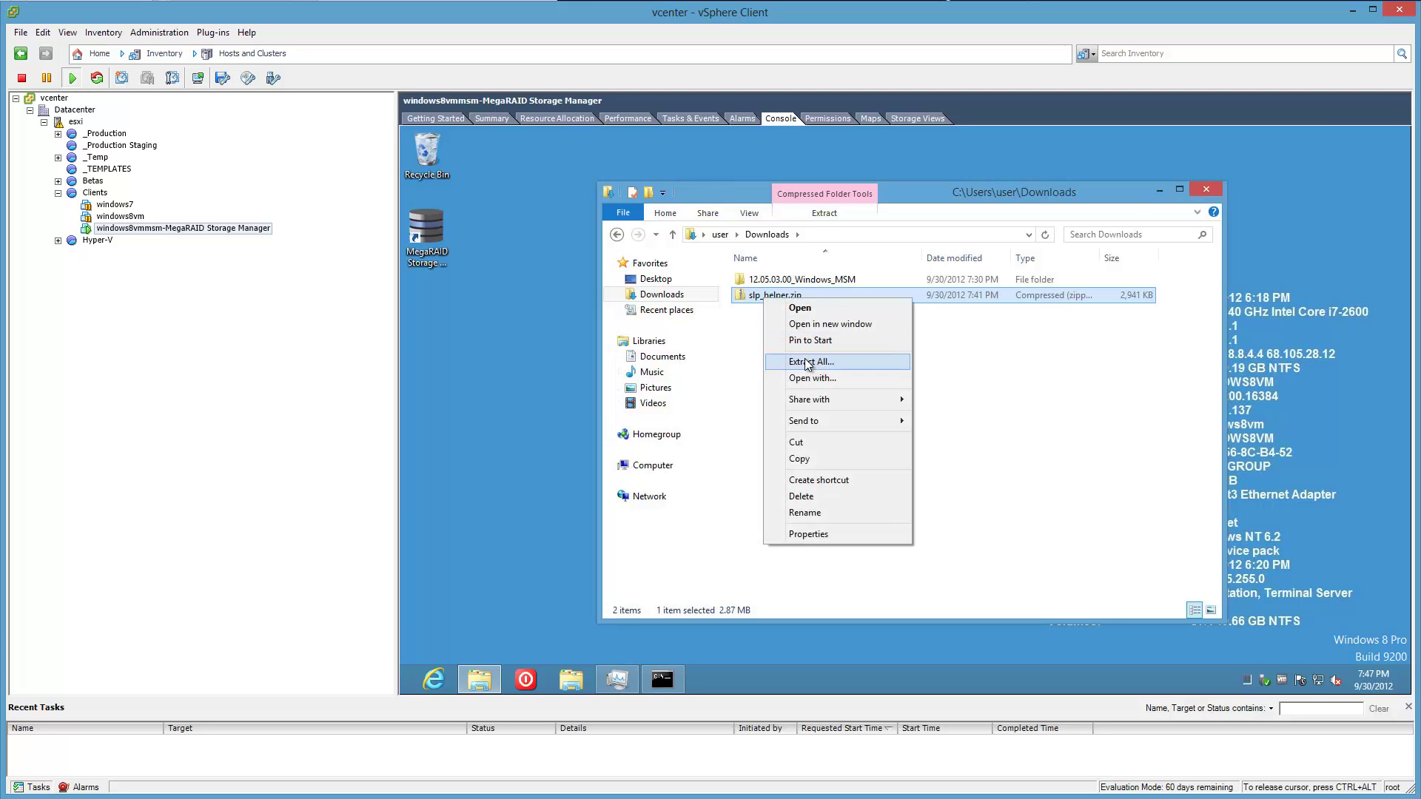
pyautogui.click(808, 361)
pyautogui.click(1043, 546)
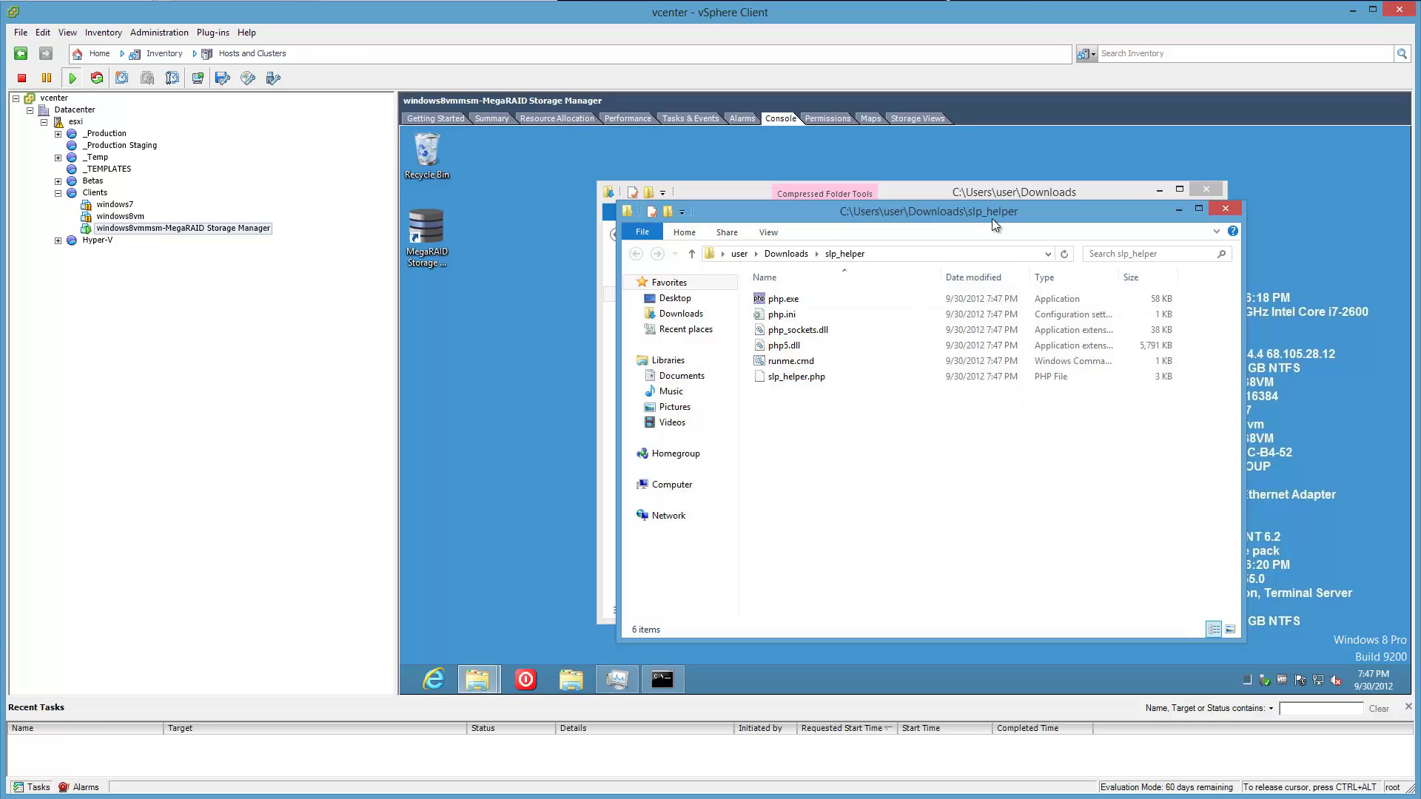
pyautogui.moveTo(992, 219); pyautogui.dragTo(1132, 204)
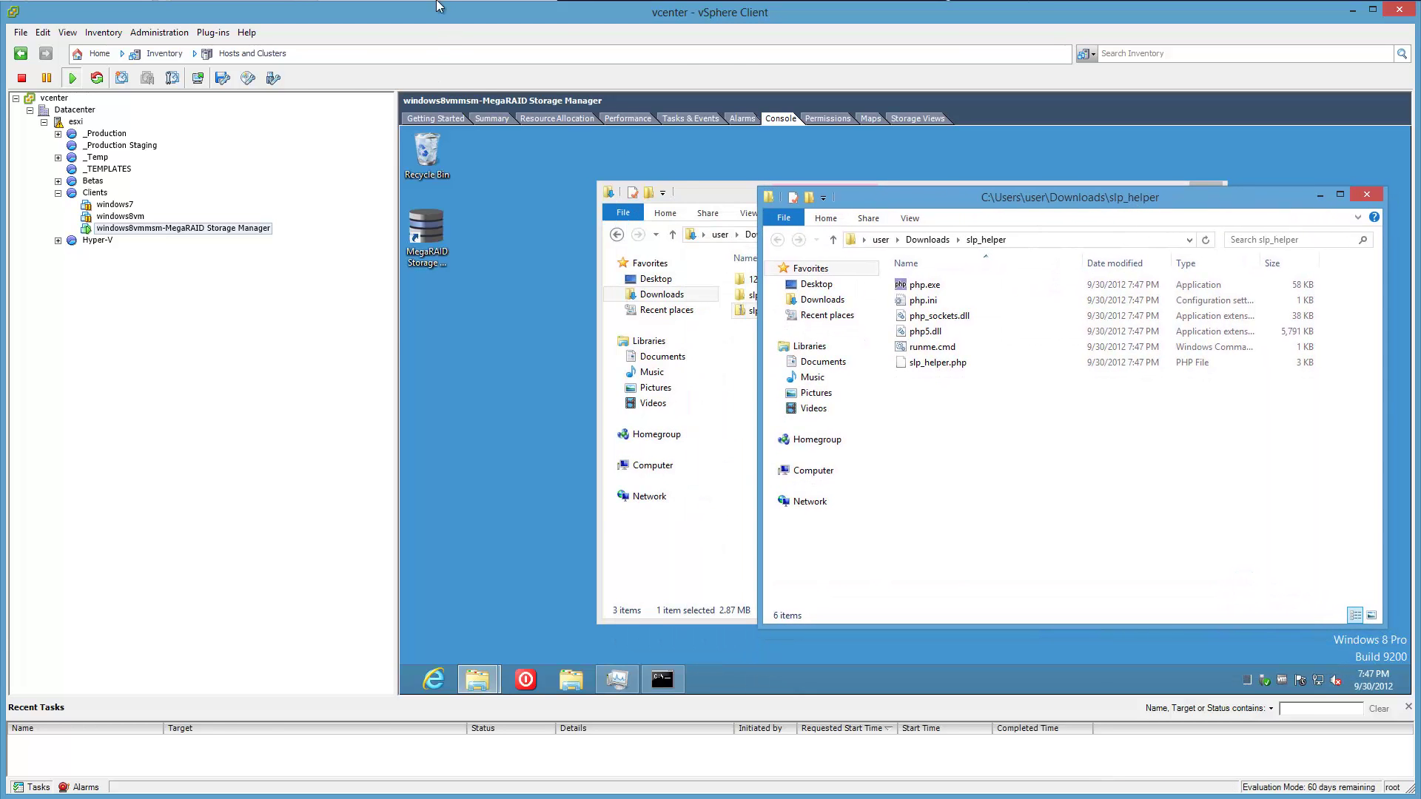
pyautogui.hotkey('alt', 'Tab')
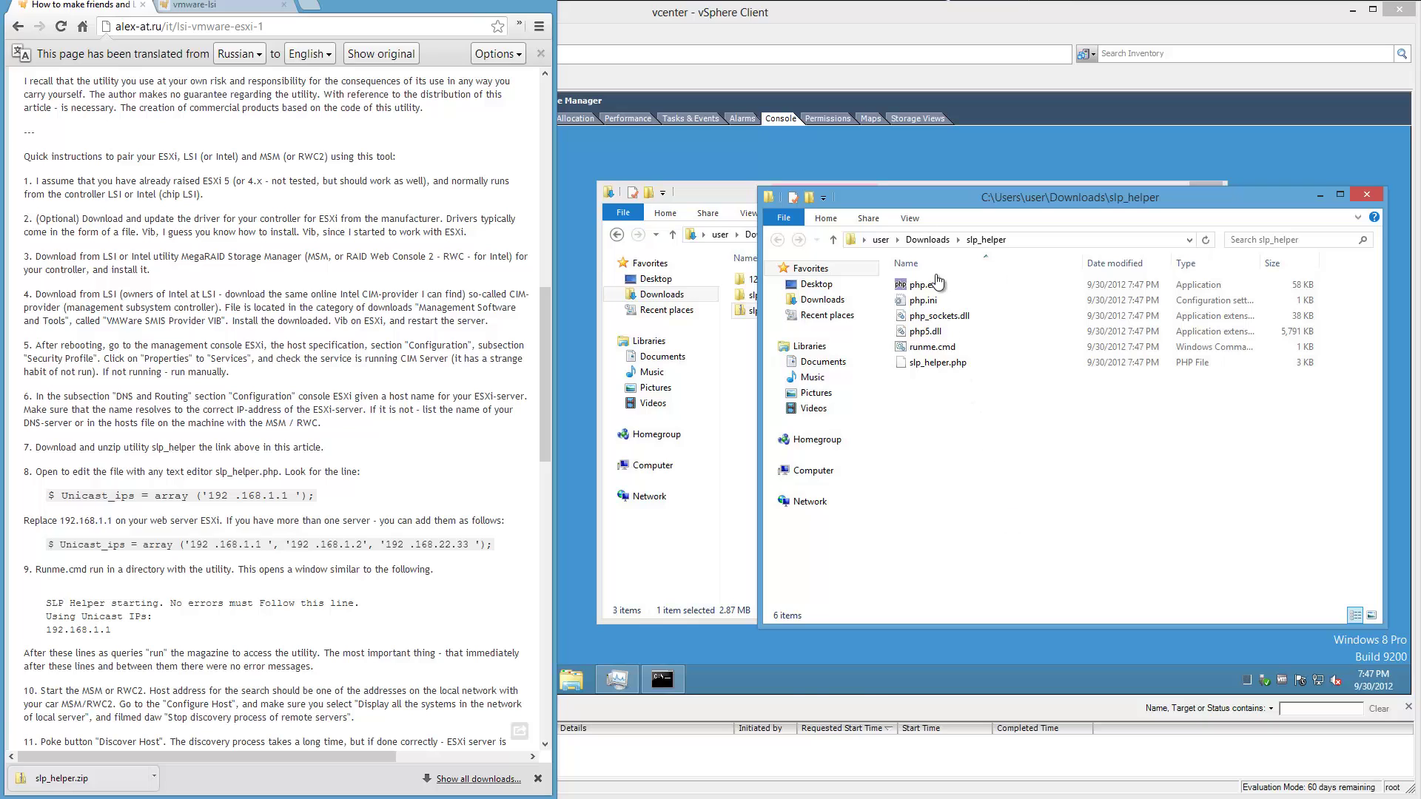
# Copy the slp_helper folder from Downloads and paste it into C:\util.
pyautogui.click(937, 250)
pyautogui.click(928, 239)
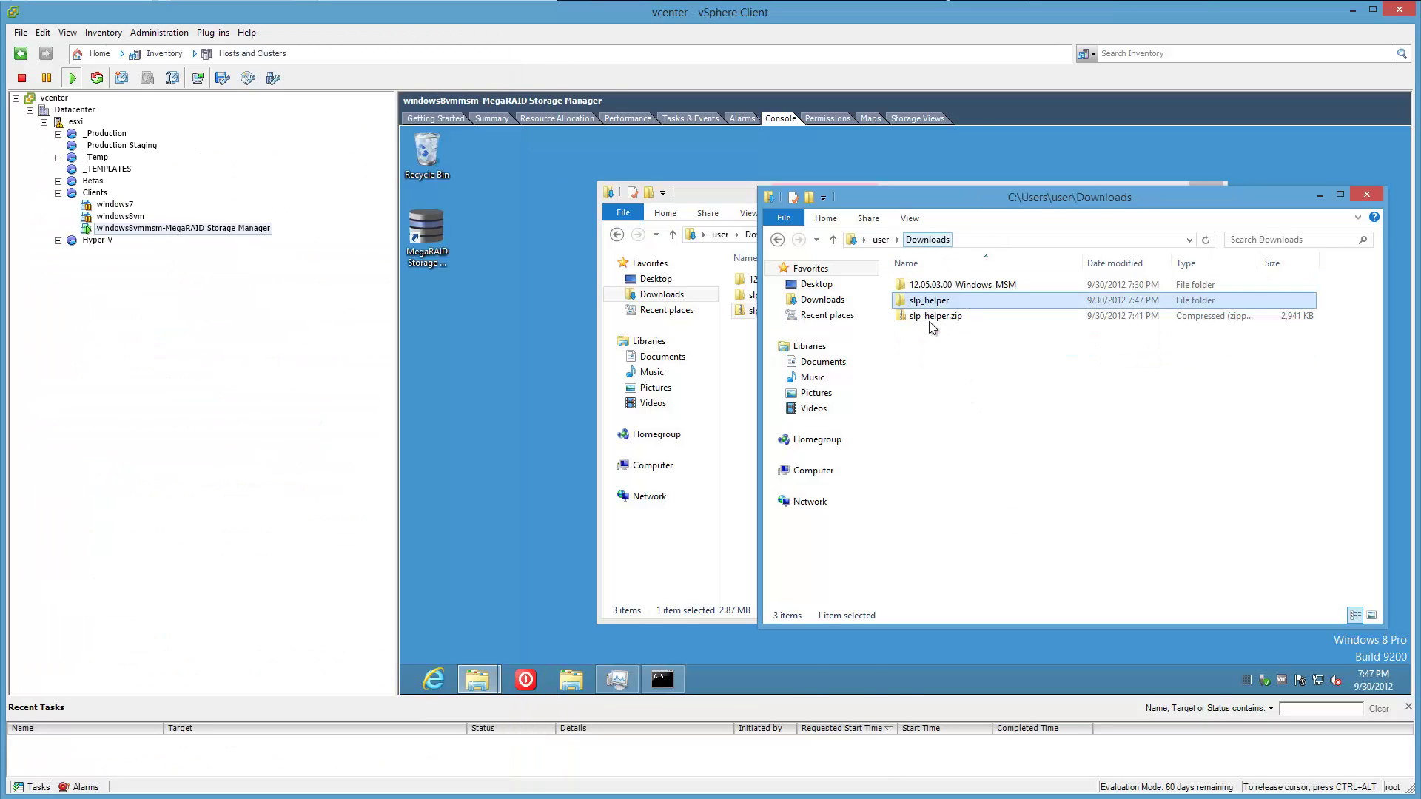
pyautogui.rightClick(945, 302)
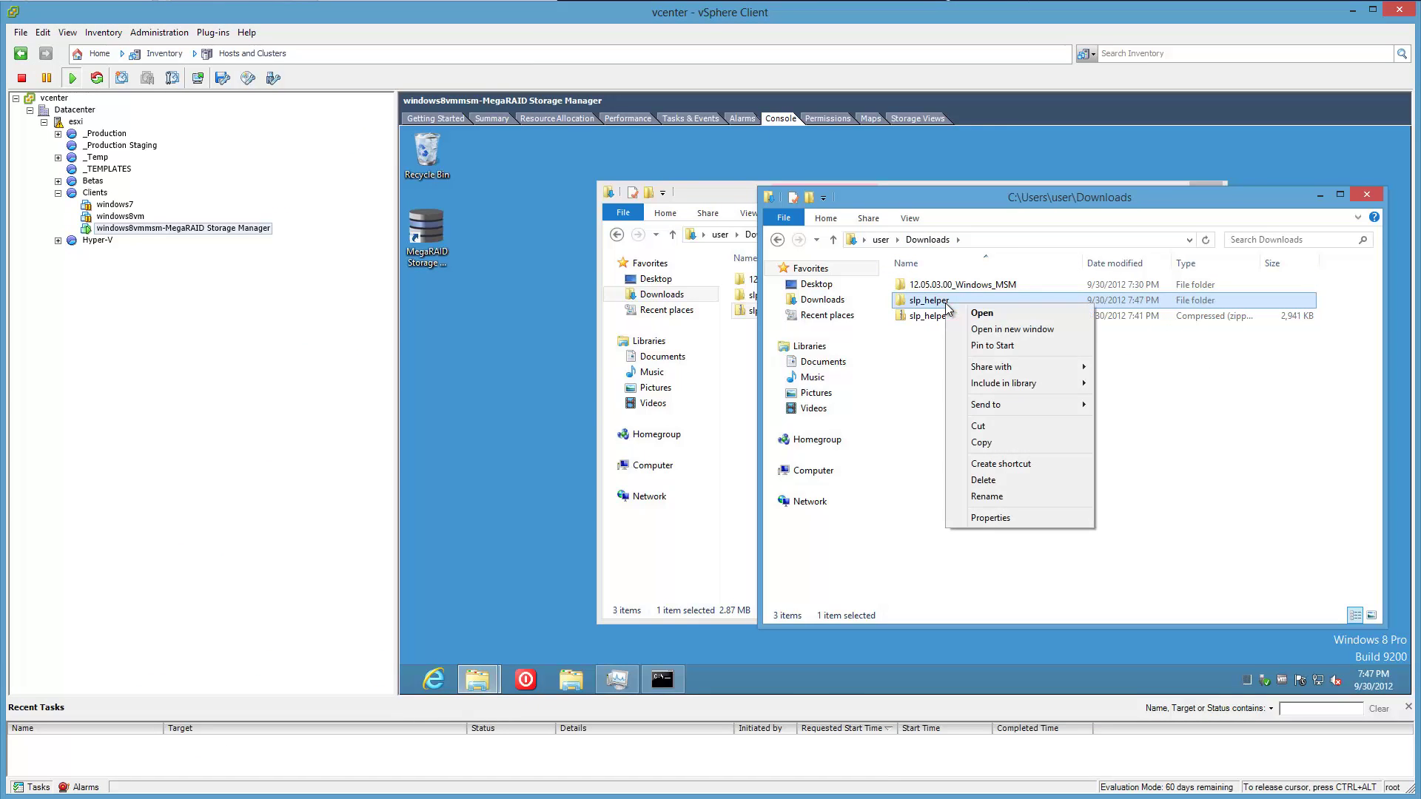
pyautogui.click(990, 443)
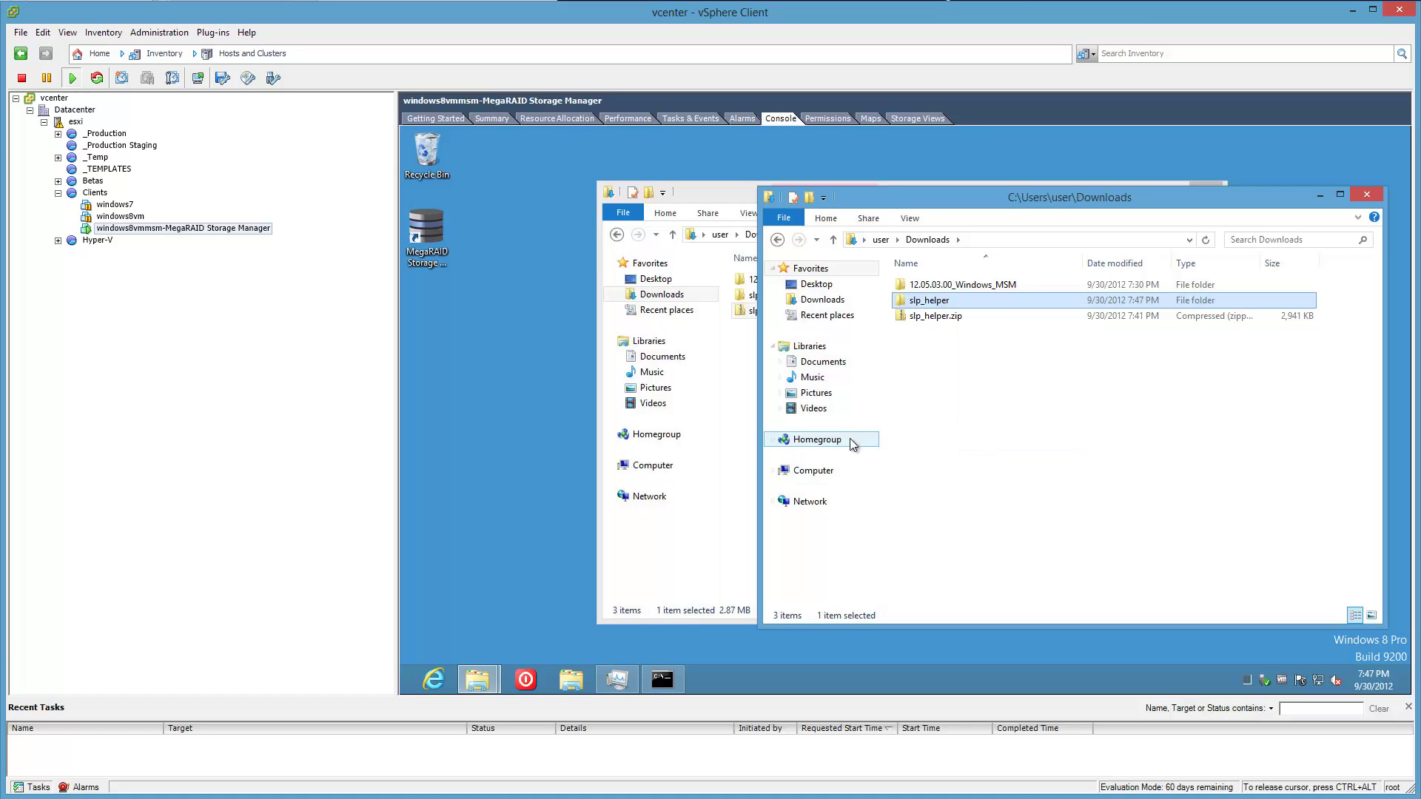
pyautogui.click(814, 471)
pyautogui.click(982, 306)
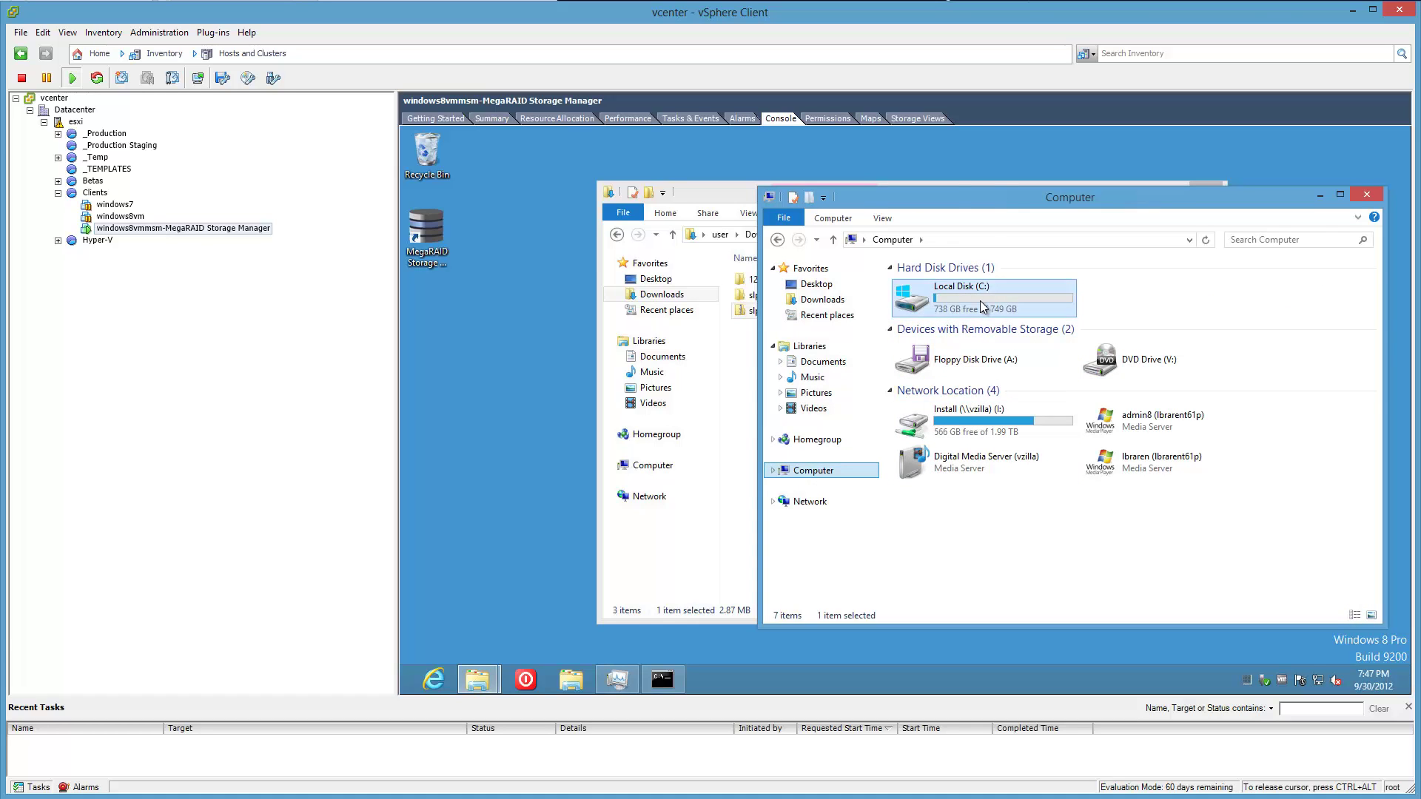
pyautogui.doubleClick(981, 307)
pyautogui.doubleClick(929, 364)
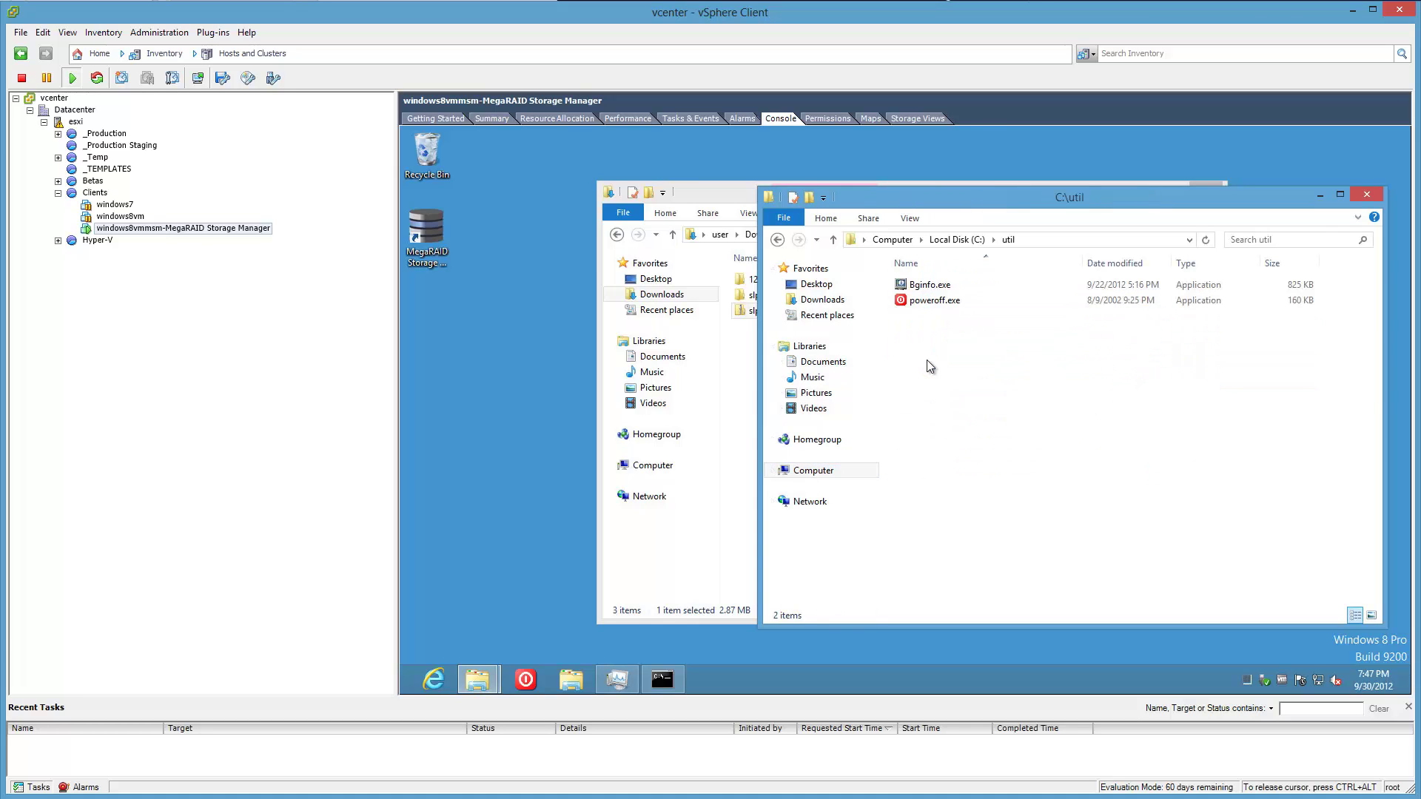
pyautogui.rightClick(934, 407)
pyautogui.click(966, 508)
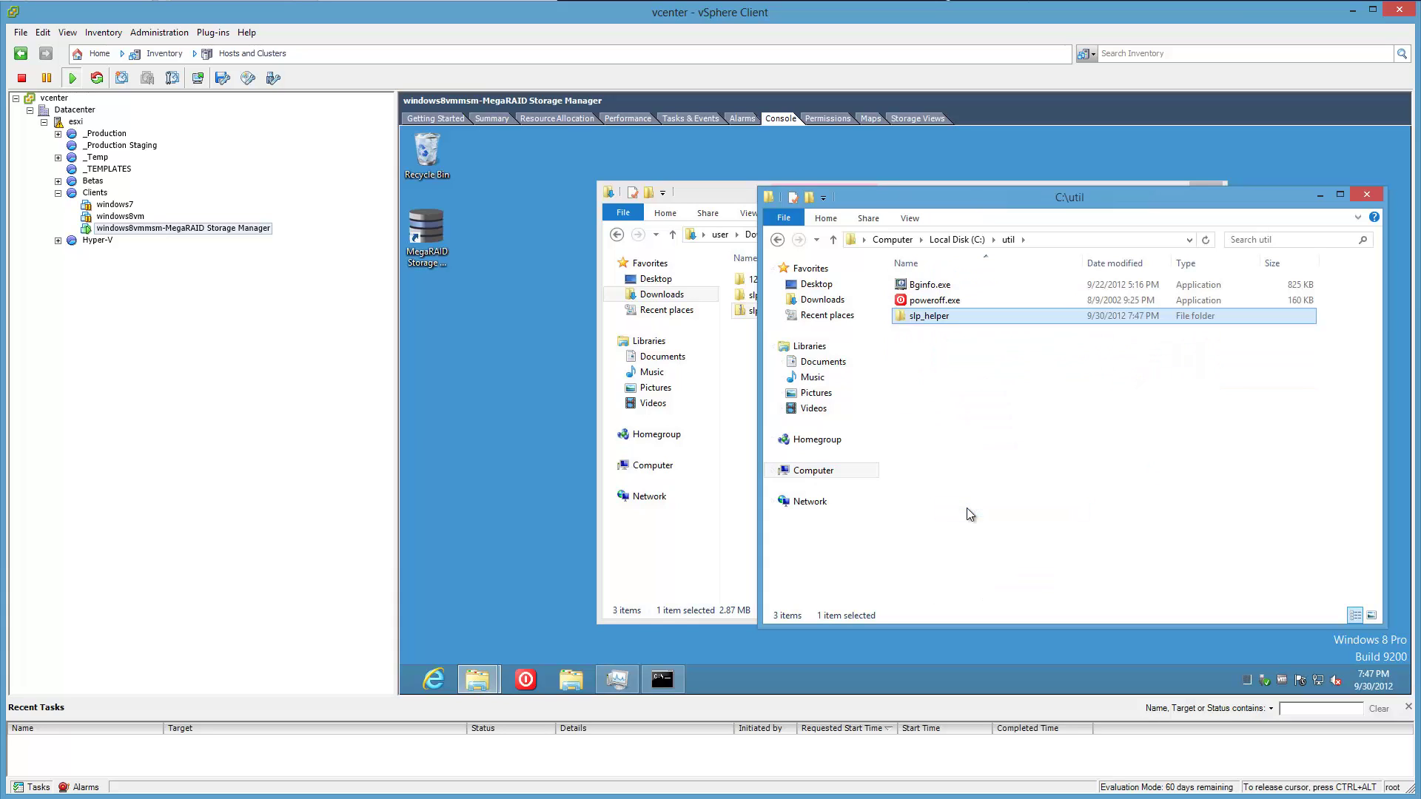
# Open a command prompt for the C:\util\slp_helper folder.
pyautogui.doubleClick(935, 316)
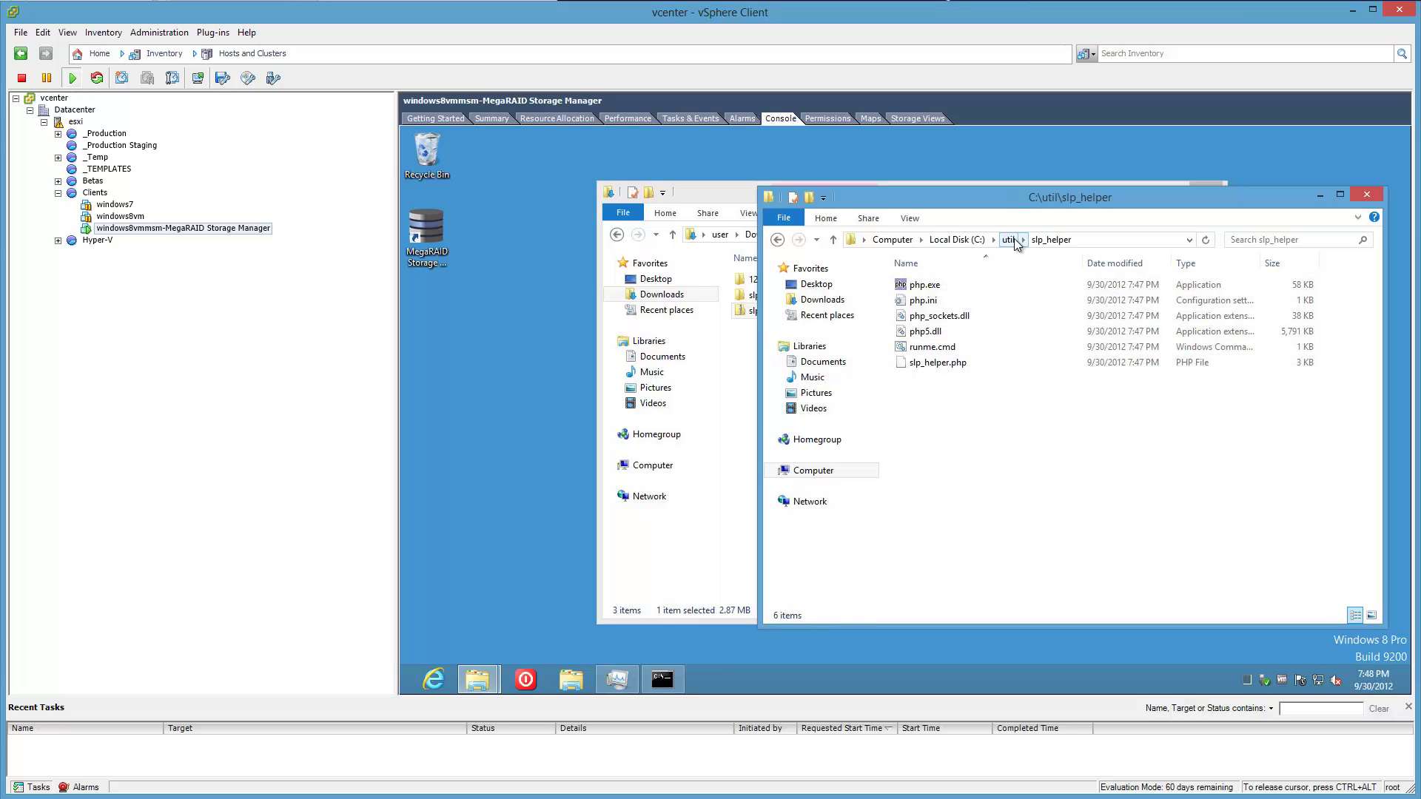
pyautogui.click(1008, 240)
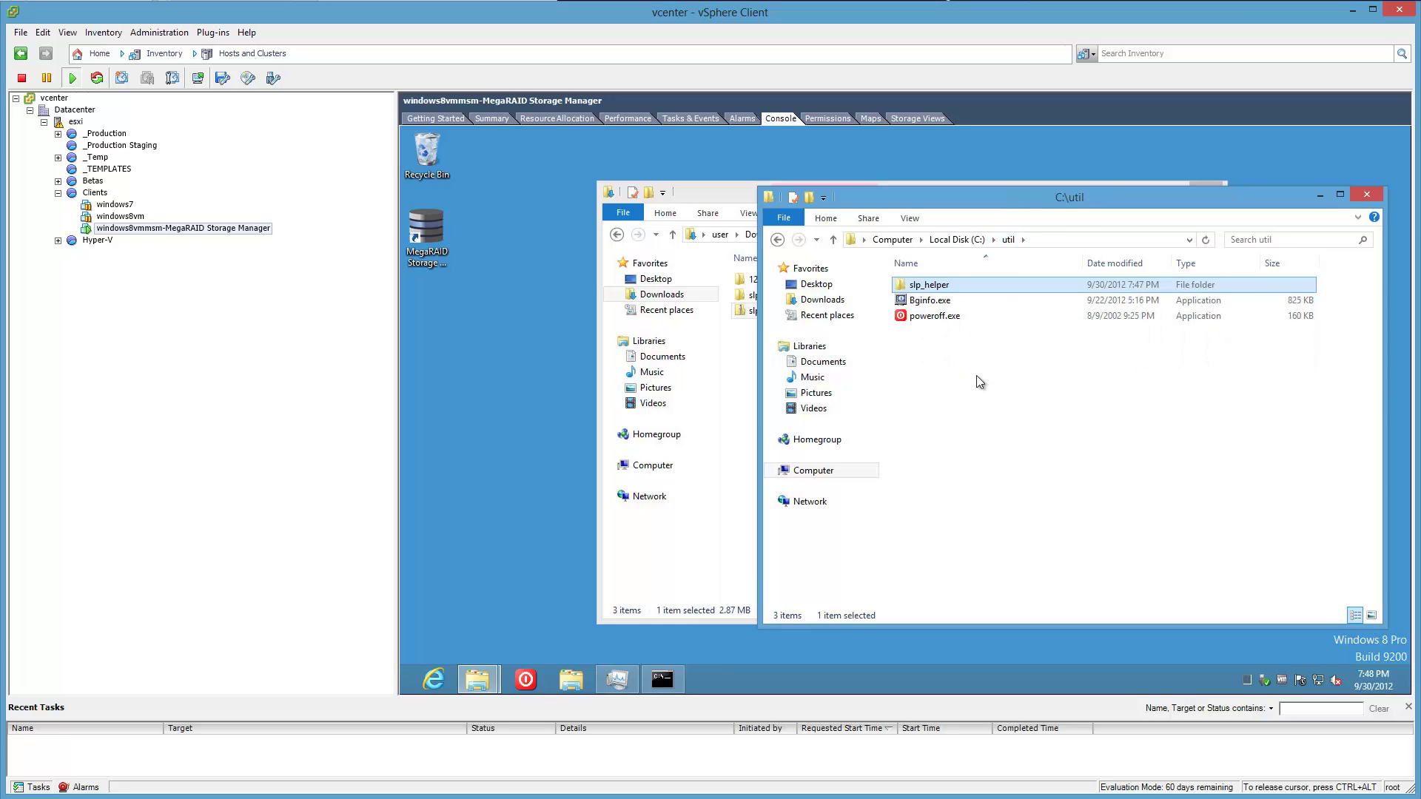
pyautogui.rightClick(960, 288)
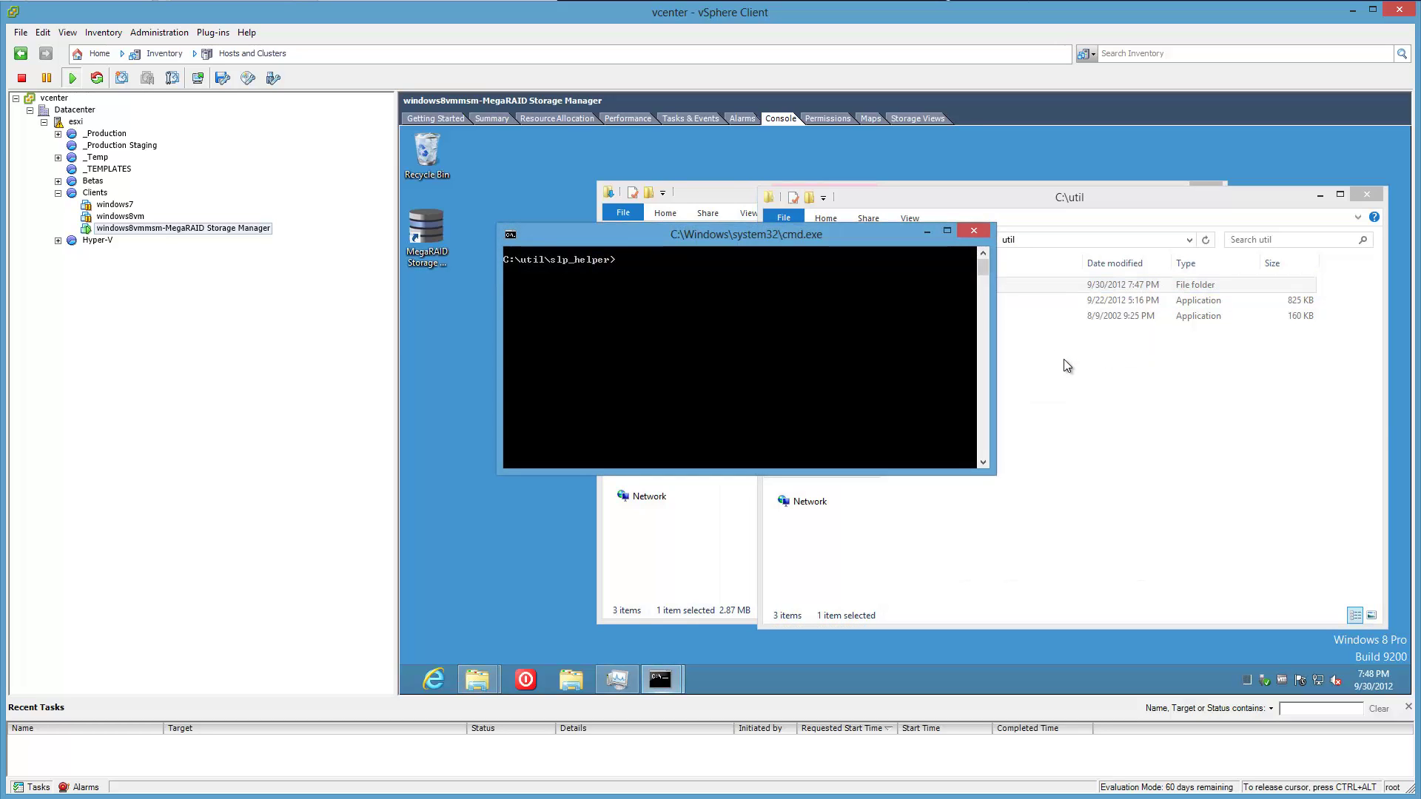
pyautogui.moveTo(866, 239); pyautogui.dragTo(1224, 400)
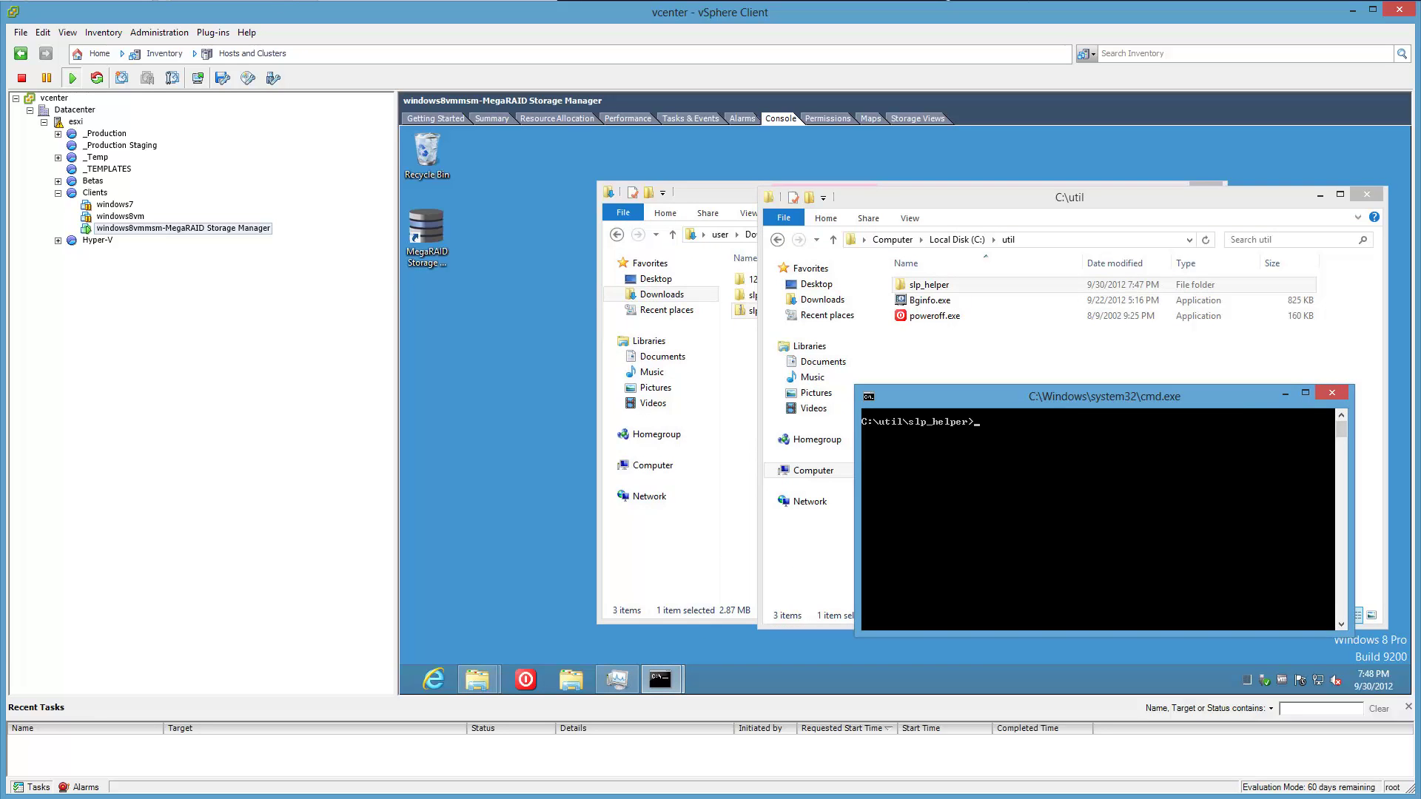
pyautogui.hotkey('alt', 'Tab')
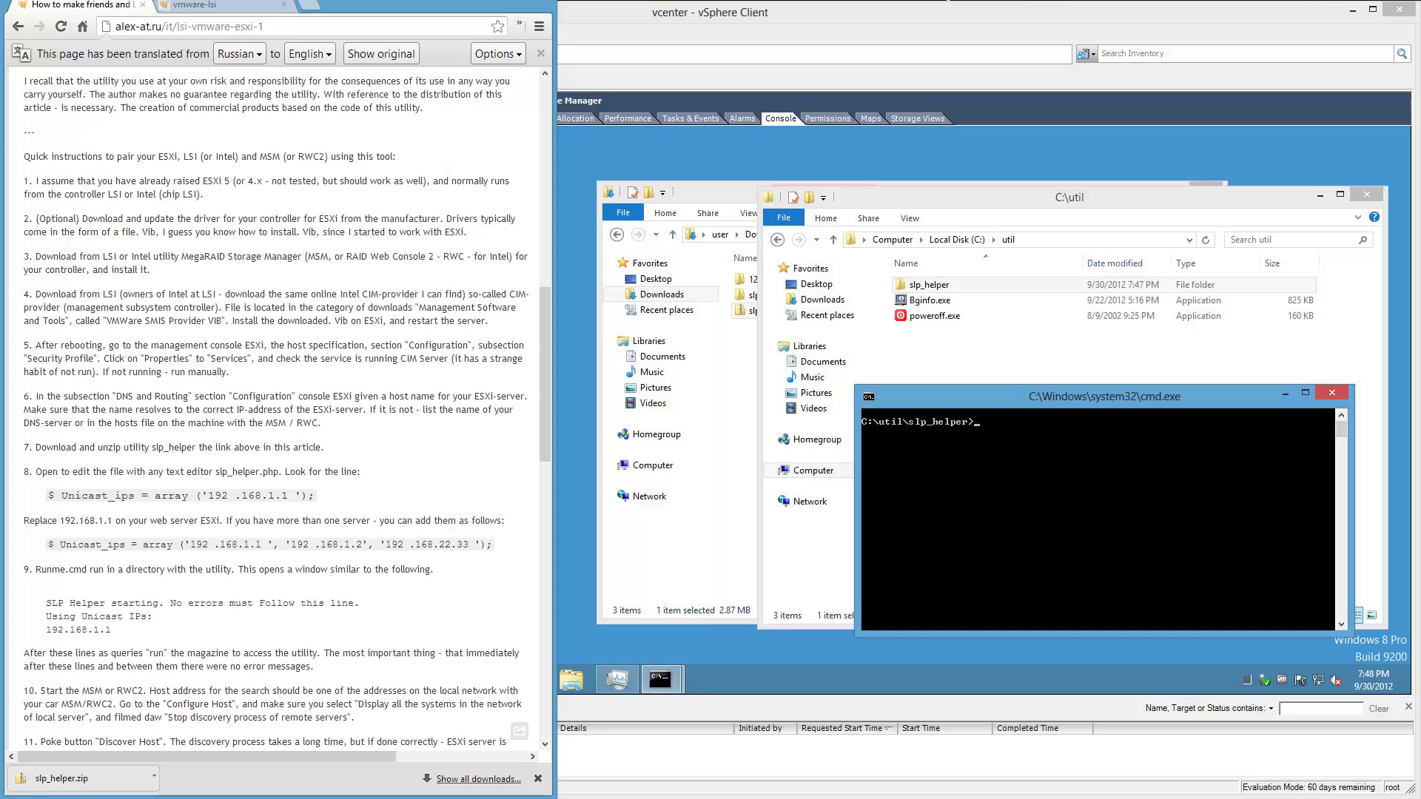
# Run notepad slp_helper.php in that prompt to open the script in Notepad.
pyautogui.click(1072, 524)
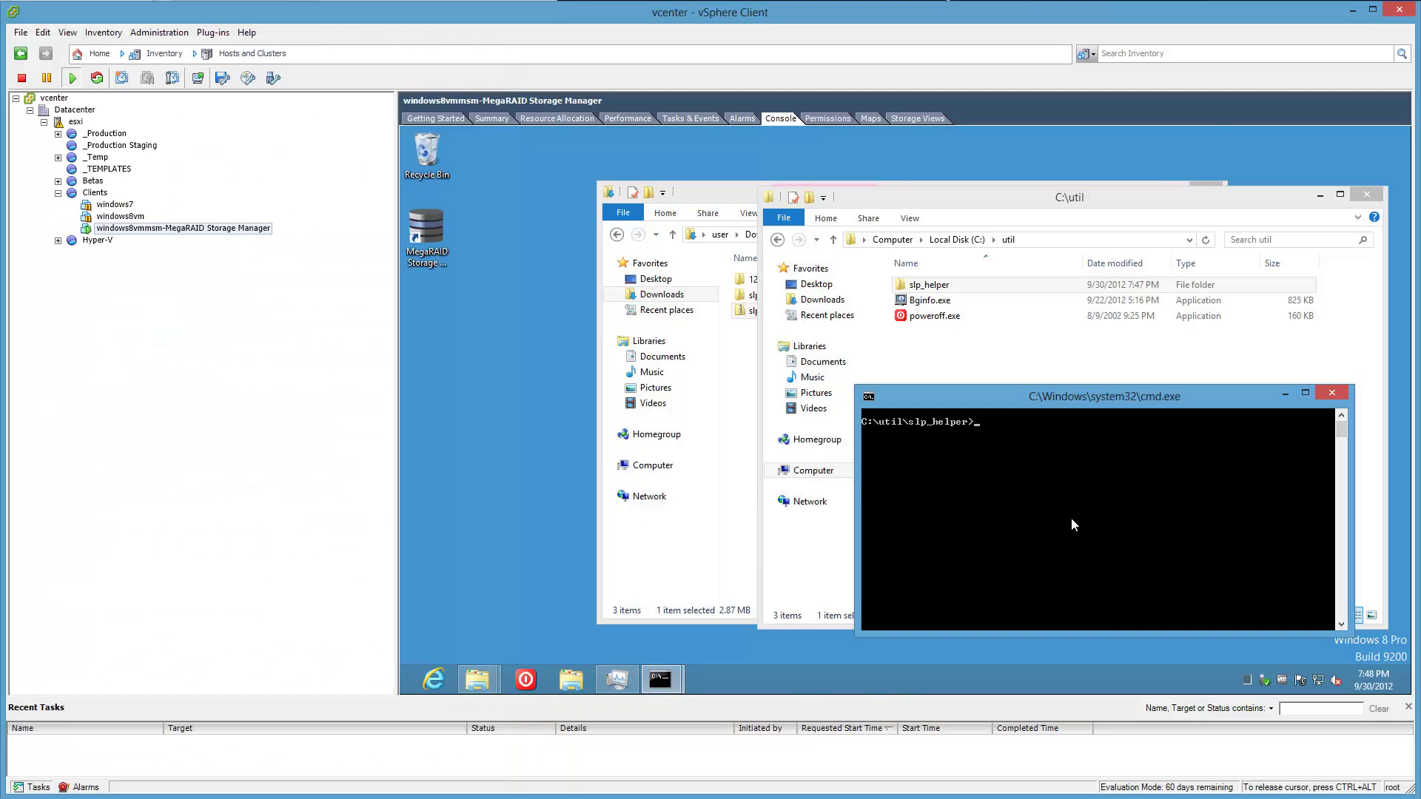
pyautogui.doubleClick(974, 287)
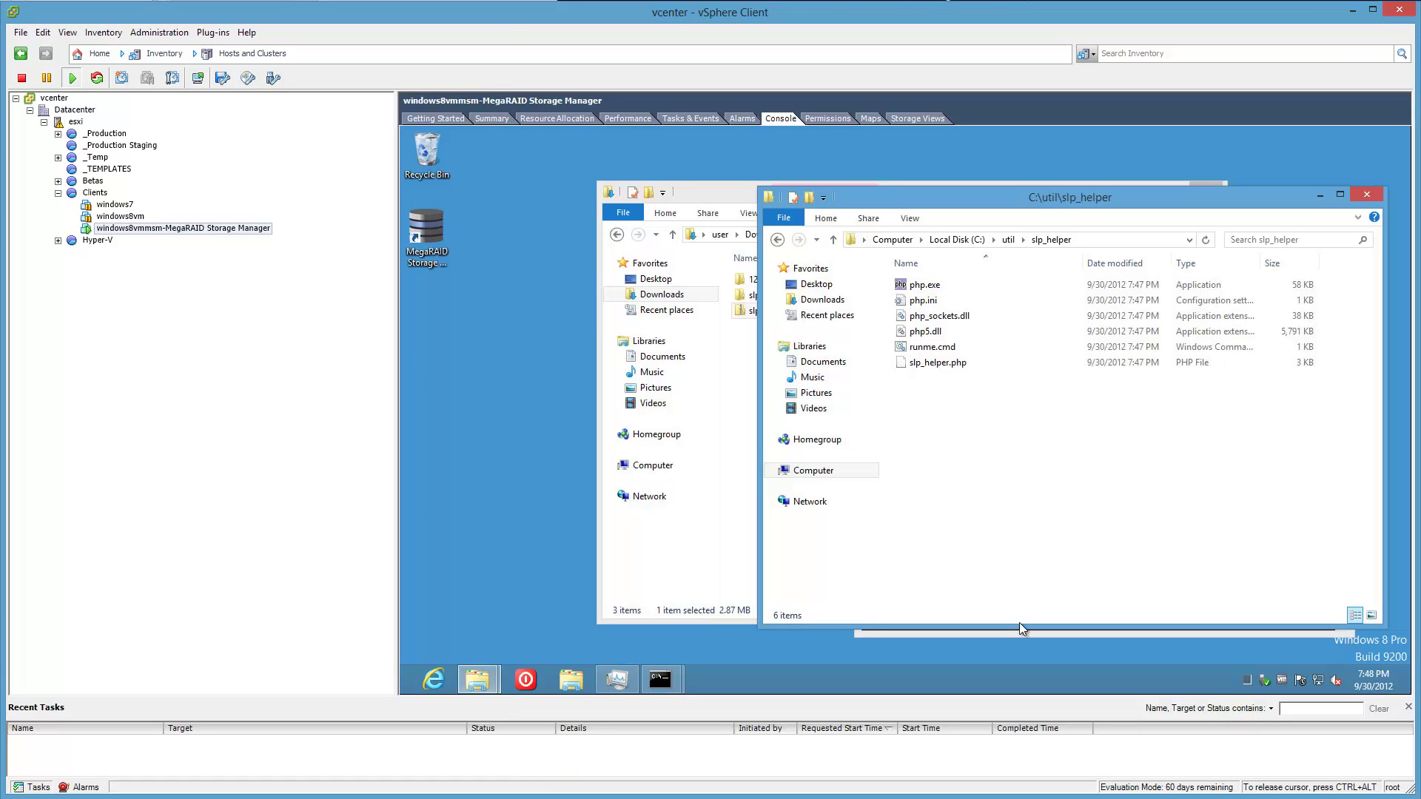
pyautogui.click(1019, 633)
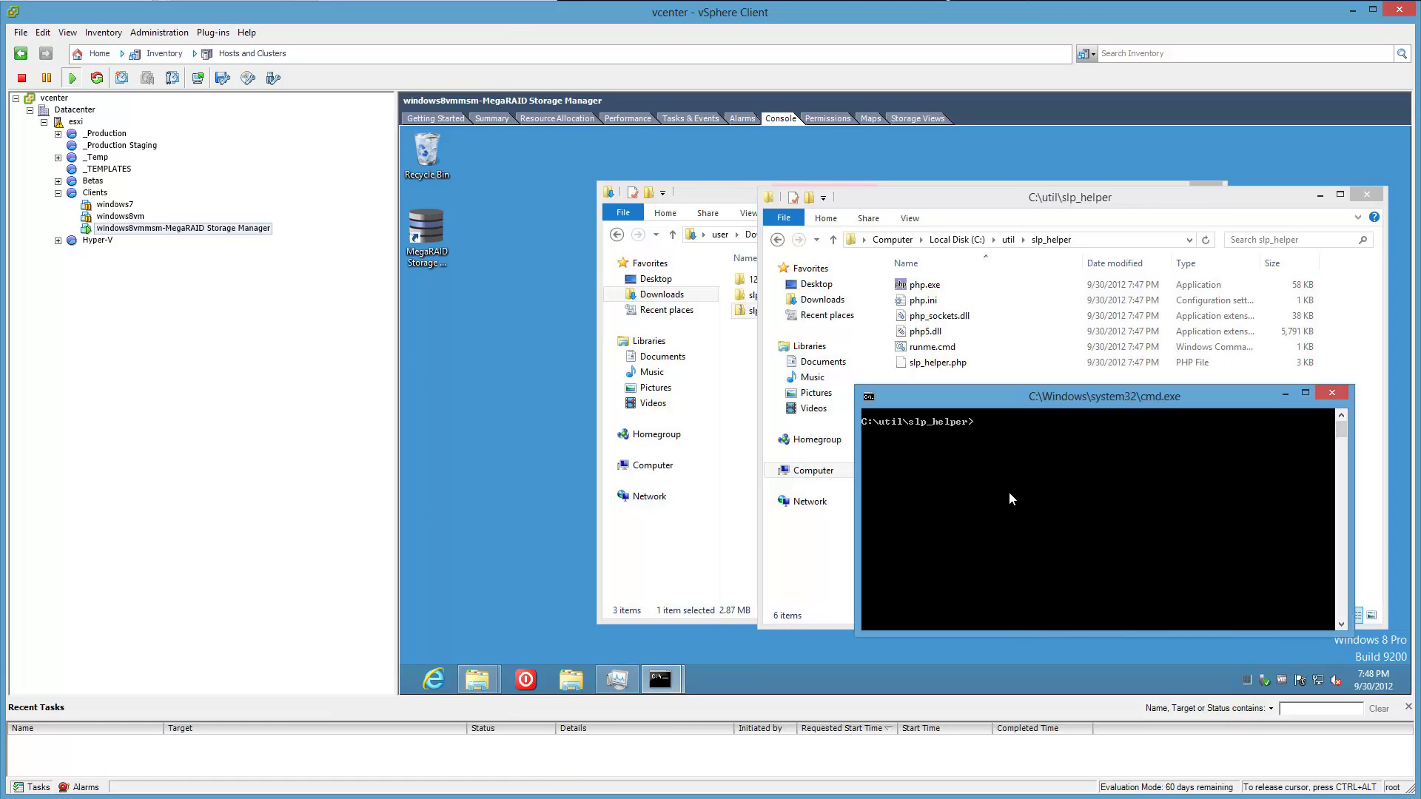
pyautogui.write('notepad slp_helper.php')
pyautogui.press('Escape')
pyautogui.write('notepad slp')
pyautogui.press('Tab')
pyautogui.press('Return')
pyautogui.moveTo(543, 176); pyautogui.dragTo(673, 132)
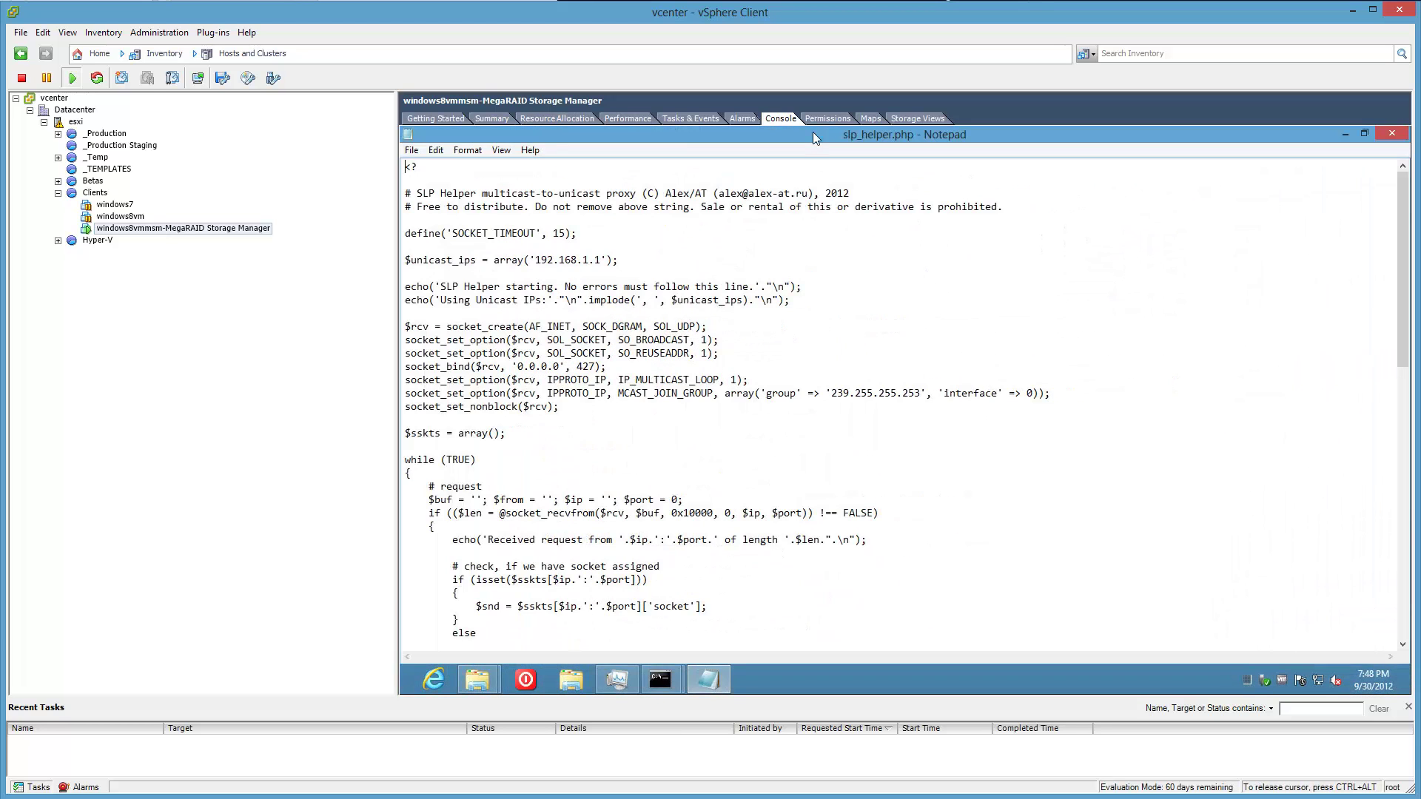
# Search slp_helper.php for 'unicast' and place the cursor on the unicast IP address line.
pyautogui.hotkey('alt', 'Tab')
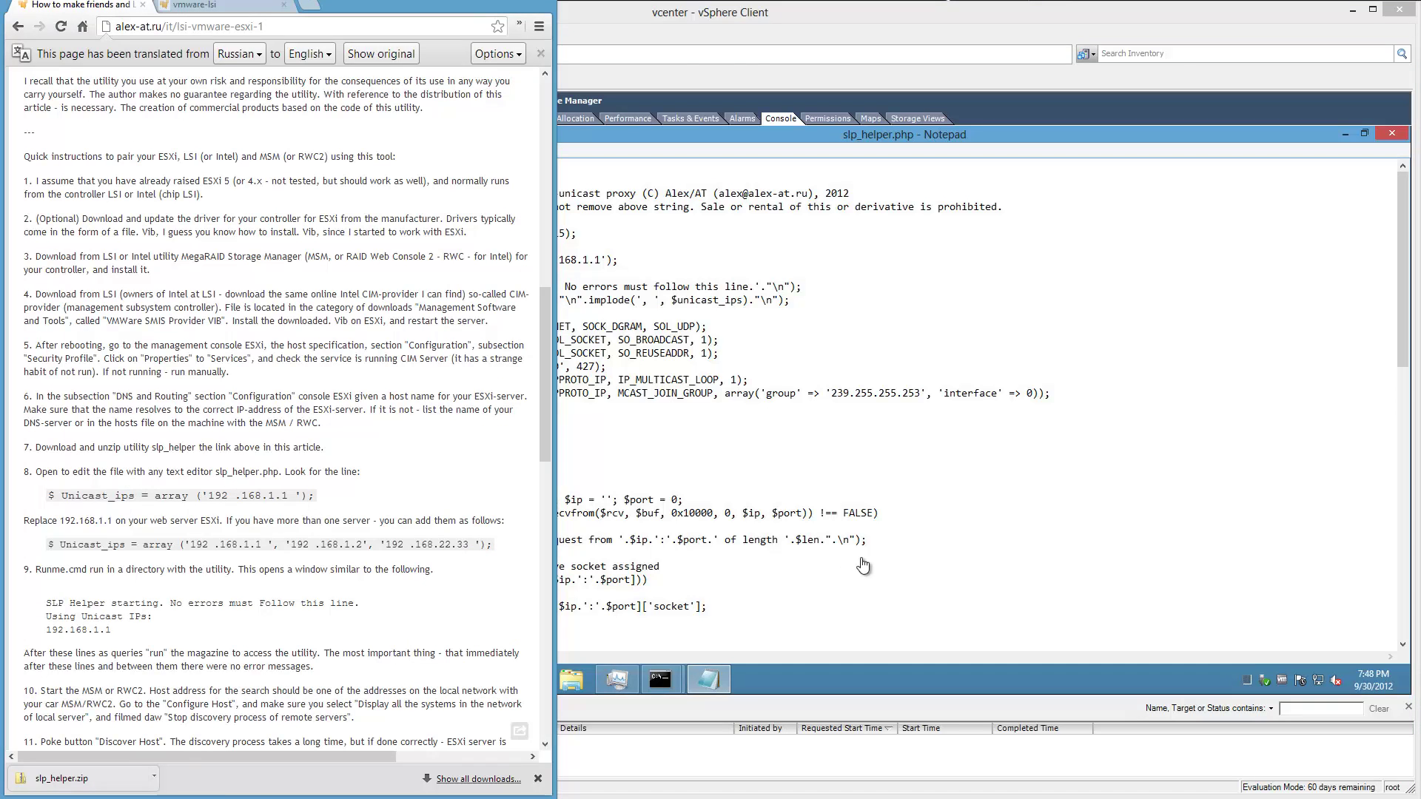
pyautogui.hotkey('alt', 'Tab')
pyautogui.click(754, 467)
pyautogui.hotkey('ctrl', 'f')
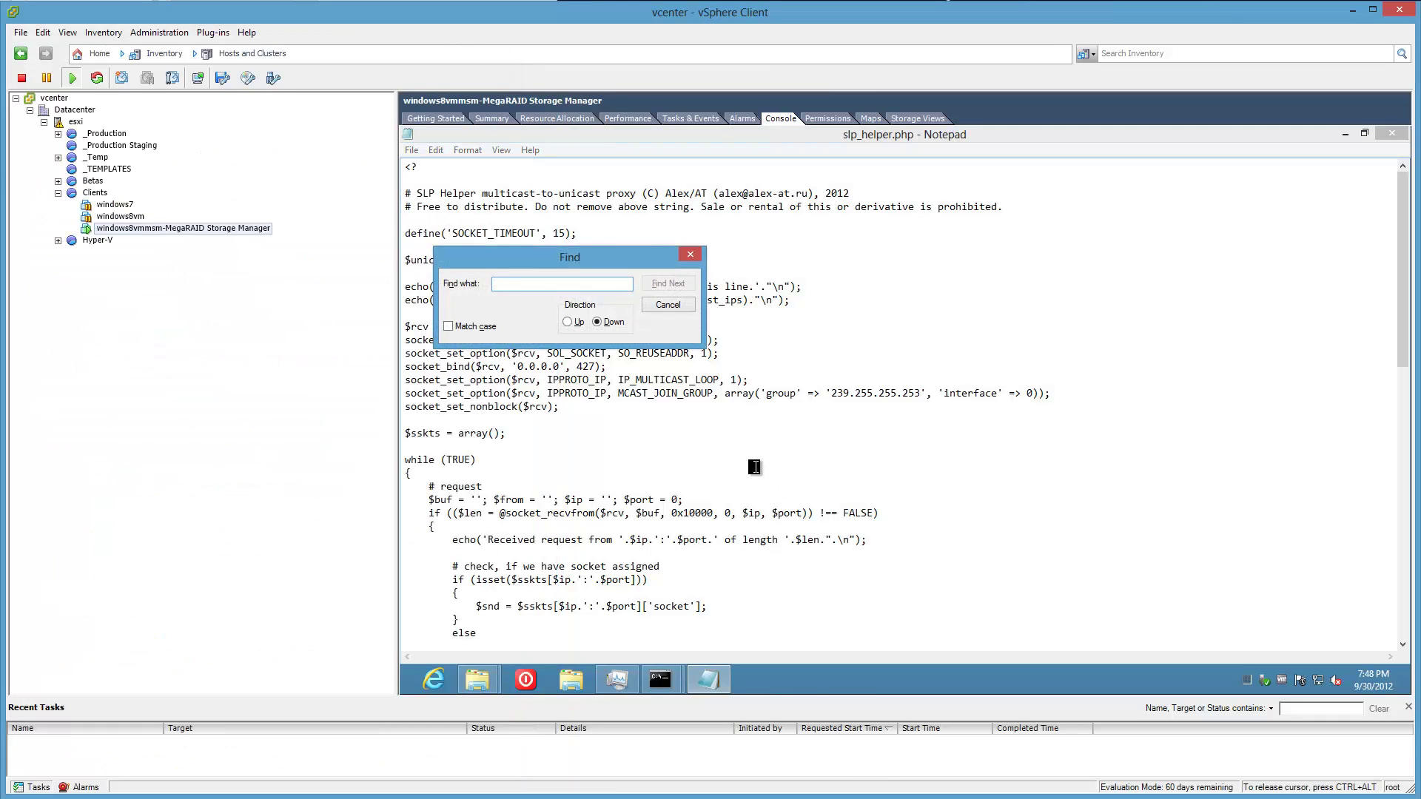
pyautogui.write('unics')
pyautogui.write('st')
pyautogui.press('Return')
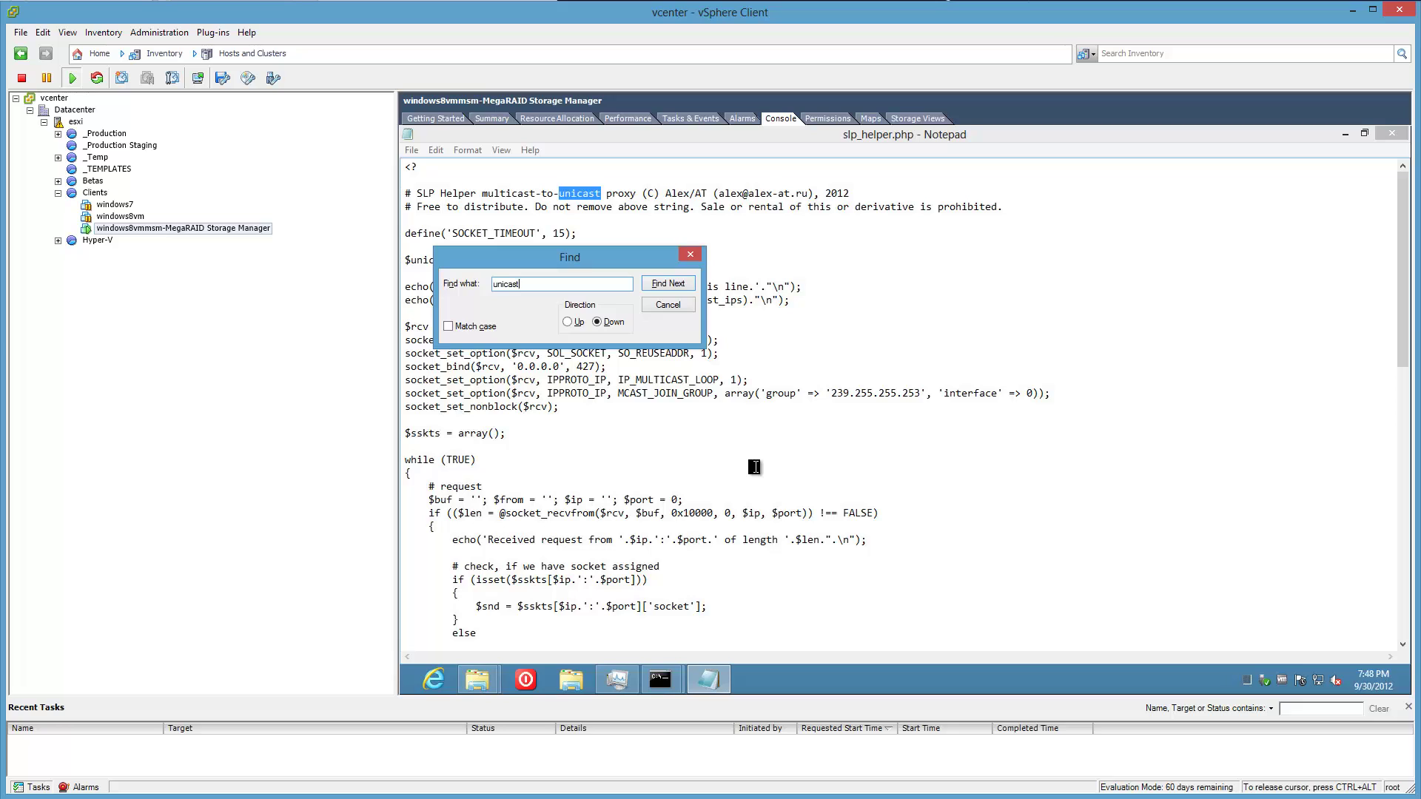
pyautogui.press('Return')
pyautogui.press('Return')
pyautogui.press('Return')
pyautogui.press('Return')
pyautogui.press('Return')
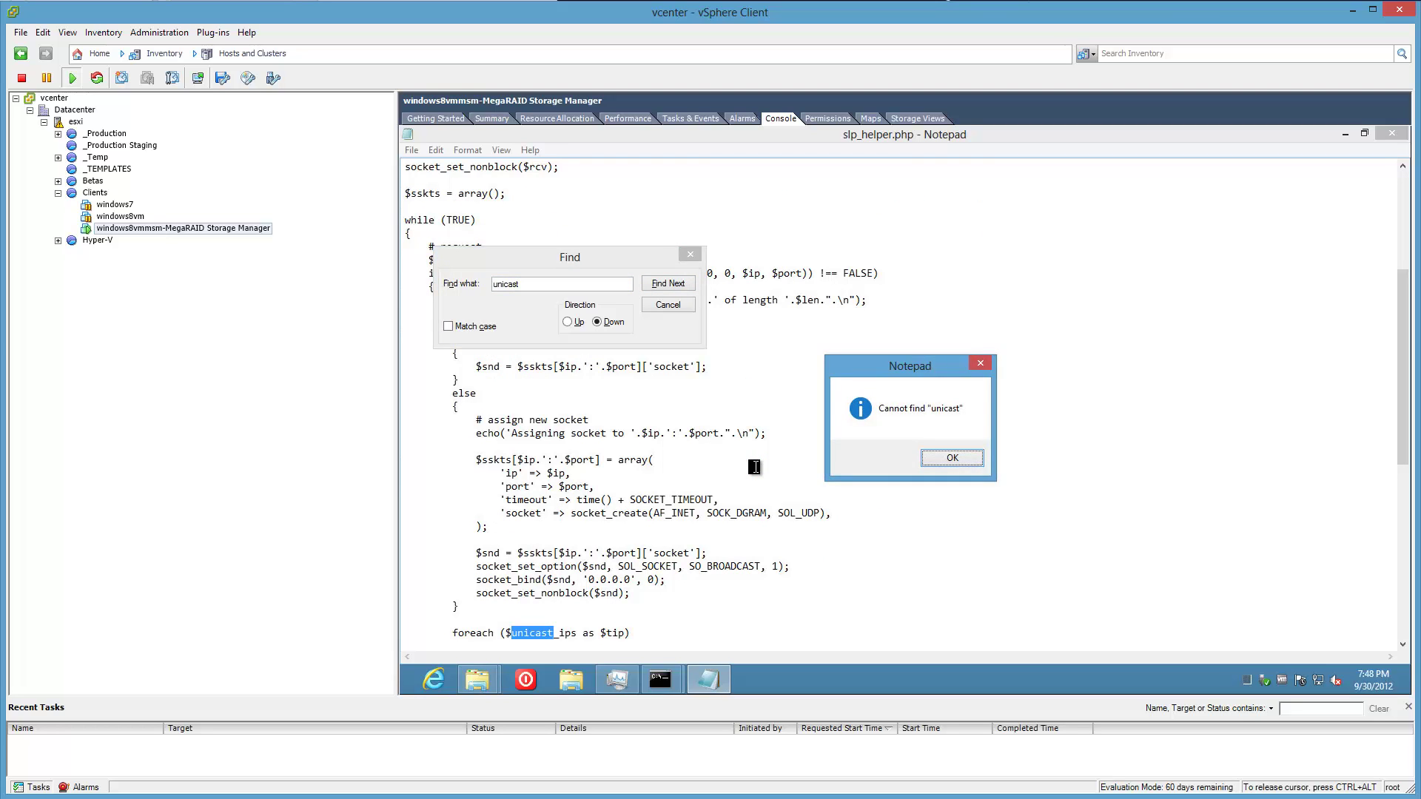
pyautogui.press('Return')
pyautogui.press('Escape')
pyautogui.hotkey('ctrl', 'Home')
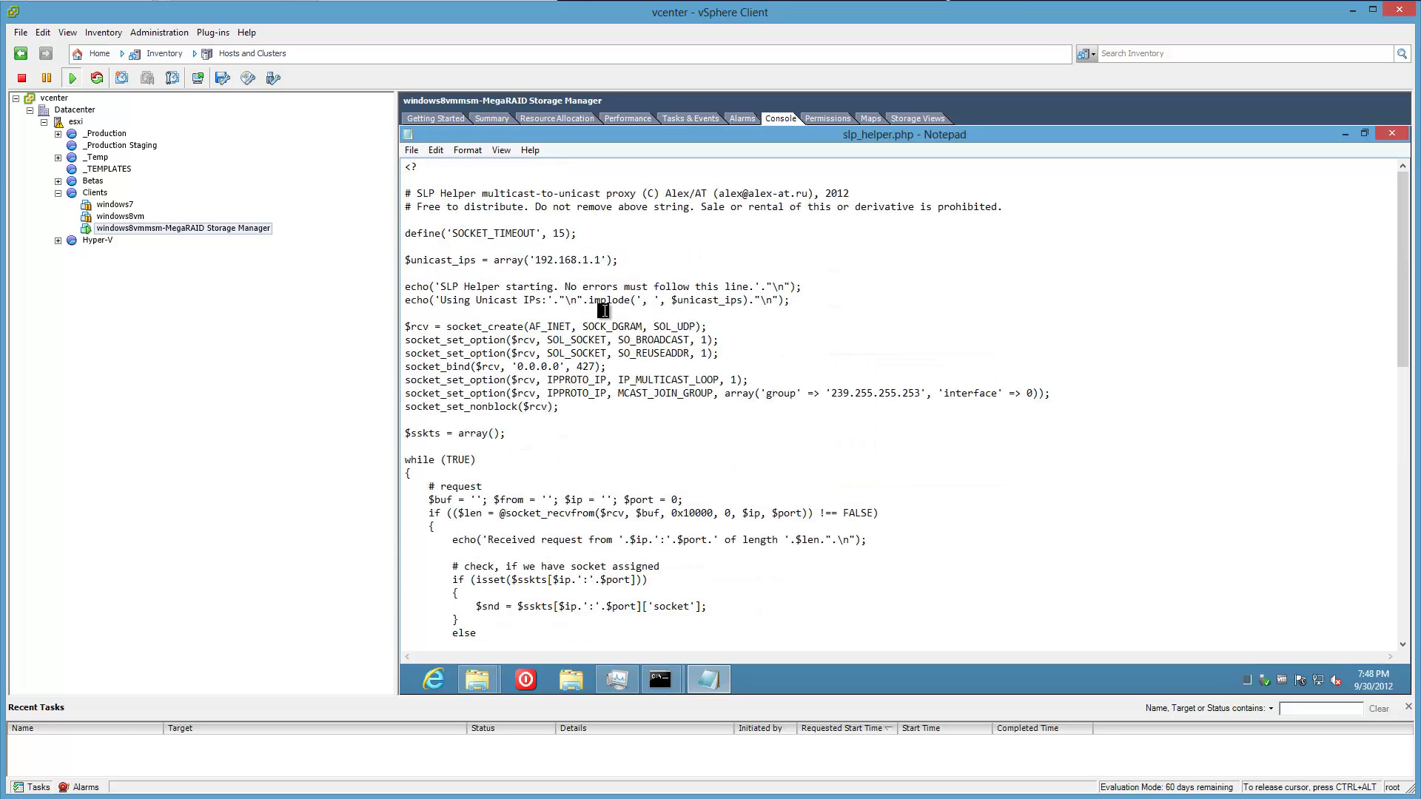
pyautogui.click(618, 259)
# Change the $unicast_ips address from 192.168.1.1 to 10.10.1.50.
pyautogui.hotkey('alt', 'Tab')
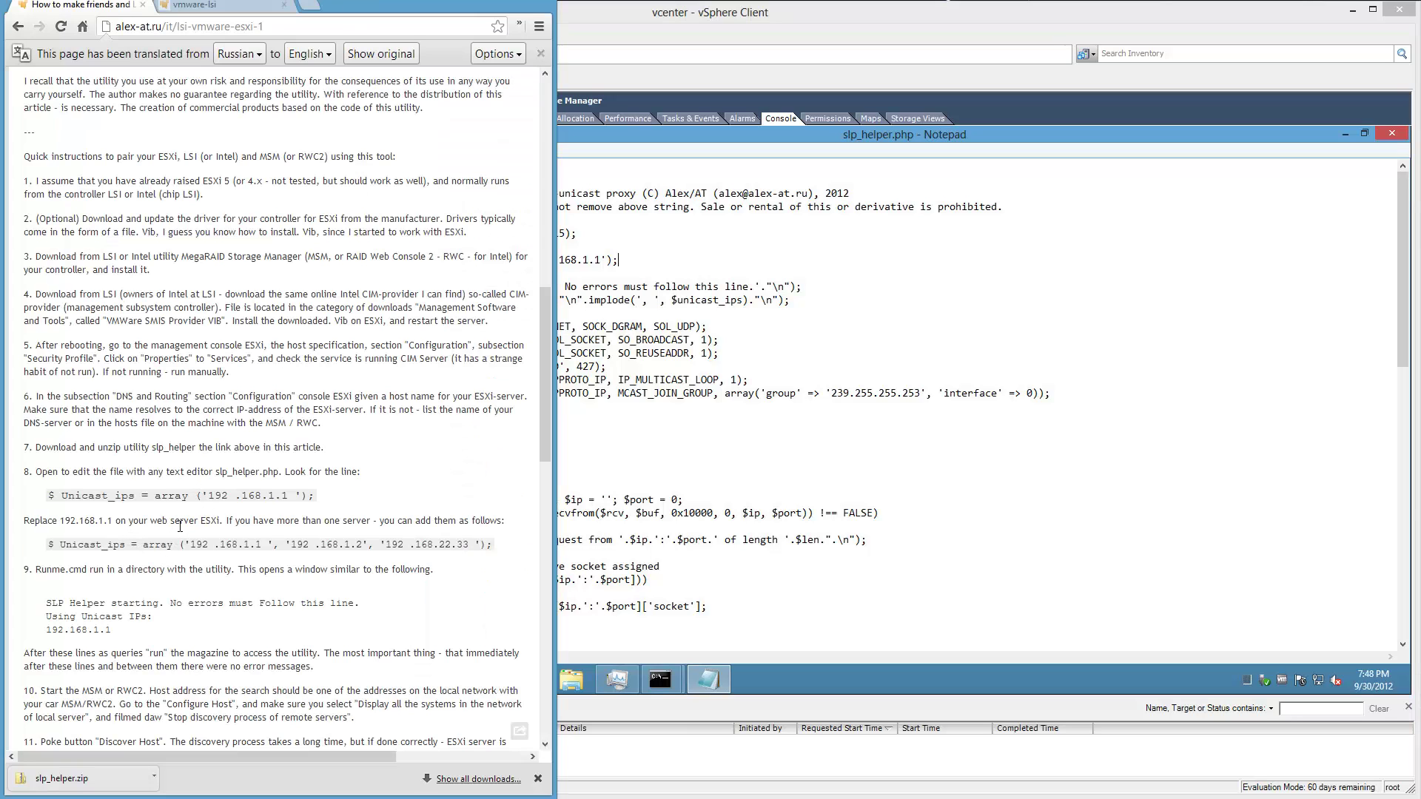
pyautogui.moveTo(185, 527)
pyautogui.click(626, 293)
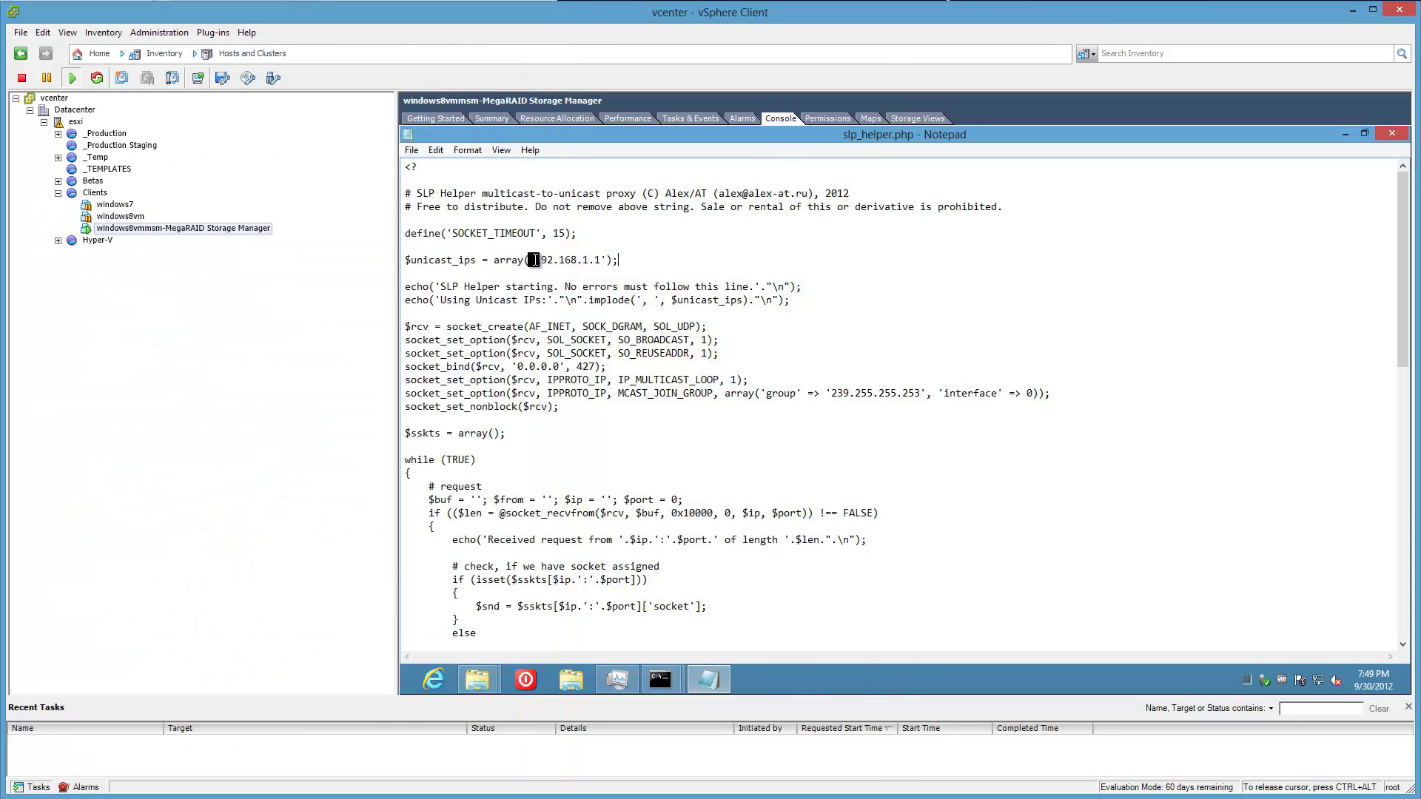
pyautogui.write('10.10.1.51')
pyautogui.press('BackSpace')
pyautogui.press('Delete')
pyautogui.press('Delete')
pyautogui.press('Delete')
pyautogui.press('Delete')
pyautogui.press('Delete')
pyautogui.press('Delete')
pyautogui.write('0')
pyautogui.press('Delete')
pyautogui.press('Delete')
pyautogui.press('Delete')
pyautogui.press('Delete')
pyautogui.press('Delete')
# Close Notepad, saving the changes to slp_helper.php.
pyautogui.click(1393, 133)
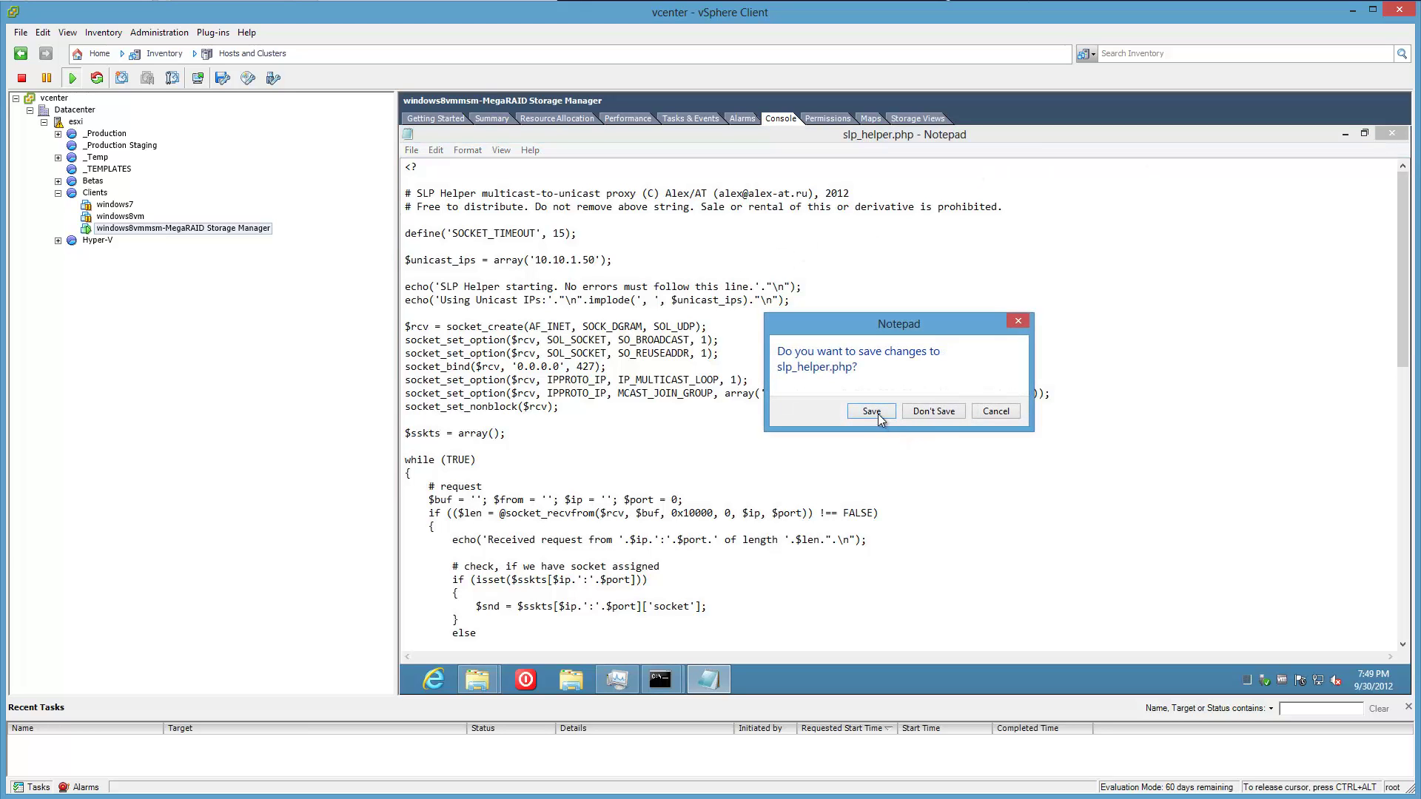
pyautogui.click(950, 409)
pyautogui.hotkey('alt', 'Tab')
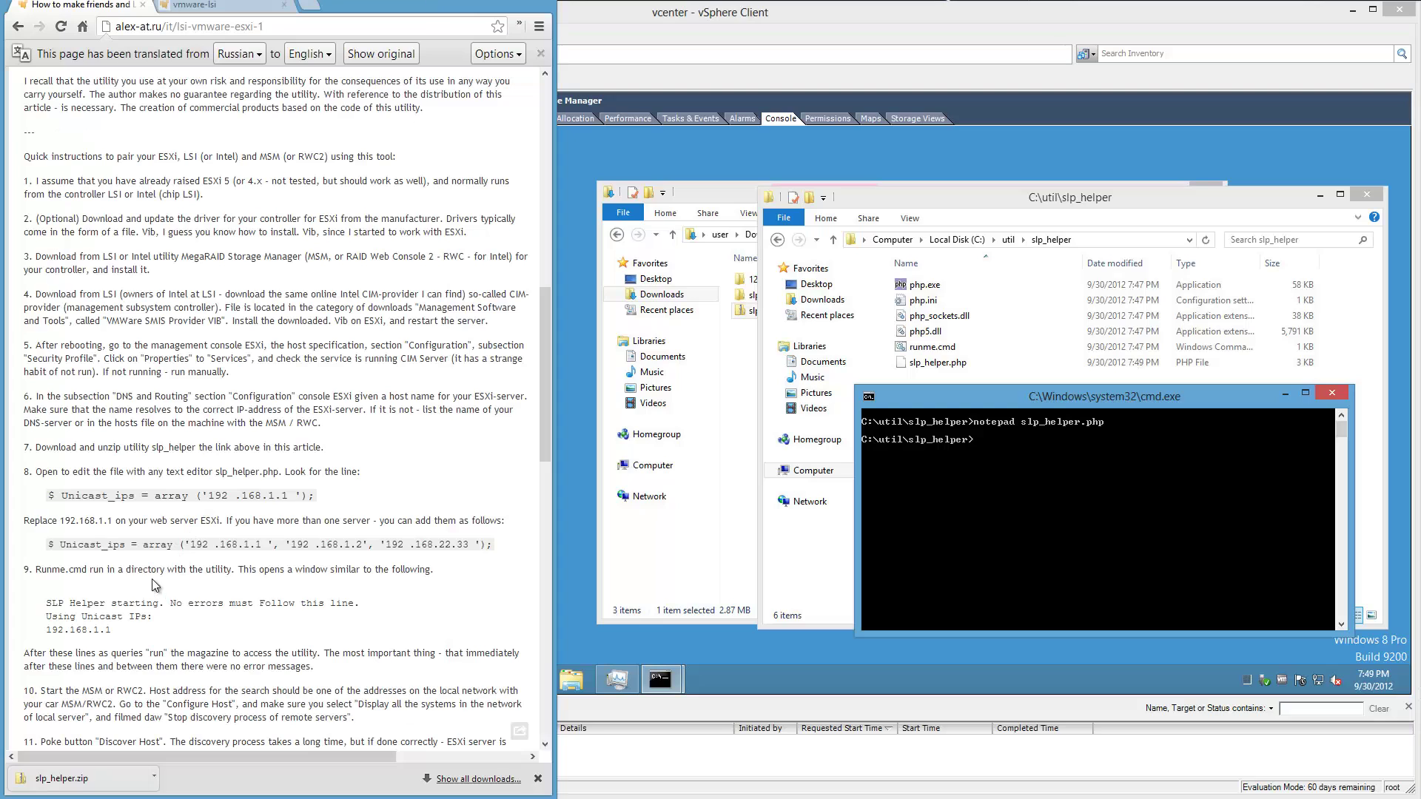
pyautogui.moveTo(151, 574)
# List the .cmd files with dir *.cmd, run runme, and allow it through Windows Firewall.
pyautogui.click(1033, 546)
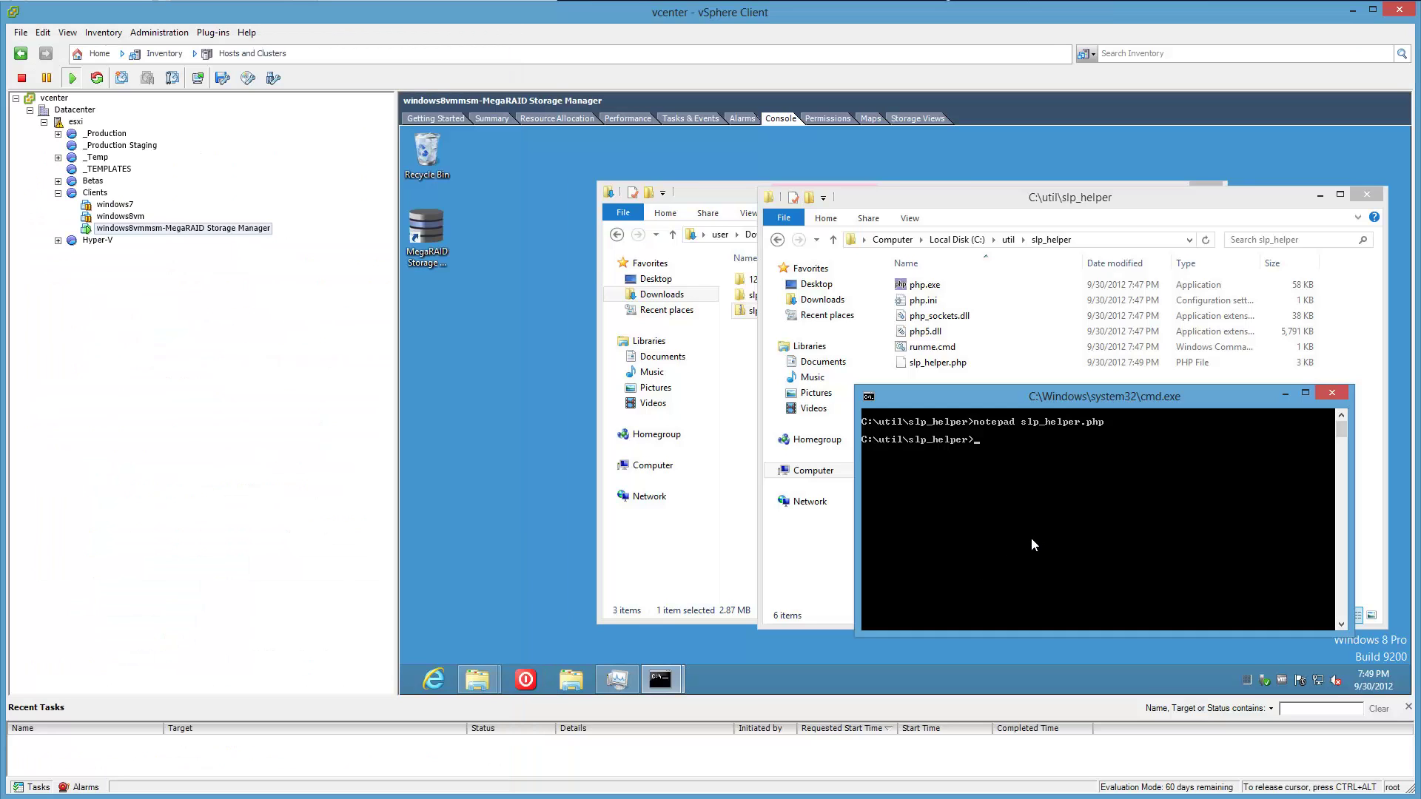
pyautogui.write('dir *.cmd')
pyautogui.press('Return')
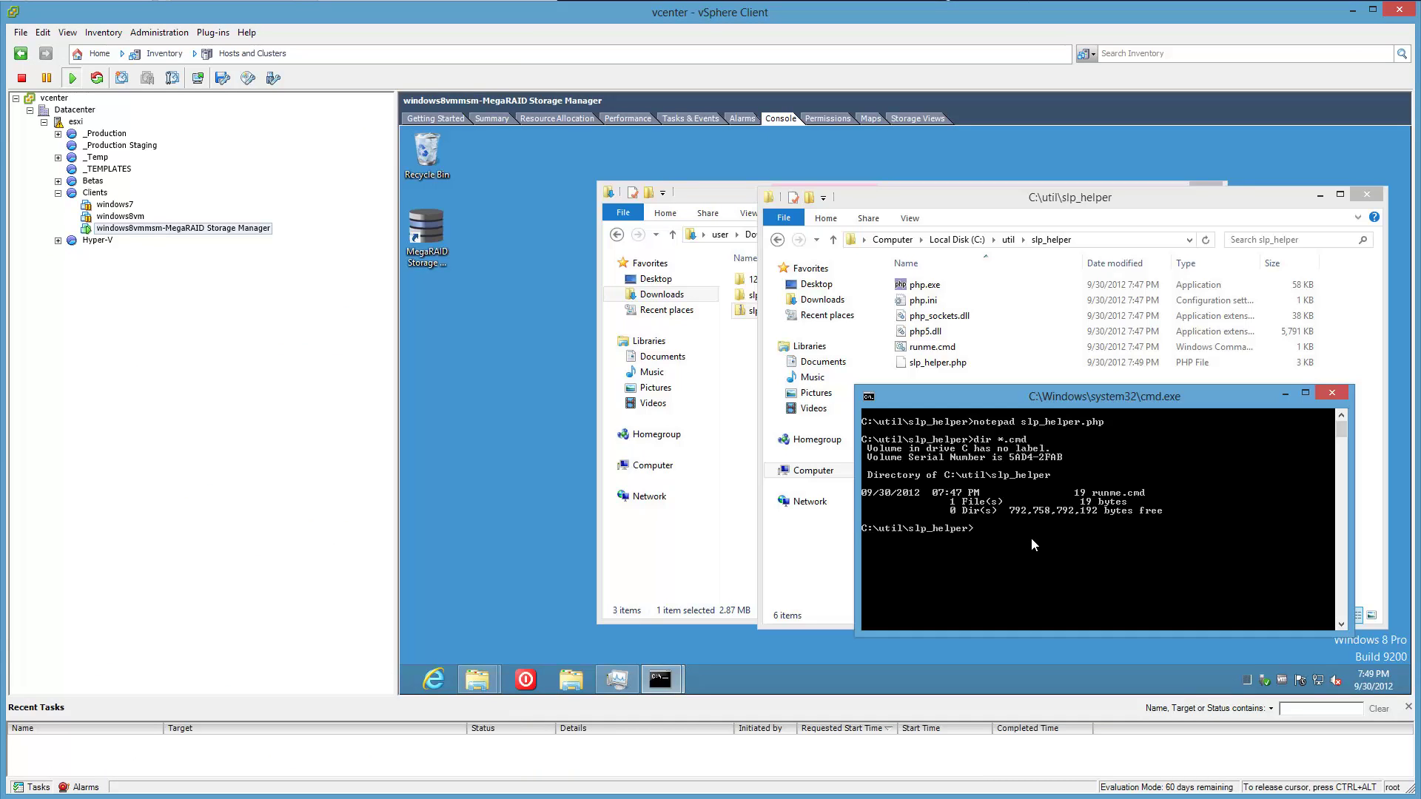
pyautogui.write('runme')
pyautogui.press('Return')
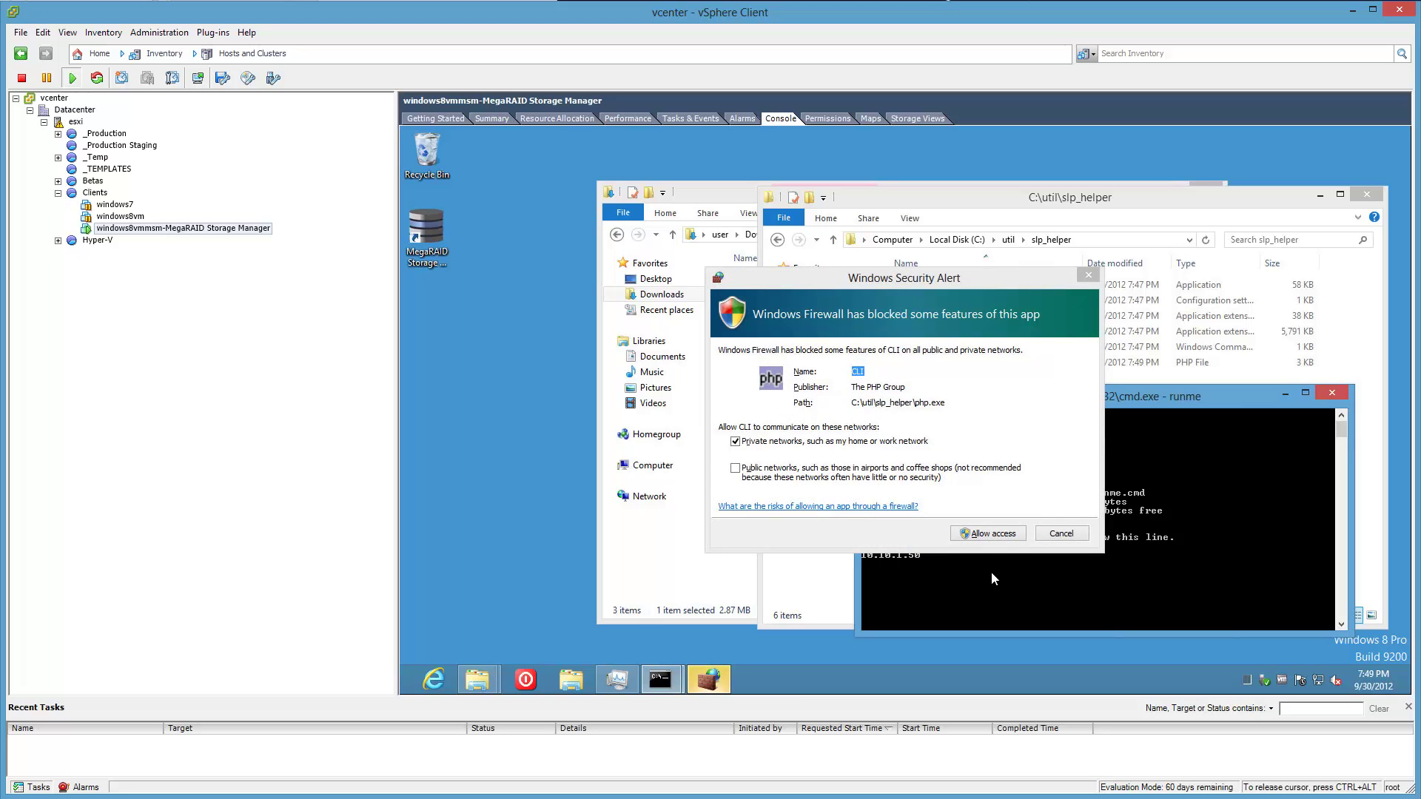
pyautogui.click(1011, 539)
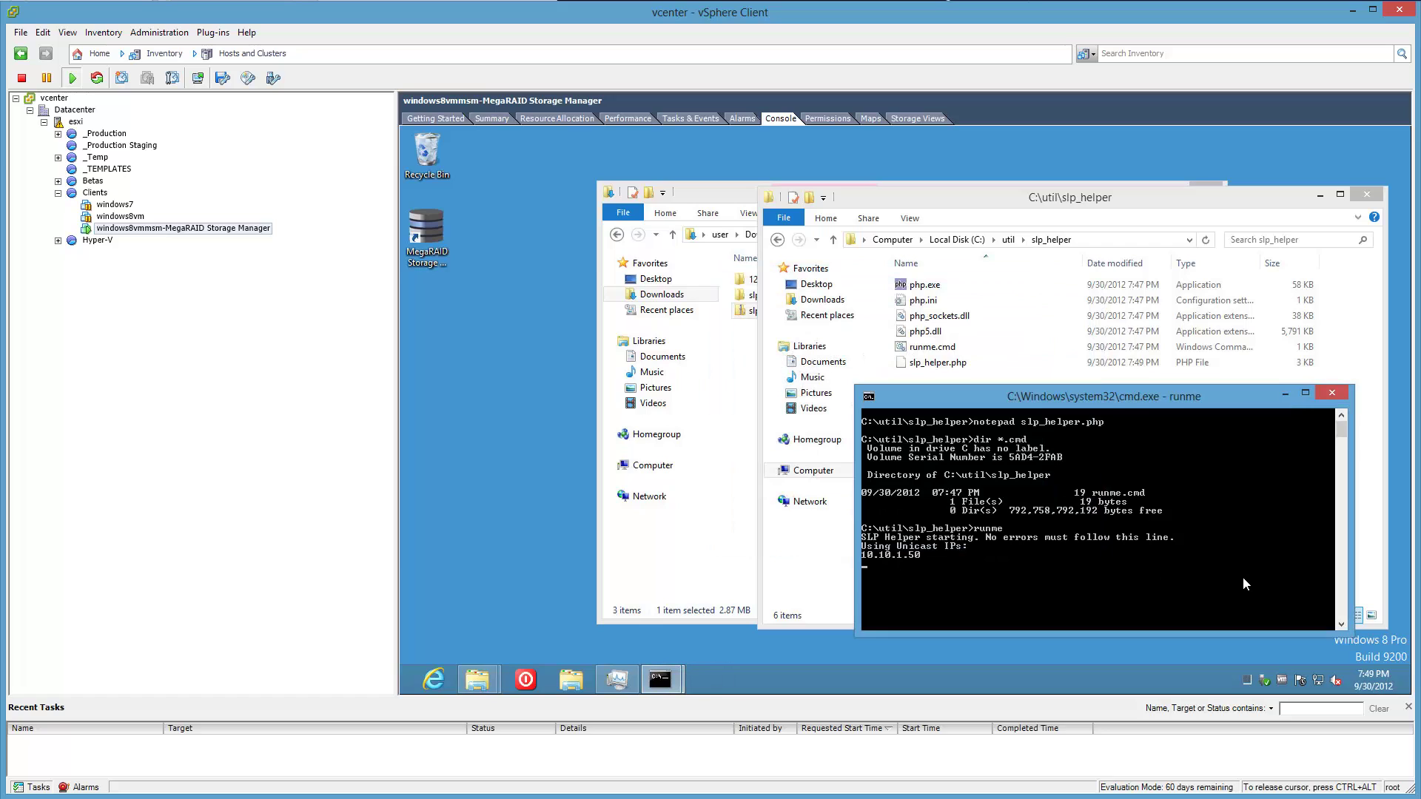
# Release the VM console and consult the instructions article in the browser.
pyautogui.hotkey('ctrl', 'alt')
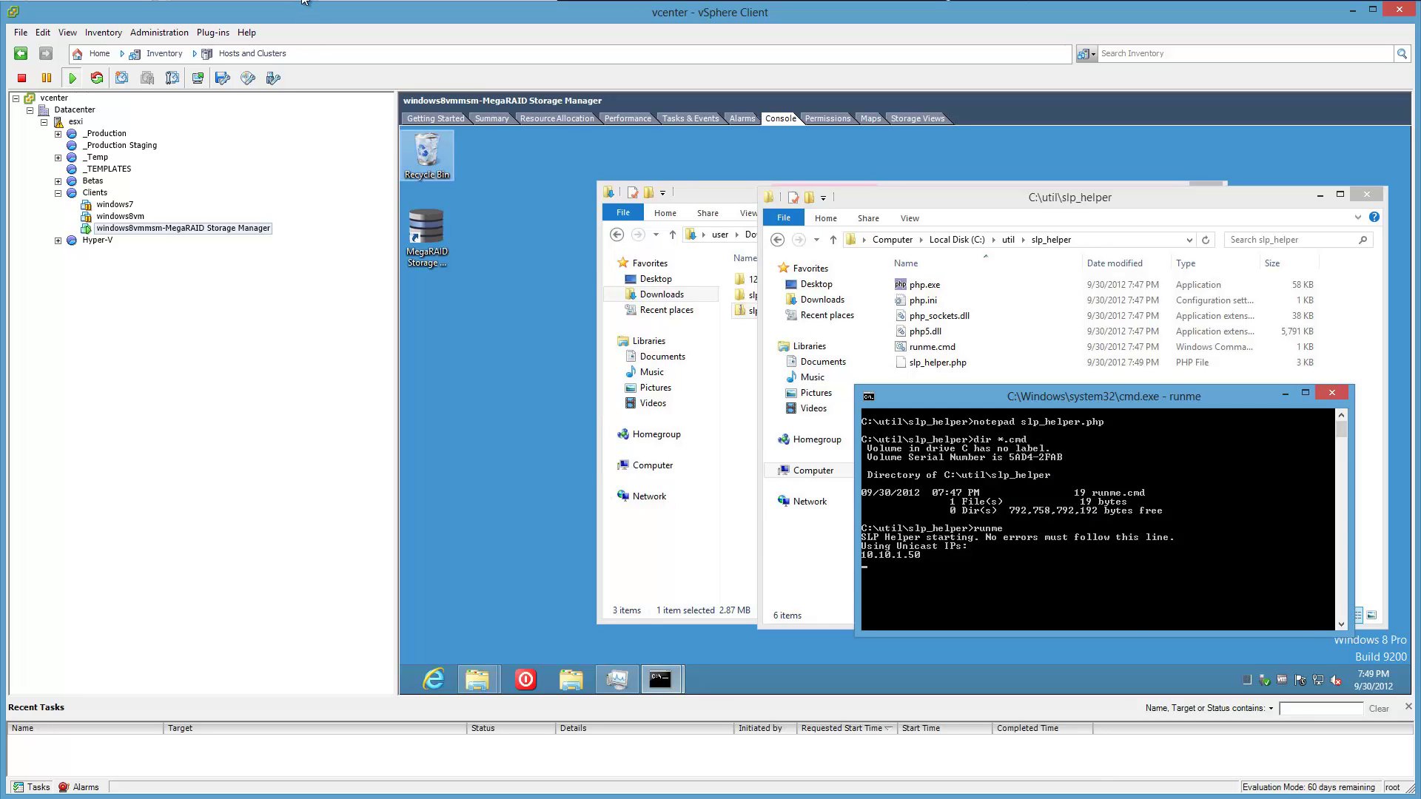
pyautogui.hotkey('alt', 'Tab')
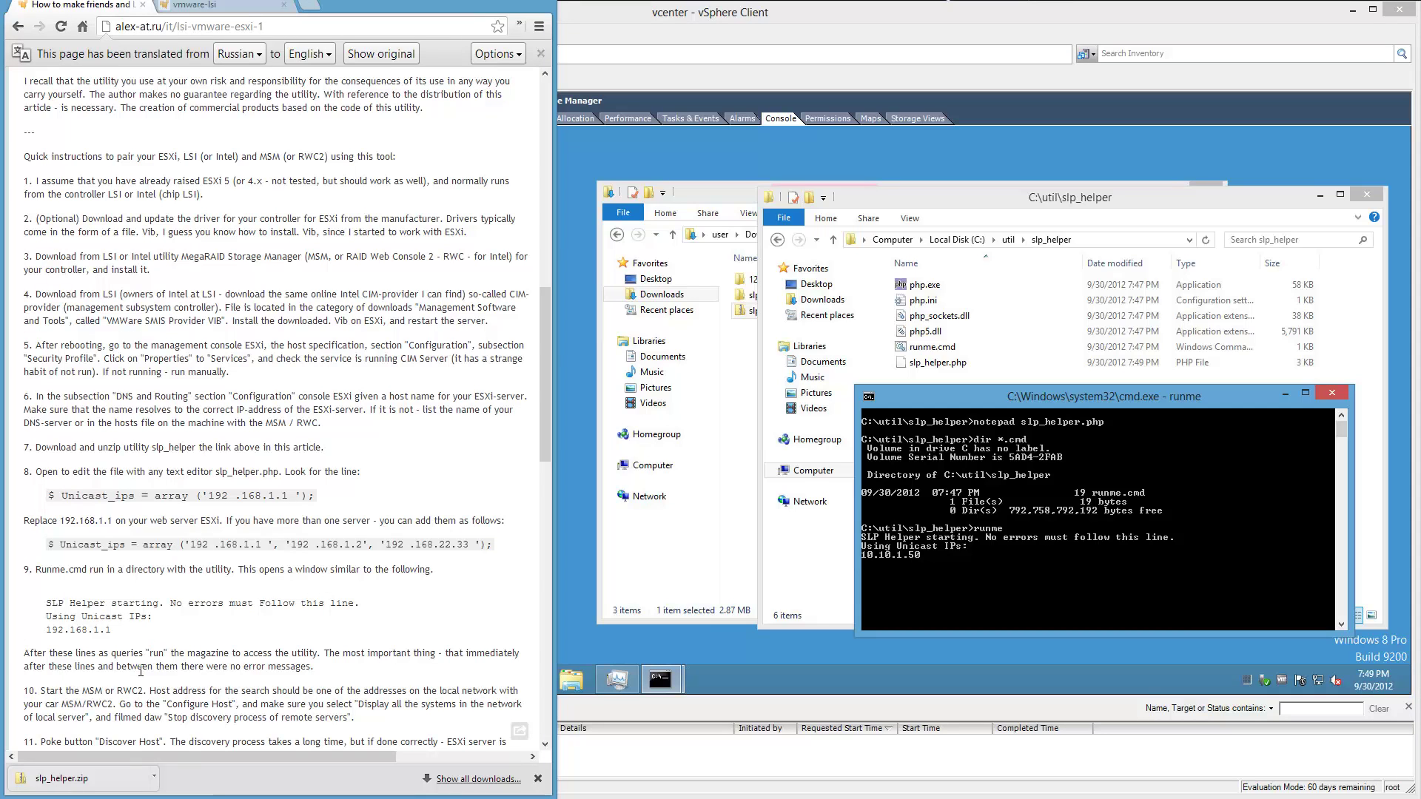
pyautogui.moveTo(111, 664)
pyautogui.moveTo(541, 379); pyautogui.dragTo(552, 475)
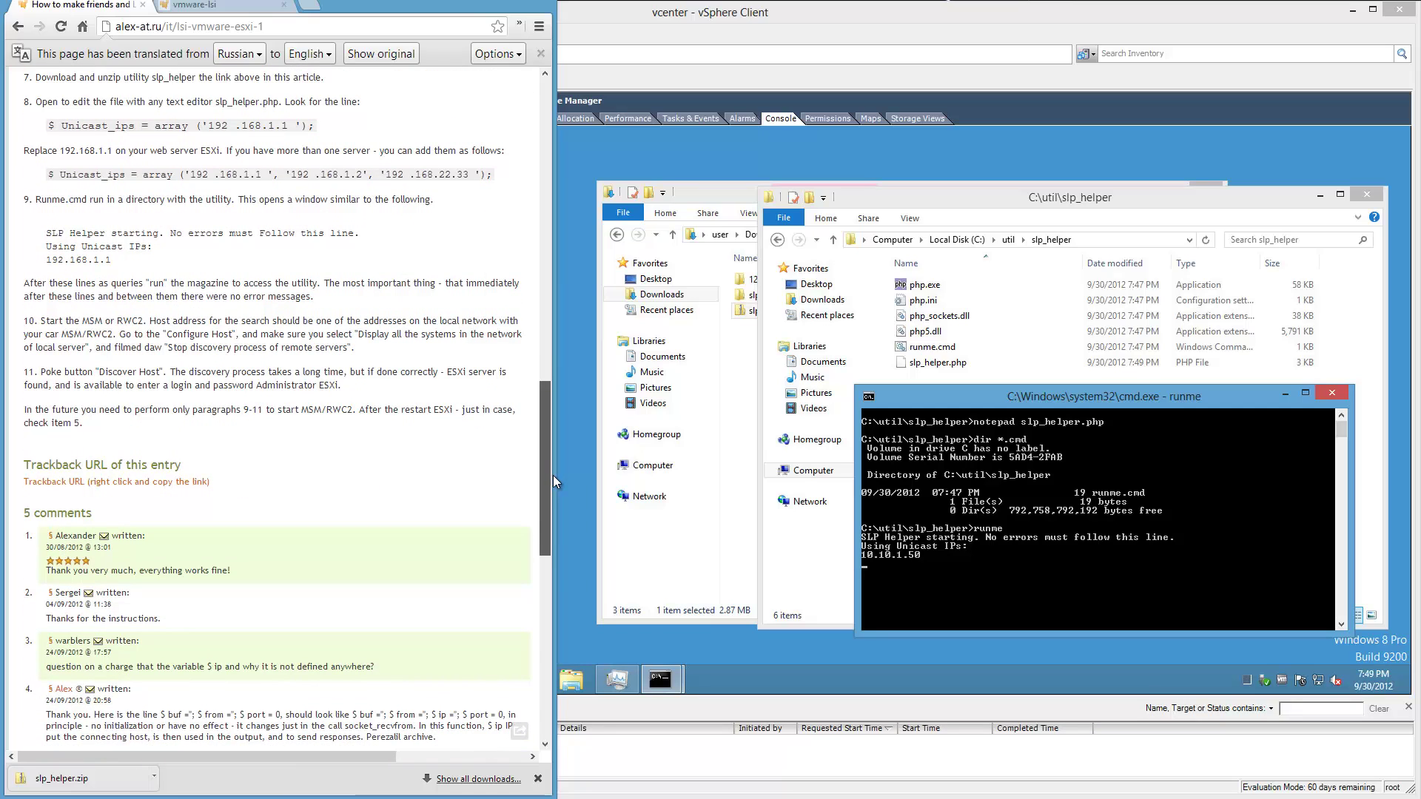
pyautogui.moveTo(554, 480); pyautogui.dragTo(553, 475)
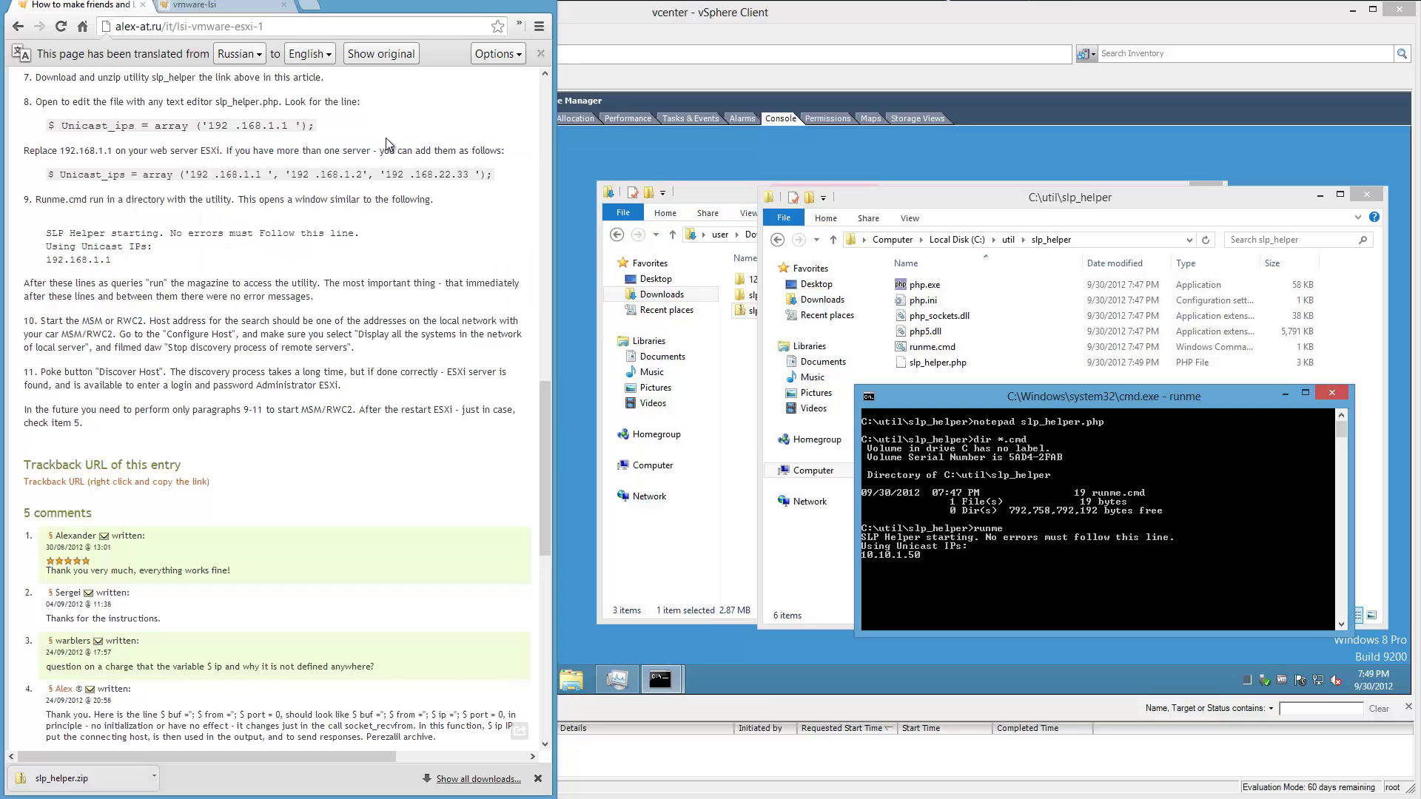
pyautogui.click(575, 416)
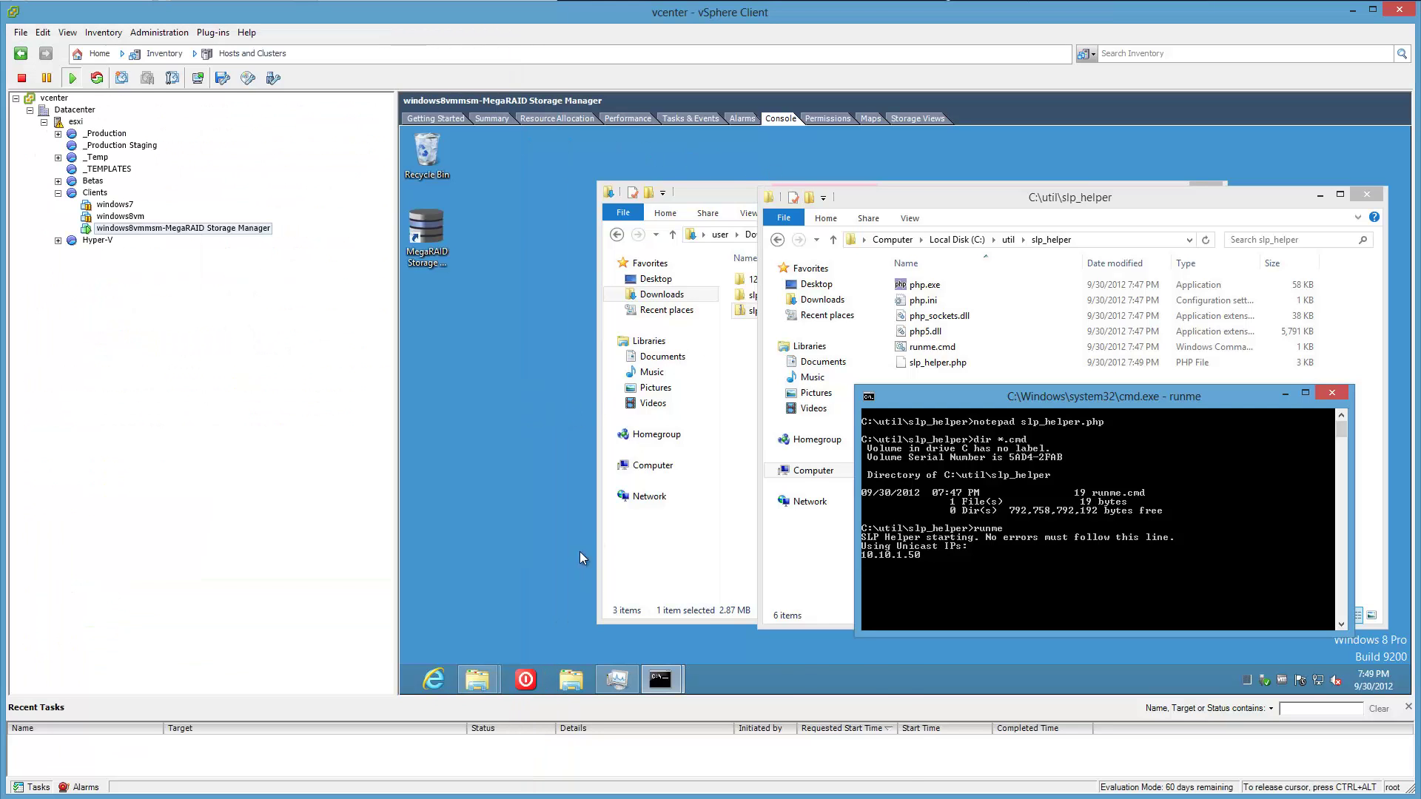
# Launch MegaRAID Storage Manager, pop the VM console into its own window, and minimize vSphere Client.
pyautogui.doubleClick(438, 240)
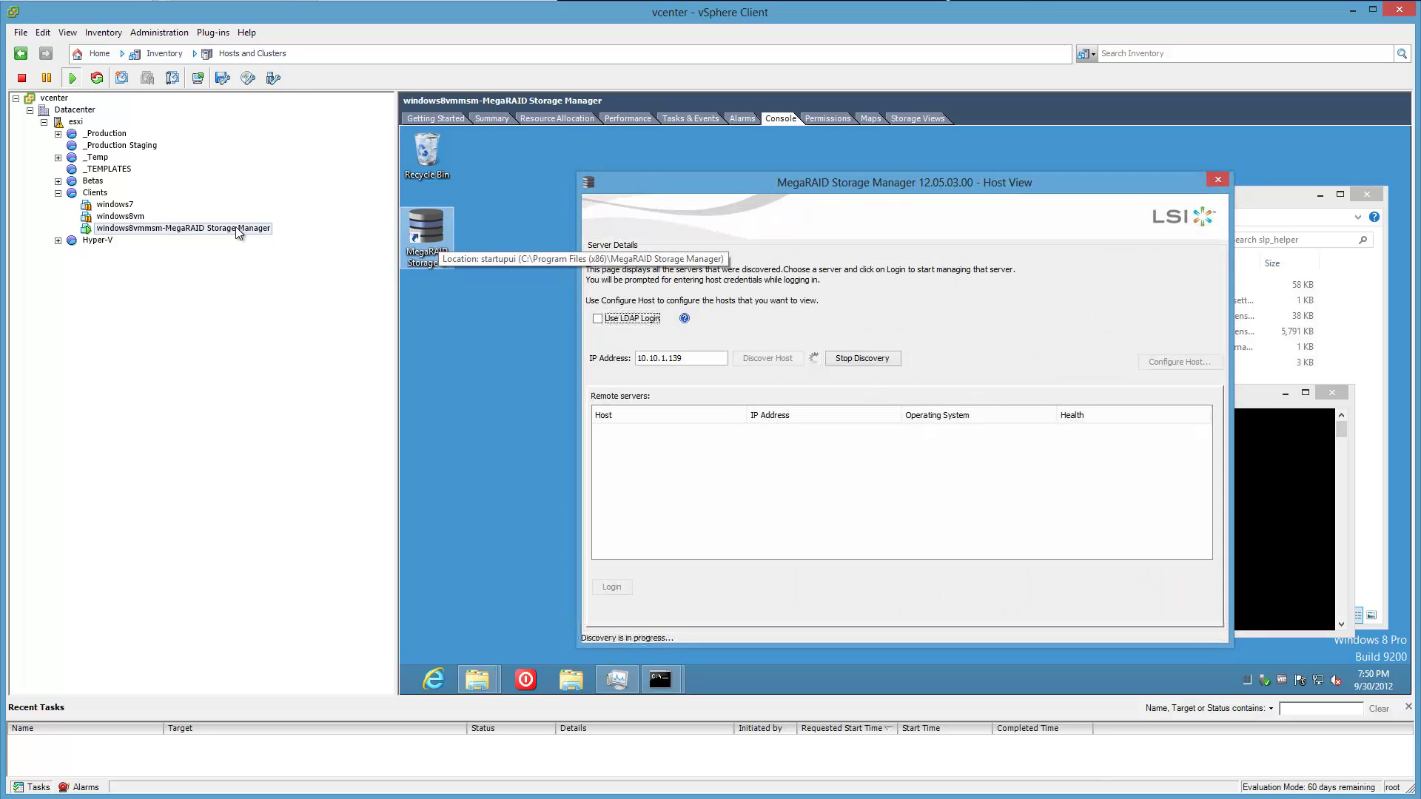
pyautogui.rightClick(236, 226)
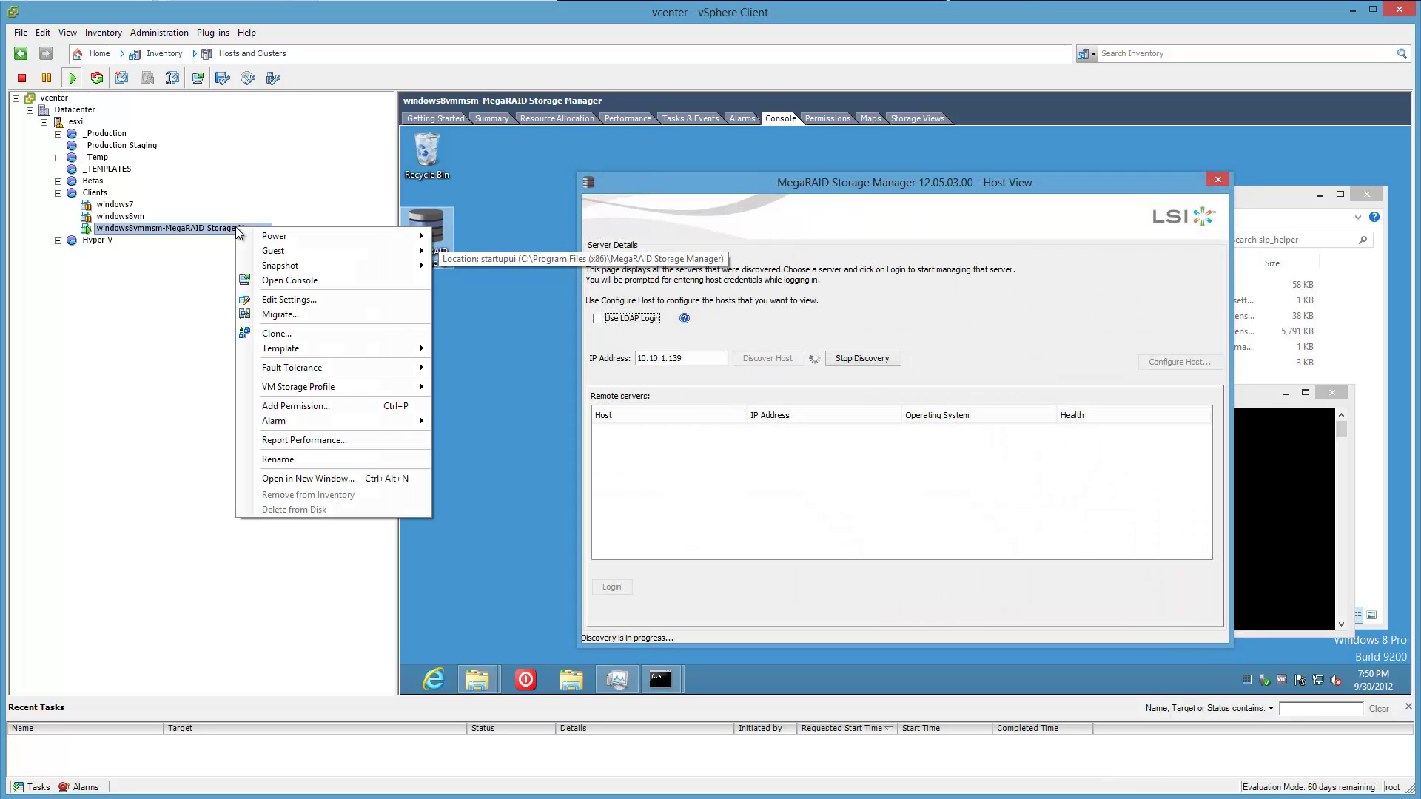
pyautogui.click(275, 278)
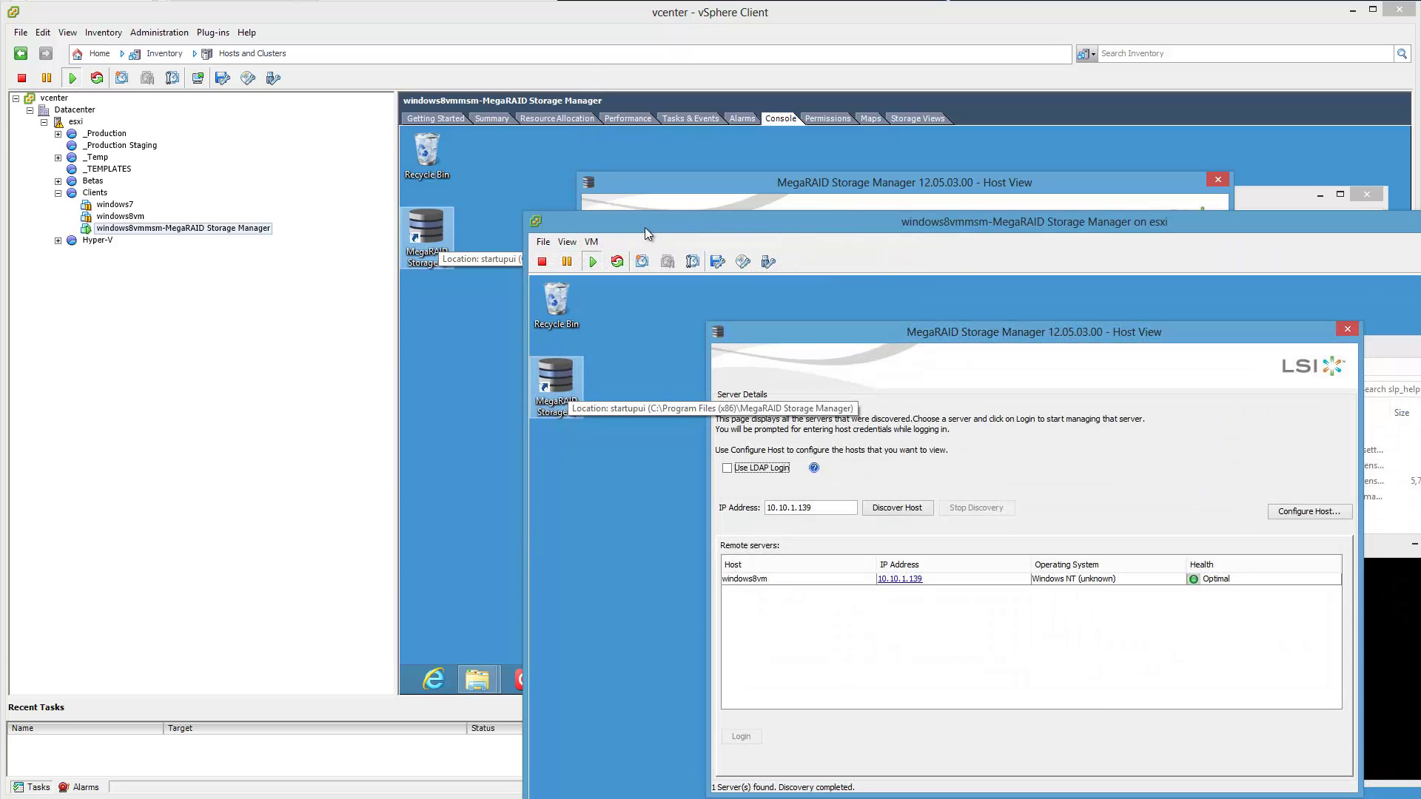
pyautogui.moveTo(646, 228); pyautogui.dragTo(517, 134)
pyautogui.click(1352, 10)
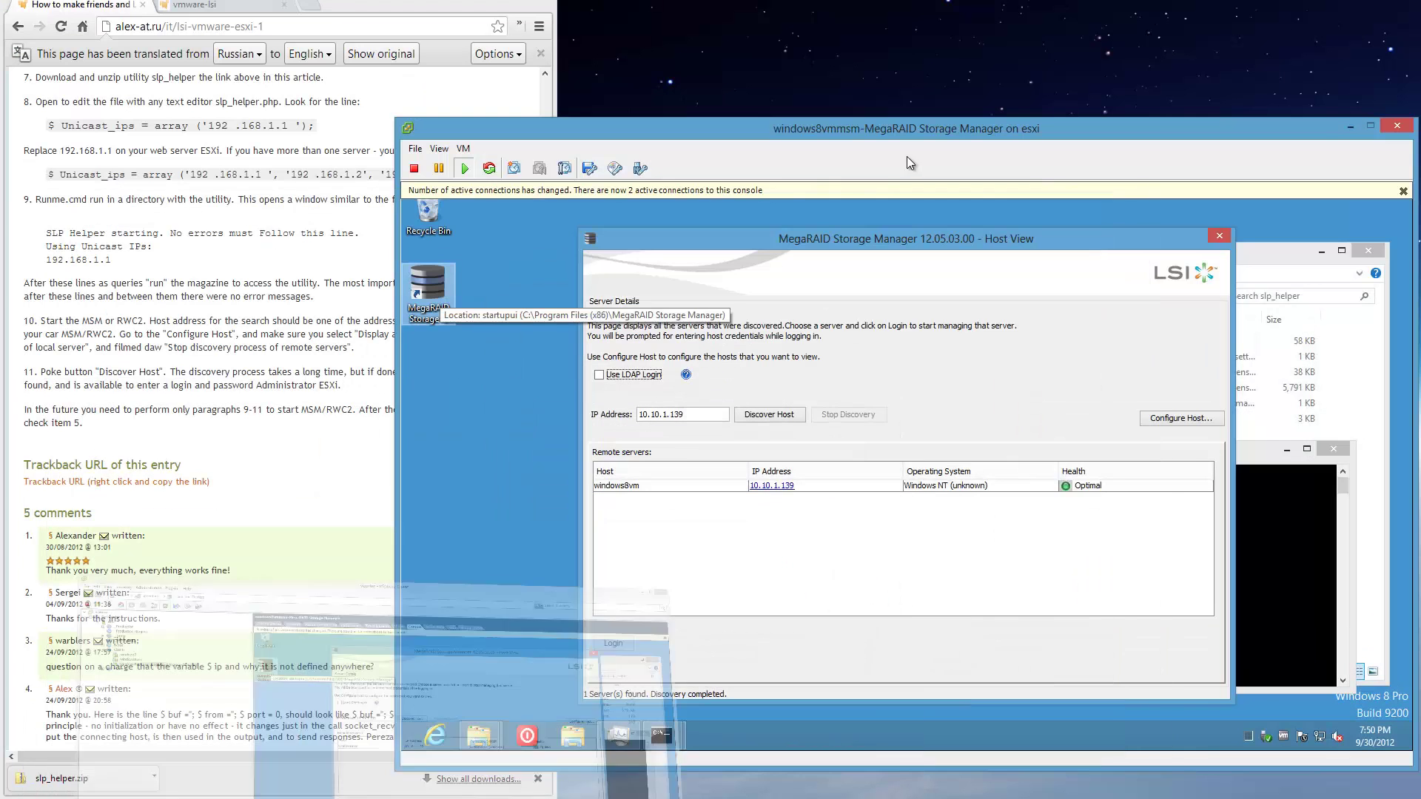
pyautogui.moveTo(904, 137); pyautogui.dragTo(907, 20)
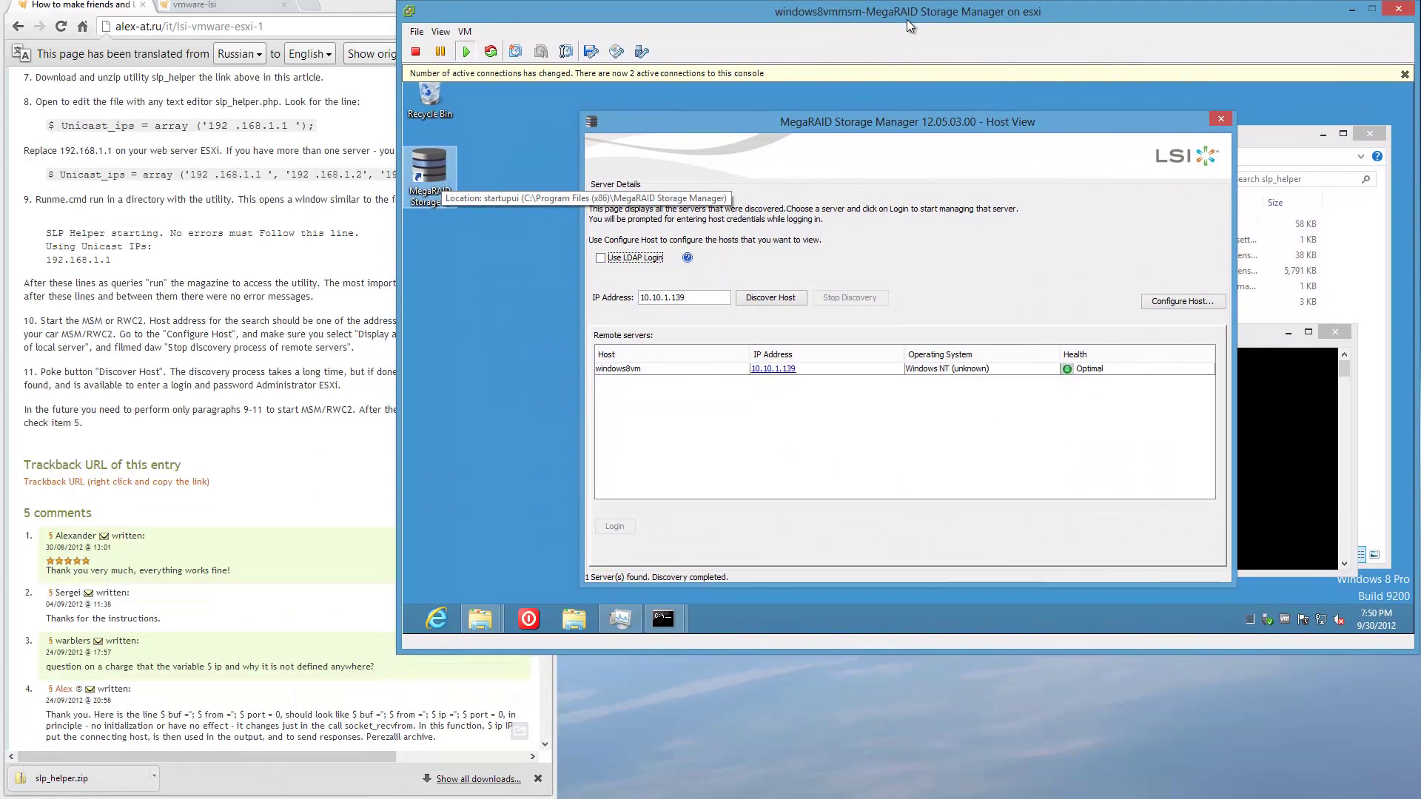
pyautogui.click(1404, 75)
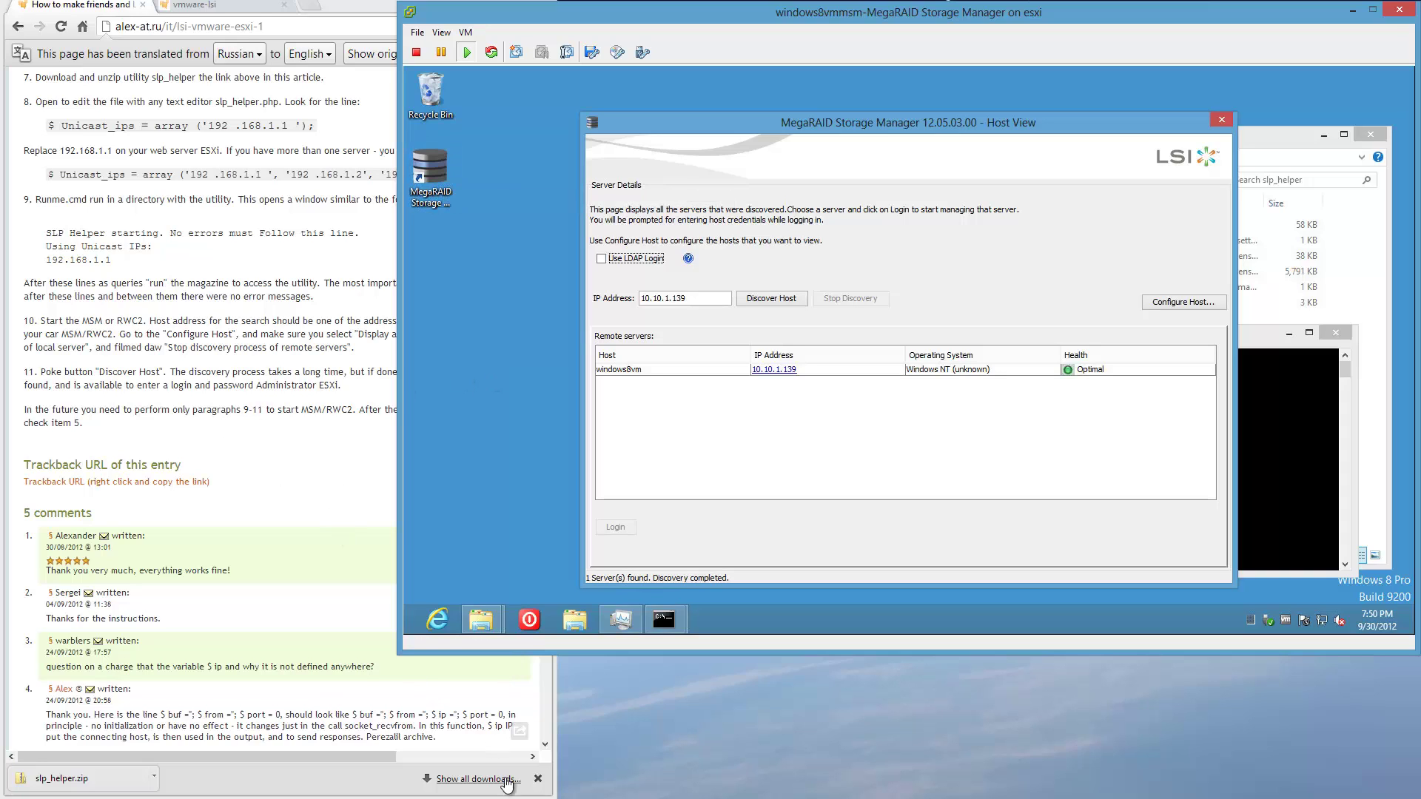
# Check the instructions, then rerun host discovery in MegaRAID Storage Manager.
pyautogui.click(343, 487)
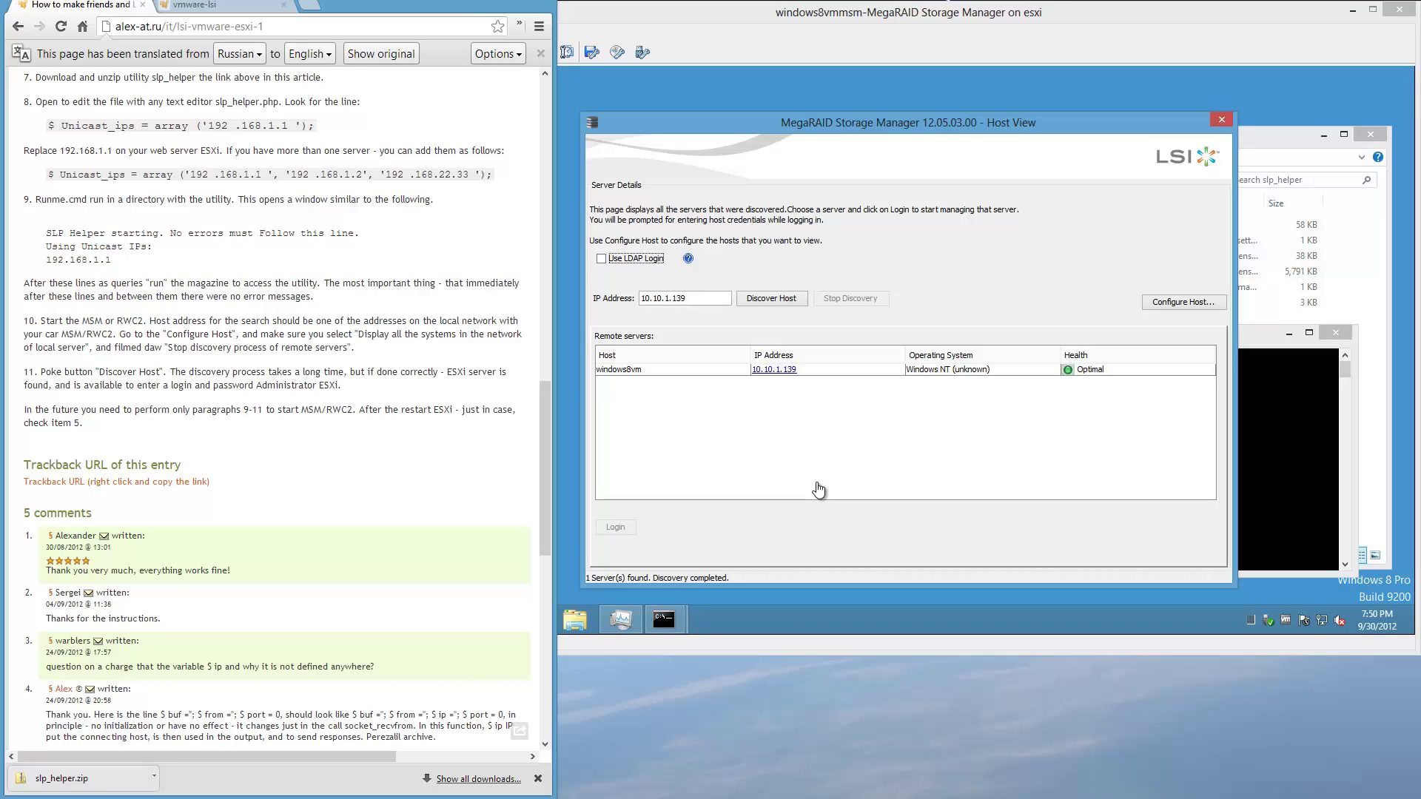
pyautogui.click(766, 301)
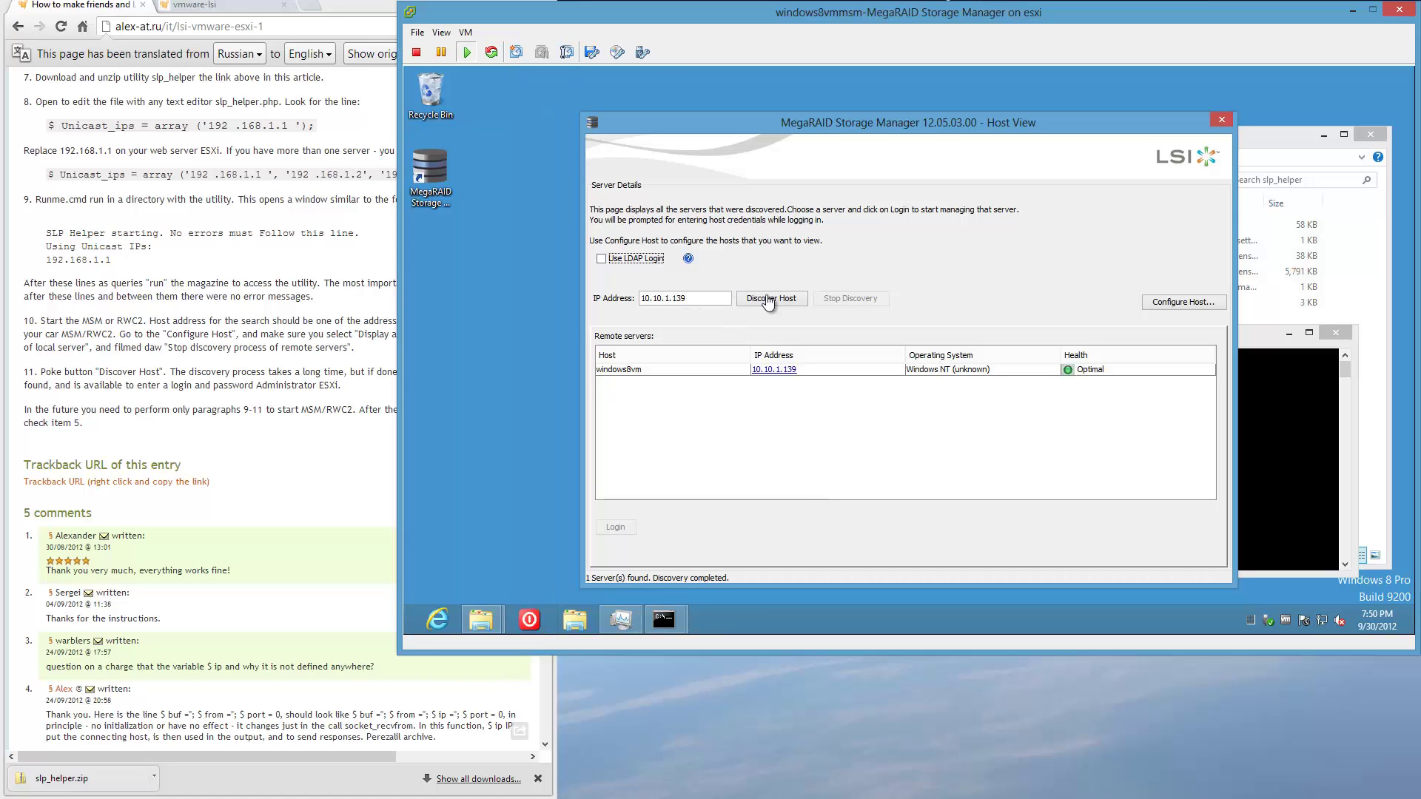
pyautogui.click(768, 302)
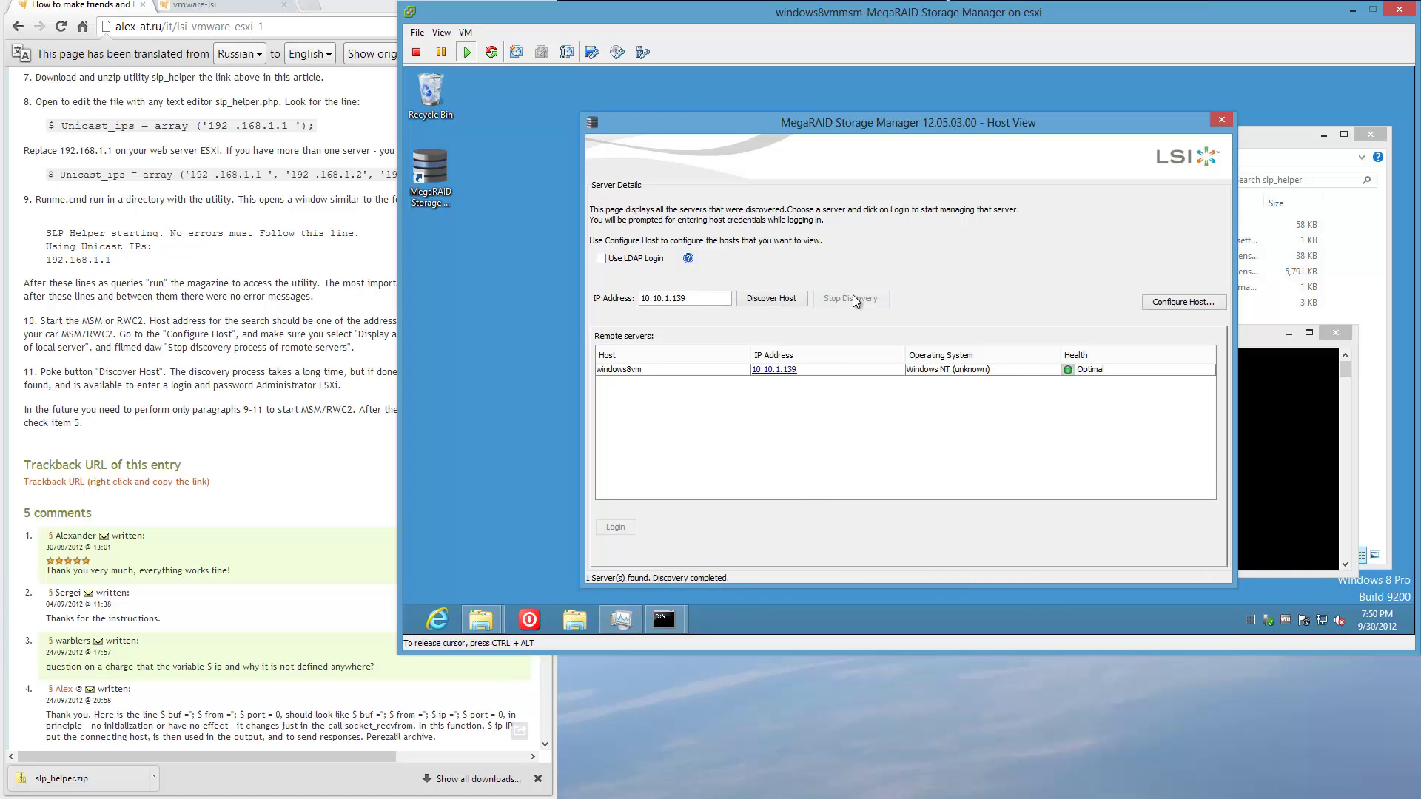
# Configure host display to show all systems in the local server's network and apply it.
pyautogui.click(1167, 309)
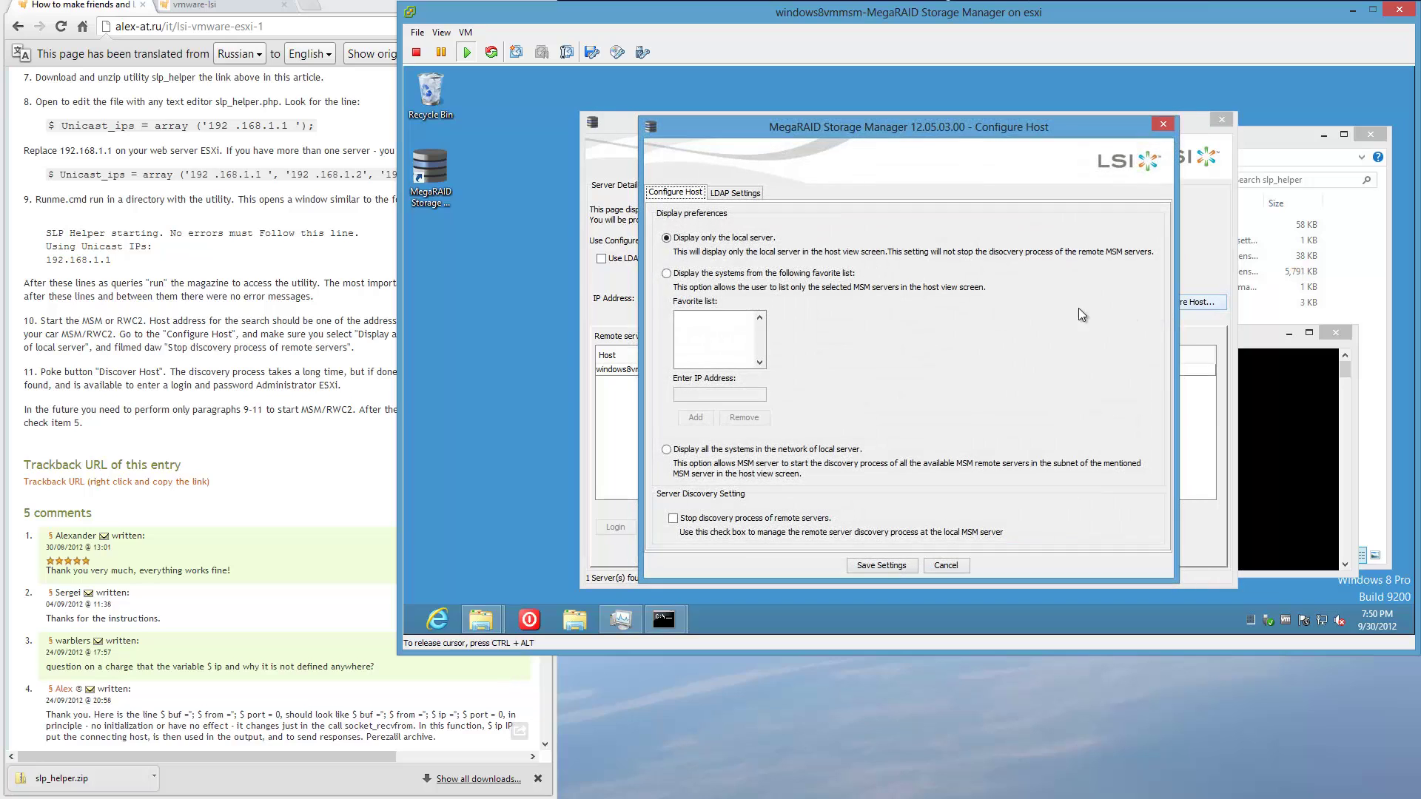
pyautogui.click(222, 330)
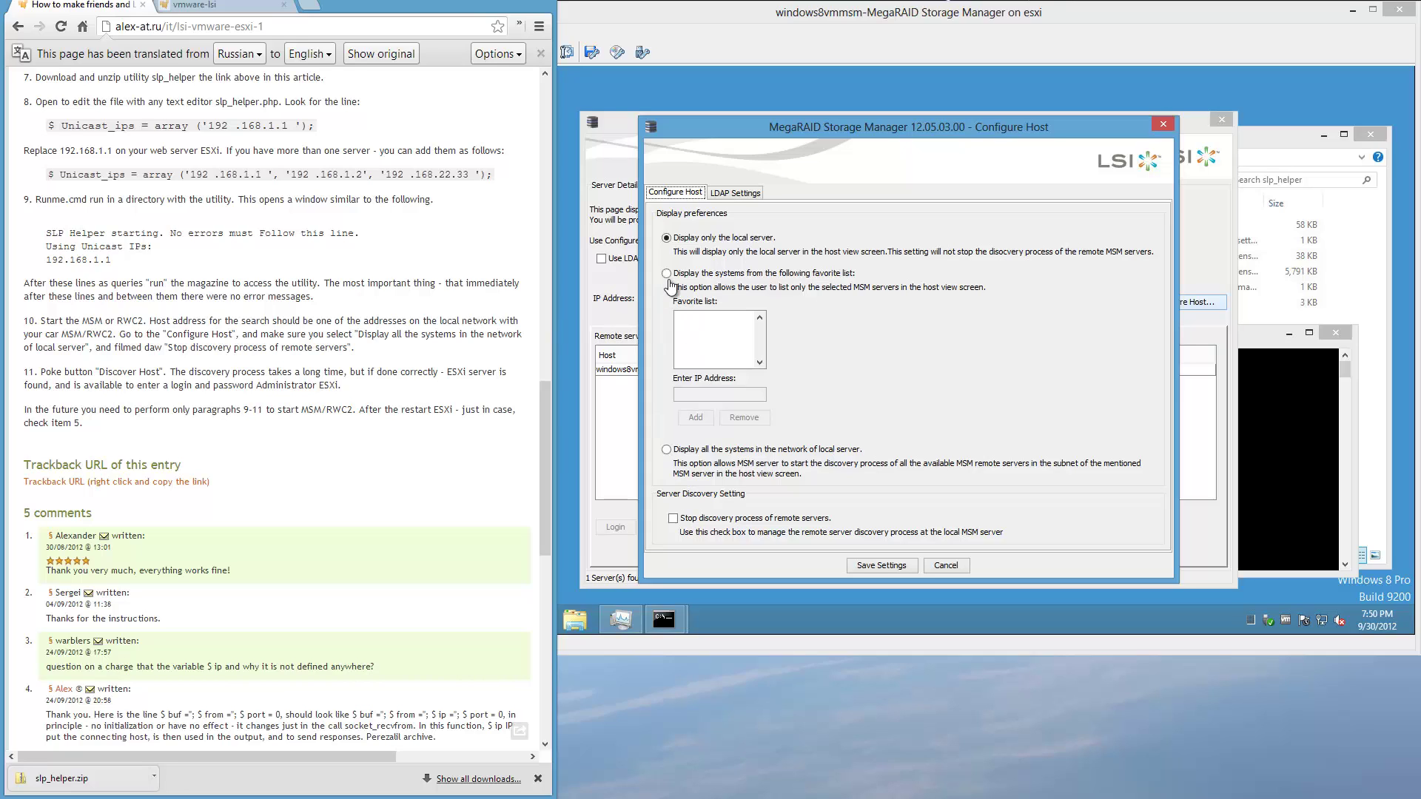
pyautogui.click(666, 454)
pyautogui.click(666, 452)
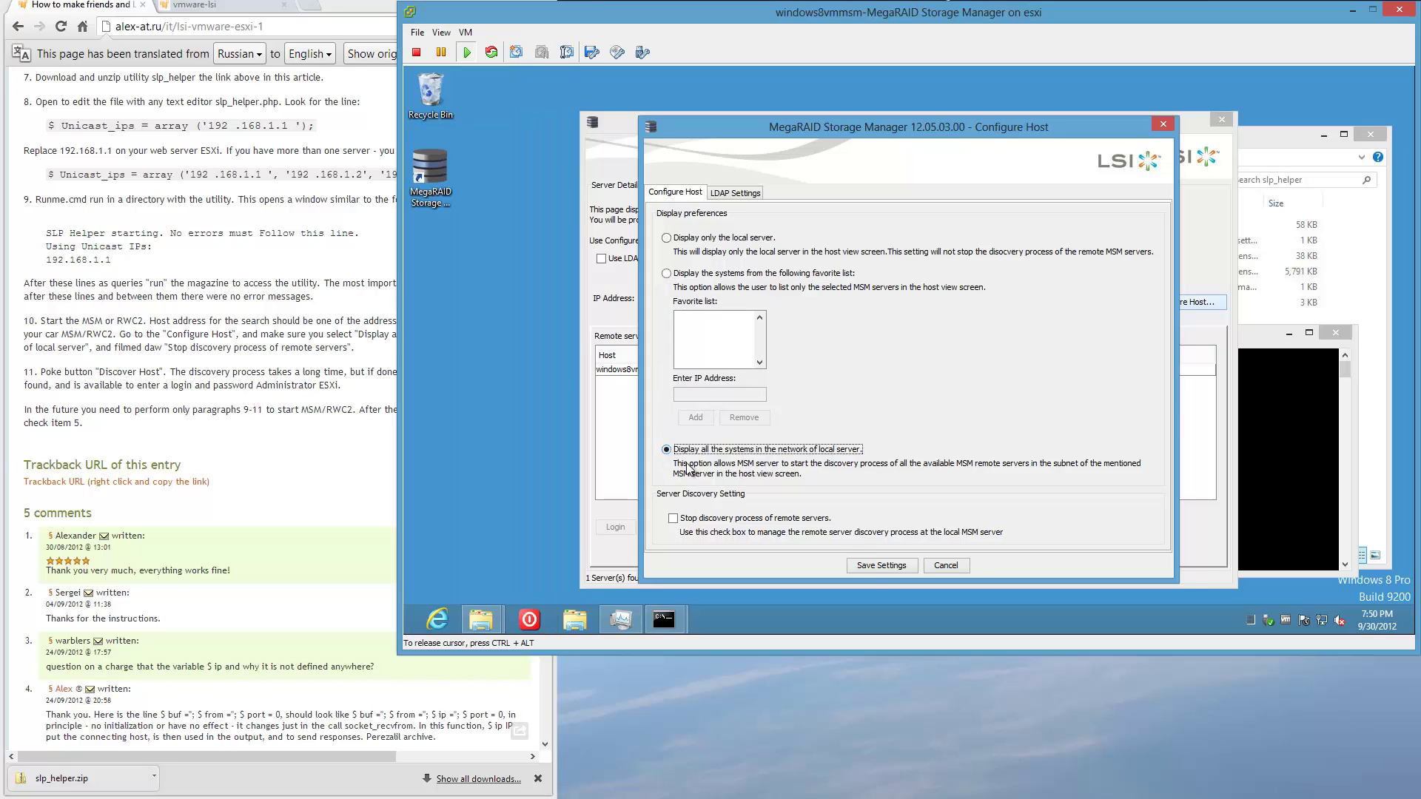
pyautogui.click(869, 567)
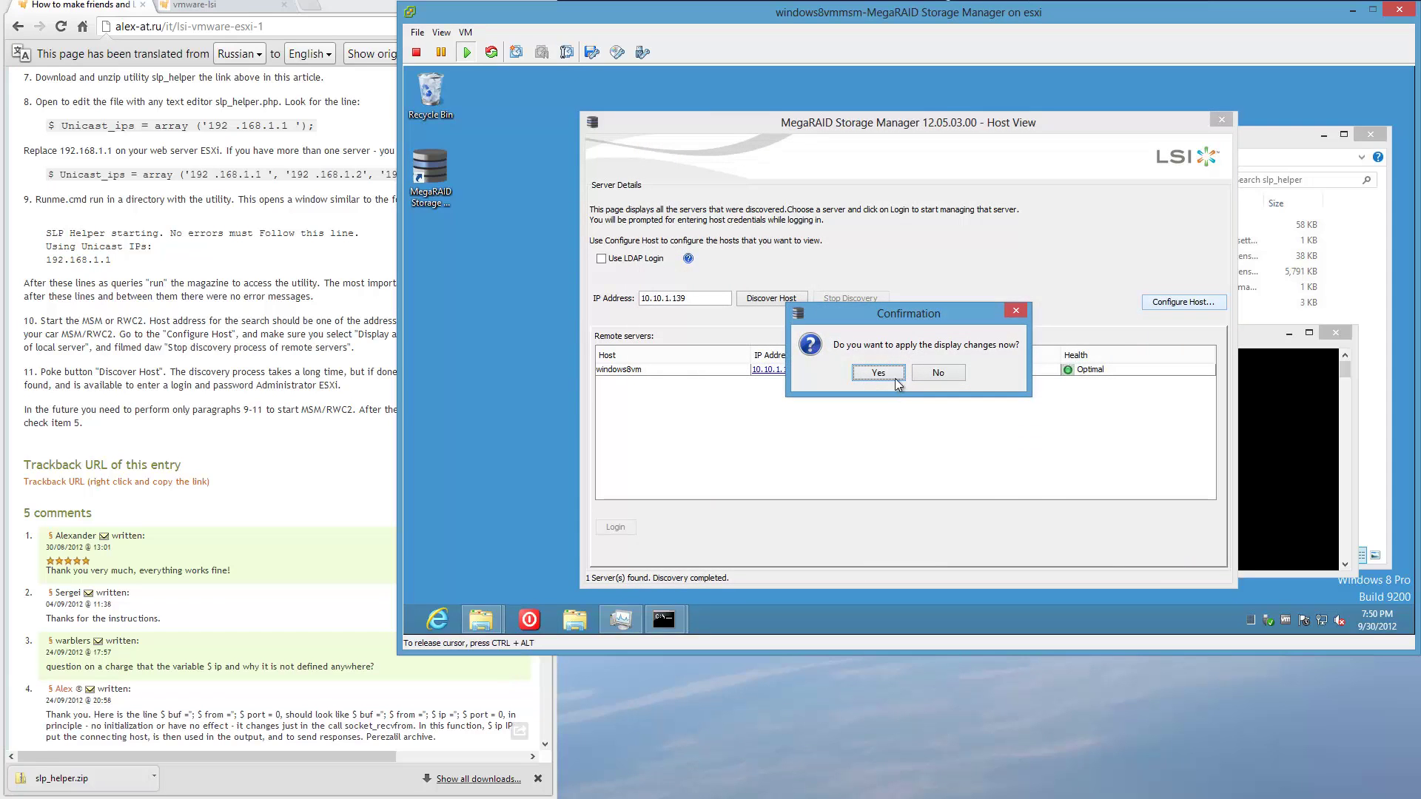
pyautogui.click(894, 371)
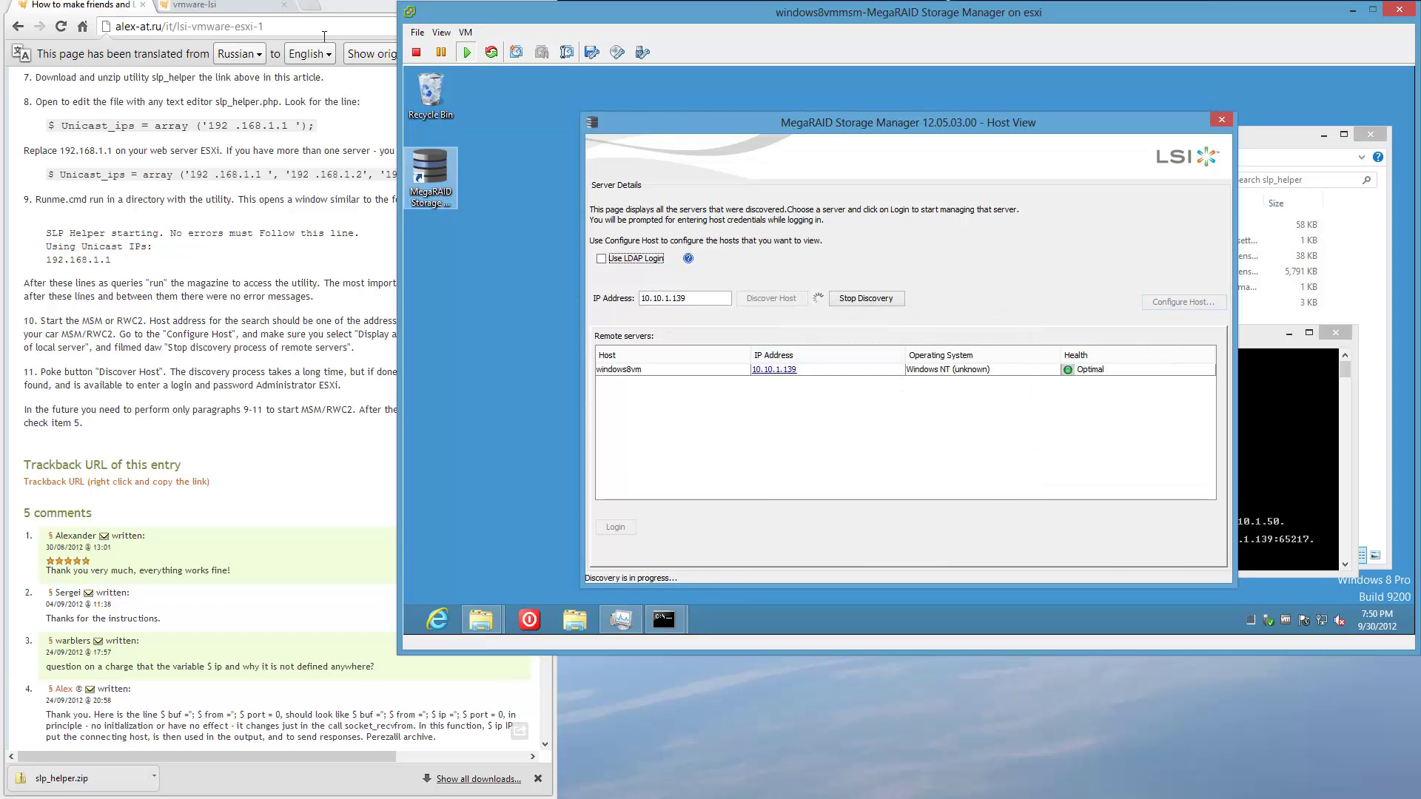
# Rearrange the Host View window and select the esxi server at 10.10.1.50.
pyautogui.click(481, 296)
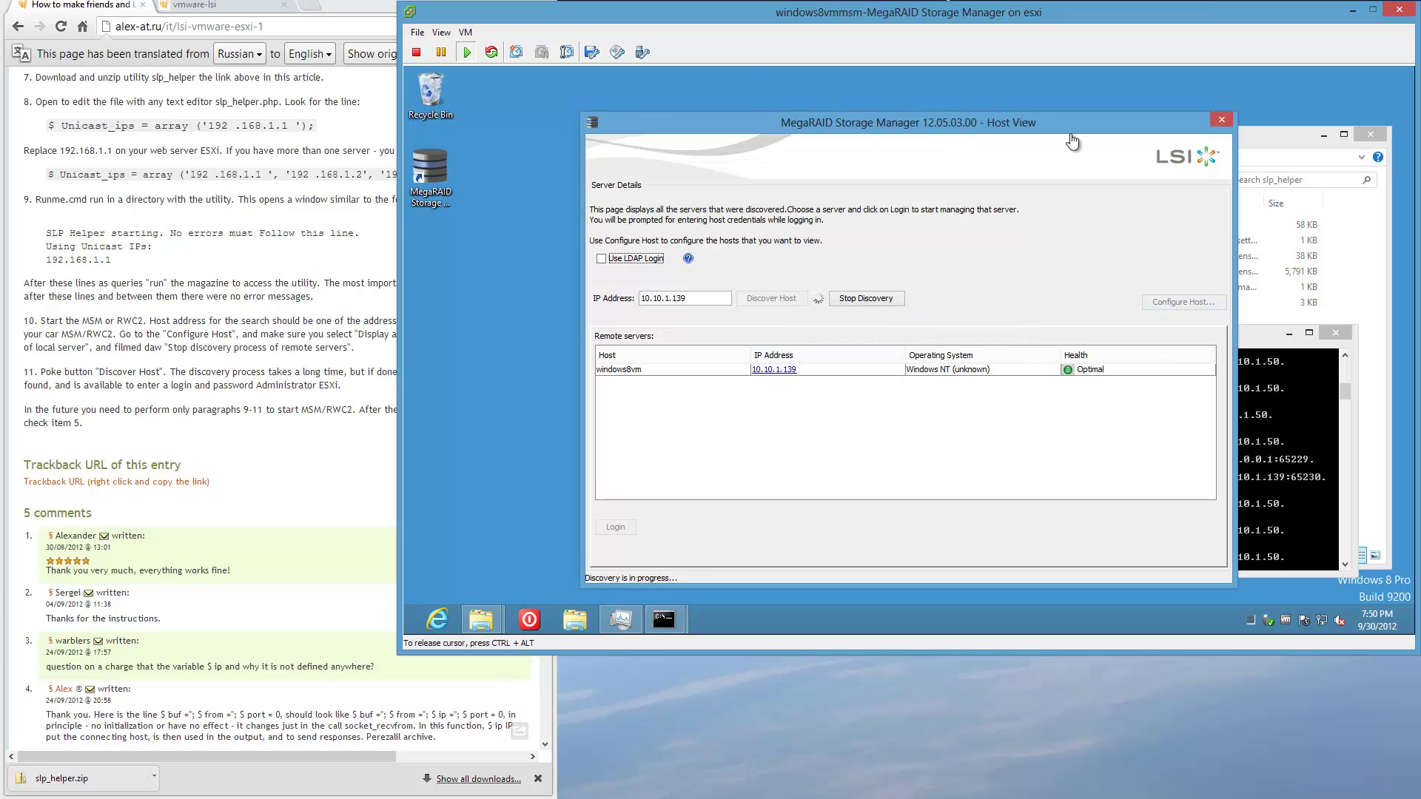
pyautogui.moveTo(1056, 125); pyautogui.dragTo(881, 77)
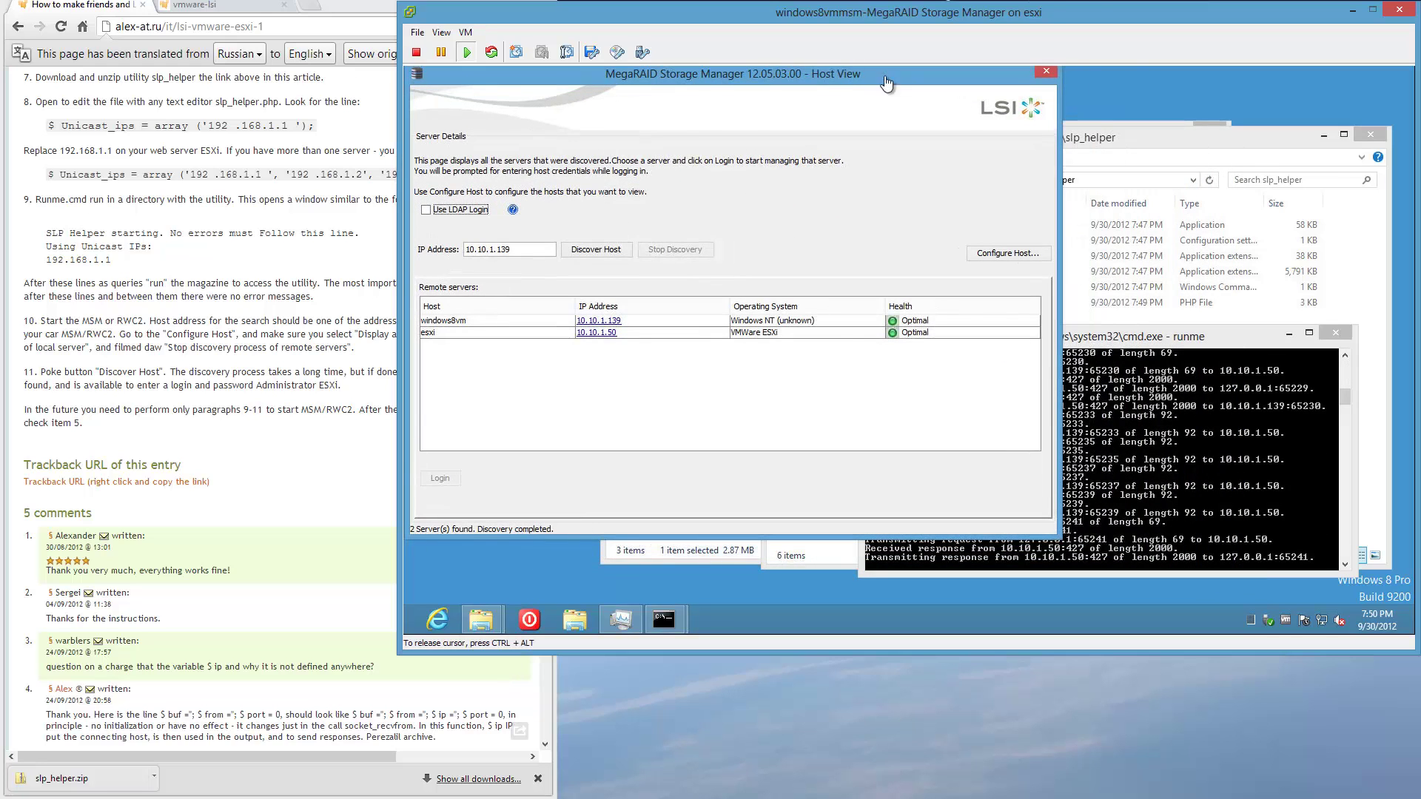
pyautogui.click(1252, 340)
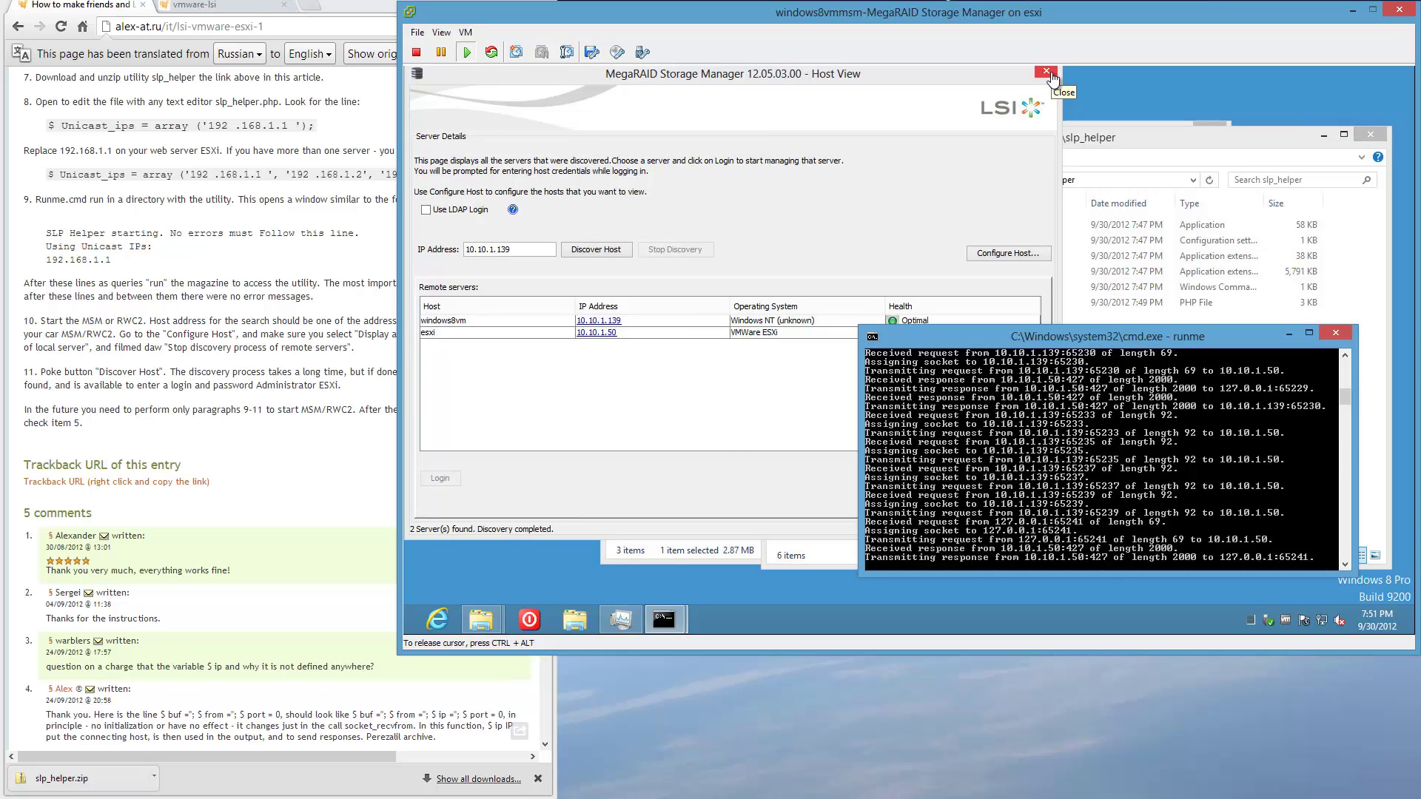
pyautogui.click(166, 398)
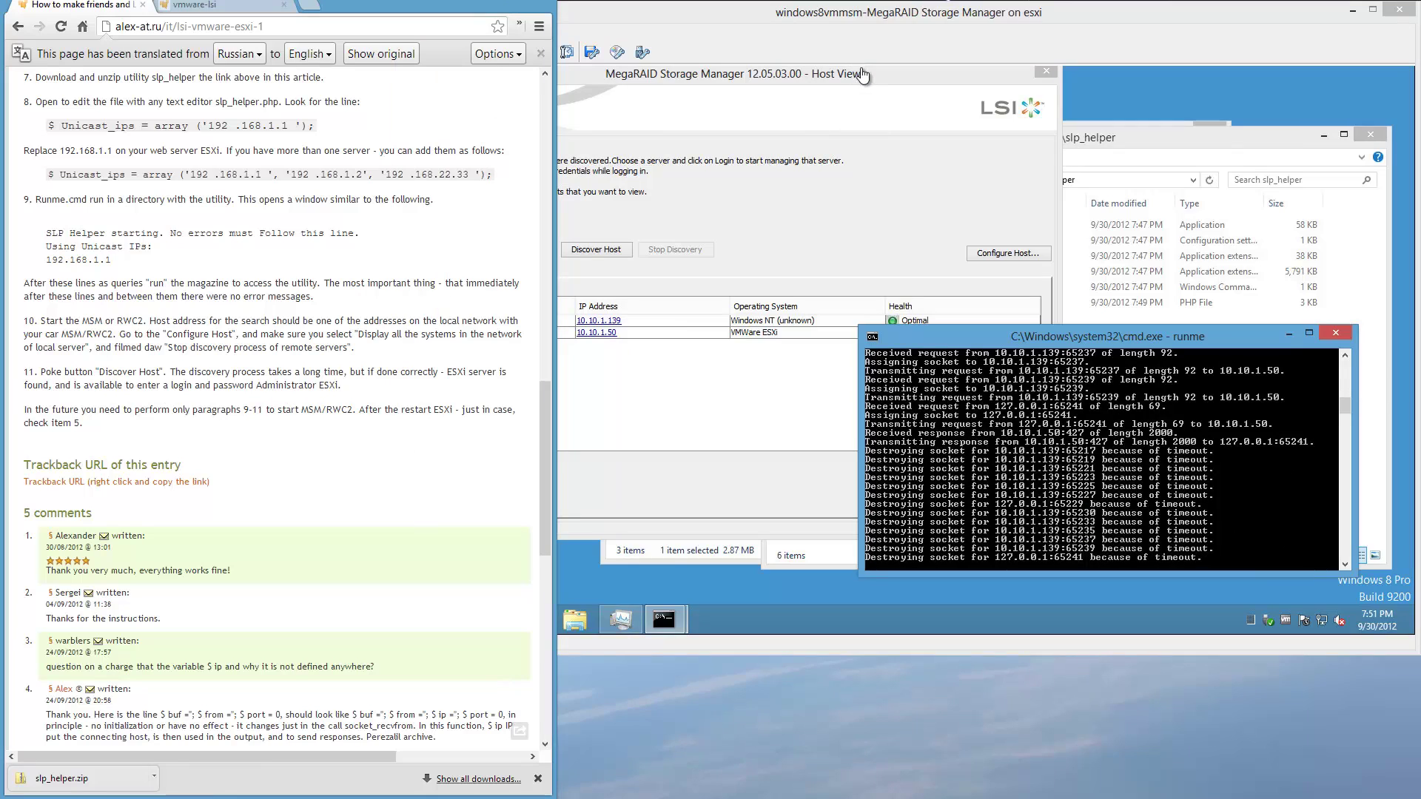
pyautogui.click(863, 79)
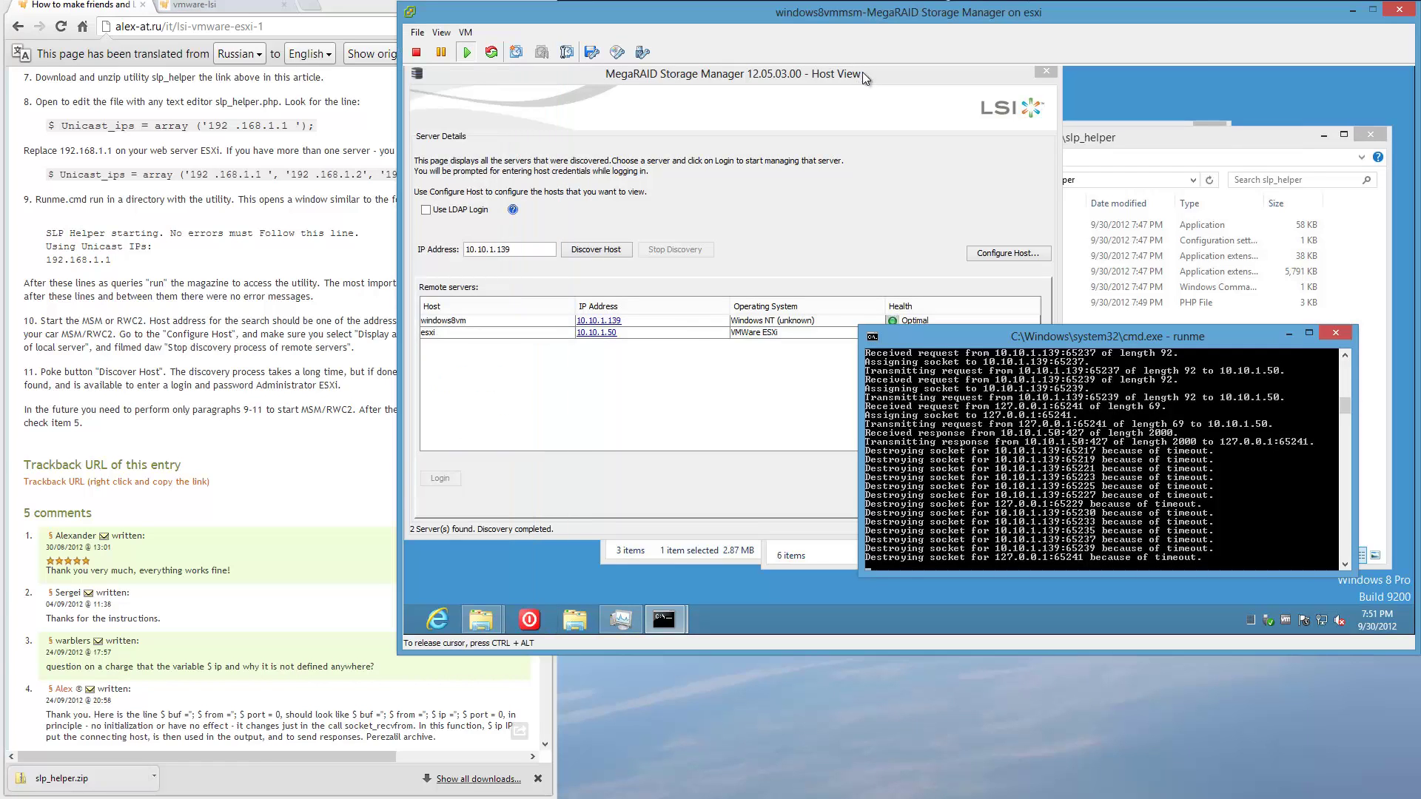
# Log in to esxi with the root password and show the MegaRAID SAS 9265-8i physical drive tree.
pyautogui.doubleClick(673, 332)
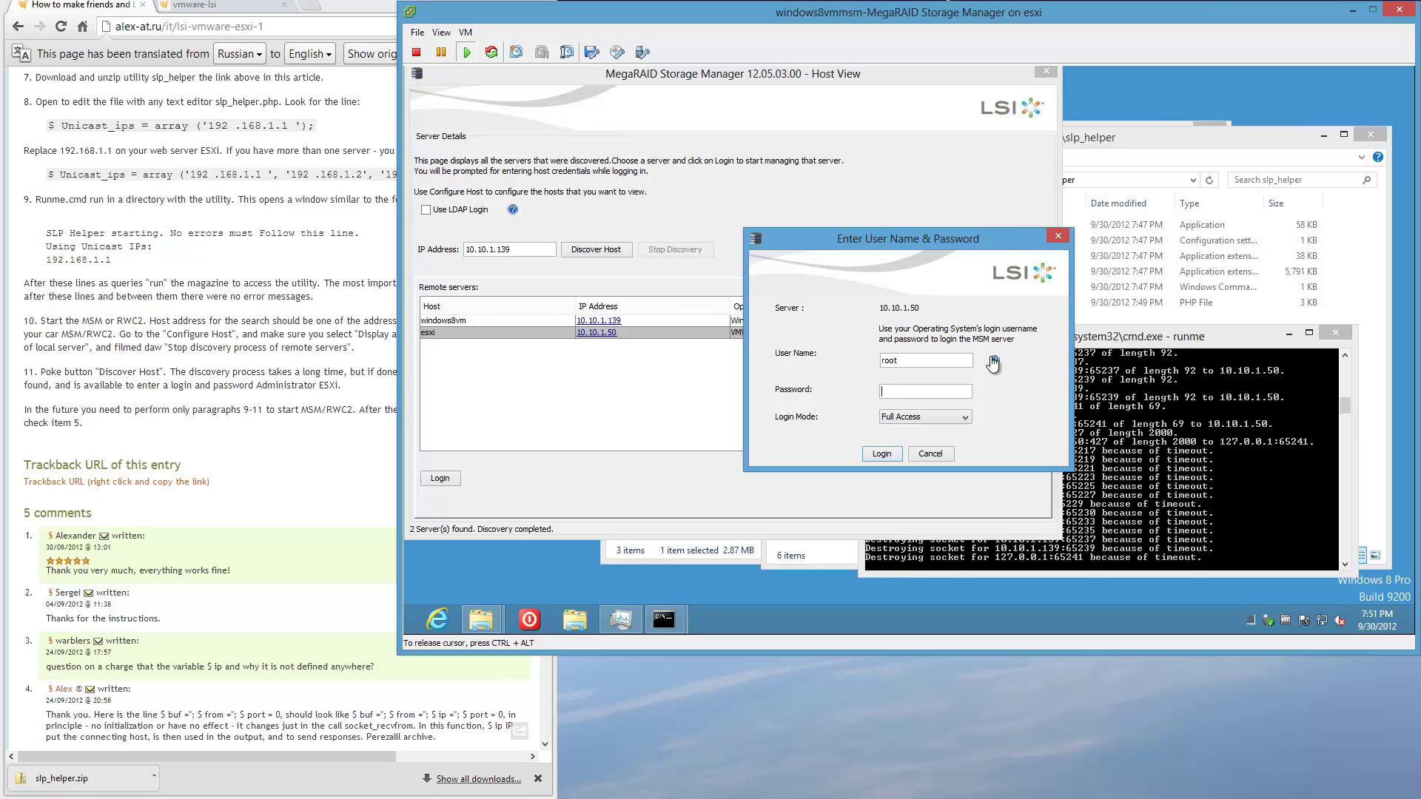
pyautogui.write('**')
pyautogui.press('Return')
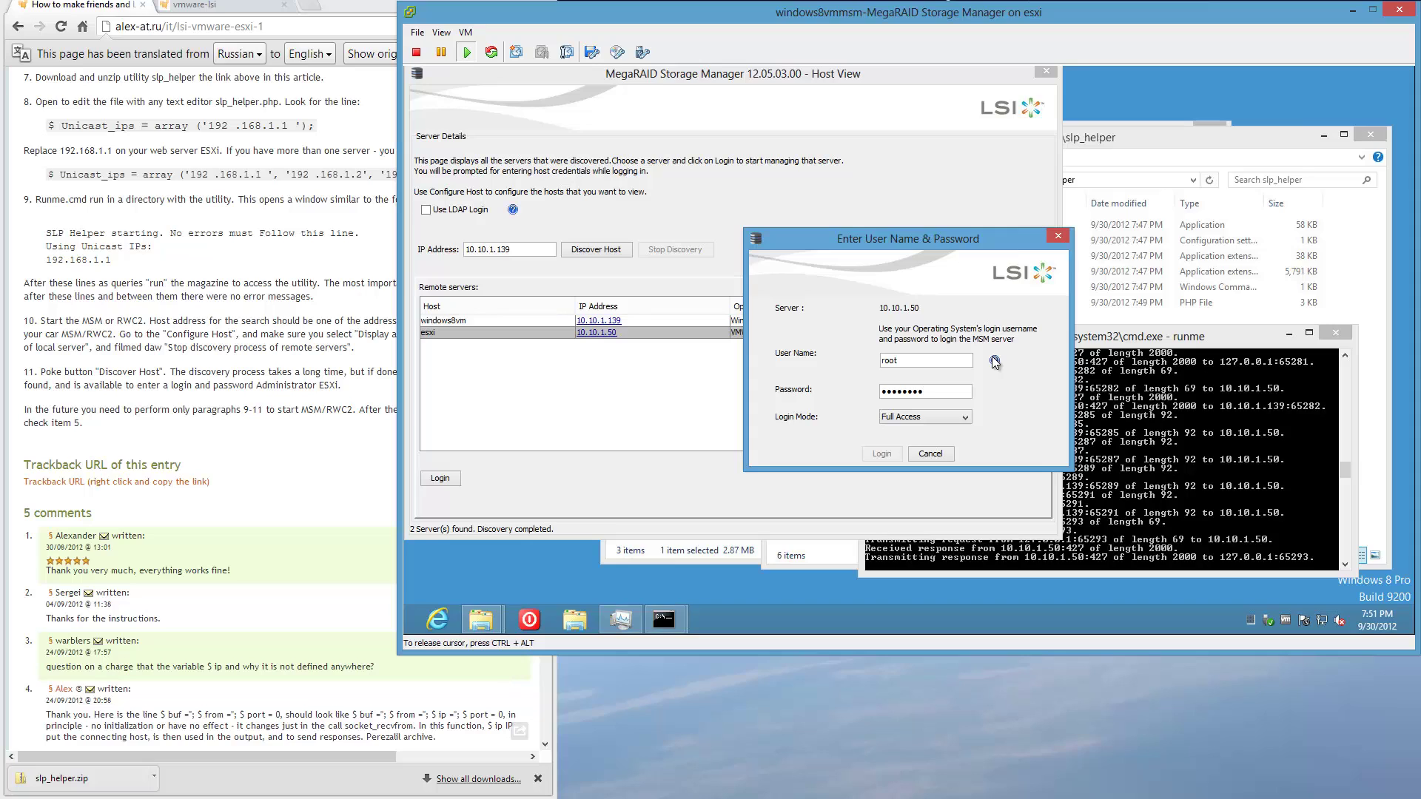
pyautogui.press('Return')
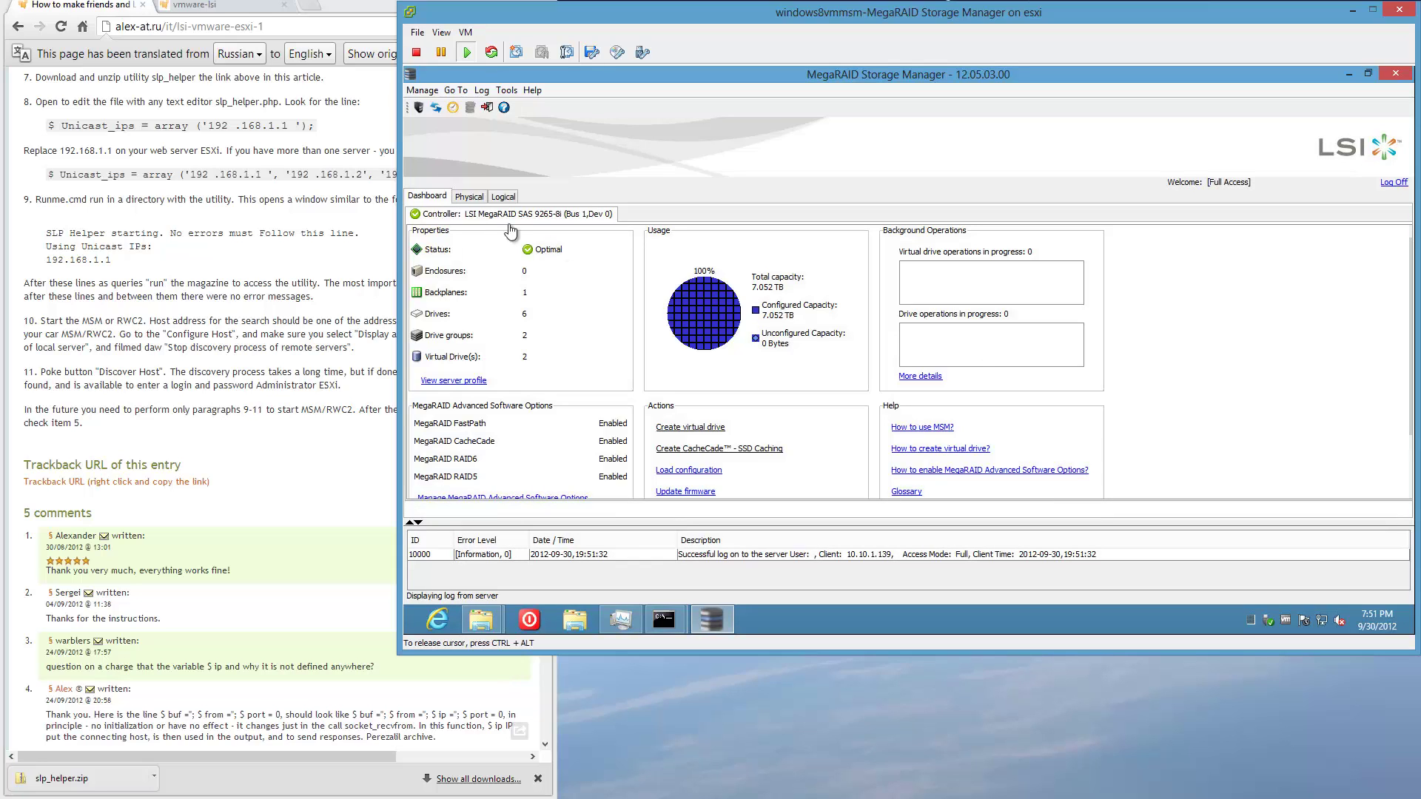
pyautogui.click(468, 196)
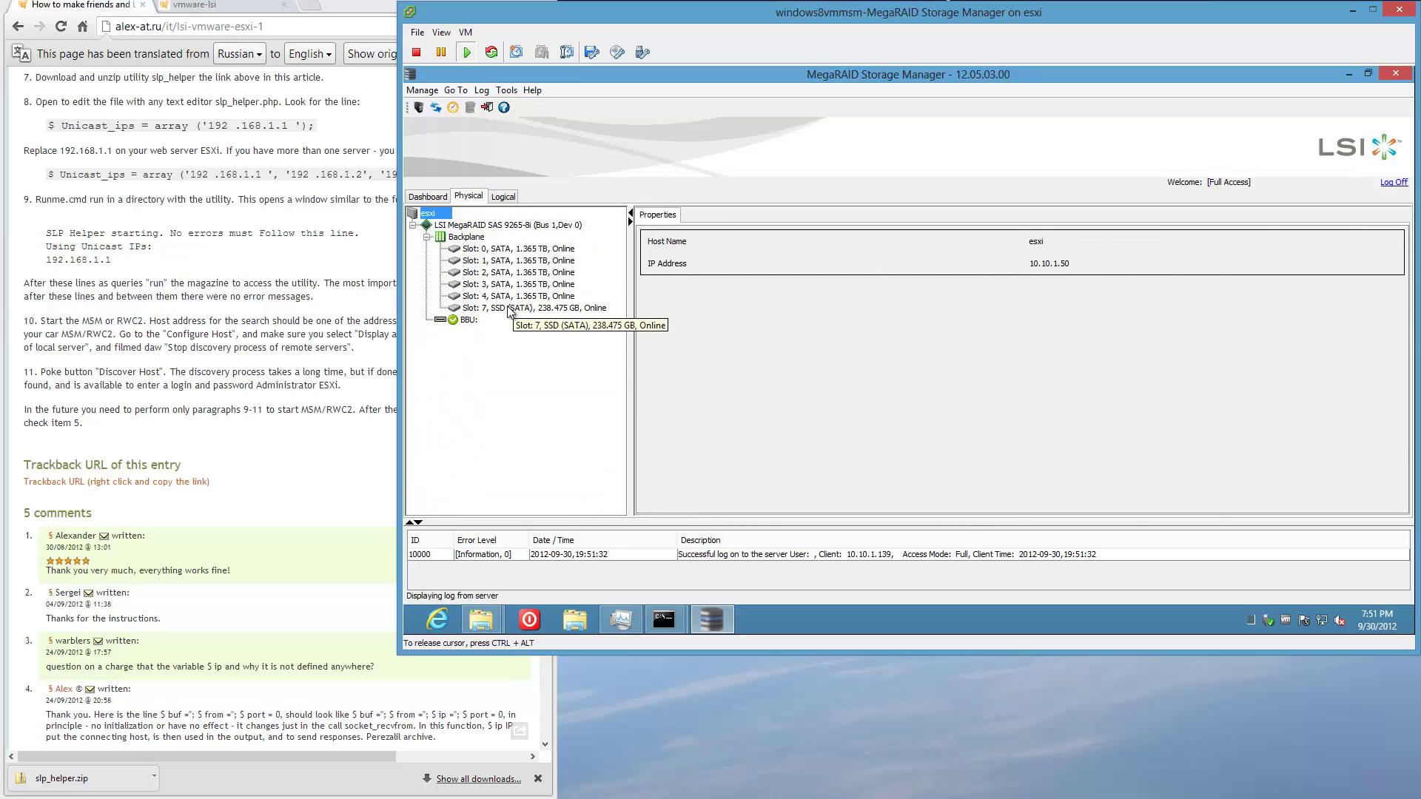
# View the slot 7 Samsung SSD830 details, scroll the blog to its top, and return to MegaRAID.
pyautogui.click(510, 308)
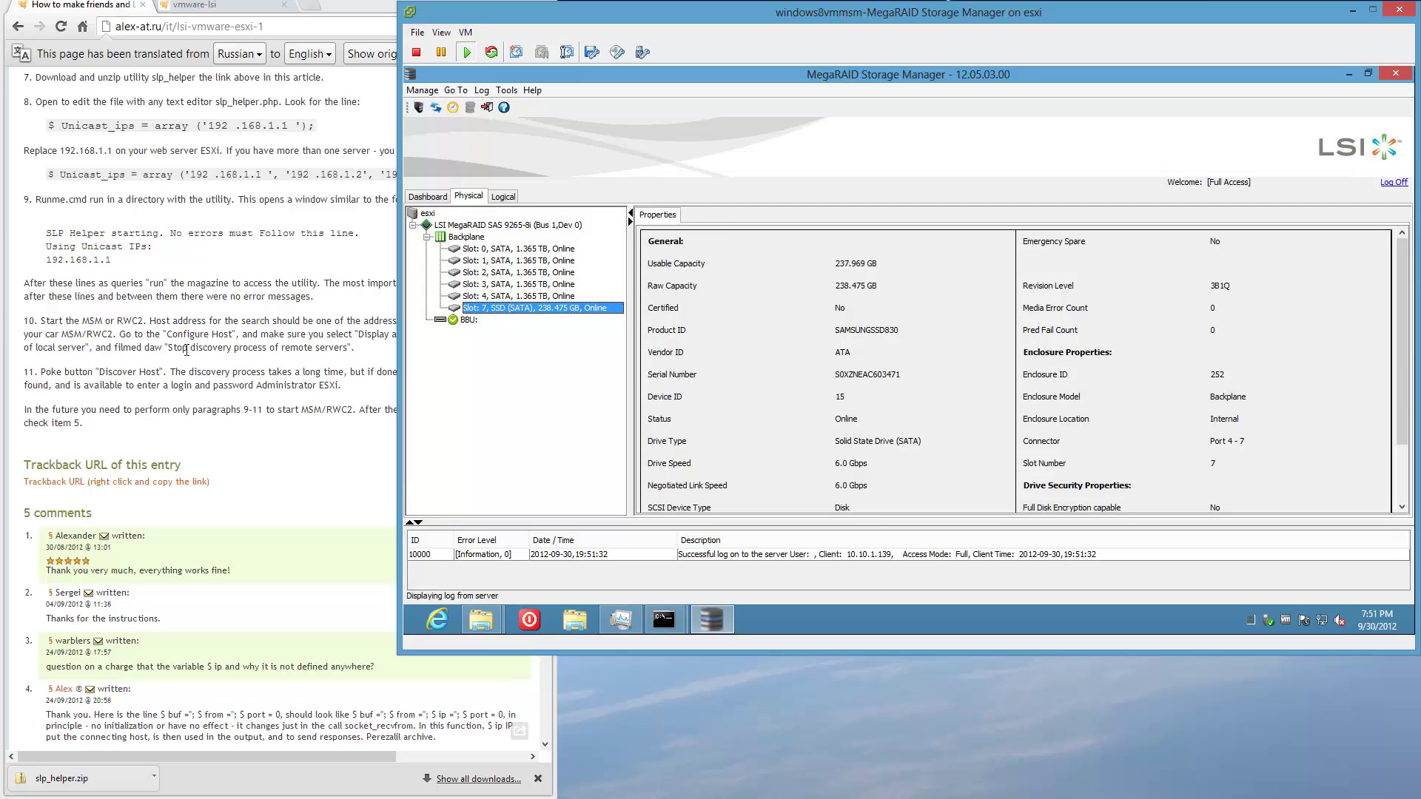
pyautogui.moveTo(184, 353)
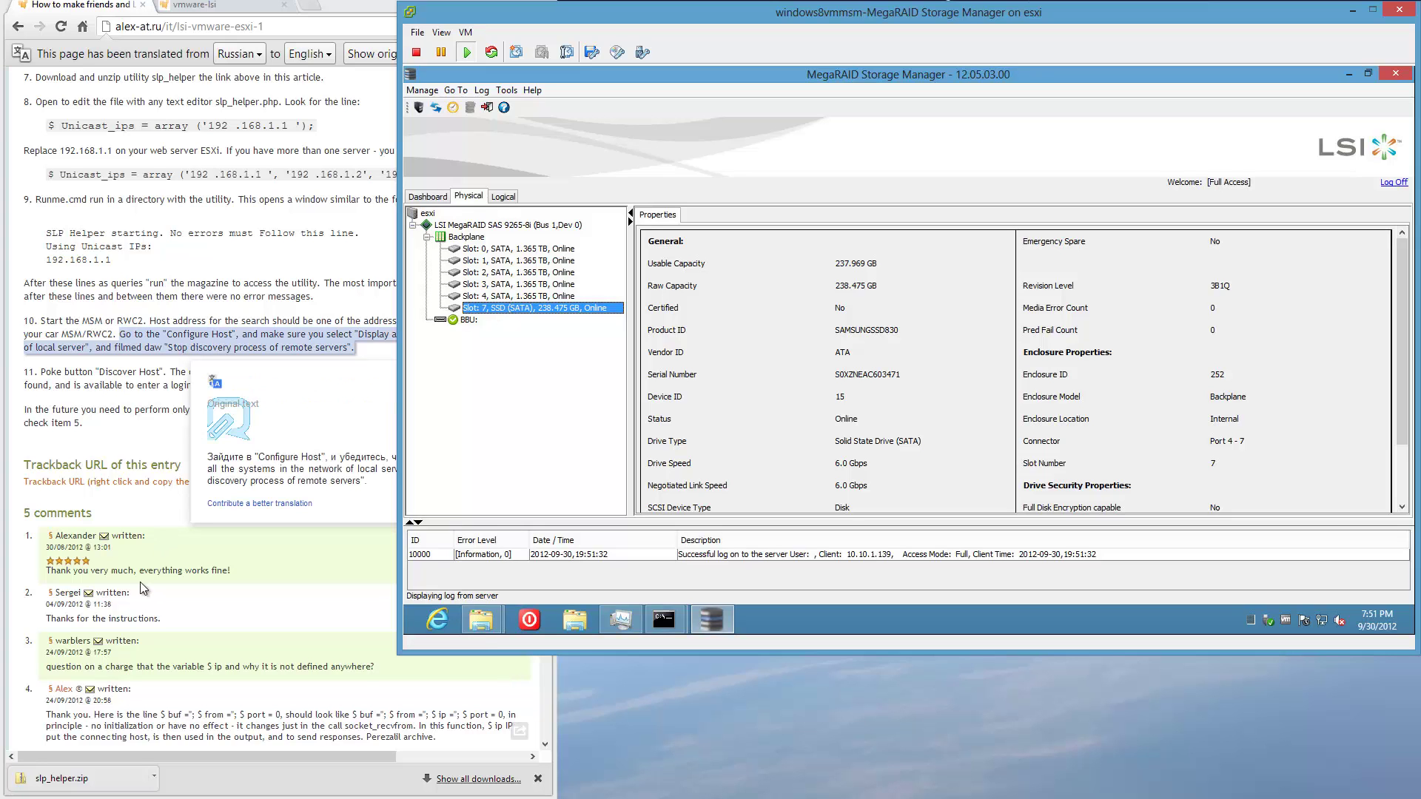
pyautogui.click(179, 294)
pyautogui.scroll(20, 178, 294)
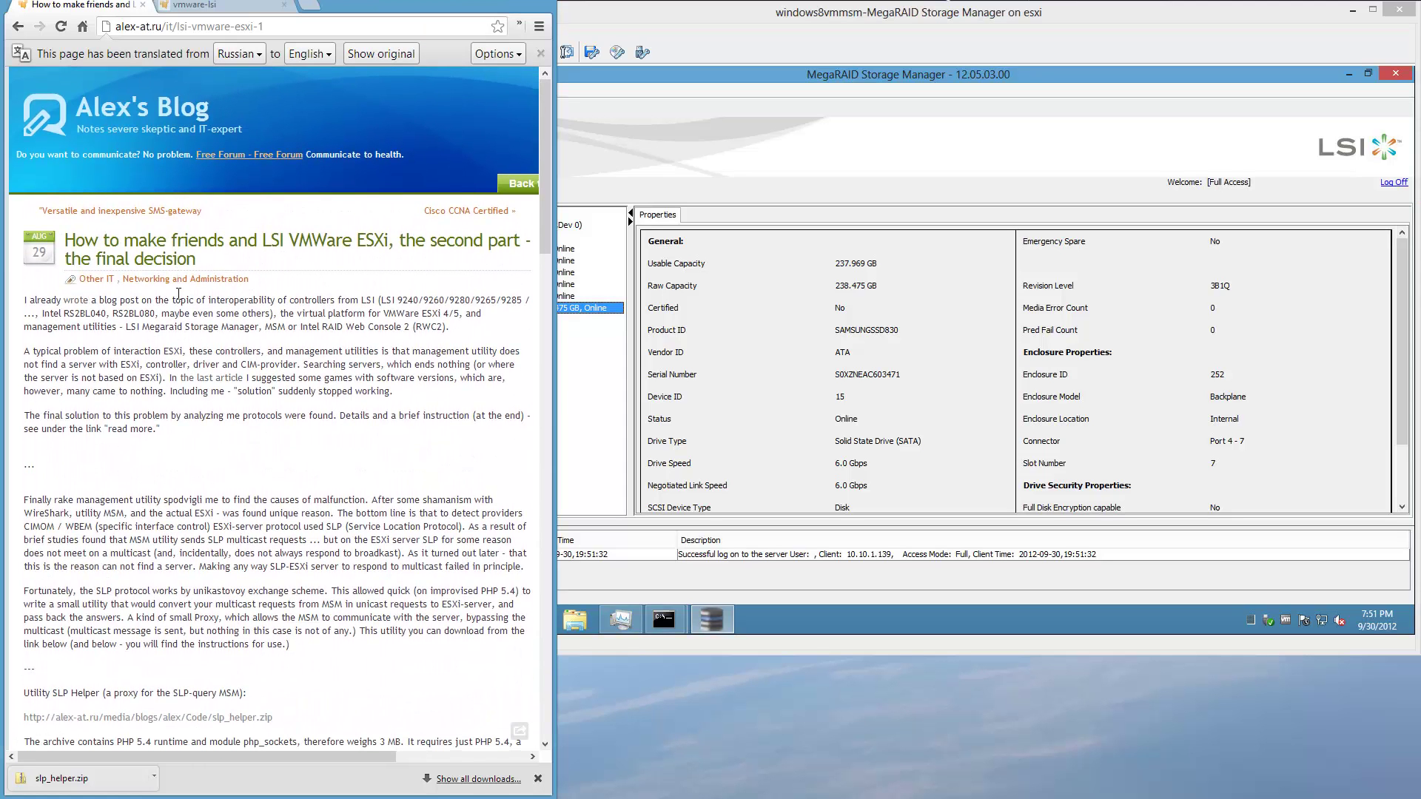
pyautogui.moveTo(178, 294)
pyautogui.click(985, 80)
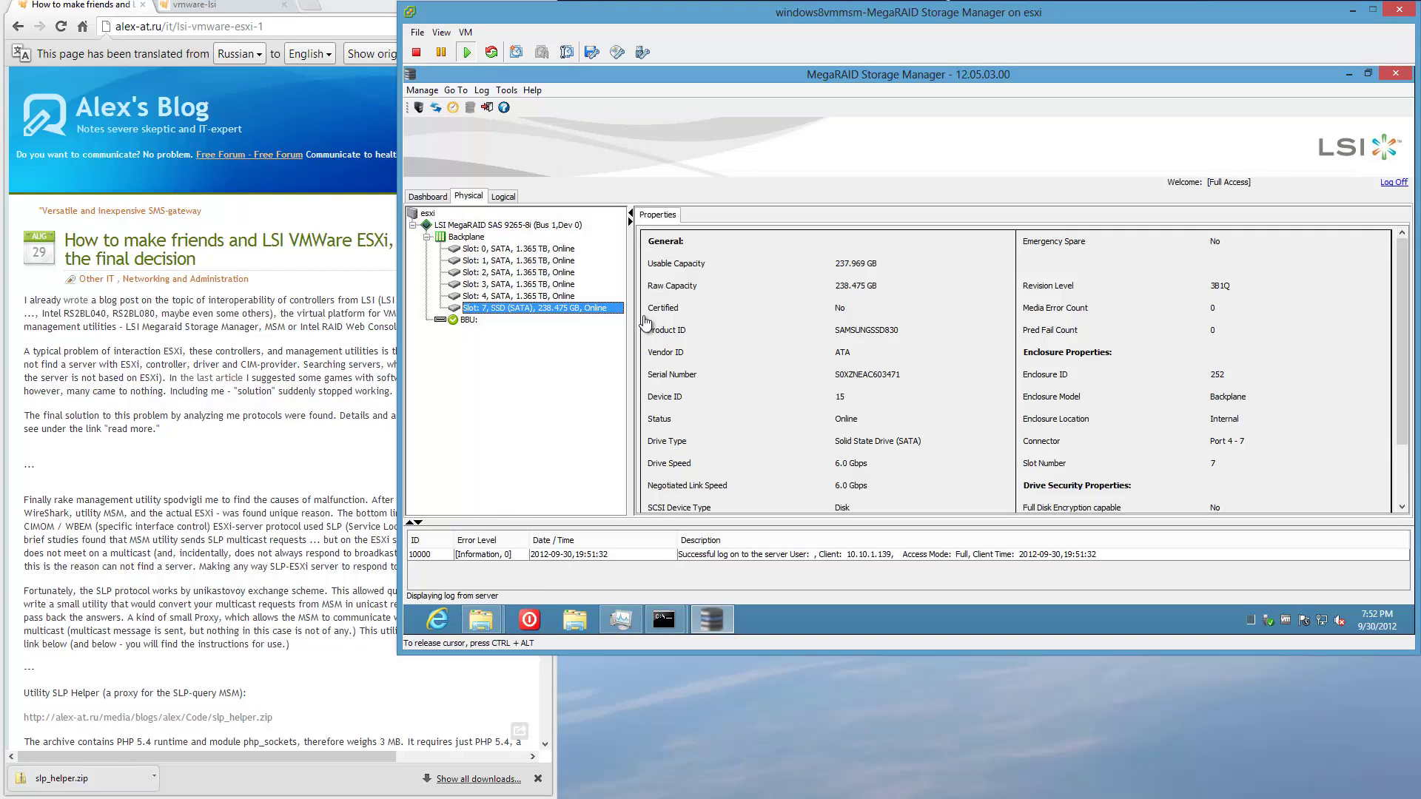
# Show Virtual Drive 0's RAID 5 properties in the Logical view with a wider tree pane.
pyautogui.click(510, 199)
pyautogui.click(538, 262)
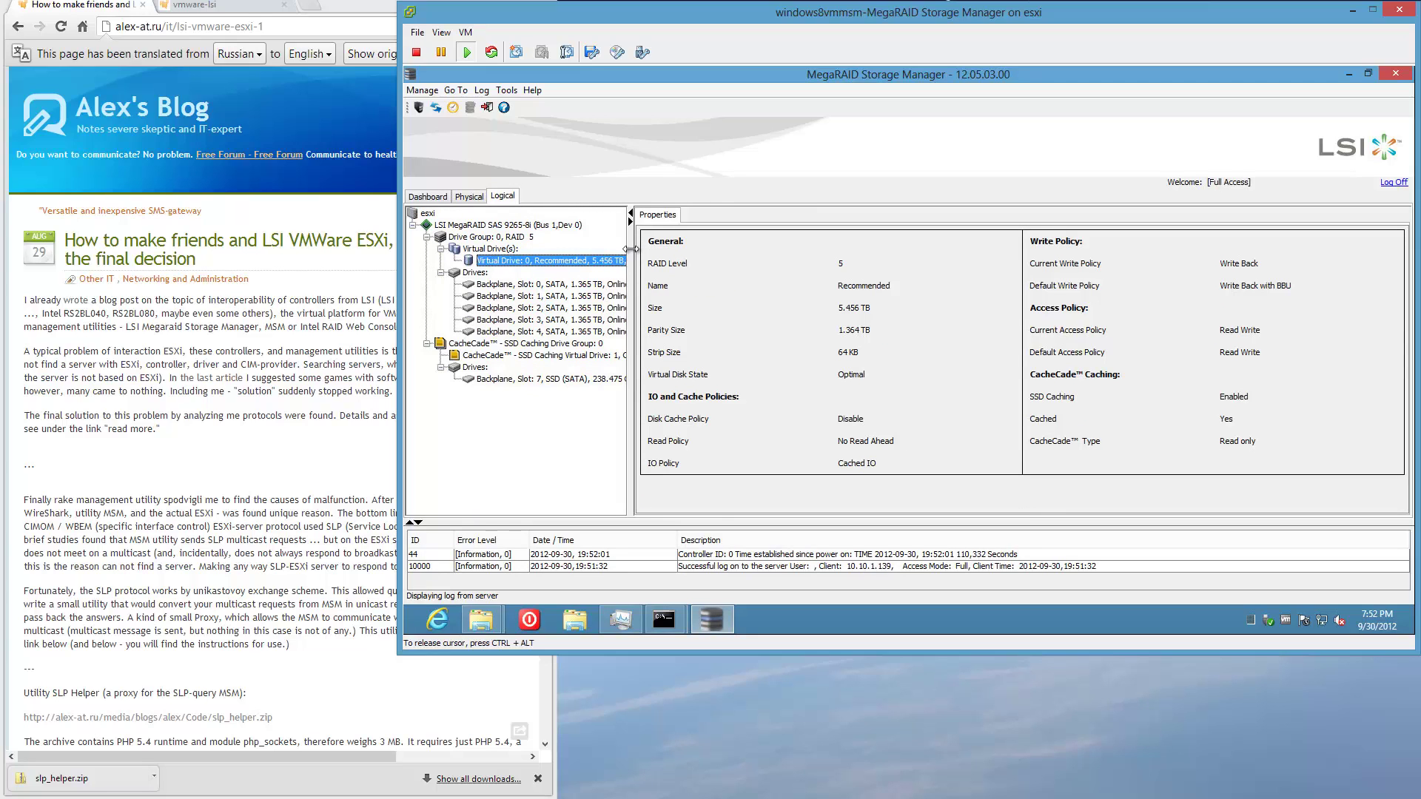
pyautogui.moveTo(630, 259); pyautogui.dragTo(783, 245)
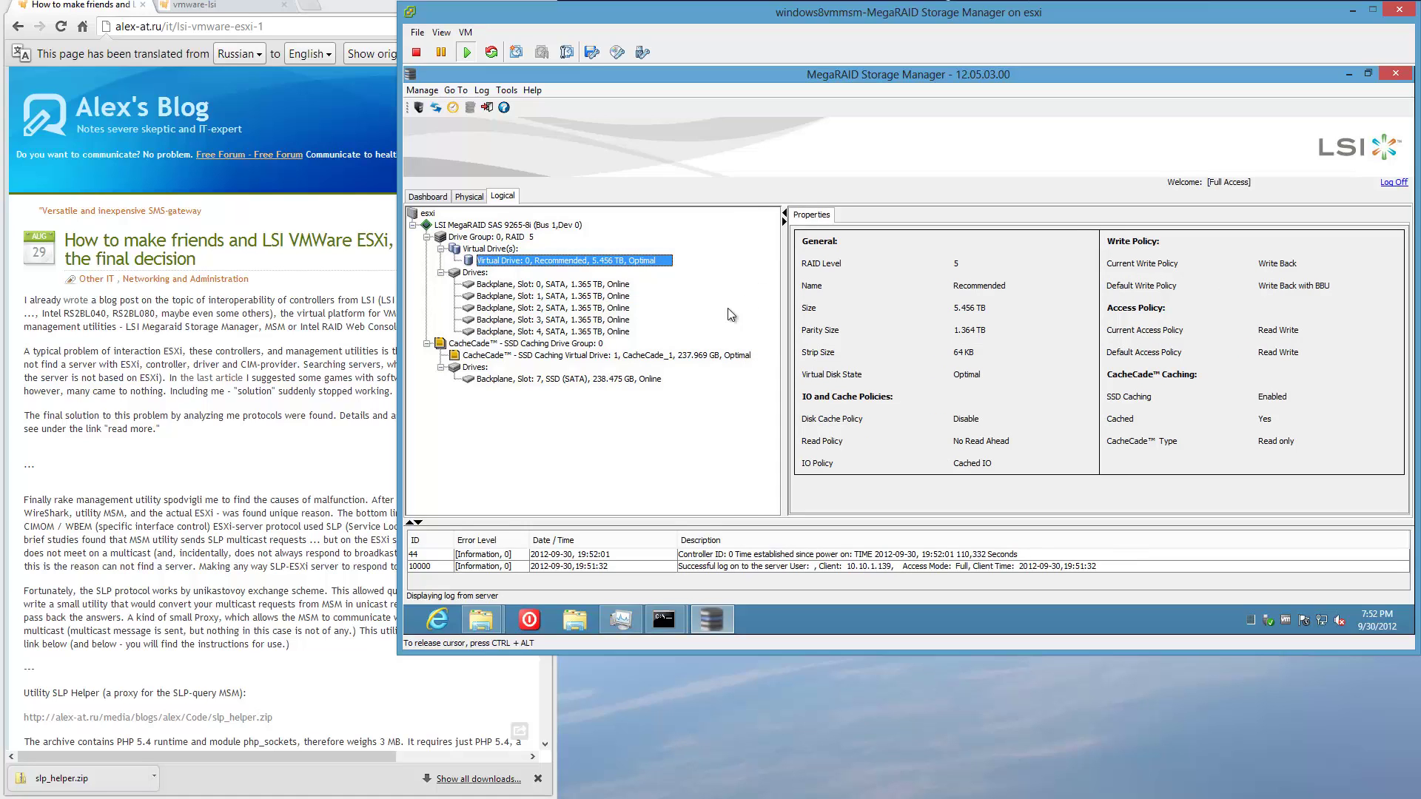
# Open the CacheCade drive's Set Virtual Drive Properties and cancel without changes.
pyautogui.click(718, 359)
pyautogui.rightClick(719, 359)
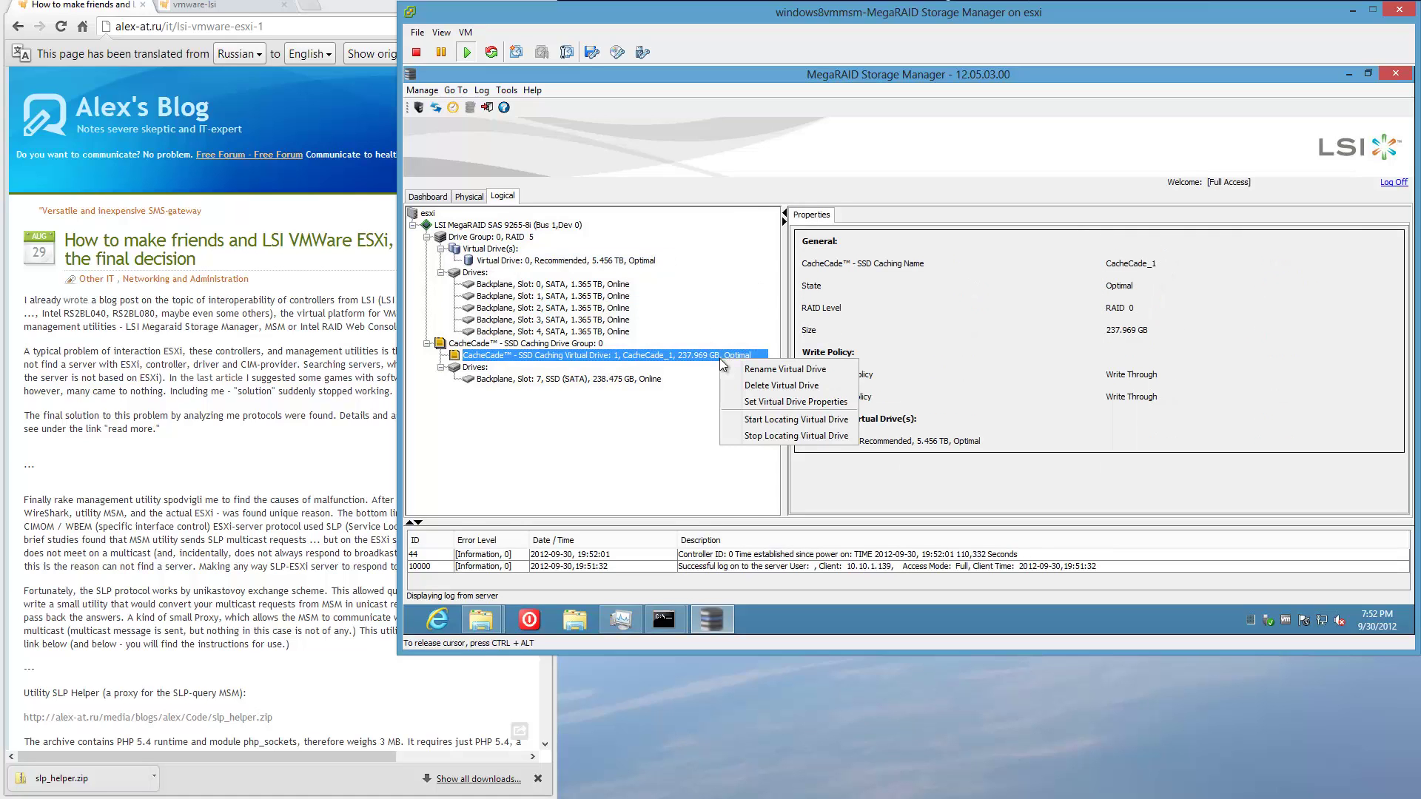
pyautogui.click(759, 402)
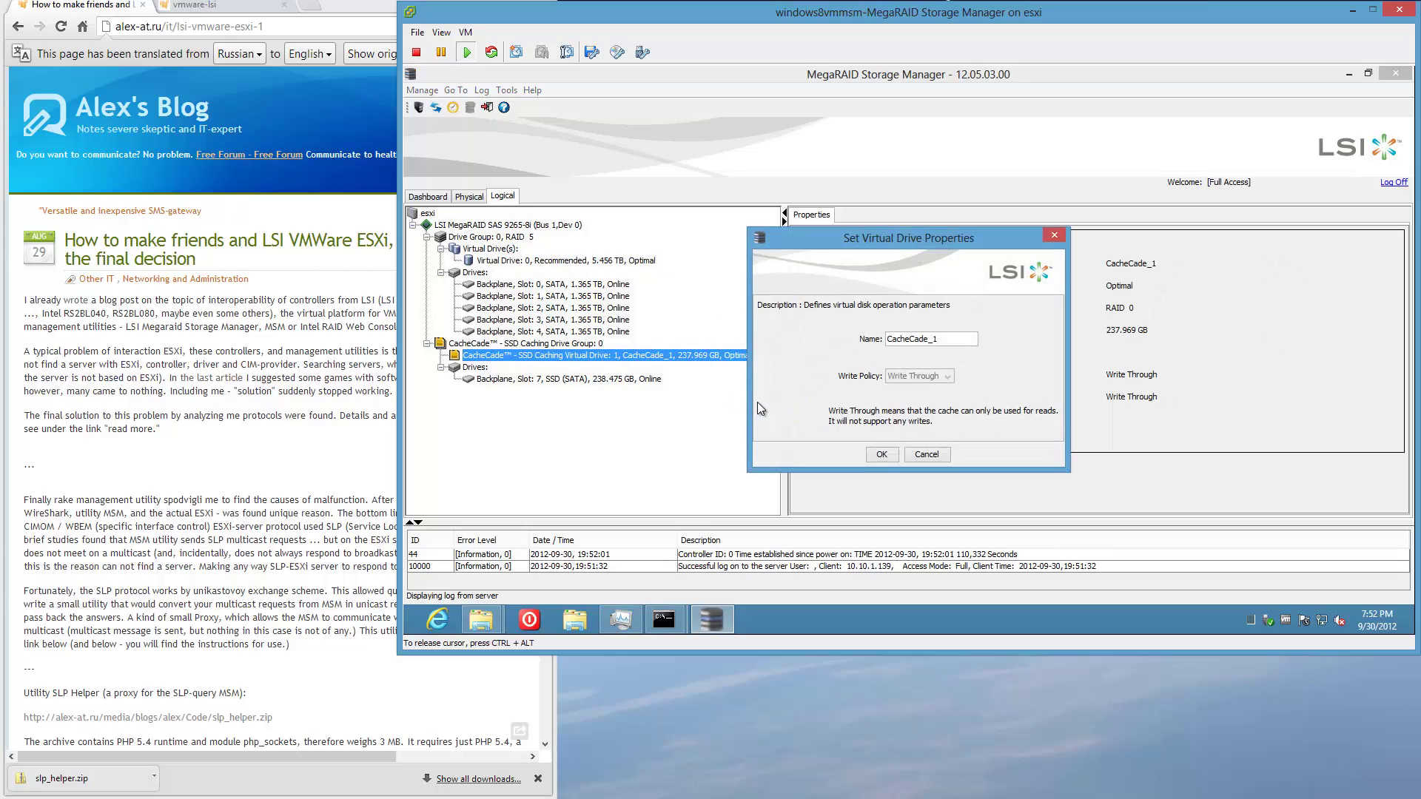
pyautogui.click(934, 455)
pyautogui.click(892, 374)
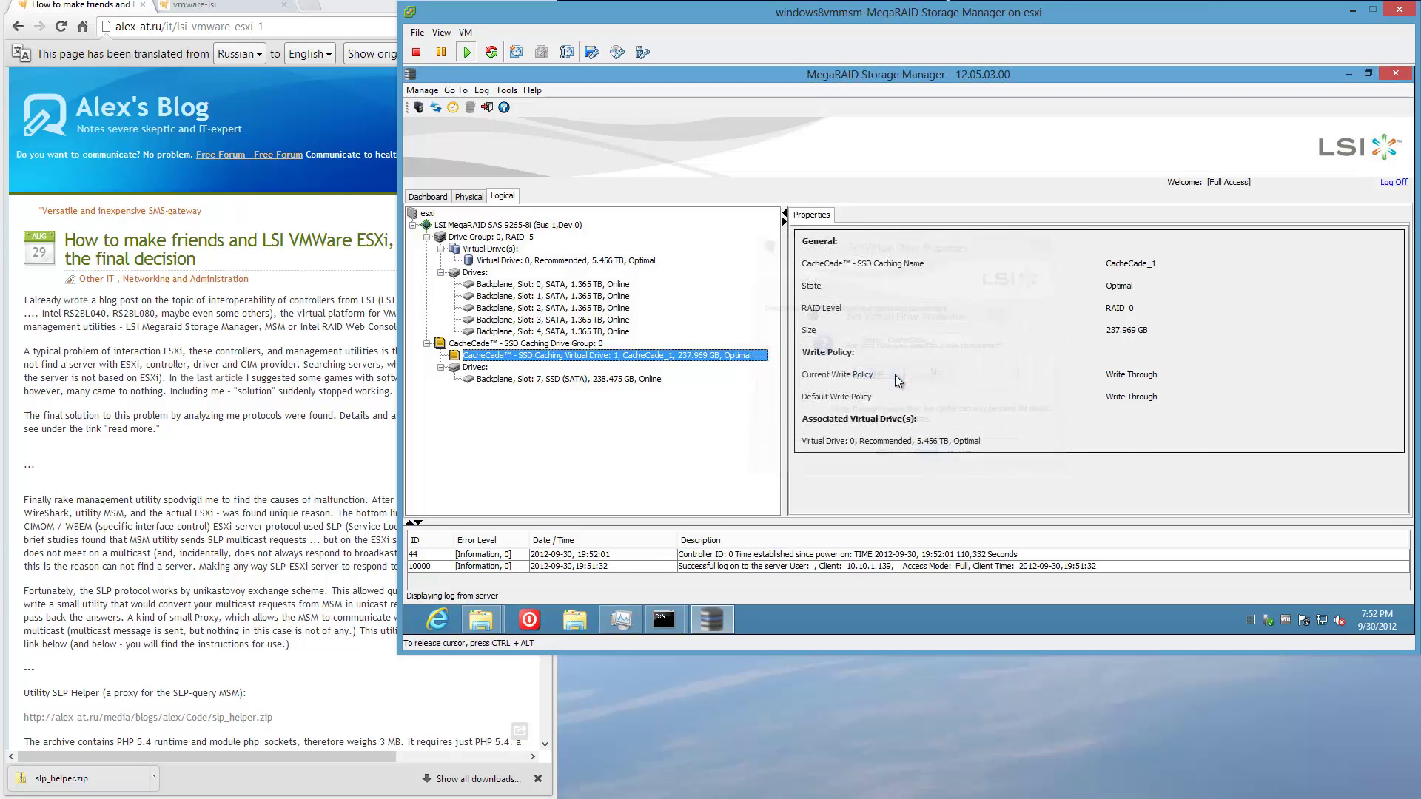
# Open Virtual Drive 0's Set Virtual Drive Properties, cancel without changes, and release the console.
pyautogui.click(625, 260)
pyautogui.rightClick(663, 261)
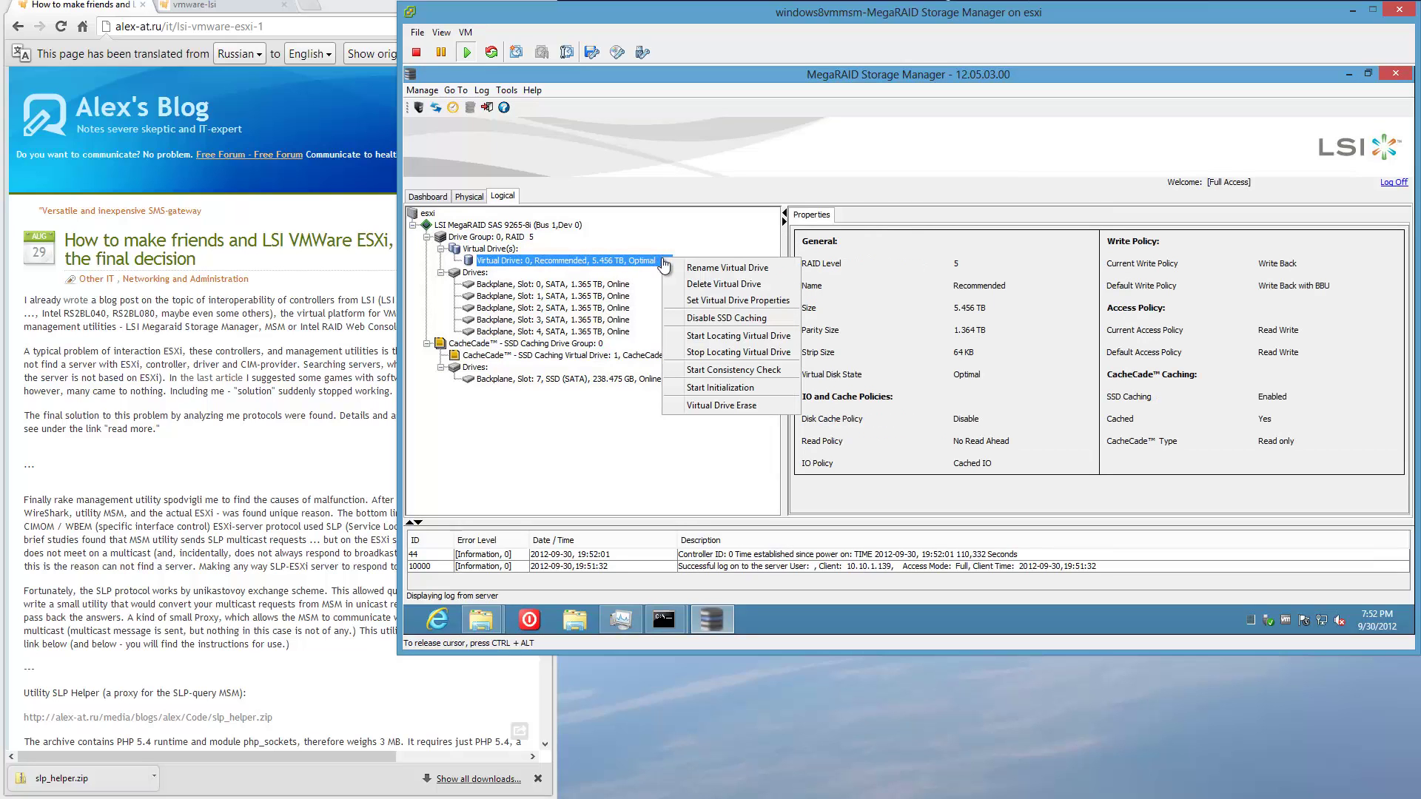
pyautogui.click(740, 301)
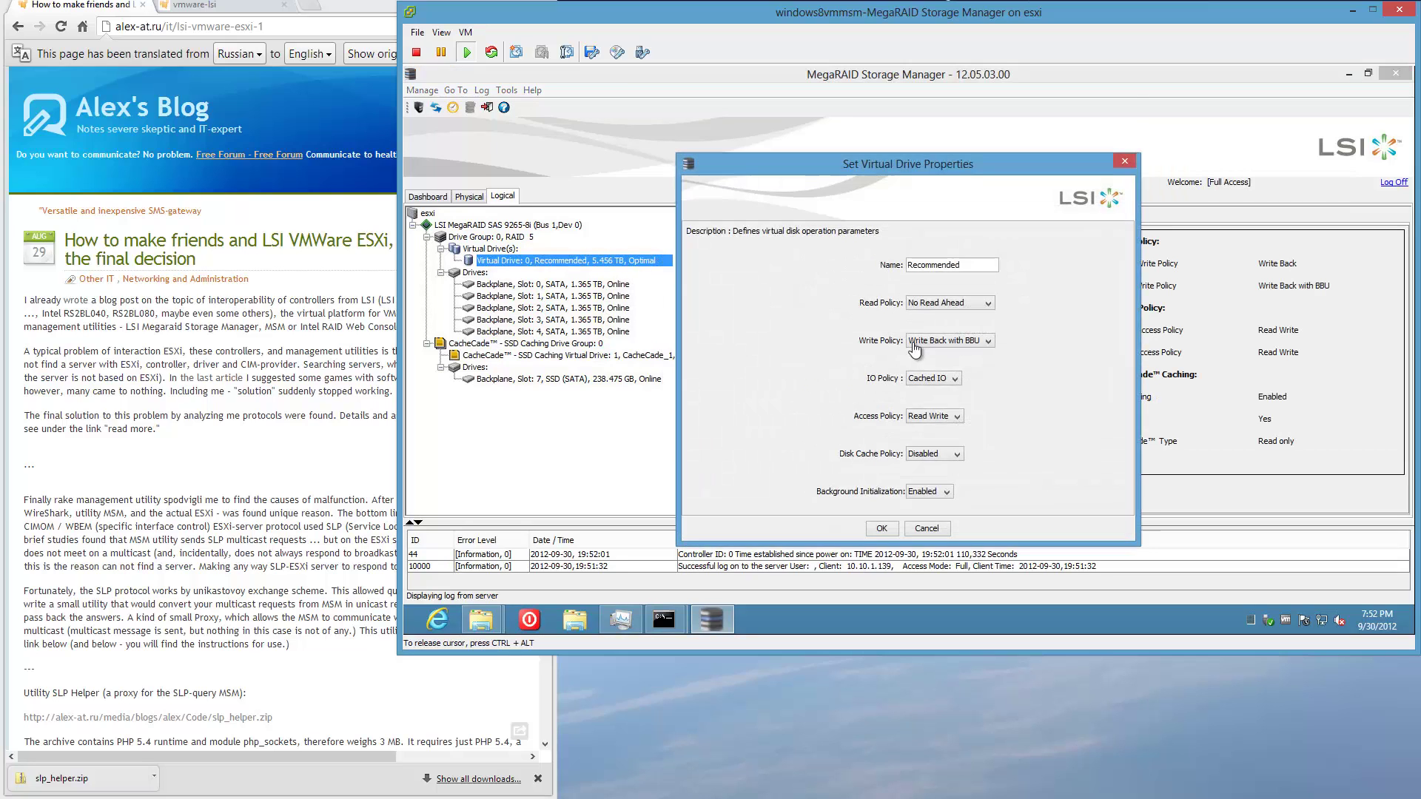
pyautogui.click(934, 529)
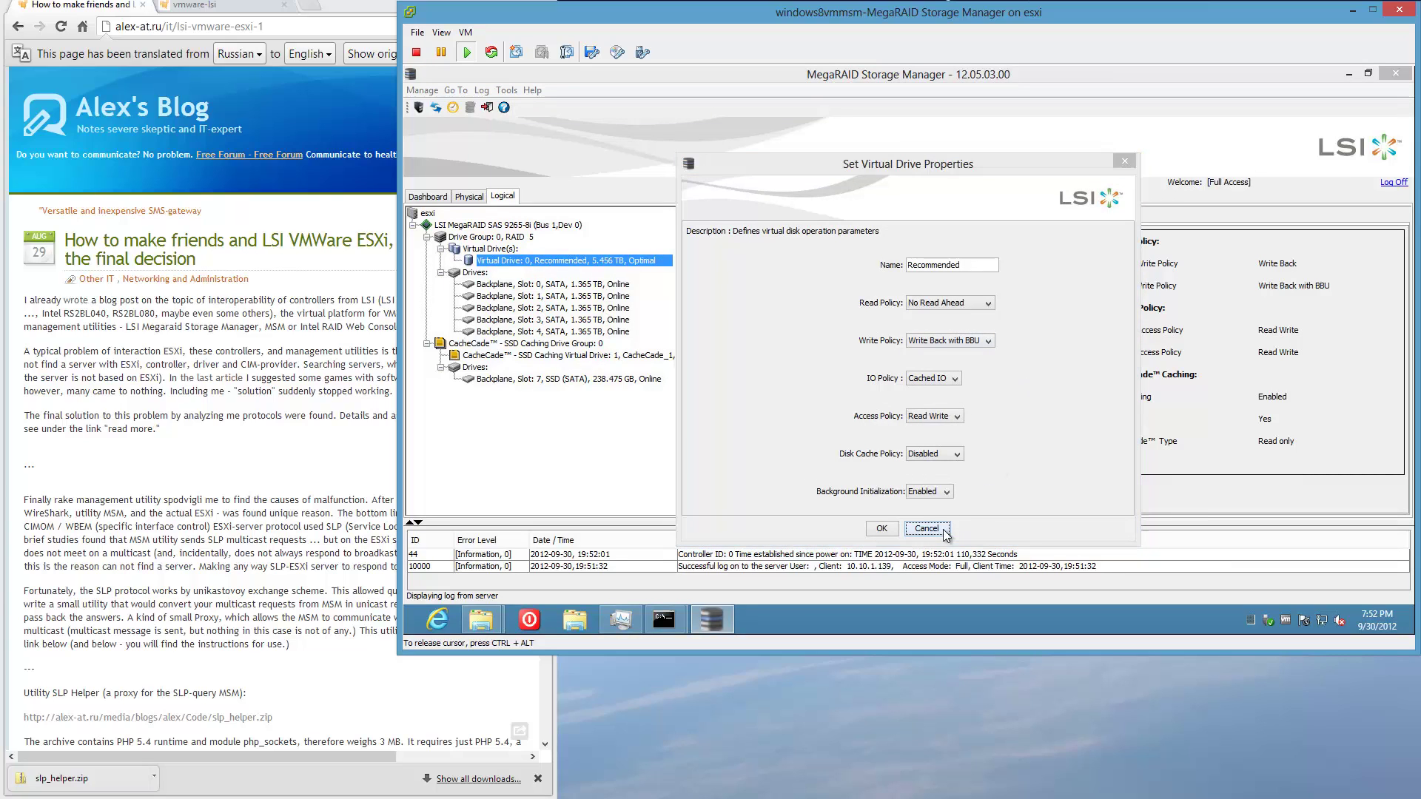
pyautogui.click(885, 376)
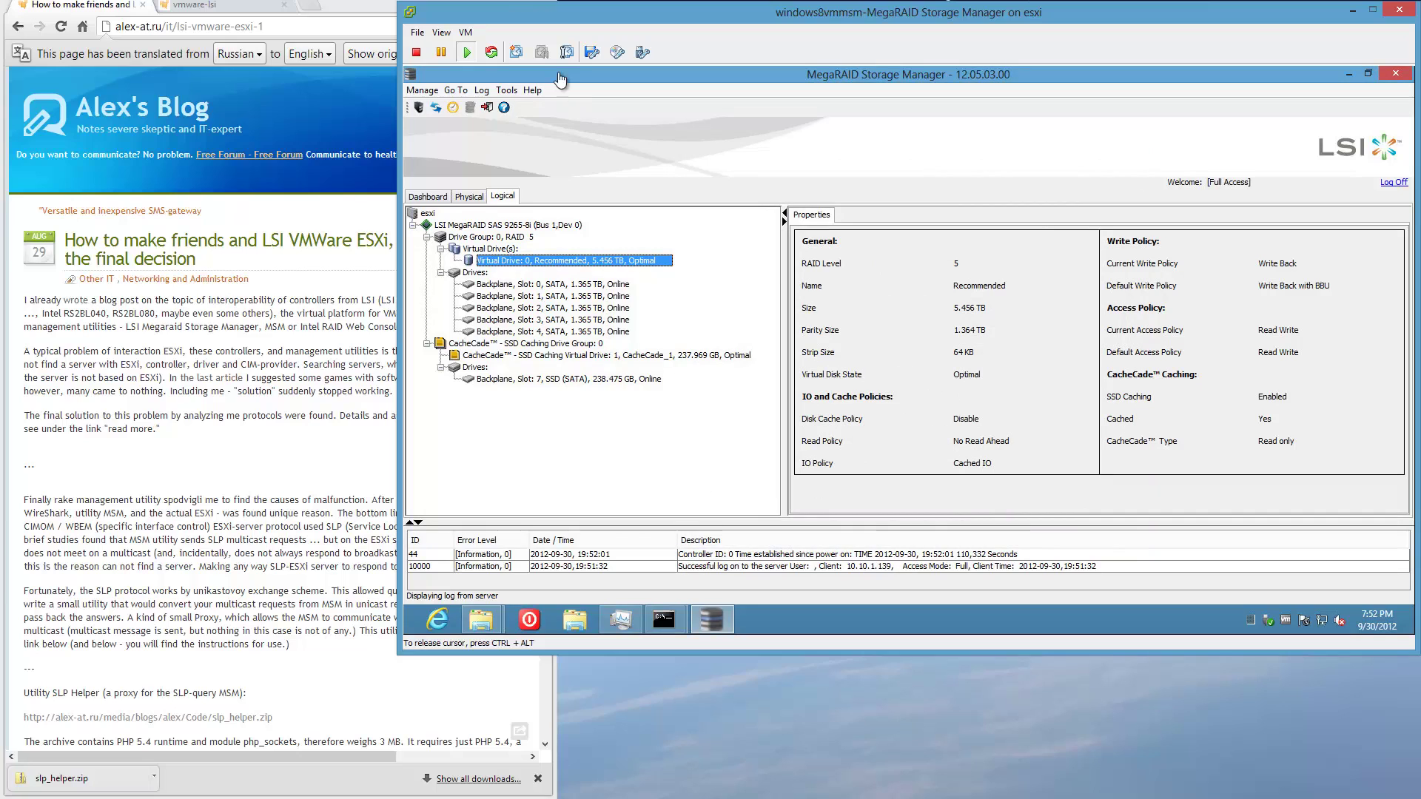
pyautogui.hotkey('ctrl', 'alt')
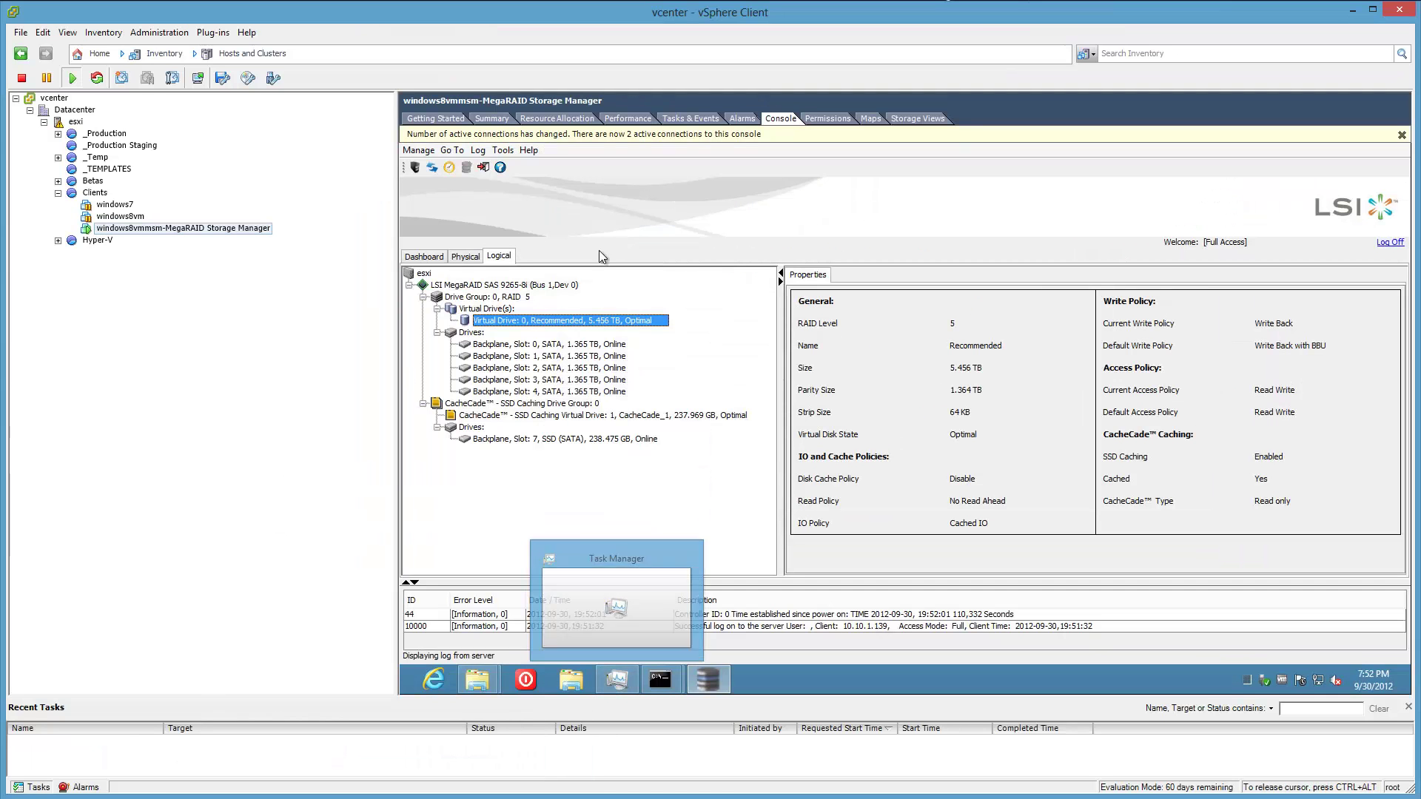
# Expand esxi's Storage, Battery and Software Components hardware sensors, then bring back the MegaRAID console.
pyautogui.click(75, 121)
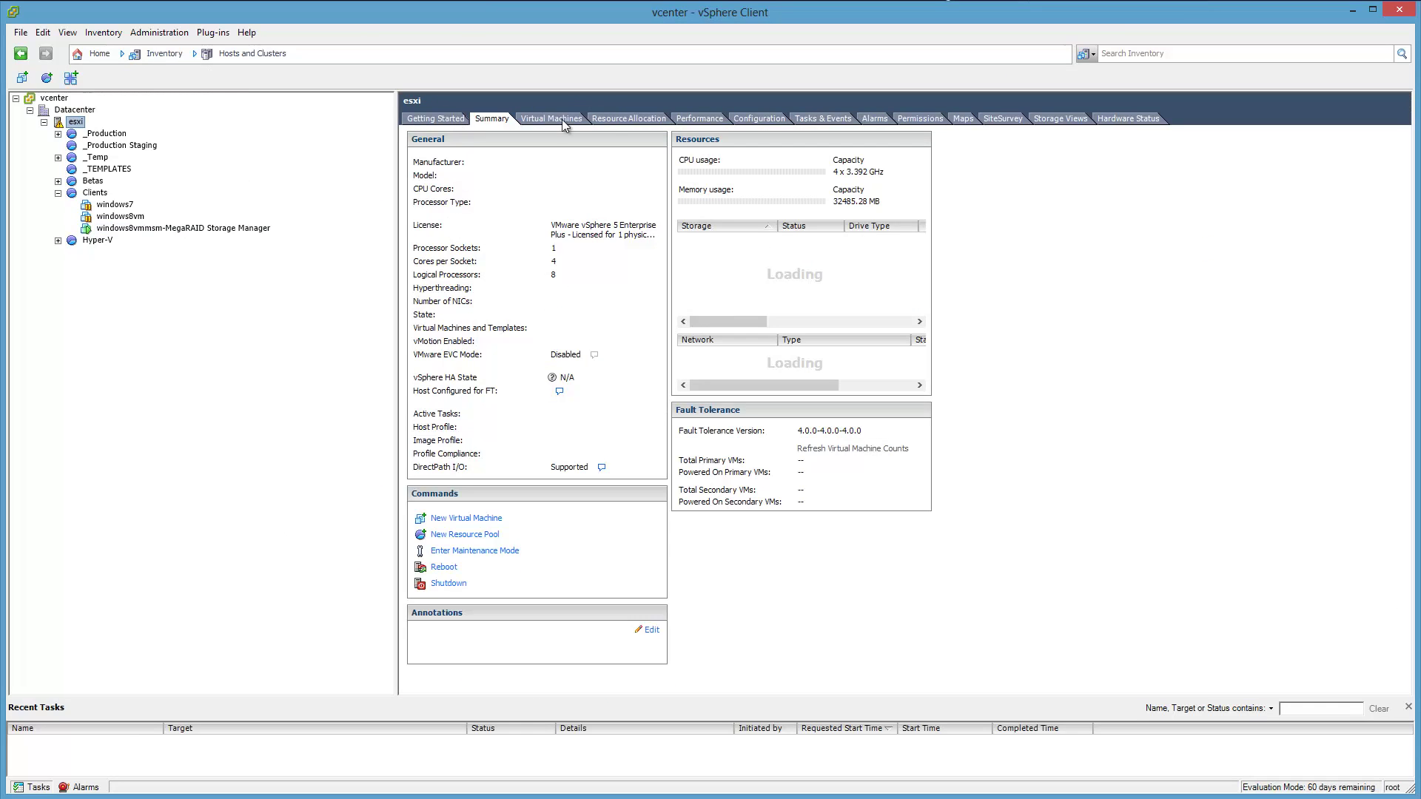
pyautogui.click(1129, 122)
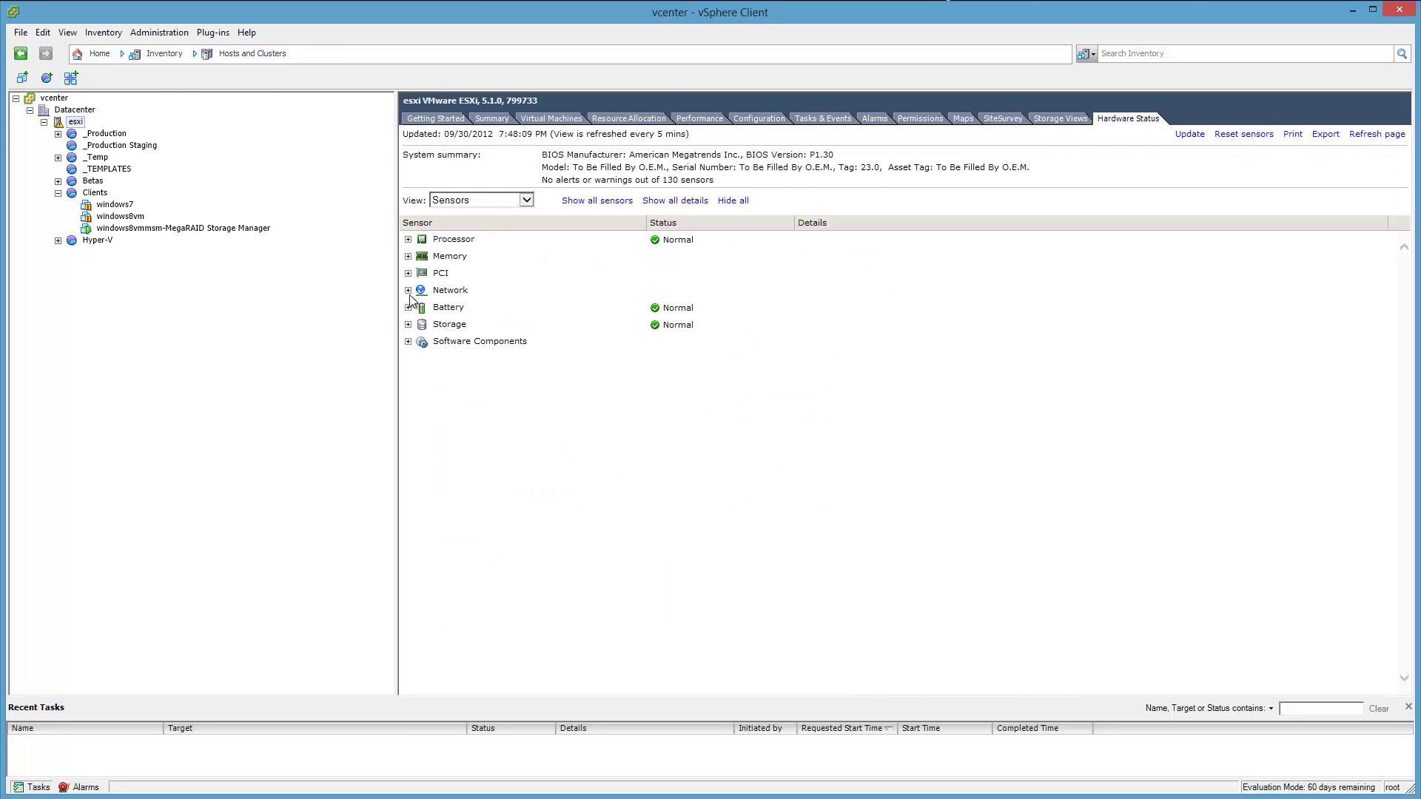
pyautogui.click(408, 325)
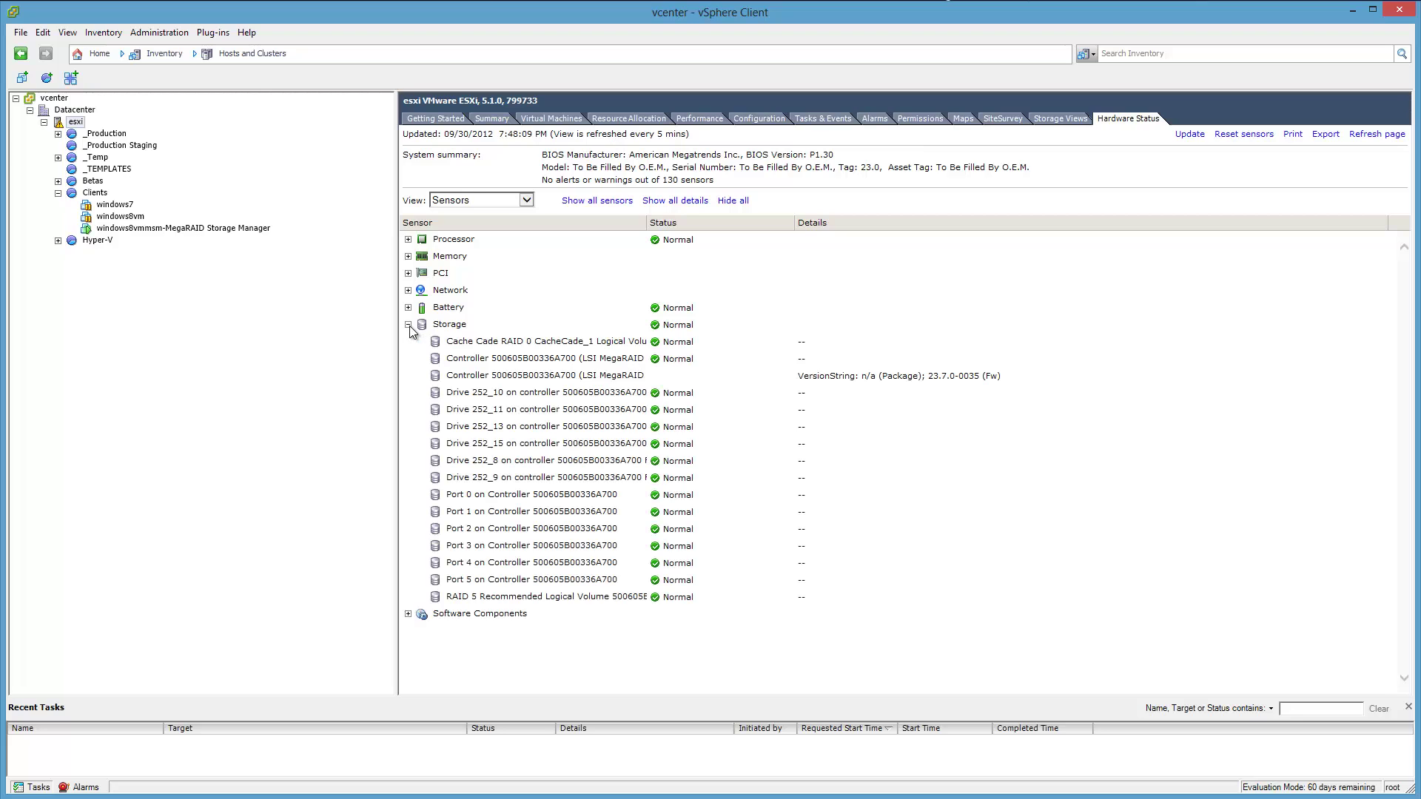
pyautogui.click(408, 307)
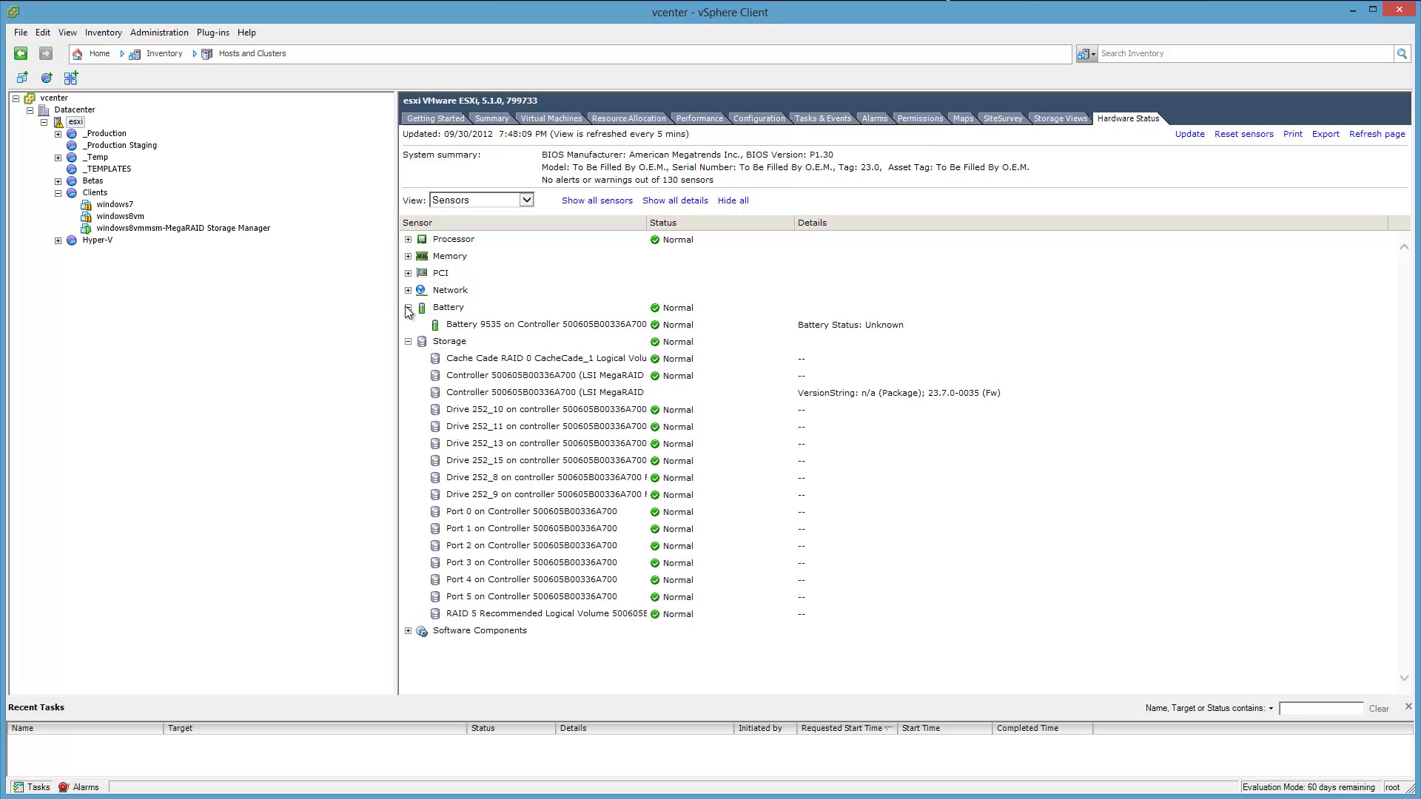
pyautogui.click(407, 308)
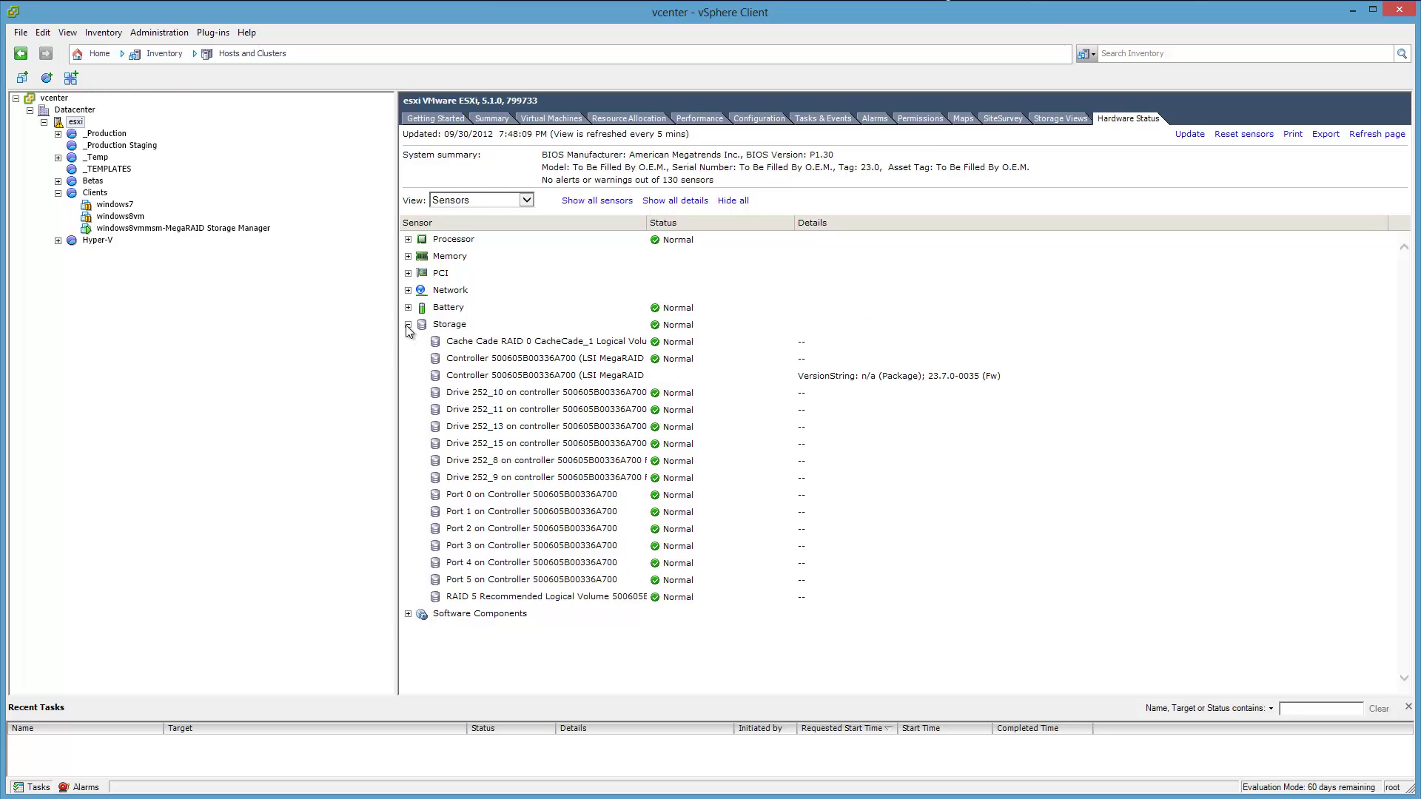
pyautogui.click(408, 307)
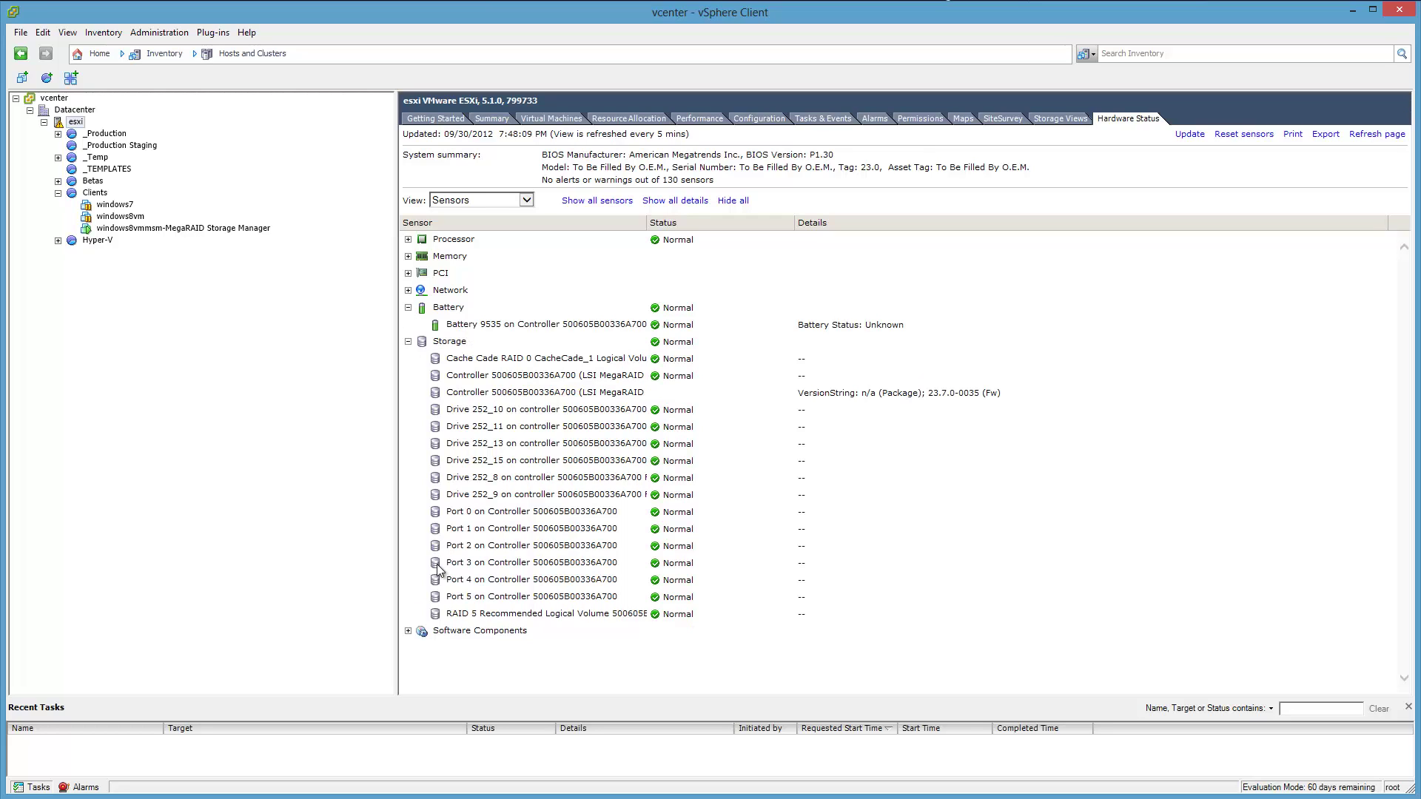
pyautogui.click(408, 632)
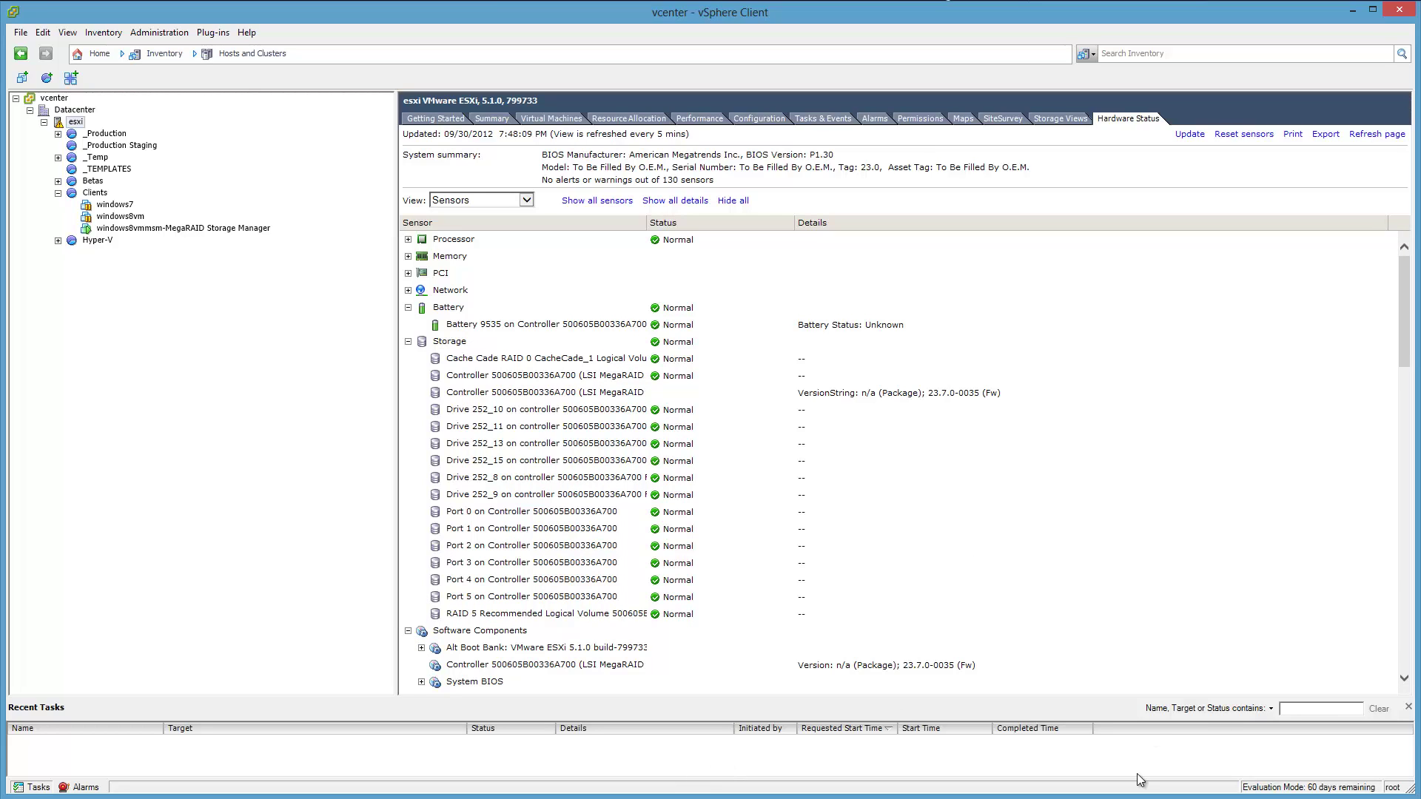
pyautogui.click(572, 740)
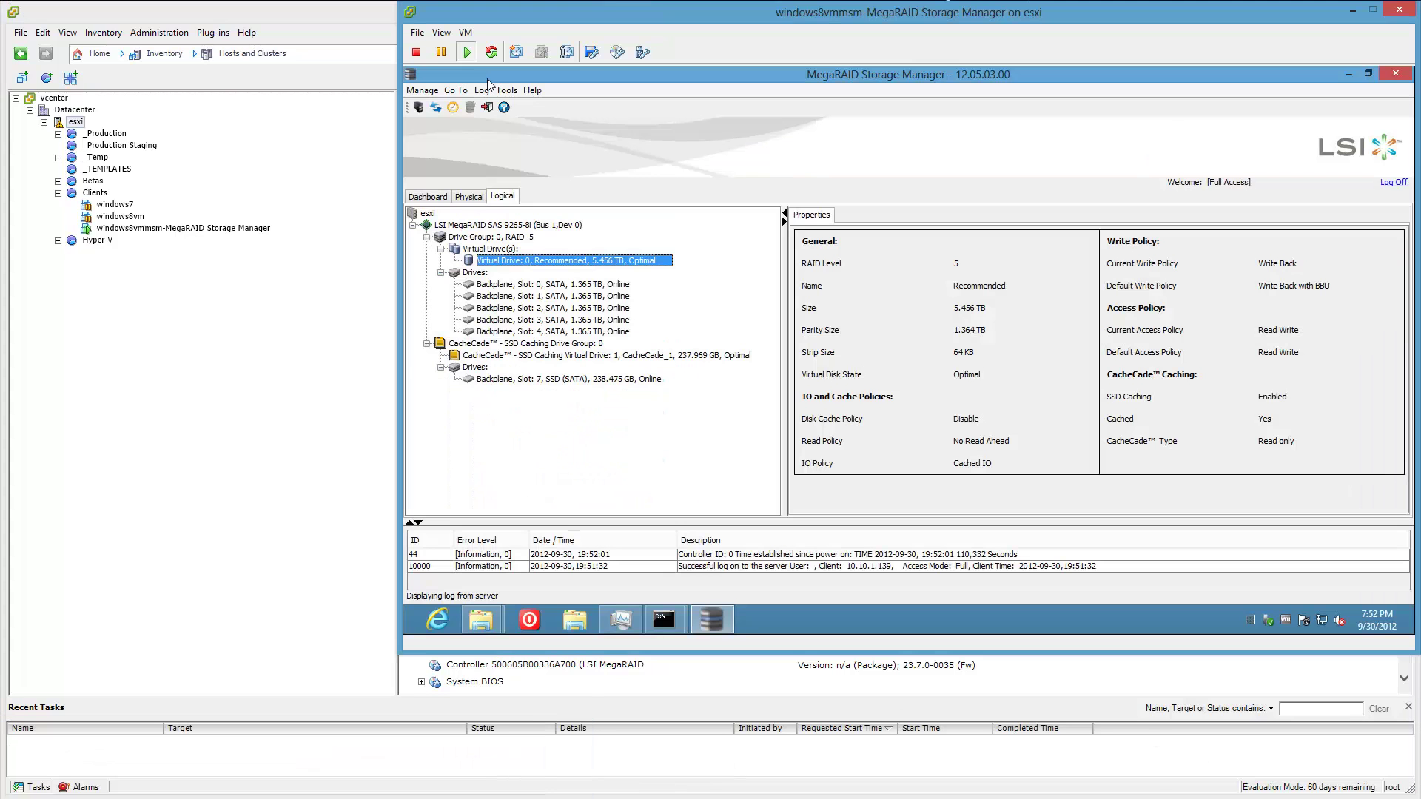
# Reposition the MegaRAID console window, dismiss its connections notice, and minimize vSphere Client.
pyautogui.moveTo(802, 17); pyautogui.dragTo(127, 401)
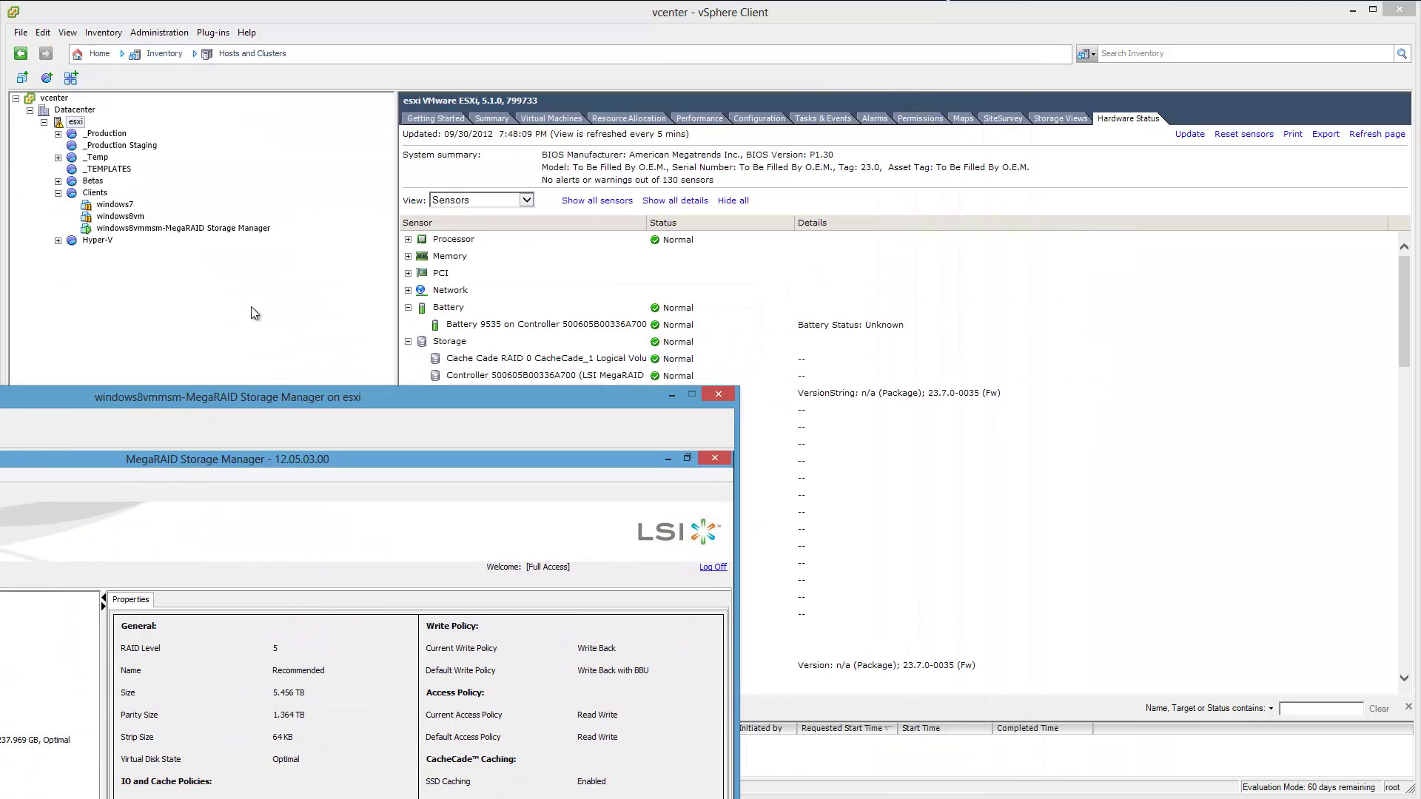
pyautogui.moveTo(294, 403); pyautogui.dragTo(556, 160)
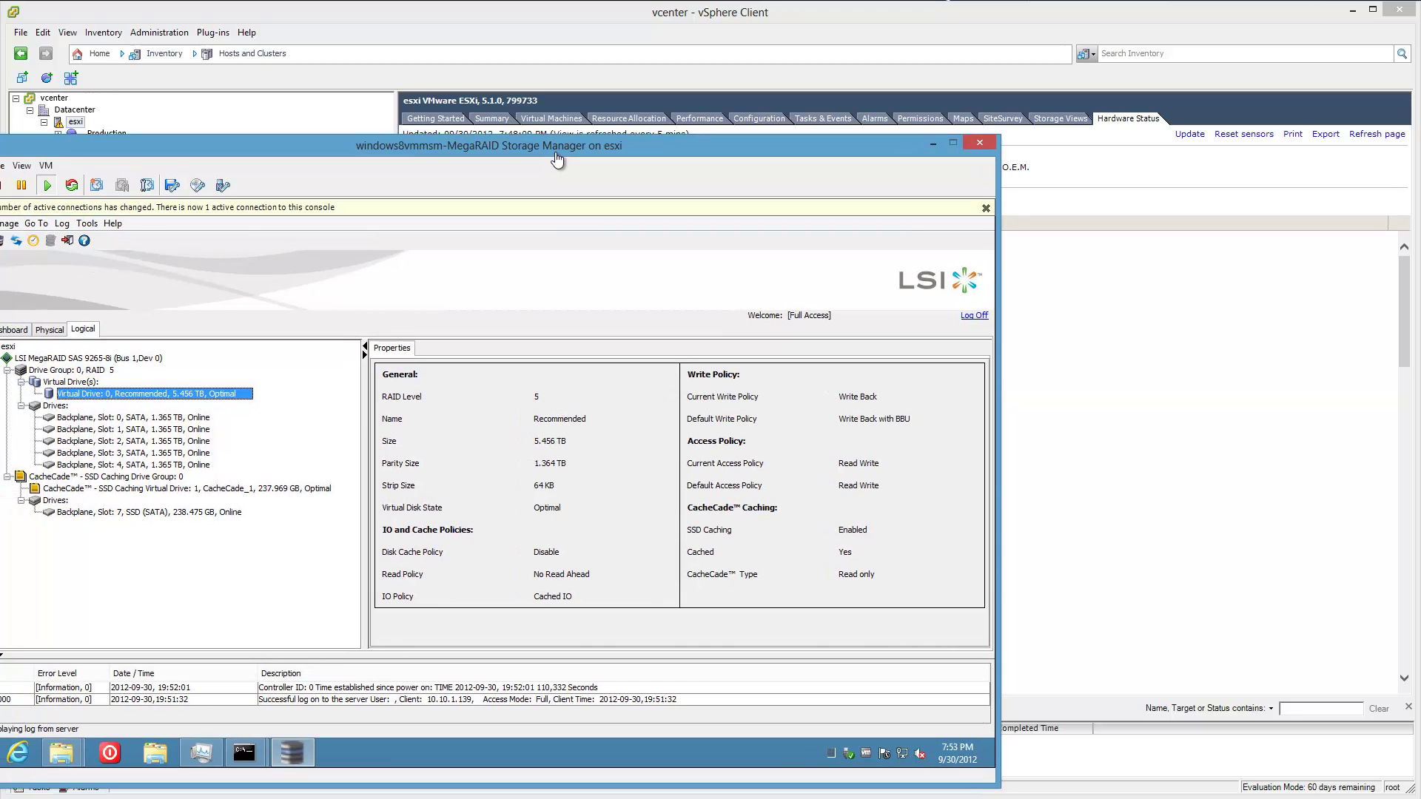
pyautogui.click(985, 208)
pyautogui.moveTo(883, 154); pyautogui.dragTo(1166, 78)
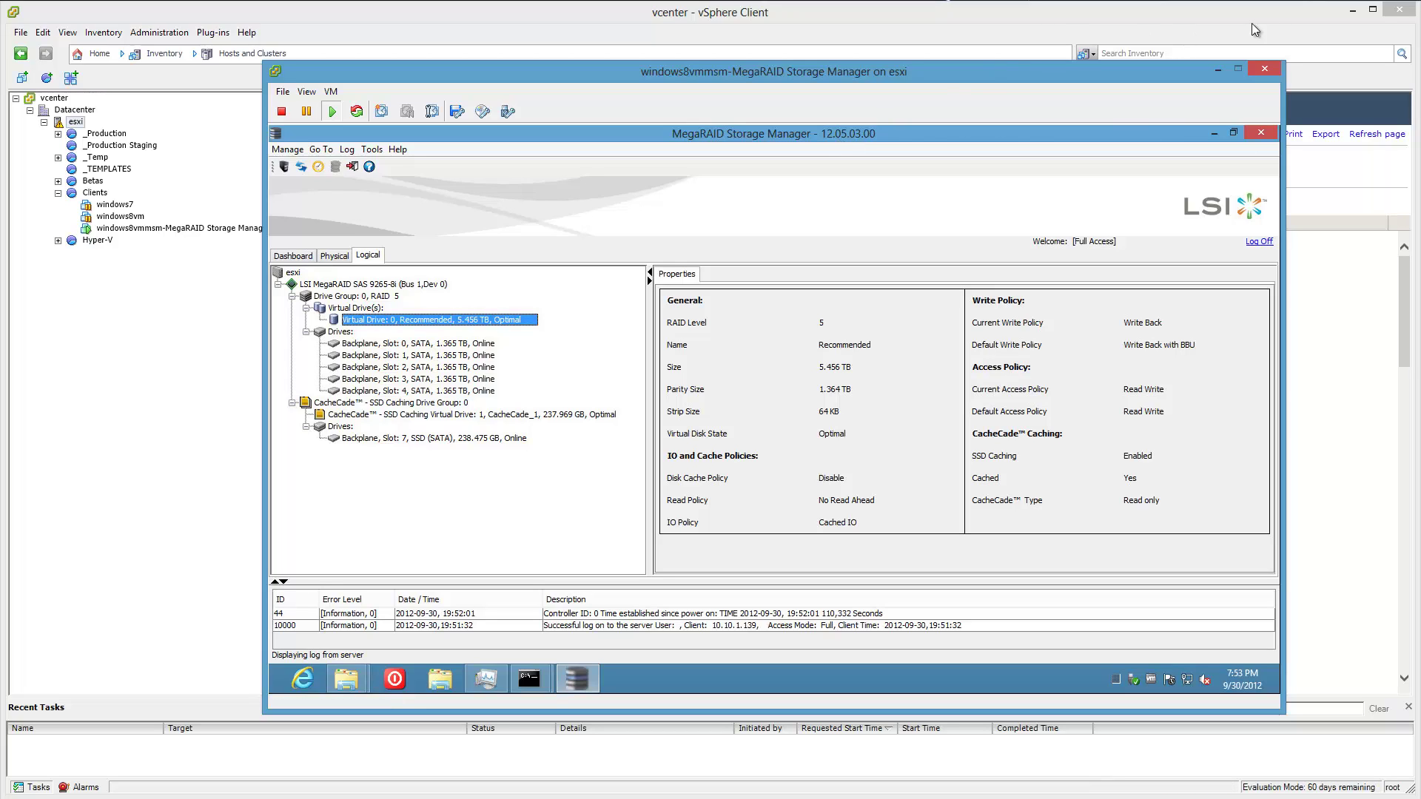
pyautogui.click(1352, 10)
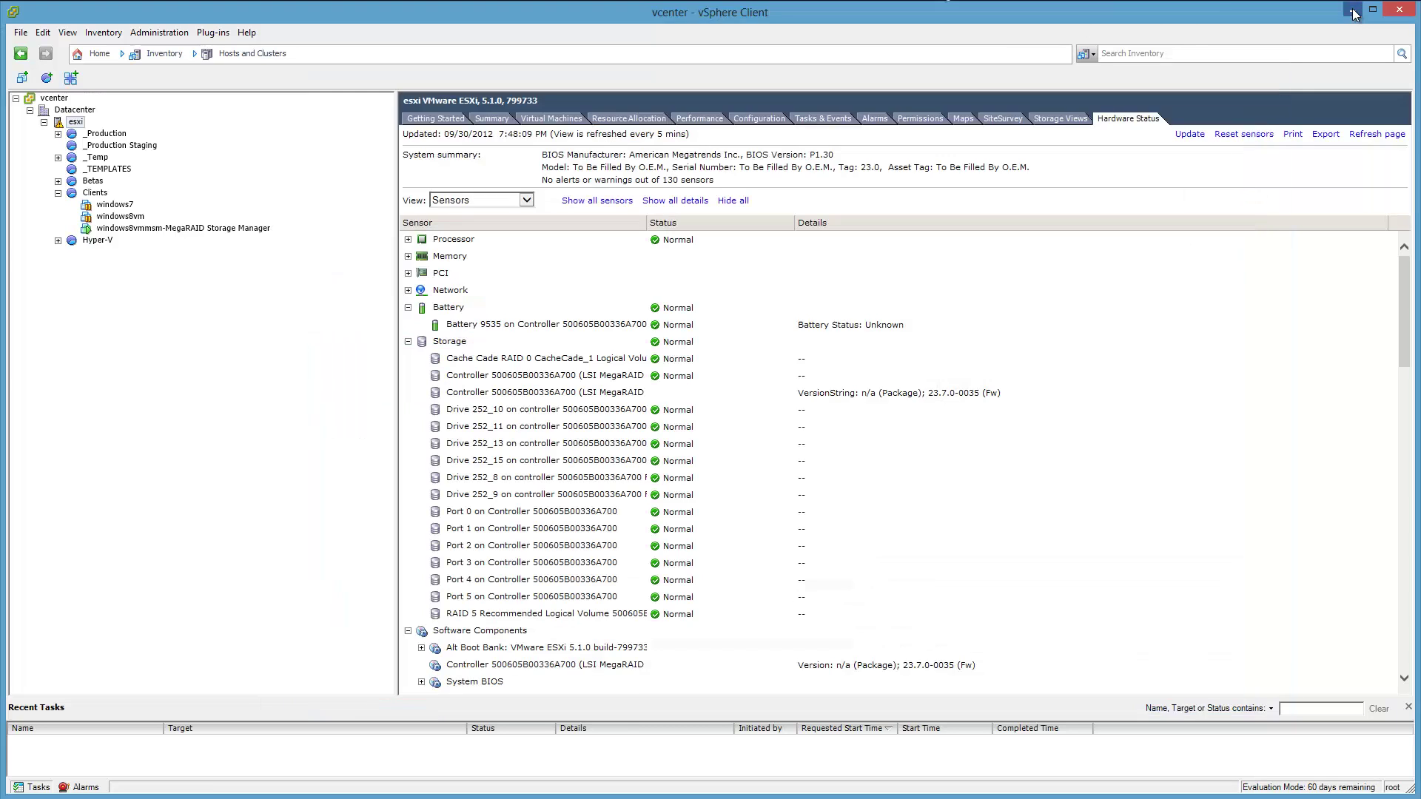
pyautogui.moveTo(1113, 82); pyautogui.dragTo(1064, 17)
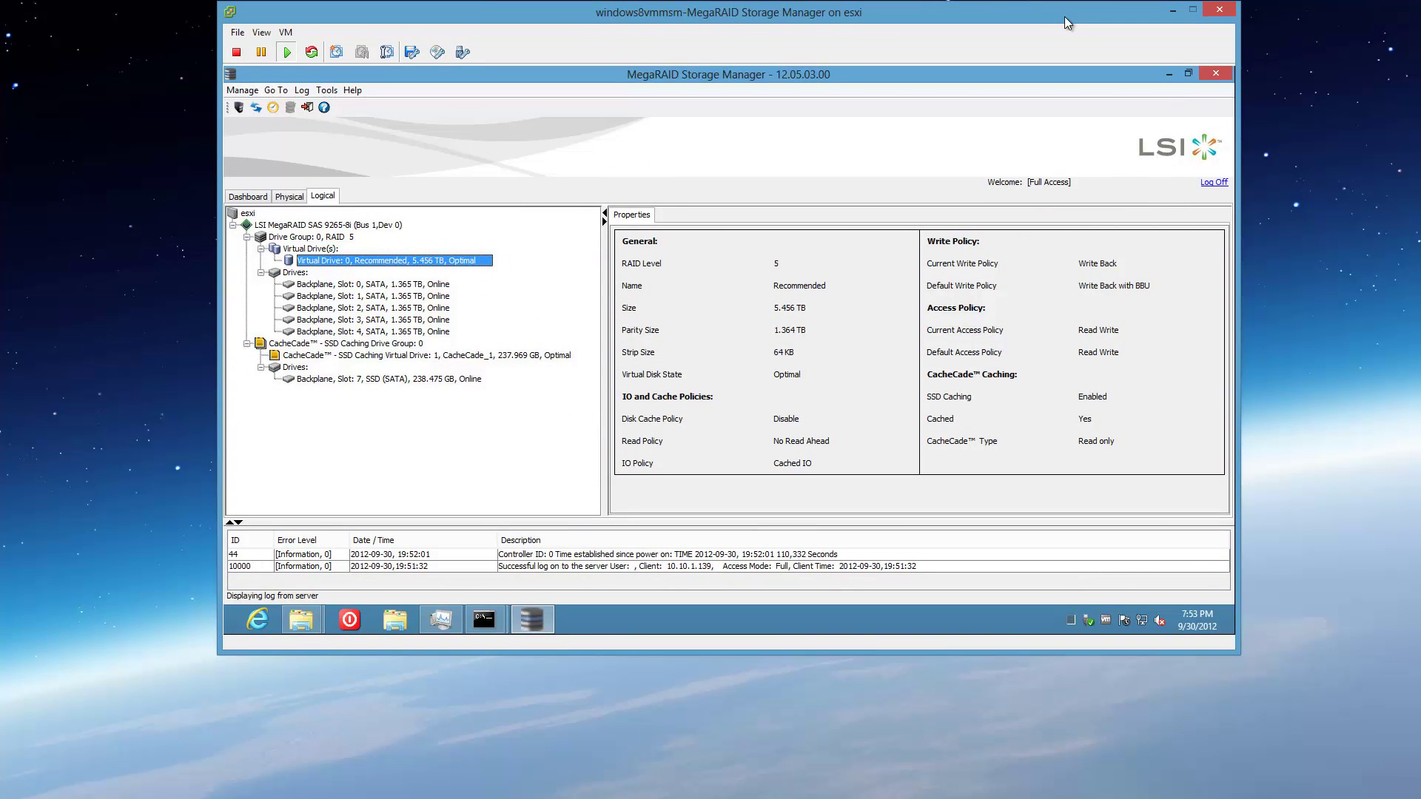
# Open MegaRAID Storage Manager's help contents, allow blocked content, and search for 'cachecade'.
pyautogui.click(922, 287)
pyautogui.click(248, 196)
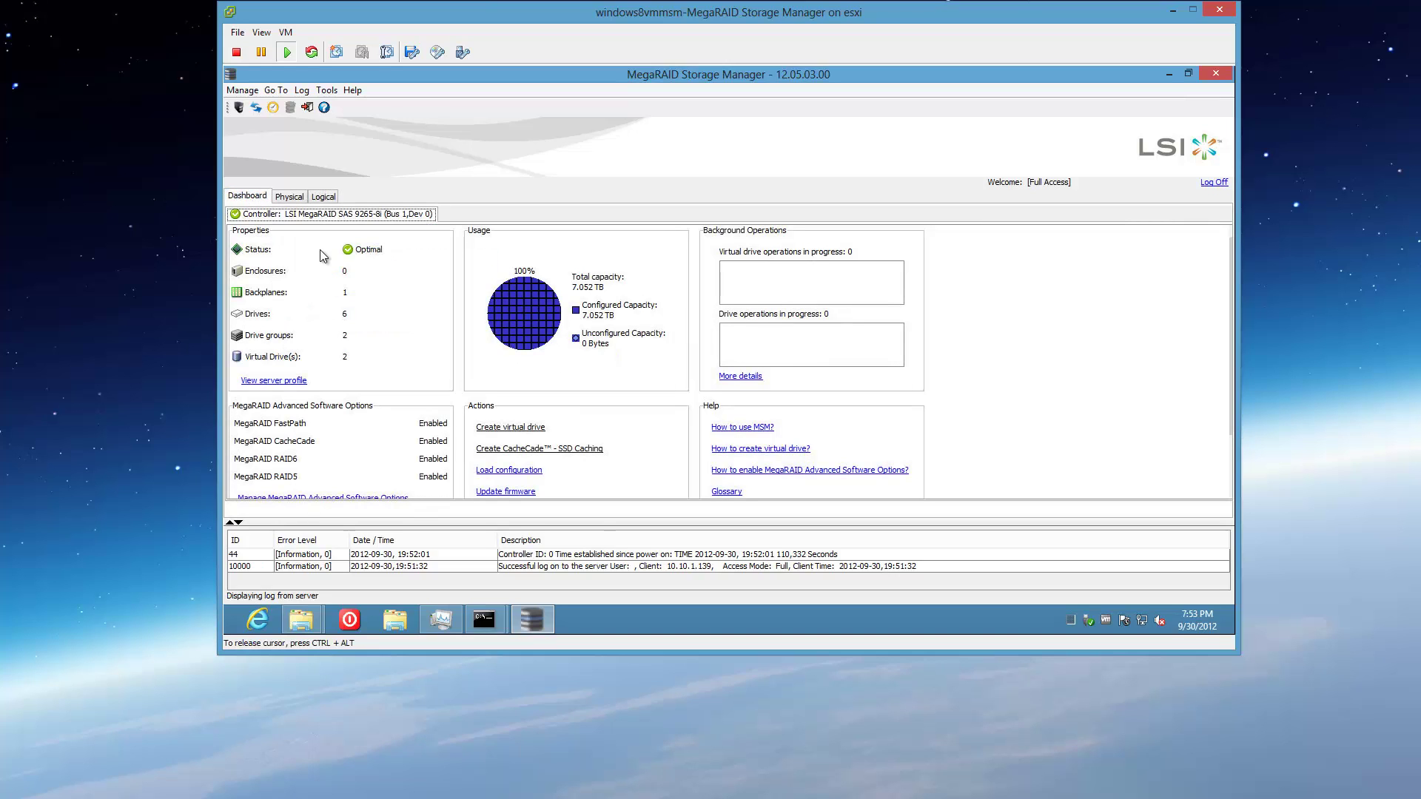
pyautogui.click(352, 90)
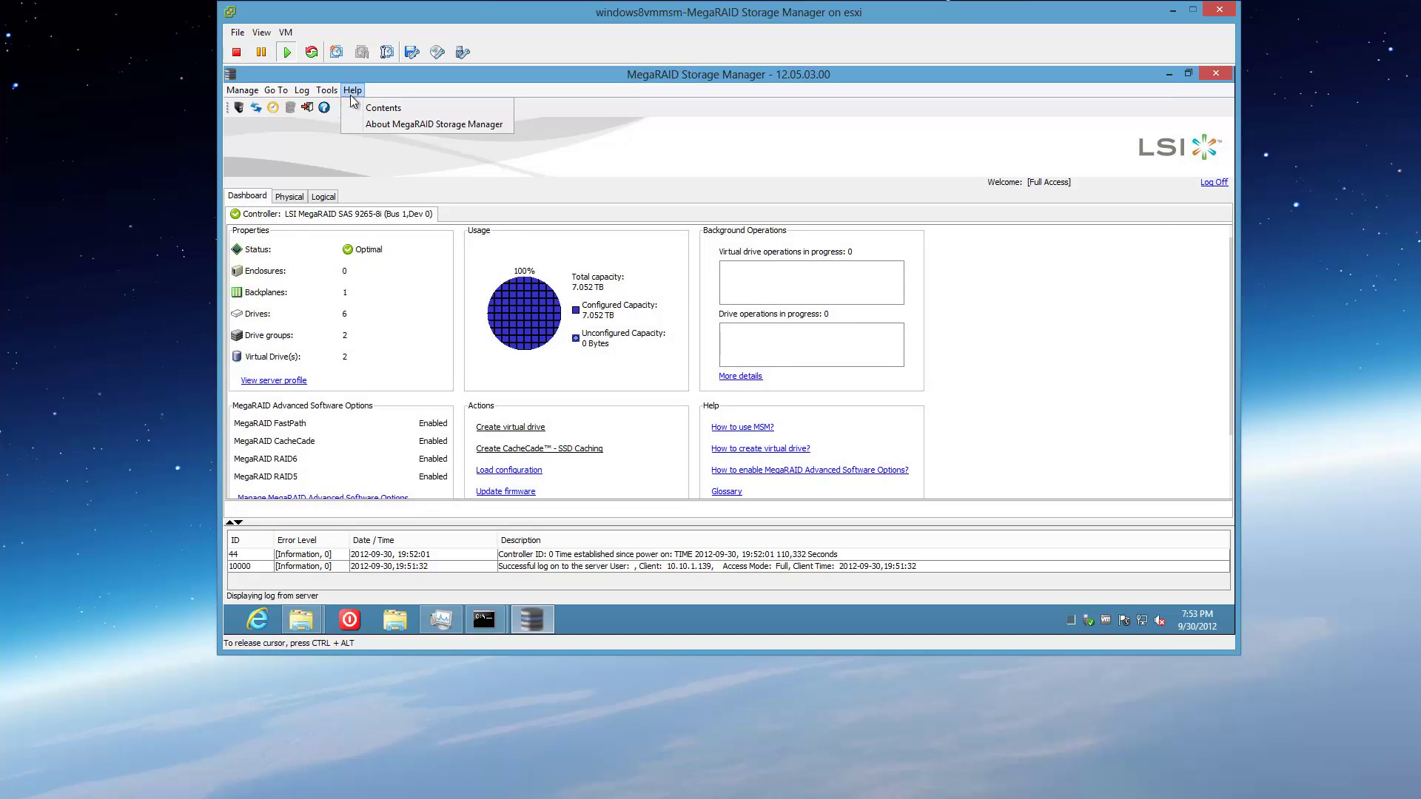
pyautogui.click(363, 106)
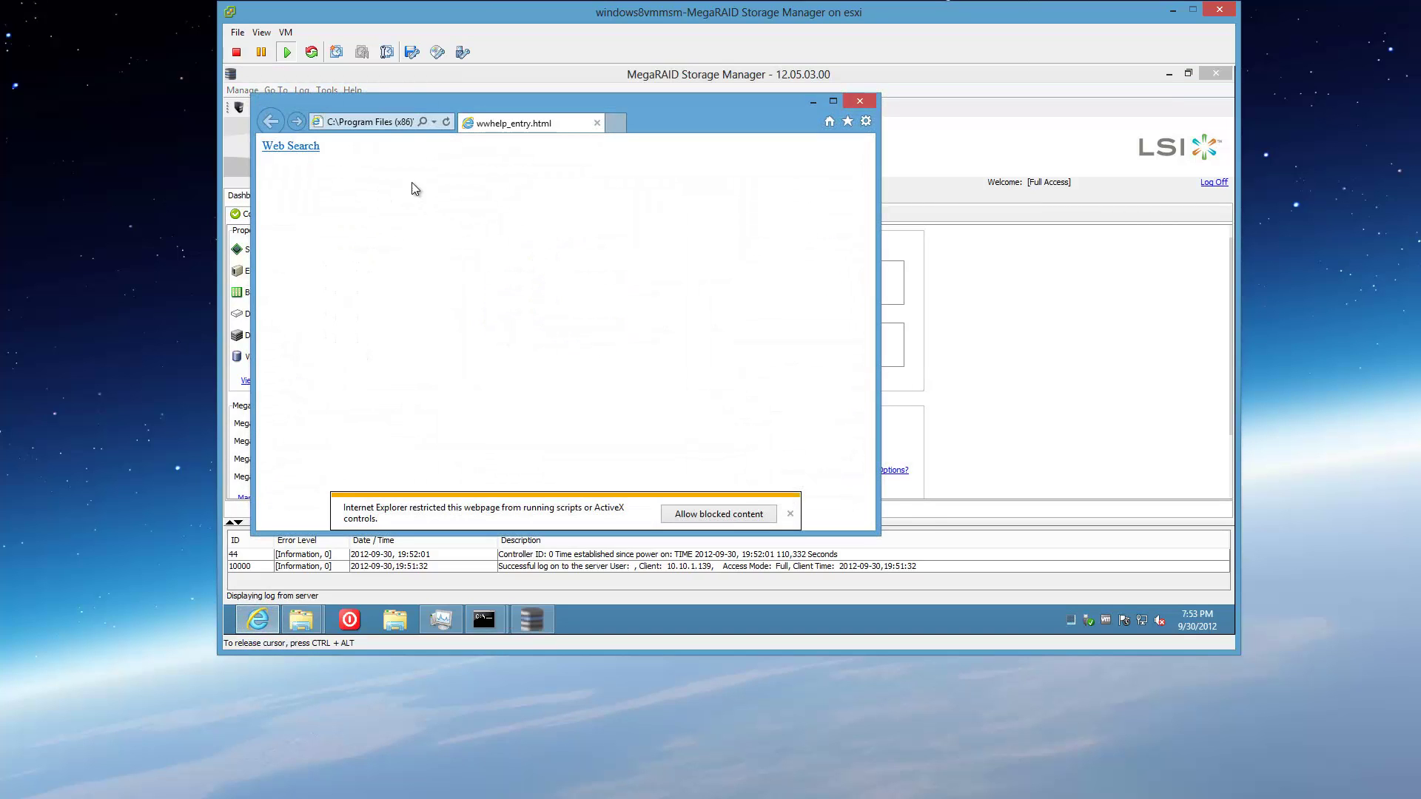
pyautogui.click(744, 518)
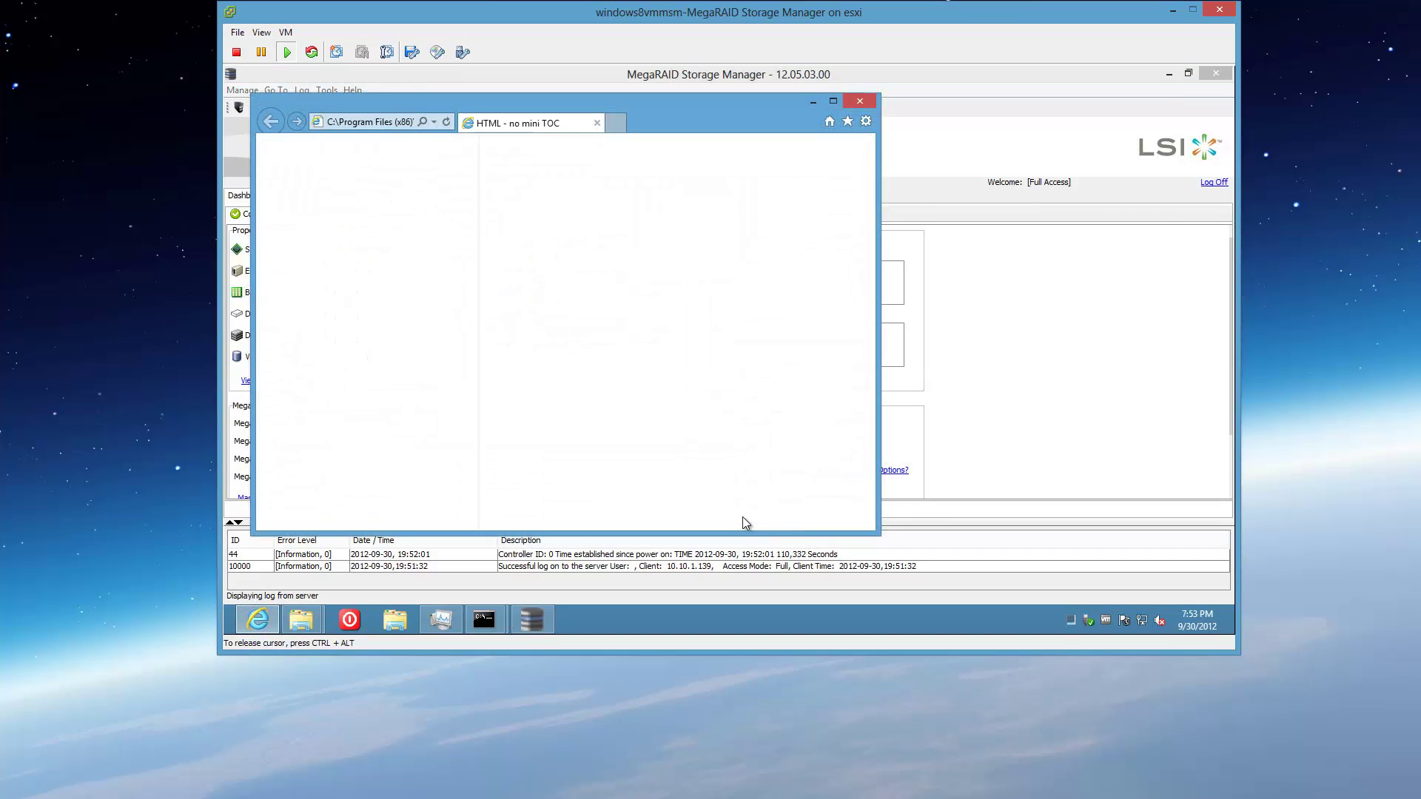
pyautogui.click(419, 148)
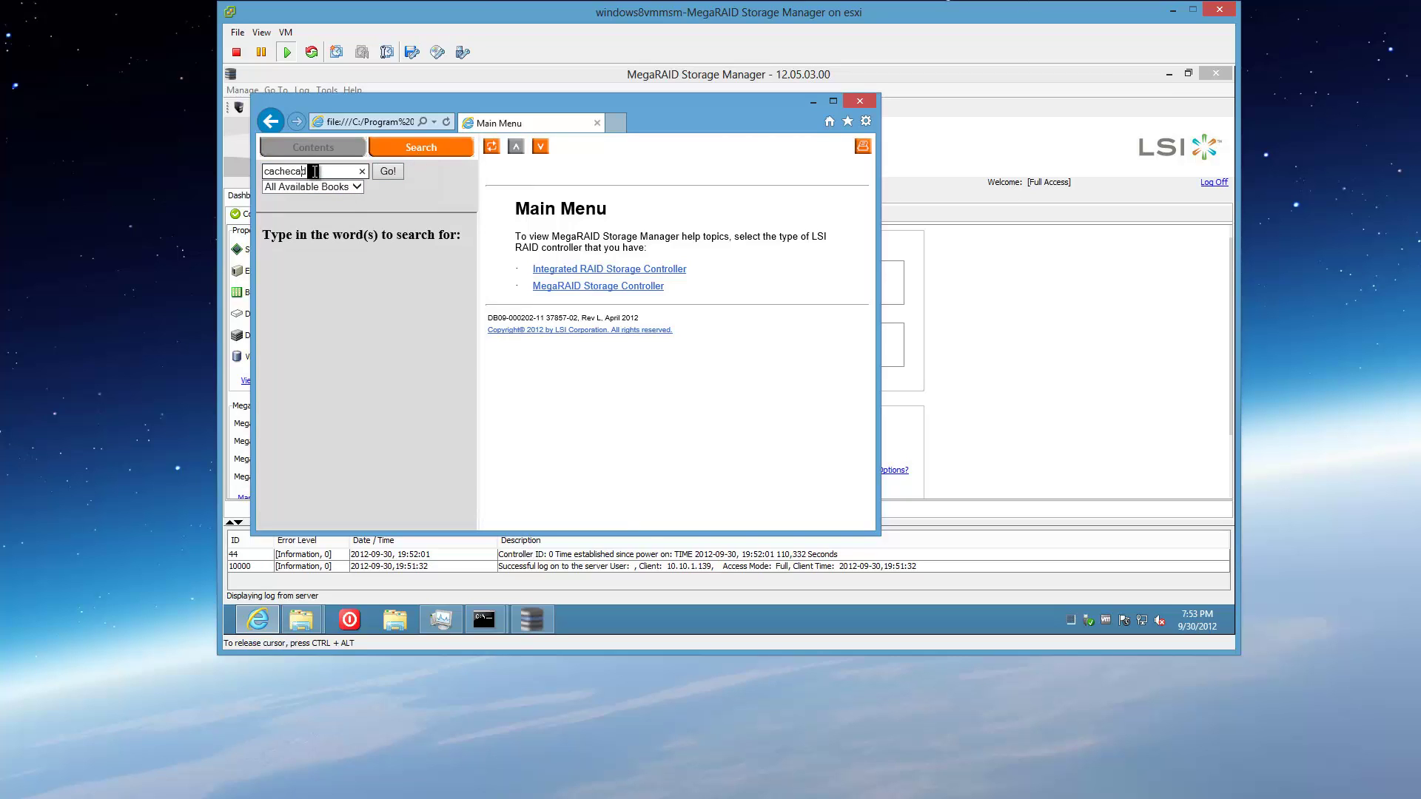
pyautogui.write('cachecade')
pyautogui.press('Return')
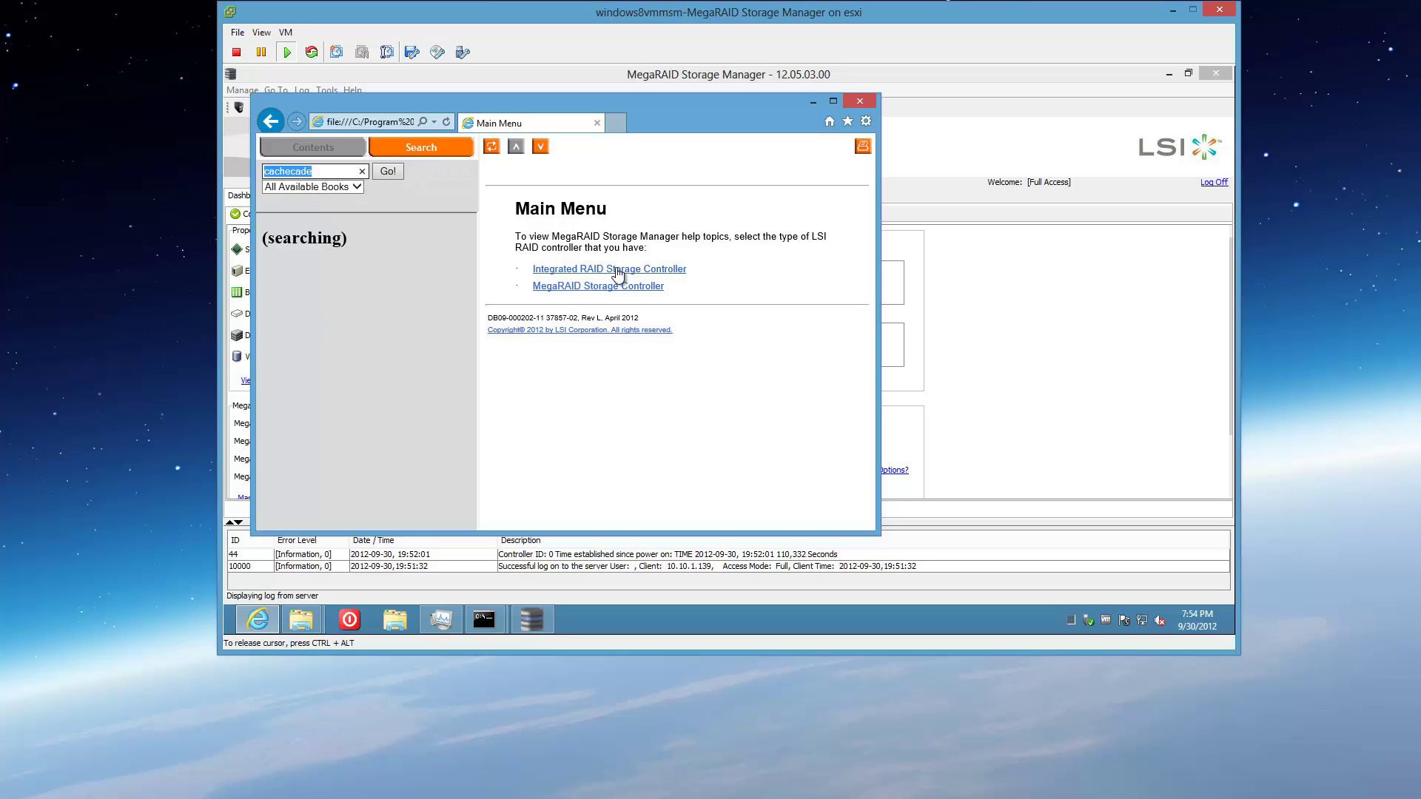
# Browse the CacheCade and SSD Disk Cache Policy help topics, then minimize help and the manager.
pyautogui.click(598, 289)
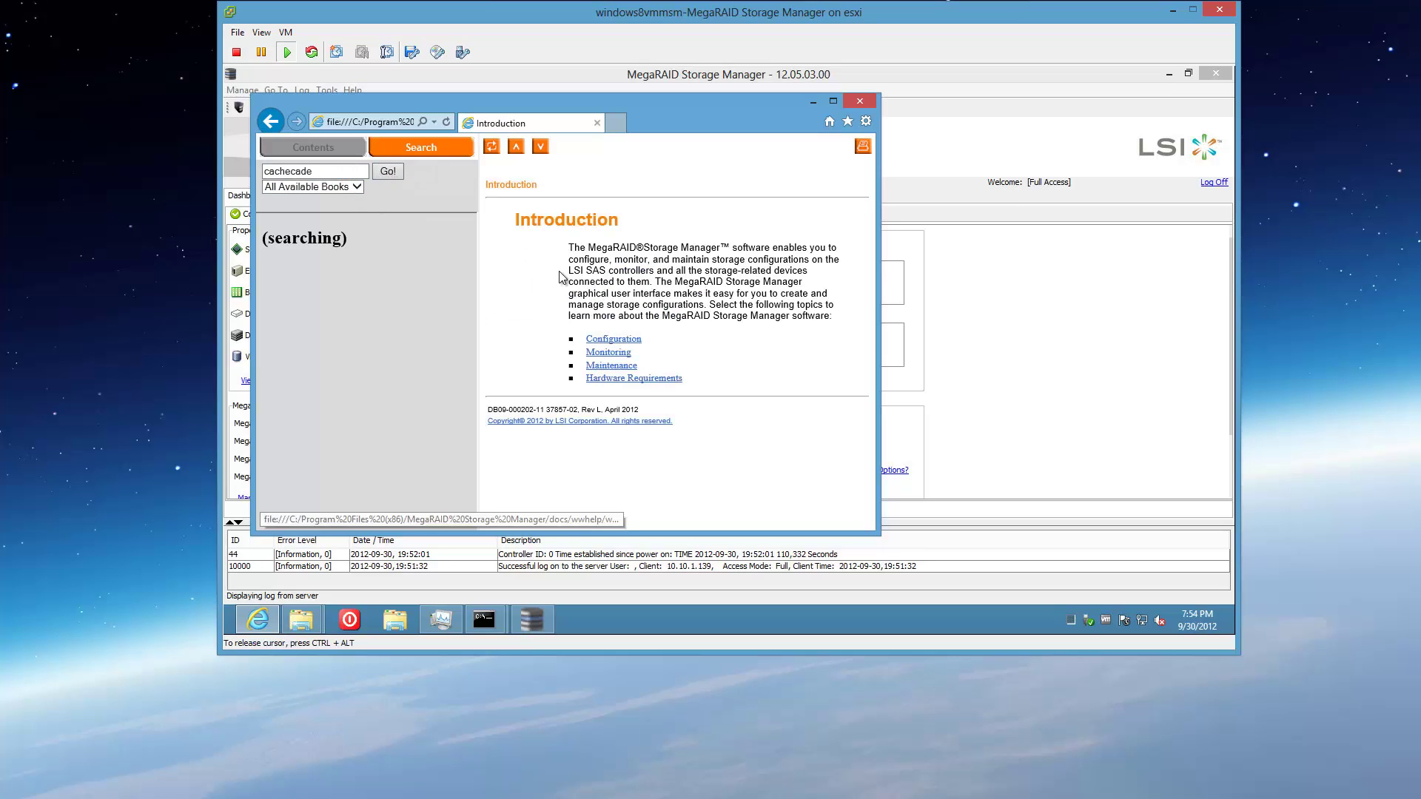
pyautogui.click(270, 121)
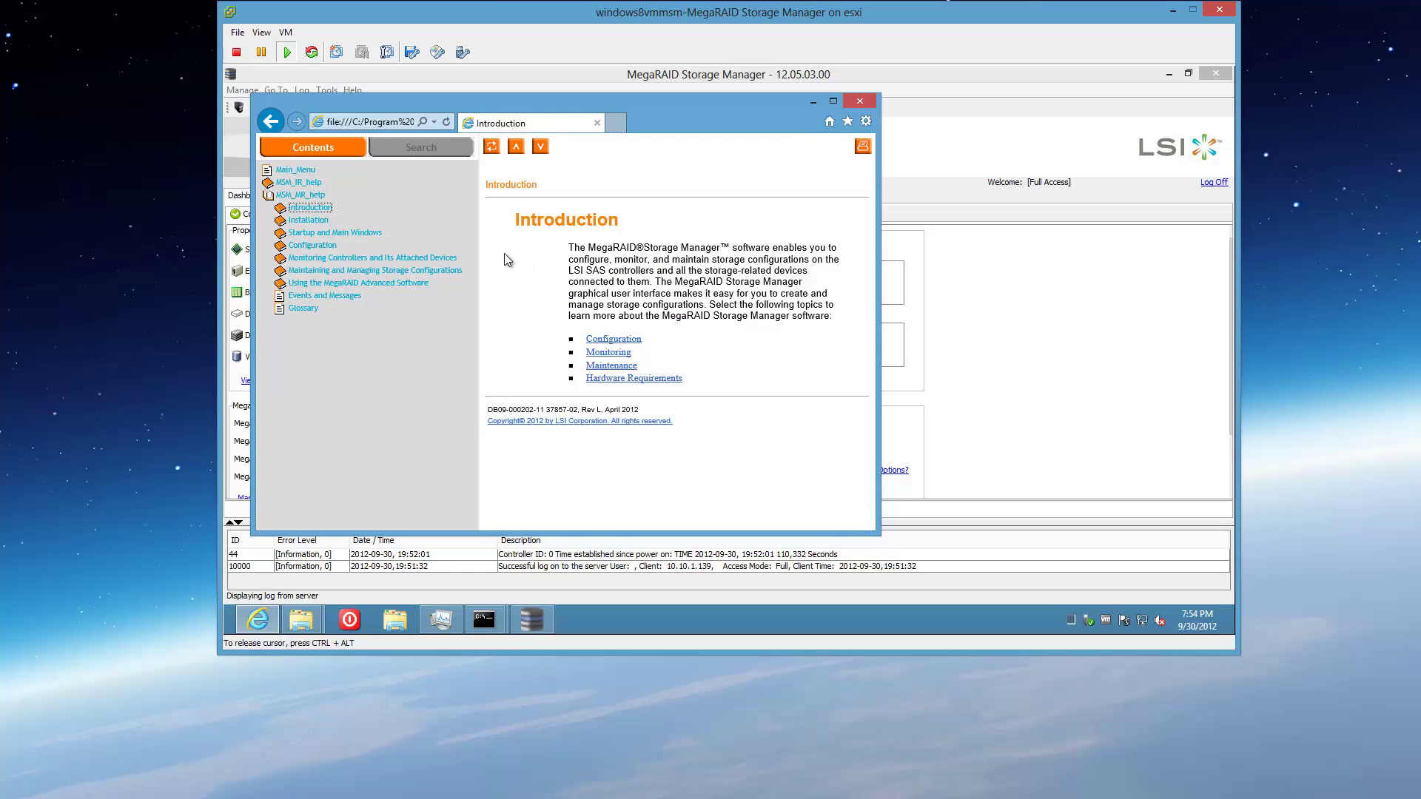
pyautogui.click(356, 283)
pyautogui.click(473, 443)
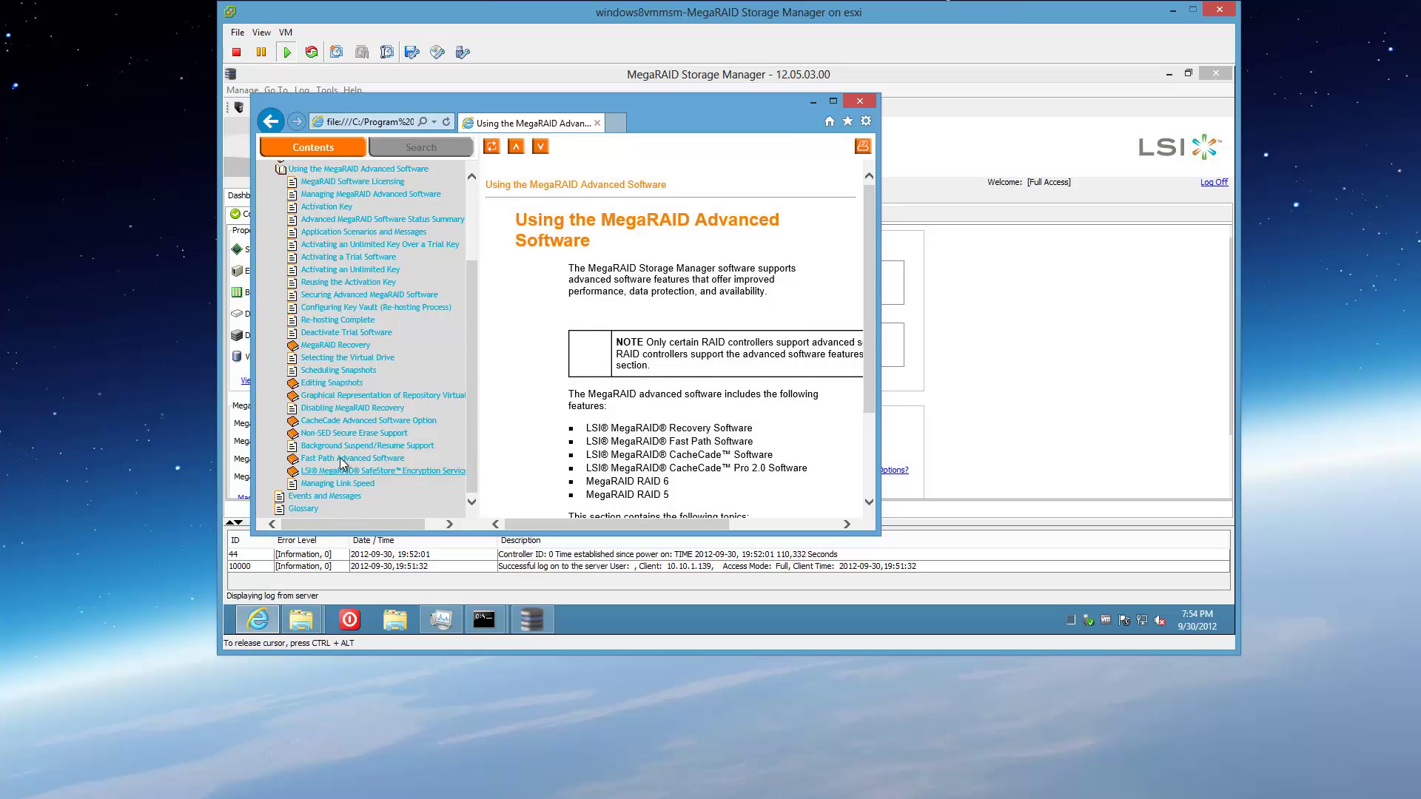
pyautogui.click(341, 423)
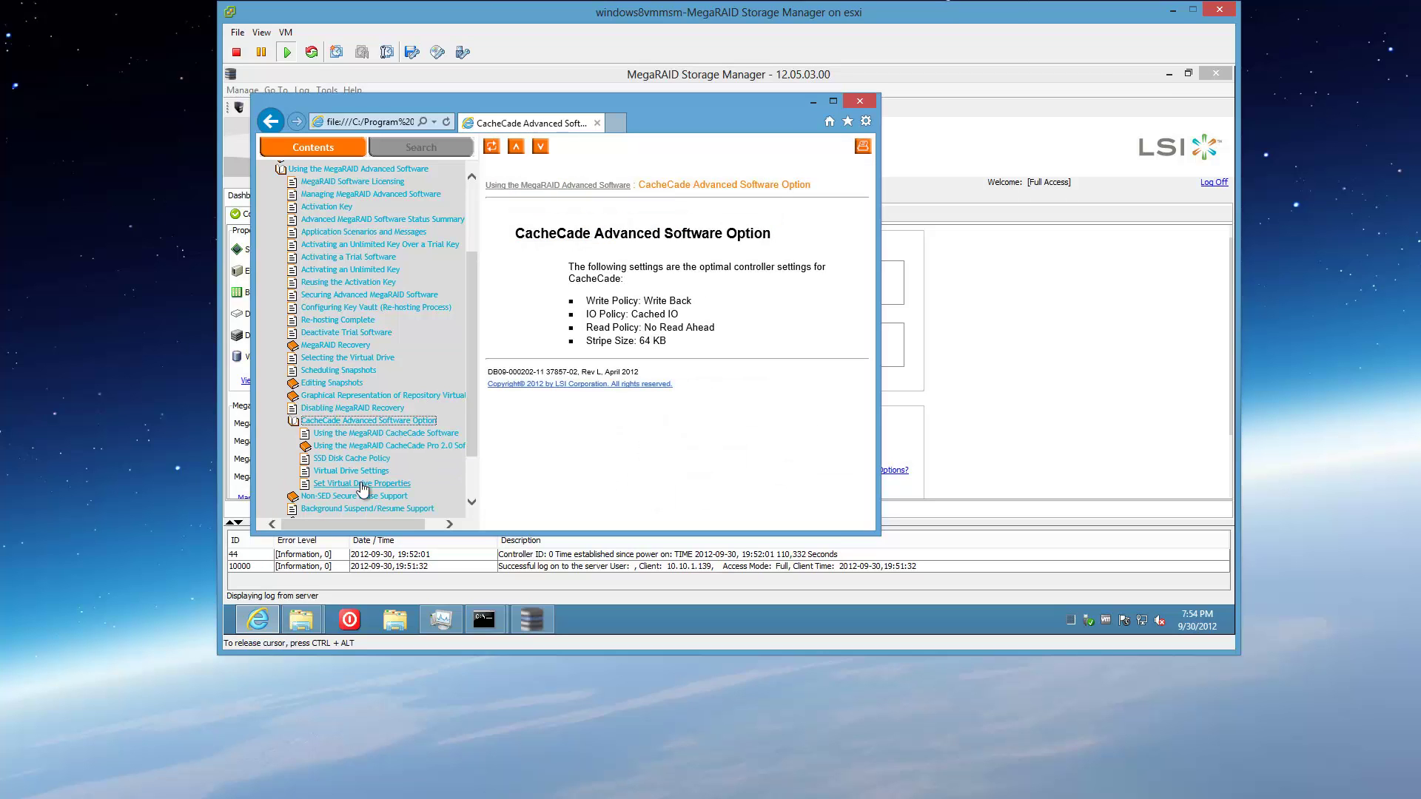
pyautogui.click(360, 460)
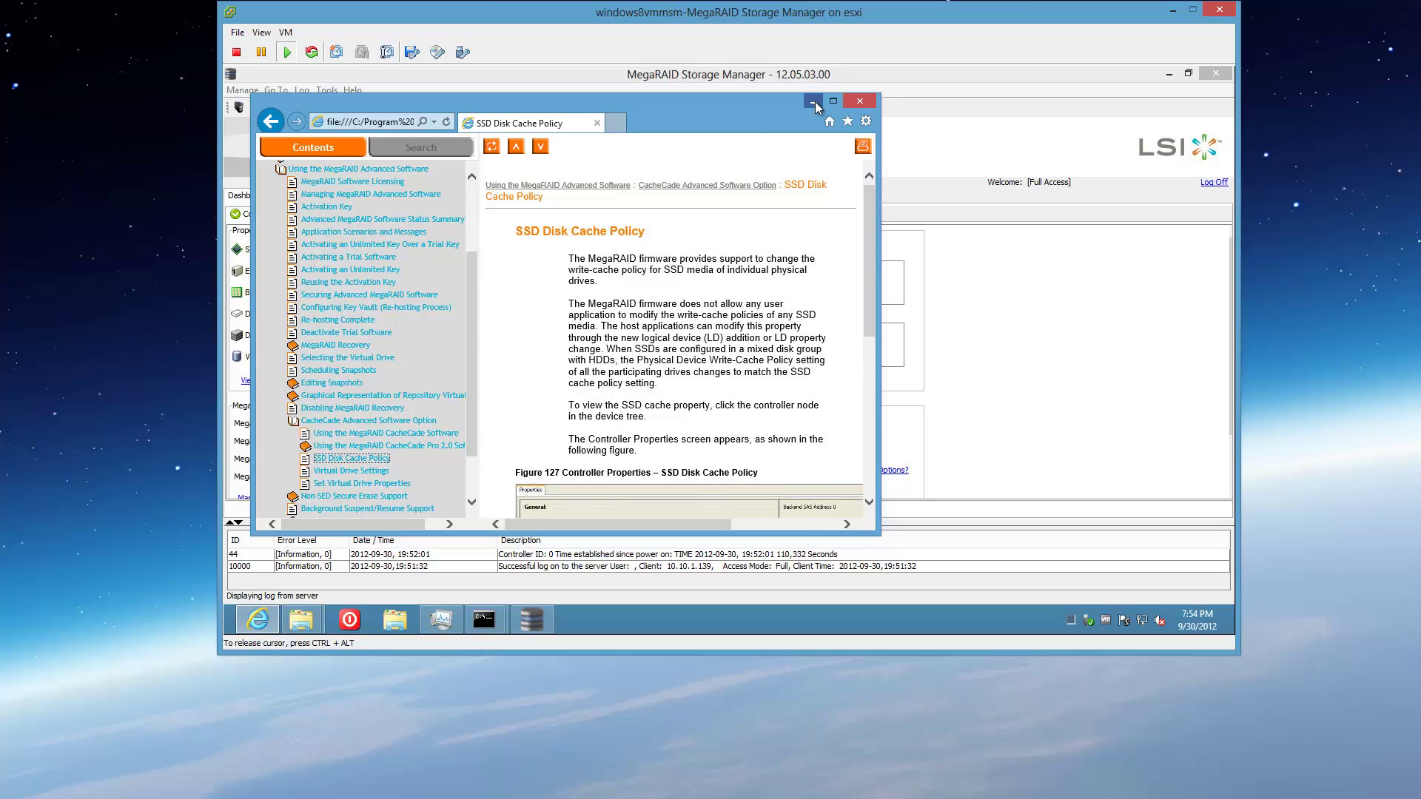
pyautogui.click(814, 101)
pyautogui.click(1169, 74)
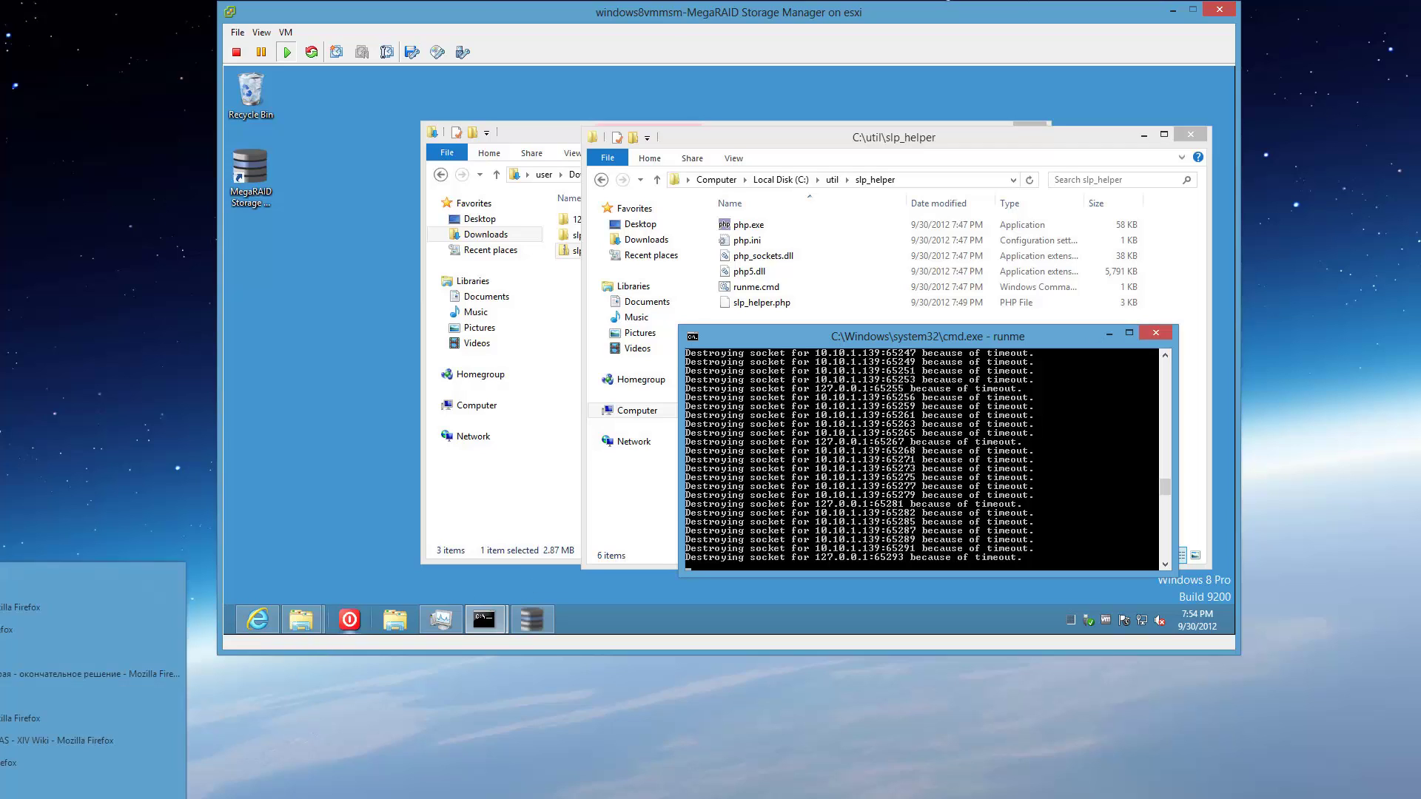
# Review steps 8–11 of the translated LSI ESXi blog post, then return to the VM console.
pyautogui.moveTo(318, 798)
pyautogui.click(386, 770)
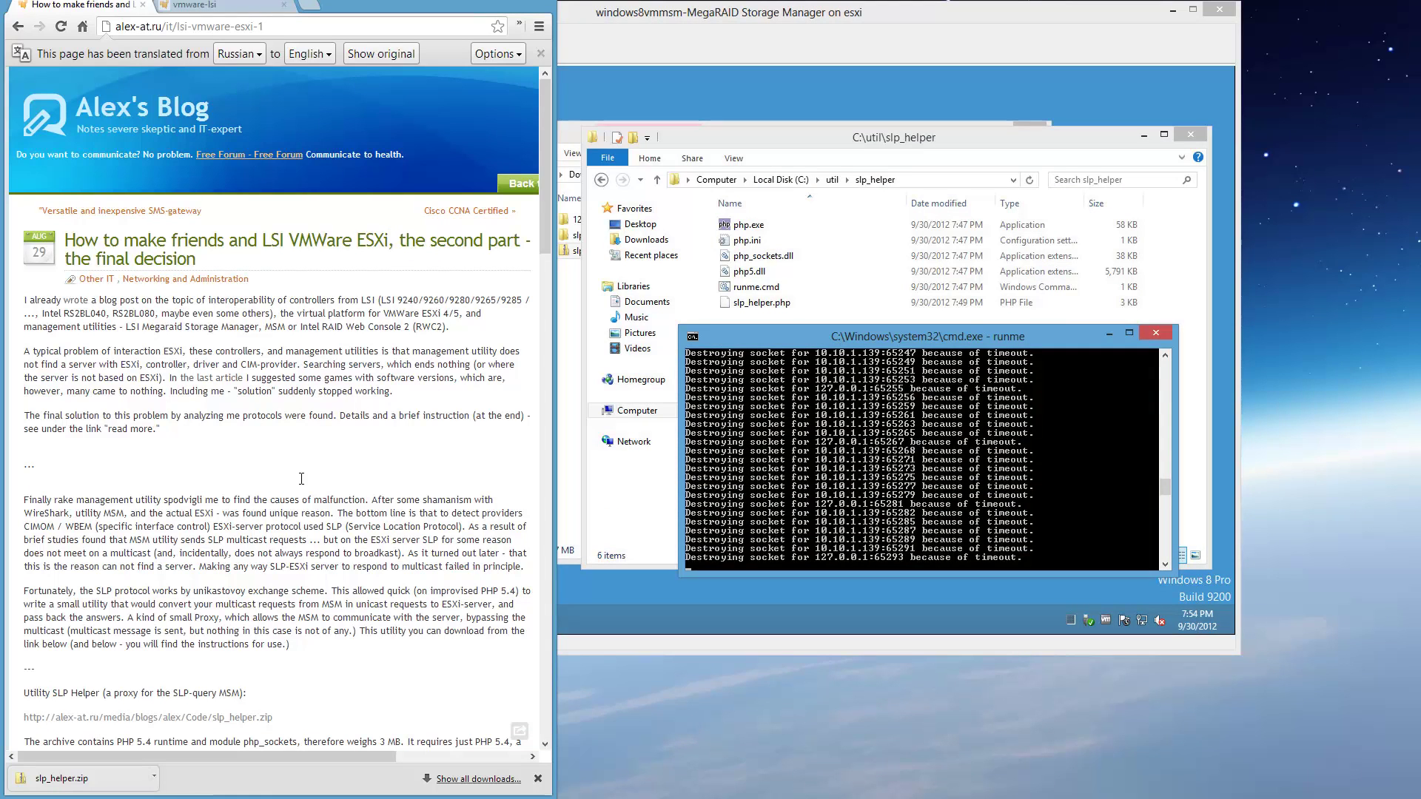
pyautogui.scroll(-20, 281, 456)
pyautogui.scroll(8, 280, 463)
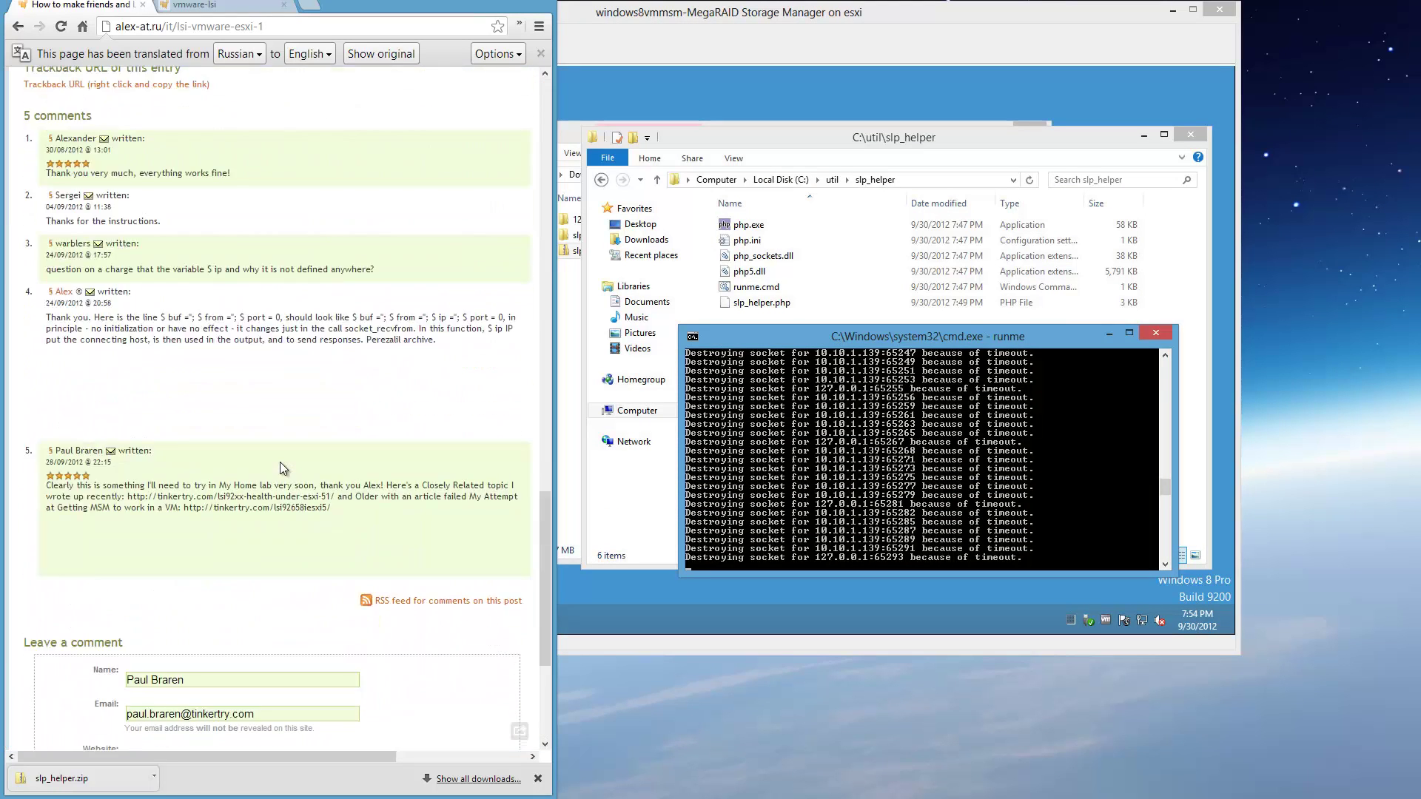
pyautogui.scroll(2, 280, 462)
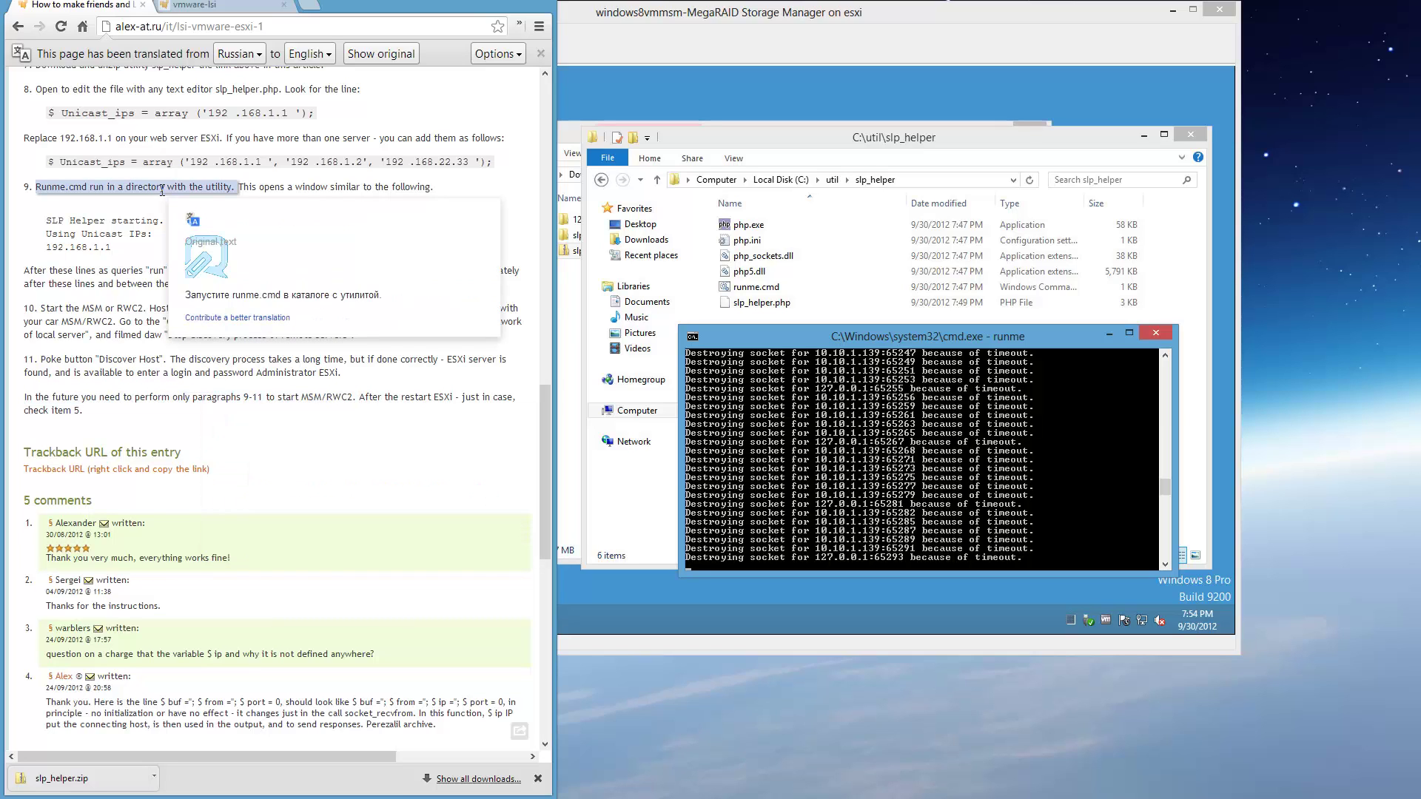
pyautogui.moveTo(86, 279)
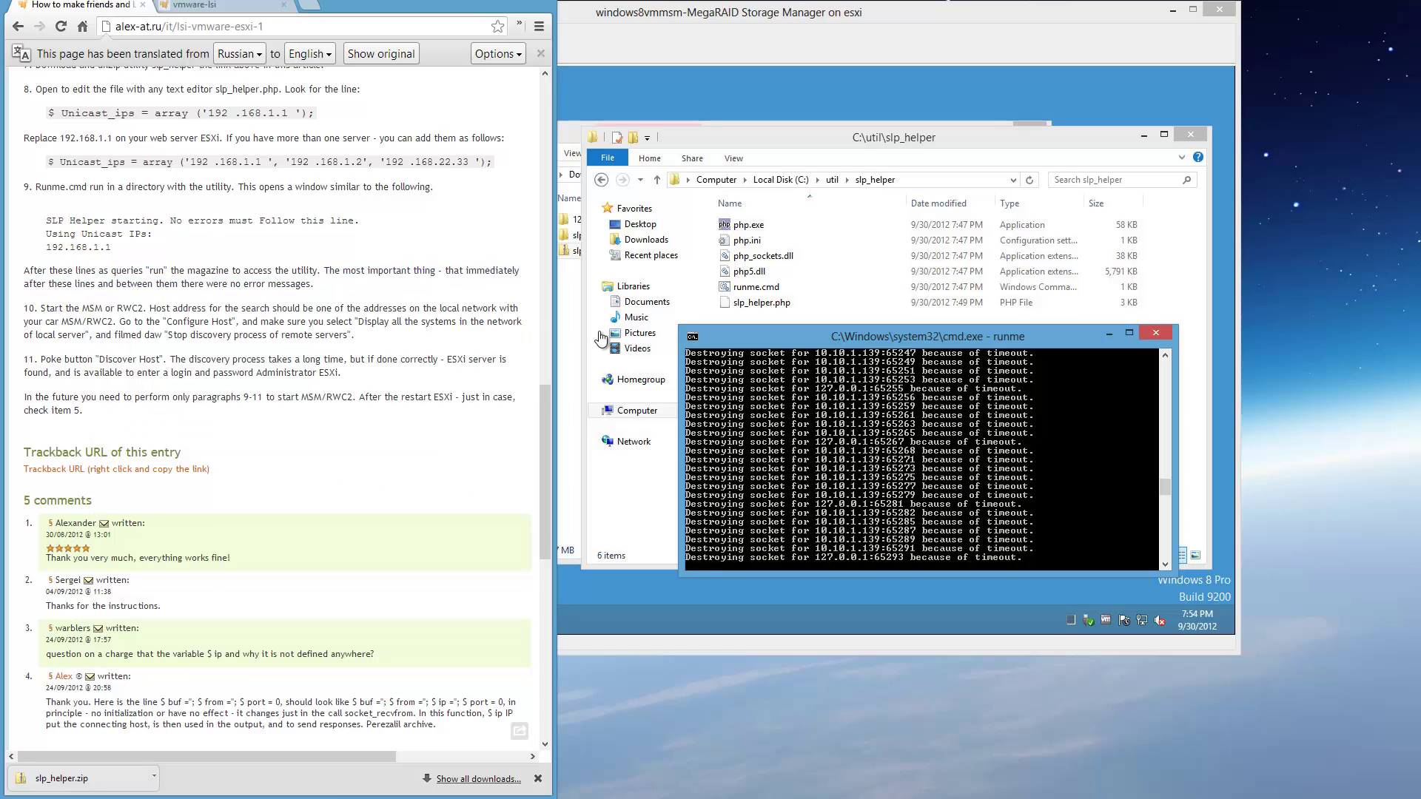
pyautogui.click(819, 440)
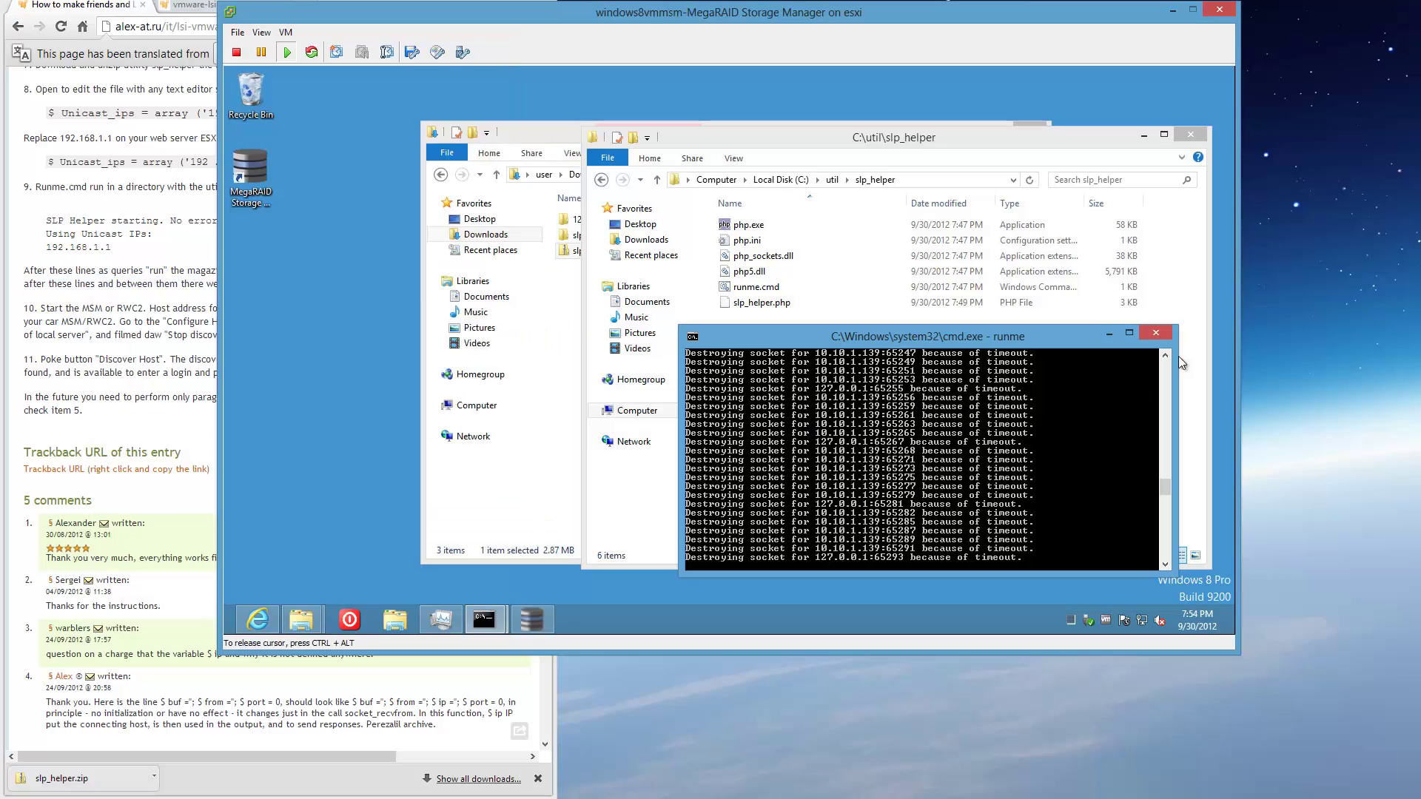
# Close MegaRAID Storage Manager, then stop and close the runme console.
pyautogui.click(530, 612)
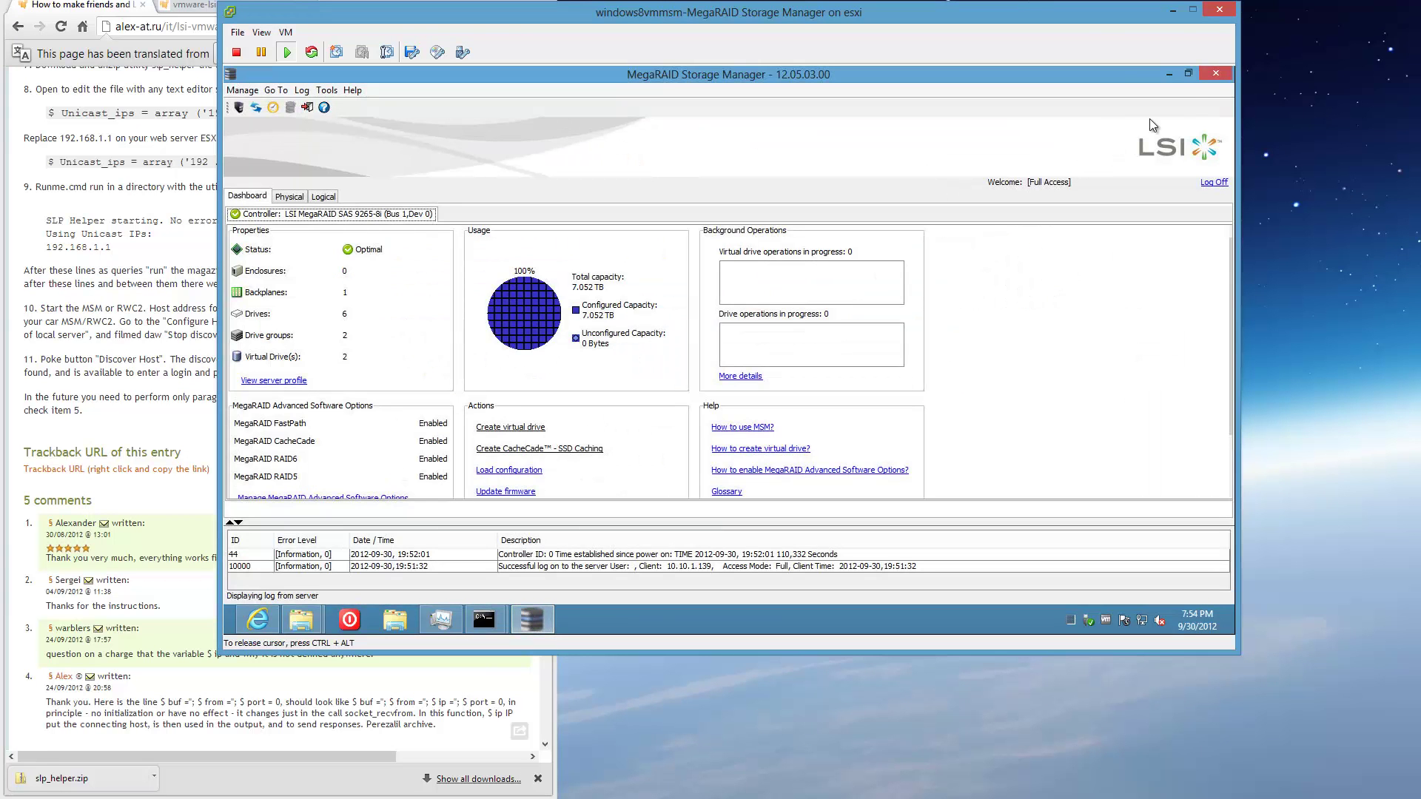
pyautogui.hotkey('alt', 'F4')
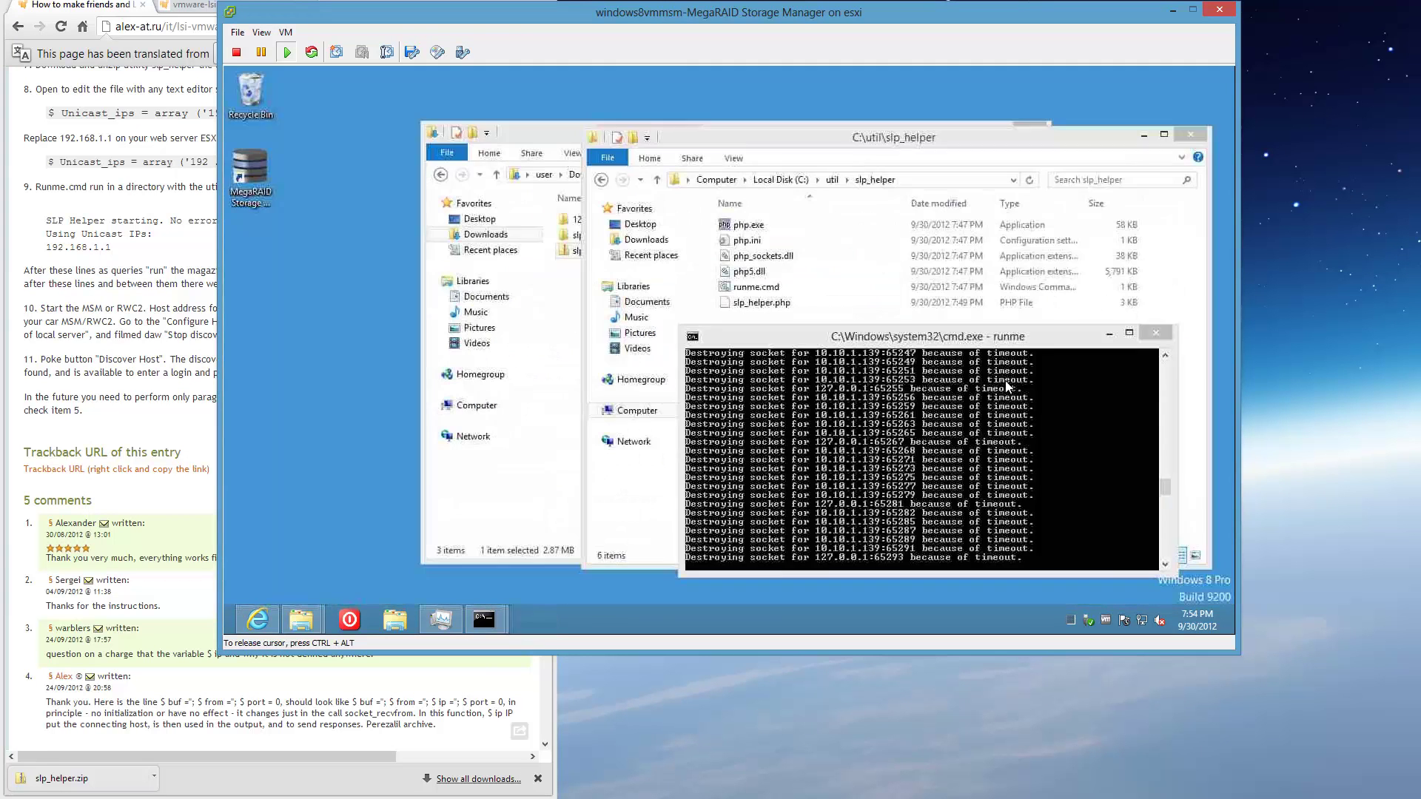
pyautogui.hotkey('ctrl', 'c')
pyautogui.click(1155, 335)
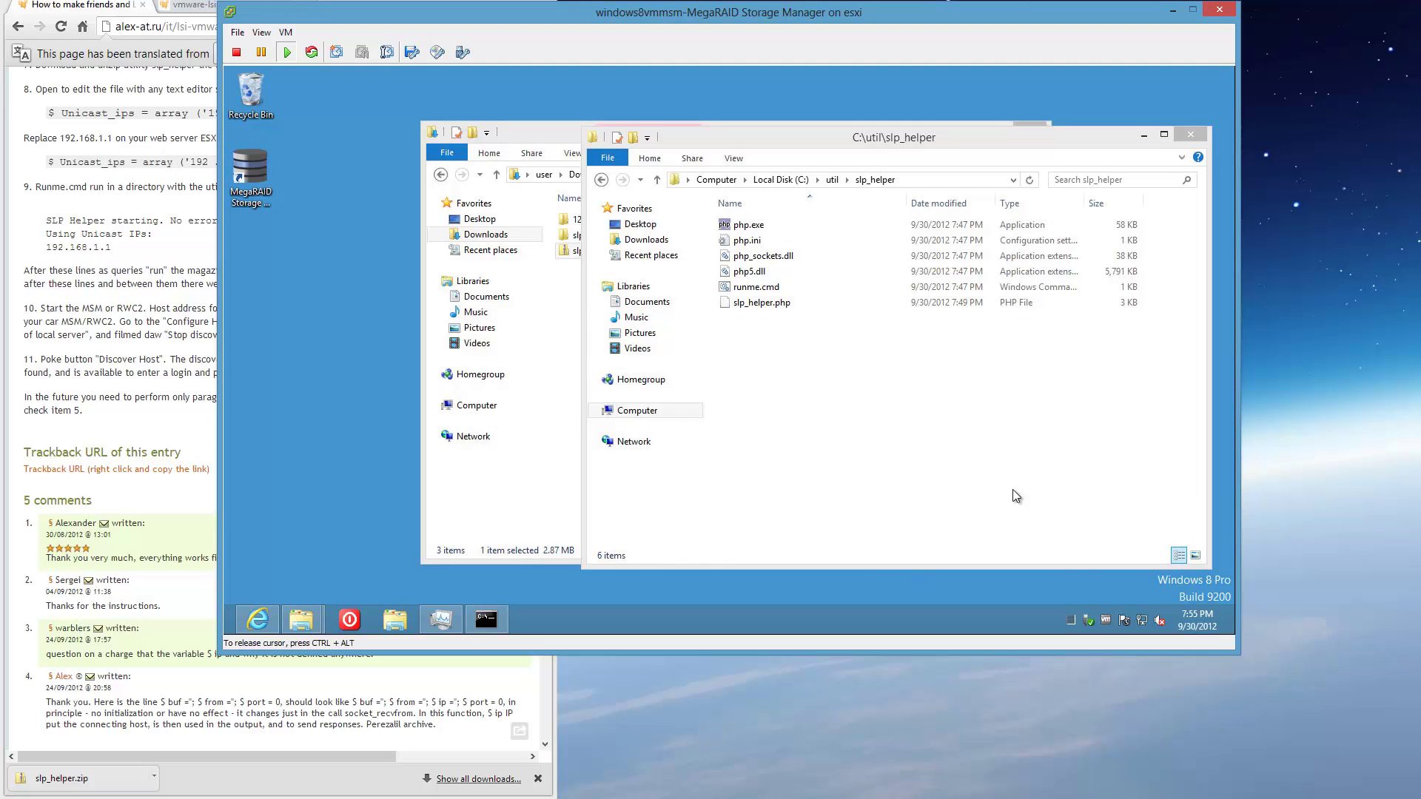
# Relaunch MegaRAID Storage Manager, close its Host View, and release the cursor from the VM.
pyautogui.doubleClick(256, 194)
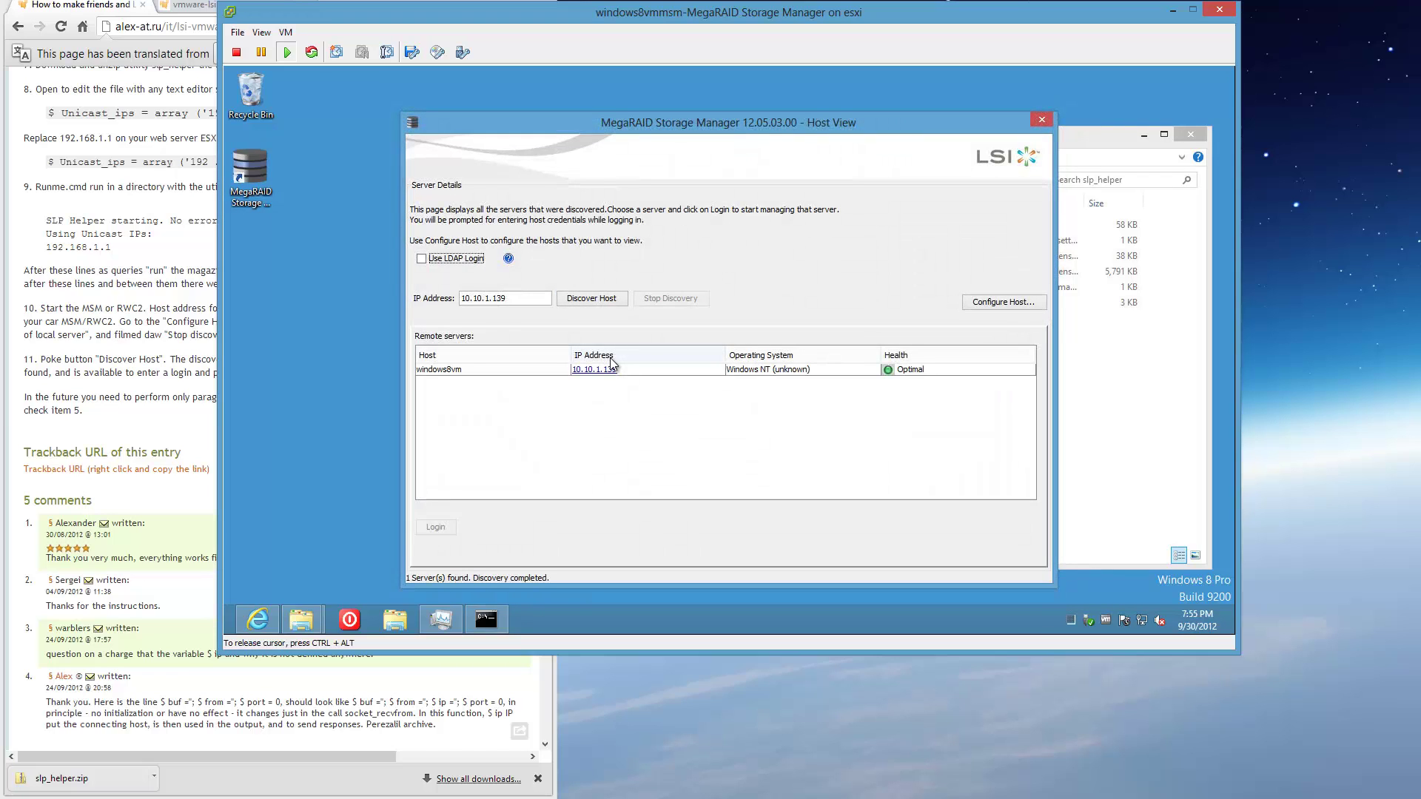
pyautogui.click(1040, 121)
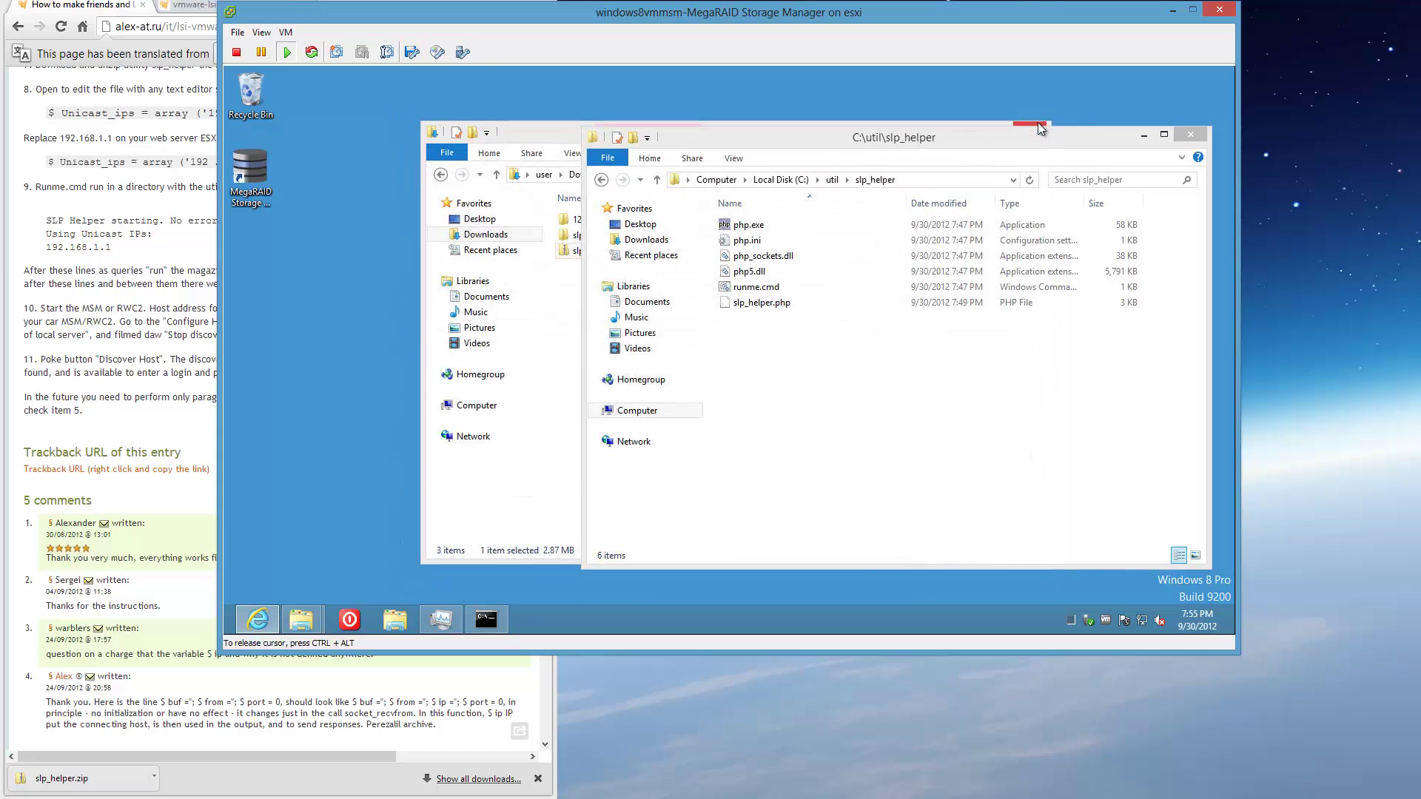
pyautogui.hotkey('ctrl', 'alt')
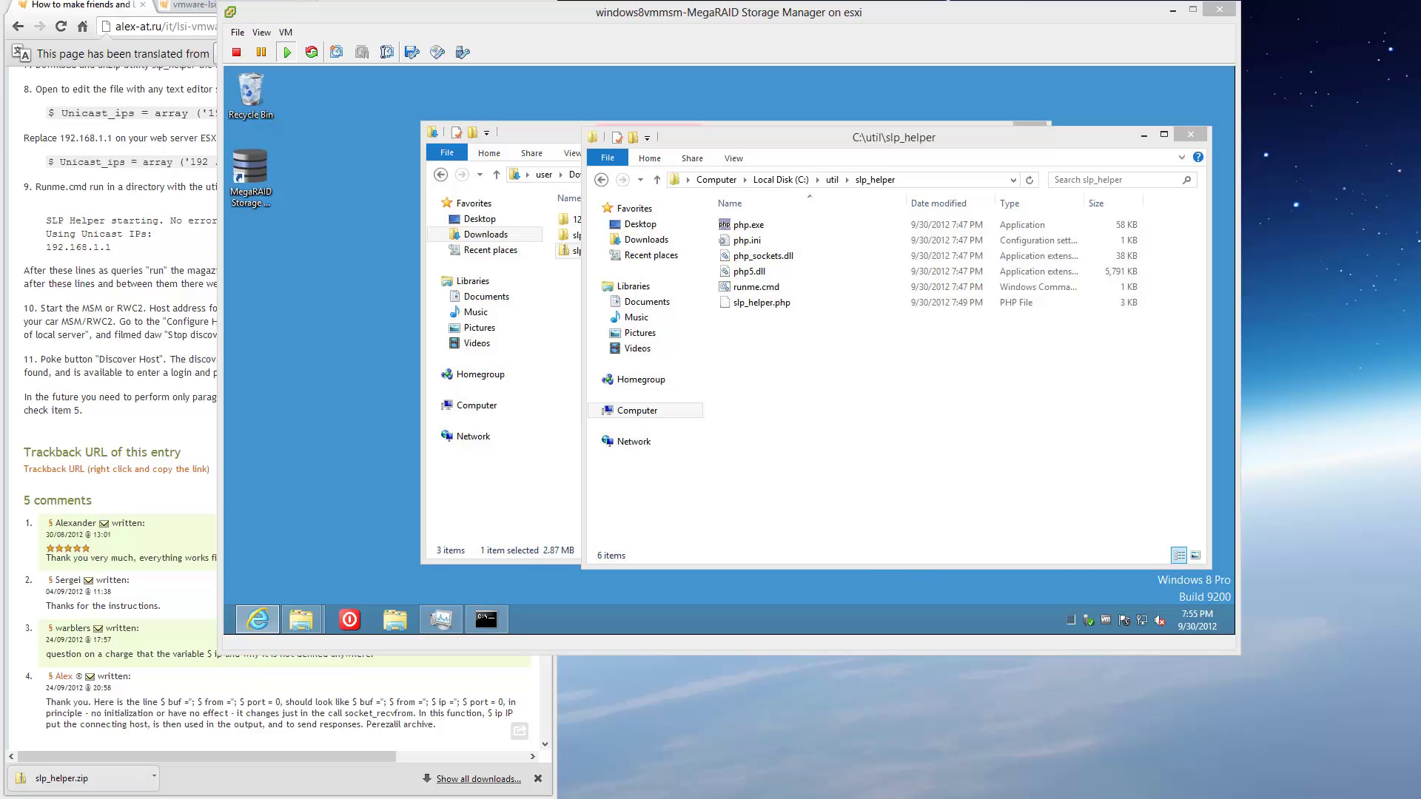
pyautogui.hotkey('alt', 'Tab')
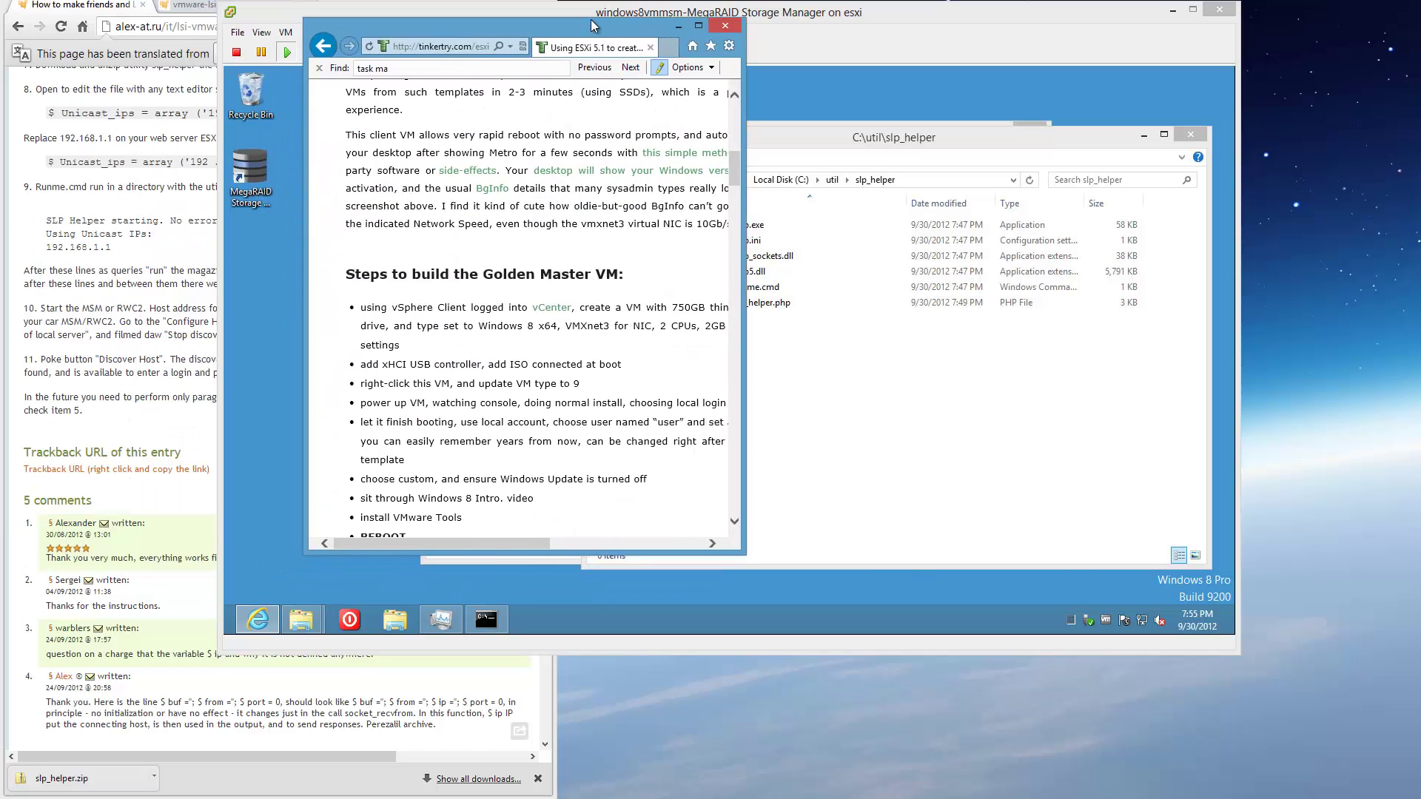
pyautogui.scroll(10, 668, 261)
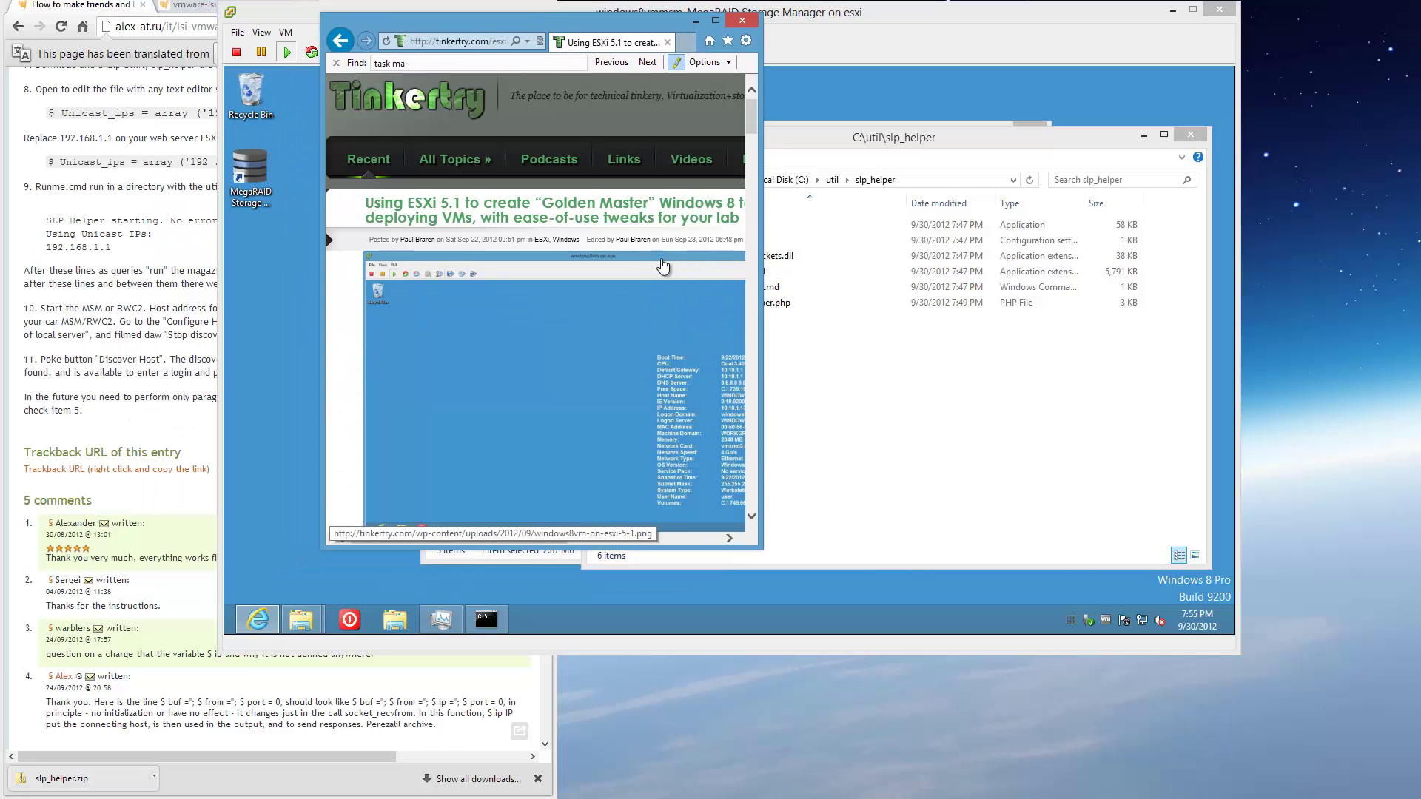
pyautogui.moveTo(763, 246); pyautogui.dragTo(1166, 255)
pyautogui.moveTo(1157, 110); pyautogui.dragTo(1160, 206)
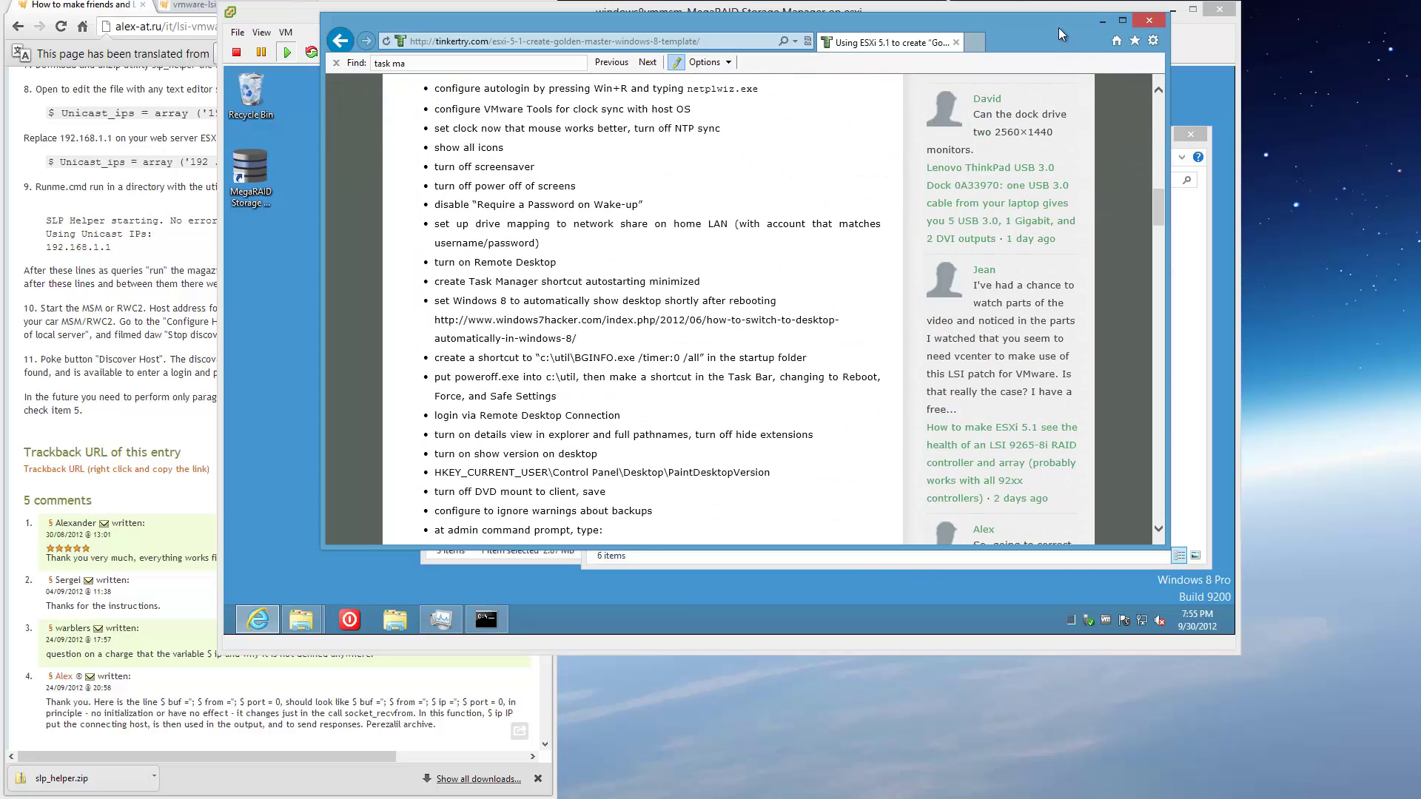
pyautogui.scroll(-2, 752, 242)
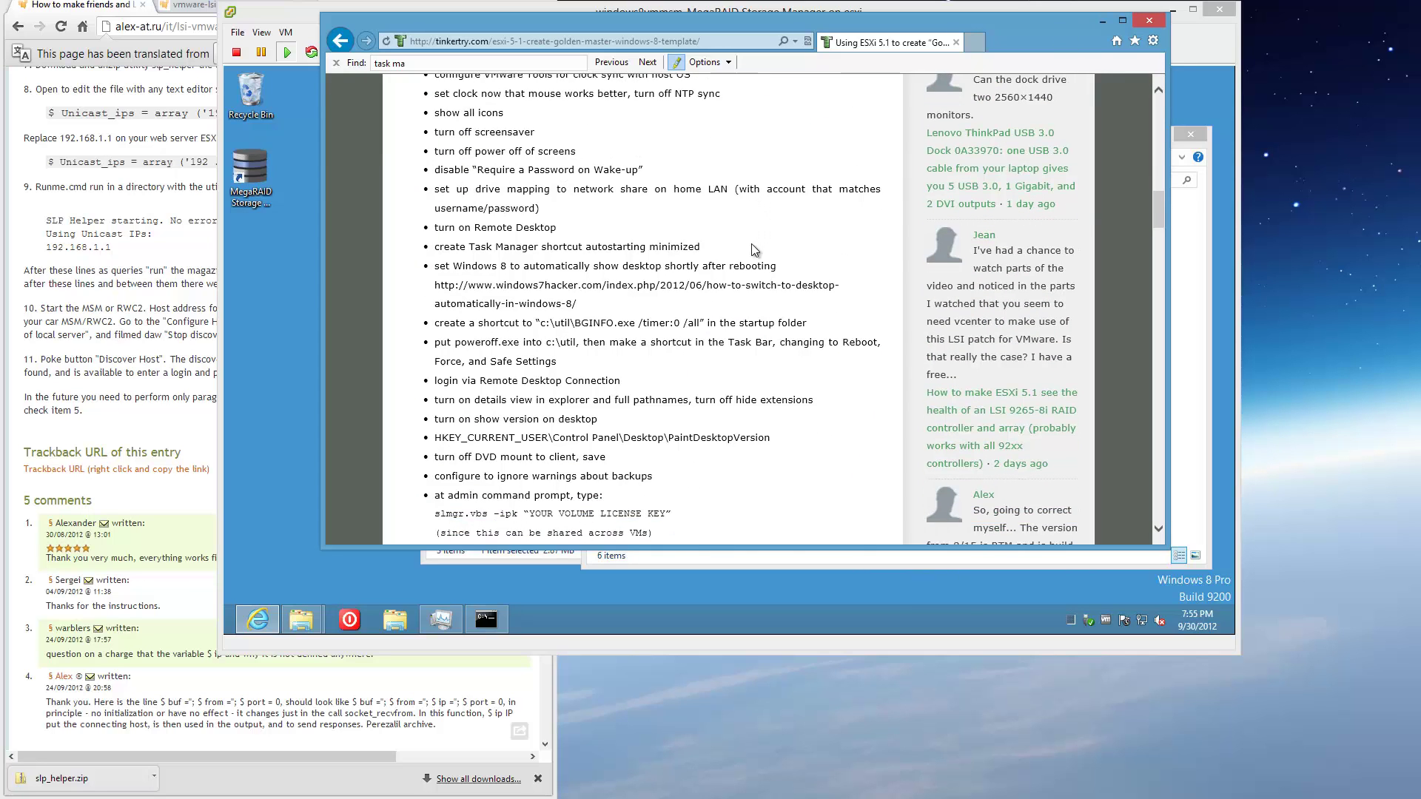
pyautogui.scroll(-3, 754, 249)
pyautogui.scroll(5, 752, 242)
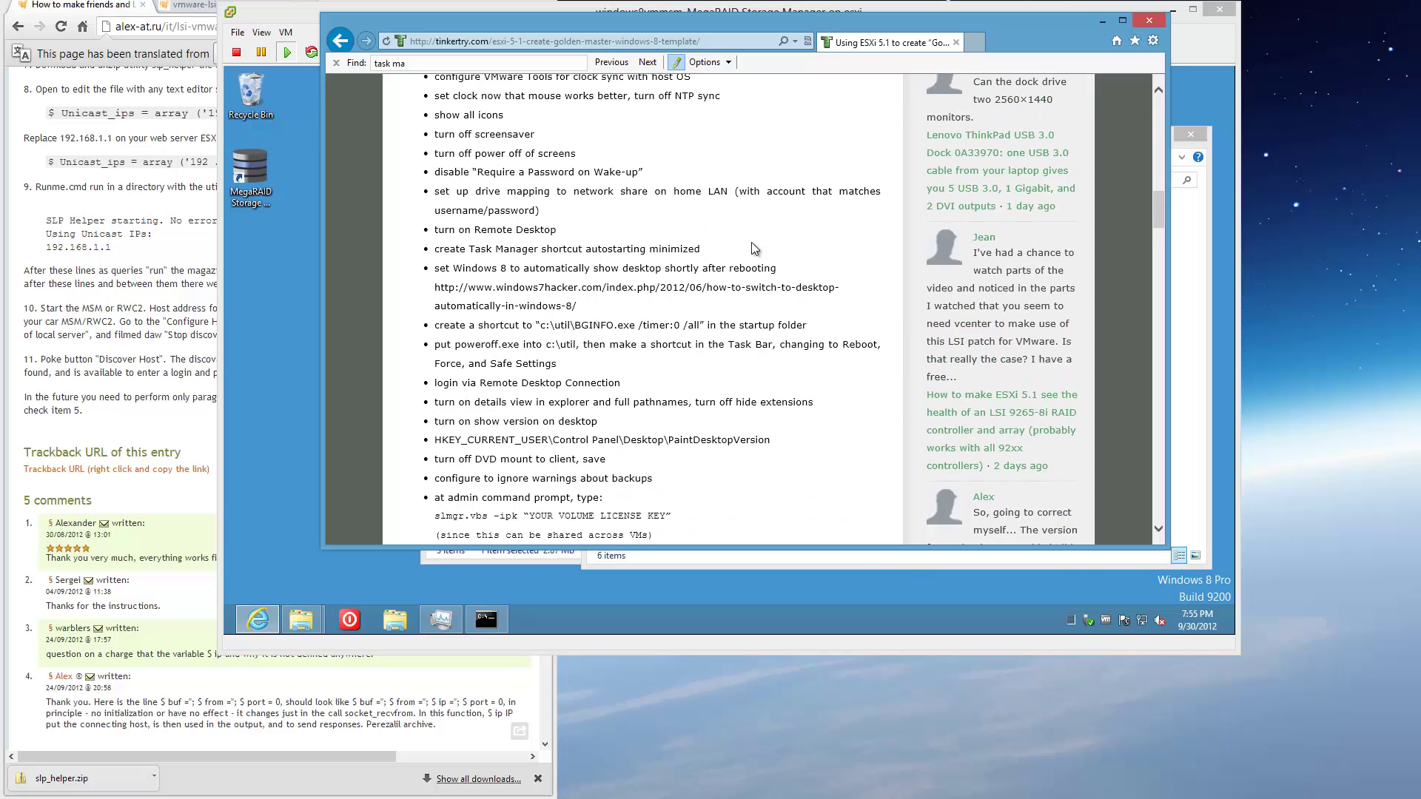
pyautogui.scroll(5, 752, 242)
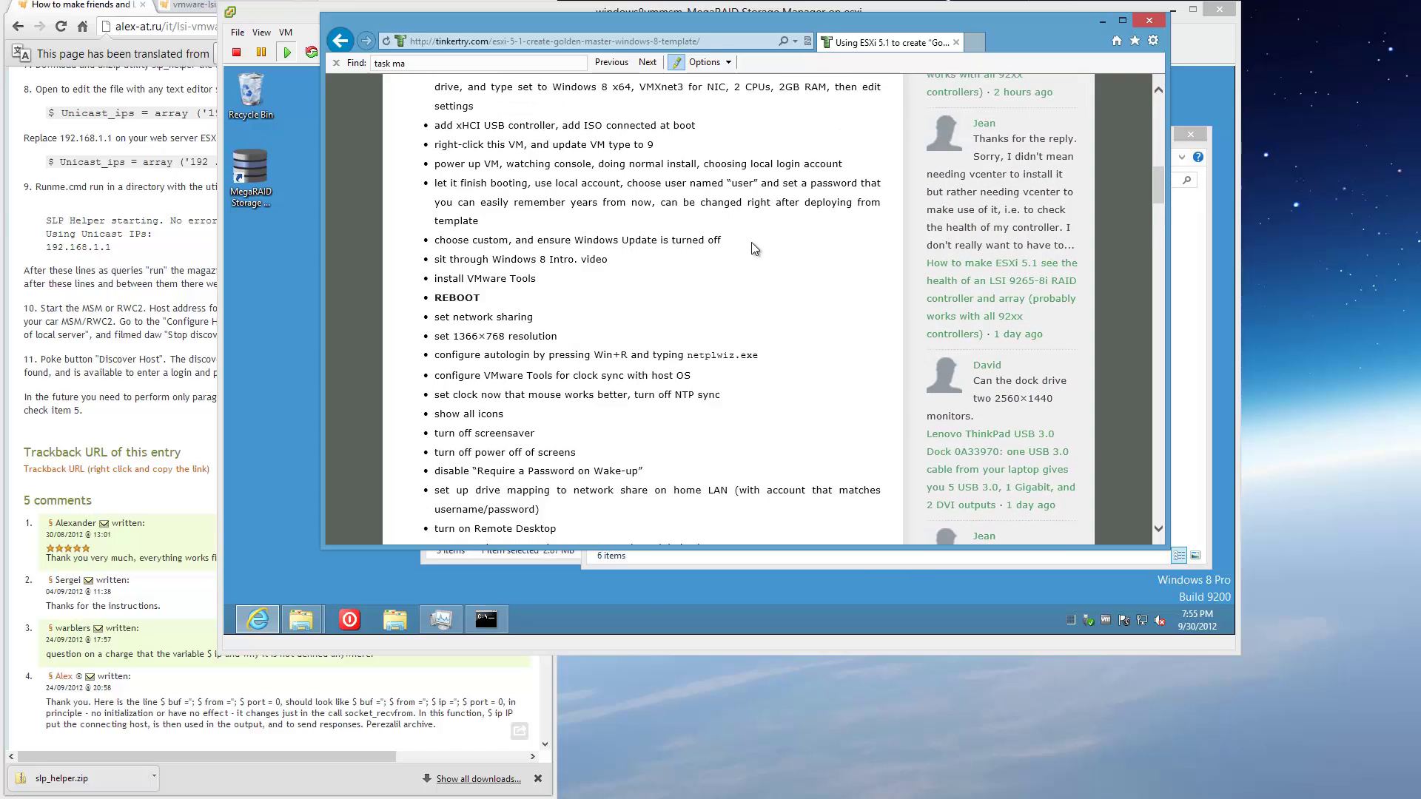
pyautogui.scroll(2, 752, 242)
pyautogui.click(1101, 20)
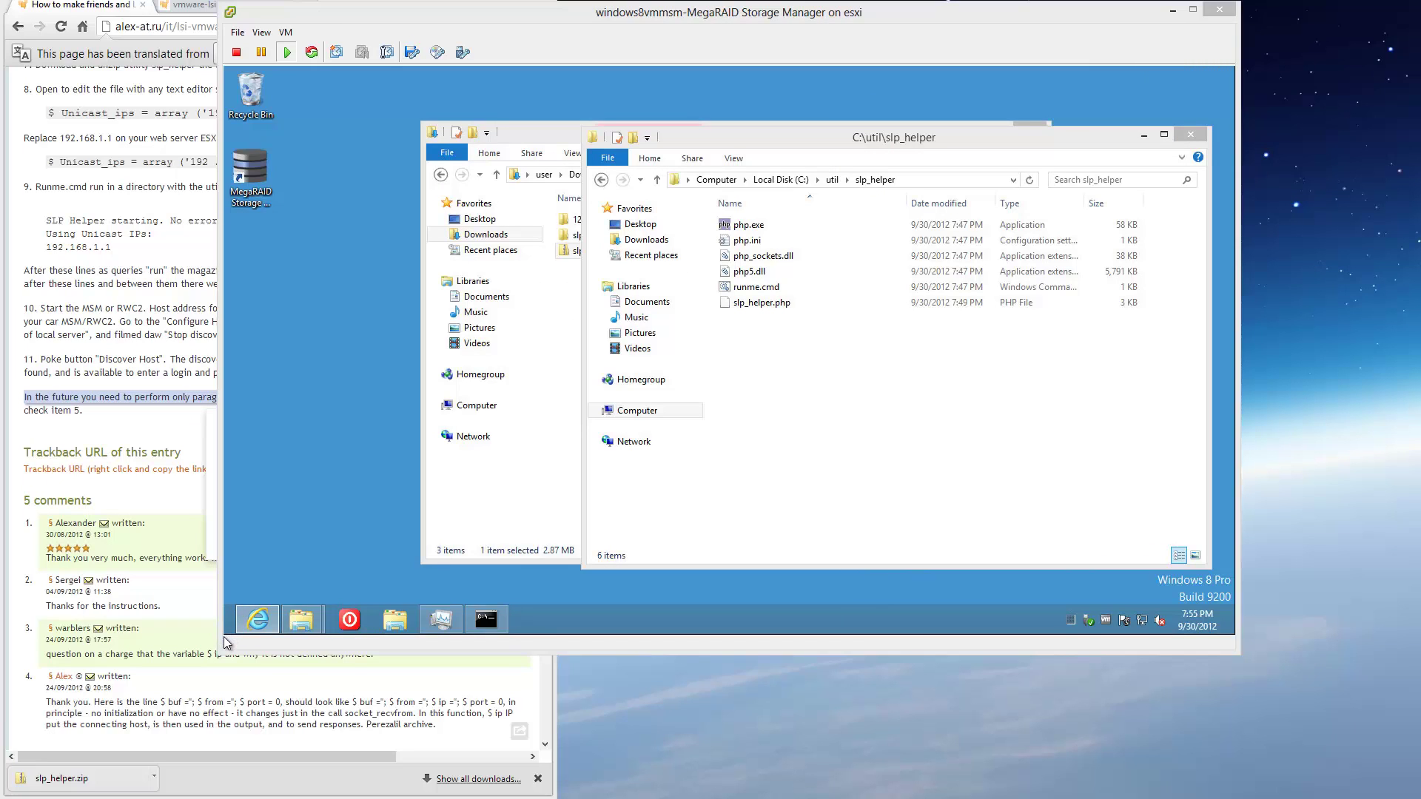
# Open the all-users Startup folder in the VM via Run 'Shell:Common Startup'.
pyautogui.click(228, 635)
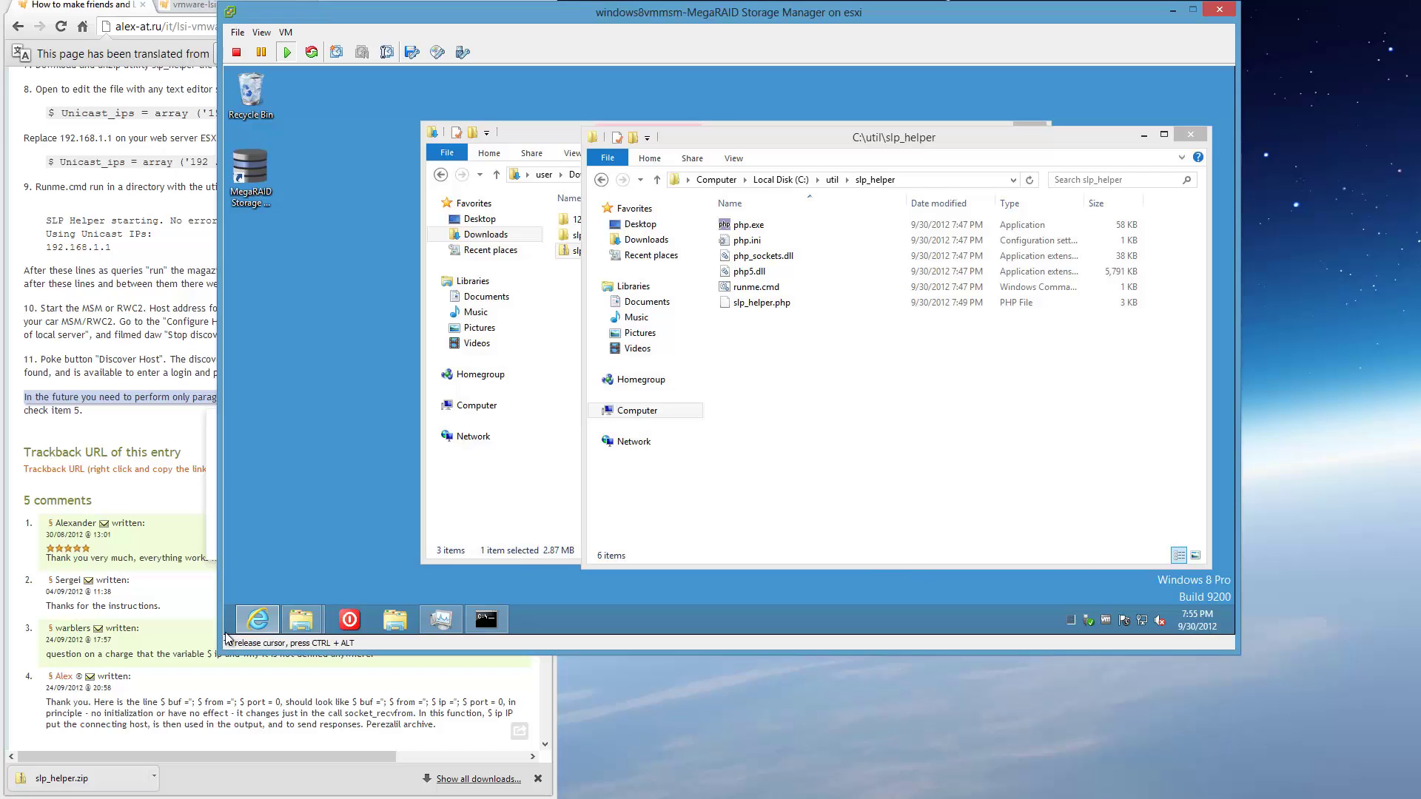
pyautogui.rightClick(228, 636)
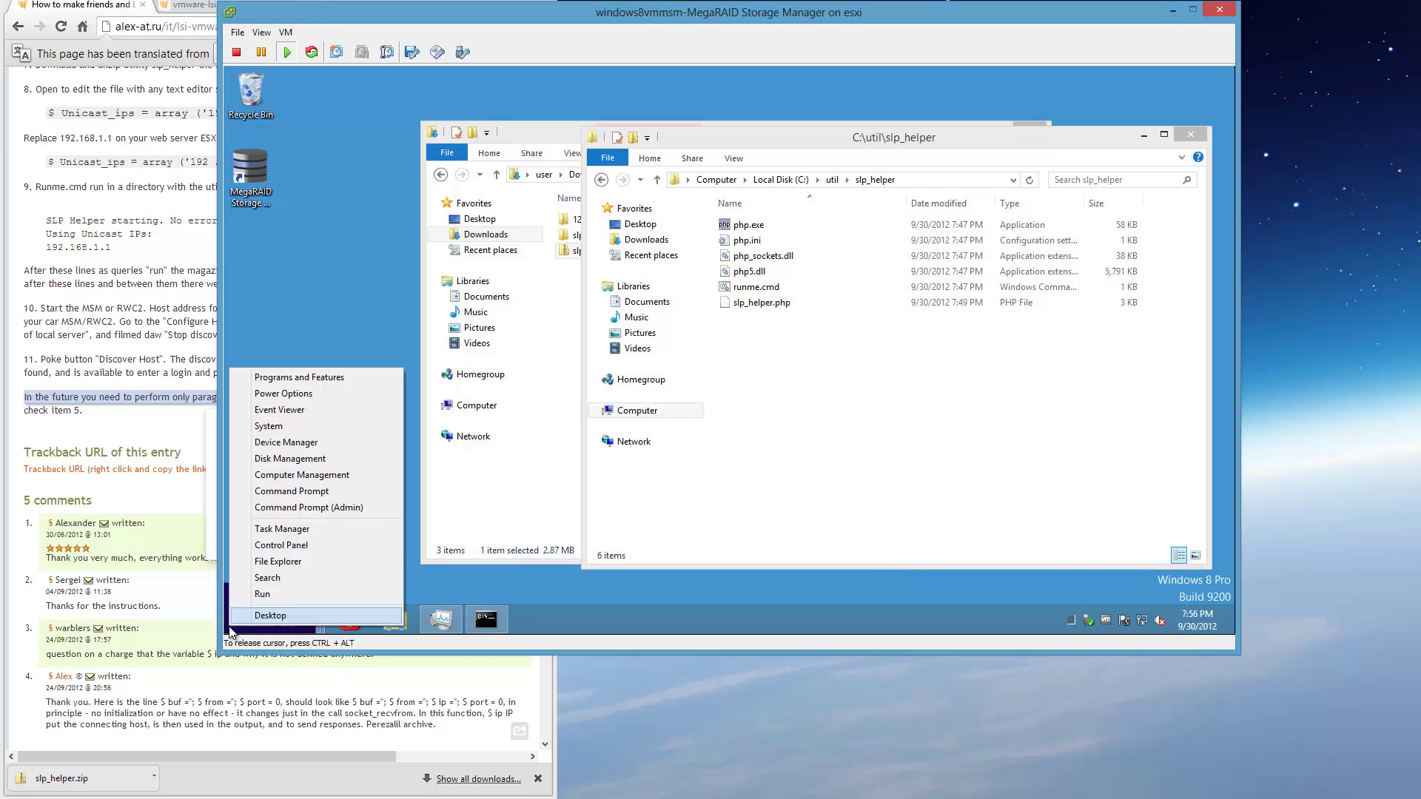
pyautogui.click(267, 595)
pyautogui.click(510, 527)
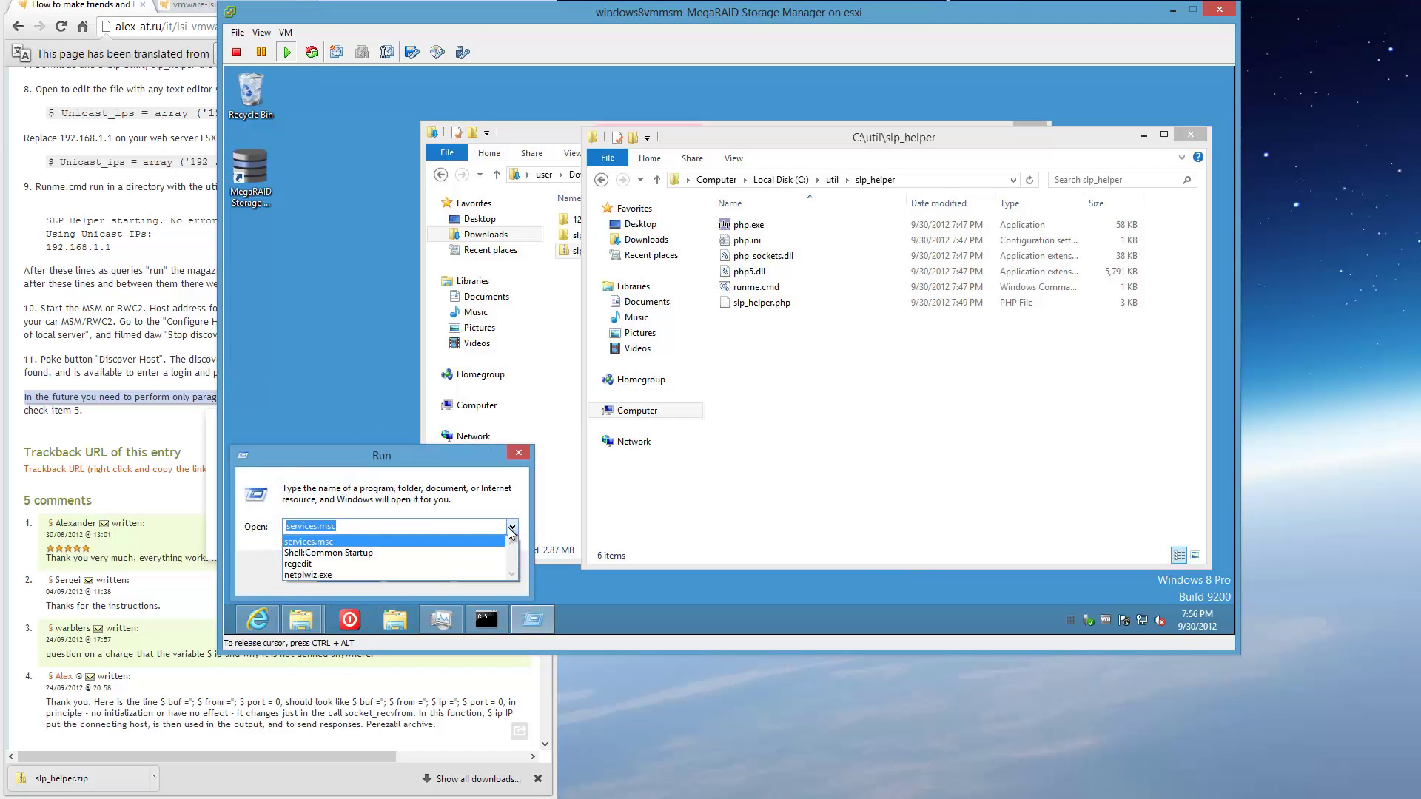
pyautogui.click(459, 552)
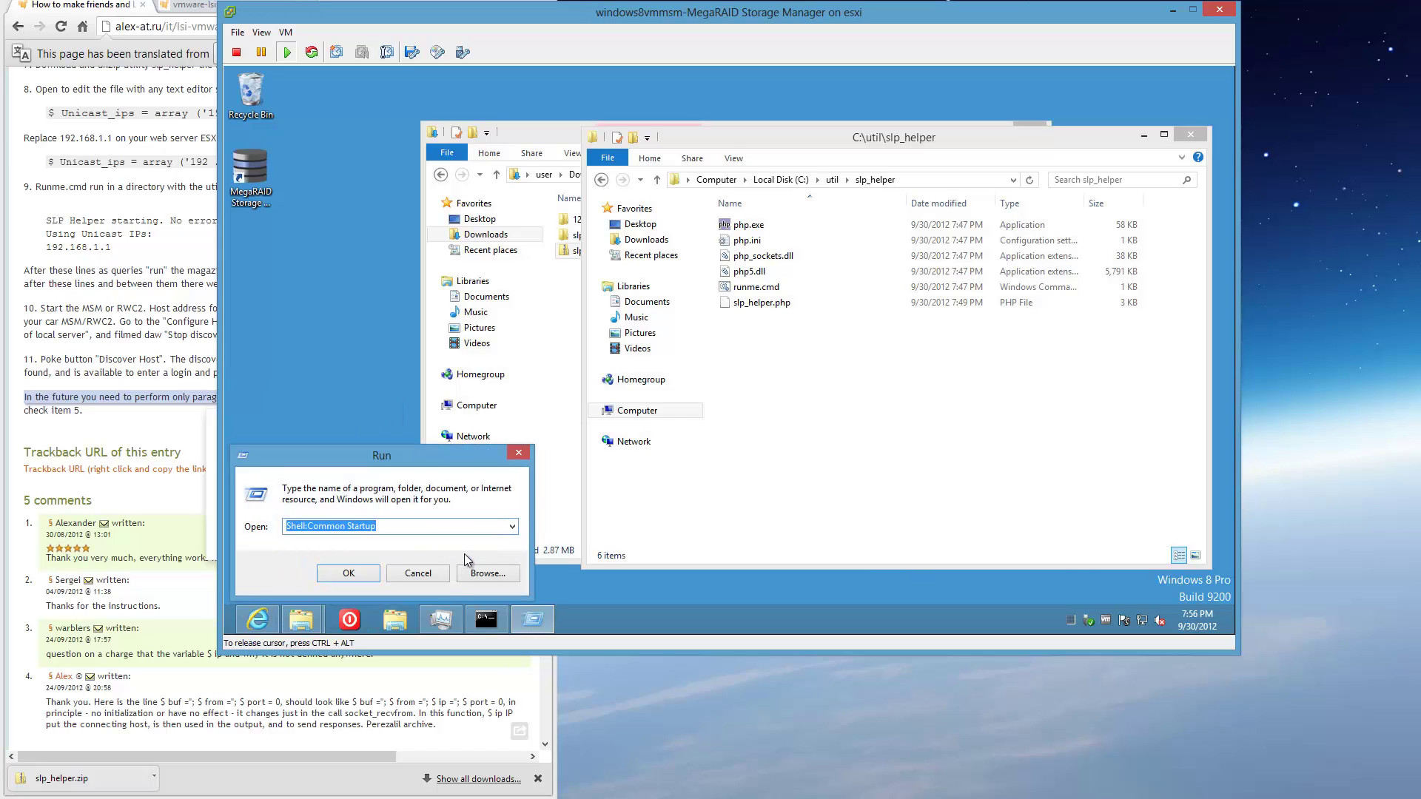
pyautogui.click(364, 573)
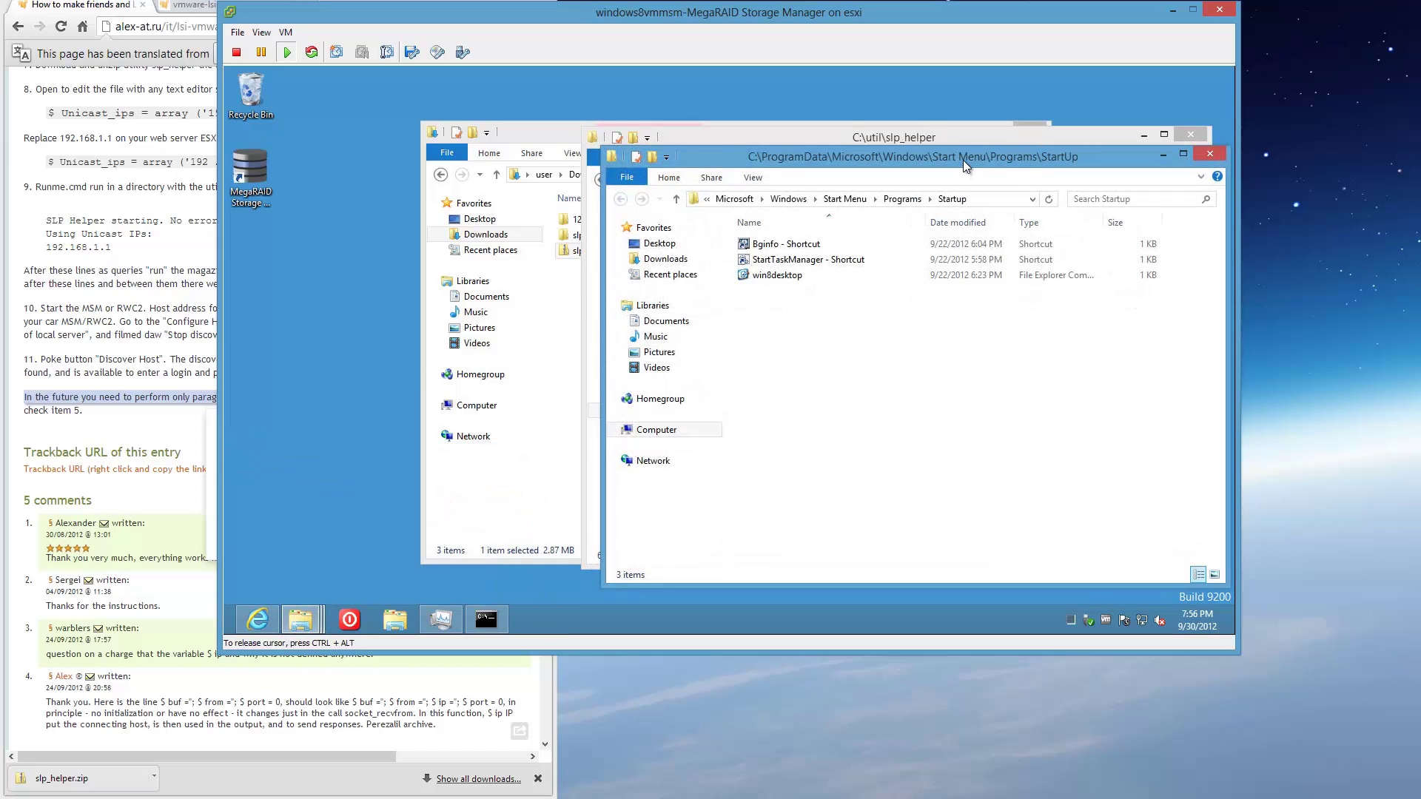
# Copy runme.cmd from C:\util\slp_helper into the StartUp folder, granting administrator permission.
pyautogui.moveTo(962, 159); pyautogui.dragTo(965, 370)
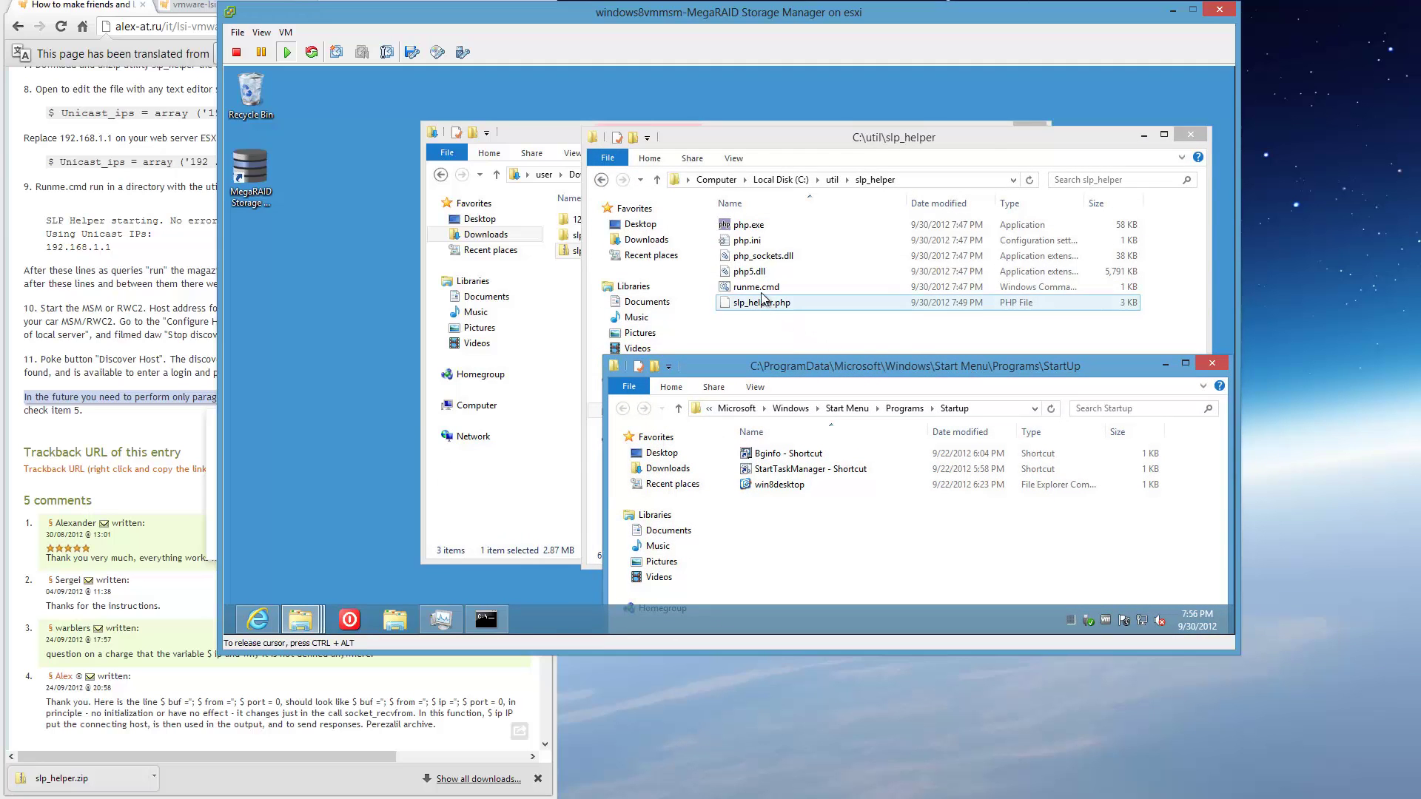
pyautogui.moveTo(756, 287); pyautogui.dragTo(769, 530)
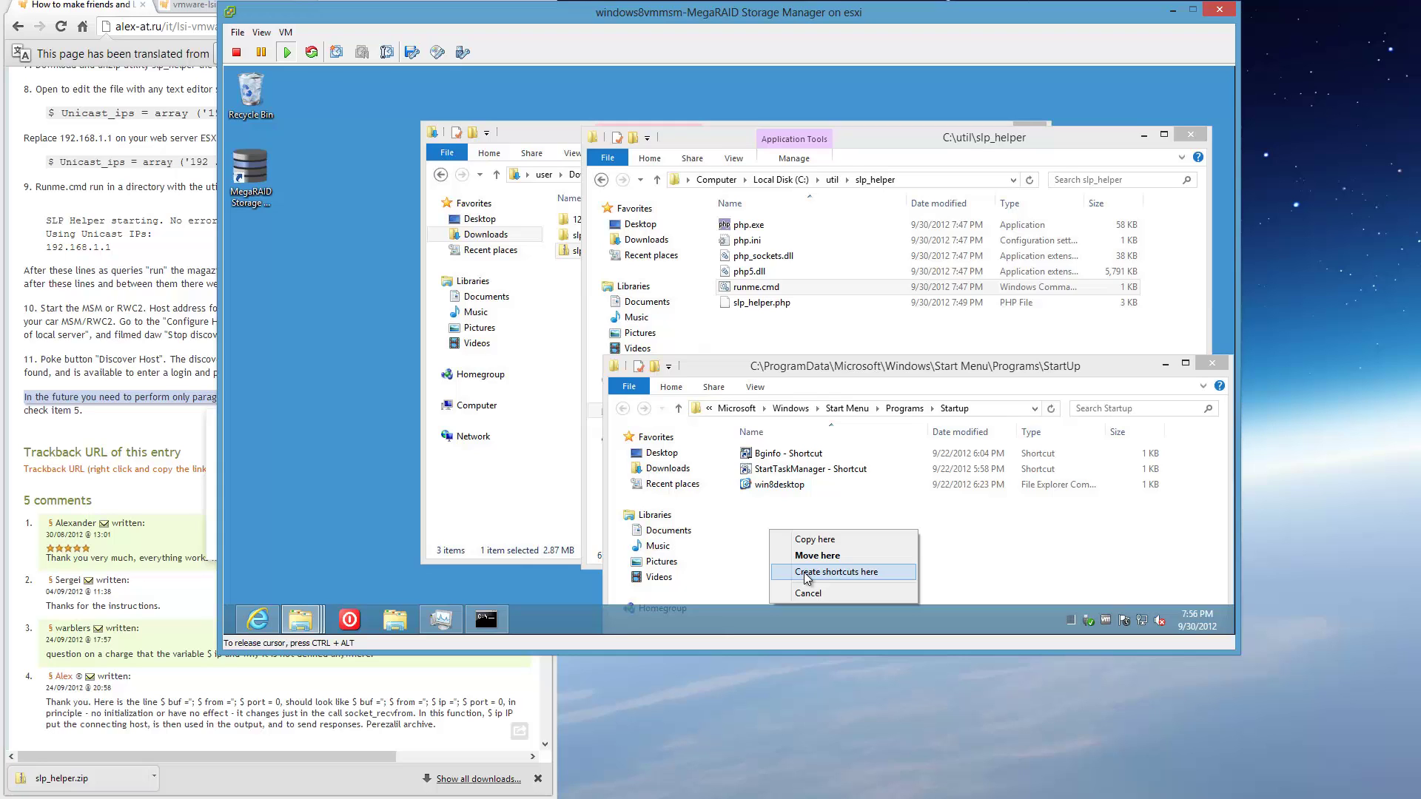
pyautogui.click(805, 573)
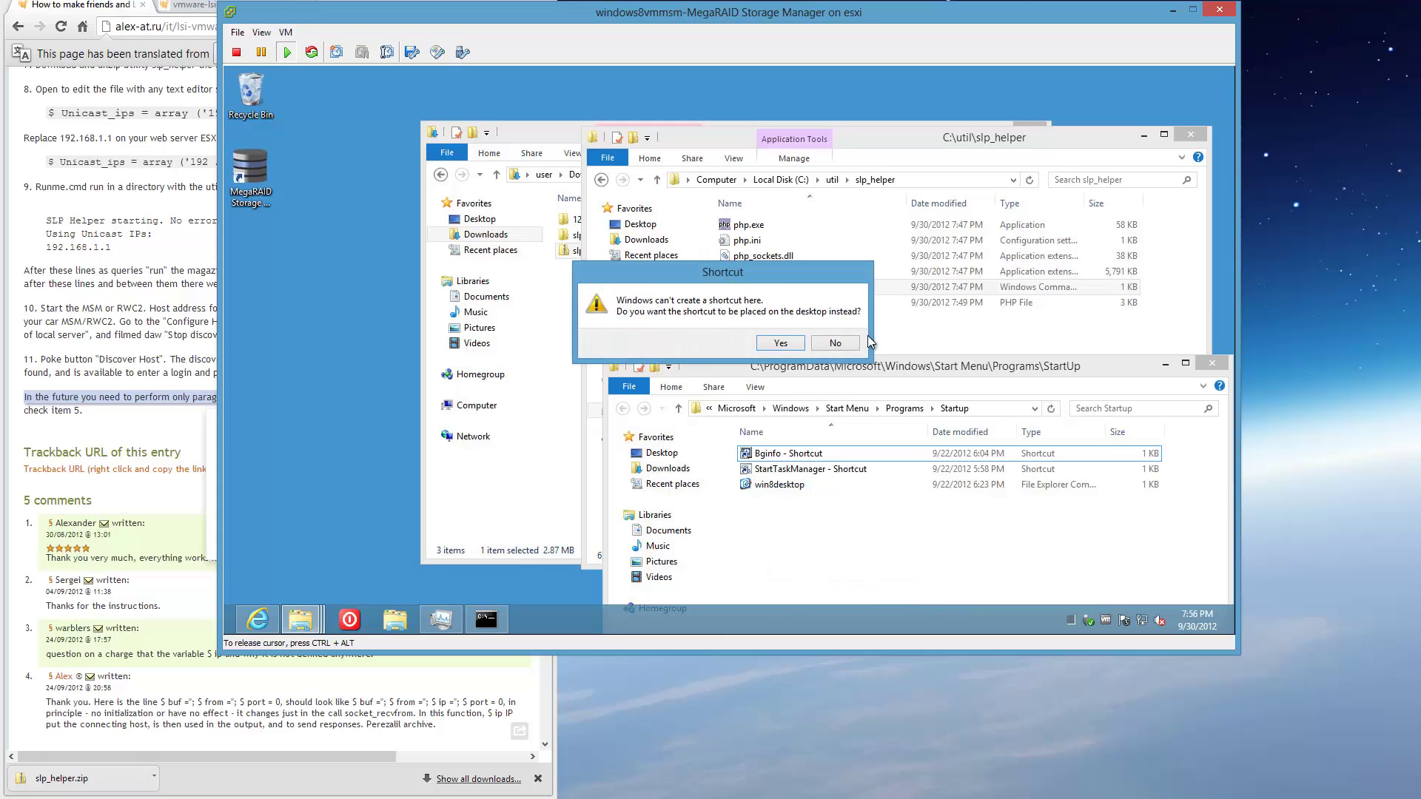
pyautogui.click(829, 343)
pyautogui.moveTo(800, 295); pyautogui.dragTo(832, 544)
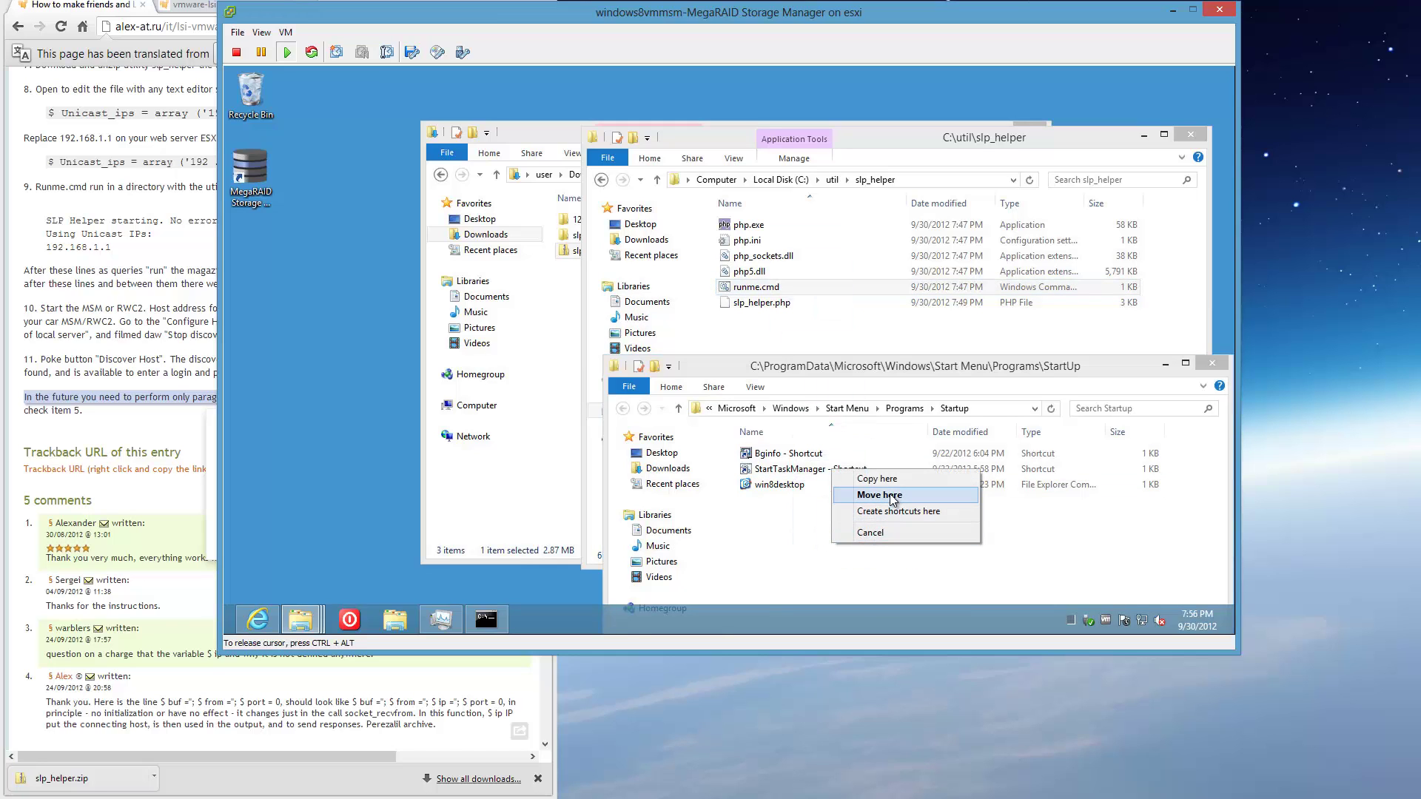
pyautogui.click(890, 478)
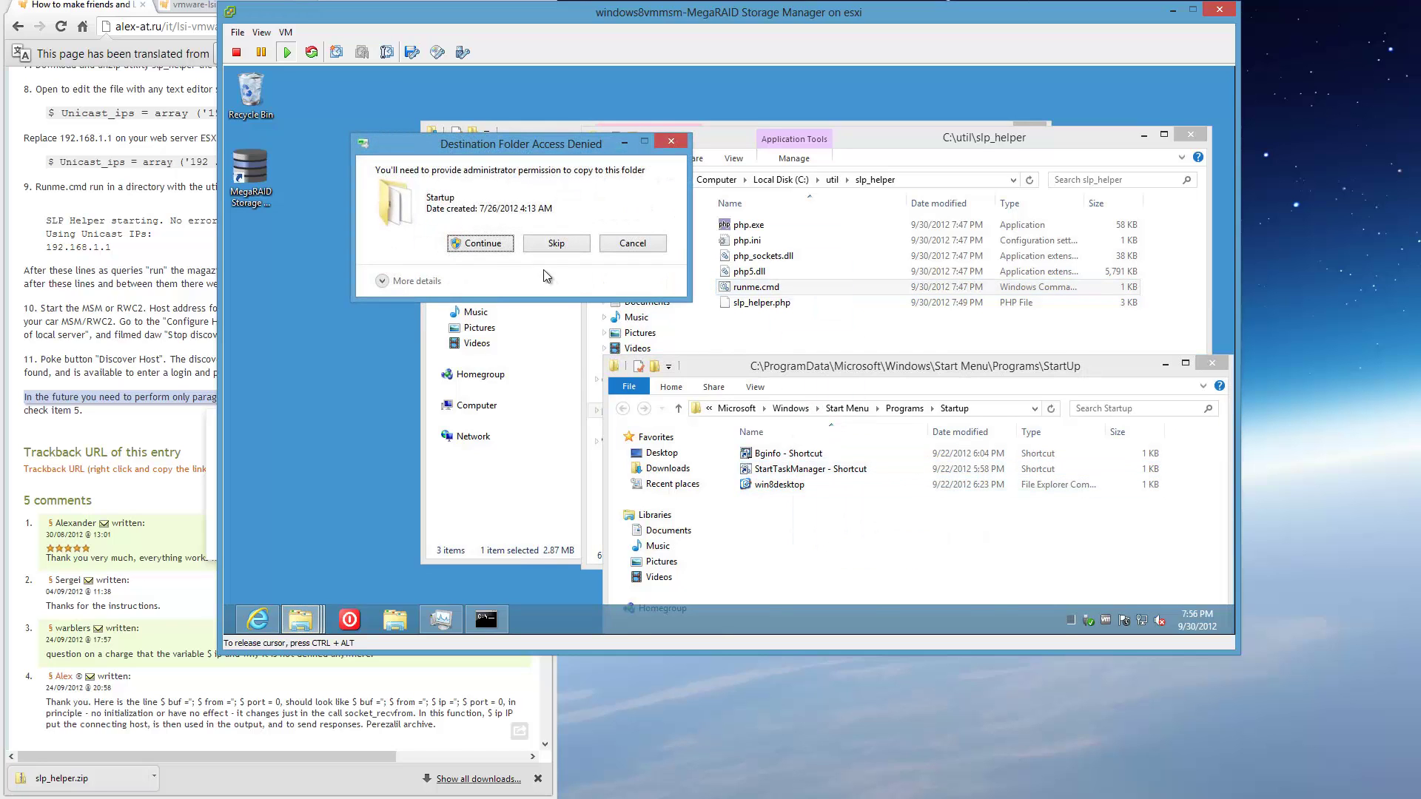
pyautogui.click(482, 244)
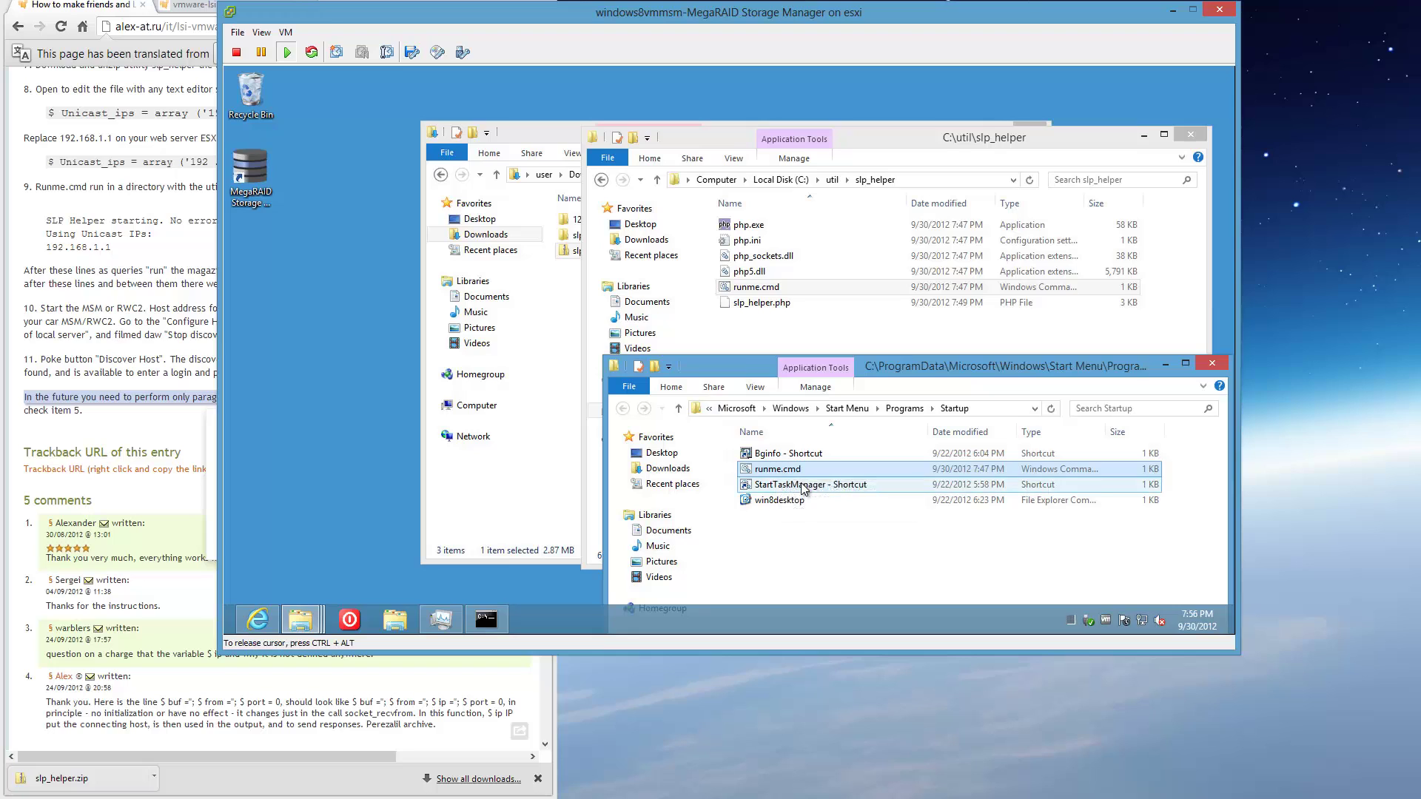
# Delete the copied runme.cmd and create a runme.cmd shortcut on the VM desktop.
pyautogui.press('Delete')
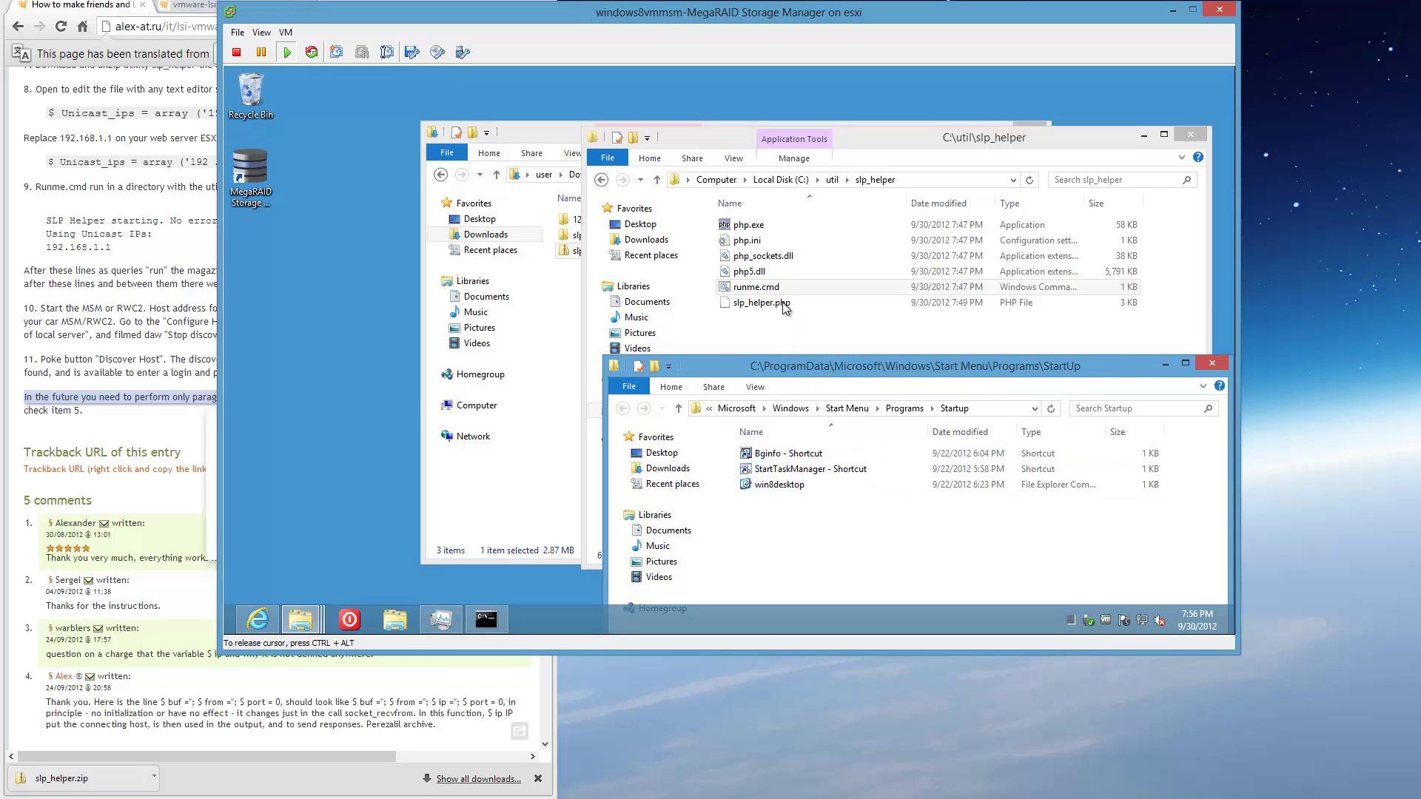
pyautogui.moveTo(778, 294); pyautogui.dragTo(314, 274)
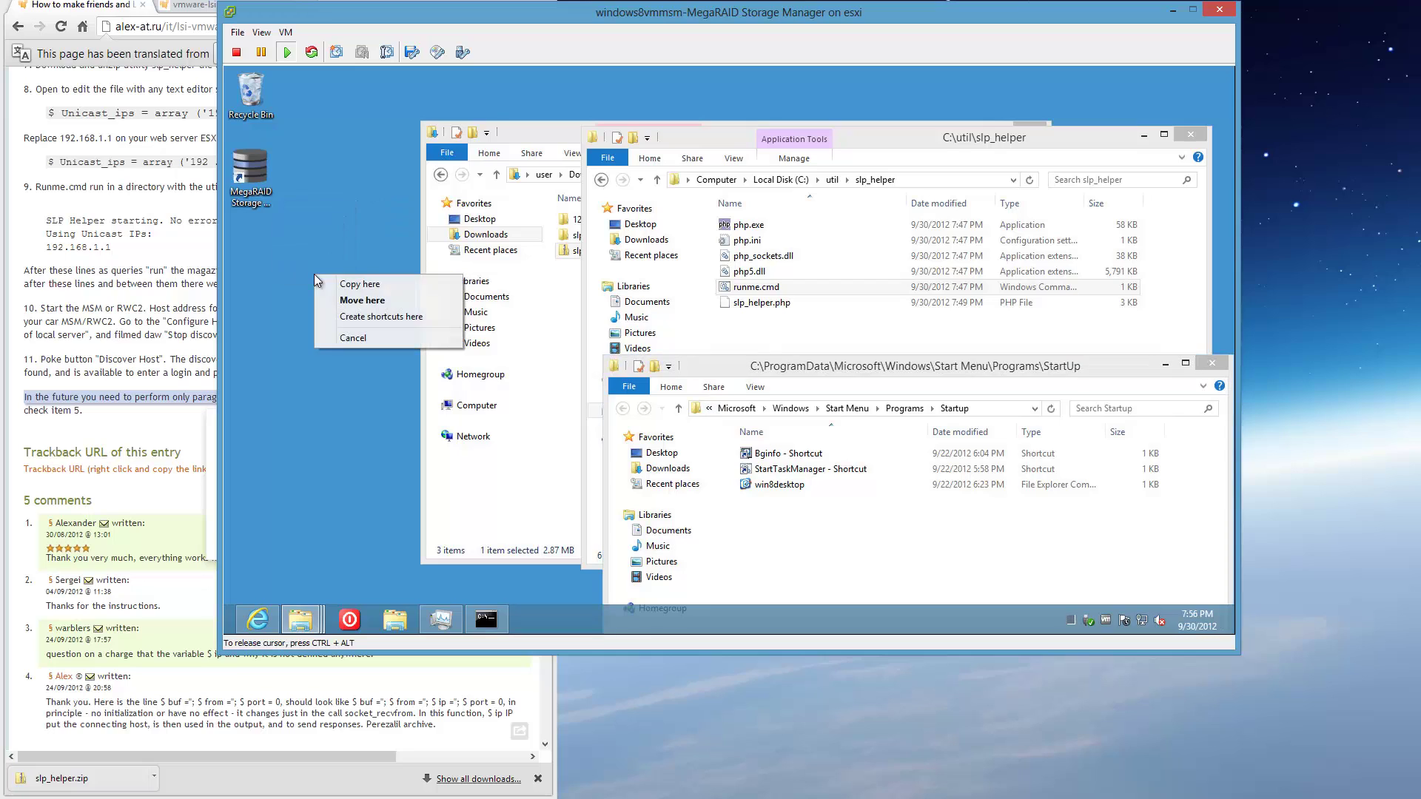
pyautogui.click(351, 316)
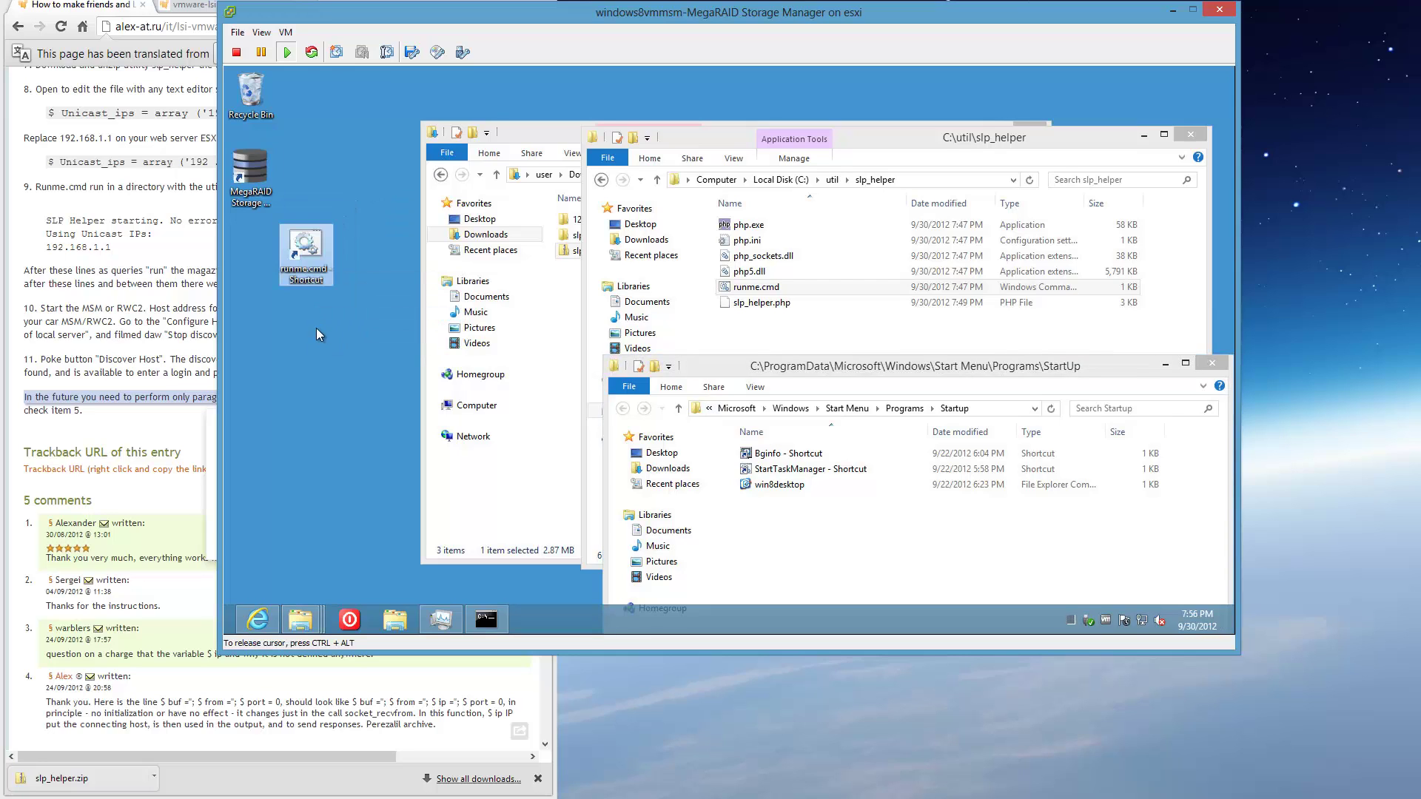
pyautogui.moveTo(310, 249)
pyautogui.mouseDown()
pyautogui.moveTo(473, 403)
pyautogui.moveTo(729, 540)
pyautogui.moveTo(783, 544)
pyautogui.moveTo(316, 244)
pyautogui.mouseUp()
# Set the desktop shortcut's Run option to Minimized.
pyautogui.rightClick(316, 246)
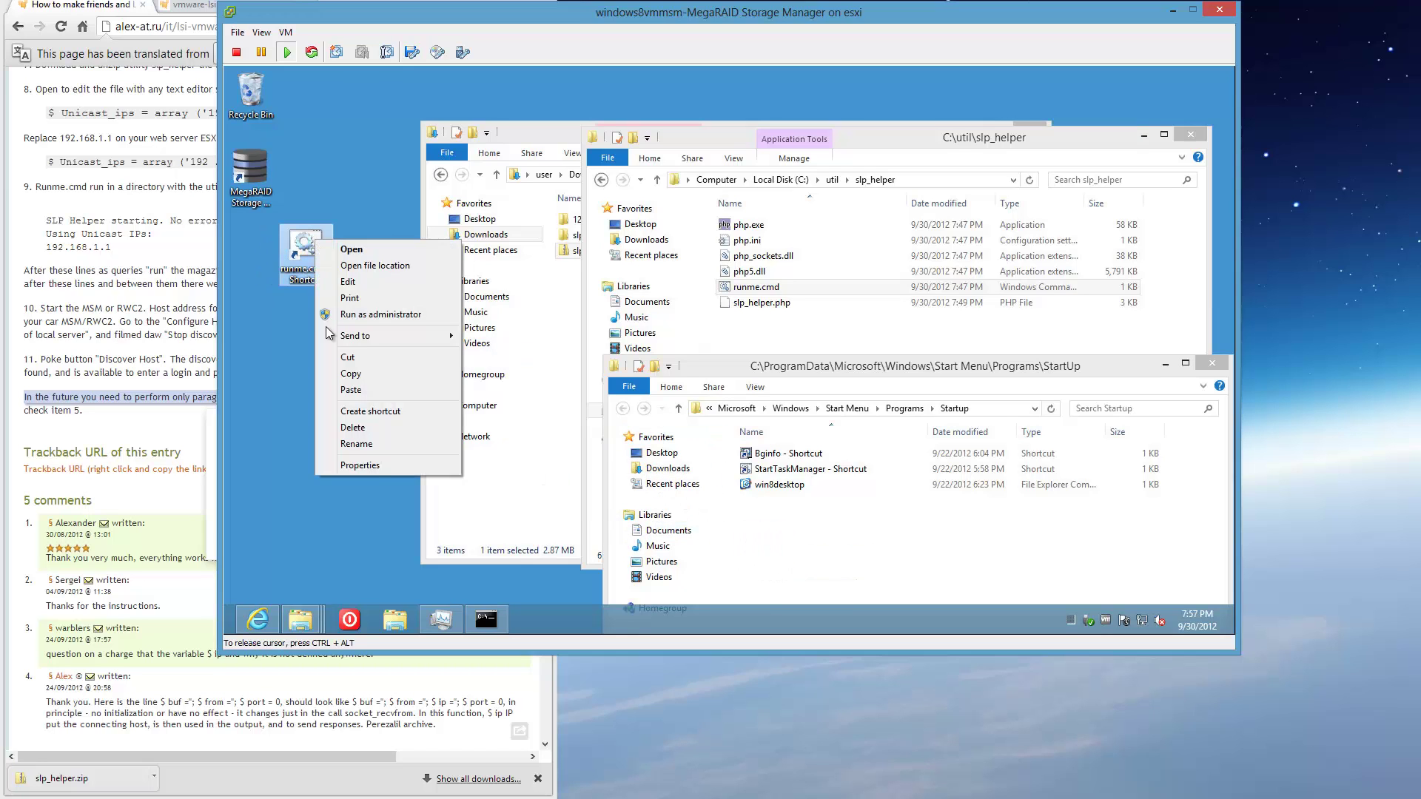
pyautogui.click(368, 473)
pyautogui.click(481, 437)
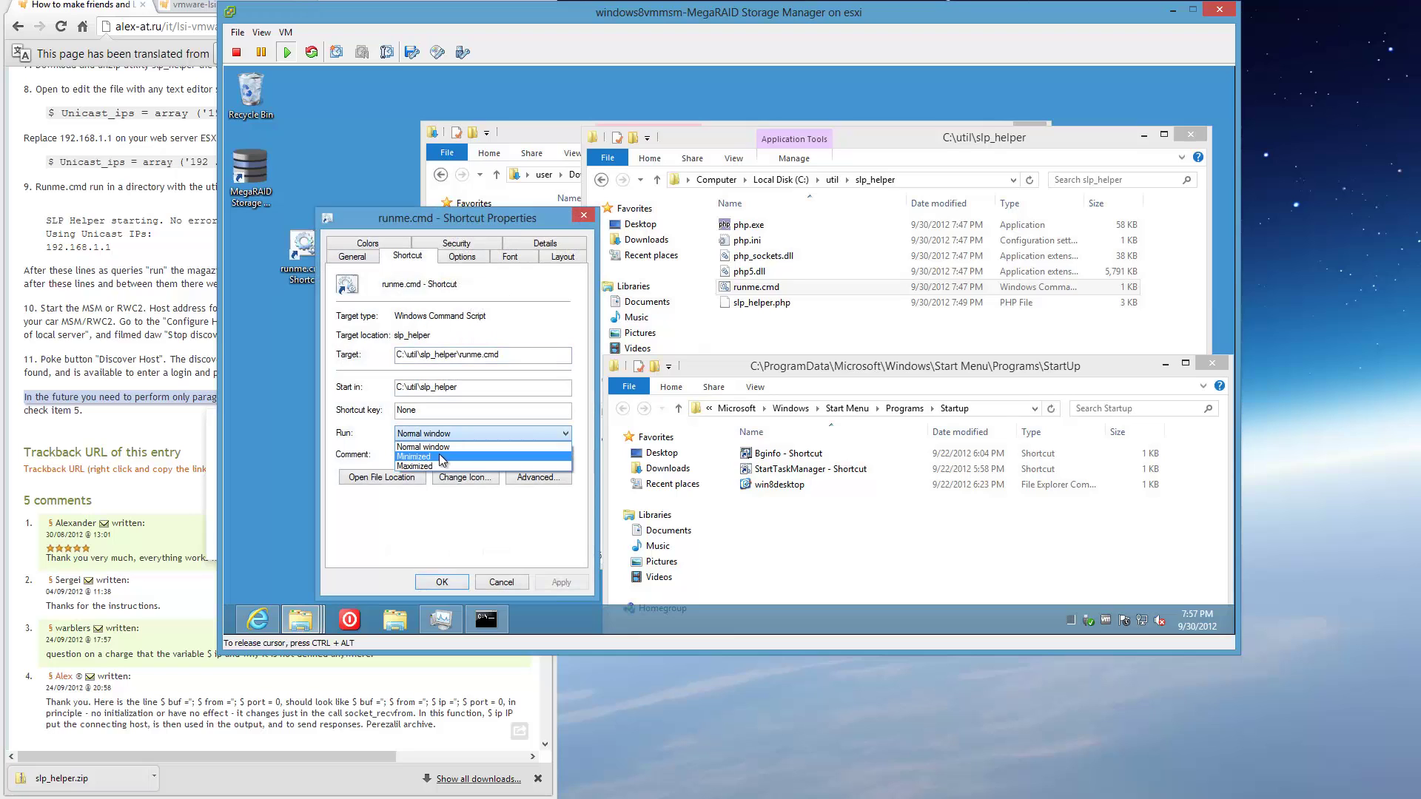
pyautogui.click(438, 454)
pyautogui.click(437, 582)
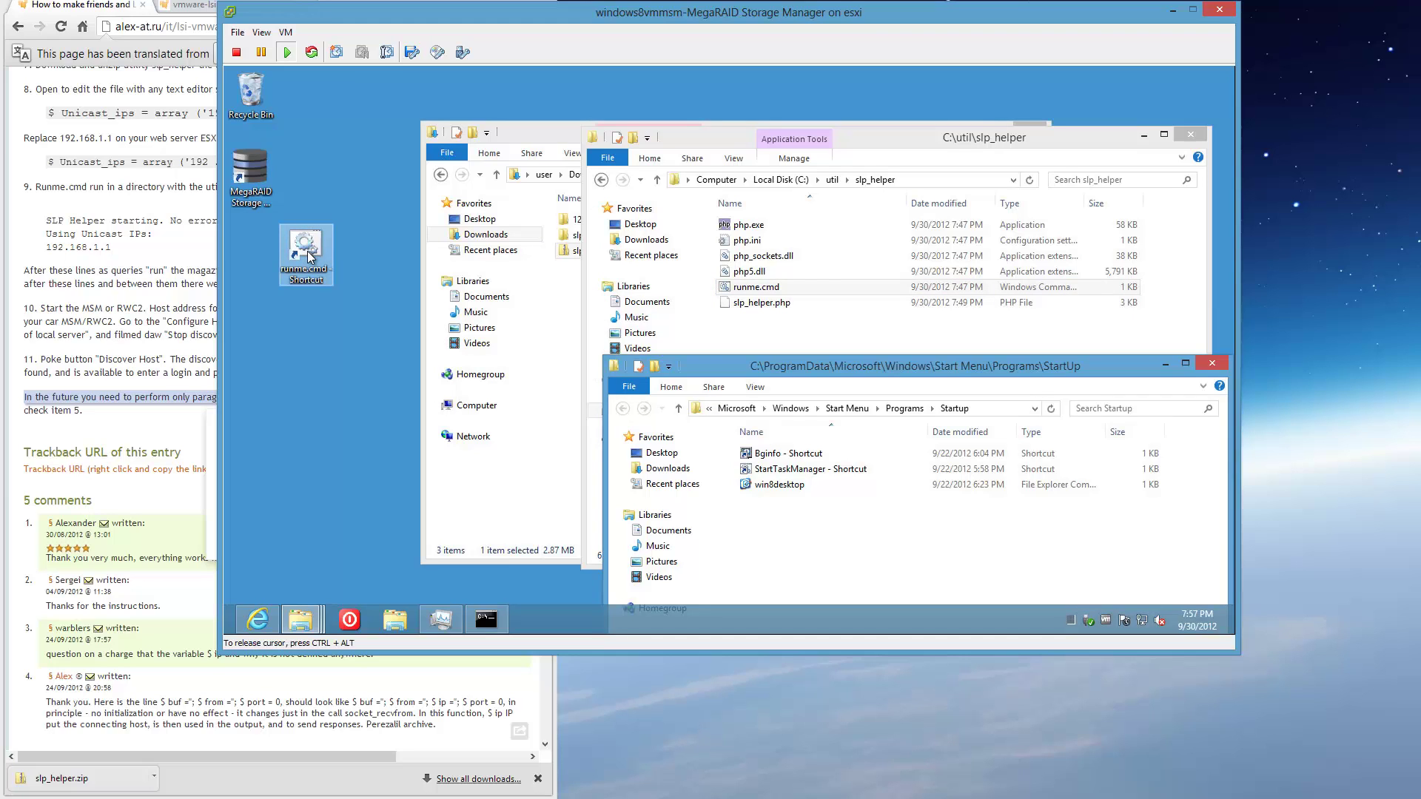
# Move the minimized runme.cmd shortcut into the StartUp folder, granting administrator permission.
pyautogui.moveTo(310, 257); pyautogui.dragTo(789, 530)
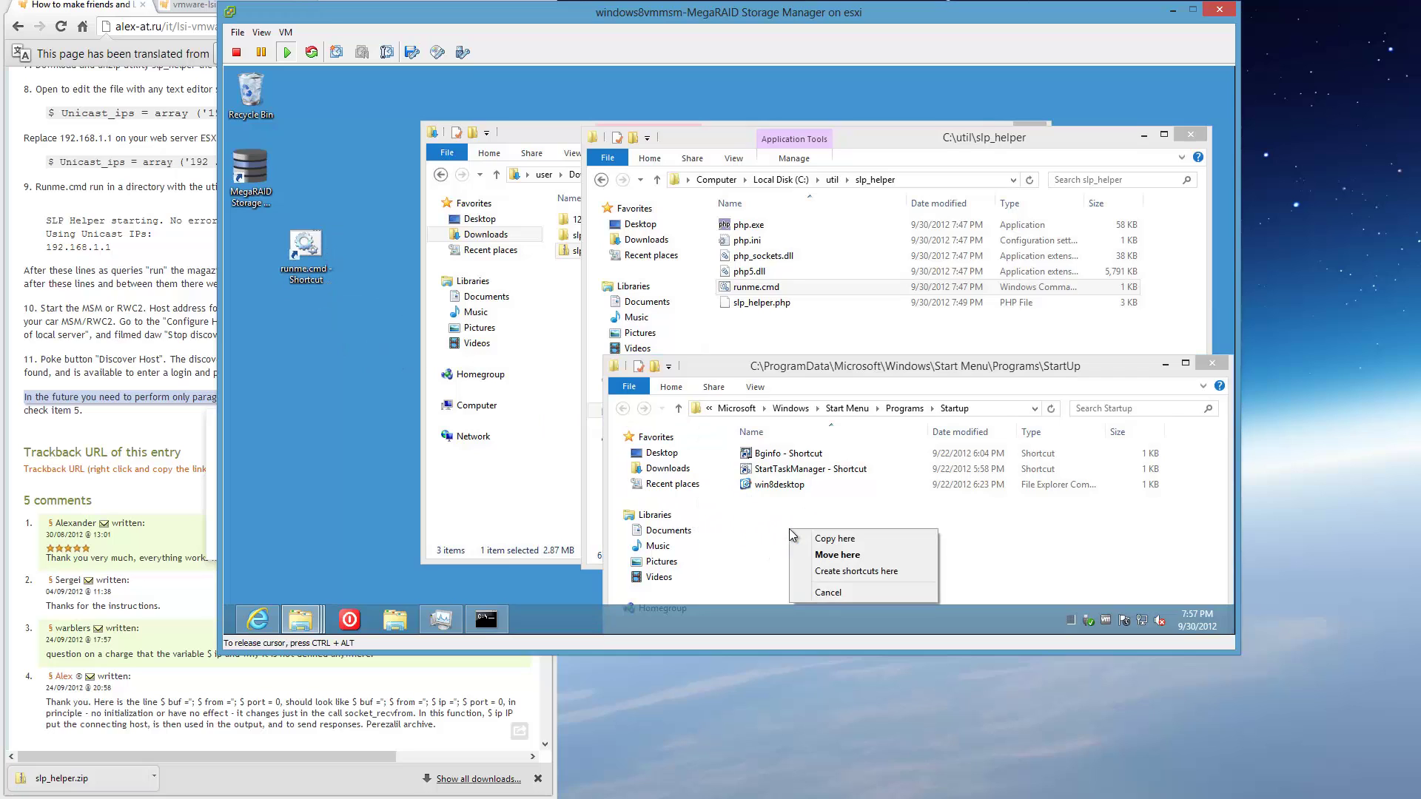
pyautogui.click(875, 555)
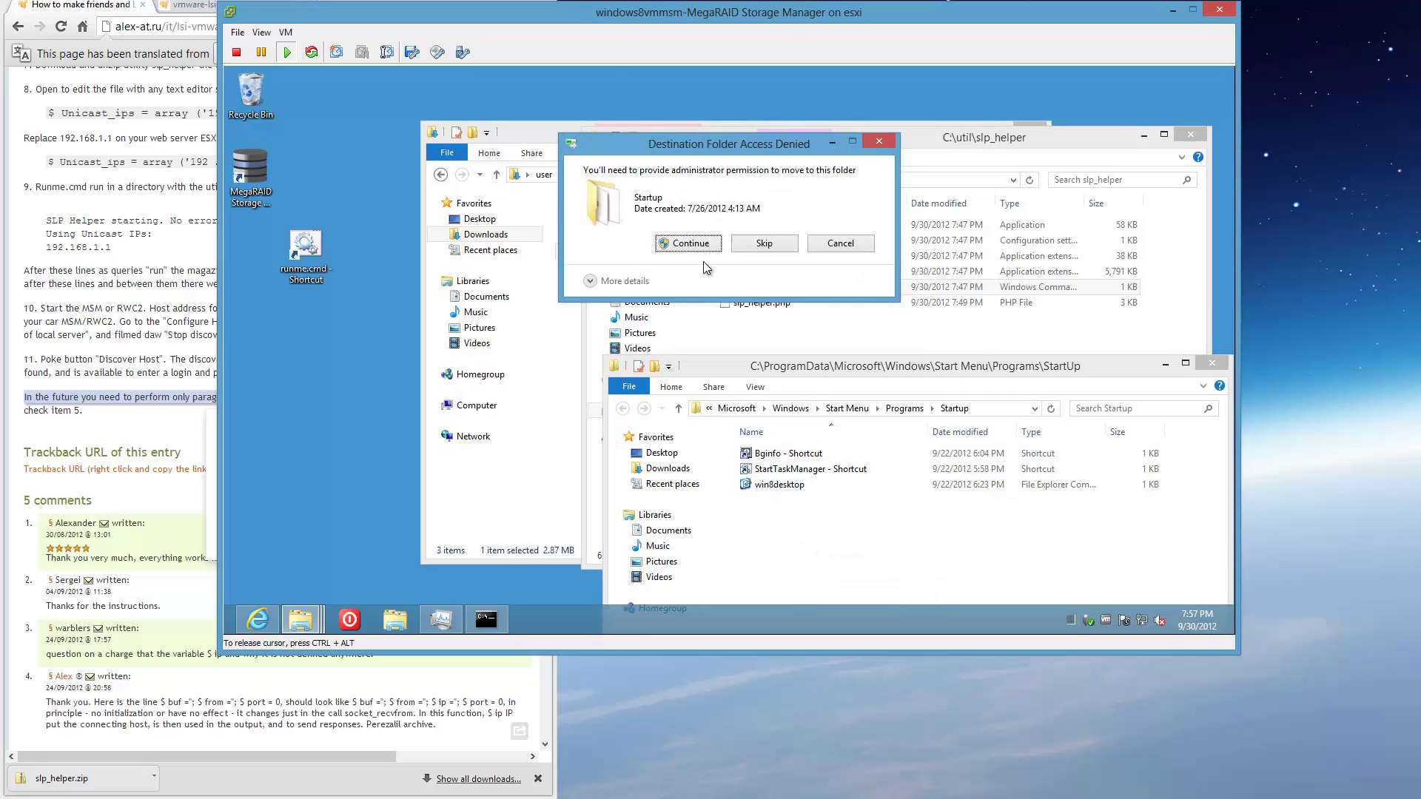
pyautogui.click(689, 243)
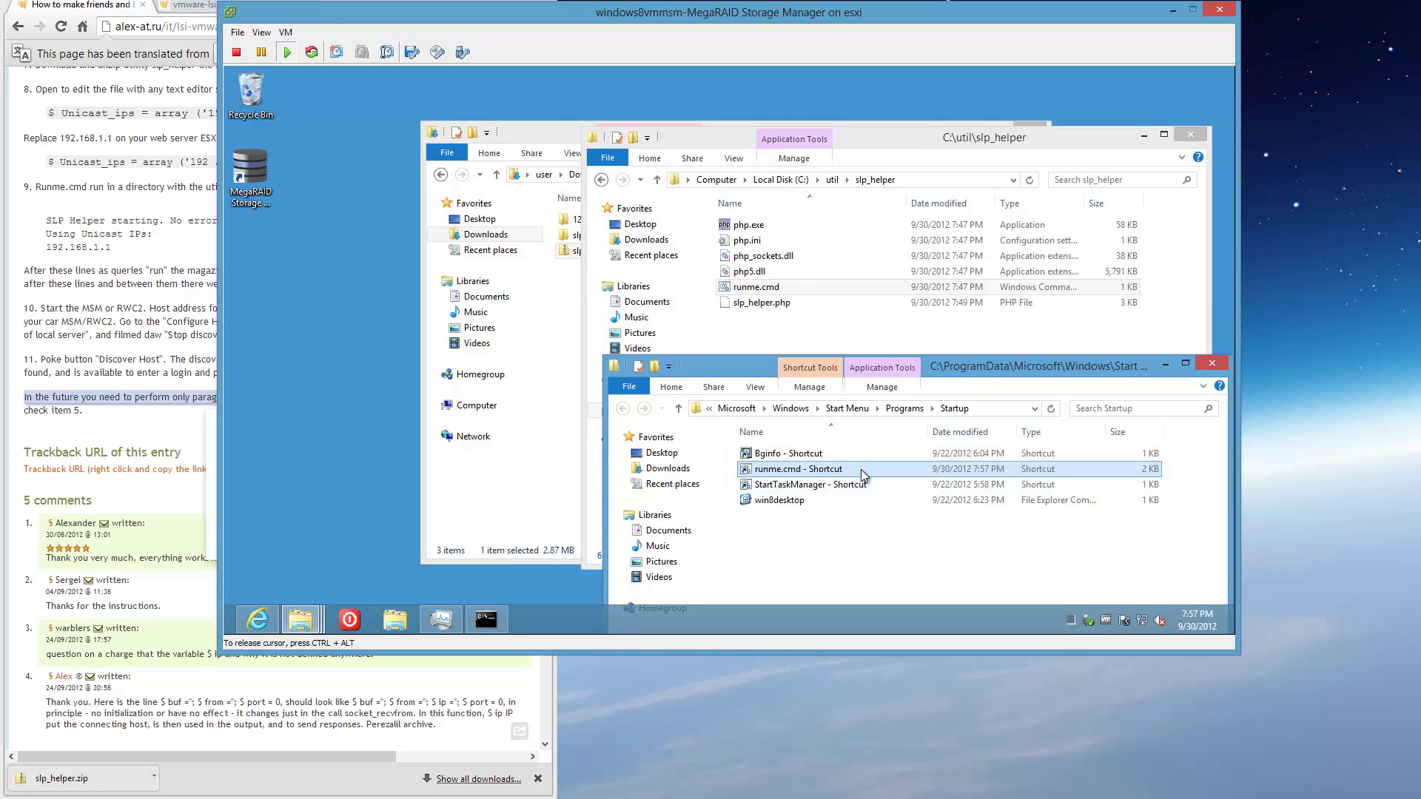
pyautogui.moveTo(860, 474)
# Reboot the VM with Poweroff, then switch from the Start screen to the Desktop after login.
pyautogui.click(349, 621)
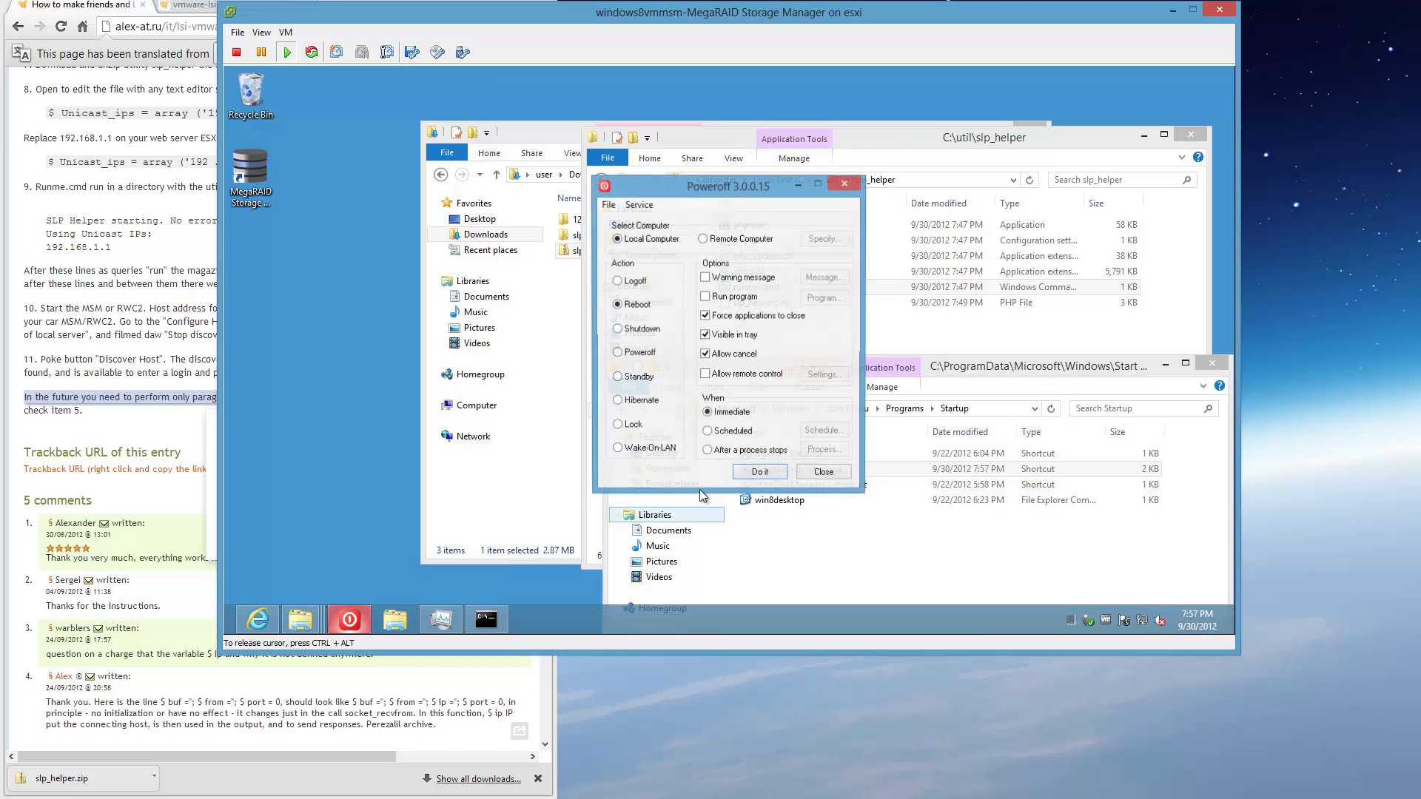
pyautogui.click(759, 473)
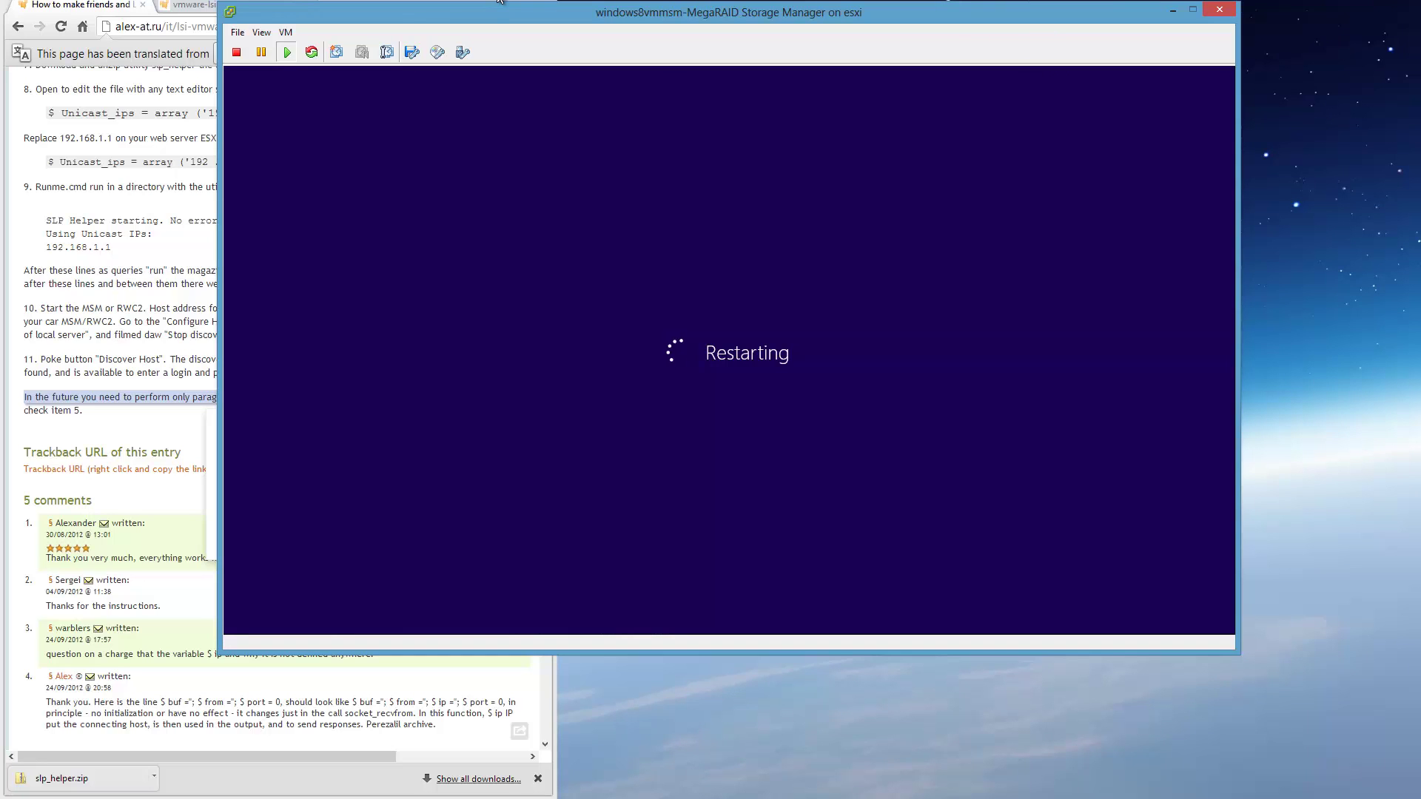
pyautogui.moveTo(534, 9); pyautogui.dragTo(712, 8)
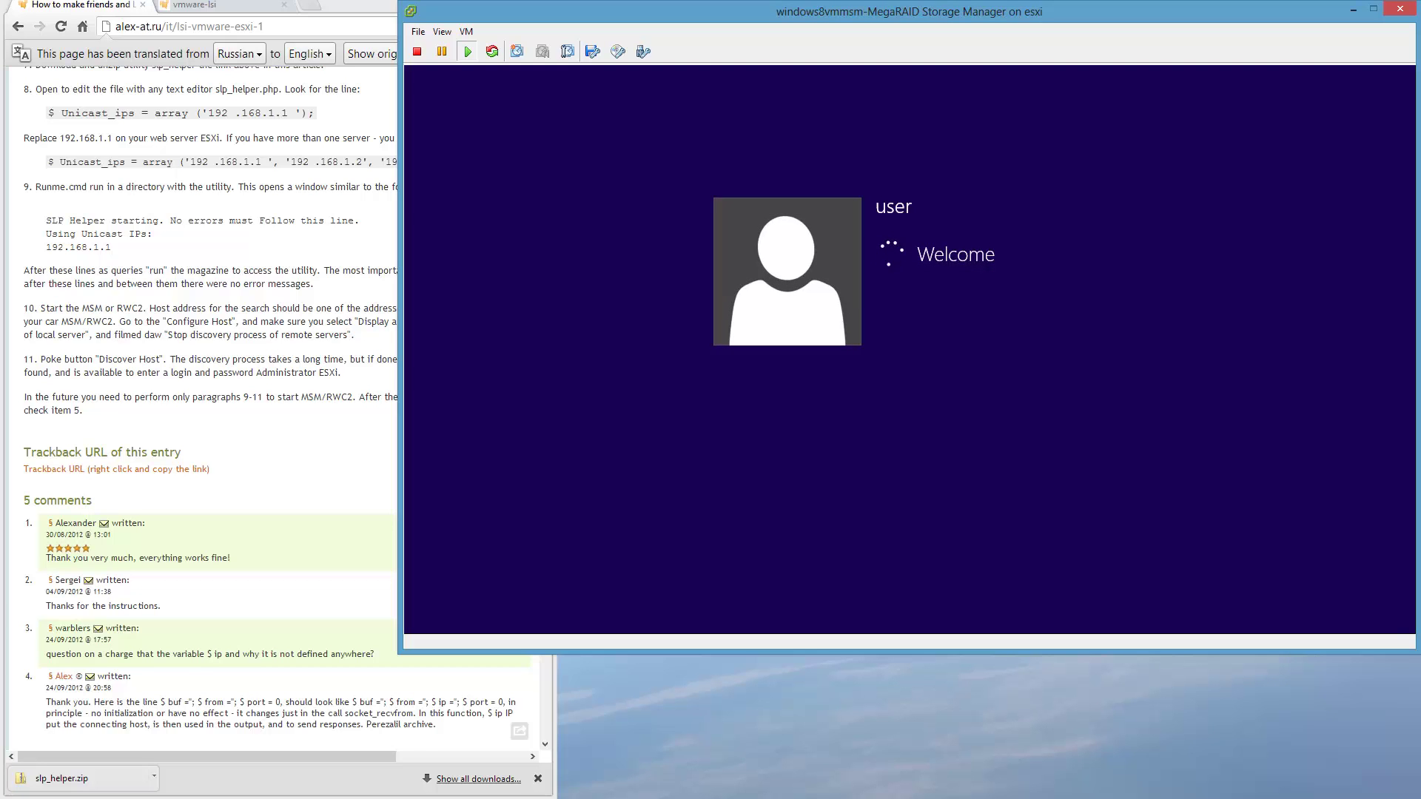
pyautogui.moveTo(195, 658)
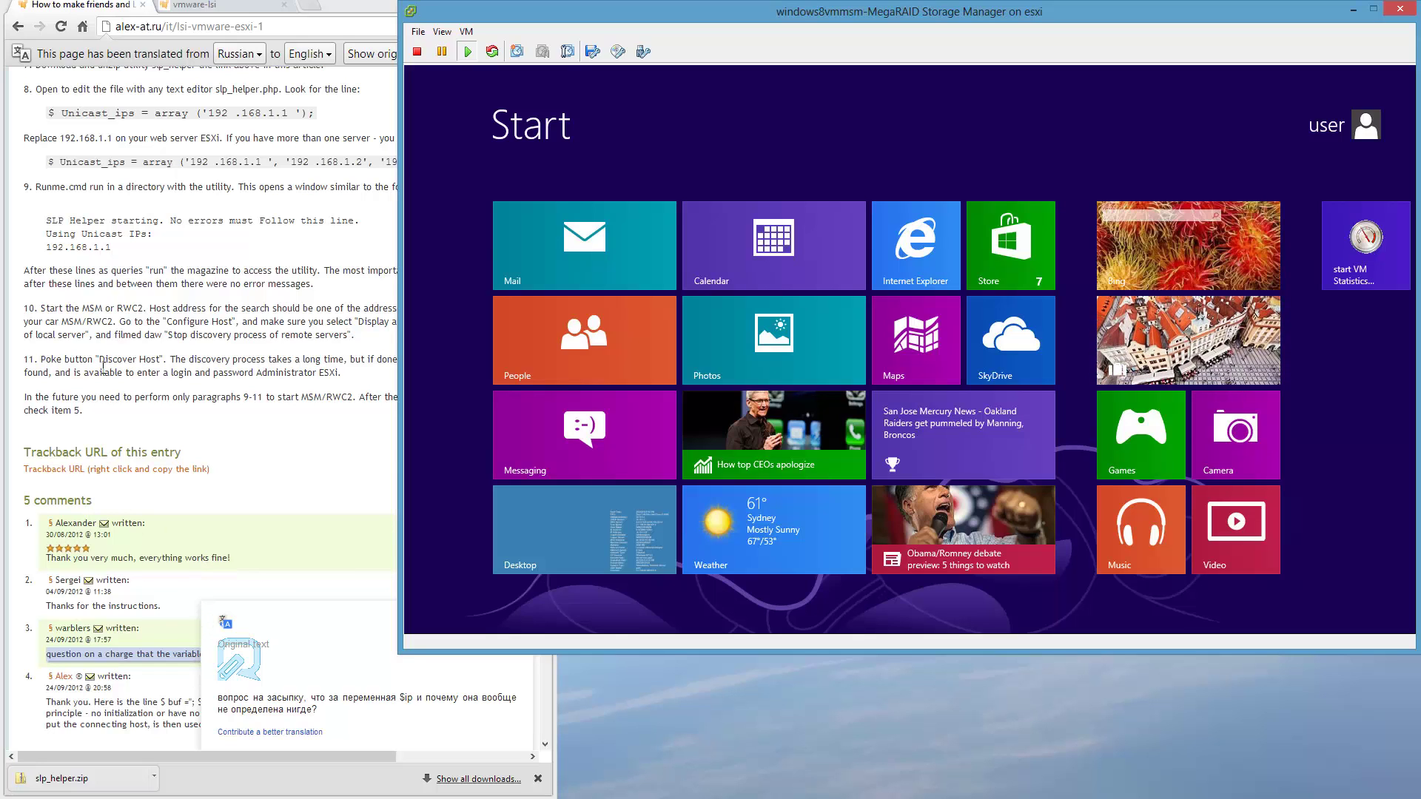
pyautogui.moveTo(102, 365)
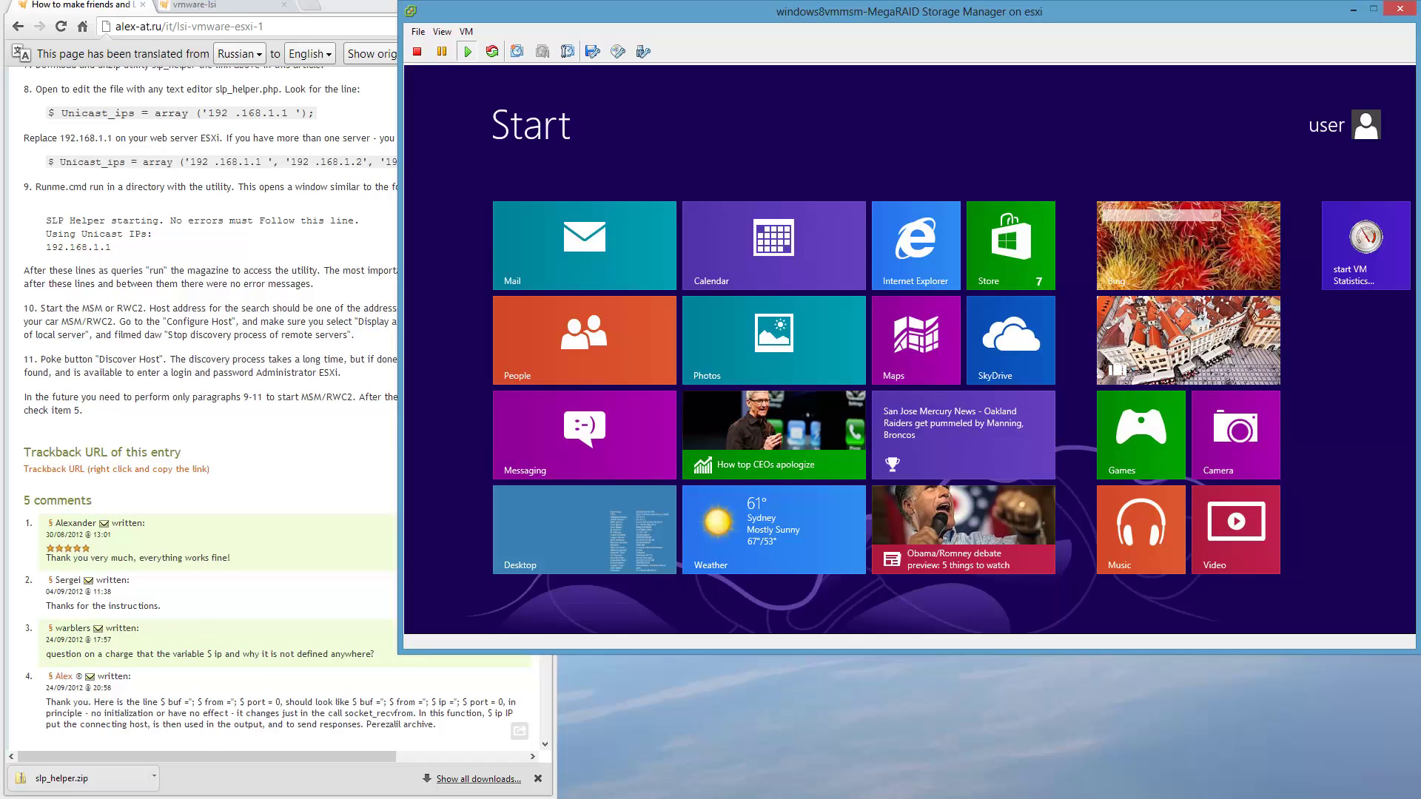
pyautogui.click(611, 563)
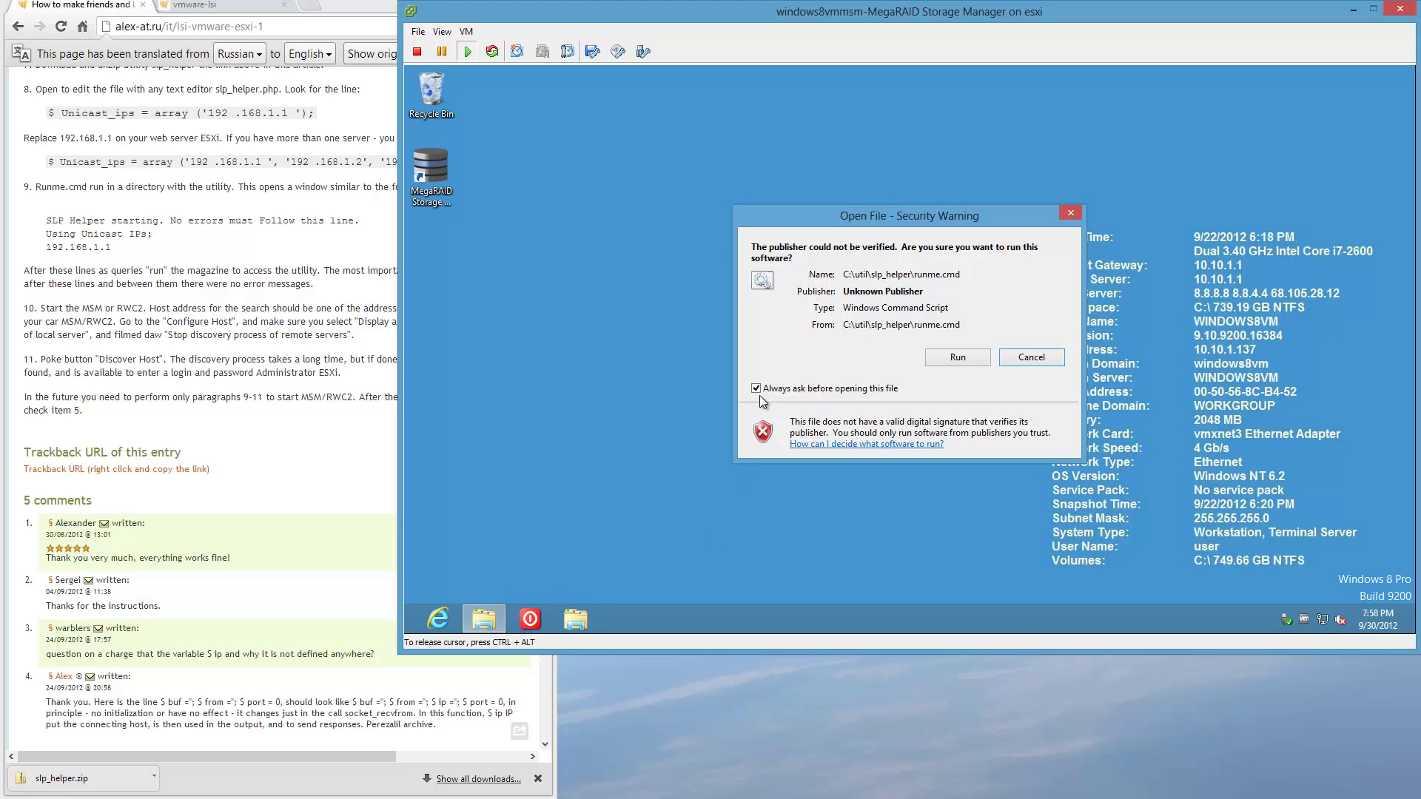
# Allow runme.cmd to run, check SLP Helper uses 10.10.1.50, minimize it, and reboot again.
pyautogui.click(974, 358)
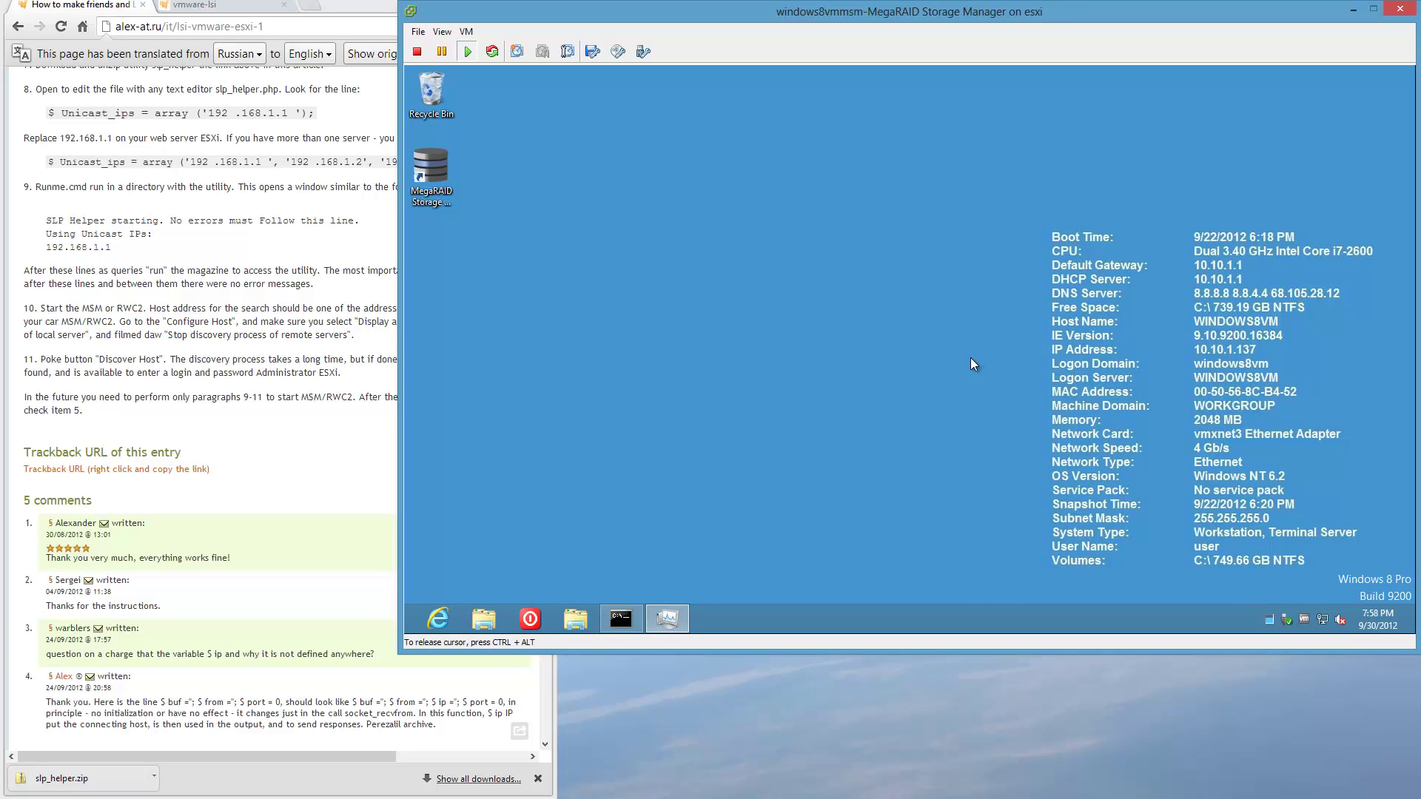
pyautogui.click(626, 622)
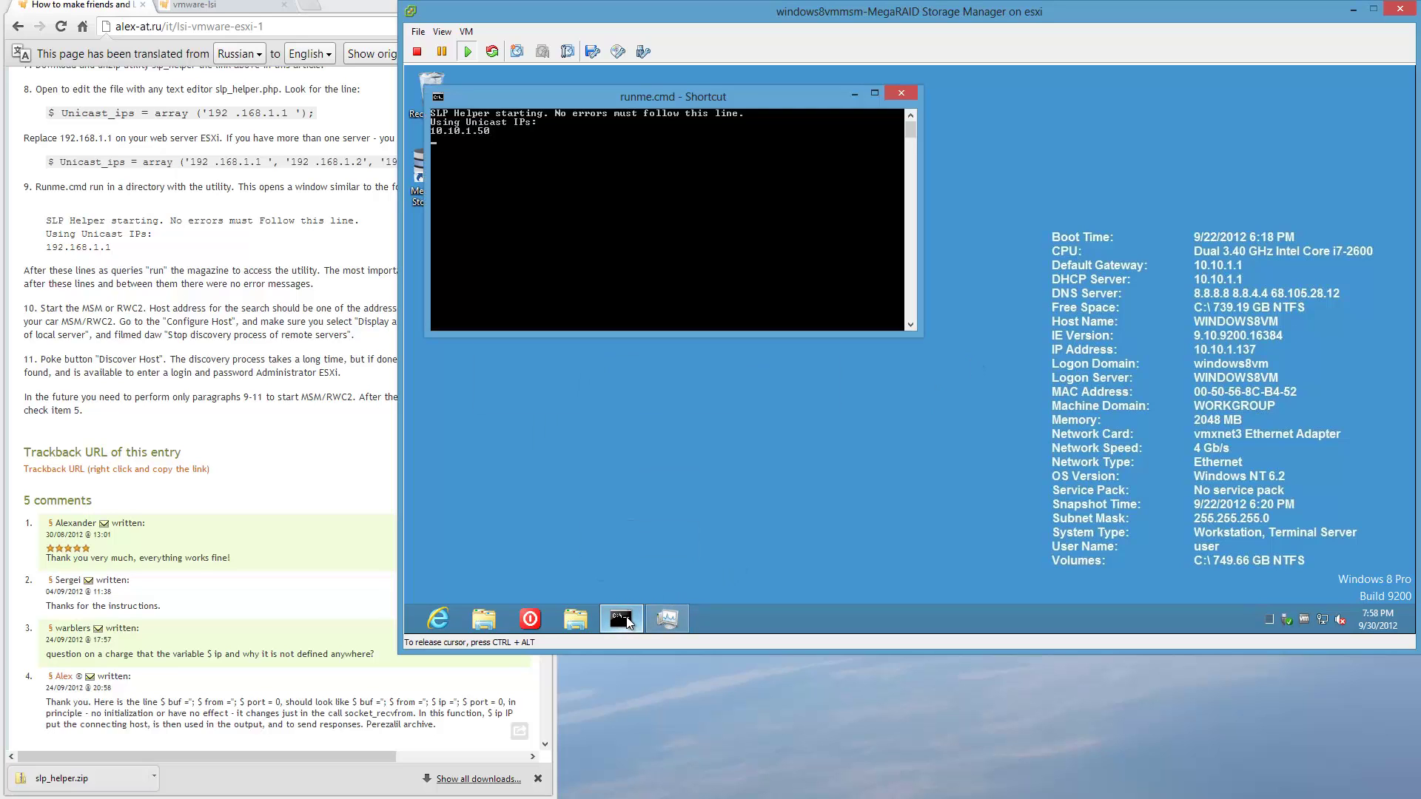
pyautogui.click(627, 621)
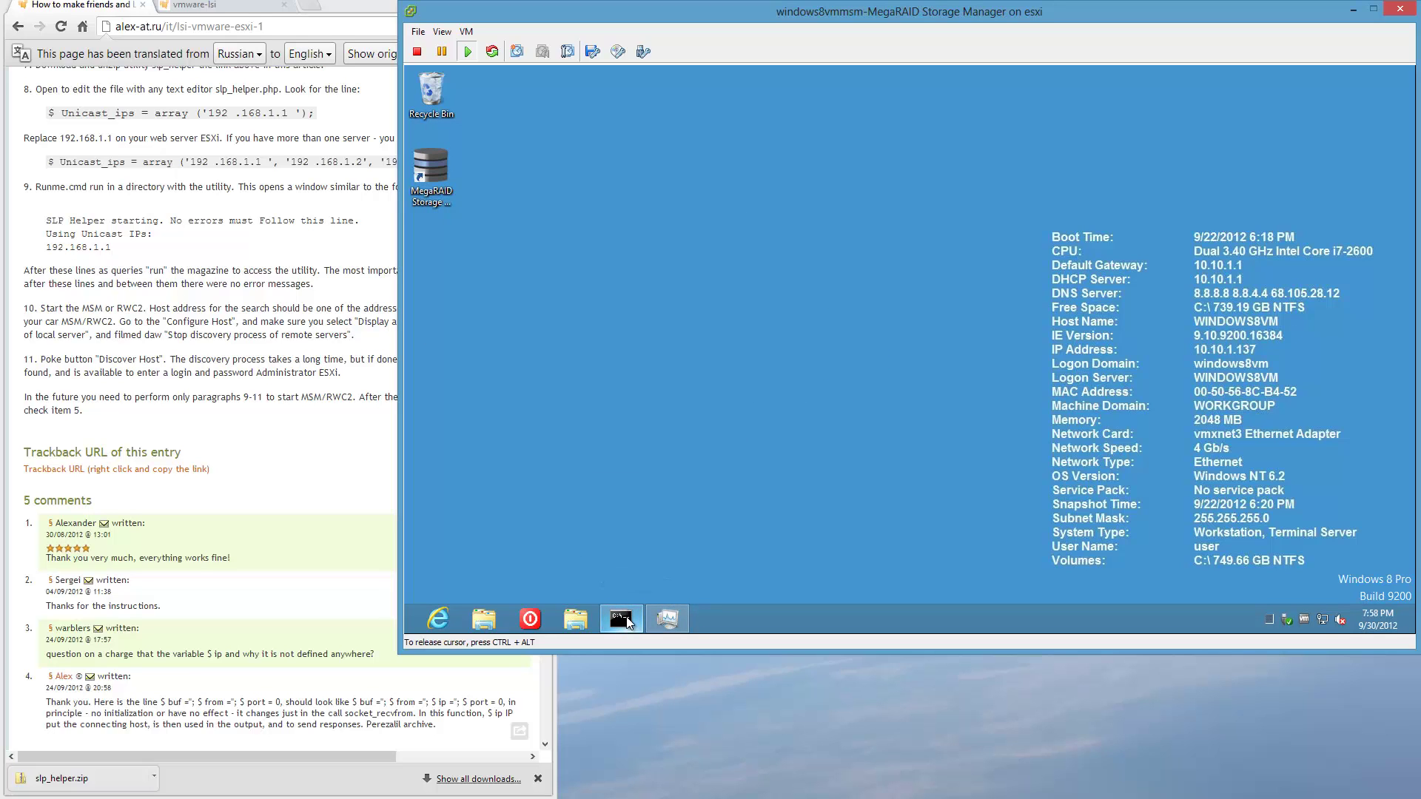
pyautogui.click(530, 618)
pyautogui.click(939, 474)
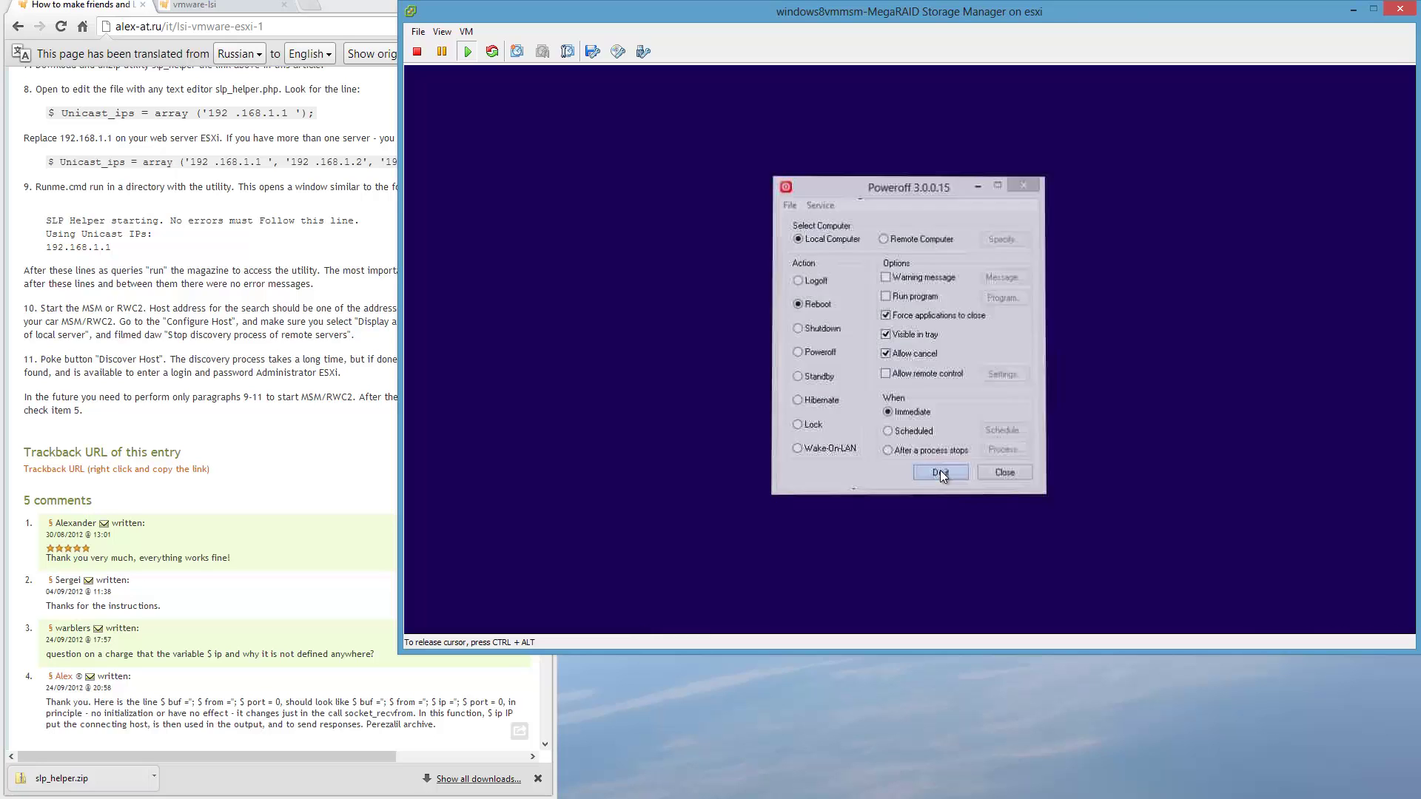
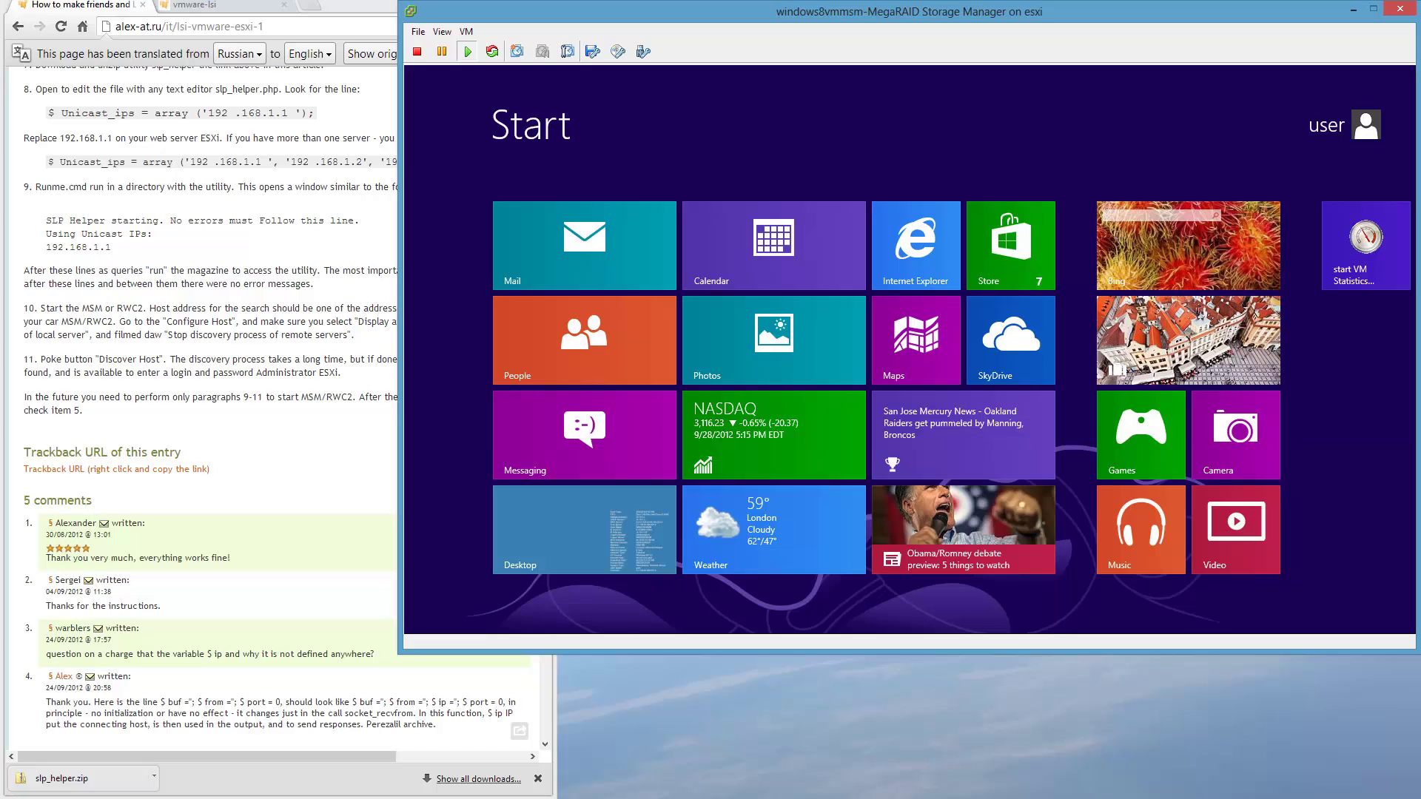
# Launch MegaRAID Storage Manager from the VM desktop and briefly check the runme.cmd console.
pyautogui.press('super')
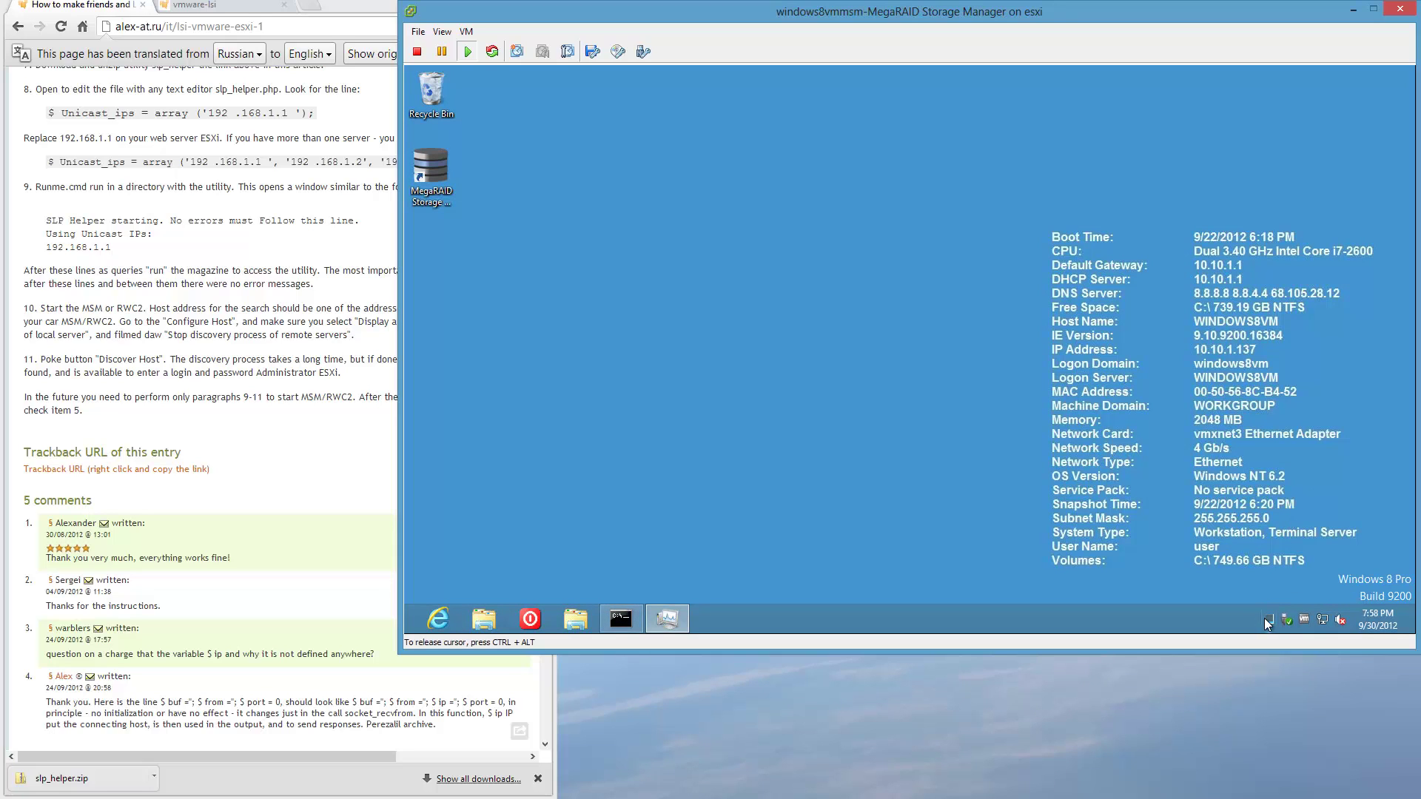
pyautogui.click(439, 202)
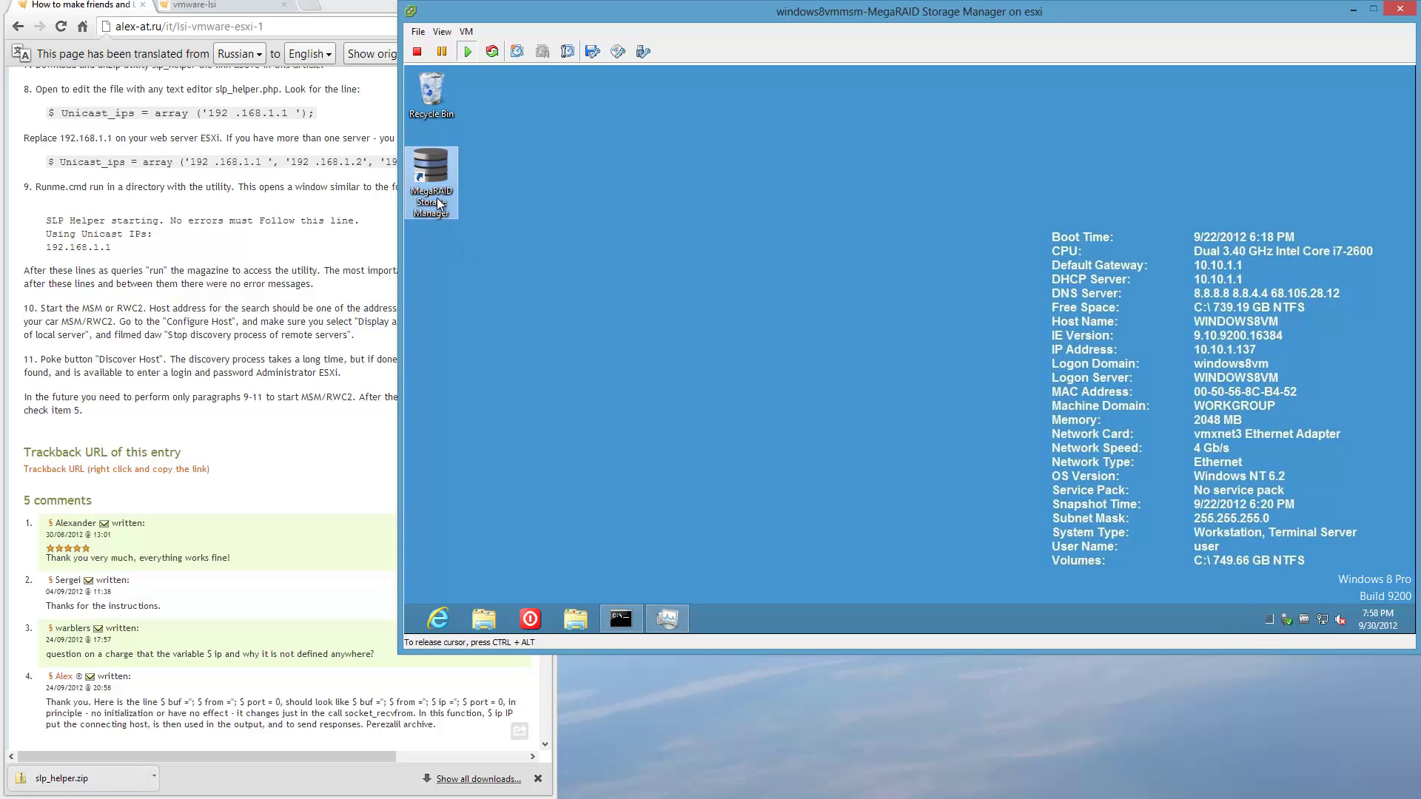
pyautogui.doubleClick(438, 203)
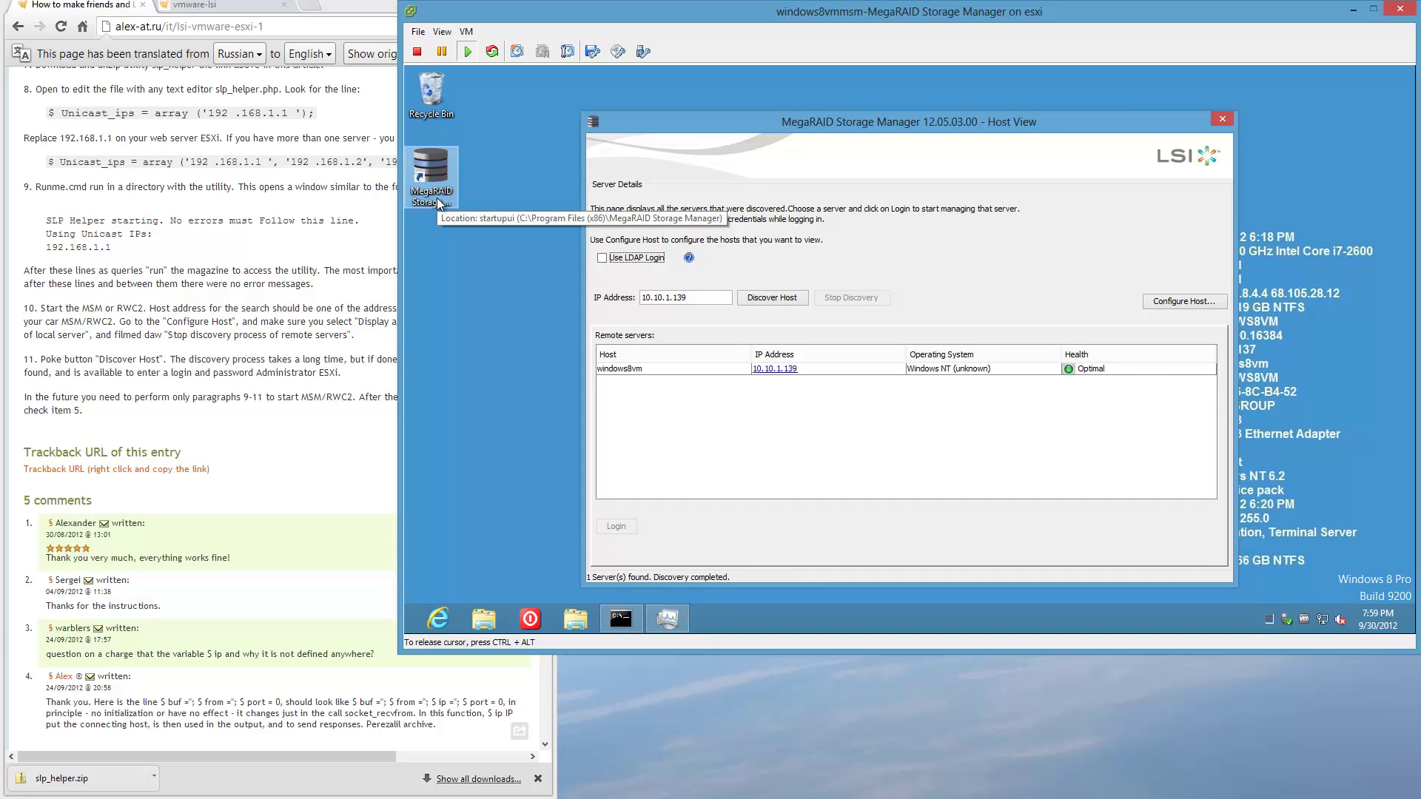
pyautogui.click(625, 623)
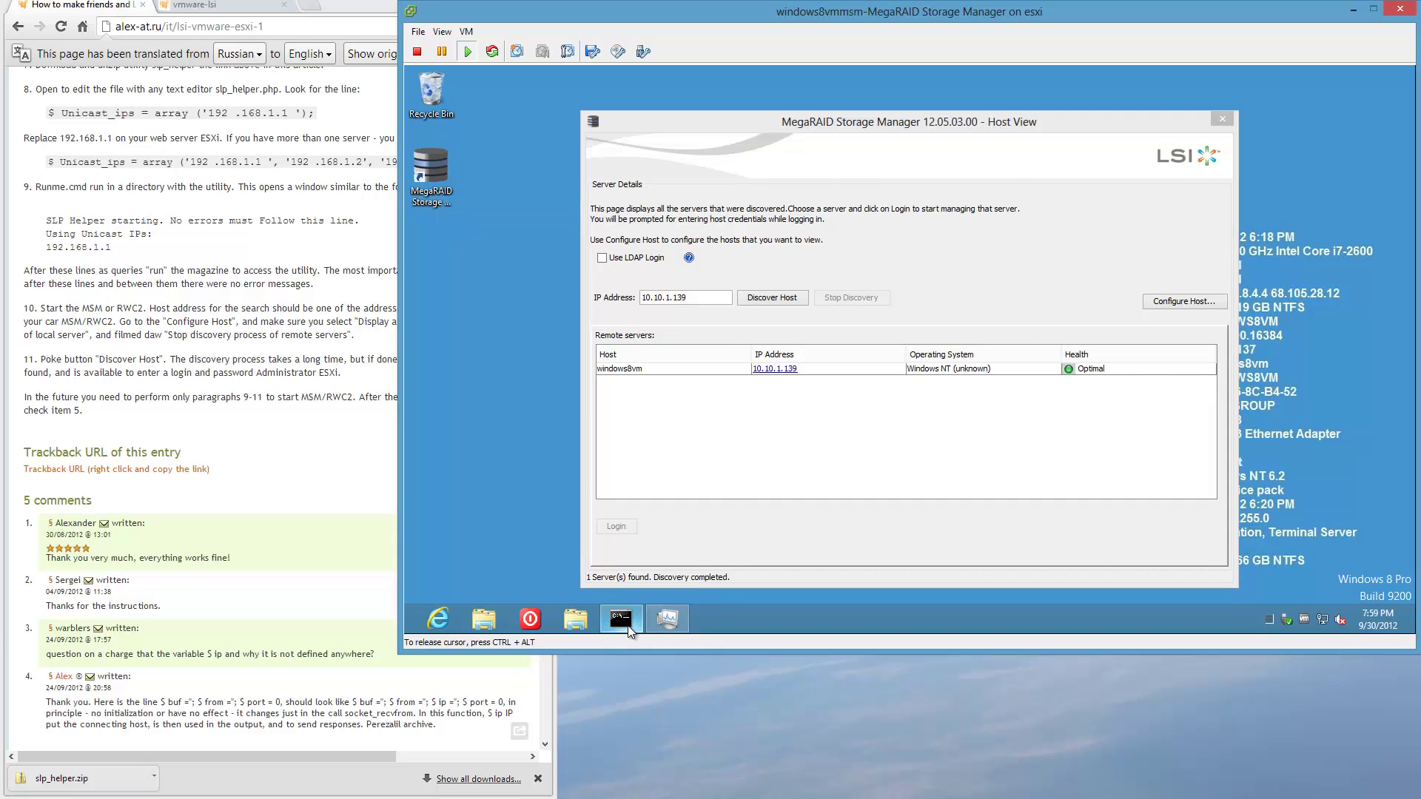
pyautogui.click(626, 623)
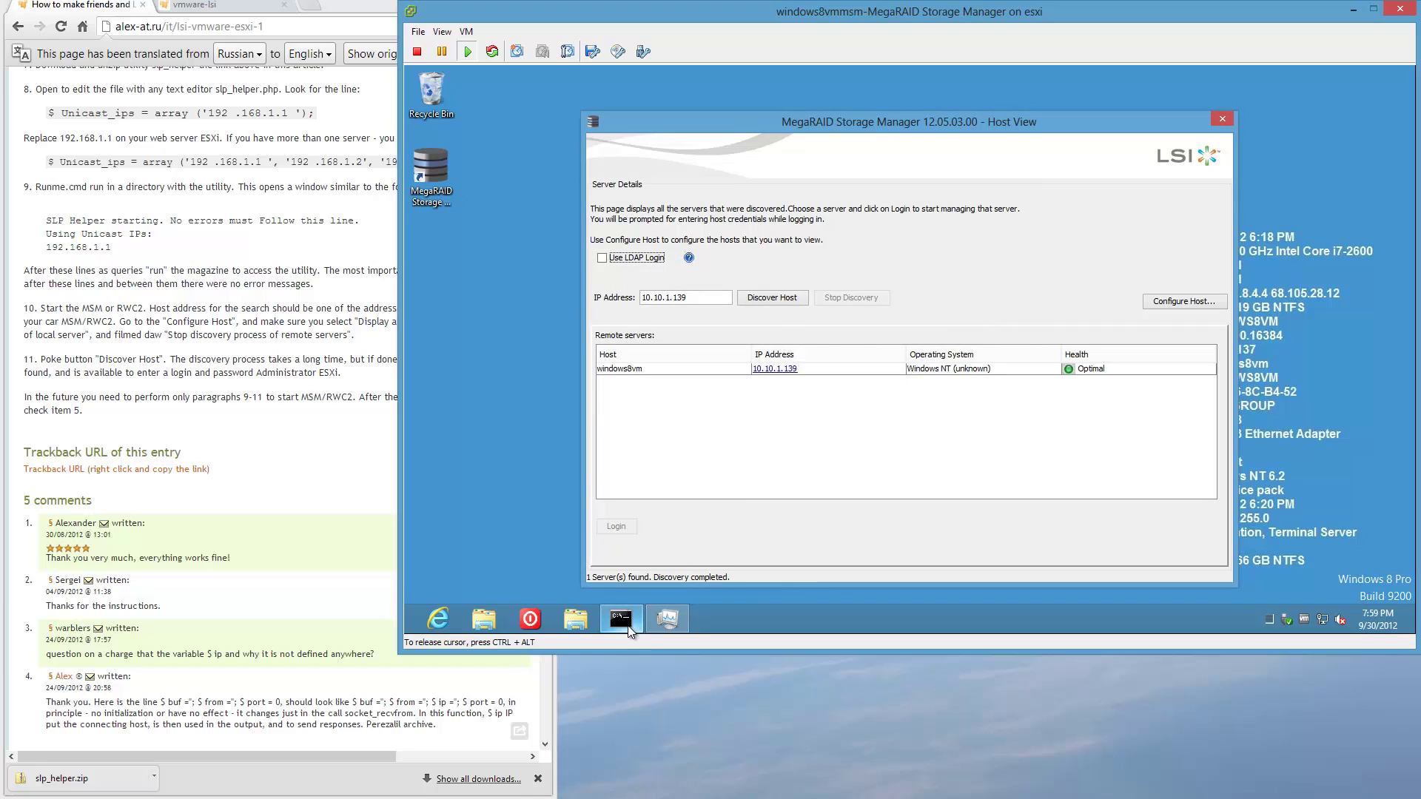
# Limit MegaRAID's host display to a favourites list containing 10.10.1.50 and save the settings.
pyautogui.click(1158, 303)
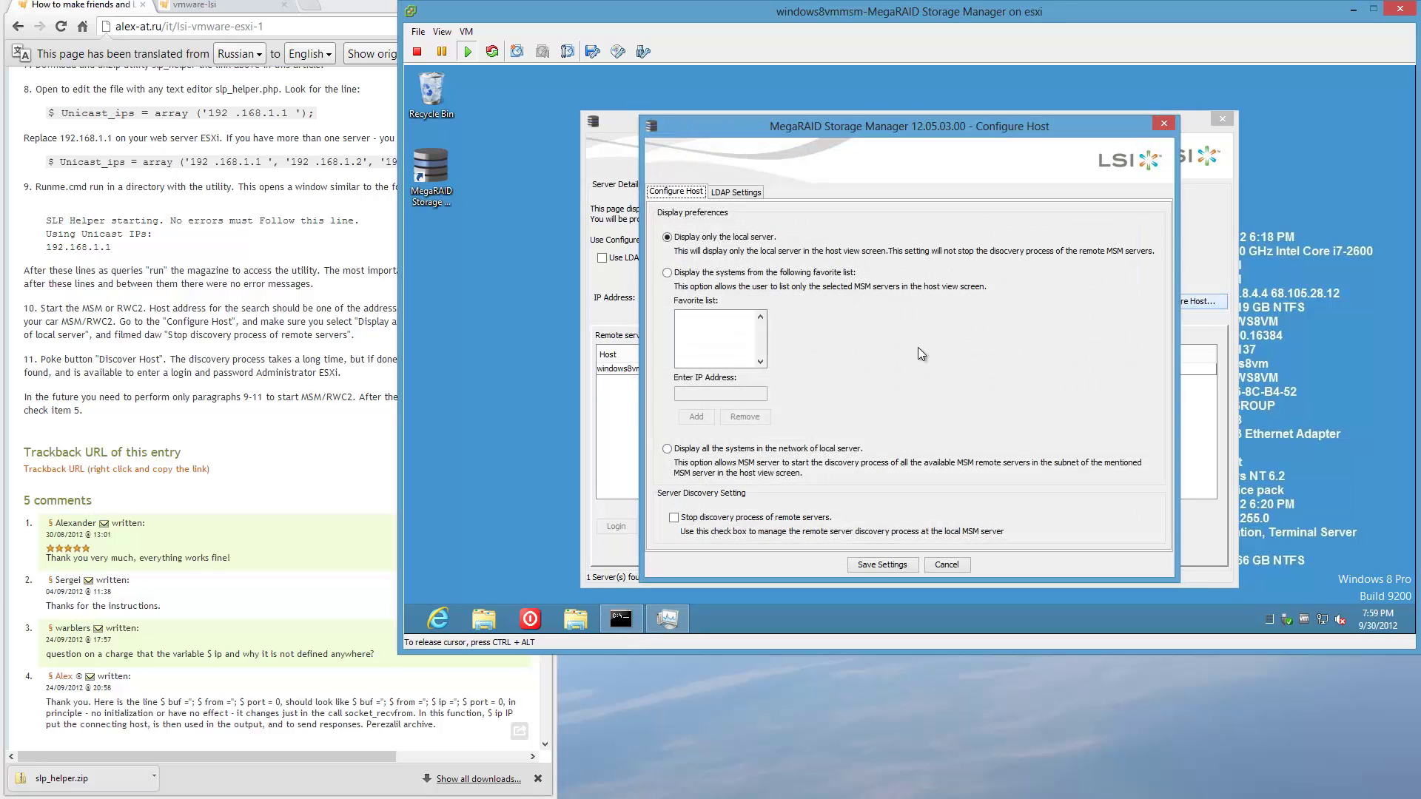
pyautogui.click(670, 273)
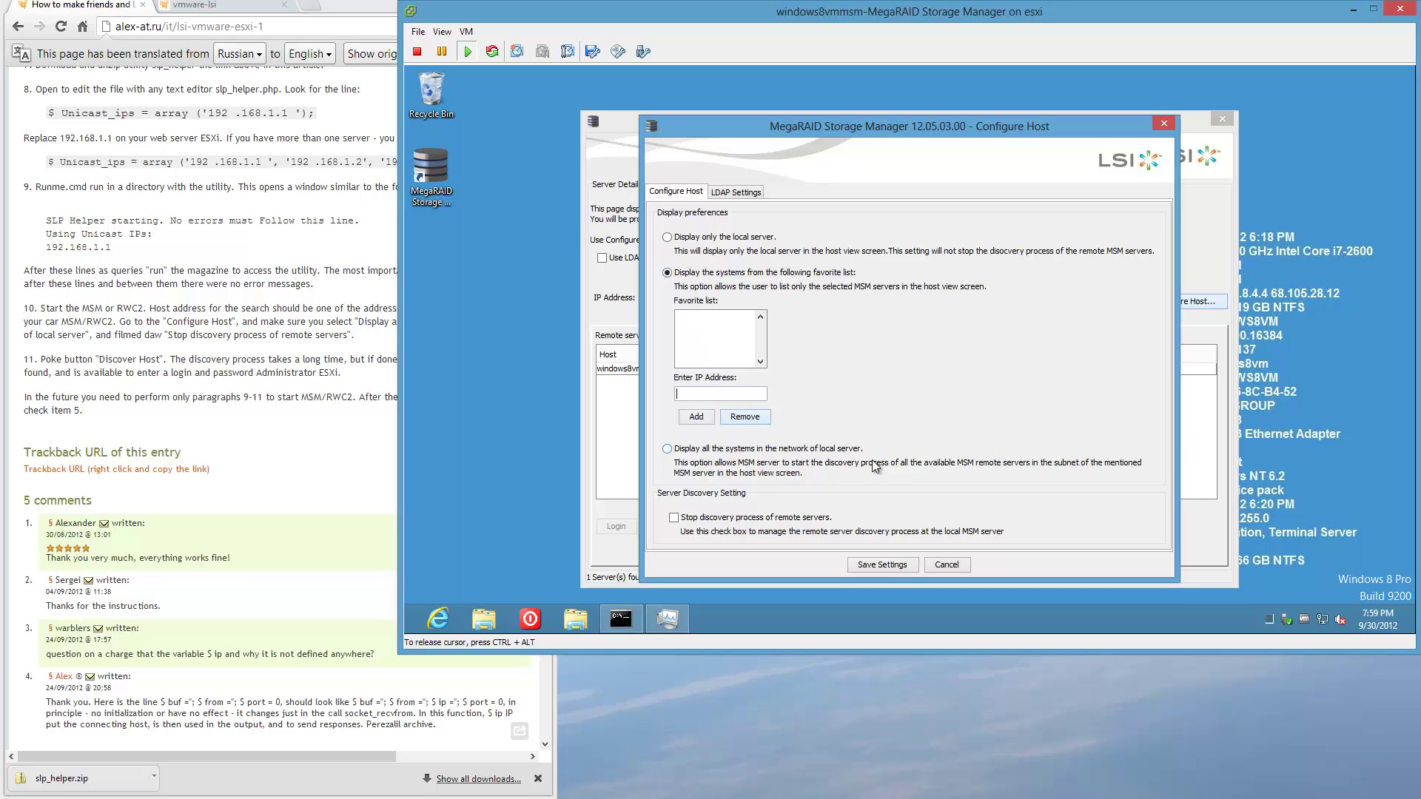
pyautogui.write('10.10.1.50')
pyautogui.click(696, 417)
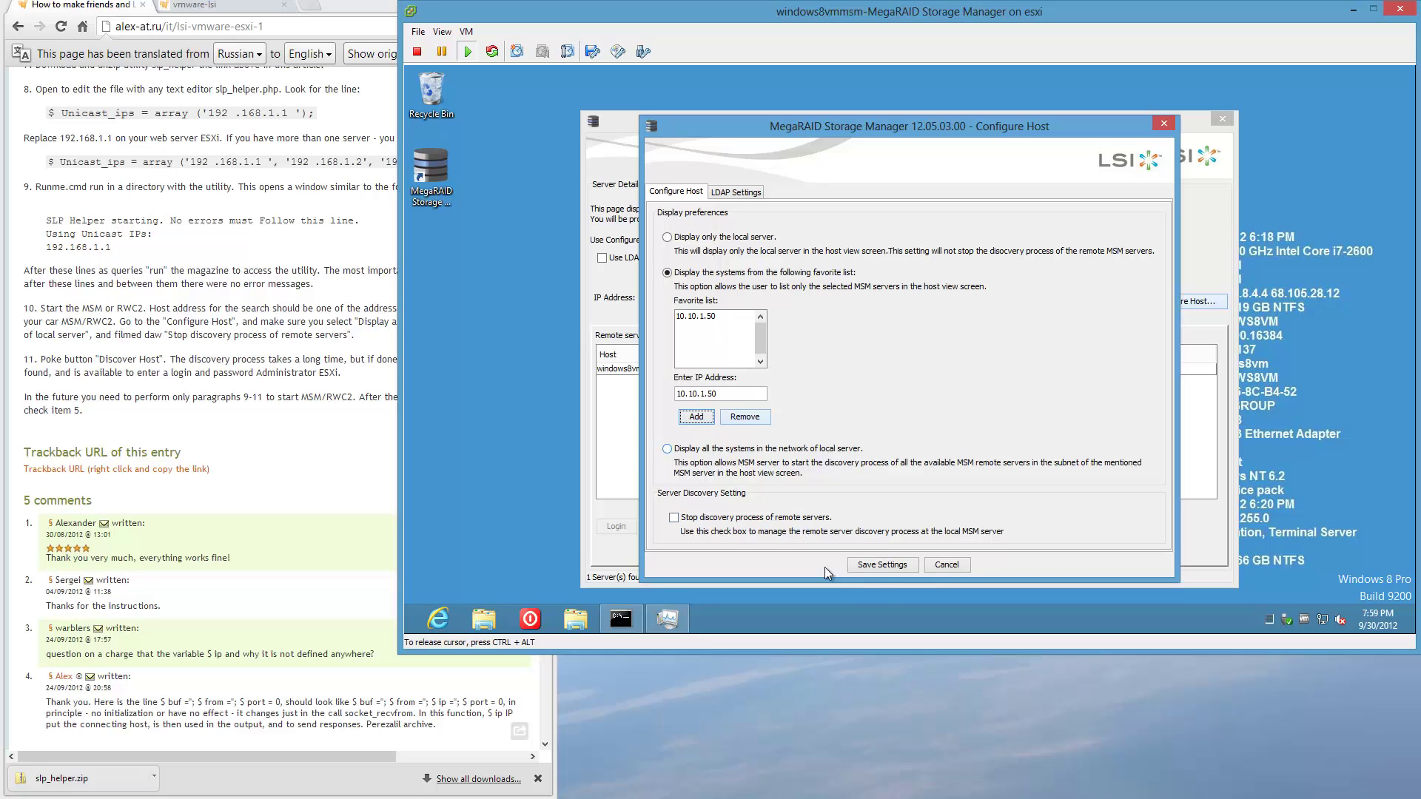
pyautogui.click(880, 565)
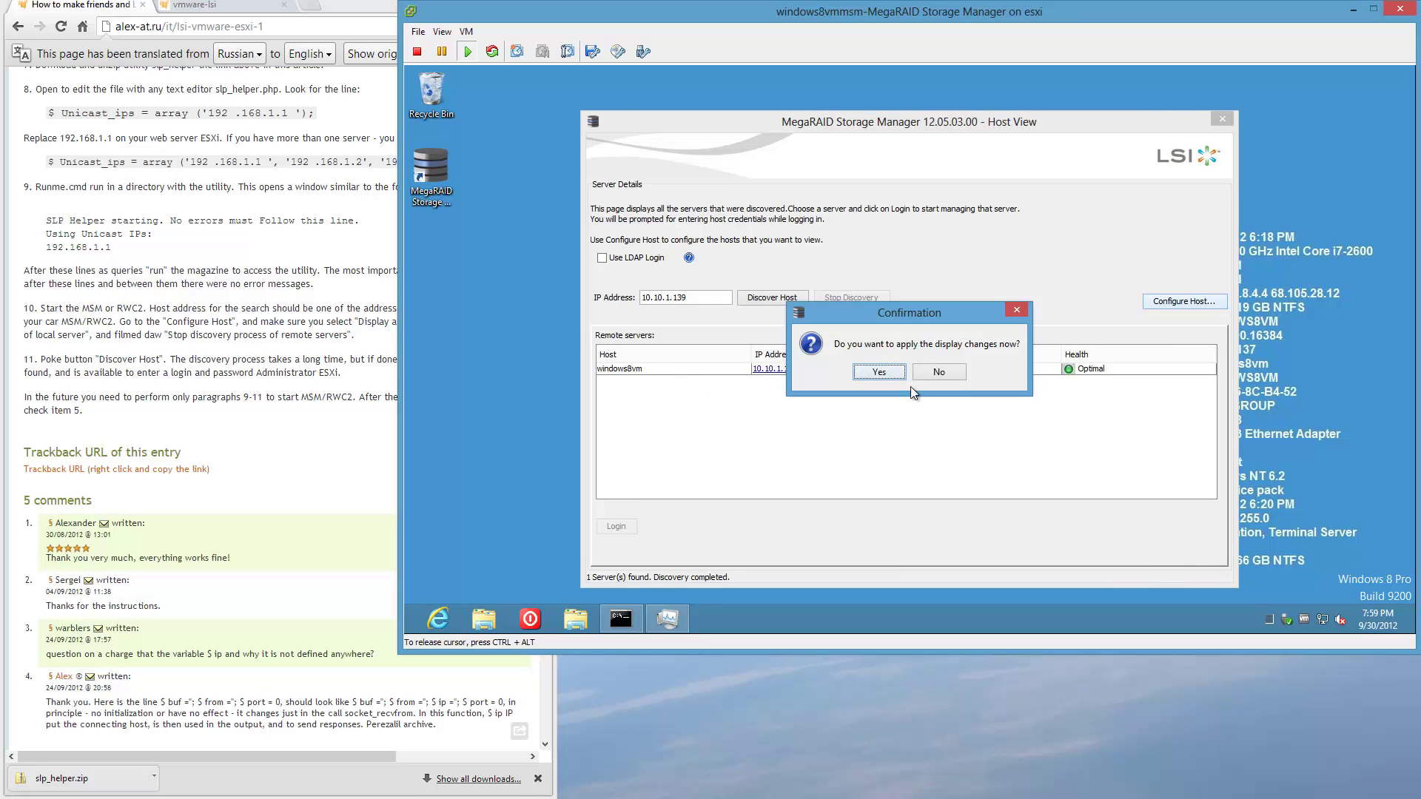
# Apply the display changes, check the runme.cmd console, and move Host View up-right.
pyautogui.click(879, 372)
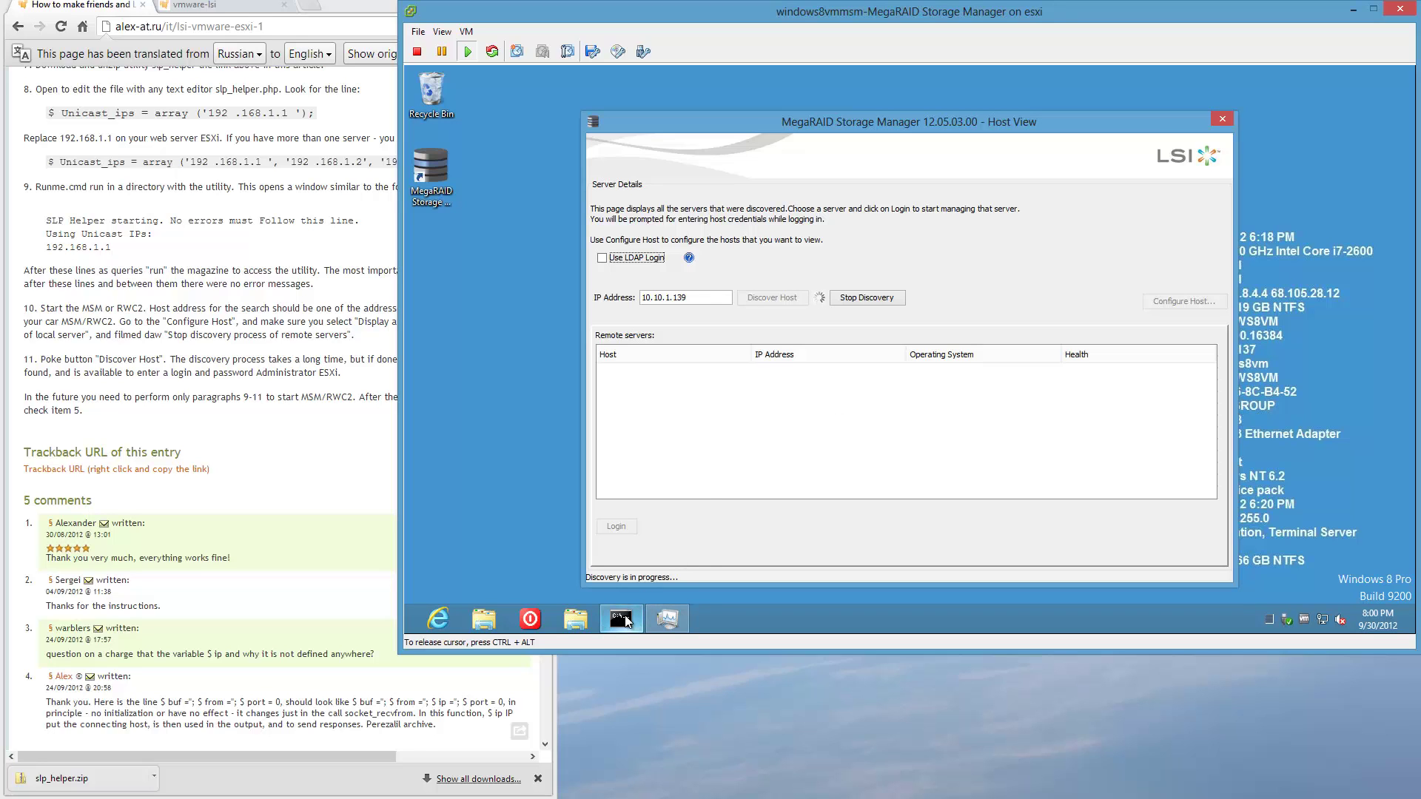
pyautogui.moveTo(625, 622)
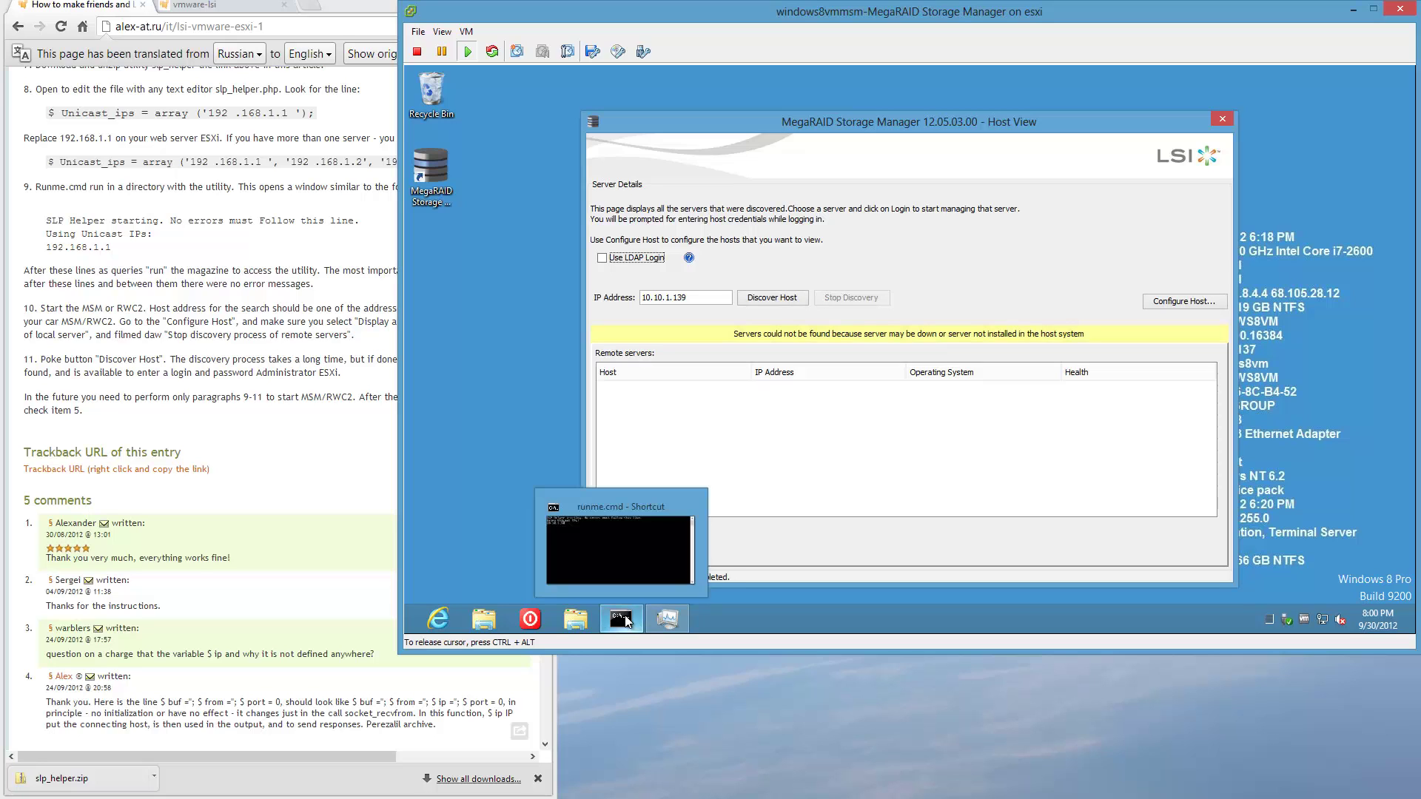
pyautogui.click(626, 621)
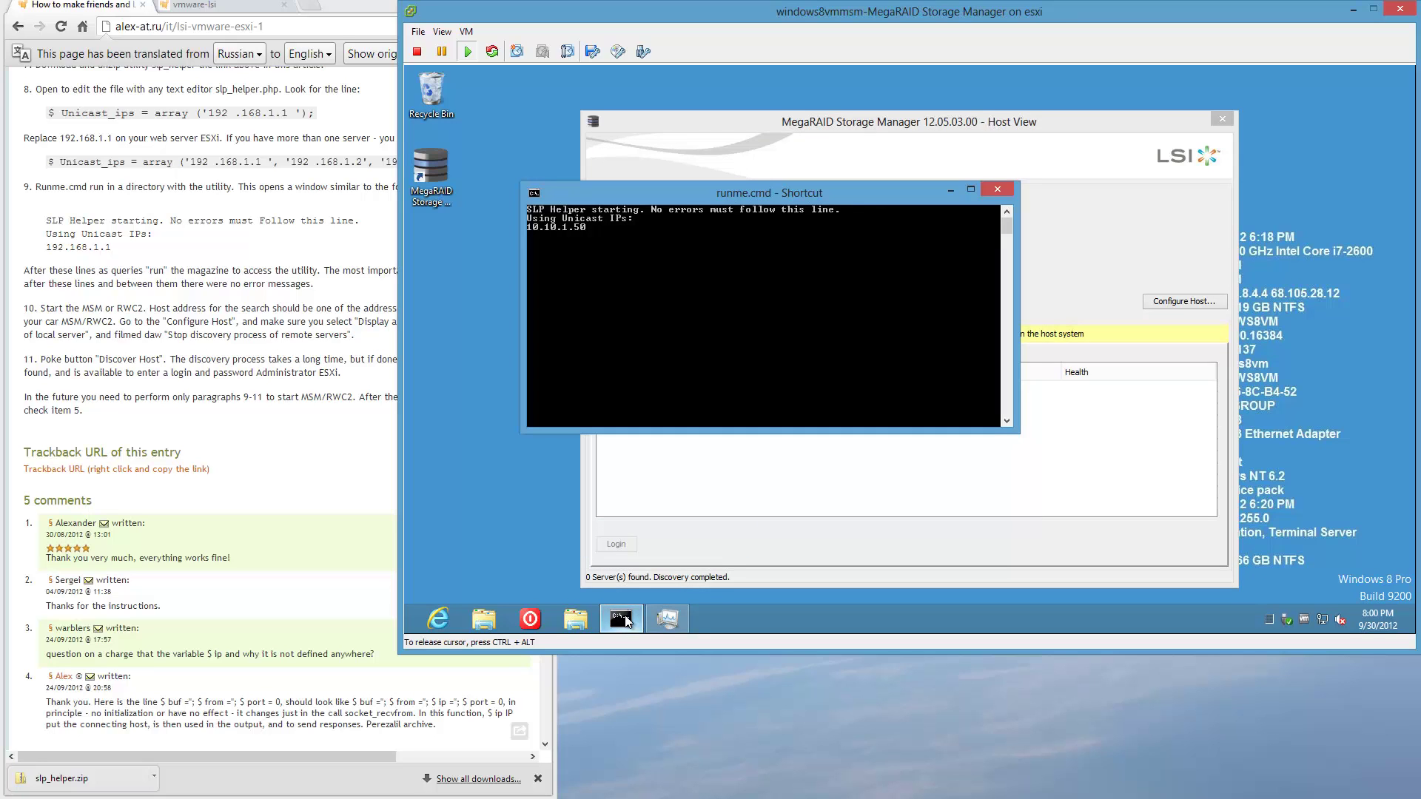
pyautogui.click(625, 621)
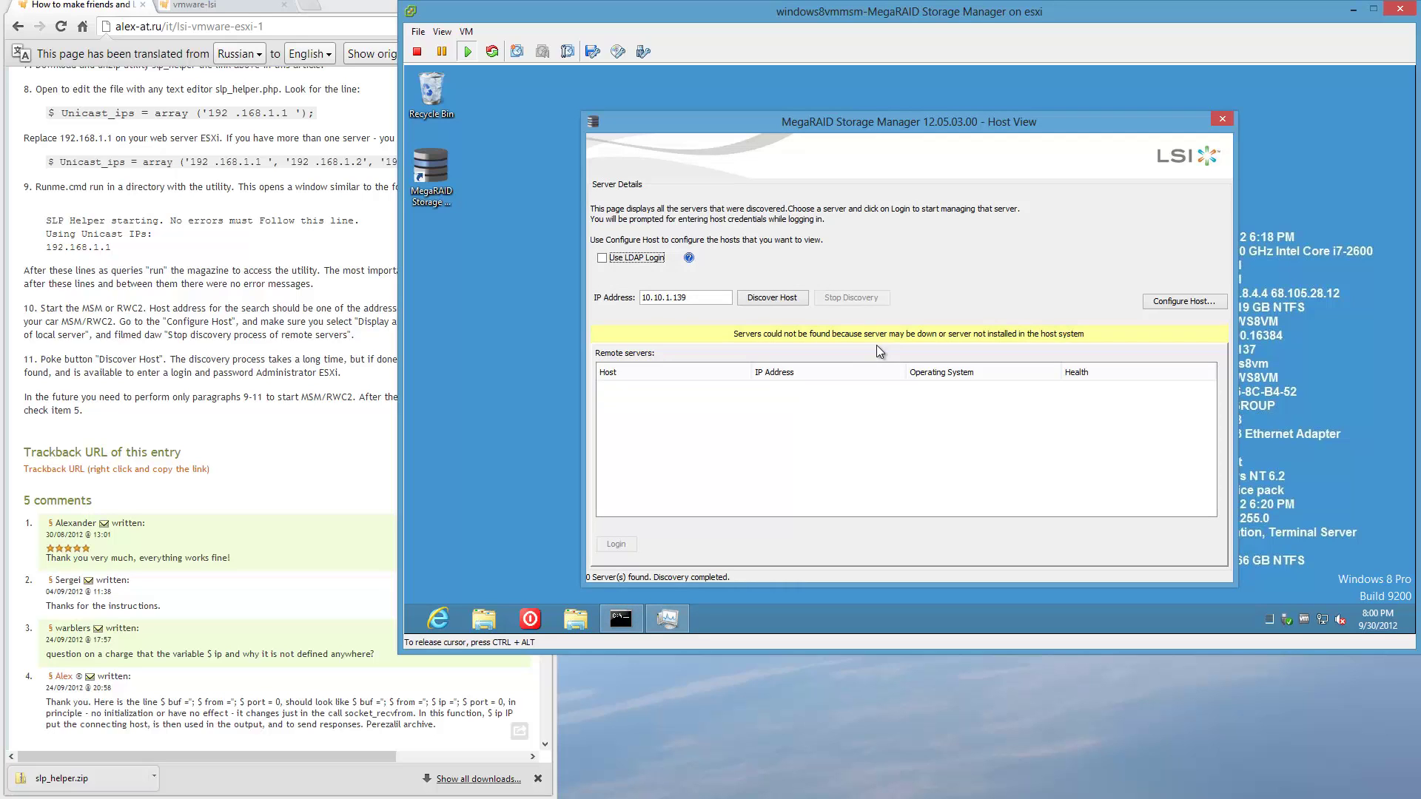
pyautogui.click(1178, 309)
pyautogui.moveTo(1055, 127); pyautogui.dragTo(1095, 122)
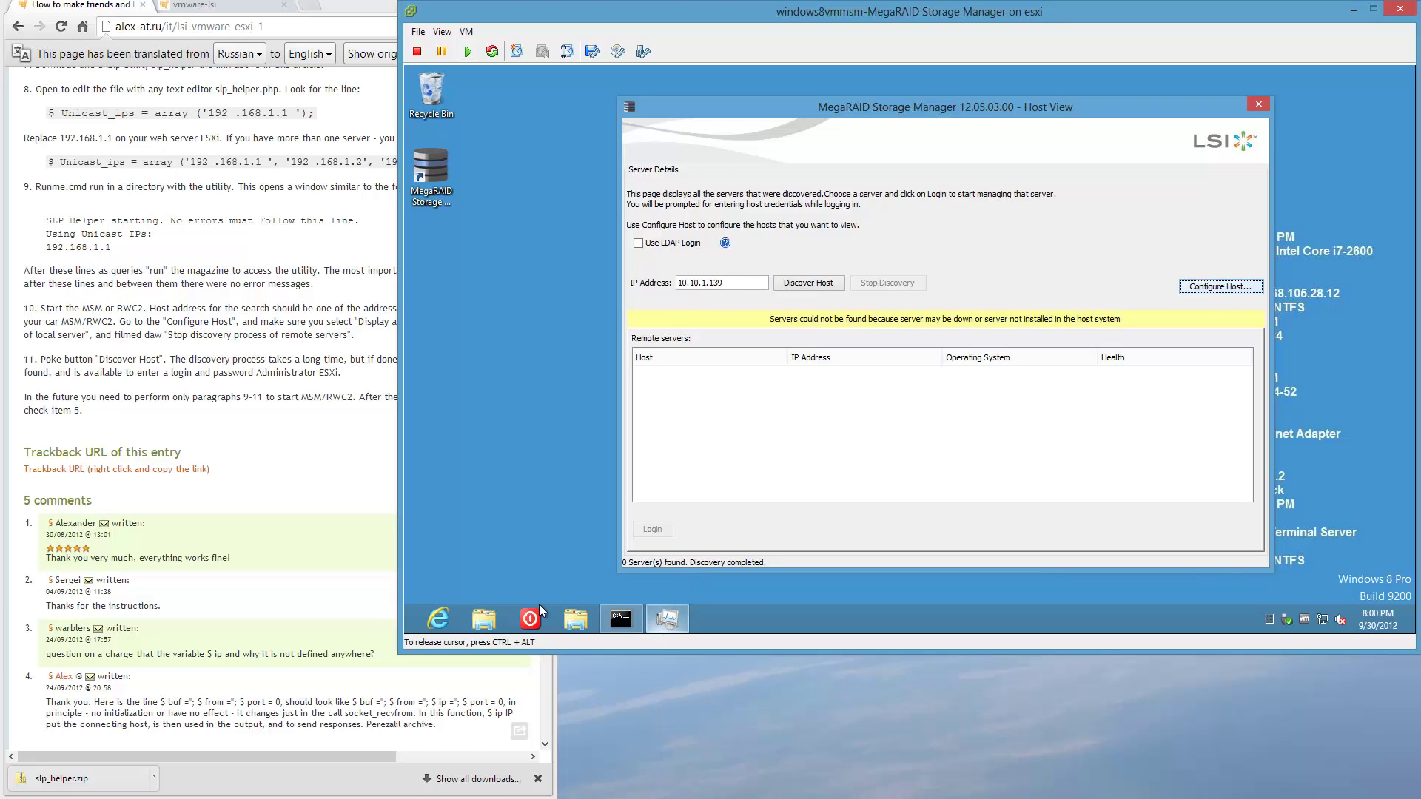
# Review CPU performance in the VM's Task Manager and switch it to compact view.
pyautogui.click(667, 619)
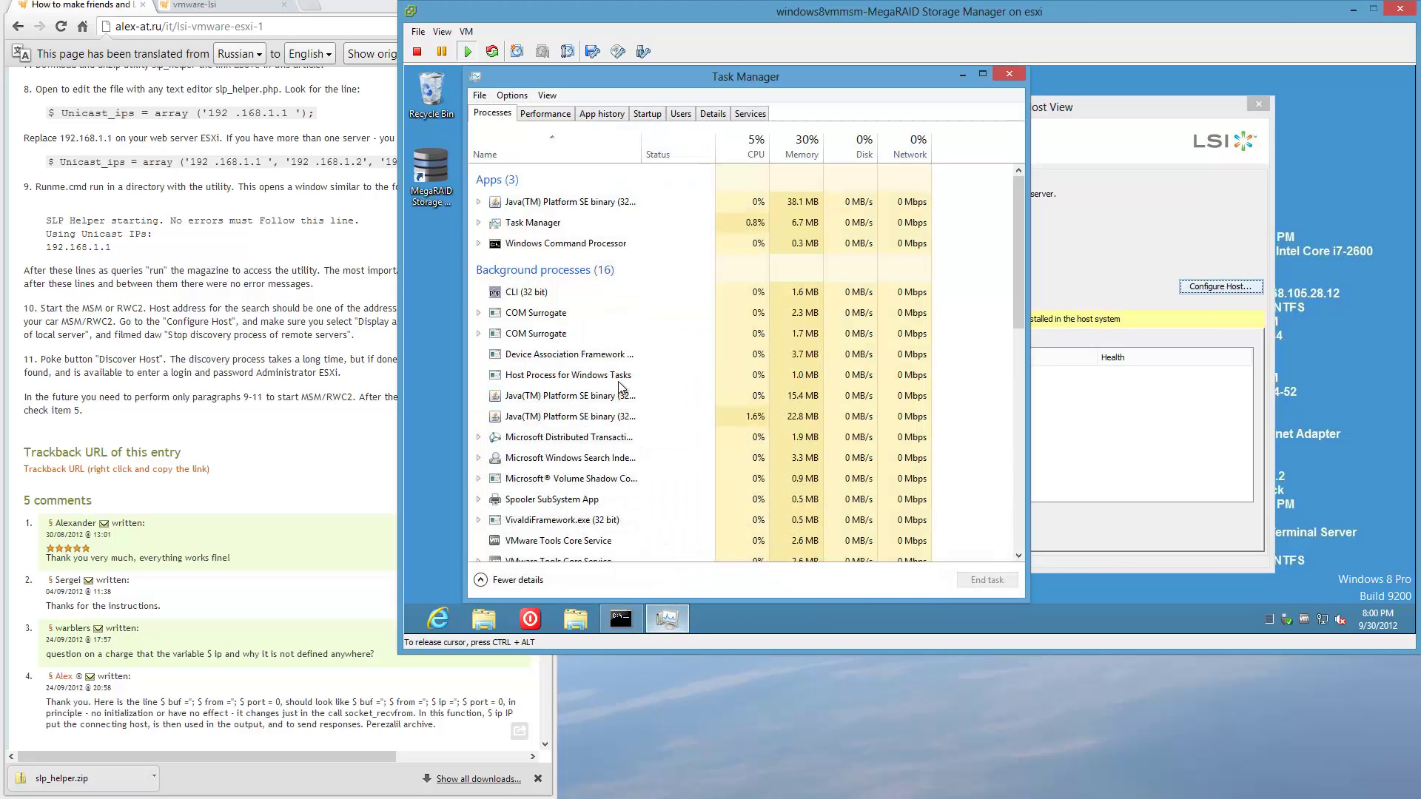
pyautogui.click(545, 113)
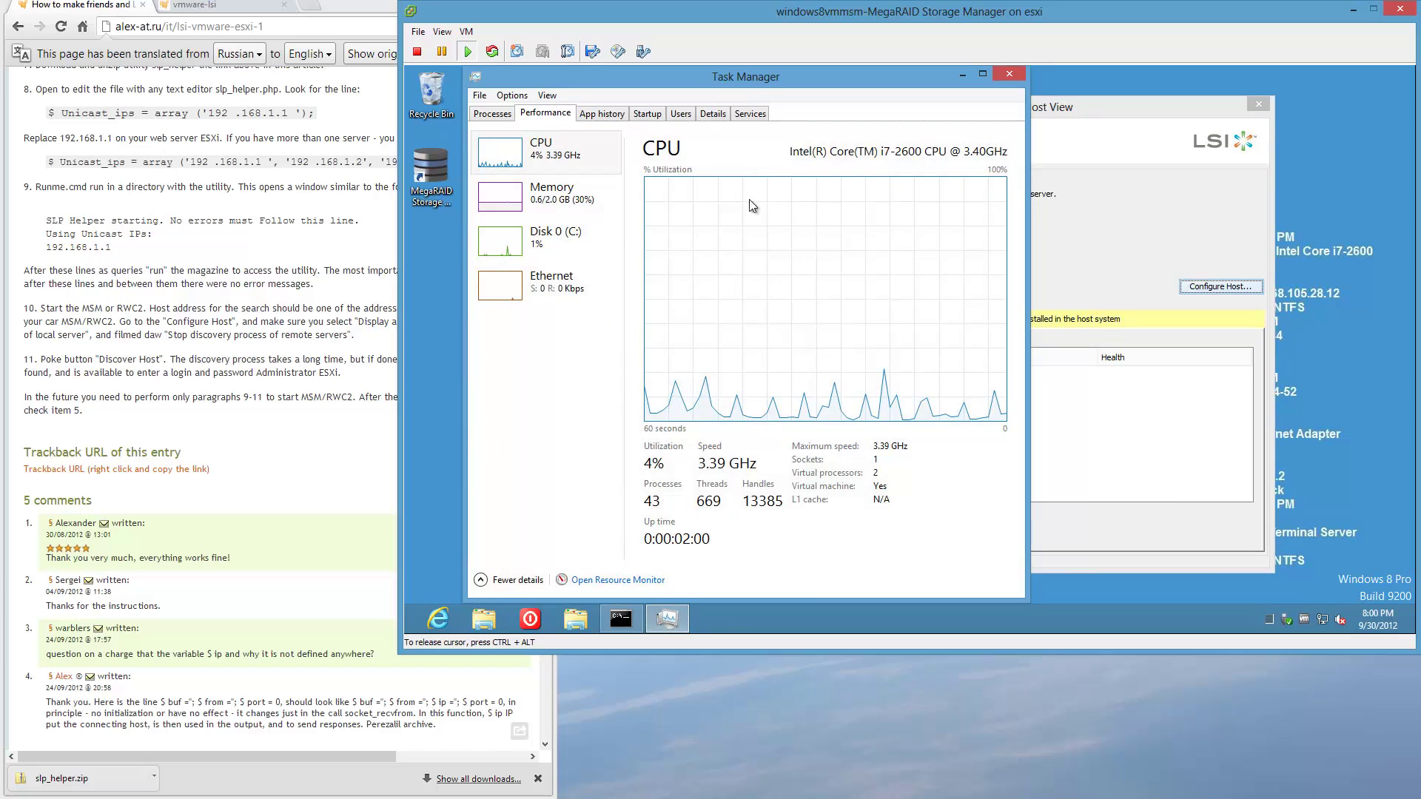
pyautogui.click(492, 113)
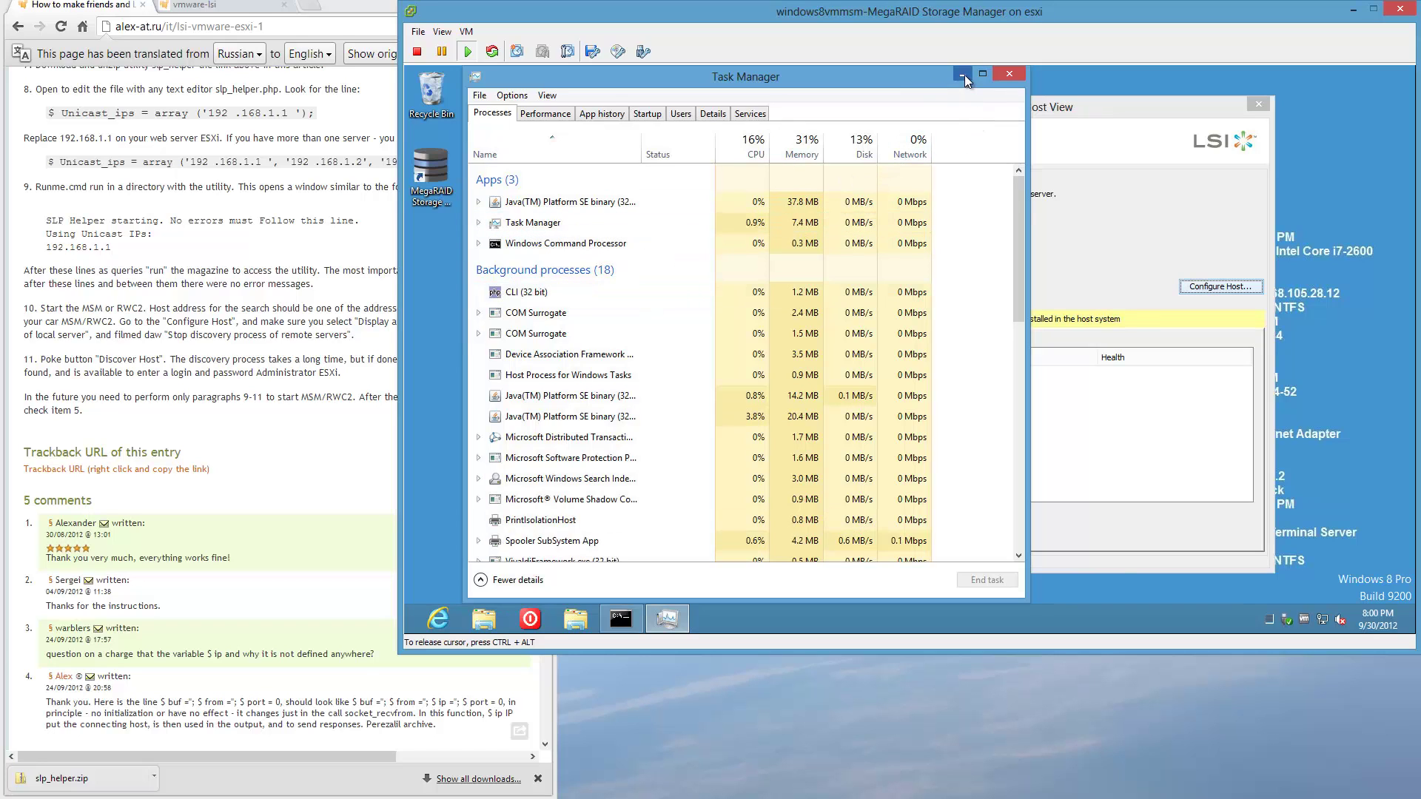
pyautogui.click(1008, 74)
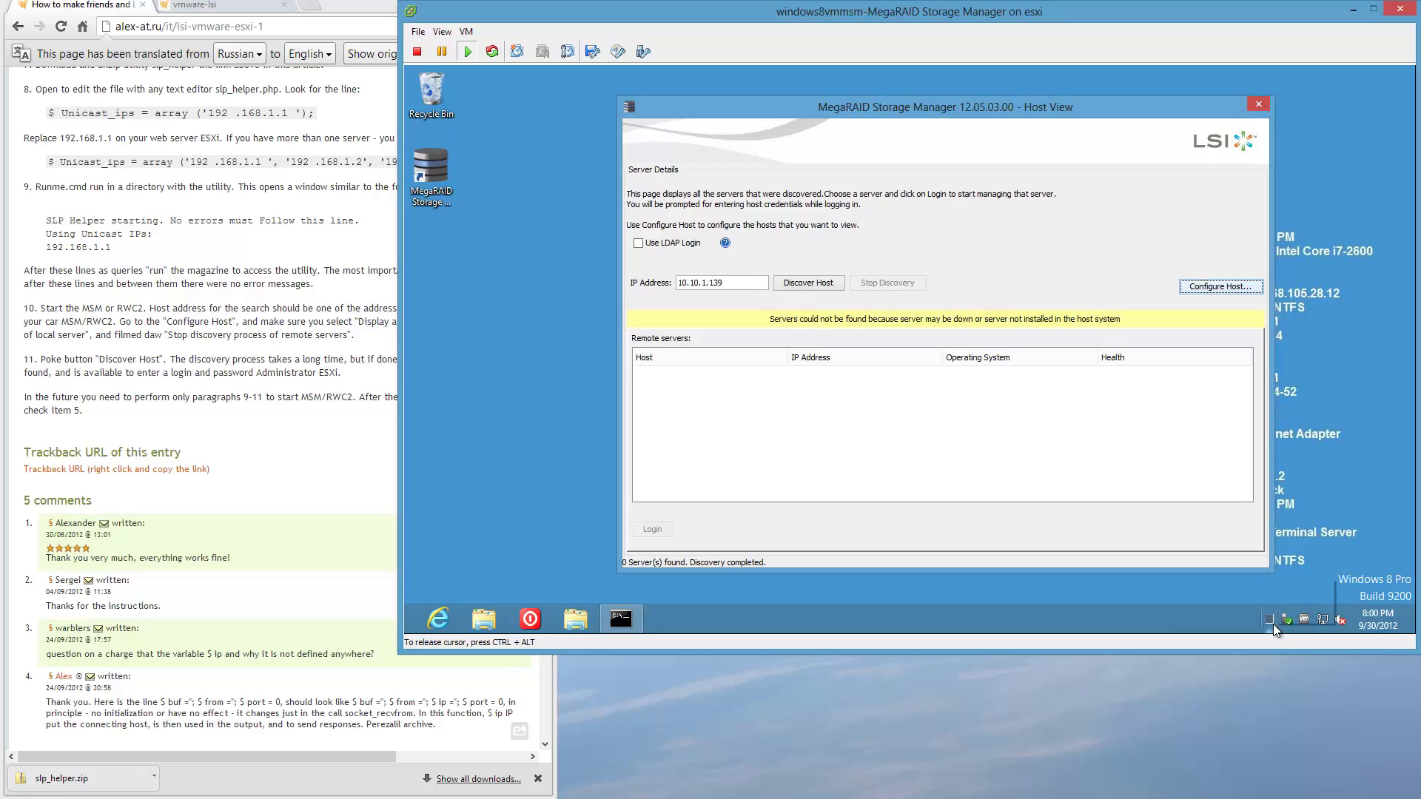
pyautogui.hotkey('ctrl', 'shift', 'Escape')
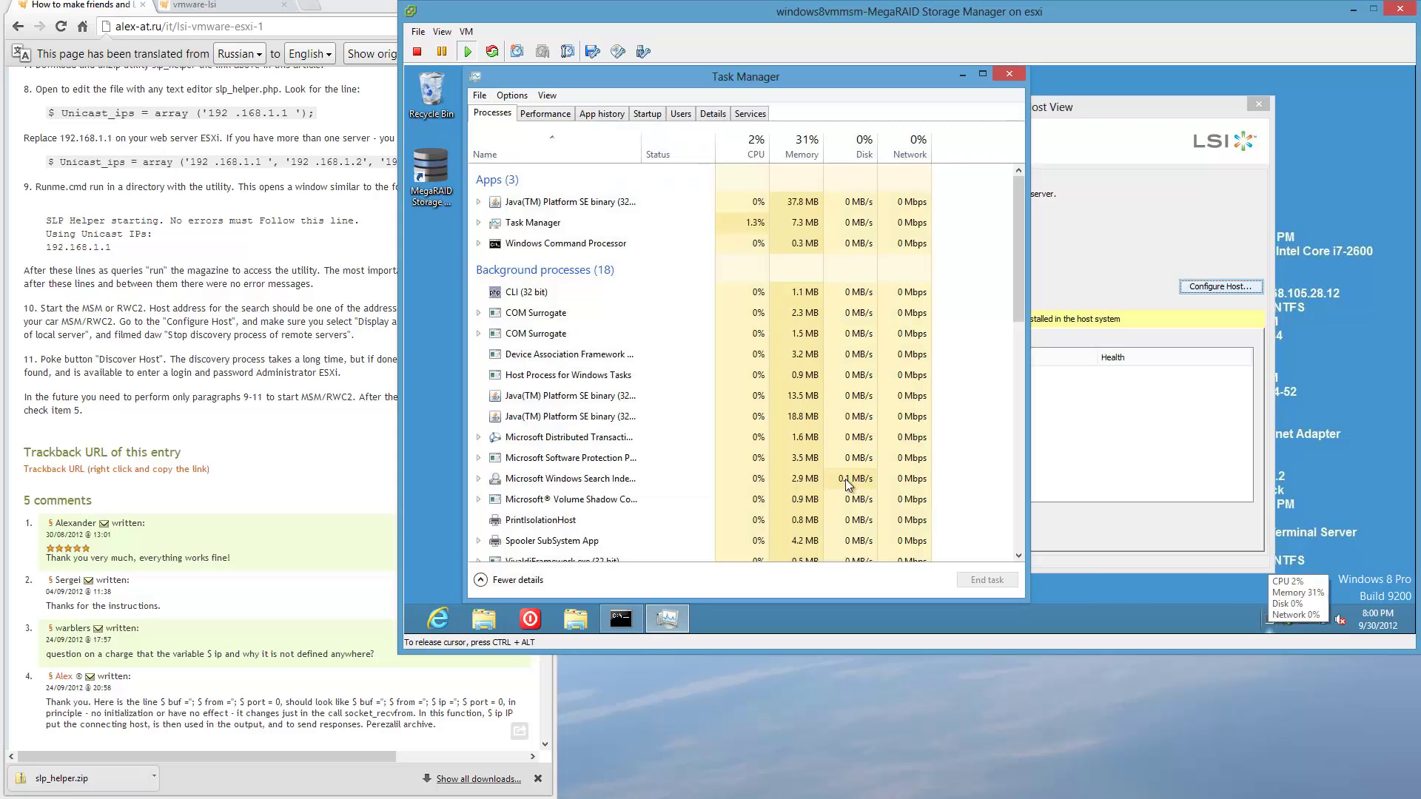
pyautogui.click(509, 583)
pyautogui.click(727, 73)
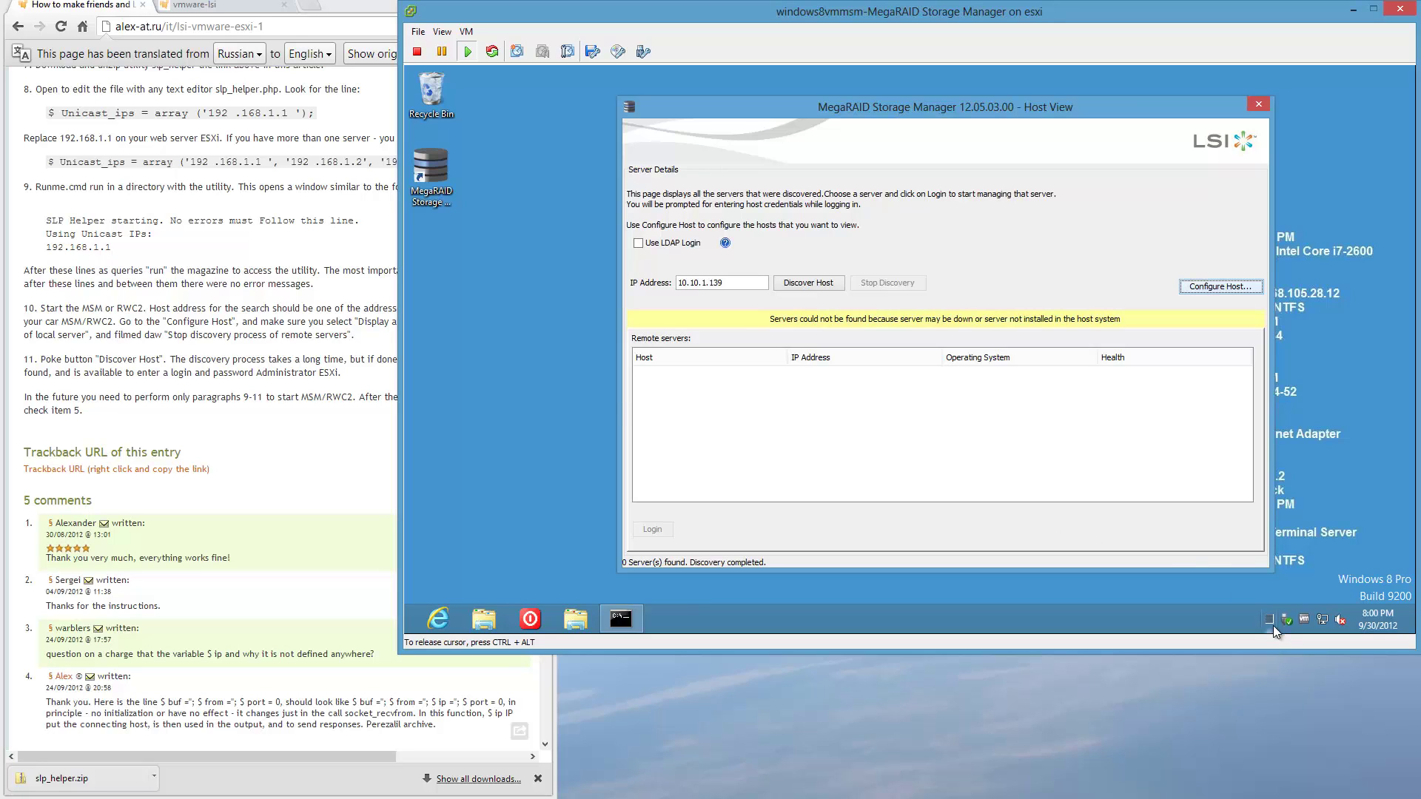
# End the Java(TM) Platform SE binary task running MegaRAID and dismiss the evaluation licence notice.
pyautogui.hotkey('ctrl', 'shift', 'Escape')
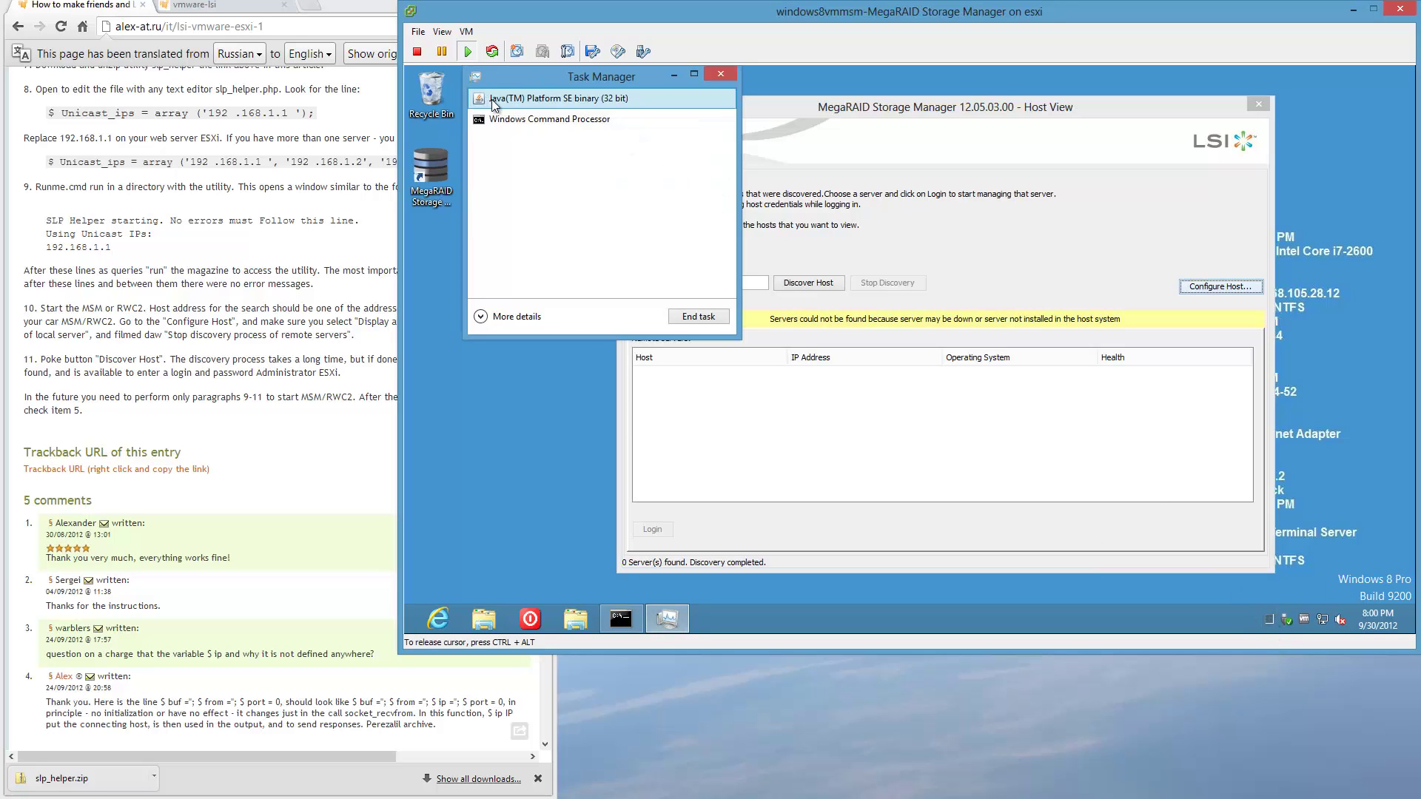
pyautogui.rightClick(641, 98)
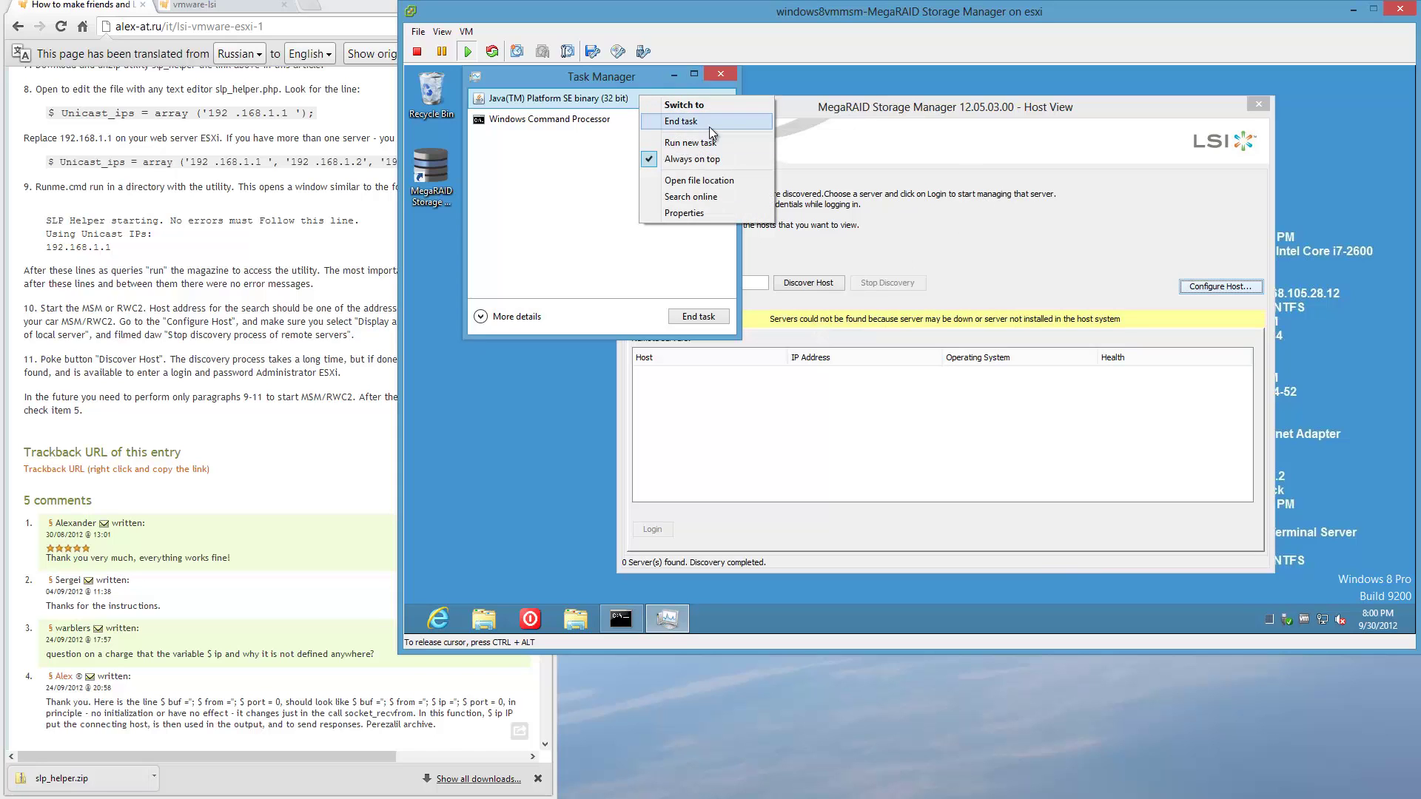
pyautogui.click(710, 122)
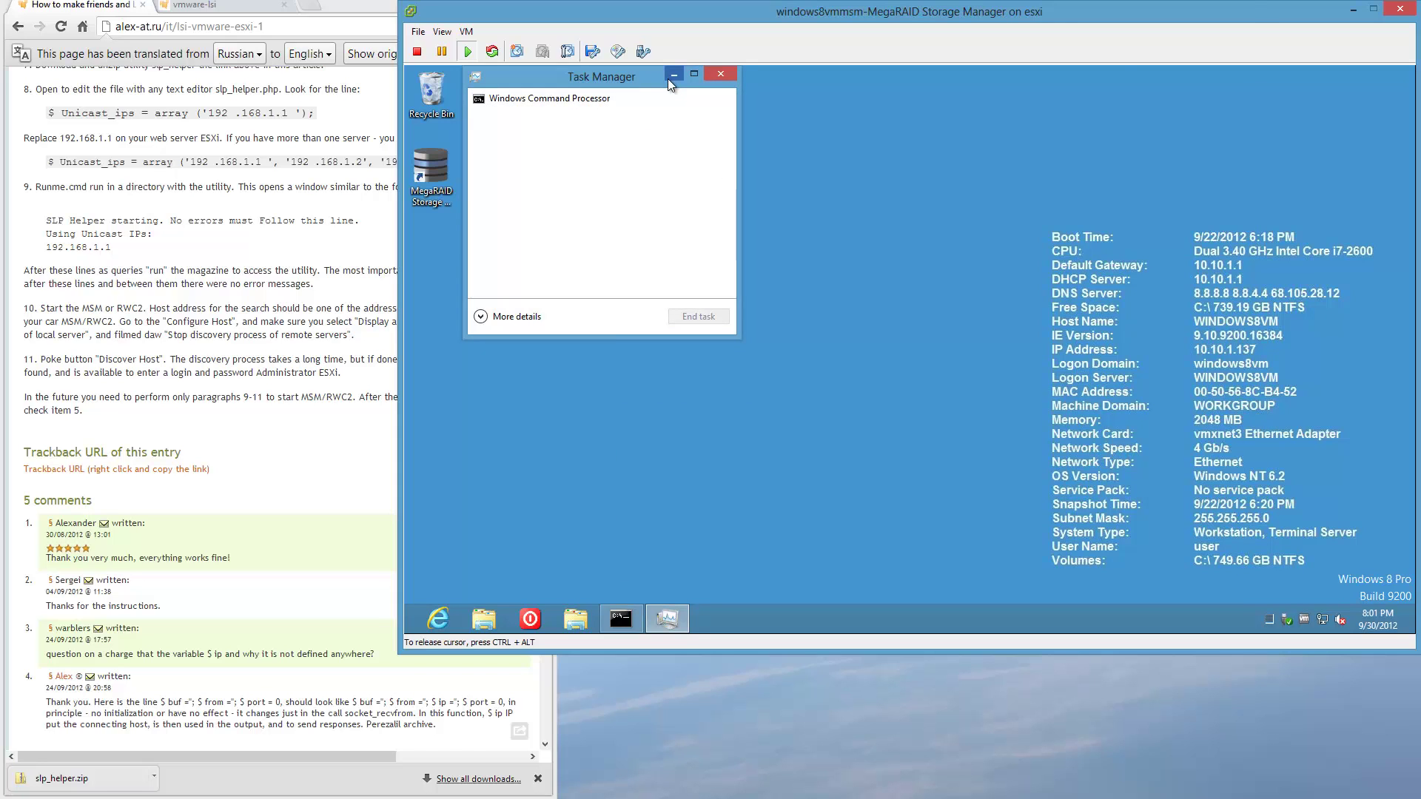
pyautogui.click(720, 74)
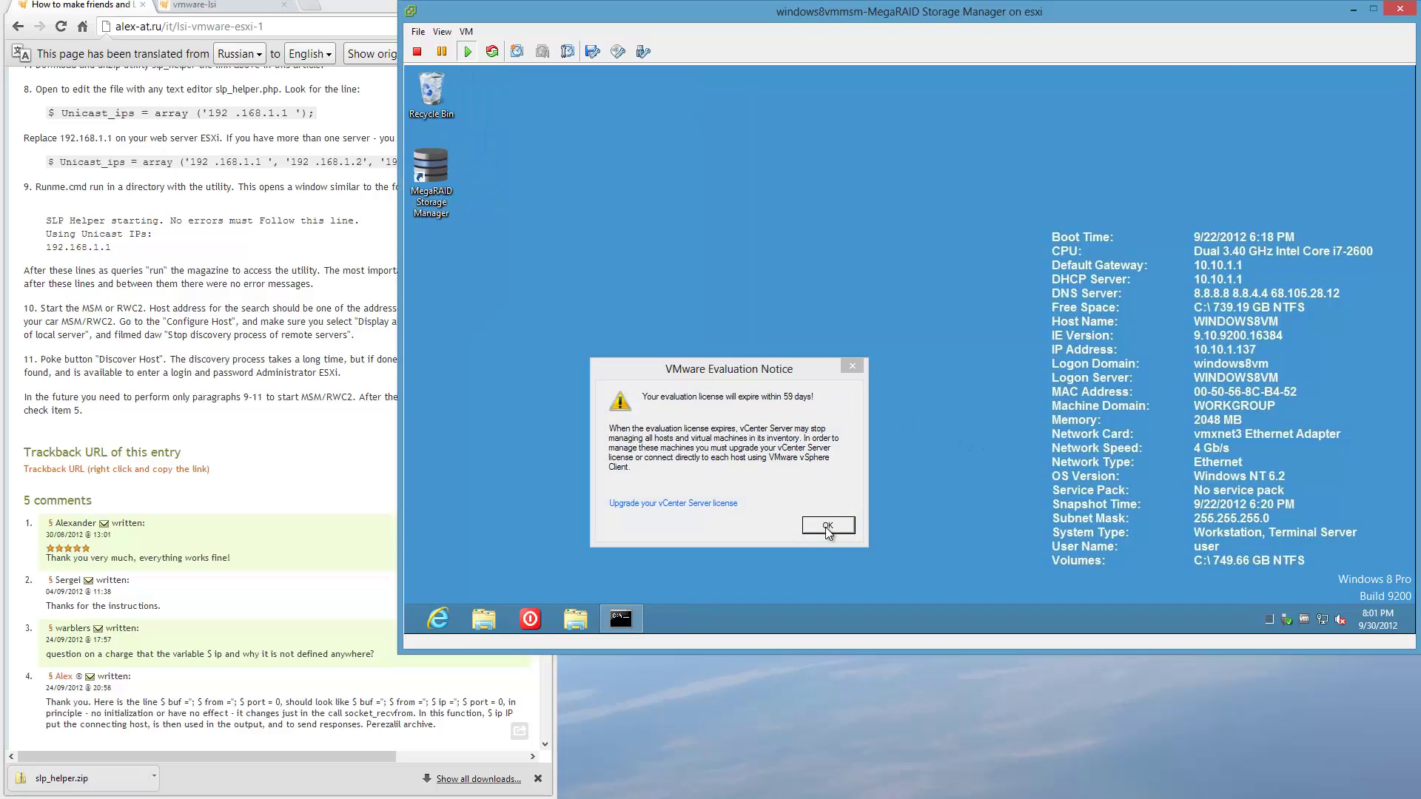
pyautogui.click(828, 526)
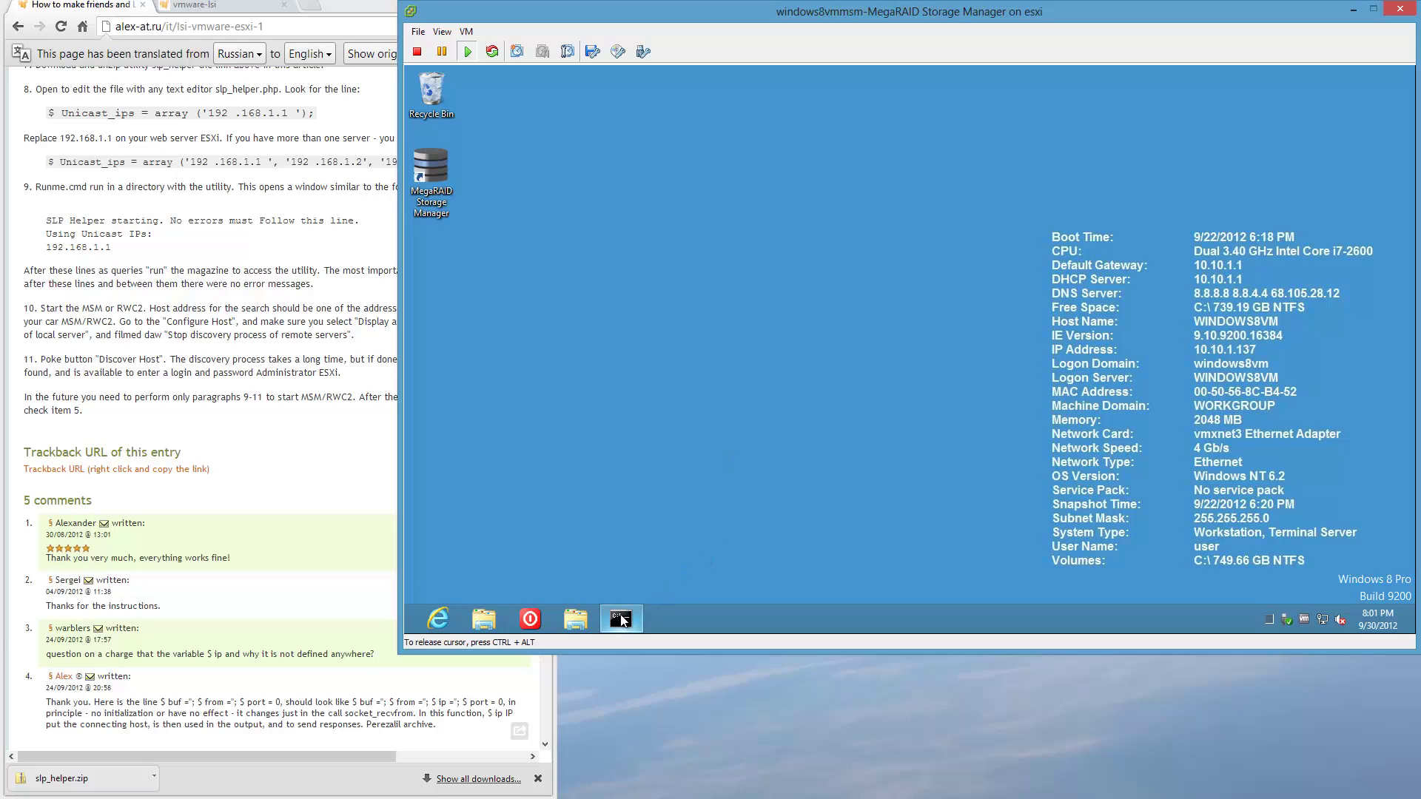
# Relaunch MegaRAID, set it to display all local-network systems, apply, then close Host View.
pyautogui.click(428, 154)
pyautogui.doubleClick(428, 162)
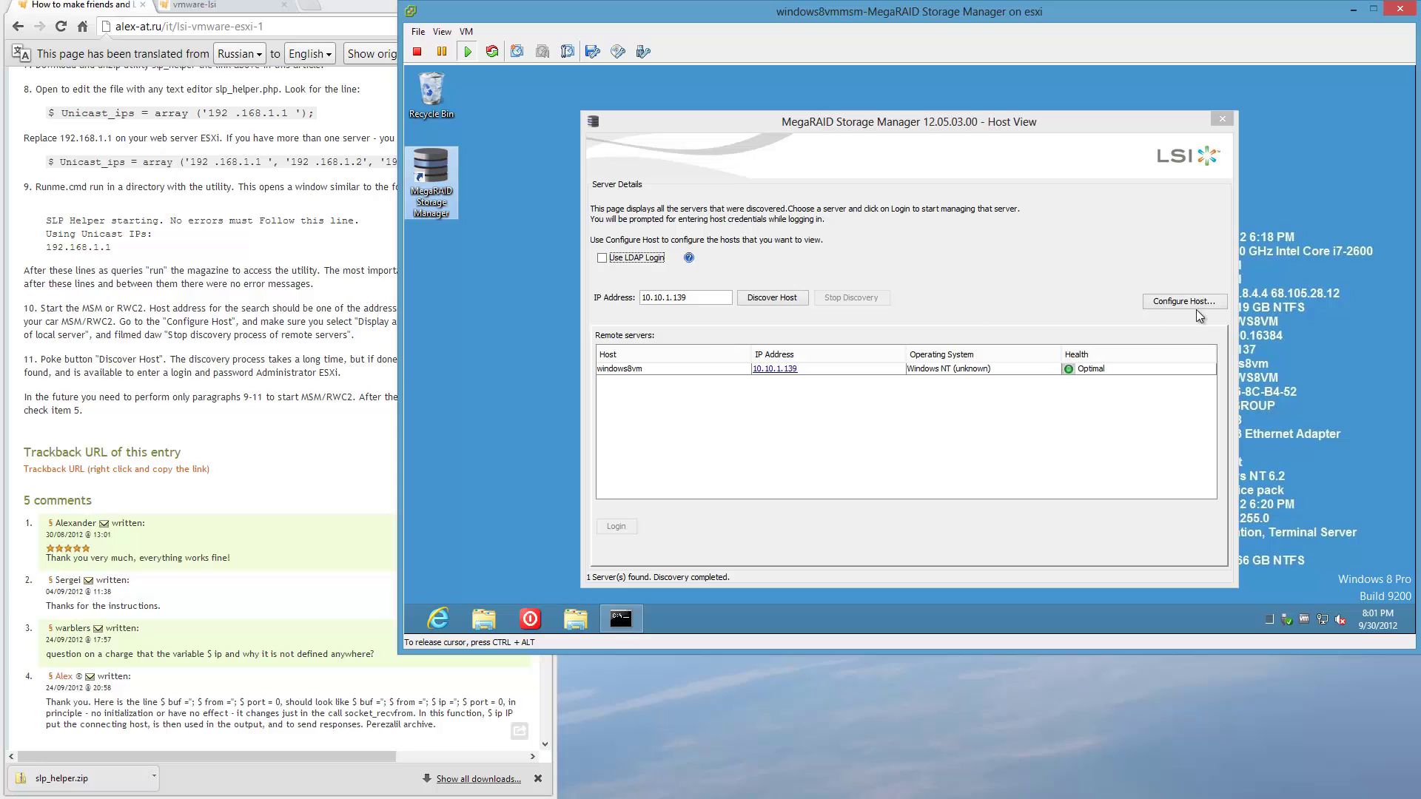
pyautogui.click(1215, 305)
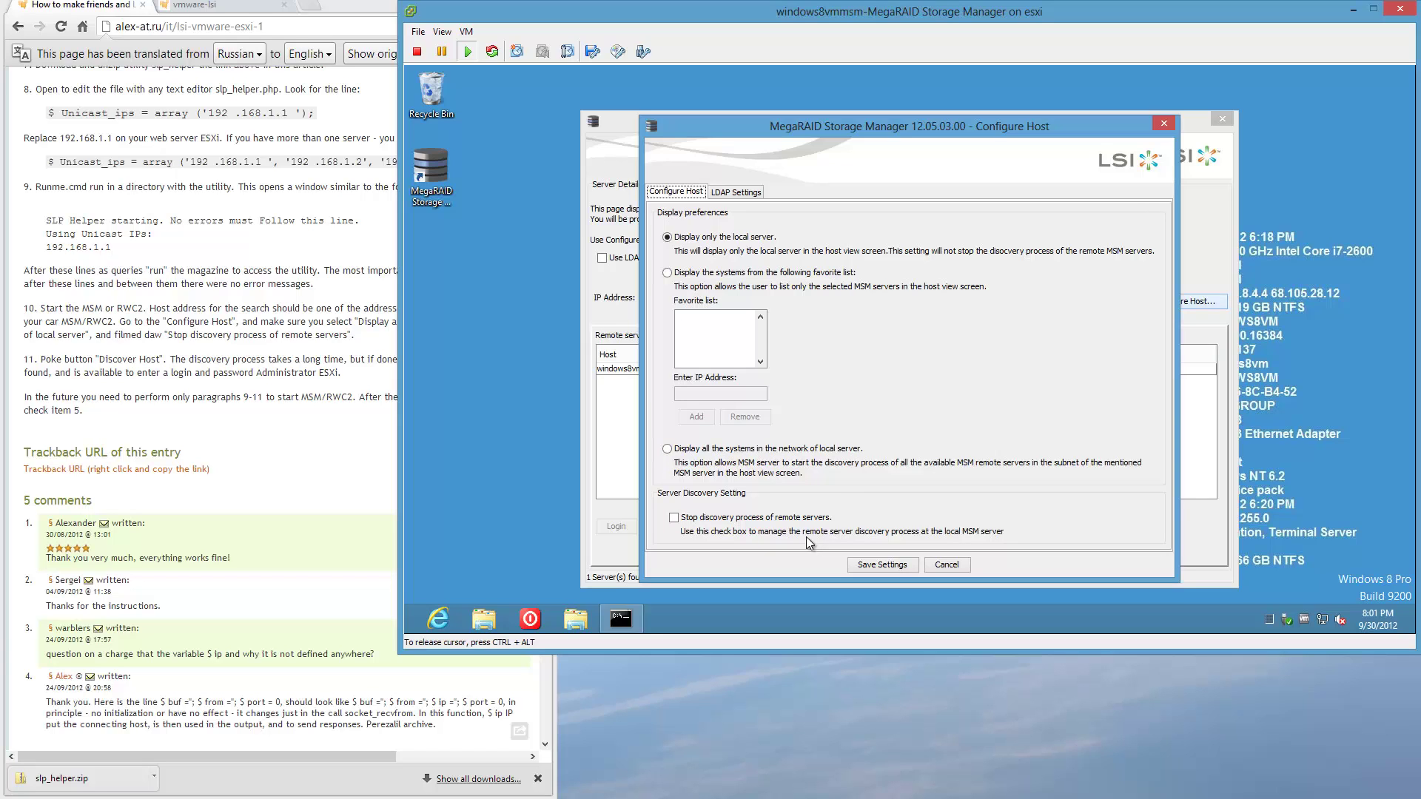
pyautogui.click(668, 448)
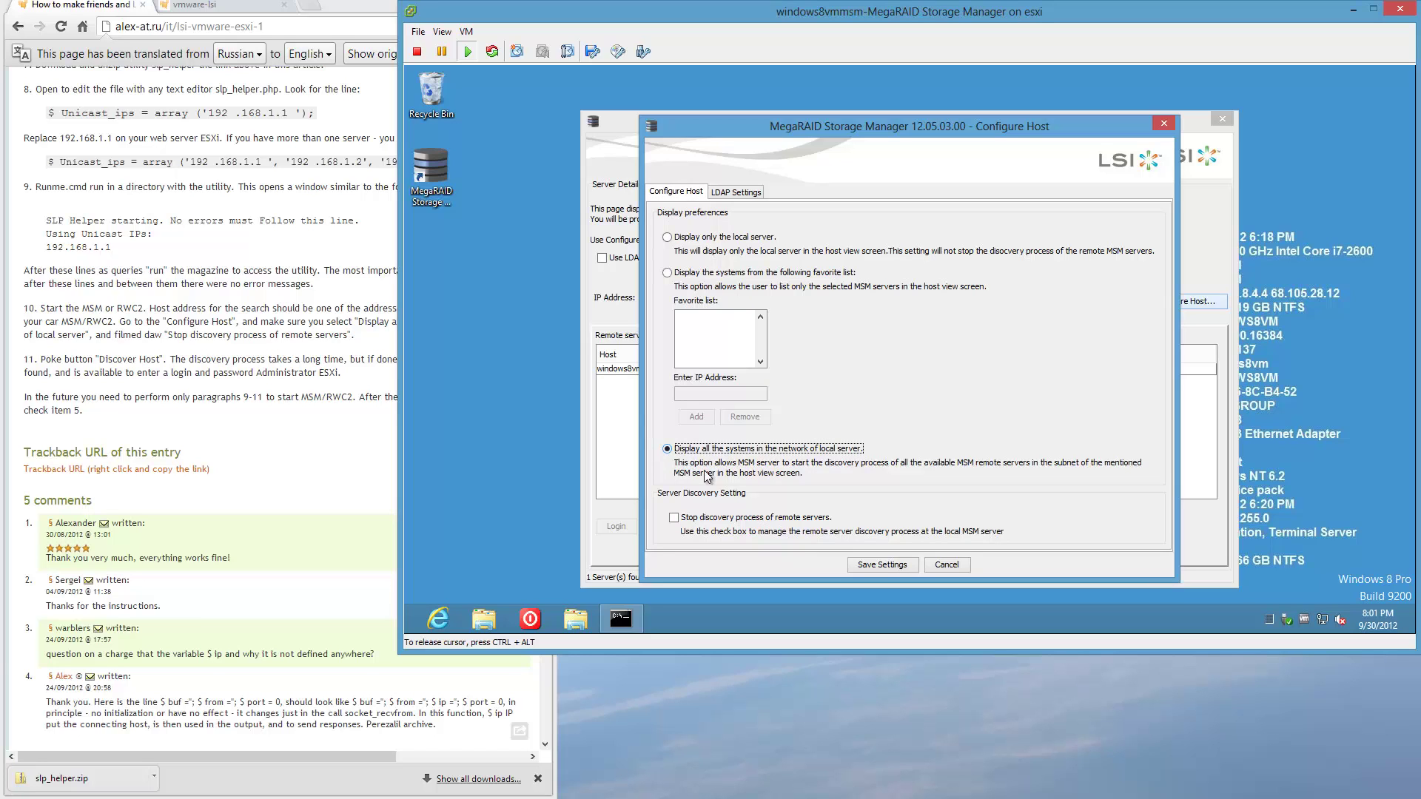
pyautogui.click(890, 565)
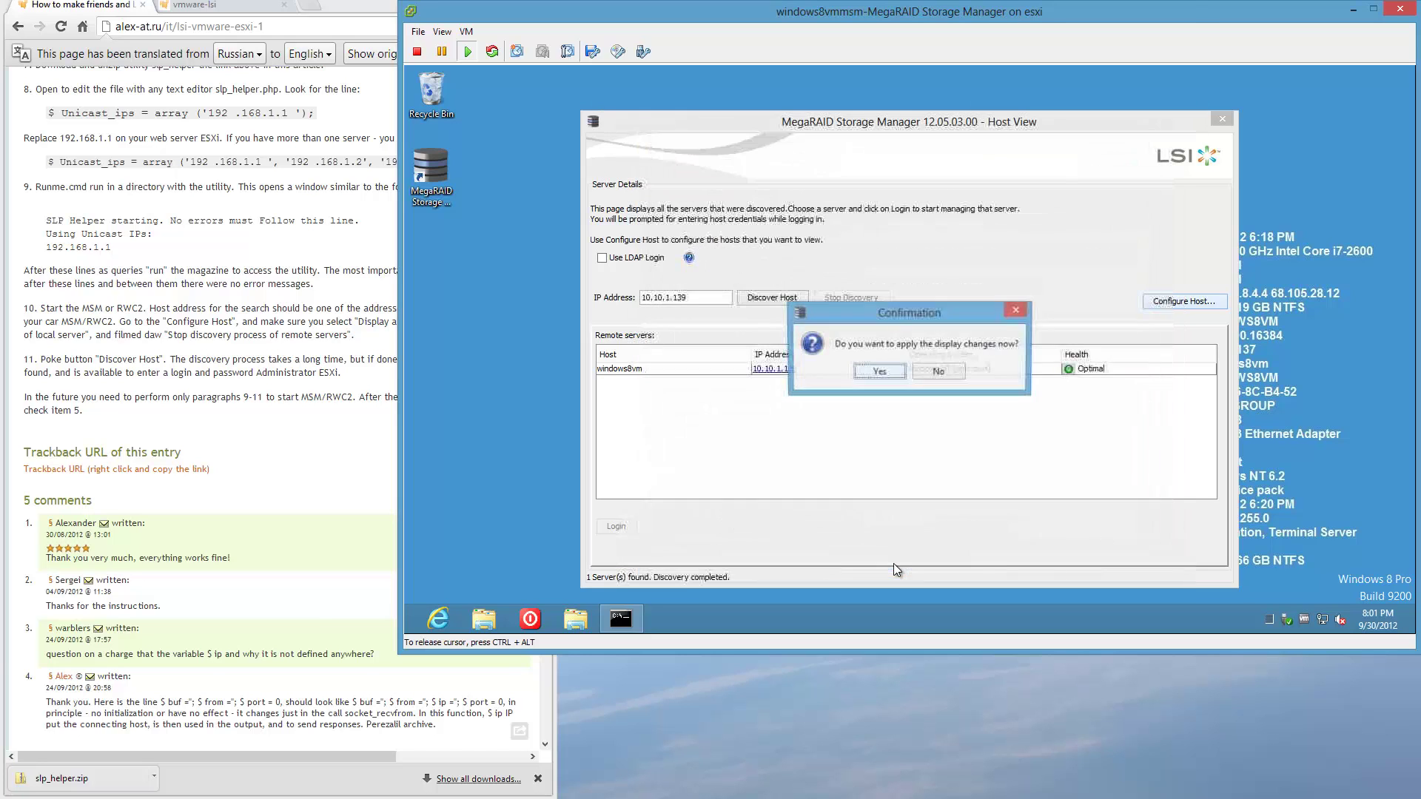
pyautogui.click(885, 371)
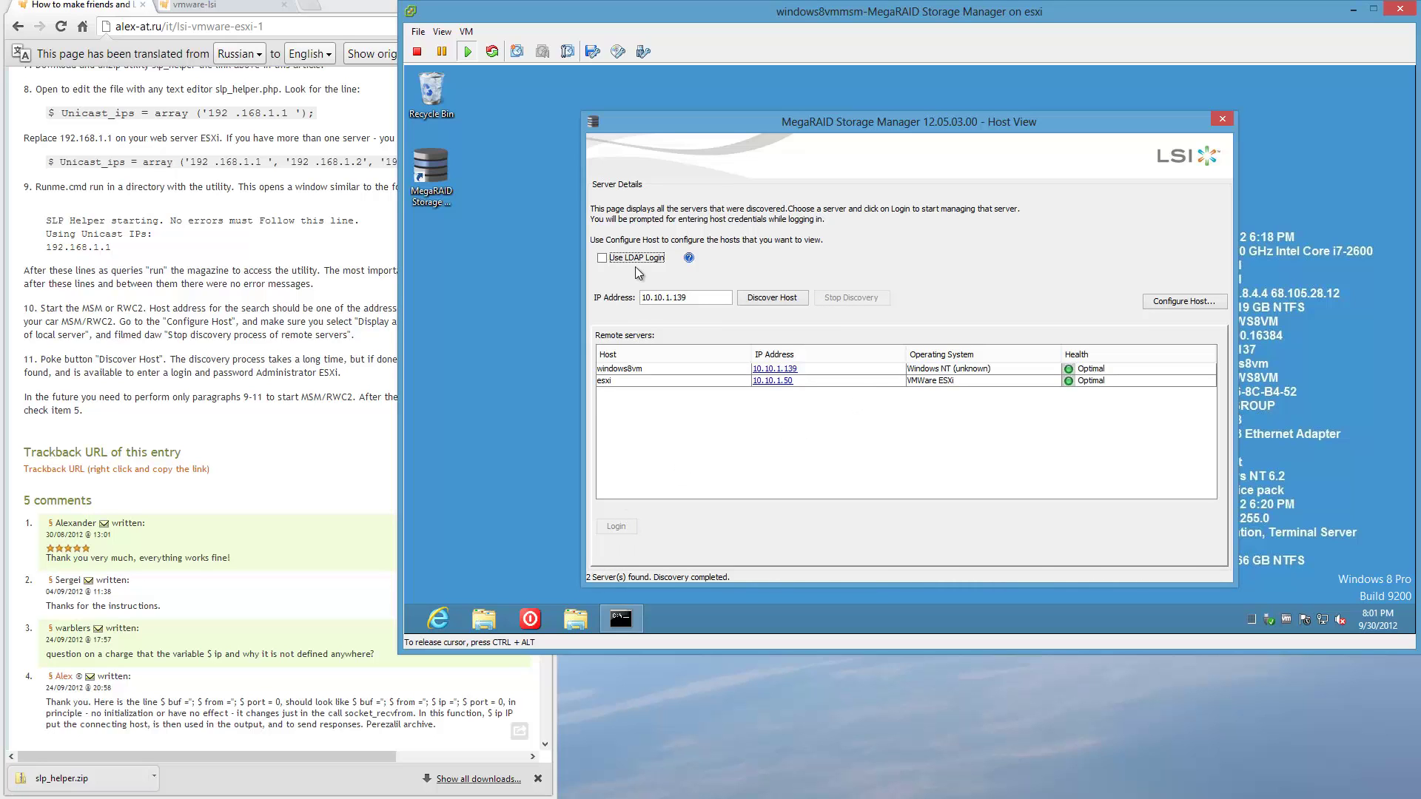
pyautogui.click(1223, 120)
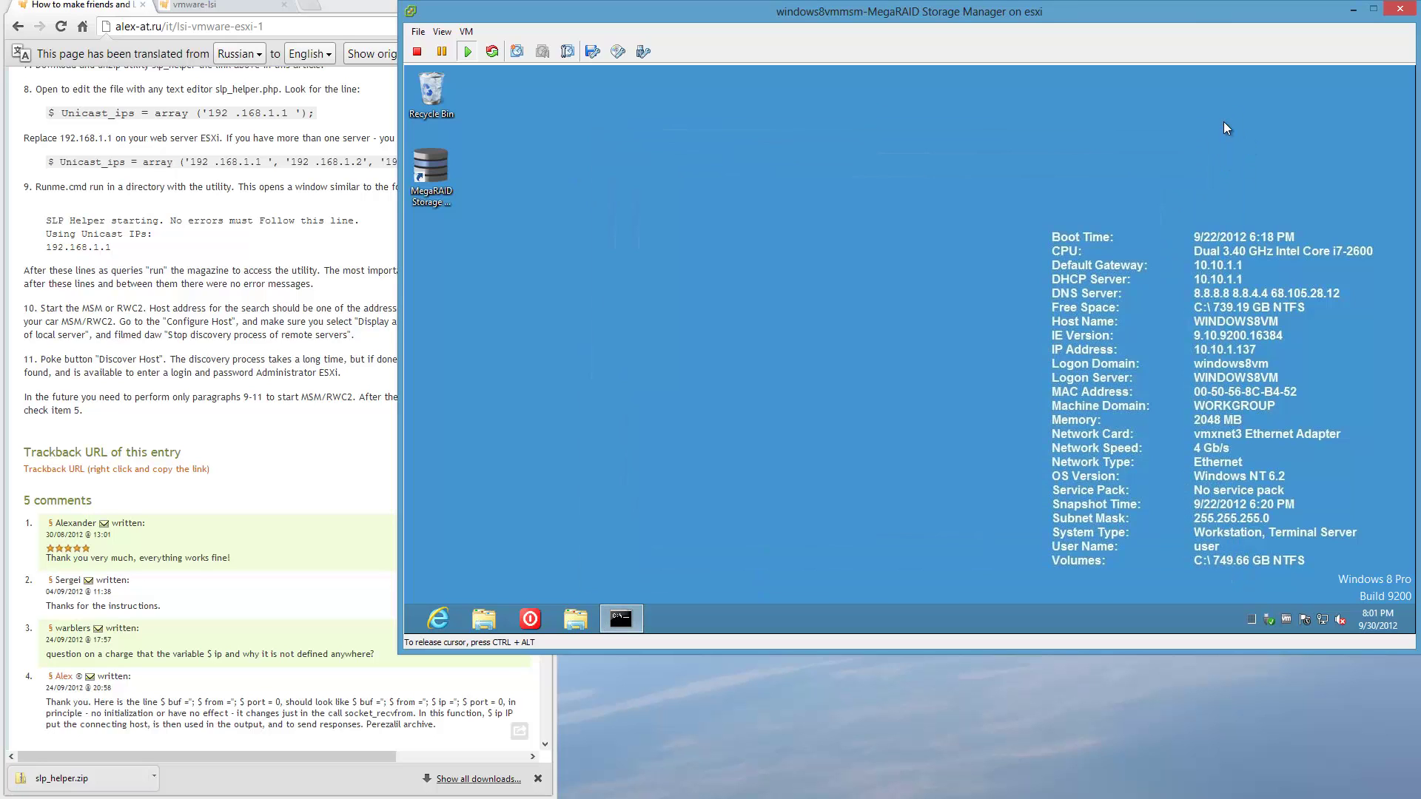
# Reboot the VM using the Poweroff utility's Reboot option.
pyautogui.click(530, 618)
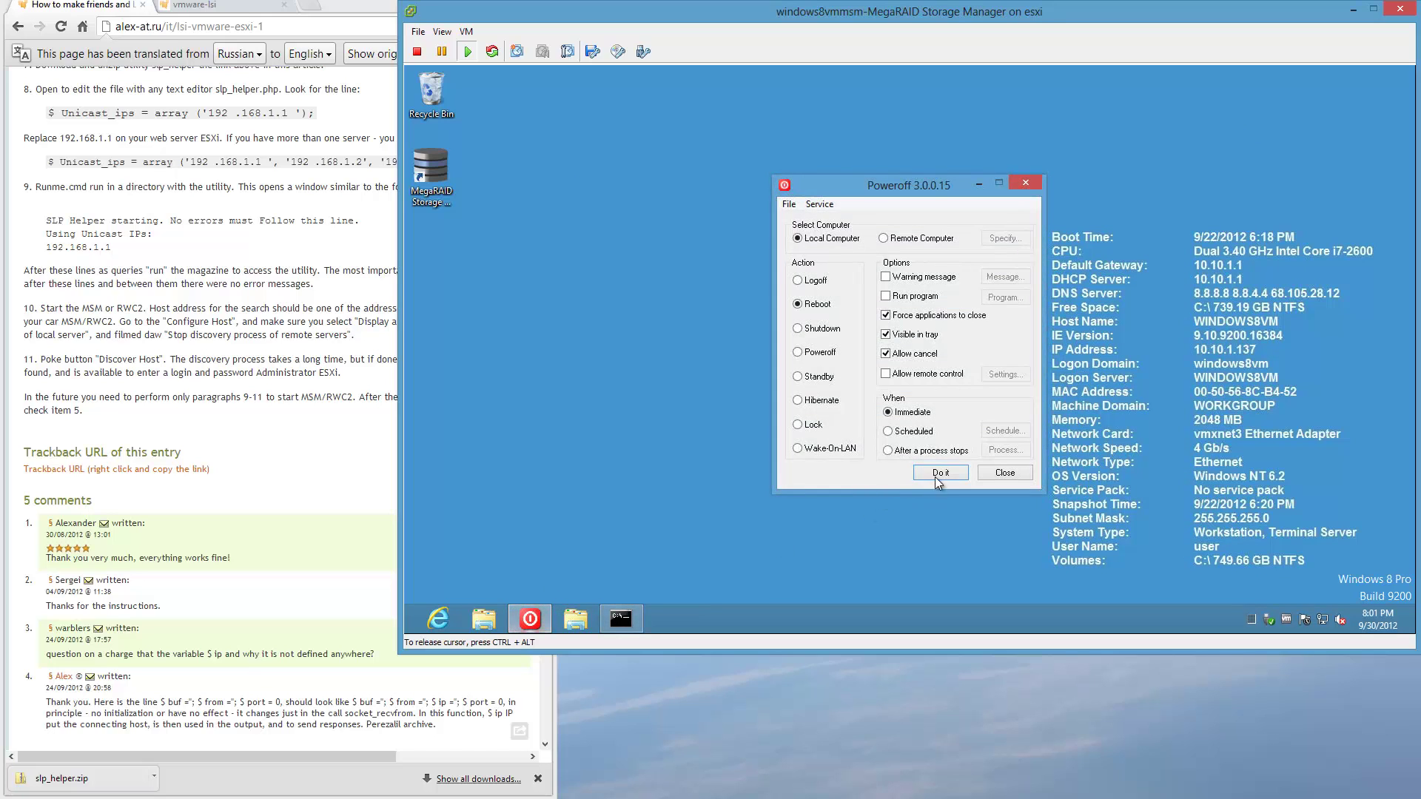
pyautogui.click(935, 475)
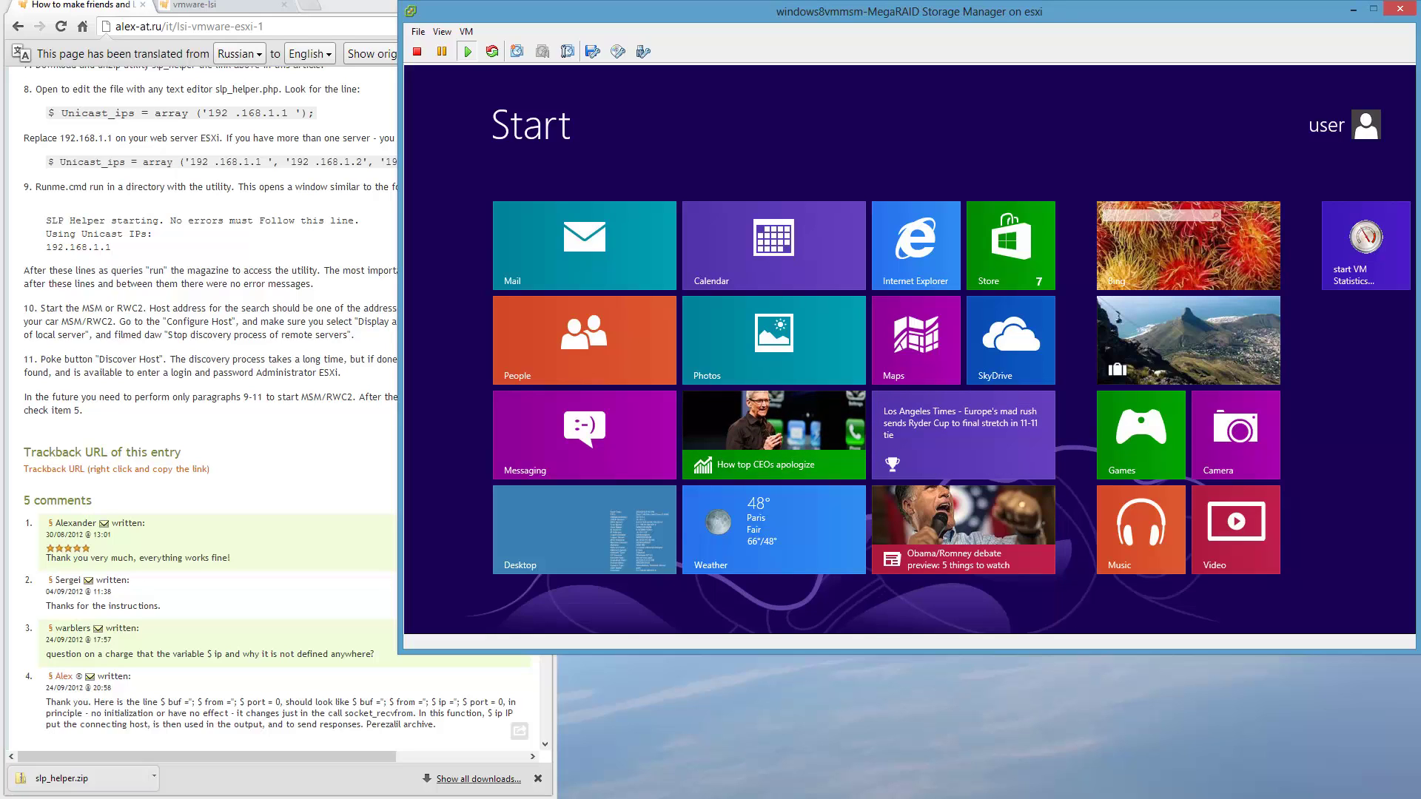
# Launch MegaRAID from the desktop and discover the host at IP address 10.10.1.50.
pyautogui.press('super+d')
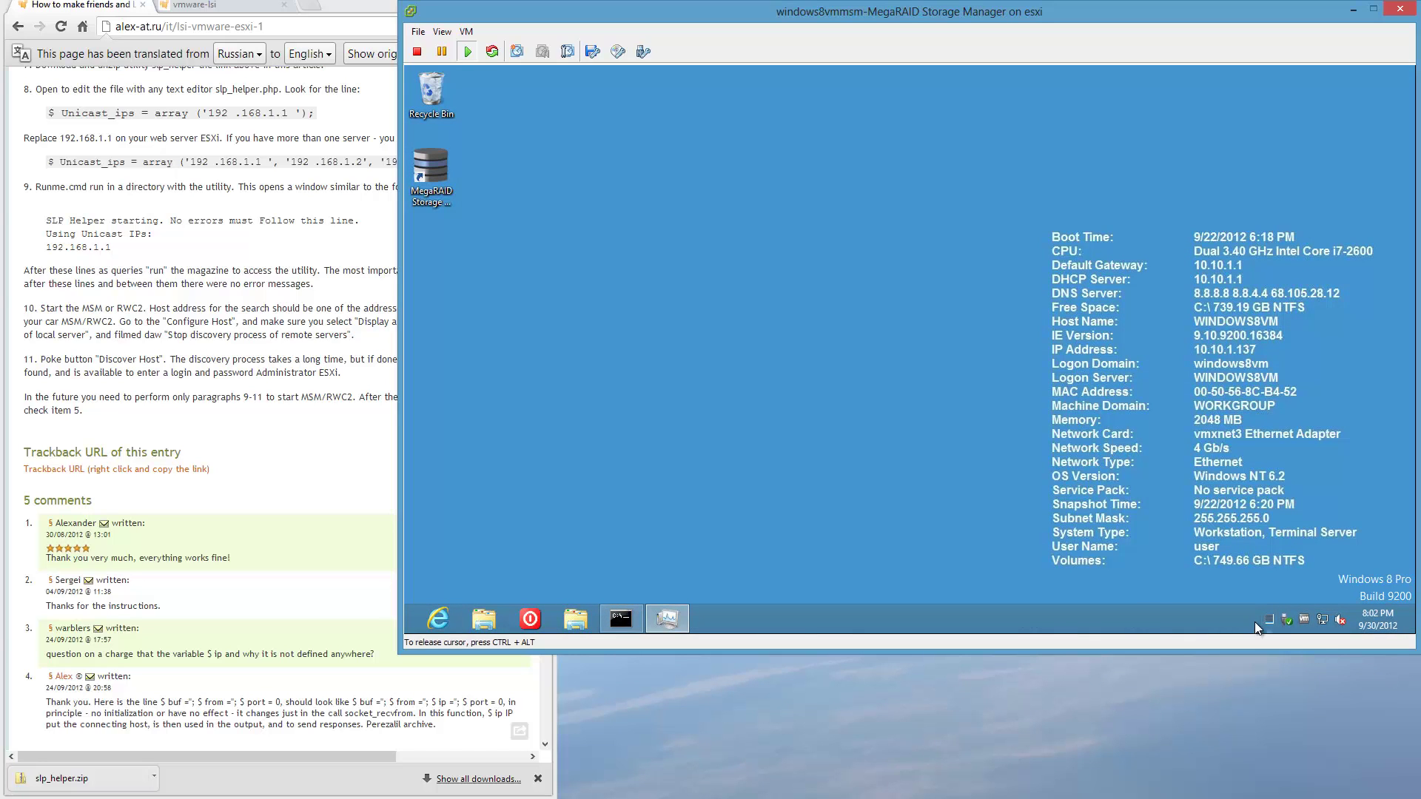
pyautogui.moveTo(1271, 622)
pyautogui.click(428, 178)
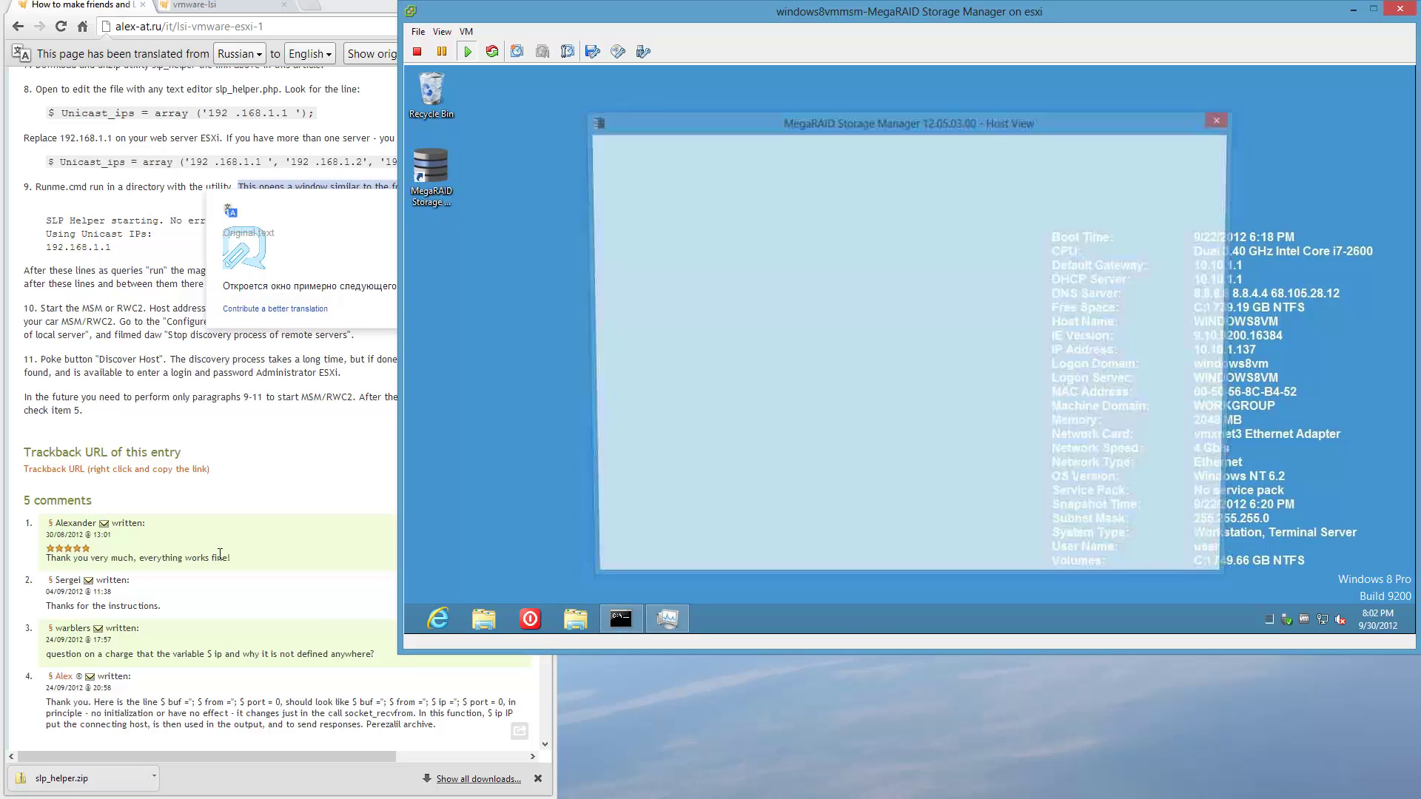
pyautogui.moveTo(220, 553)
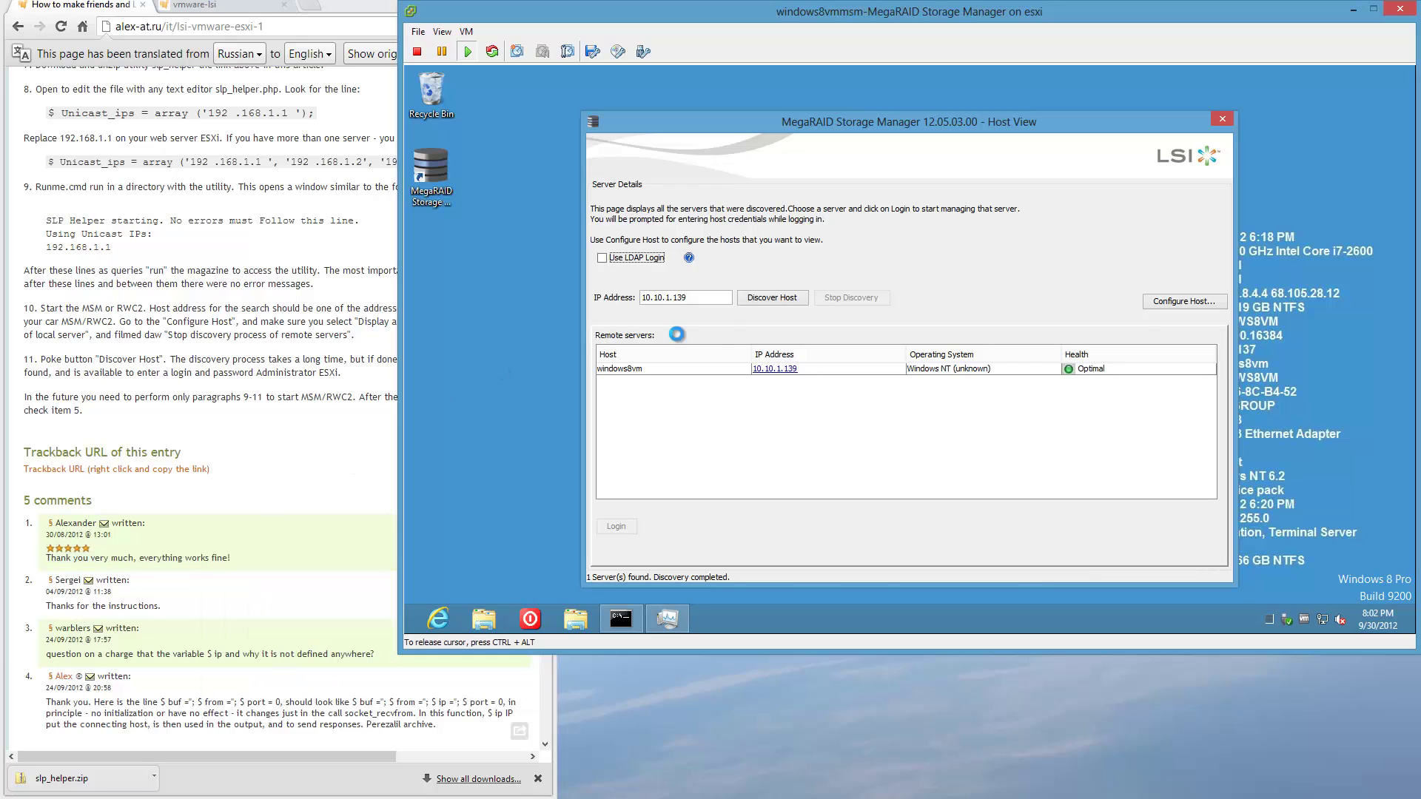
pyautogui.click(702, 297)
pyautogui.press('BackSpace')
pyautogui.press('BackSpace')
pyautogui.click(760, 298)
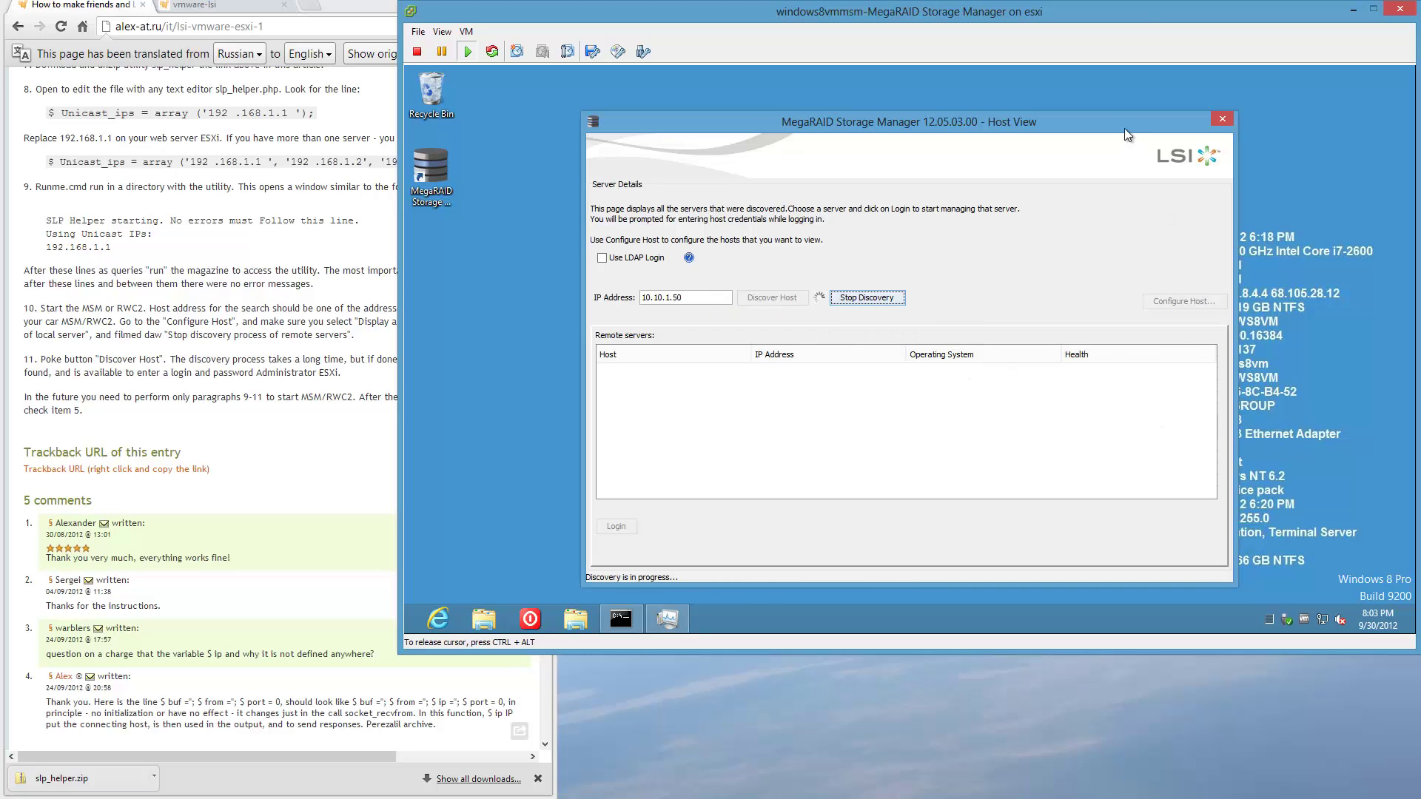
pyautogui.moveTo(1125, 129); pyautogui.dragTo(974, 116)
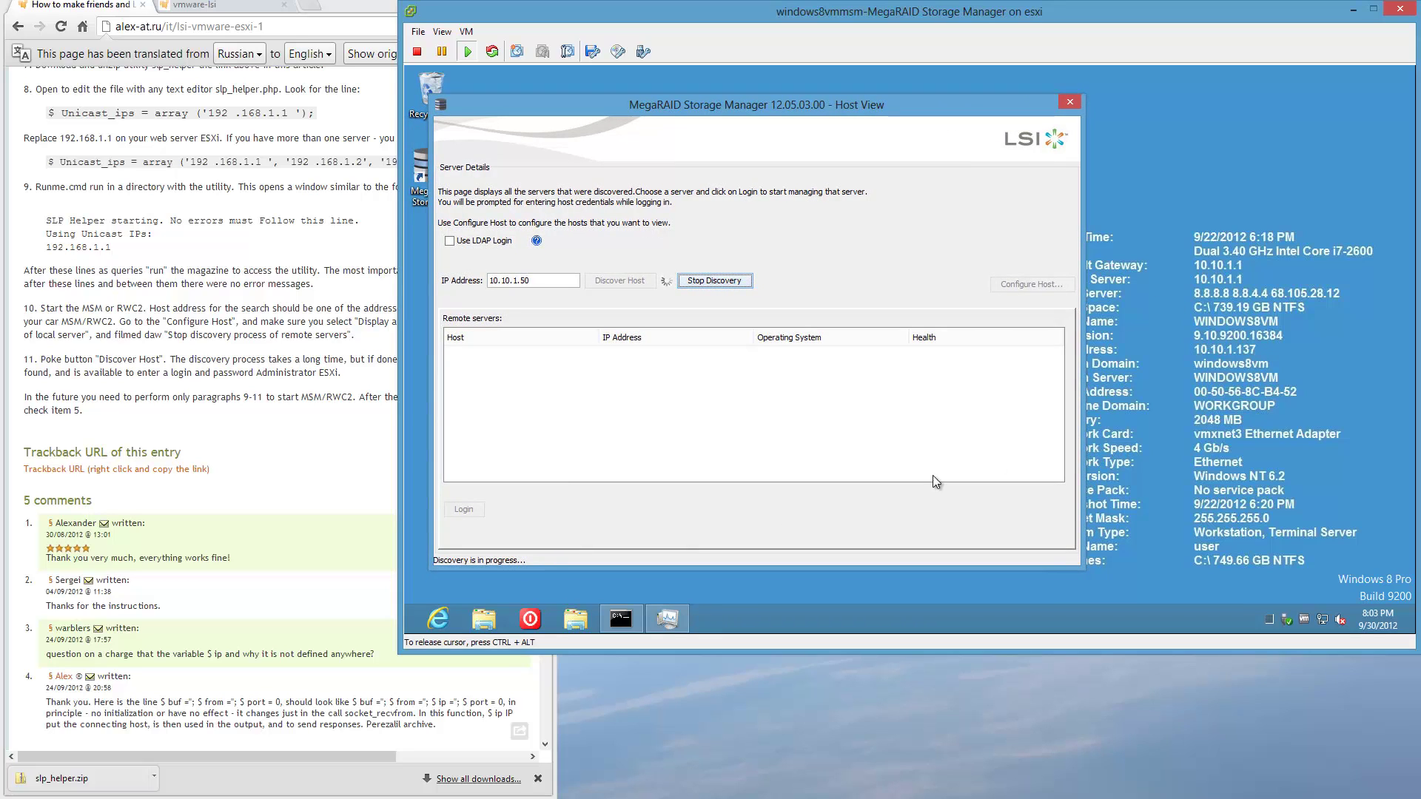
# Minimize runme.cmd and run ipconfig in a command prompt to check the VM's address.
pyautogui.click(632, 614)
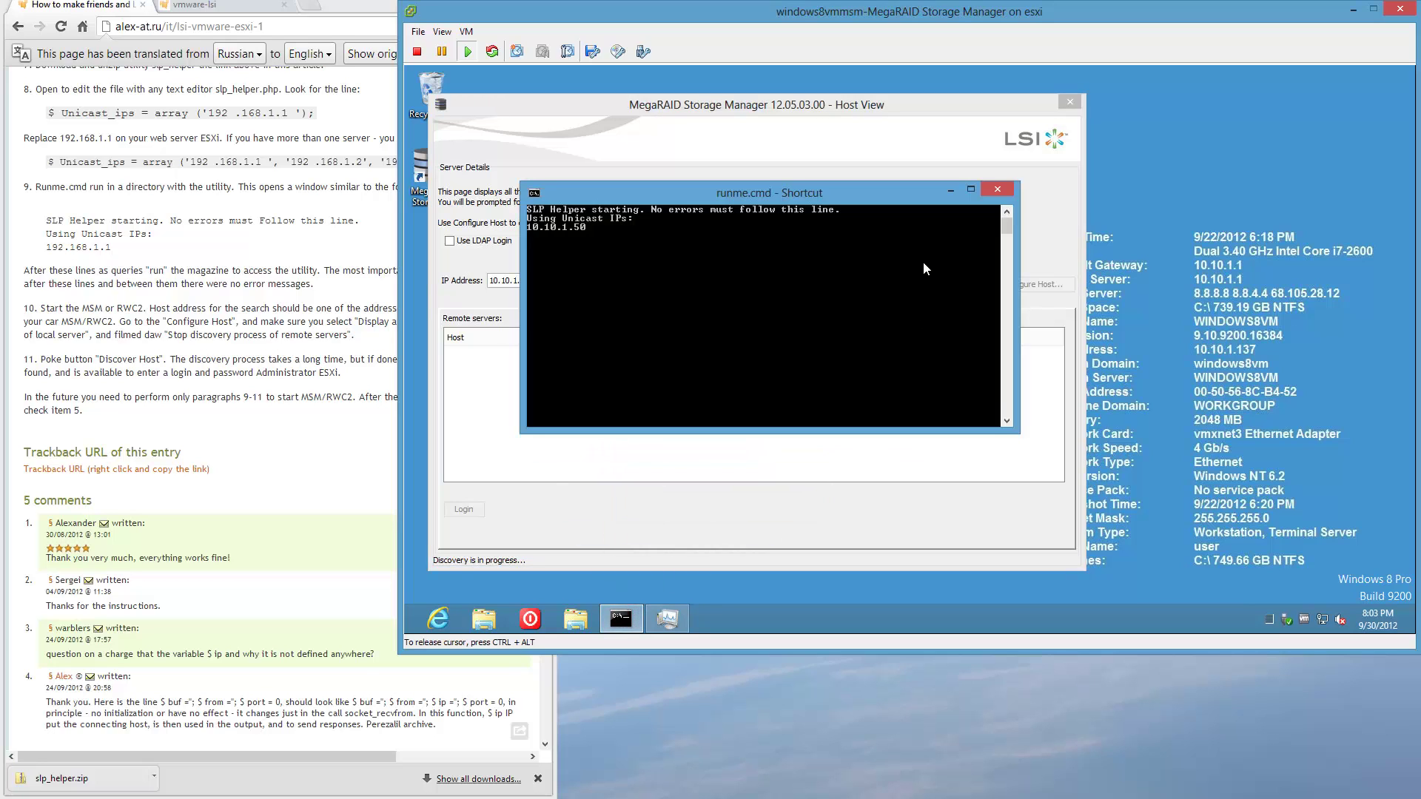
pyautogui.click(950, 191)
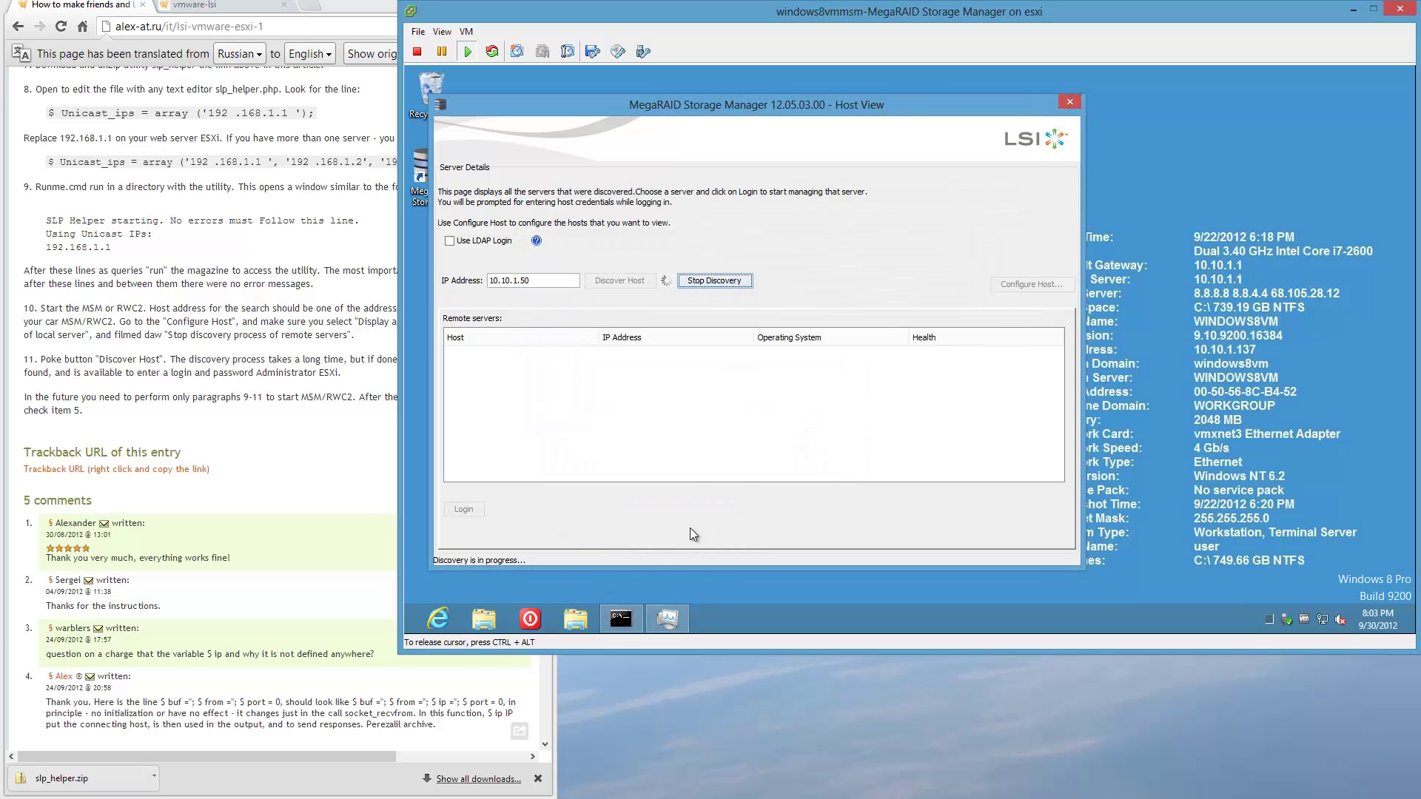
pyautogui.click(815, 618)
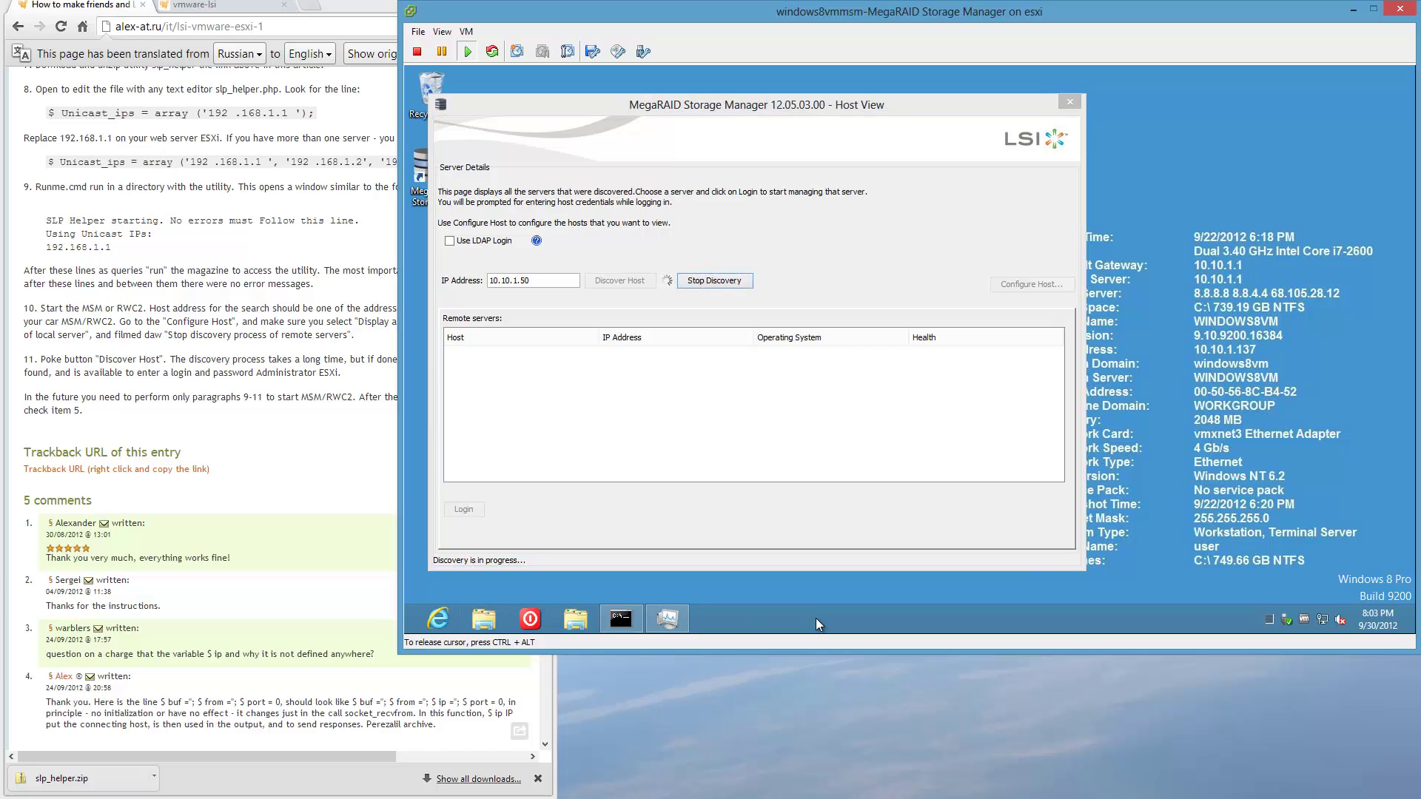
pyautogui.press('super+r')
pyautogui.write('cmd')
pyautogui.press('Return')
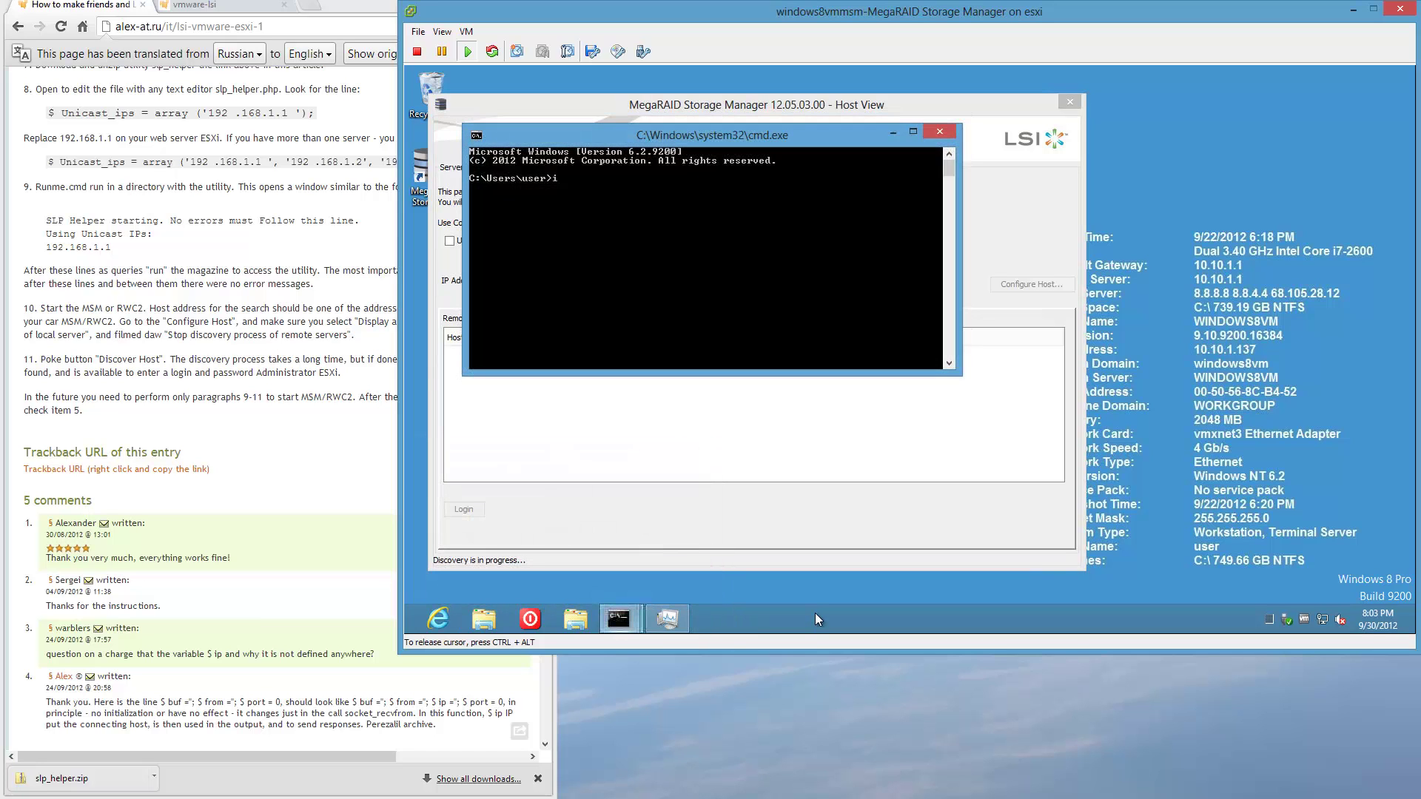
pyautogui.write('ipconfig')
pyautogui.press('Return')
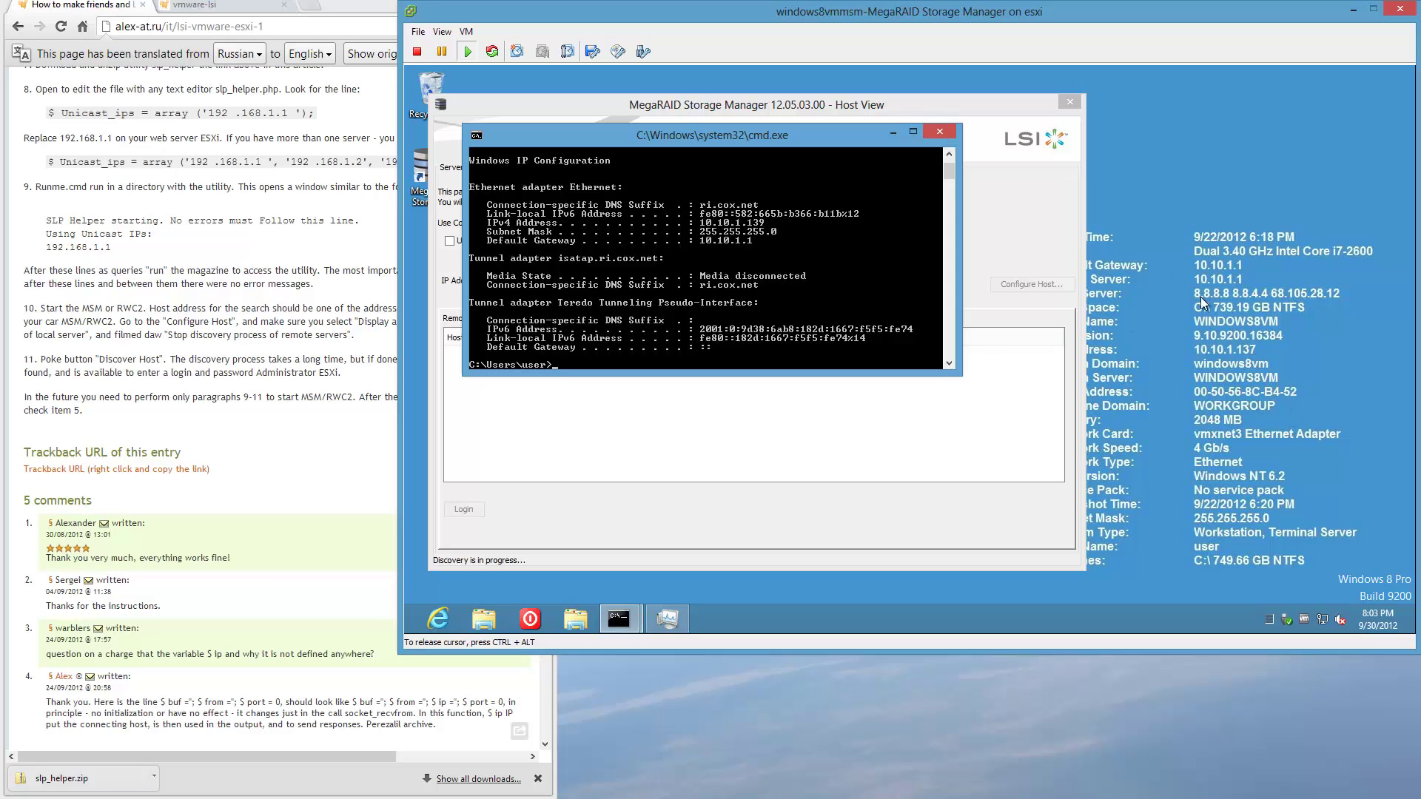
pyautogui.click(939, 132)
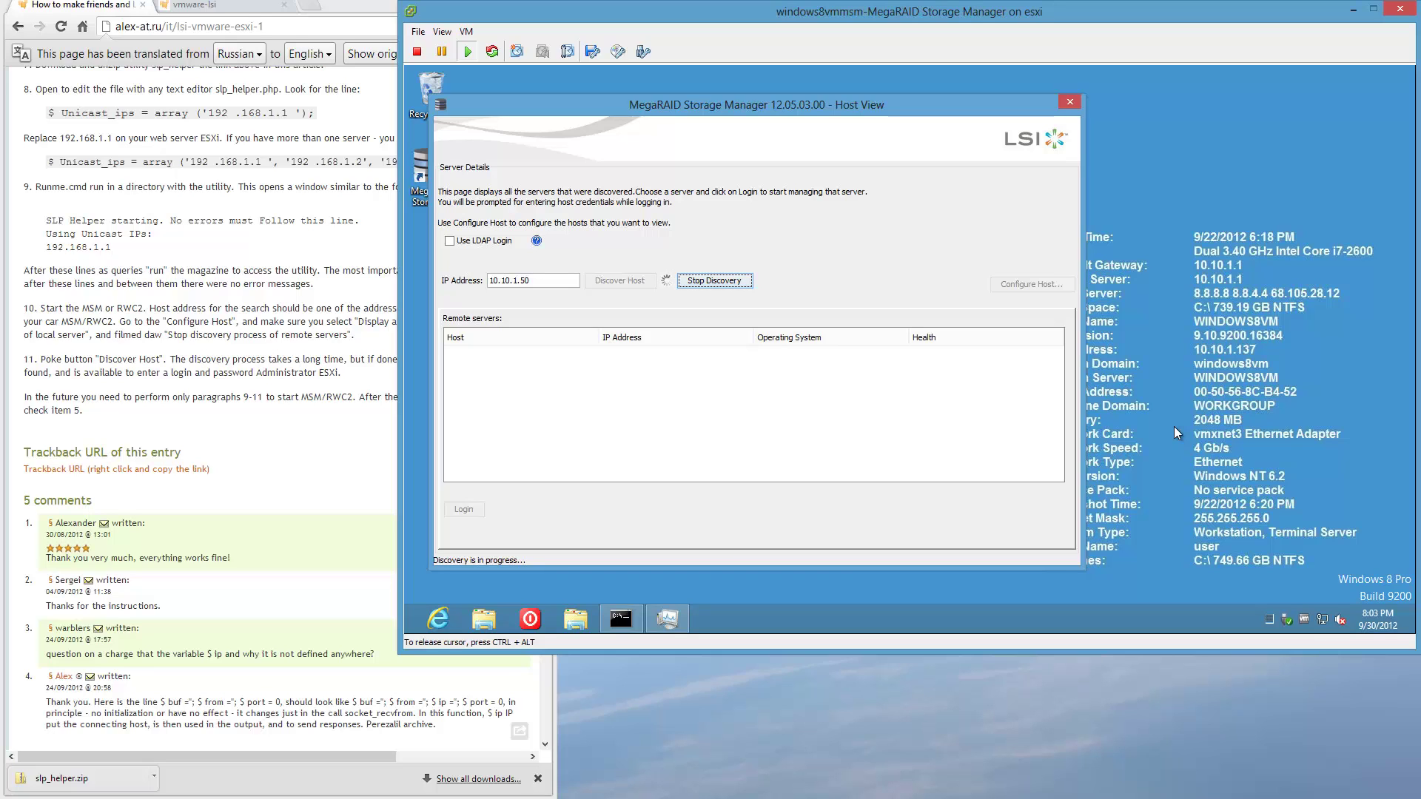
pyautogui.moveTo(921, 105); pyautogui.dragTo(1016, 105)
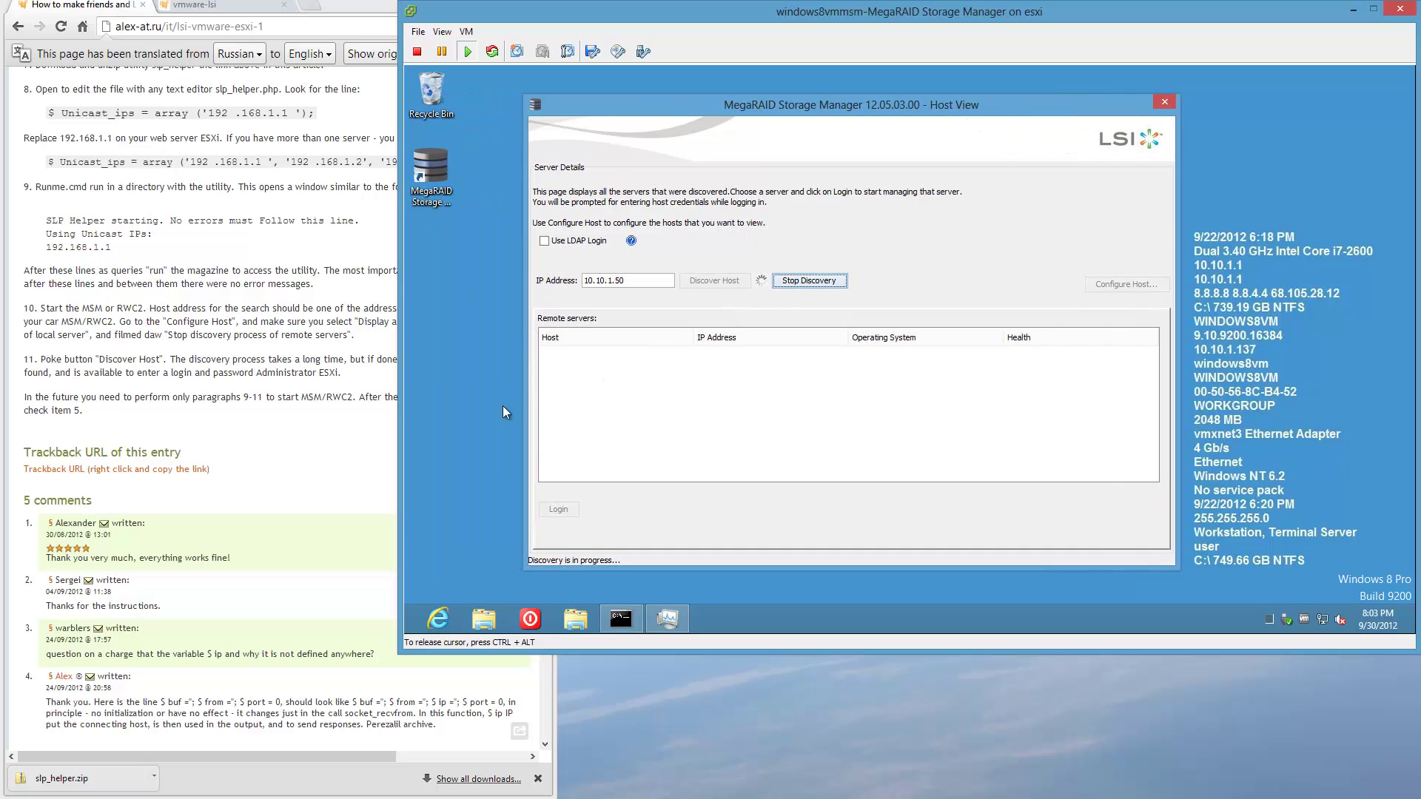
# Scroll through the article's comment form and enter tinkertry.com as the Website.
pyautogui.click(327, 419)
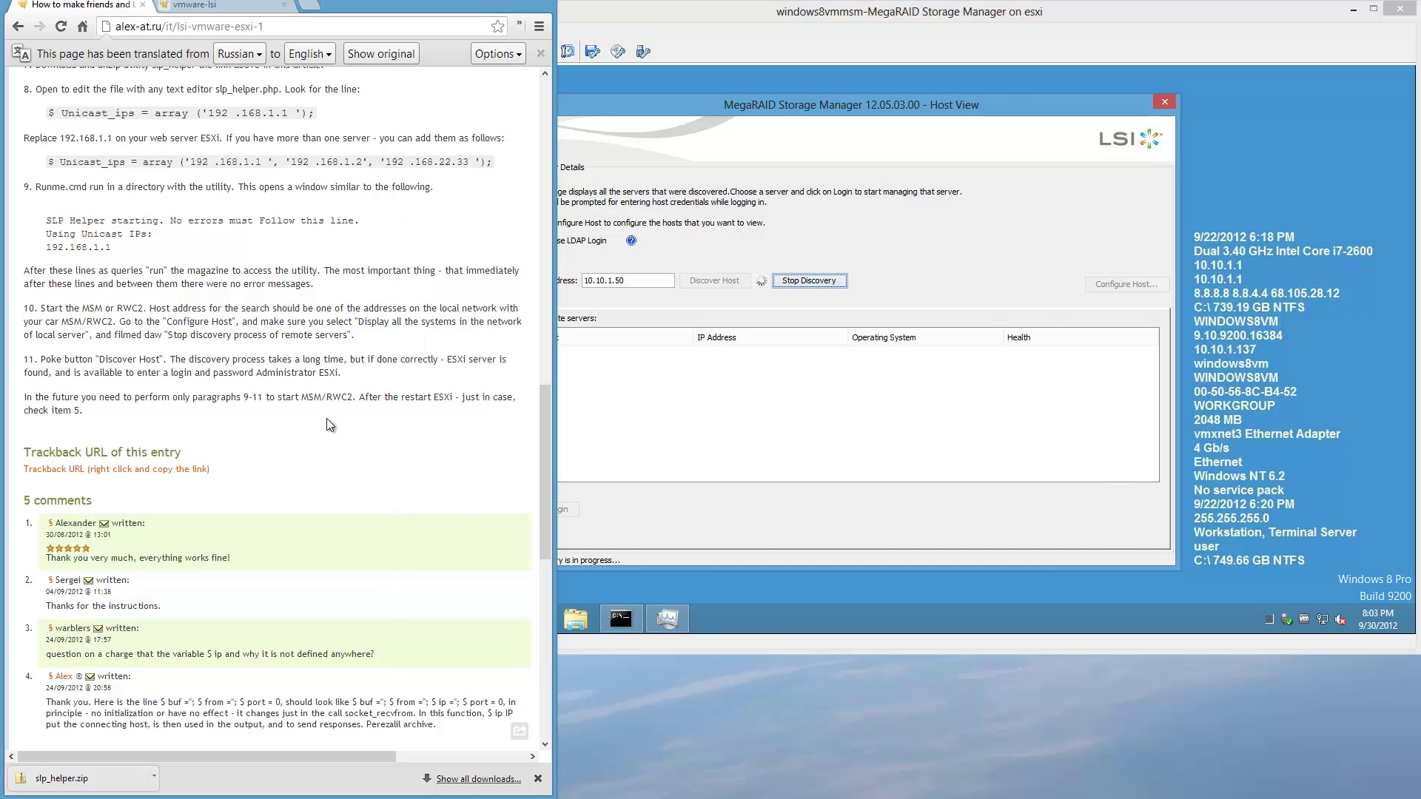
pyautogui.scroll(-7, 328, 420)
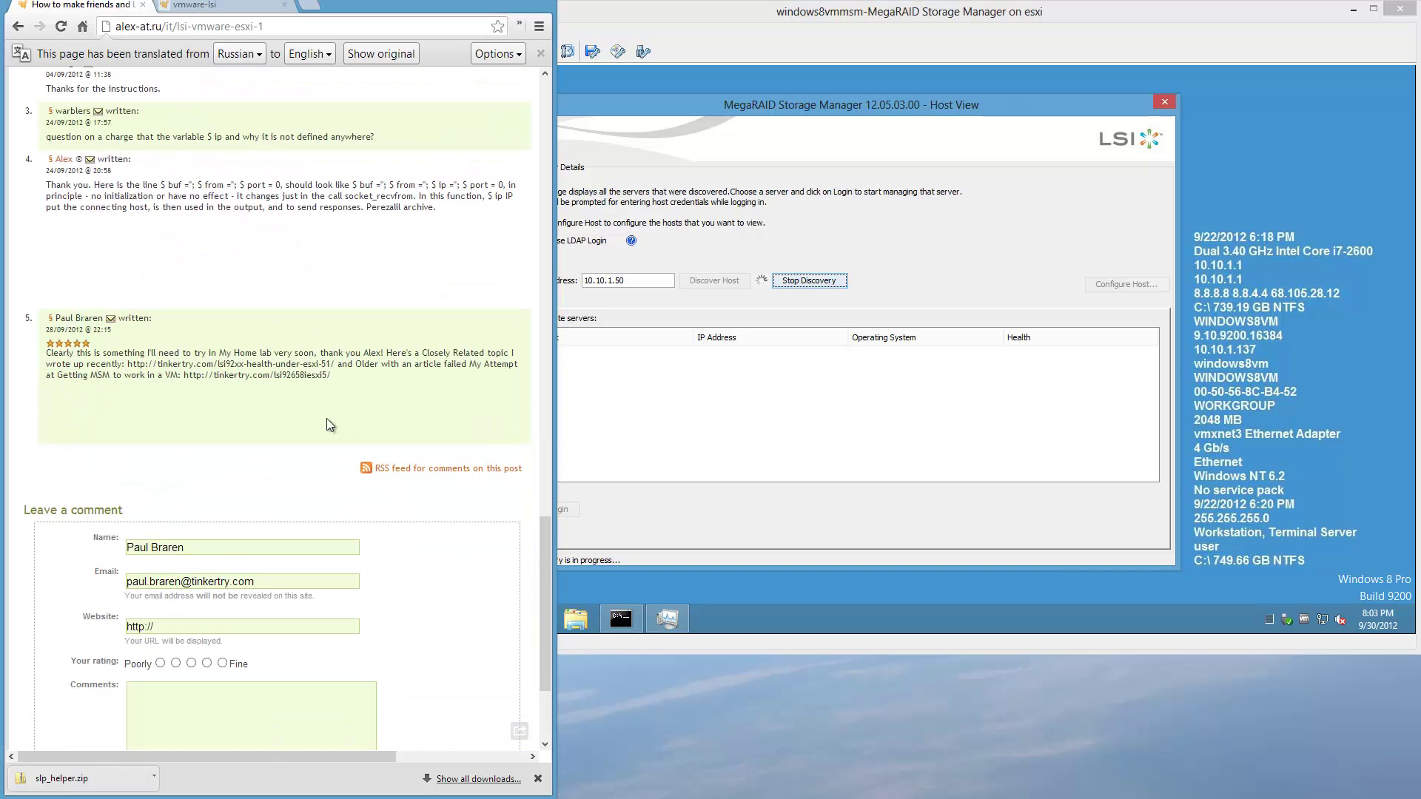
pyautogui.scroll(7, 326, 419)
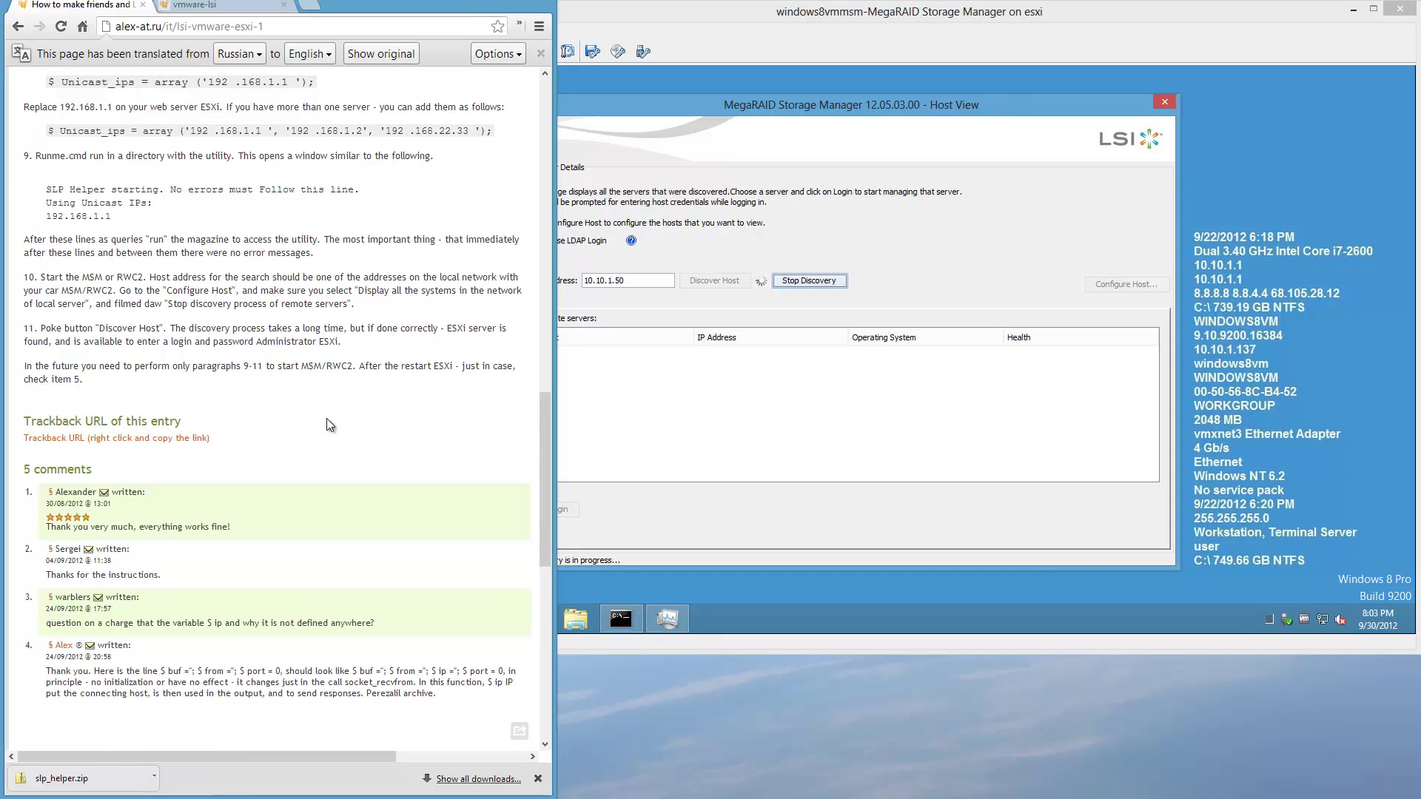
pyautogui.scroll(3, 326, 419)
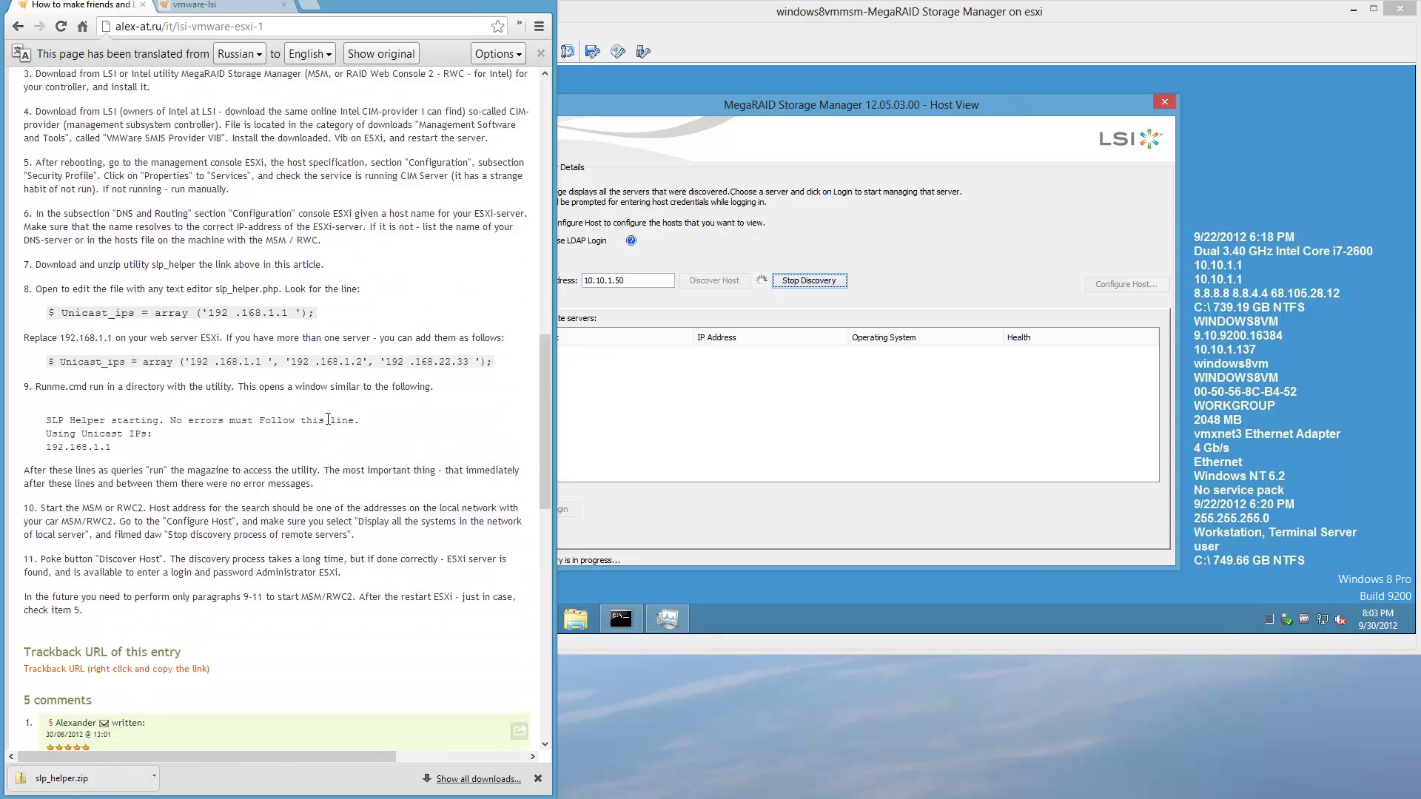
pyautogui.scroll(1, 328, 419)
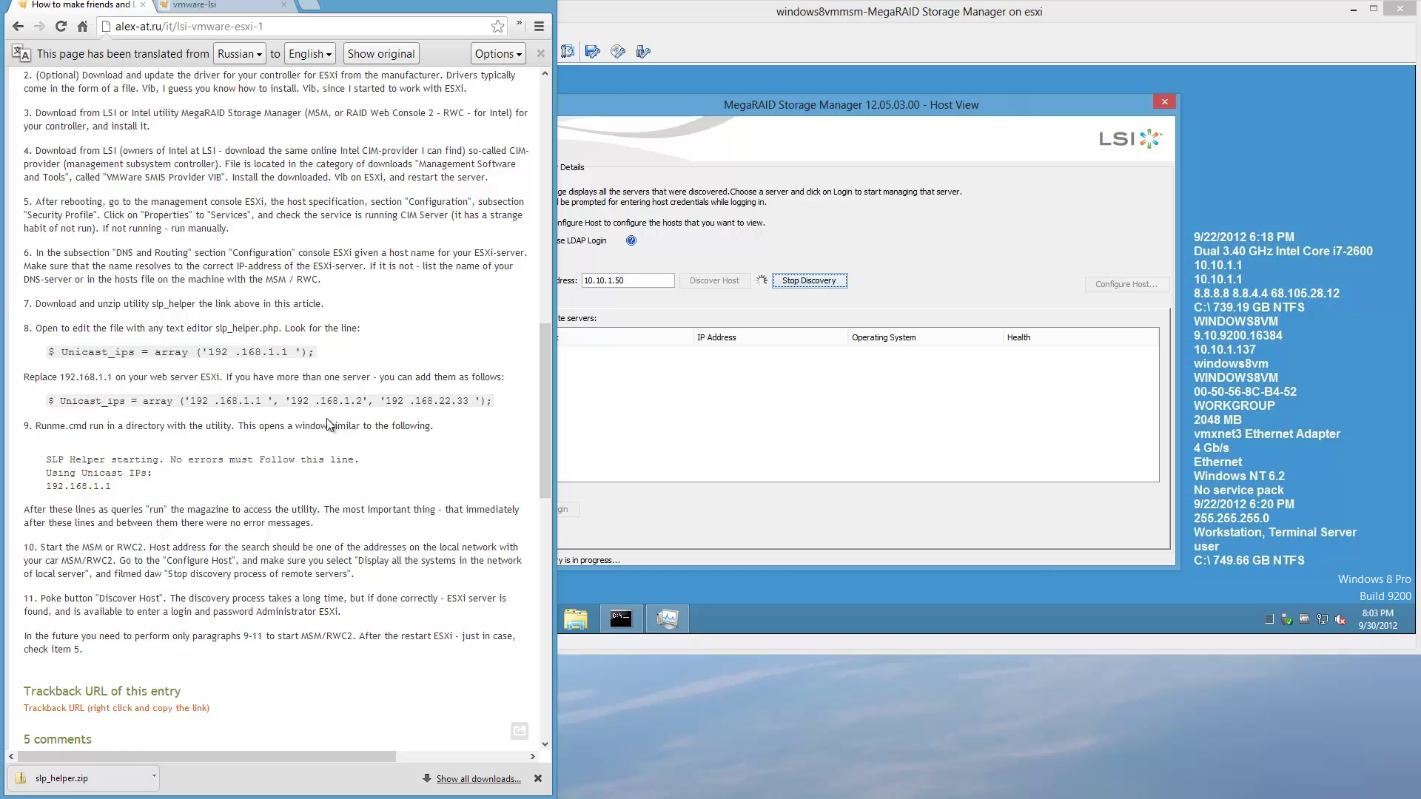
pyautogui.scroll(-10, 327, 419)
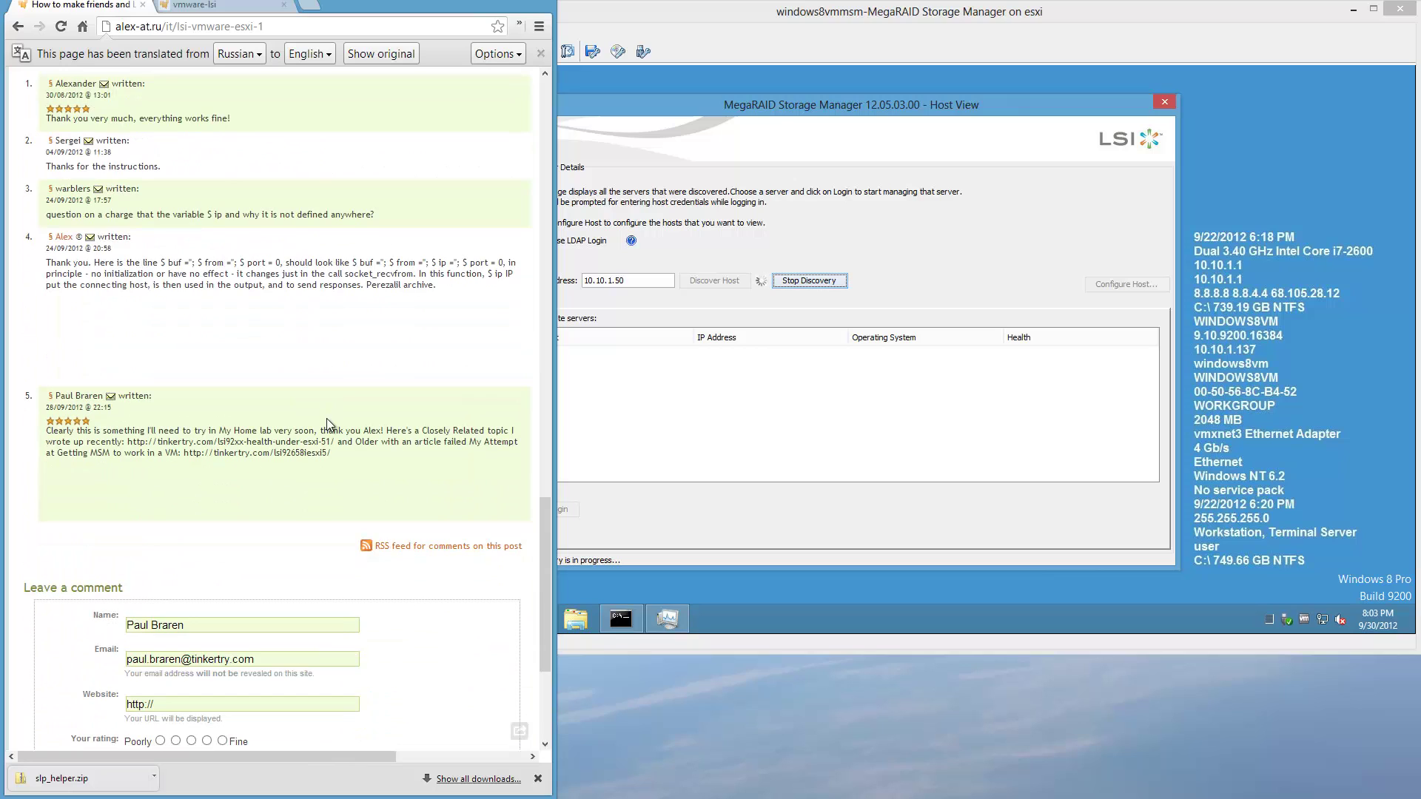
pyautogui.scroll(-4, 326, 419)
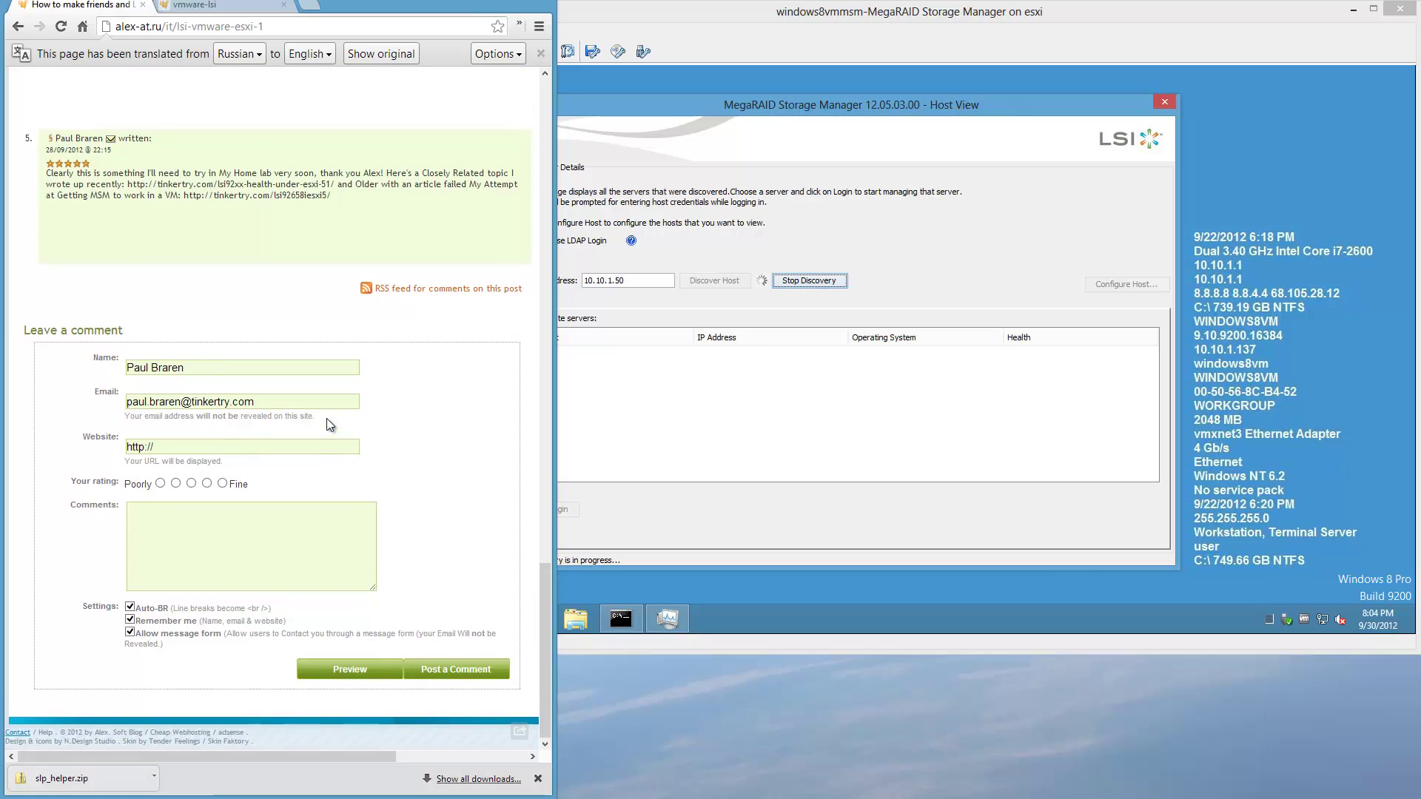
pyautogui.click(223, 443)
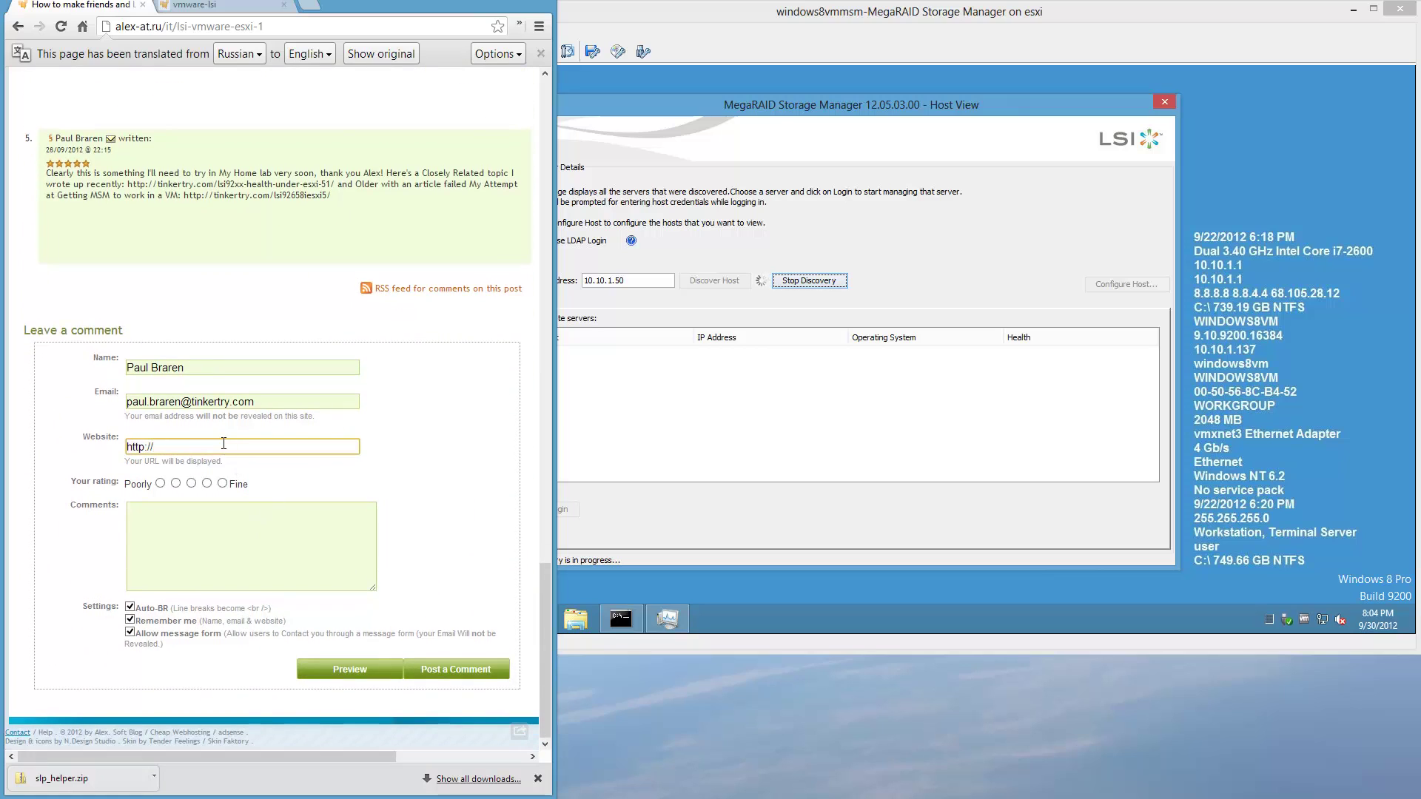
pyautogui.write('tinkertry.com')
# Rate the article Fine, write the 'Excellent, it works!…' thank-you comment, and post it.
pyautogui.click(222, 483)
pyautogui.click(211, 508)
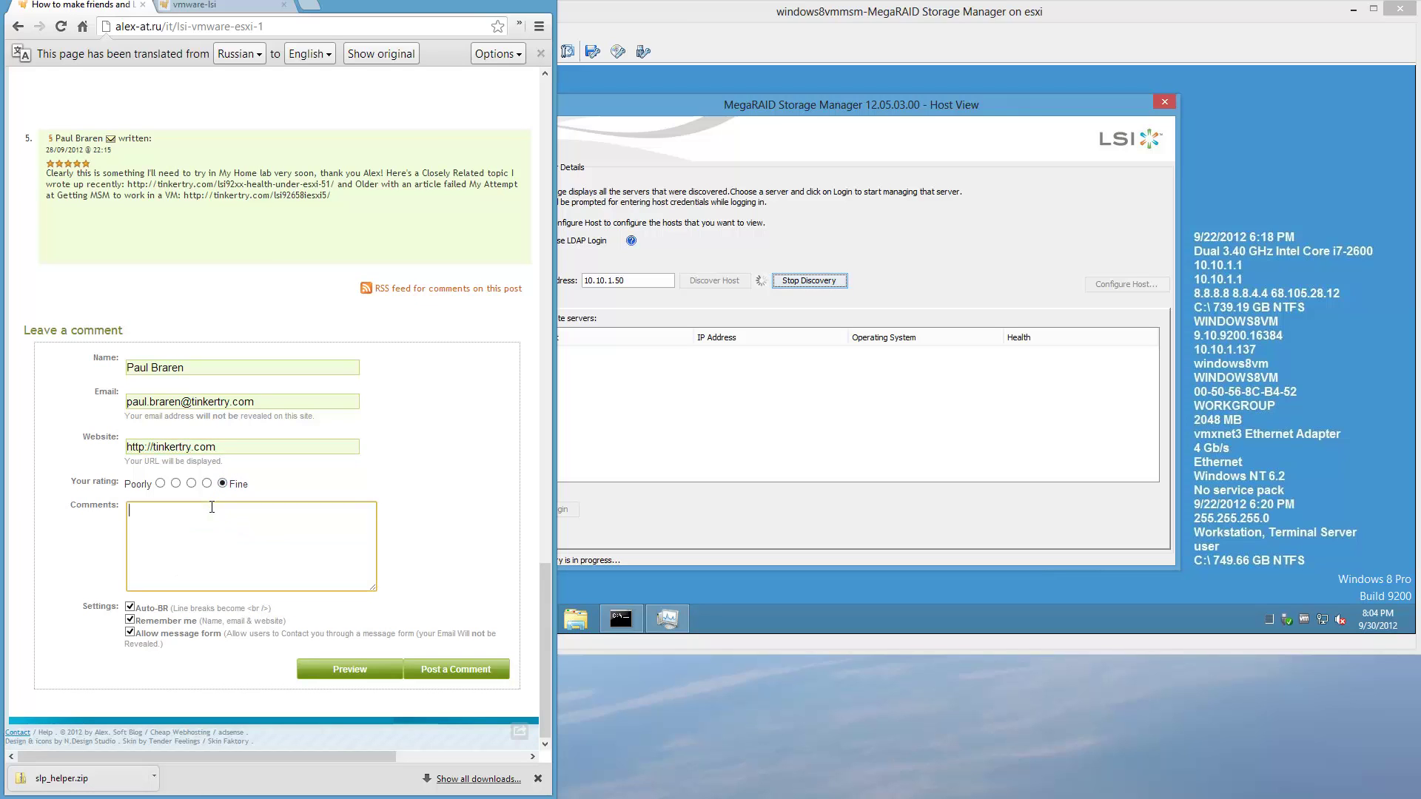
pyautogui.write('Excellent, it works!  Now I ')
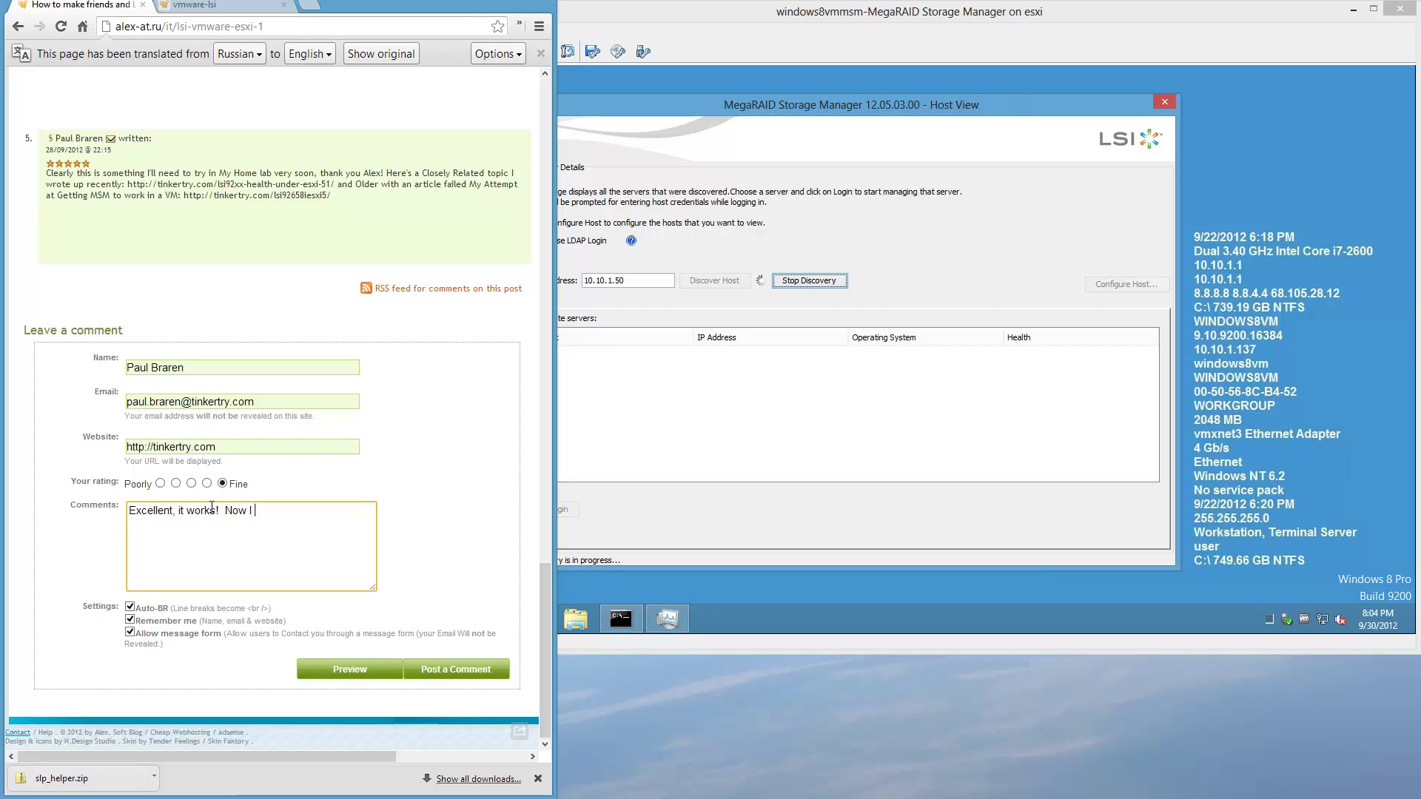
pyautogui.write('need to write it ')
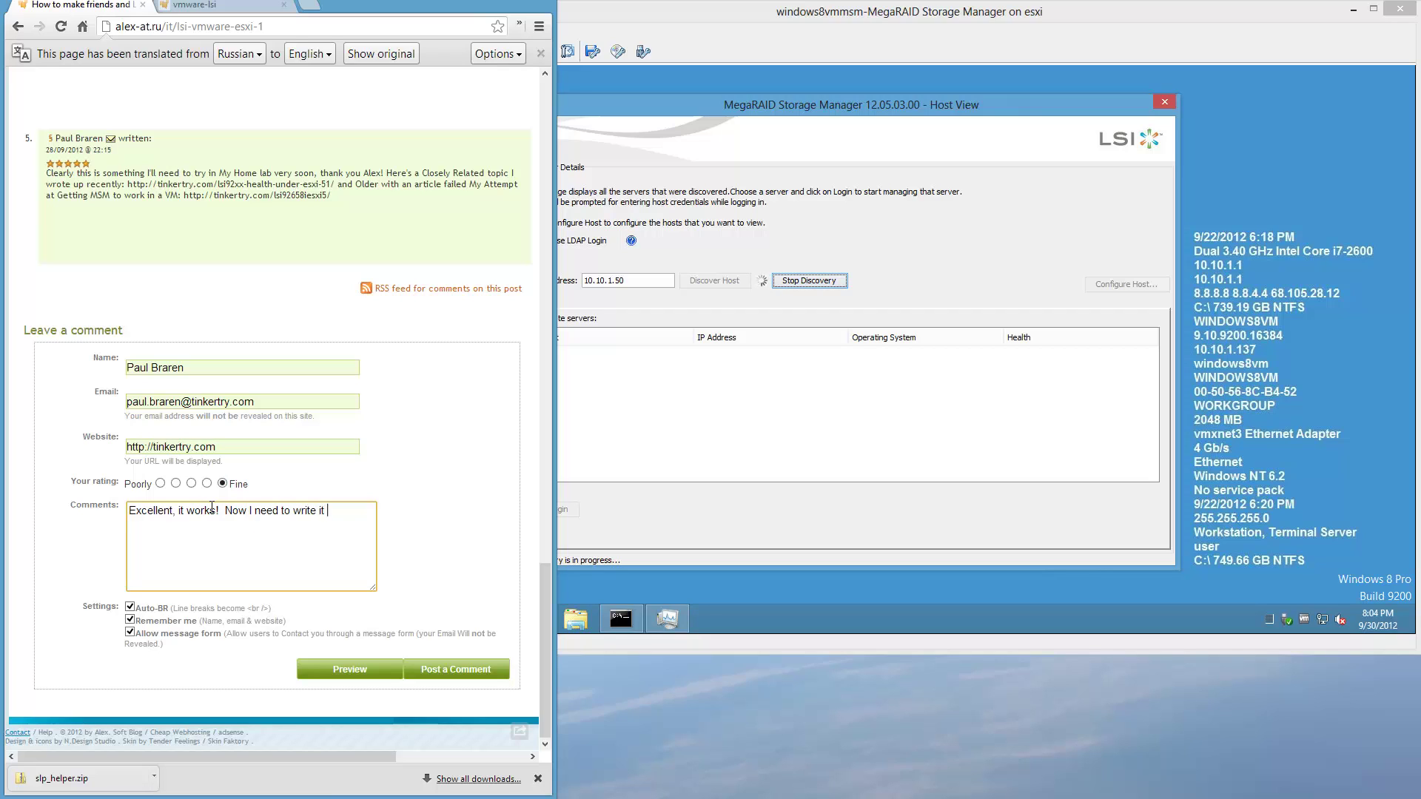
pyautogui.write('all up, ')
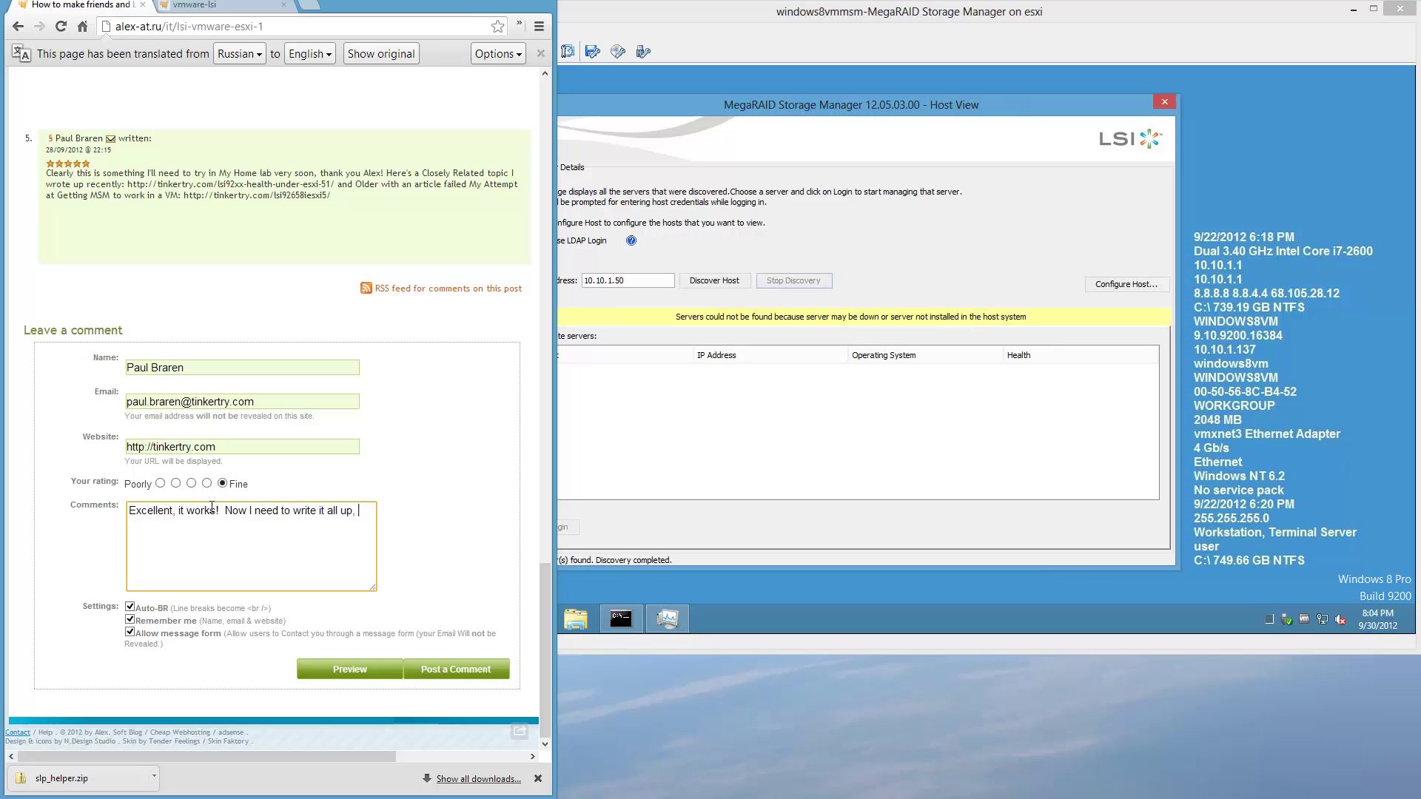
pyautogui.write('and publish a')
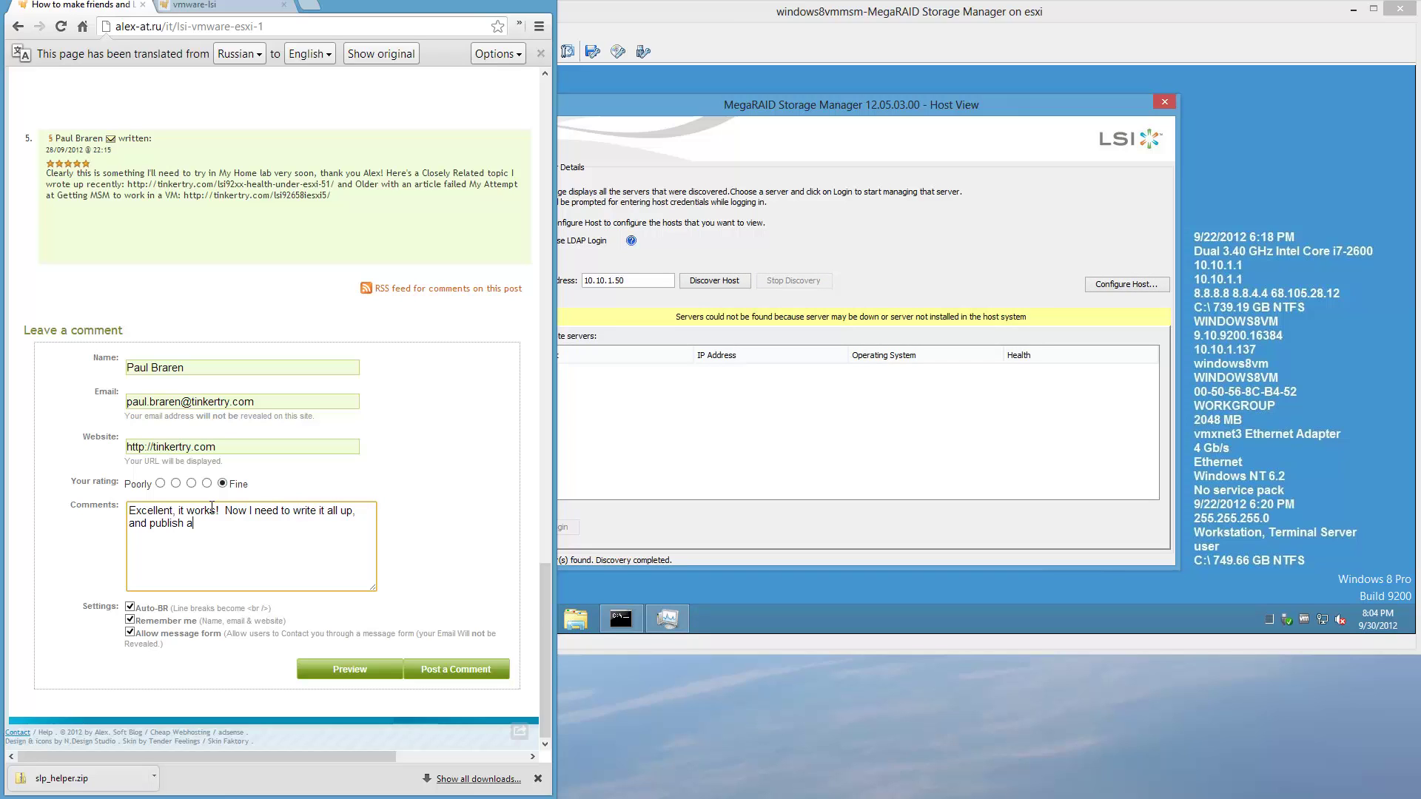
pyautogui.write(' YouTube video.')
pyautogui.press('Return')
pyautogui.write('Thank you so much, A')
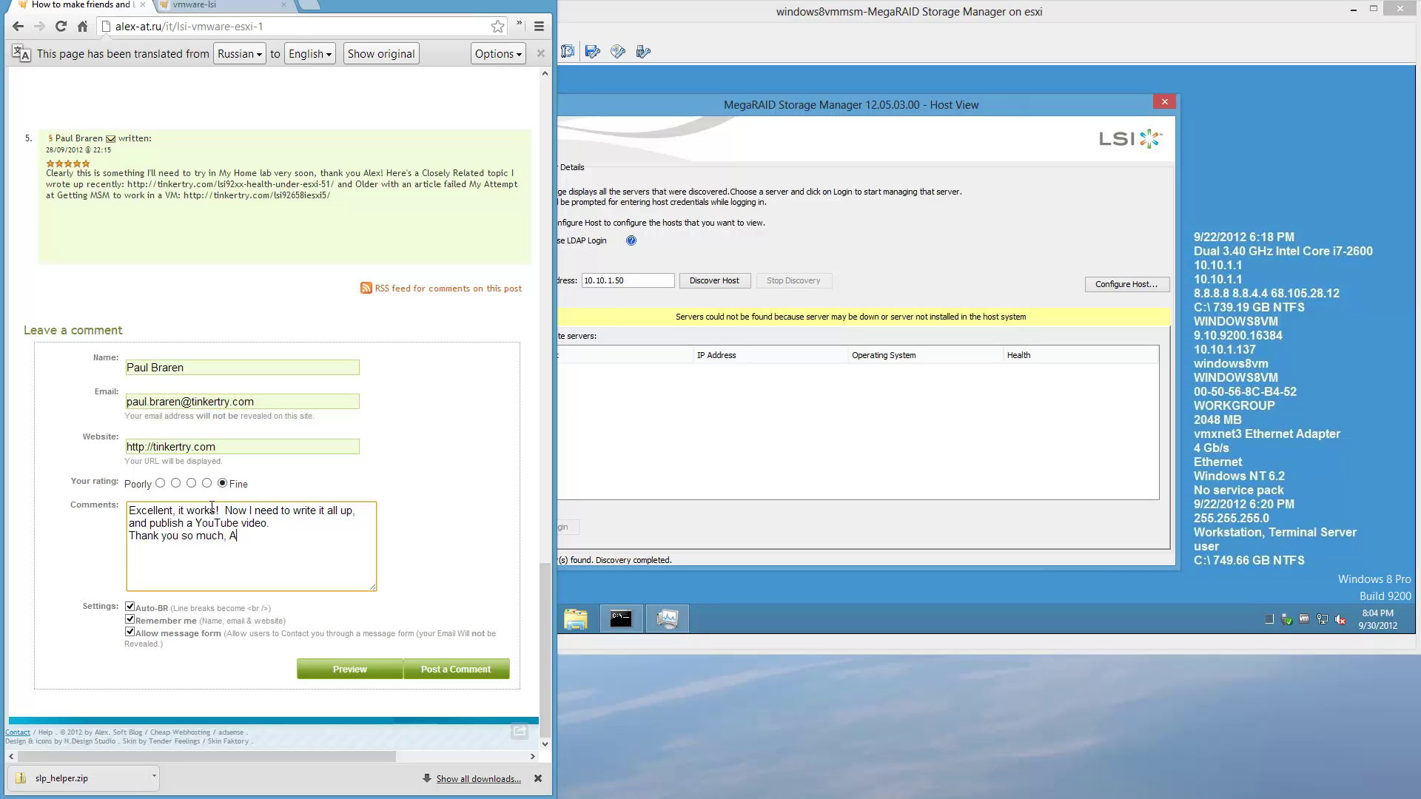
pyautogui.write('lex!')
pyautogui.click(441, 673)
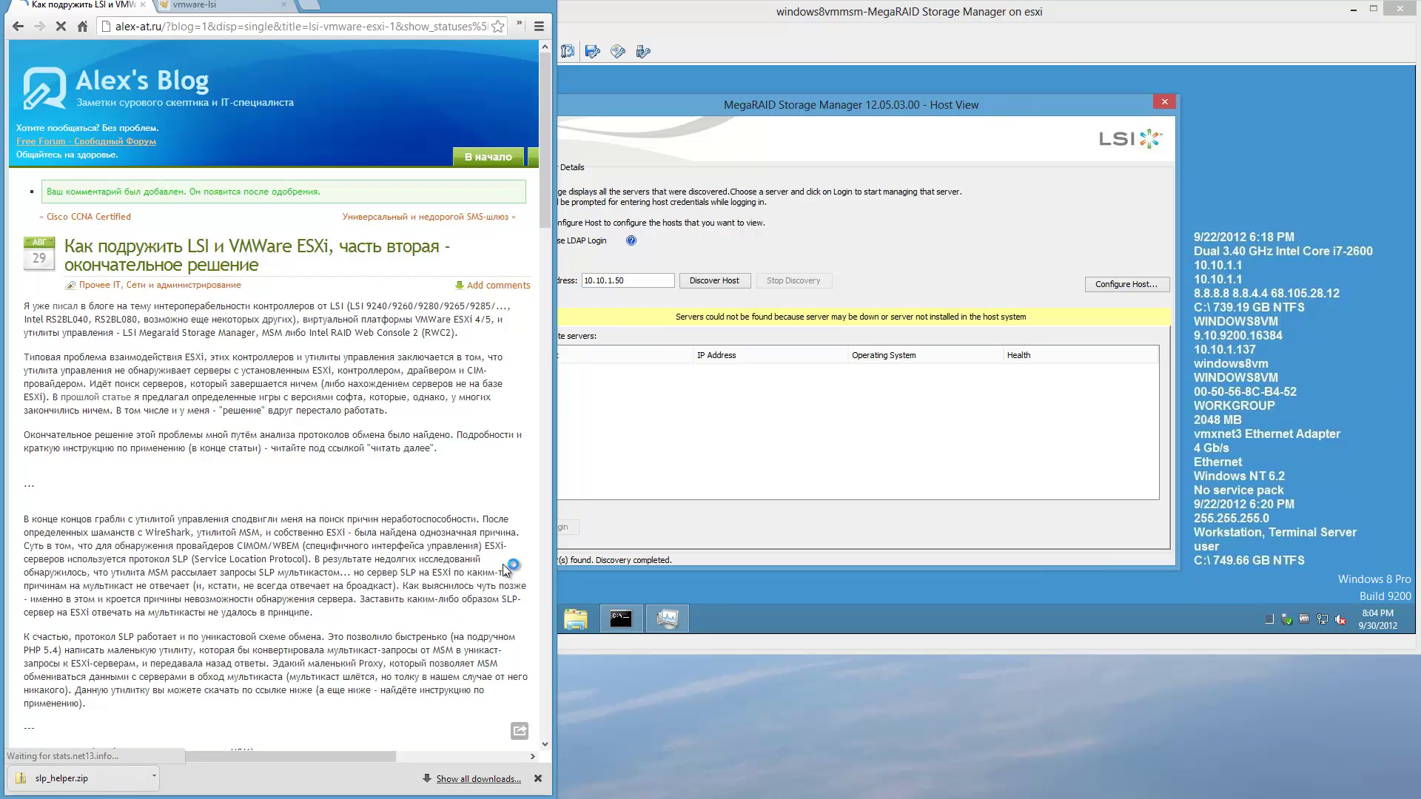
# Open MegaRAID's host settings and select its Java process in the VM's Task Manager.
pyautogui.click(1023, 115)
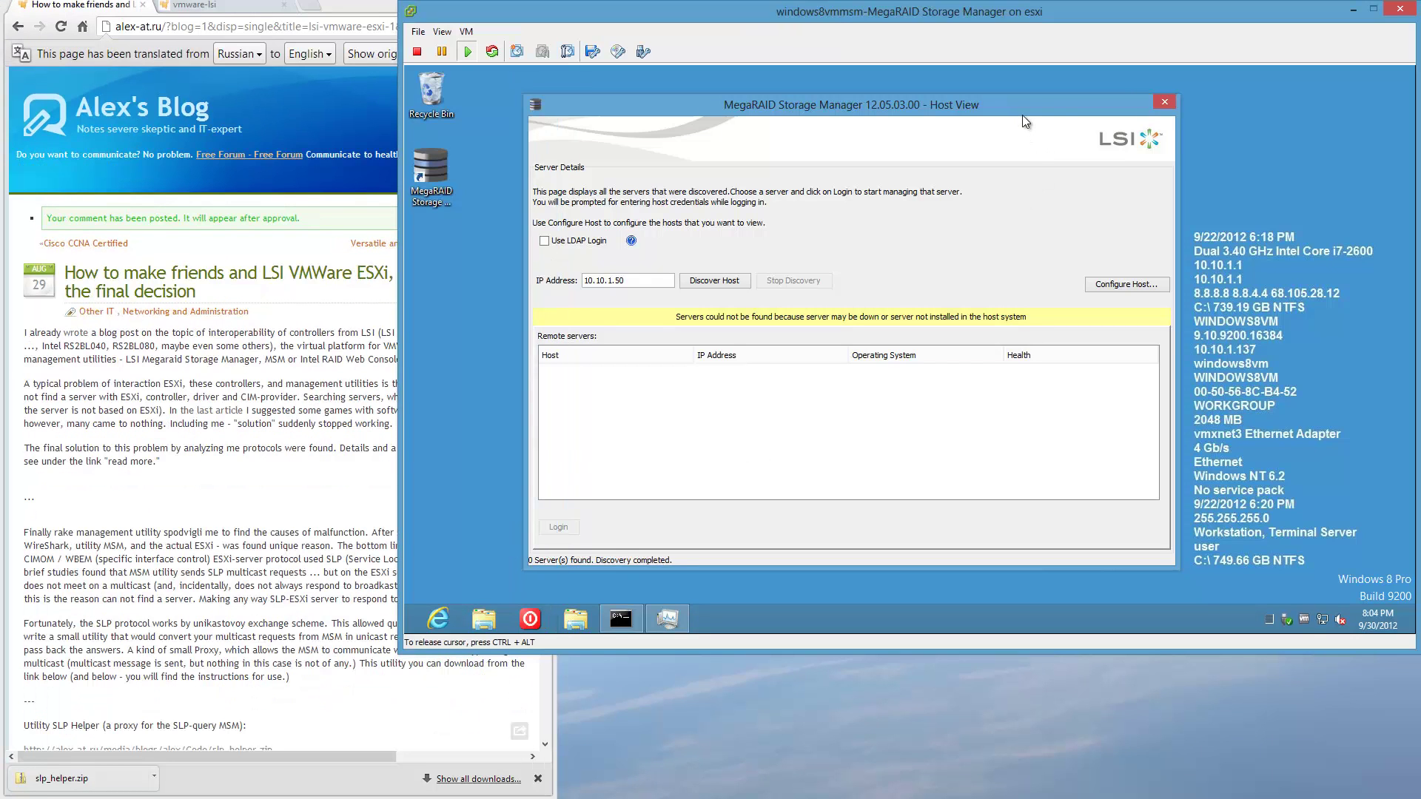
pyautogui.click(1108, 286)
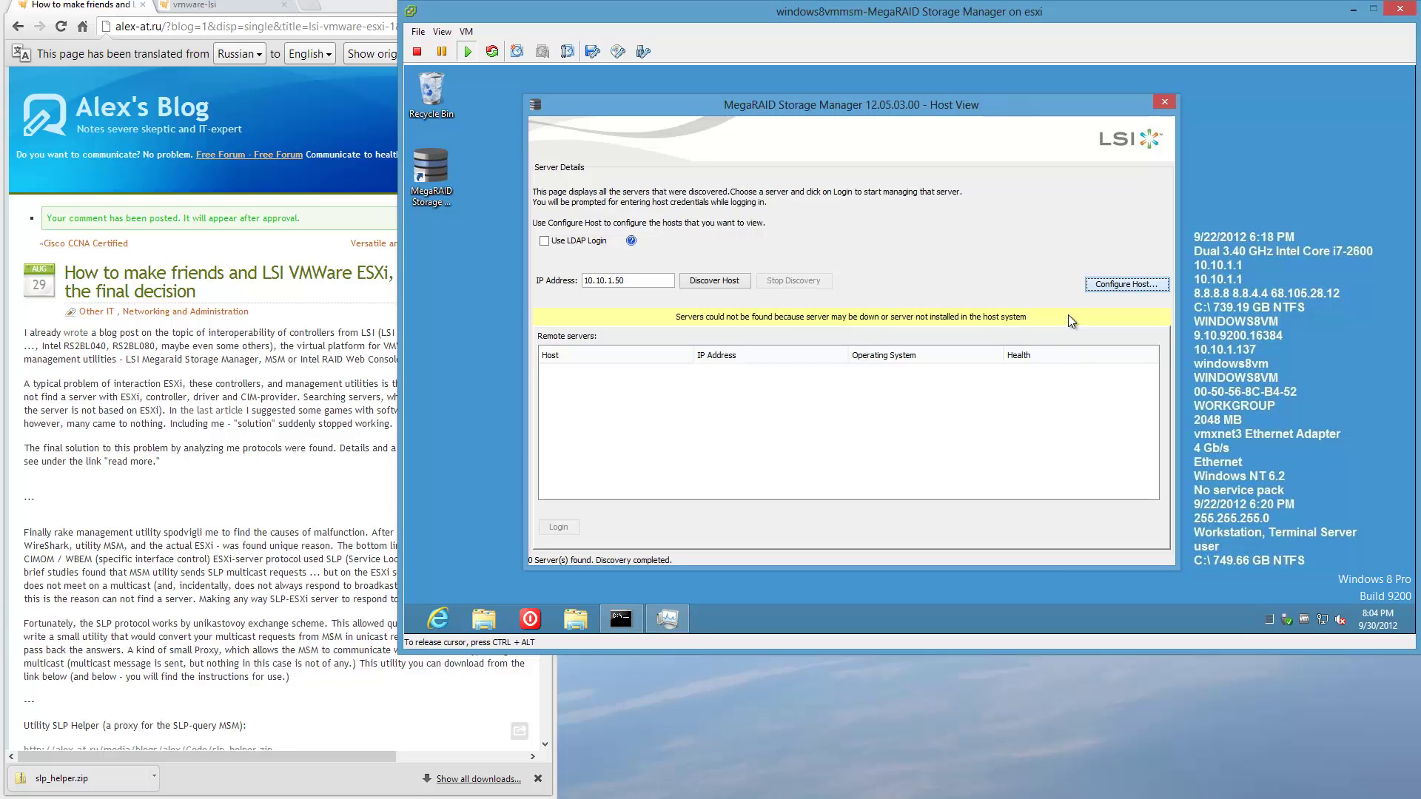
pyautogui.click(1270, 617)
pyautogui.click(531, 158)
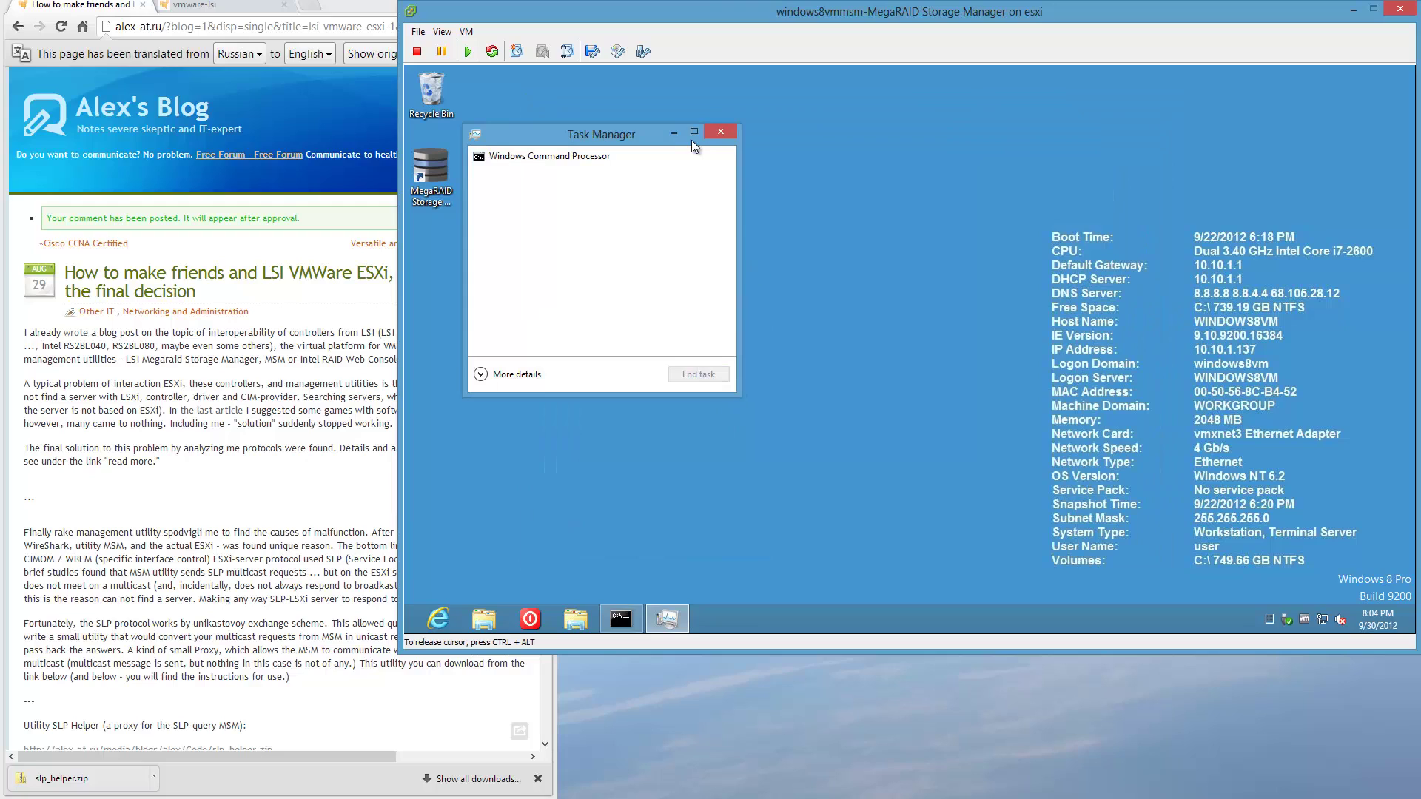
pyautogui.click(673, 131)
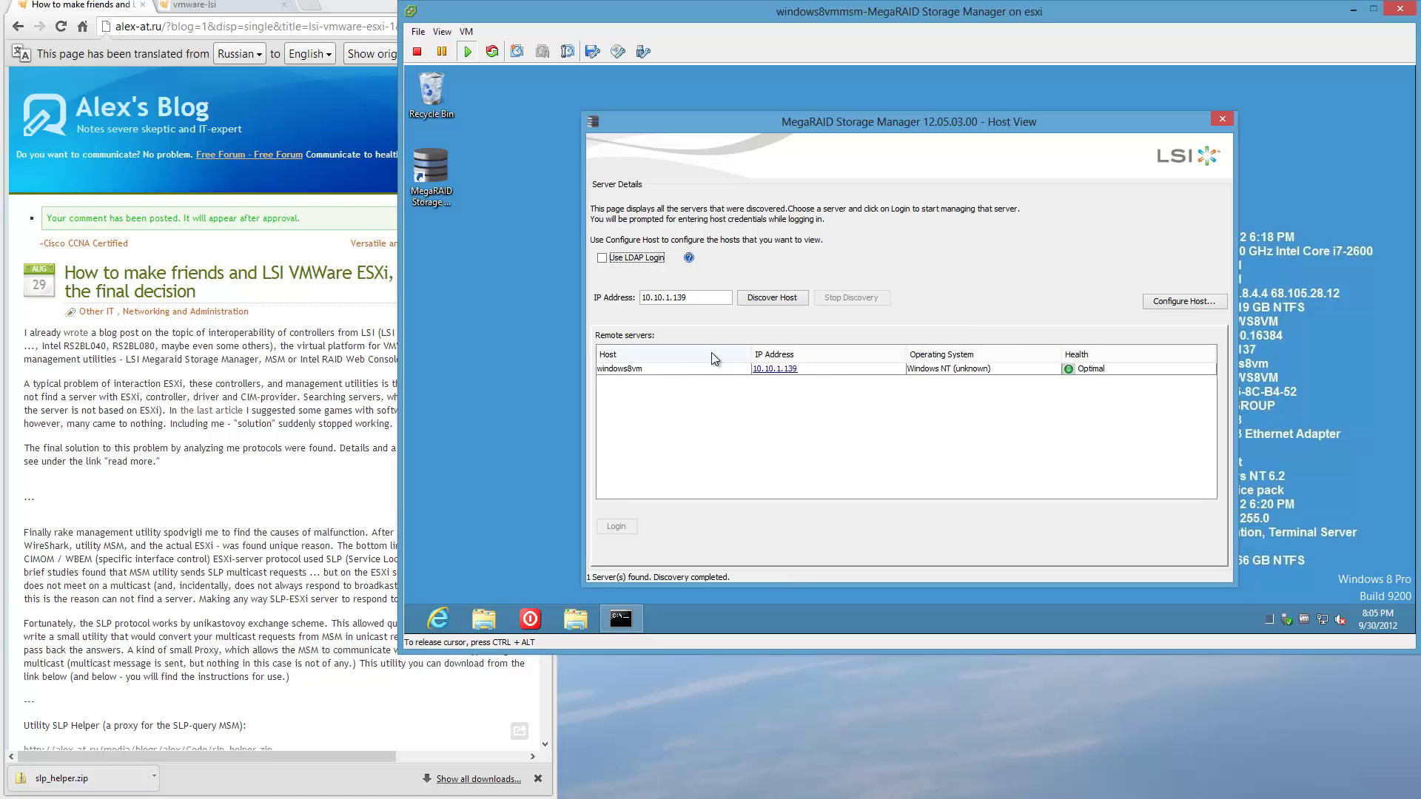
# Set MegaRAID to display all local-network systems with remote discovery stopped, then save and apply.
pyautogui.click(1196, 301)
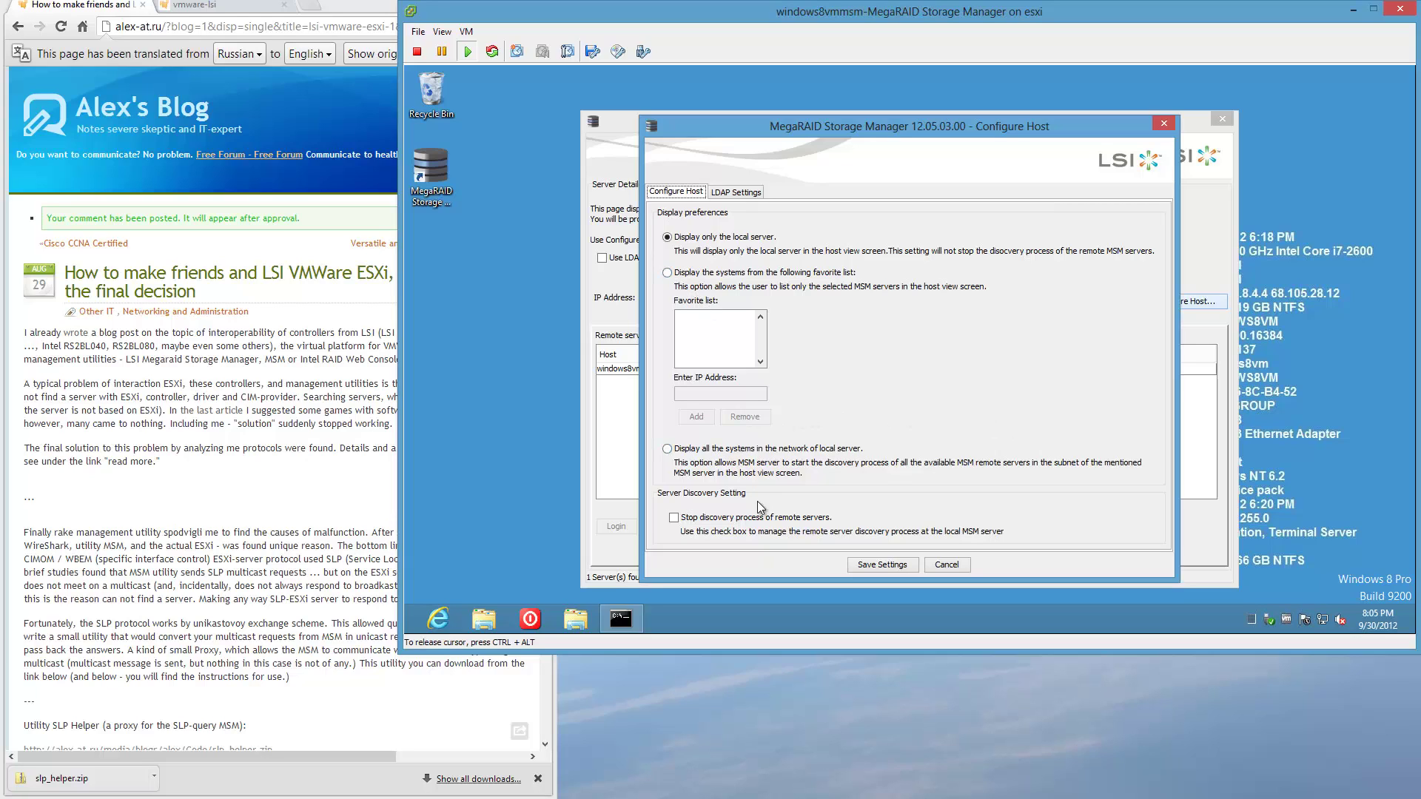
pyautogui.click(667, 450)
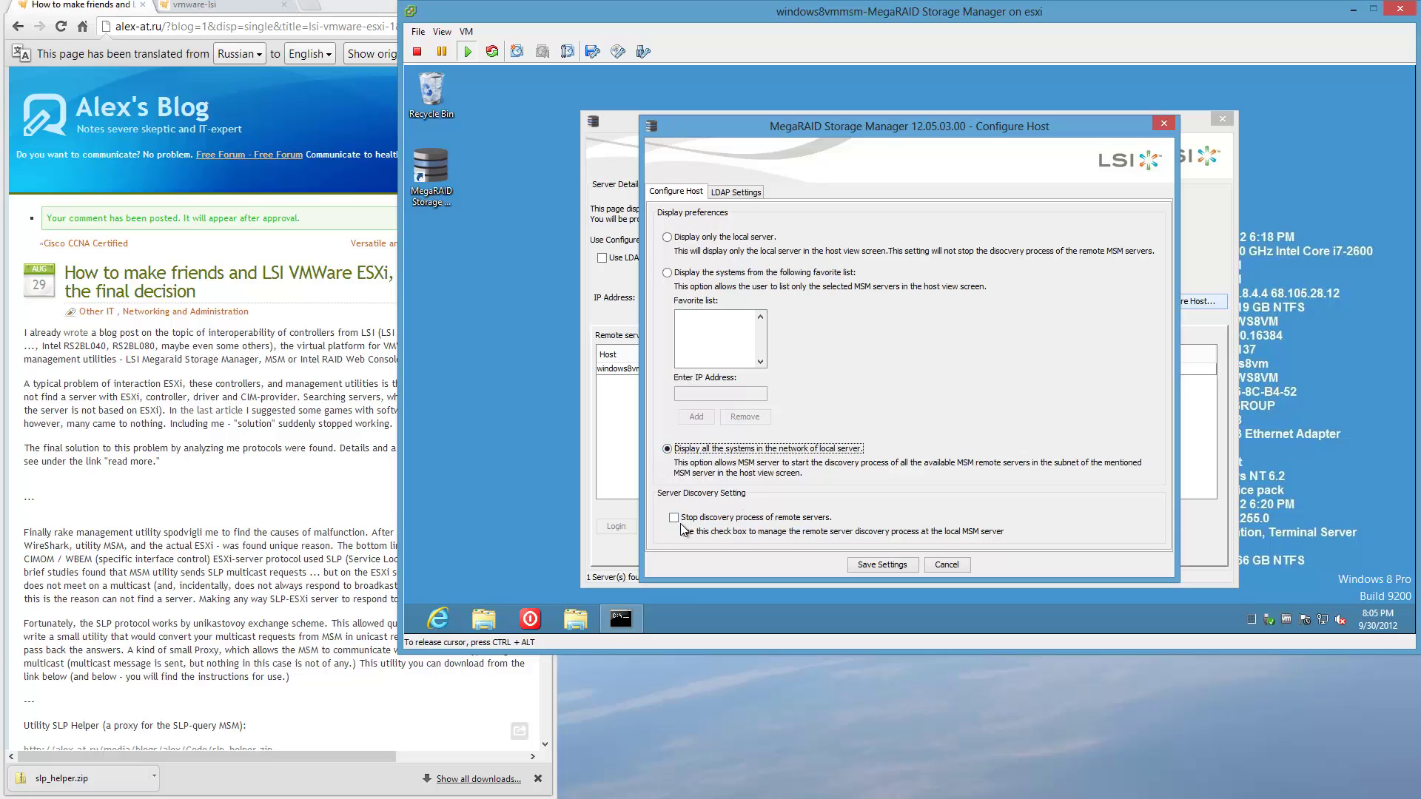
pyautogui.click(674, 518)
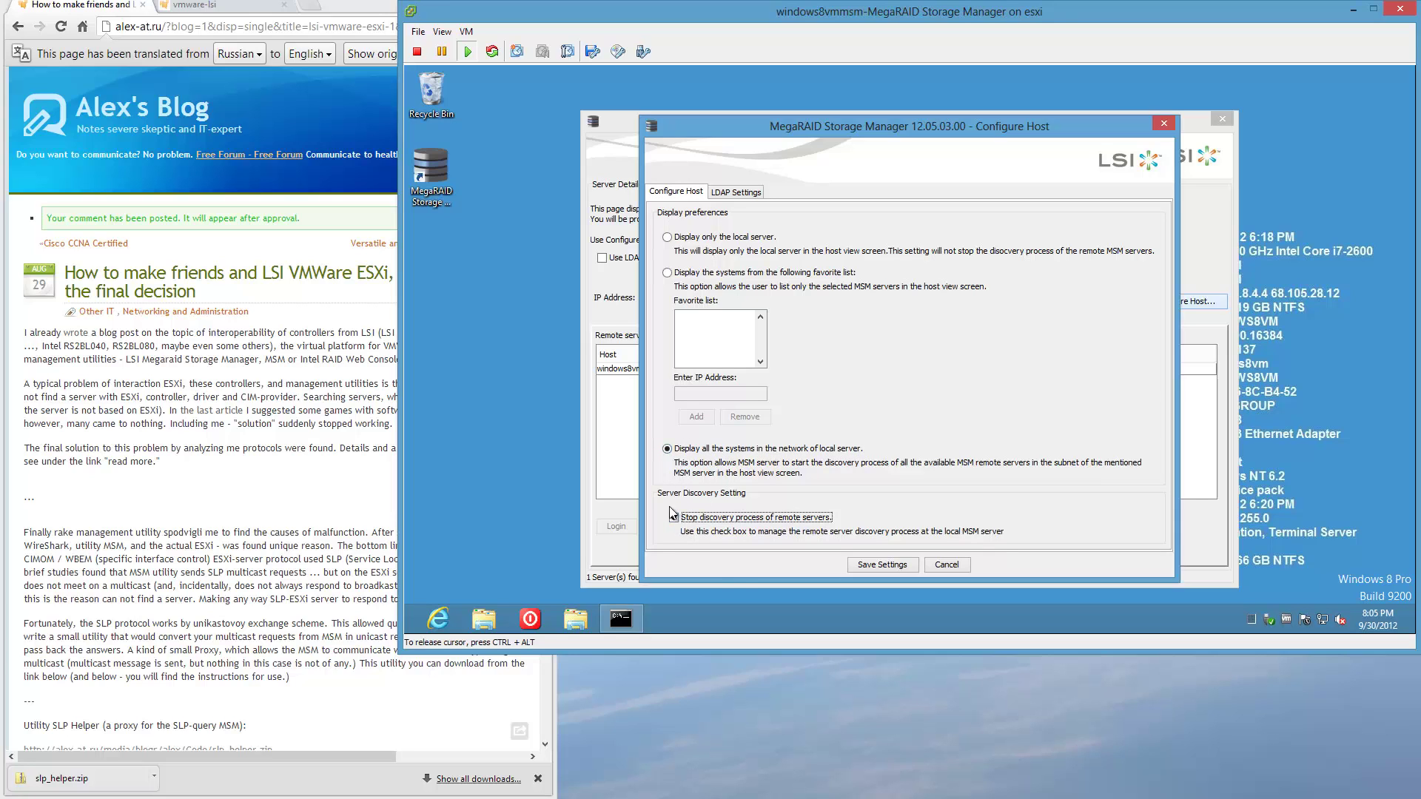
pyautogui.click(911, 567)
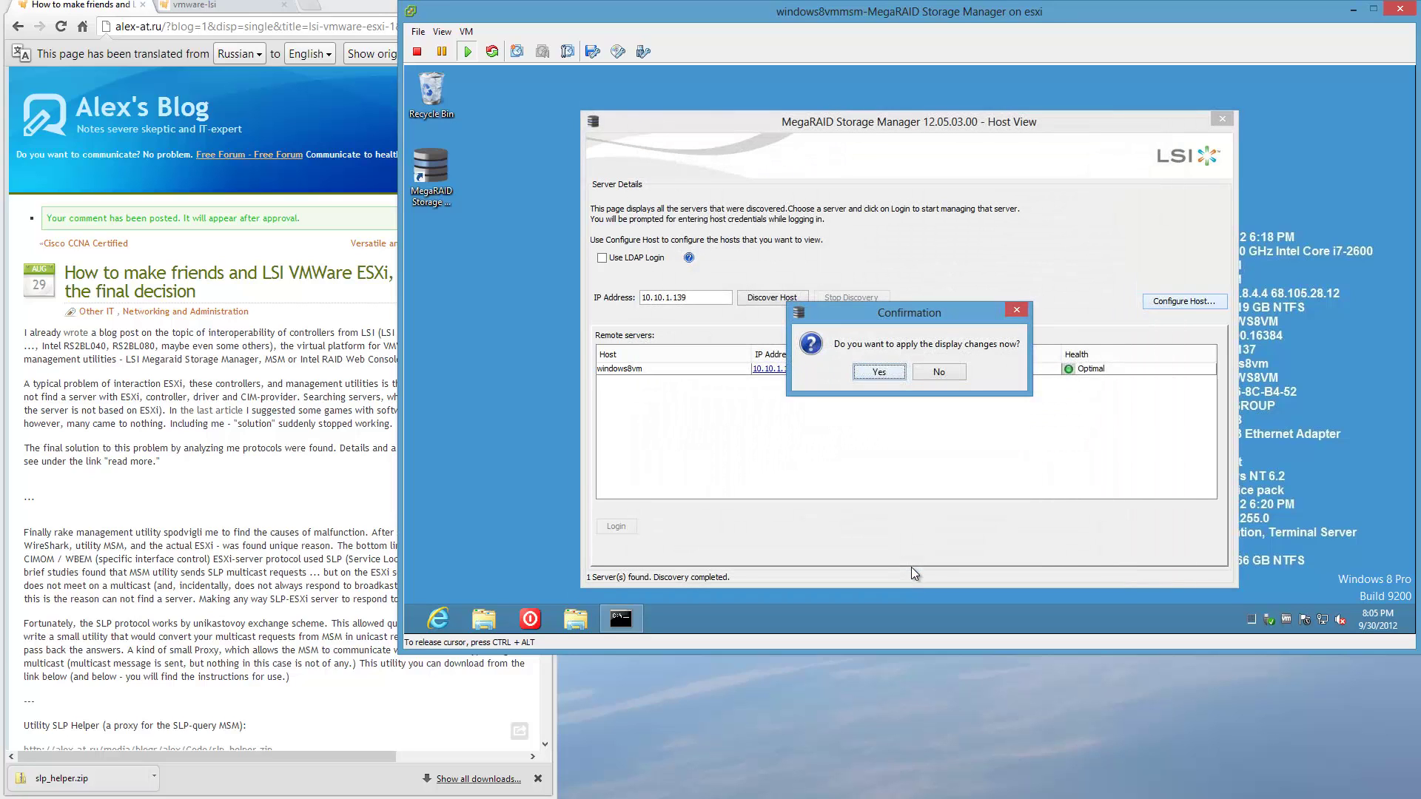
pyautogui.click(890, 370)
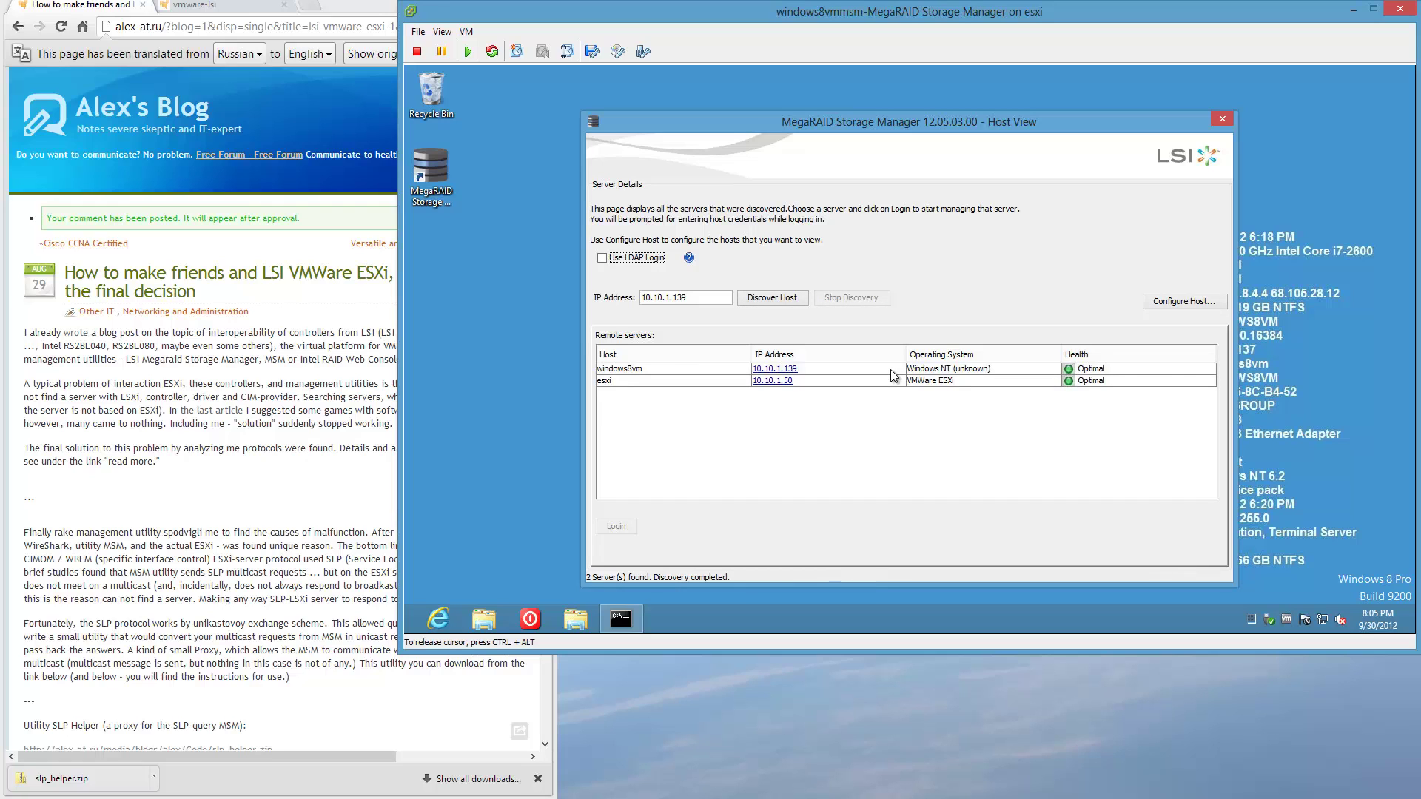
# Restart MegaRAID Storage Manager and set the host view to show only favorite-list servers.
pyautogui.click(1221, 120)
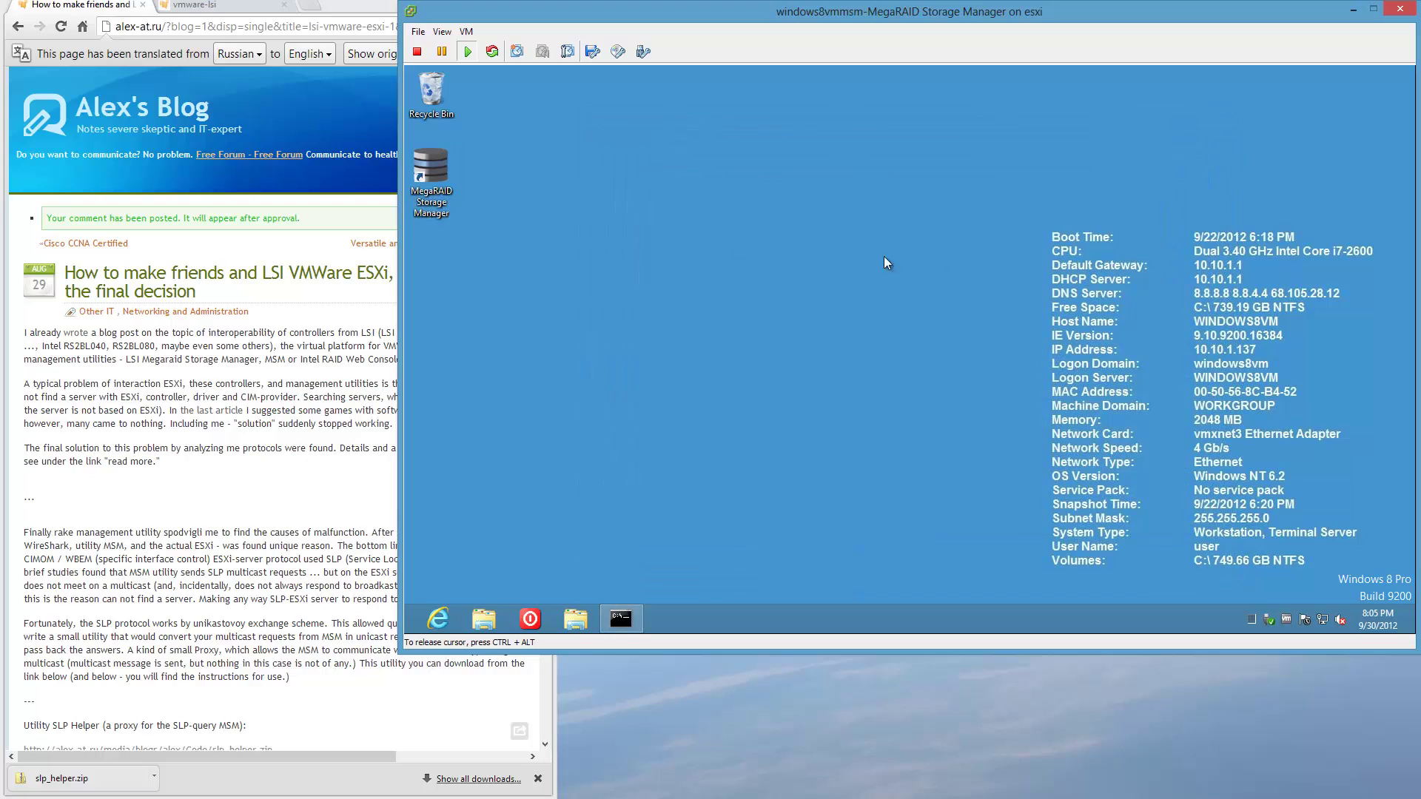
pyautogui.doubleClick(428, 189)
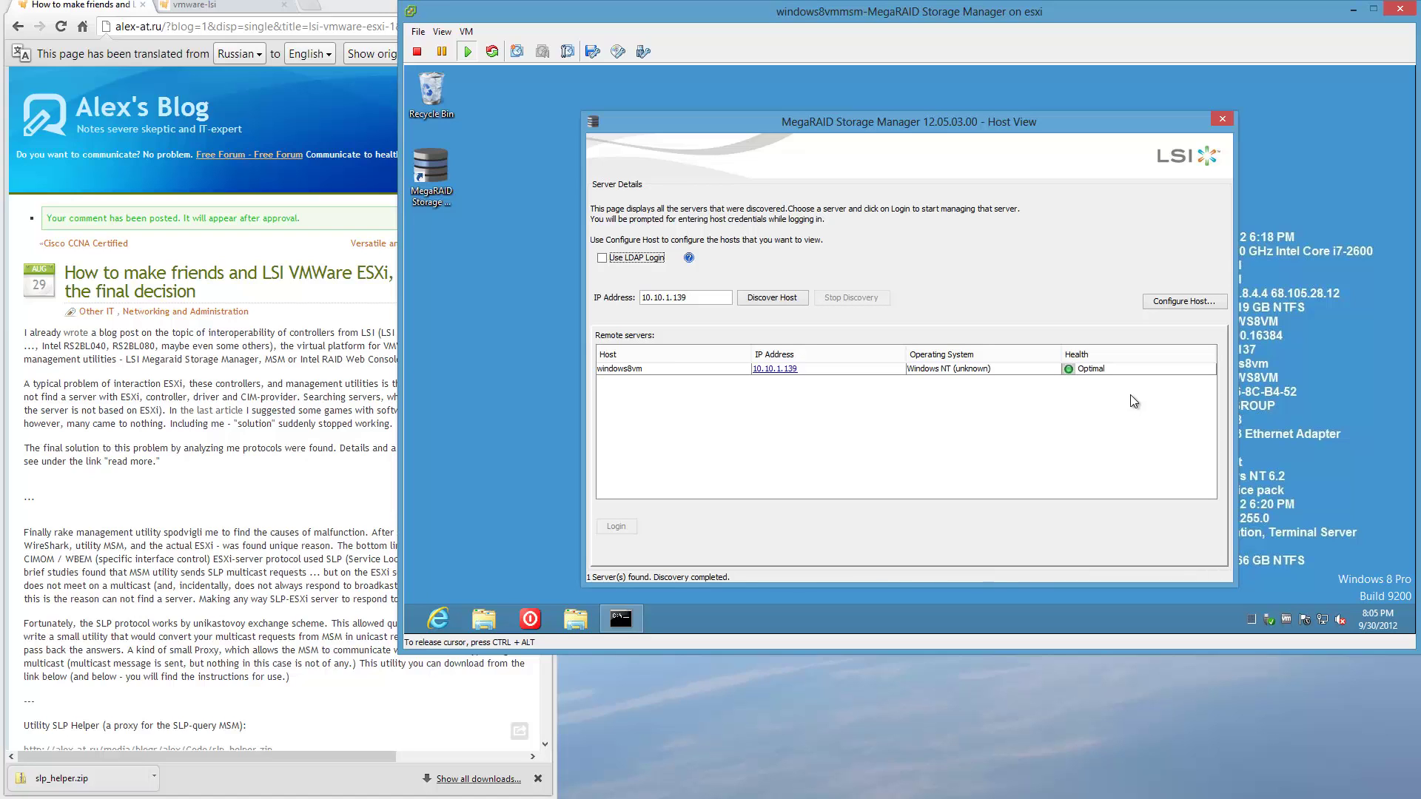
pyautogui.click(1184, 303)
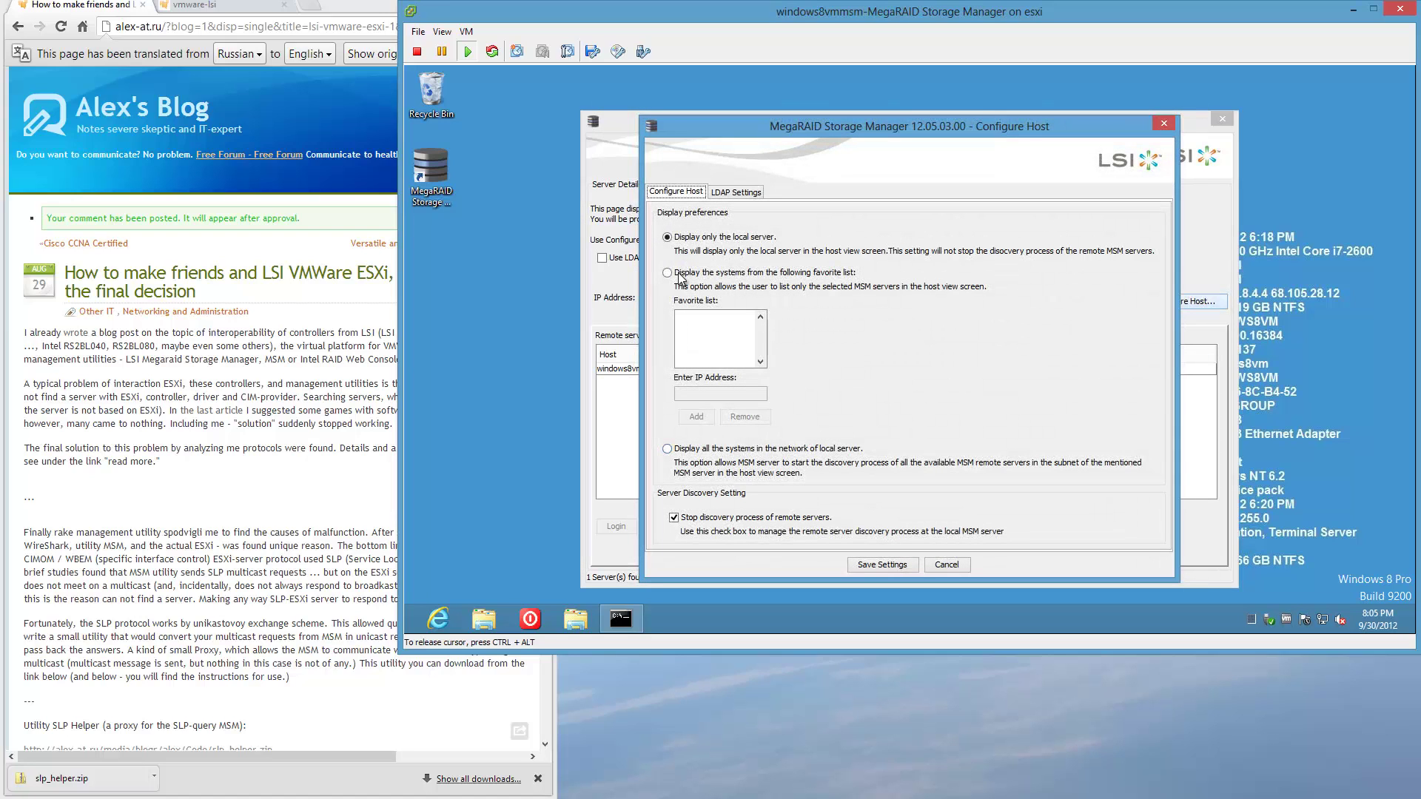
pyautogui.click(668, 273)
# Add 10.10.1.50 as the favorite server and save and apply the display settings.
pyautogui.click(706, 393)
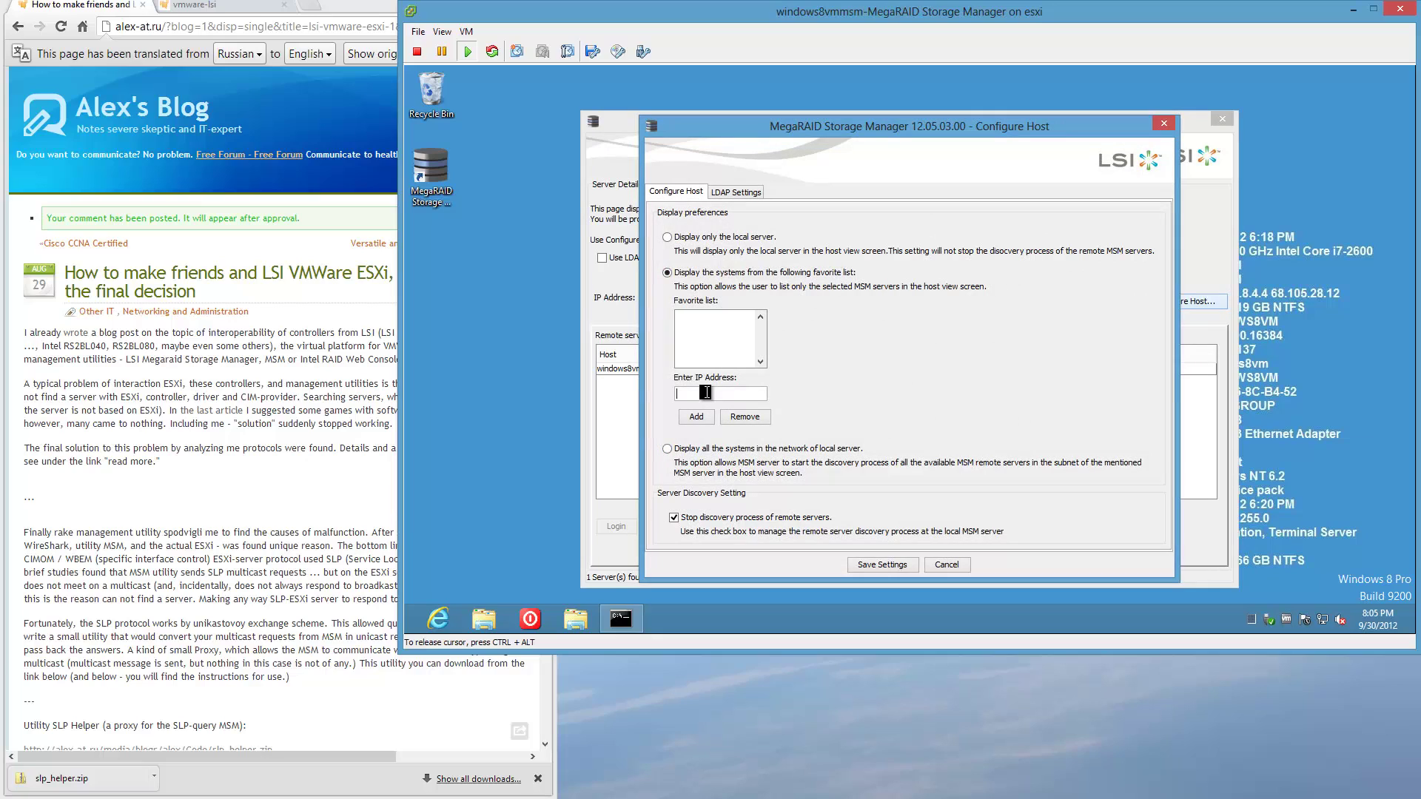
pyautogui.write('10.10.1.50')
pyautogui.click(697, 417)
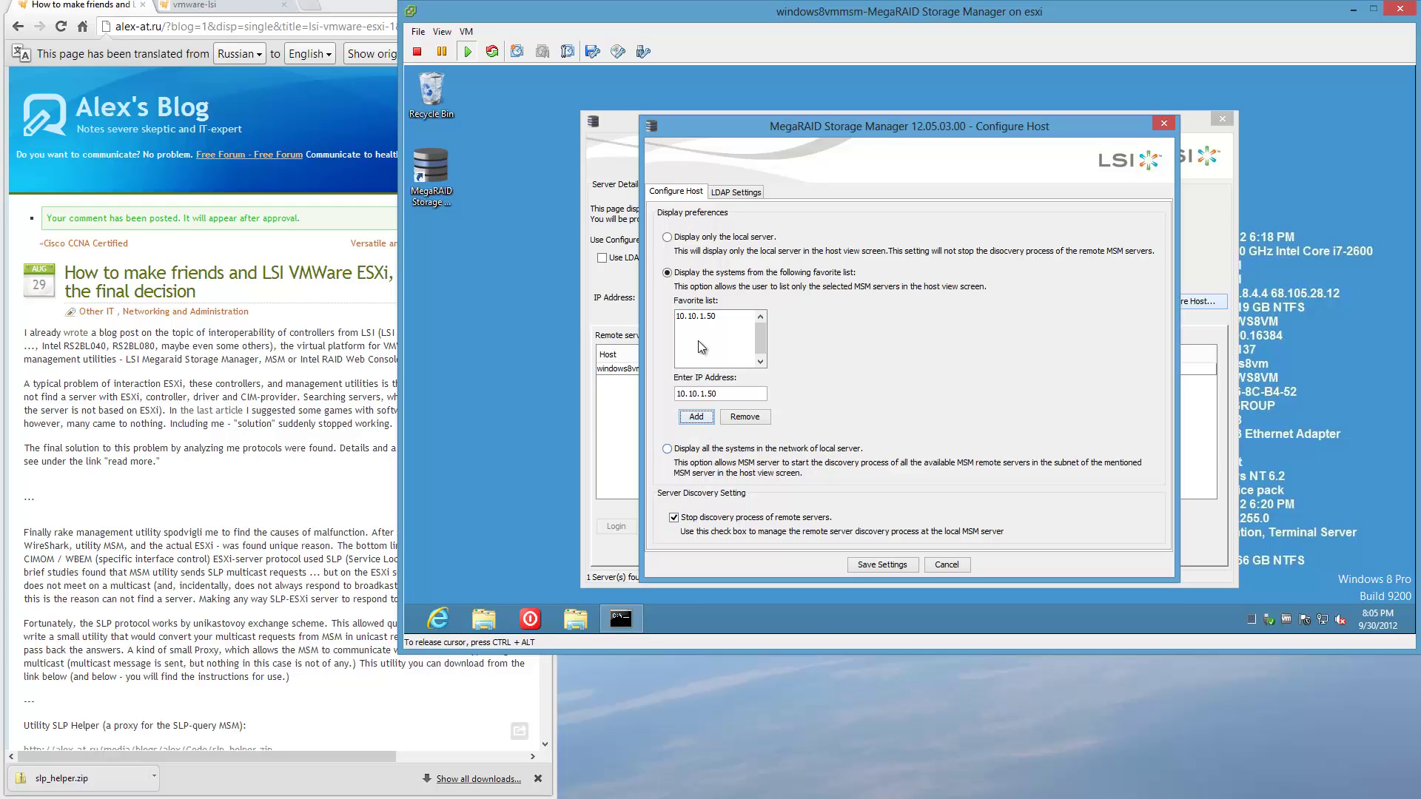
pyautogui.click(892, 564)
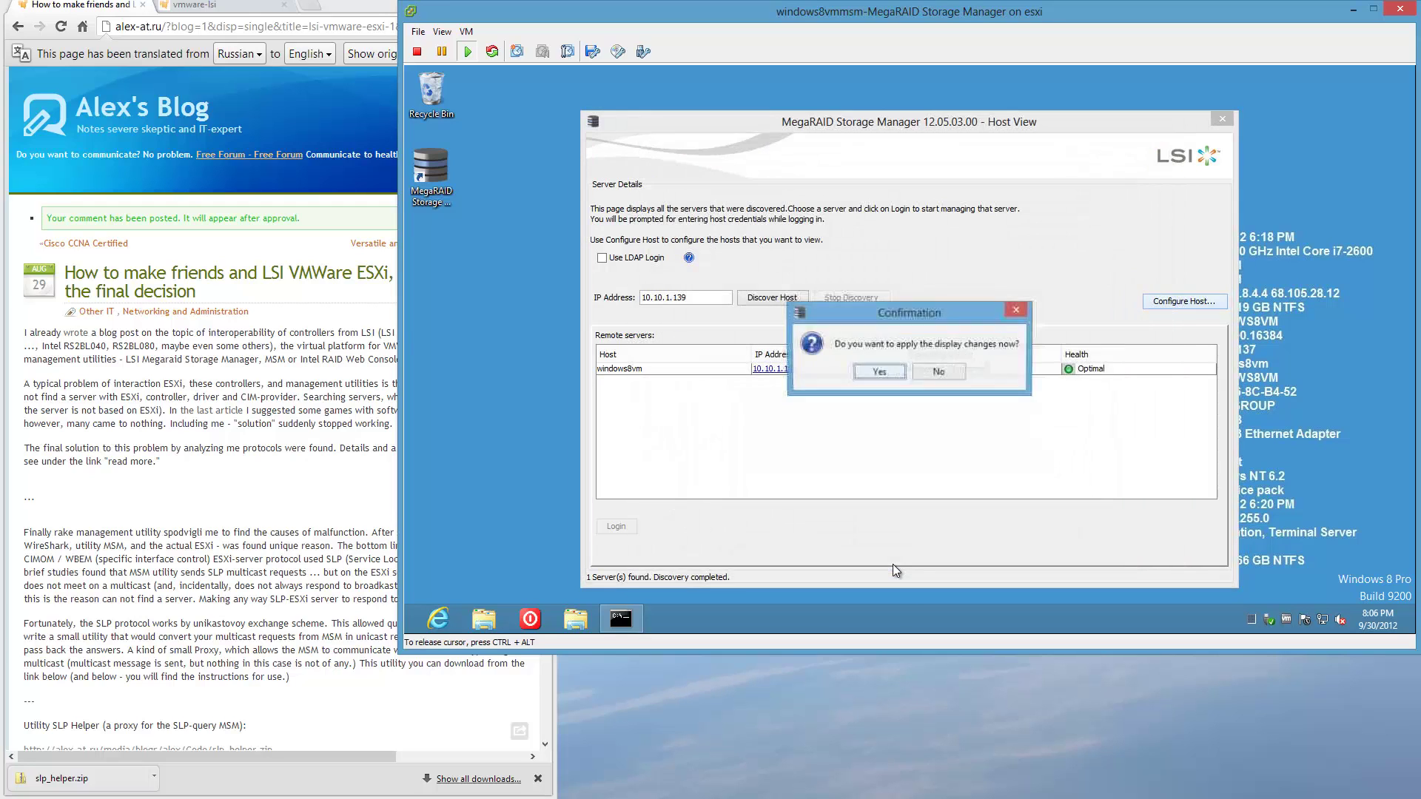
pyautogui.click(879, 372)
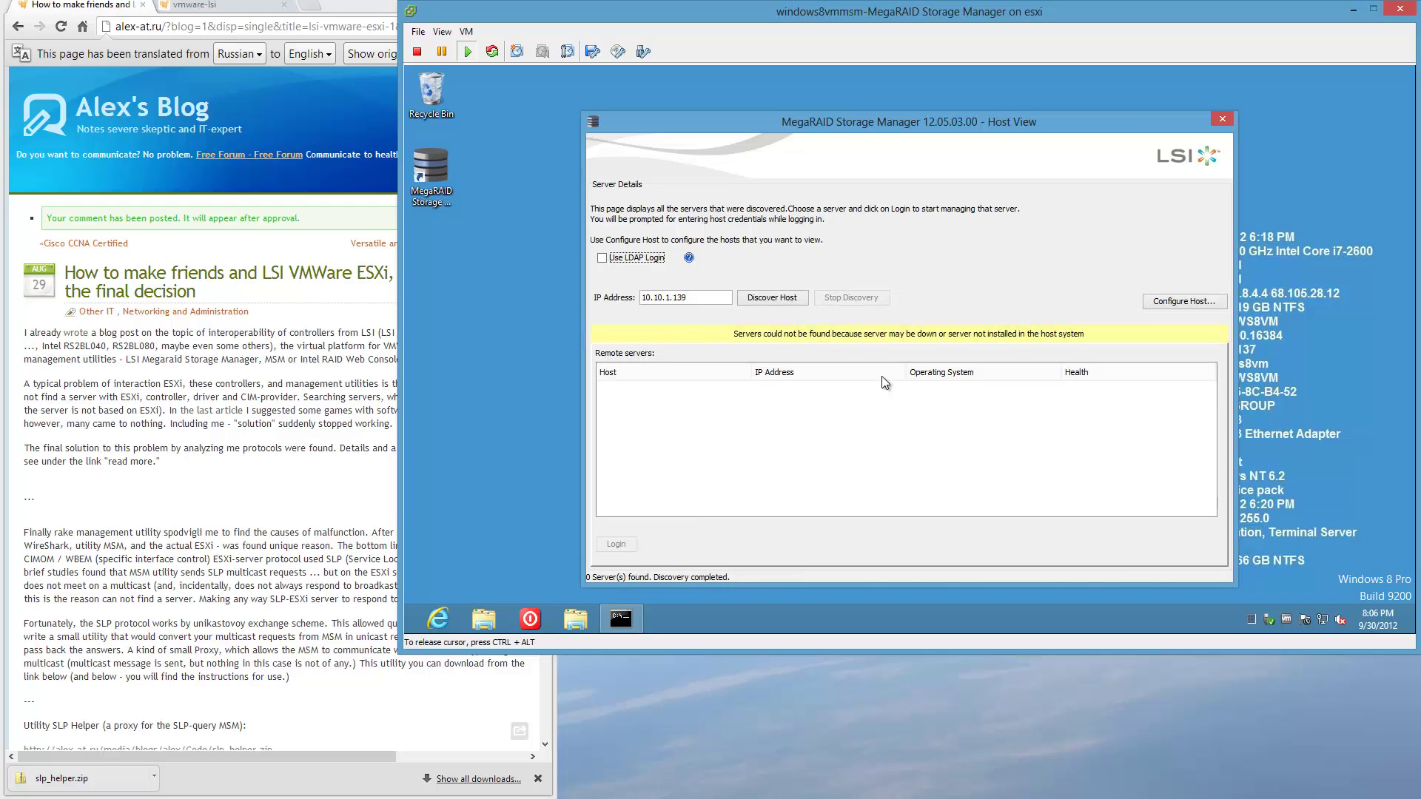
pyautogui.click(1176, 305)
# End the Java(TM) Platform SE binary process and relaunch MegaRAID Storage Manager.
pyautogui.hotkey('ctrl', 'shift', 'Escape')
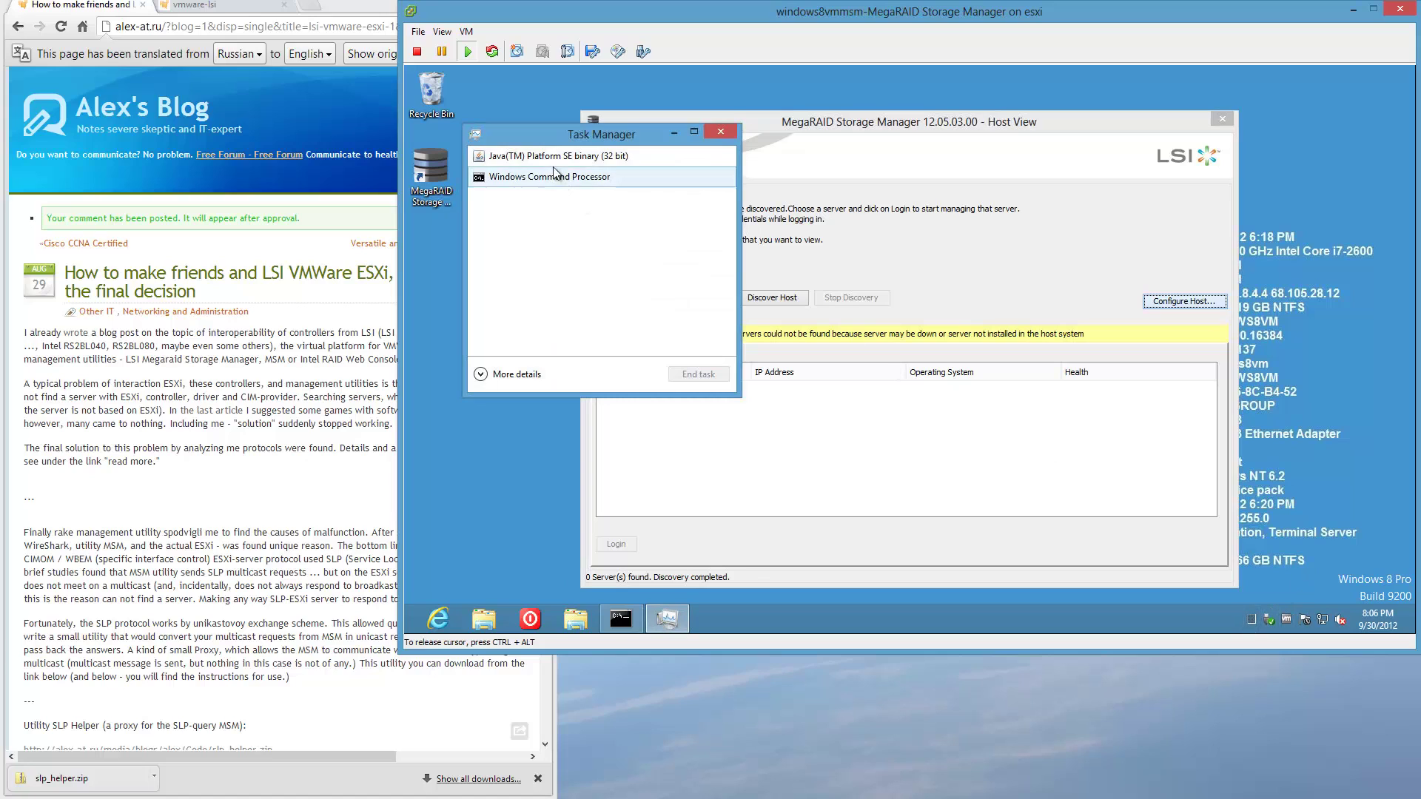
pyautogui.click(553, 156)
pyautogui.click(670, 373)
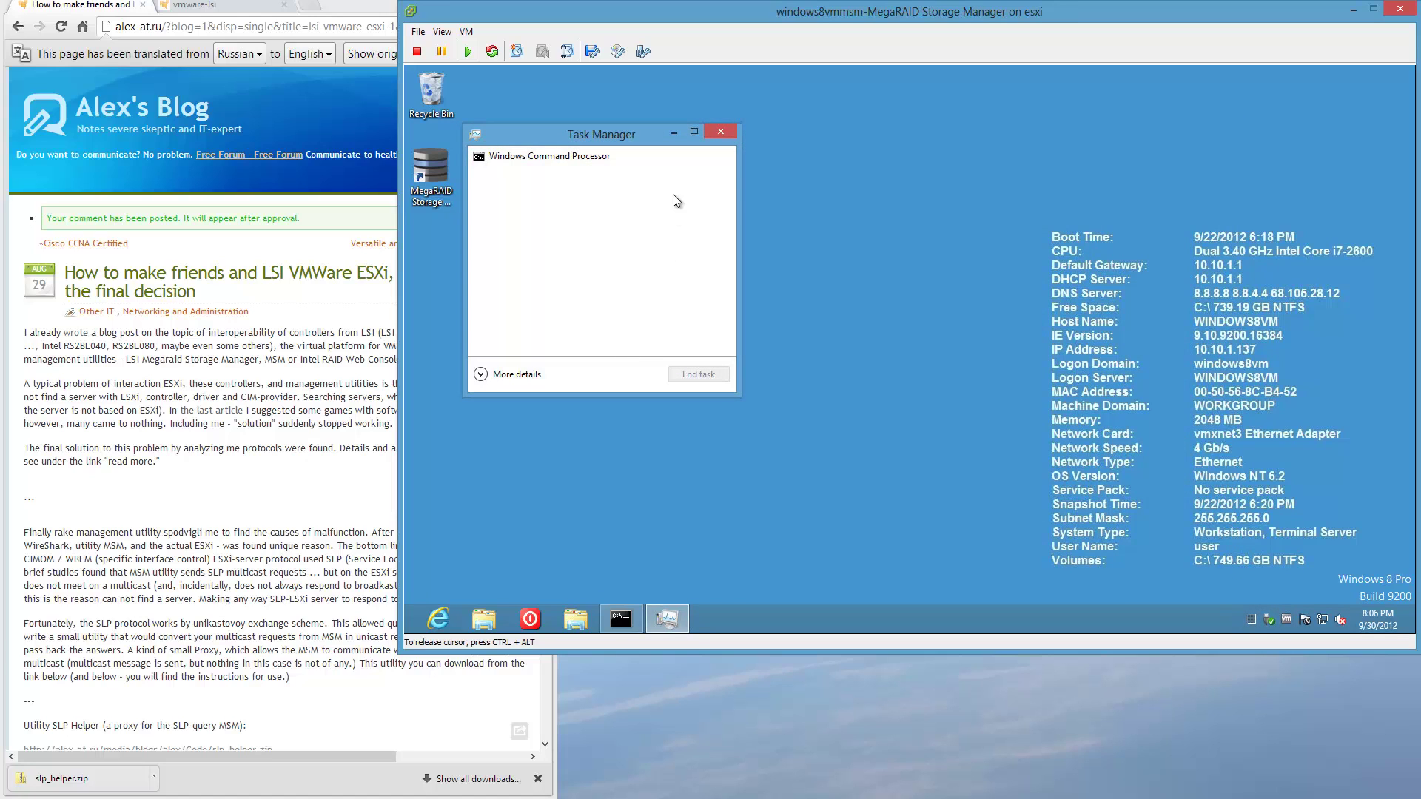
pyautogui.click(672, 134)
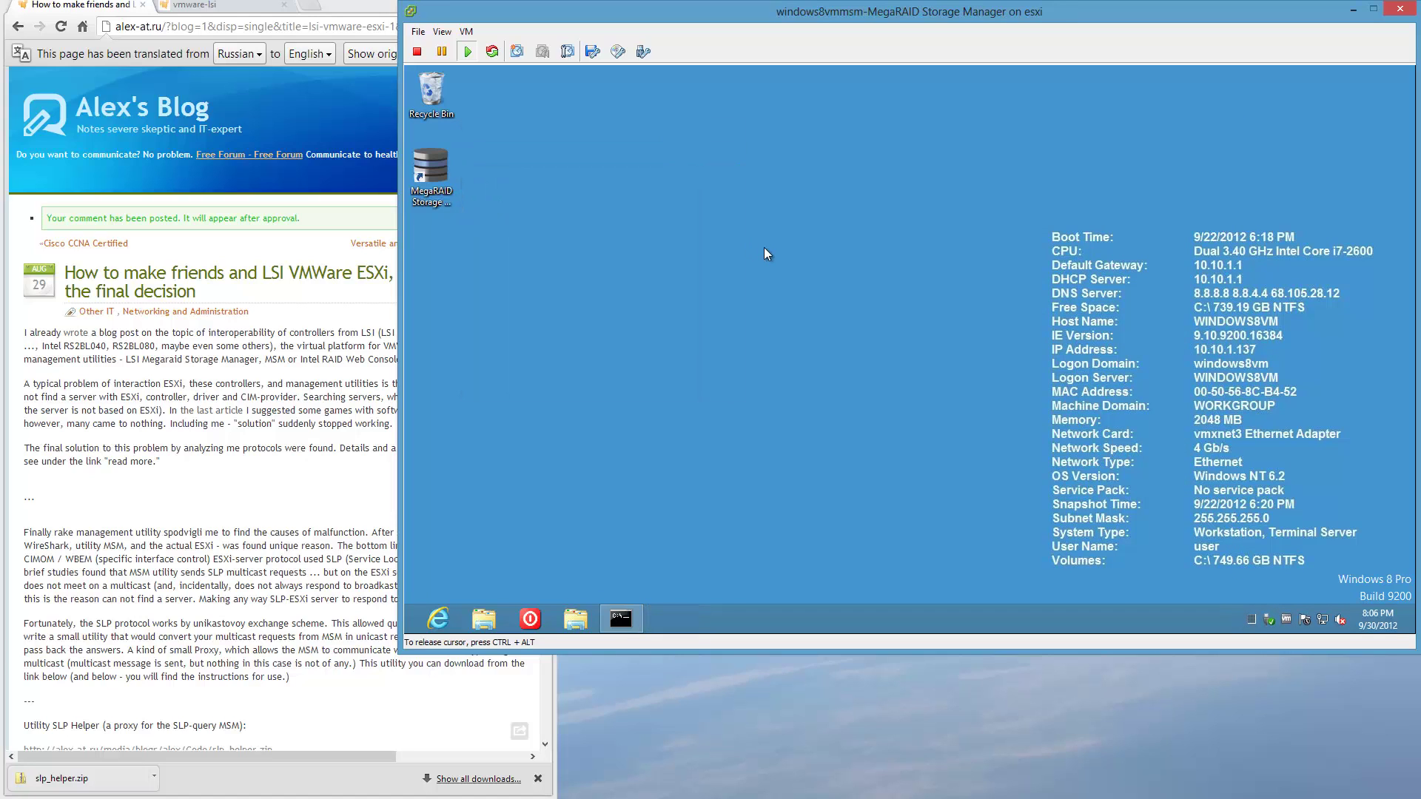
pyautogui.doubleClick(444, 172)
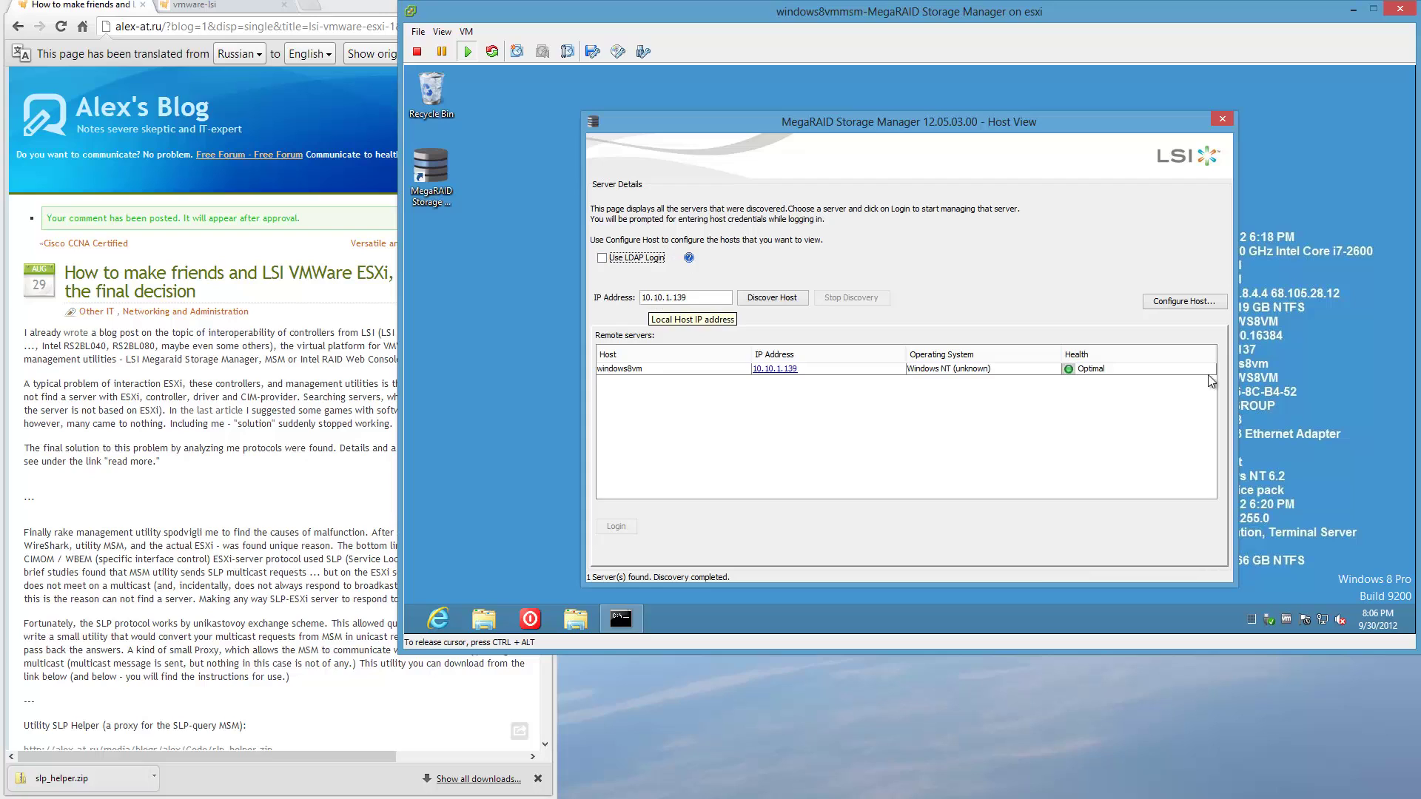
# Display all systems in the local network, then open the login for esxi host 10.10.1.50.
pyautogui.click(1204, 300)
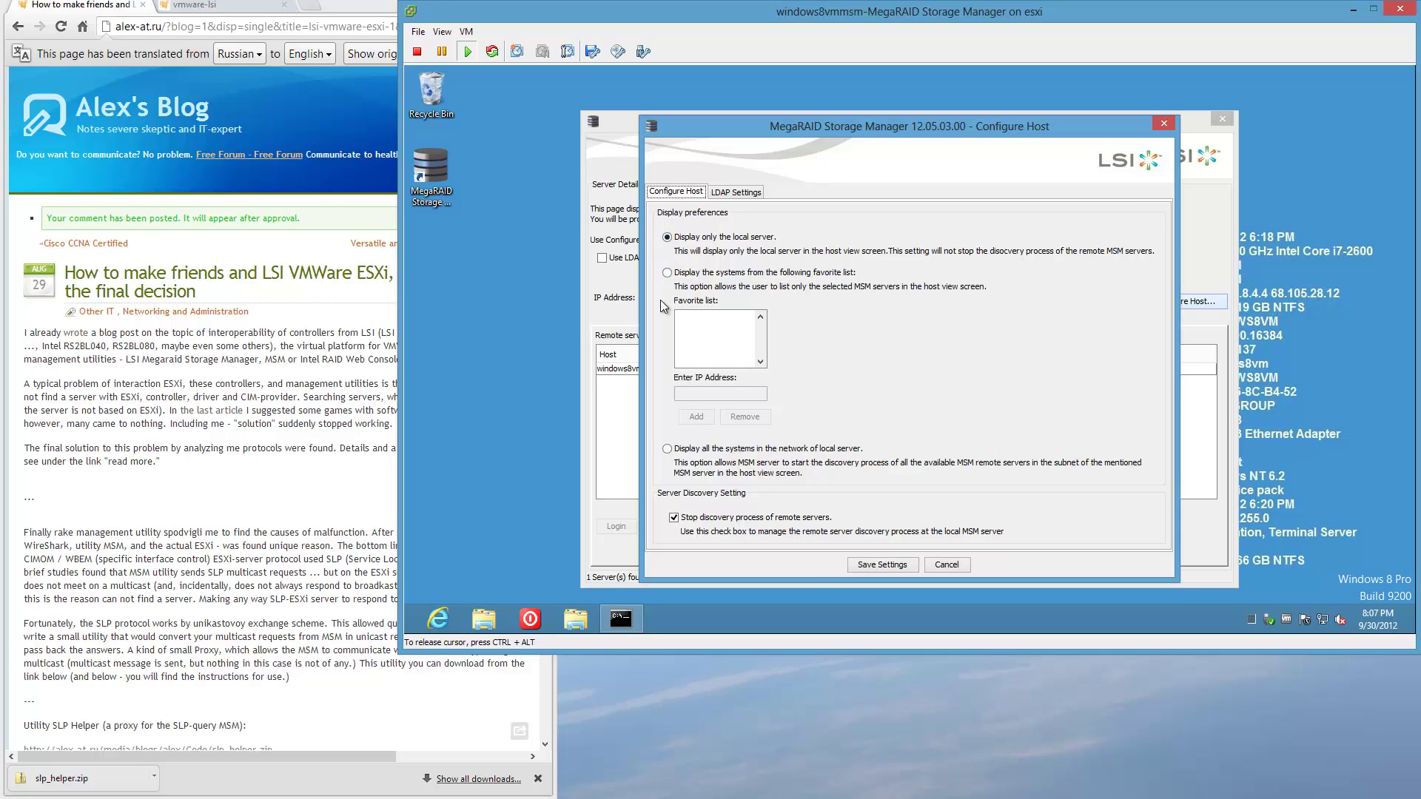
pyautogui.click(667, 450)
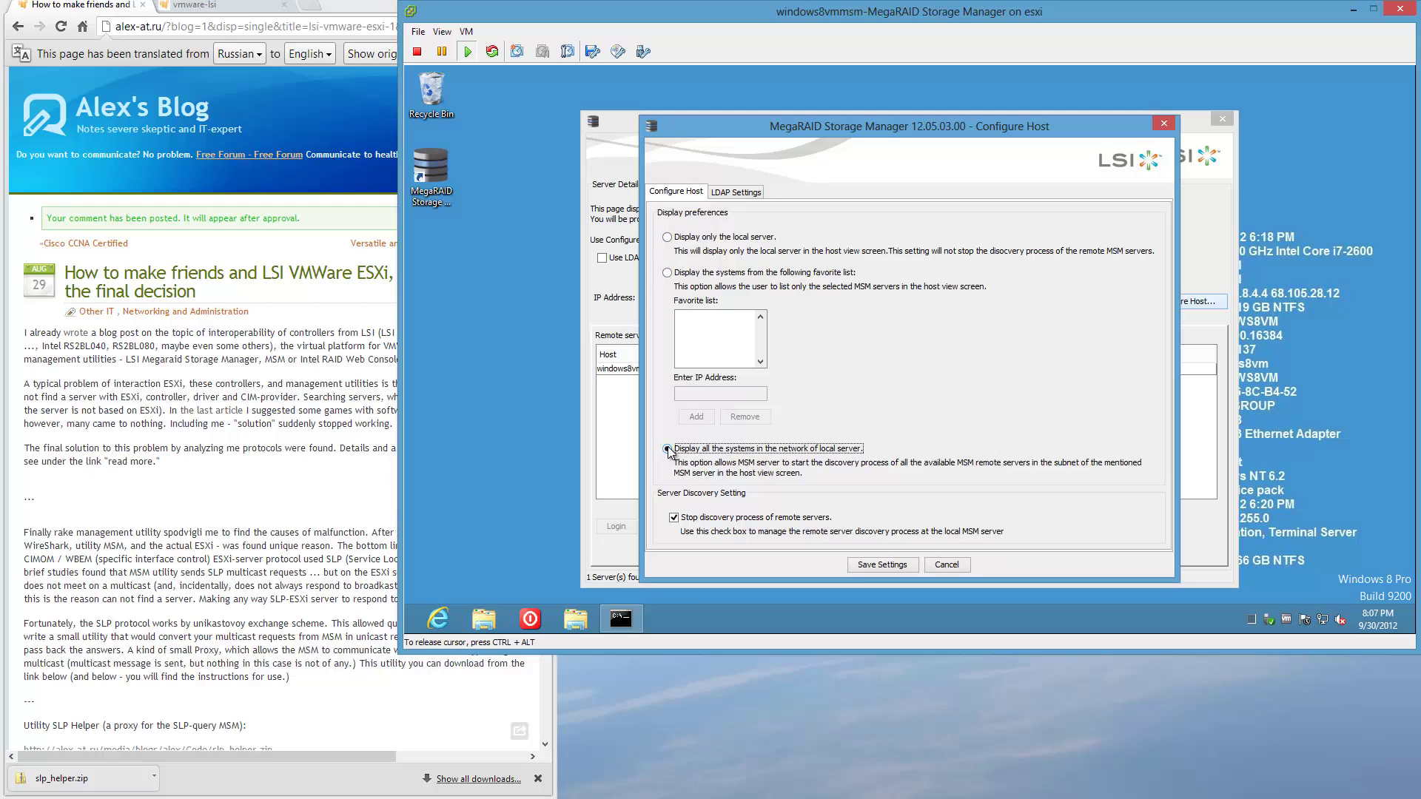
pyautogui.click(885, 570)
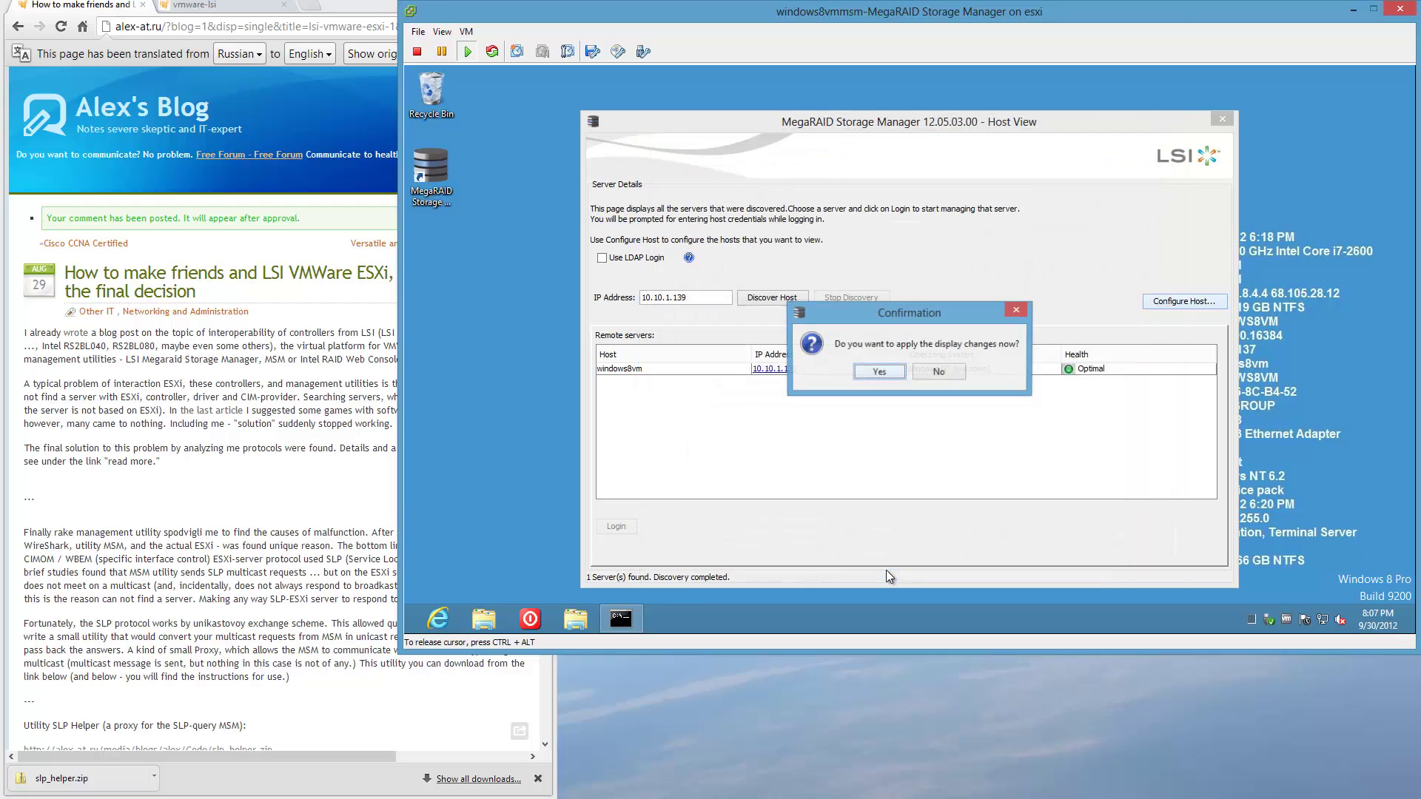
pyautogui.click(871, 378)
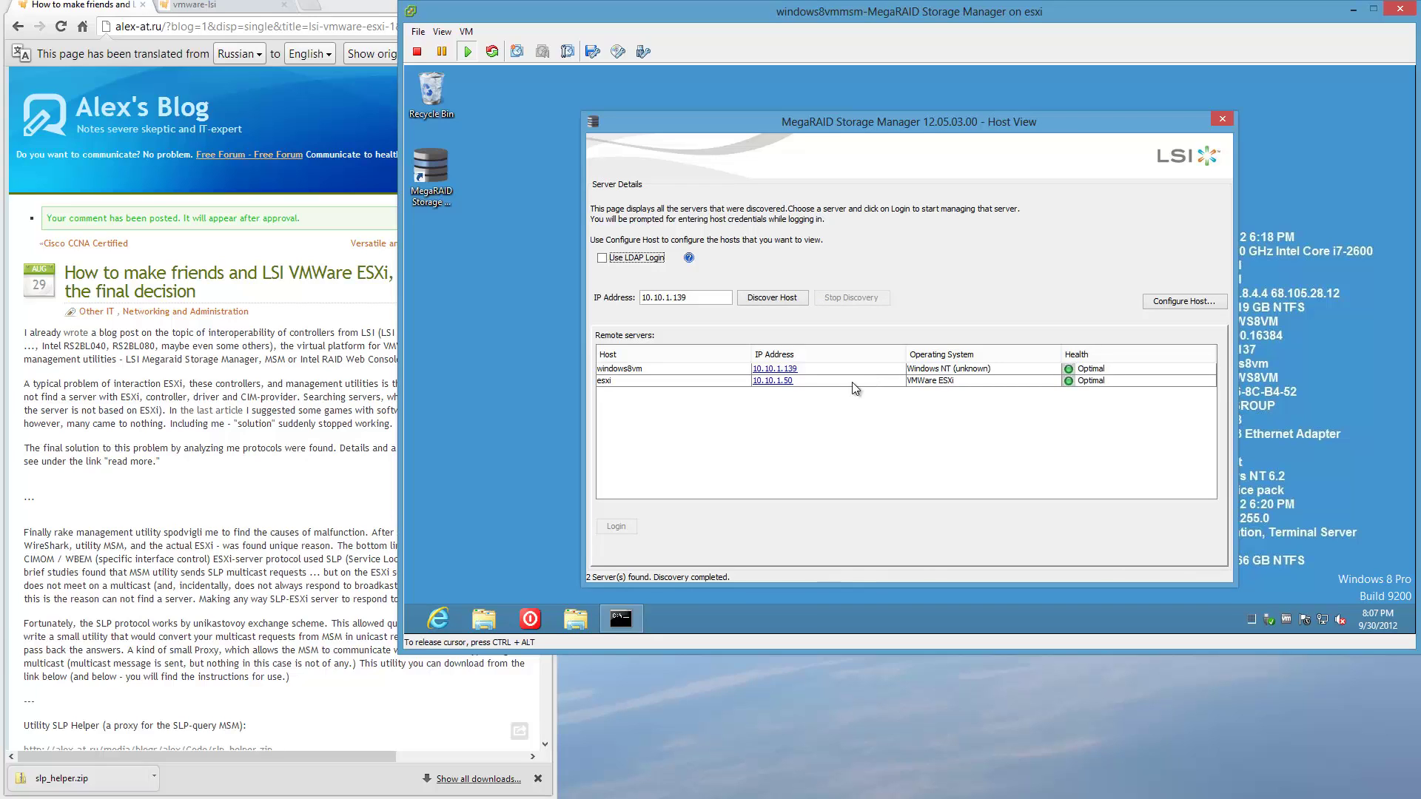
pyautogui.doubleClick(696, 381)
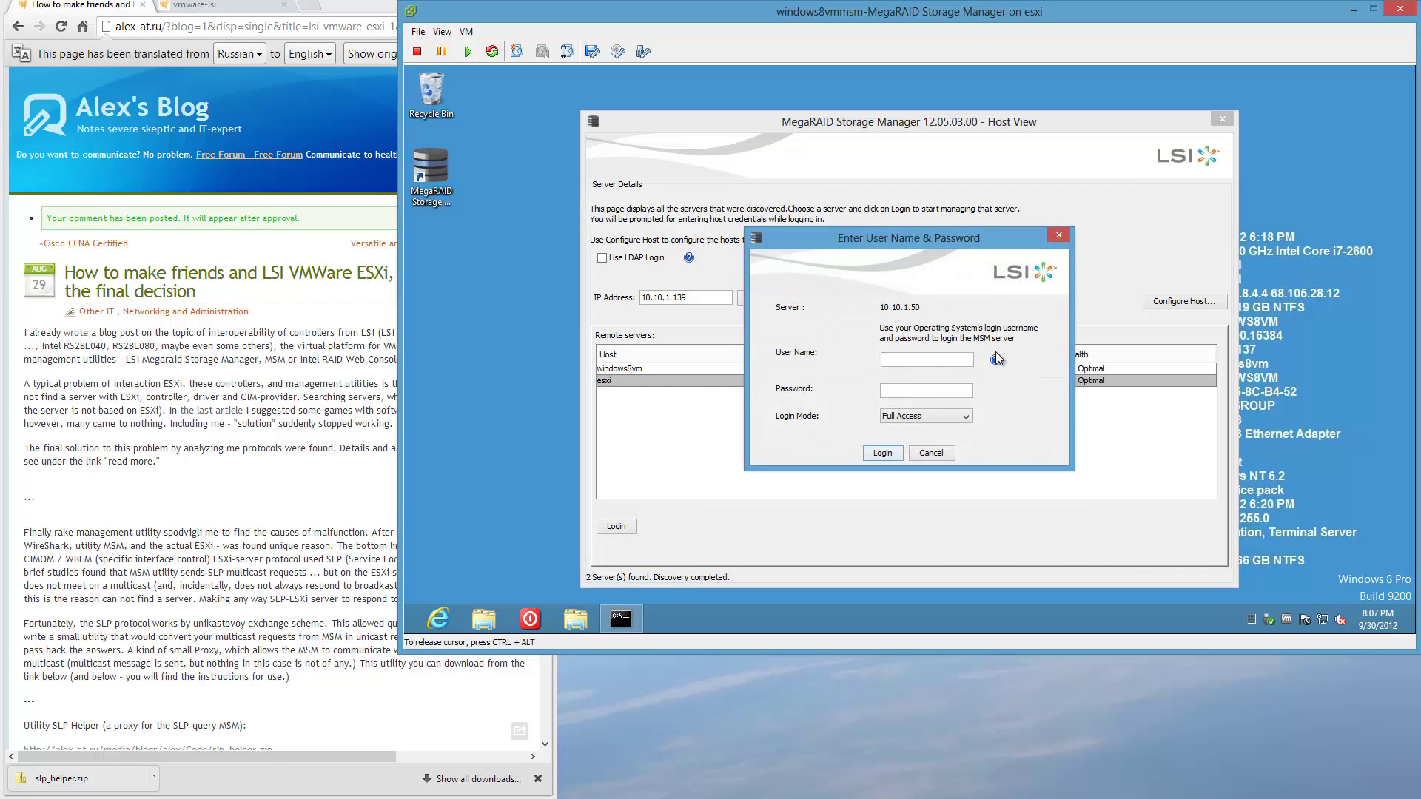
# Log in to the esxi server as root with the account password.
pyautogui.write('root')
pyautogui.press('Tab')
pyautogui.write('********')
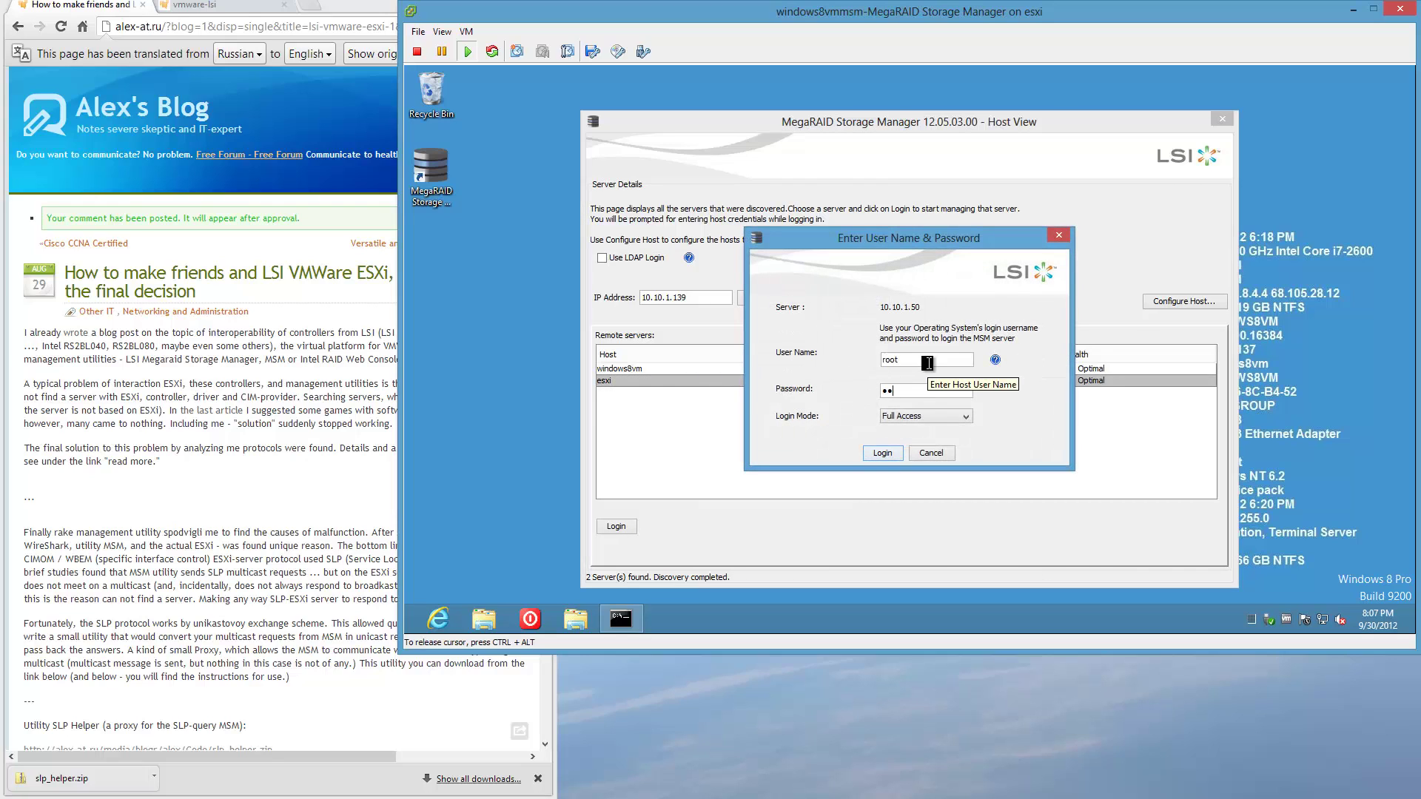
pyautogui.press('Return')
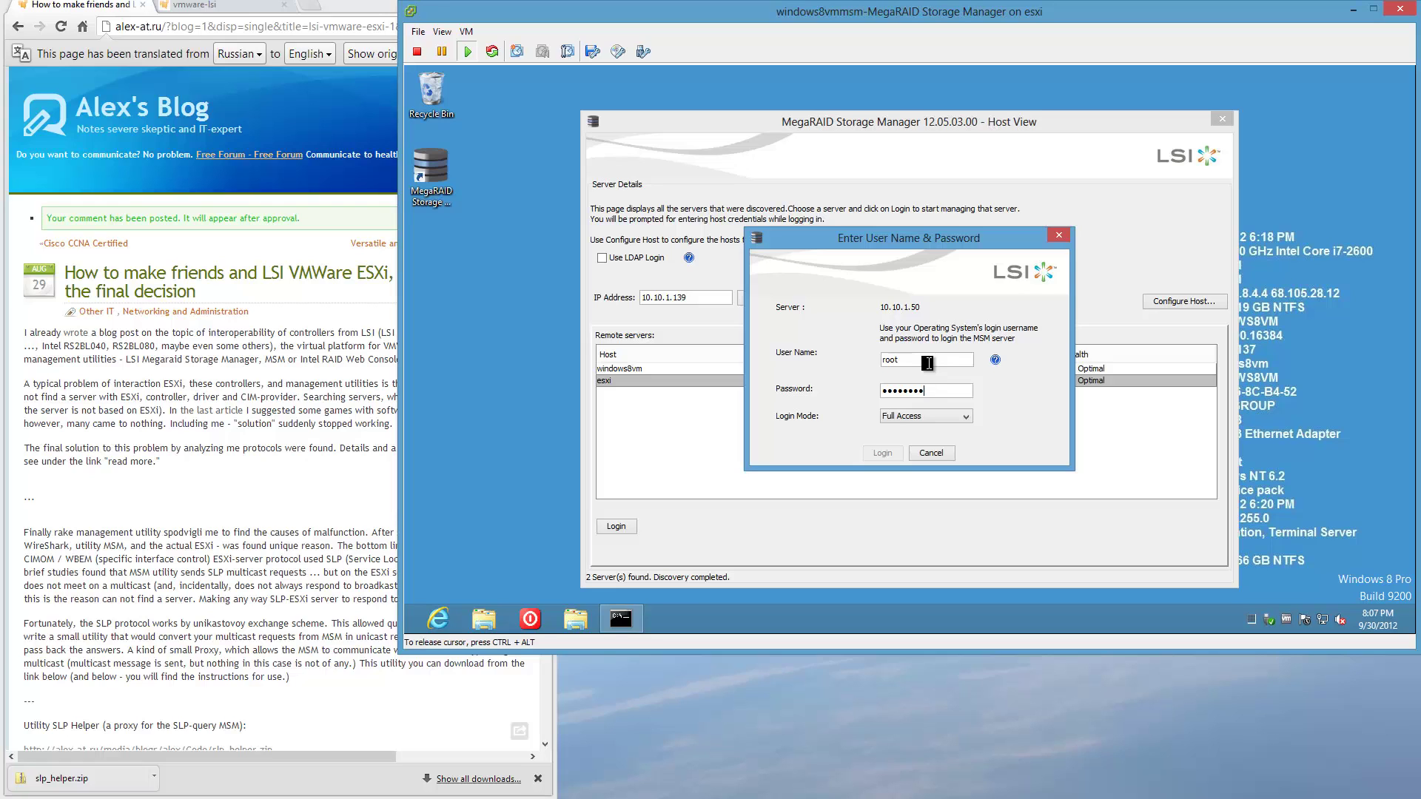
pyautogui.click(891, 459)
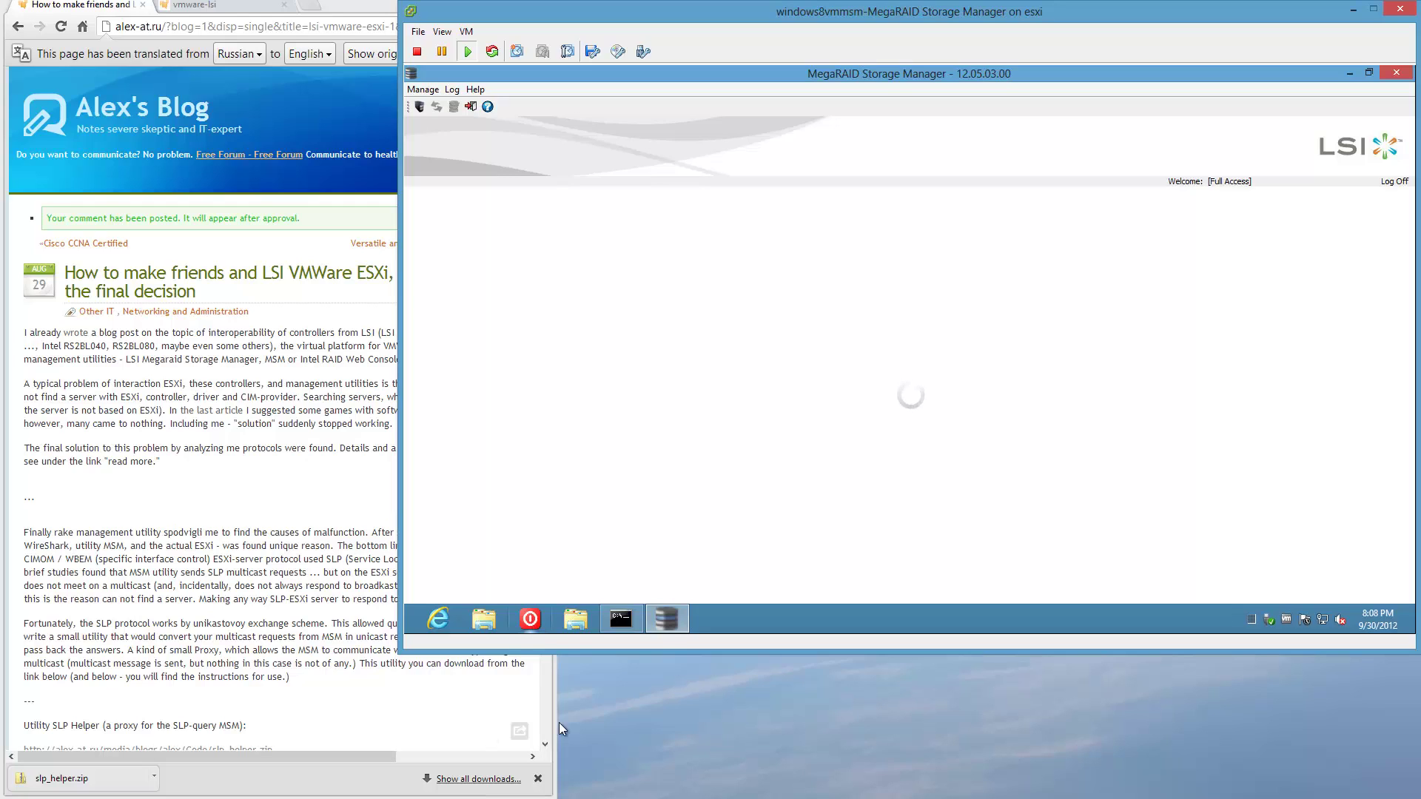
# Turn off Action Center messages about startup apps and close Action Center.
pyautogui.moveTo(658, 625)
pyautogui.moveTo(1308, 621)
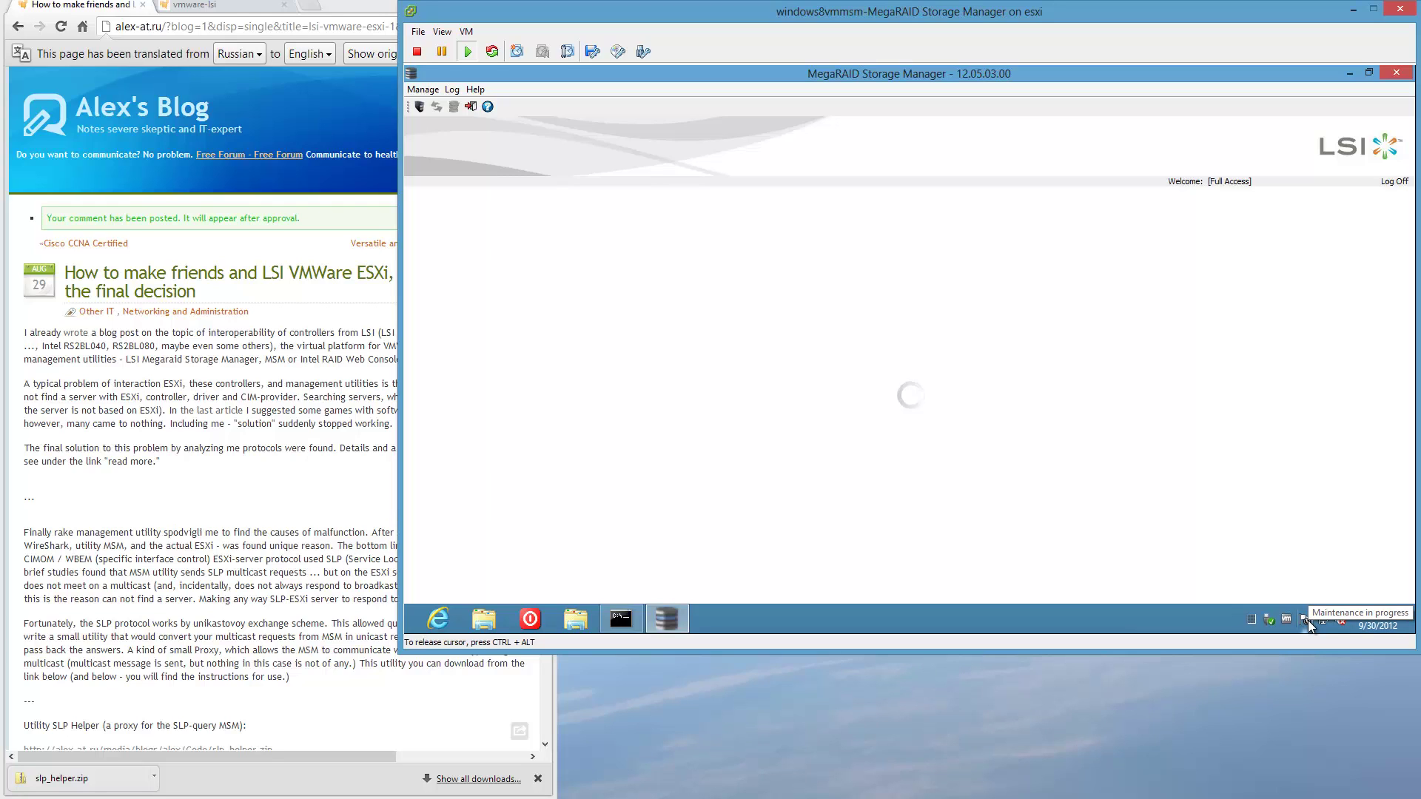
pyautogui.click(1308, 620)
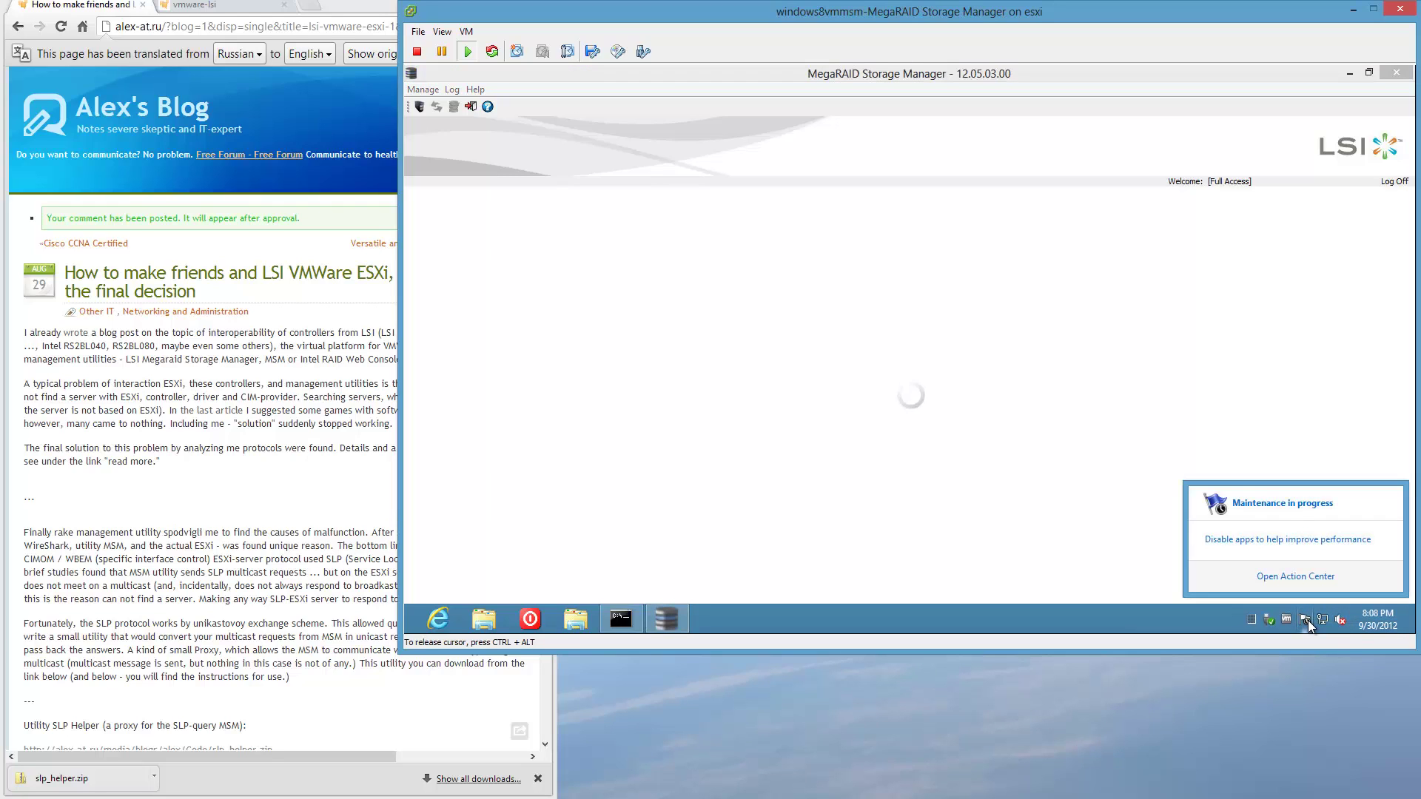
pyautogui.click(1311, 508)
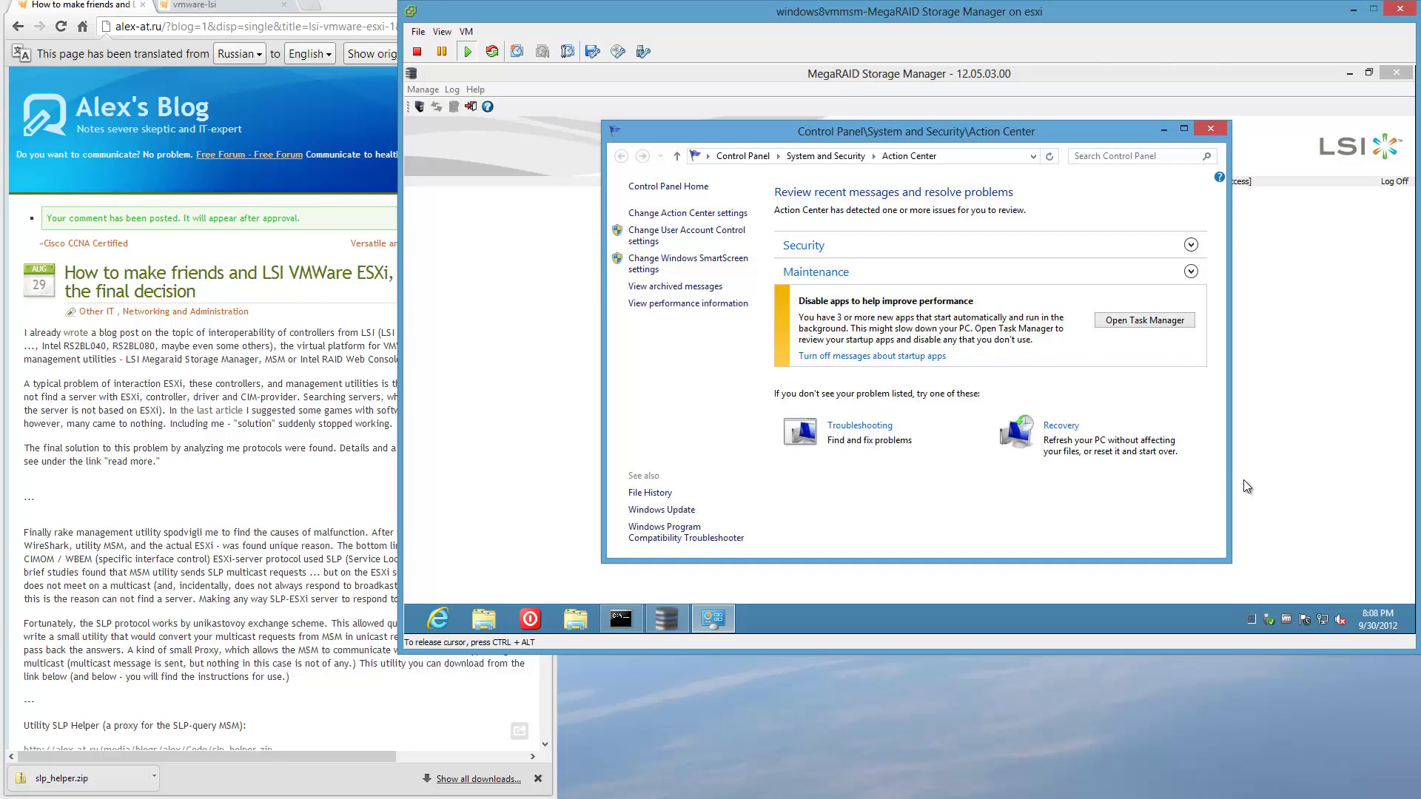
pyautogui.click(882, 356)
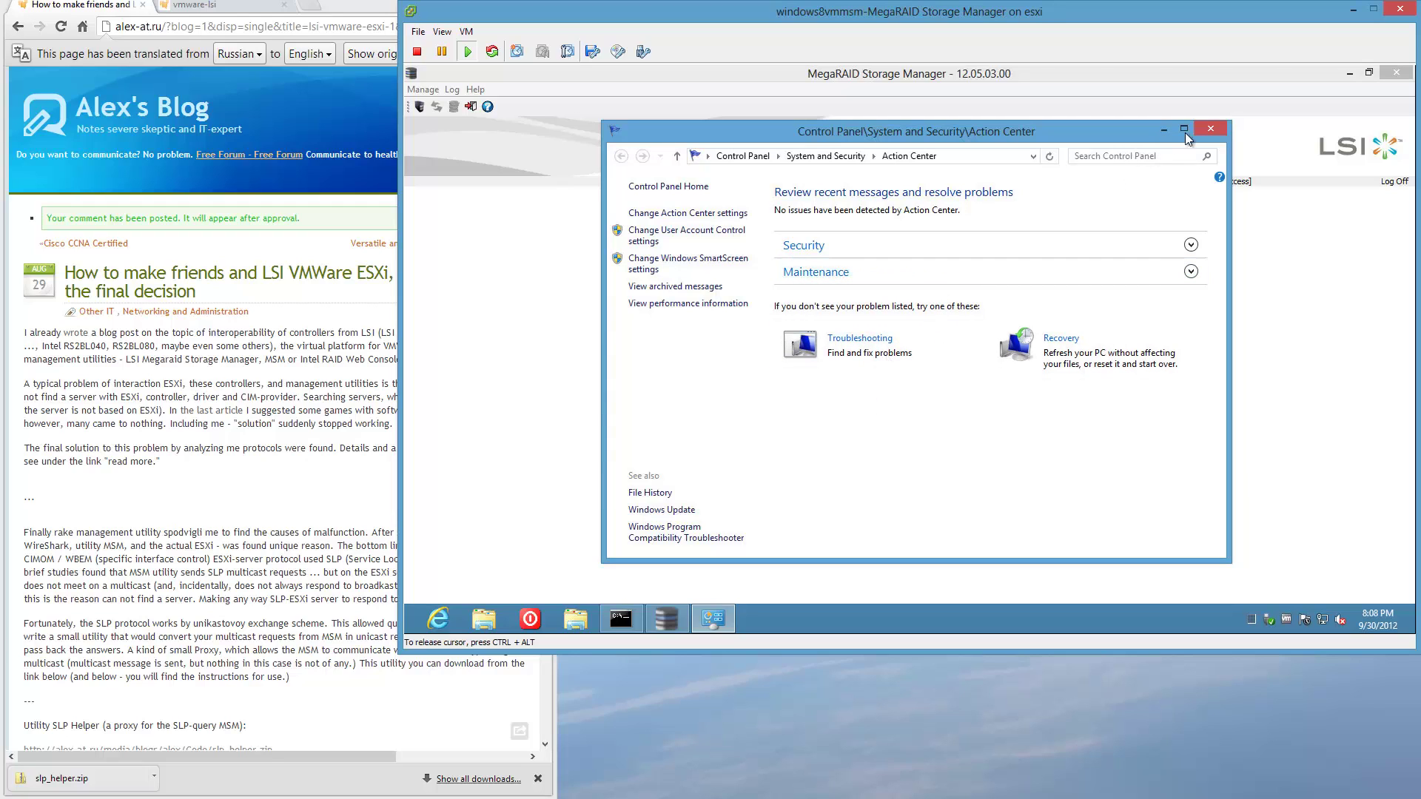
pyautogui.click(1211, 129)
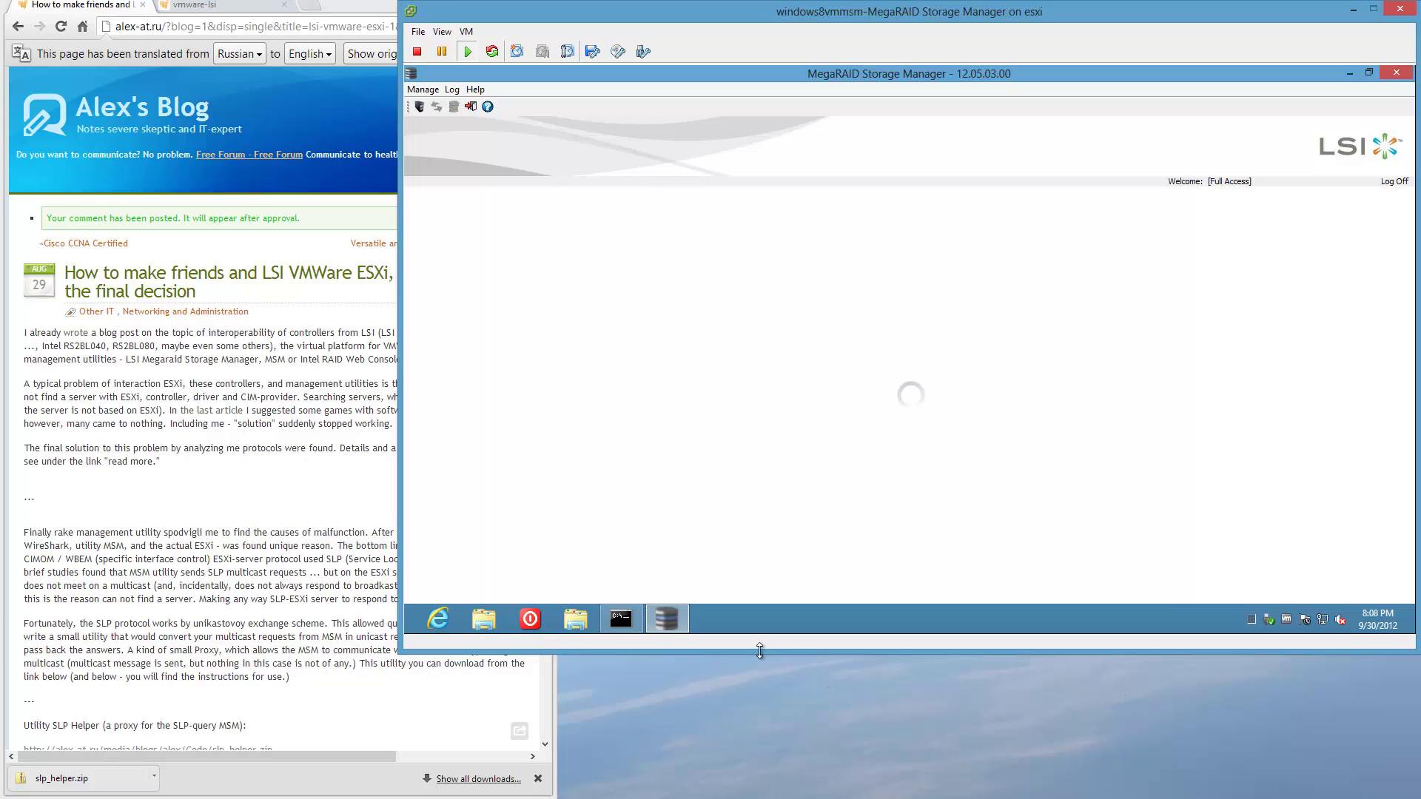
pyautogui.click(620, 620)
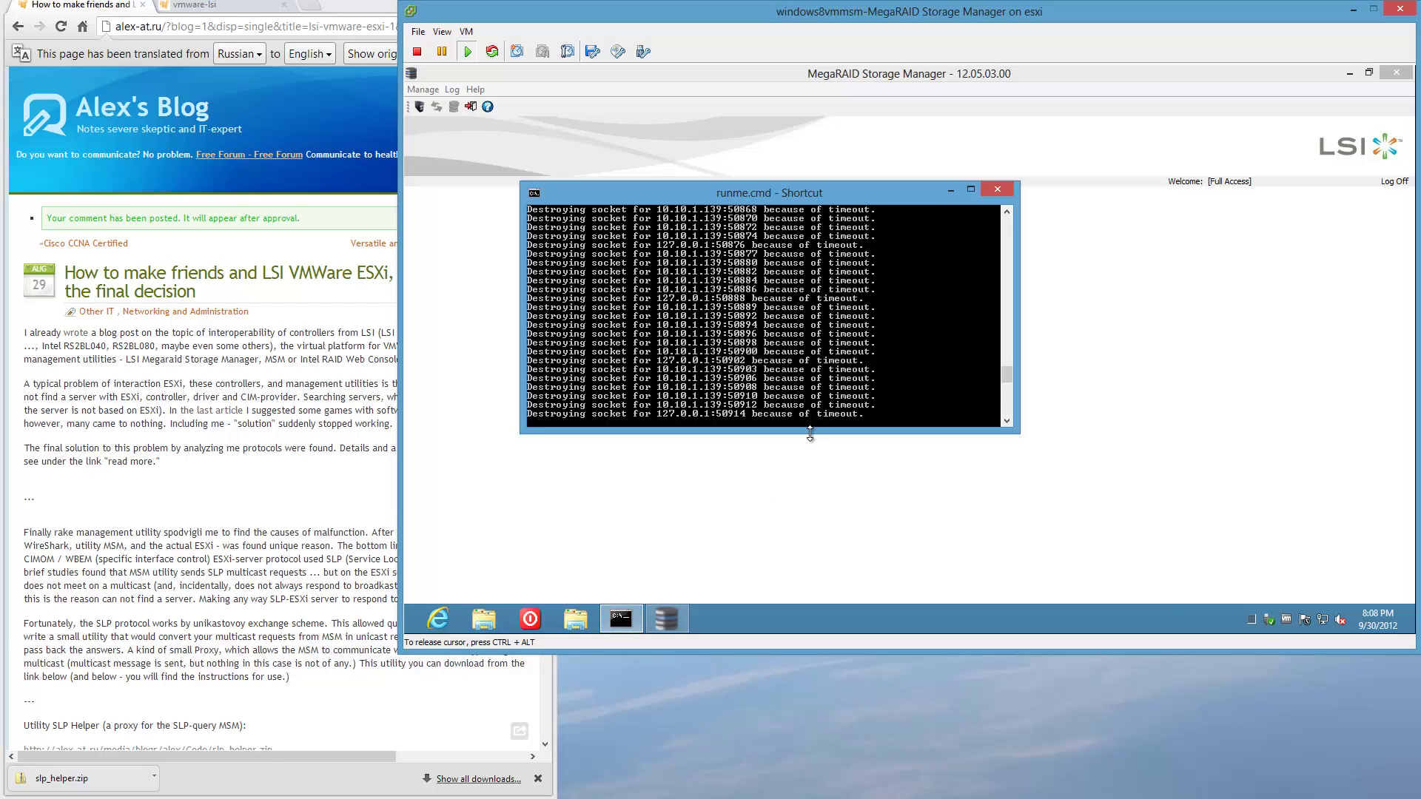
pyautogui.moveTo(810, 434); pyautogui.dragTo(811, 577)
pyautogui.moveTo(1005, 501); pyautogui.dragTo(1040, 233)
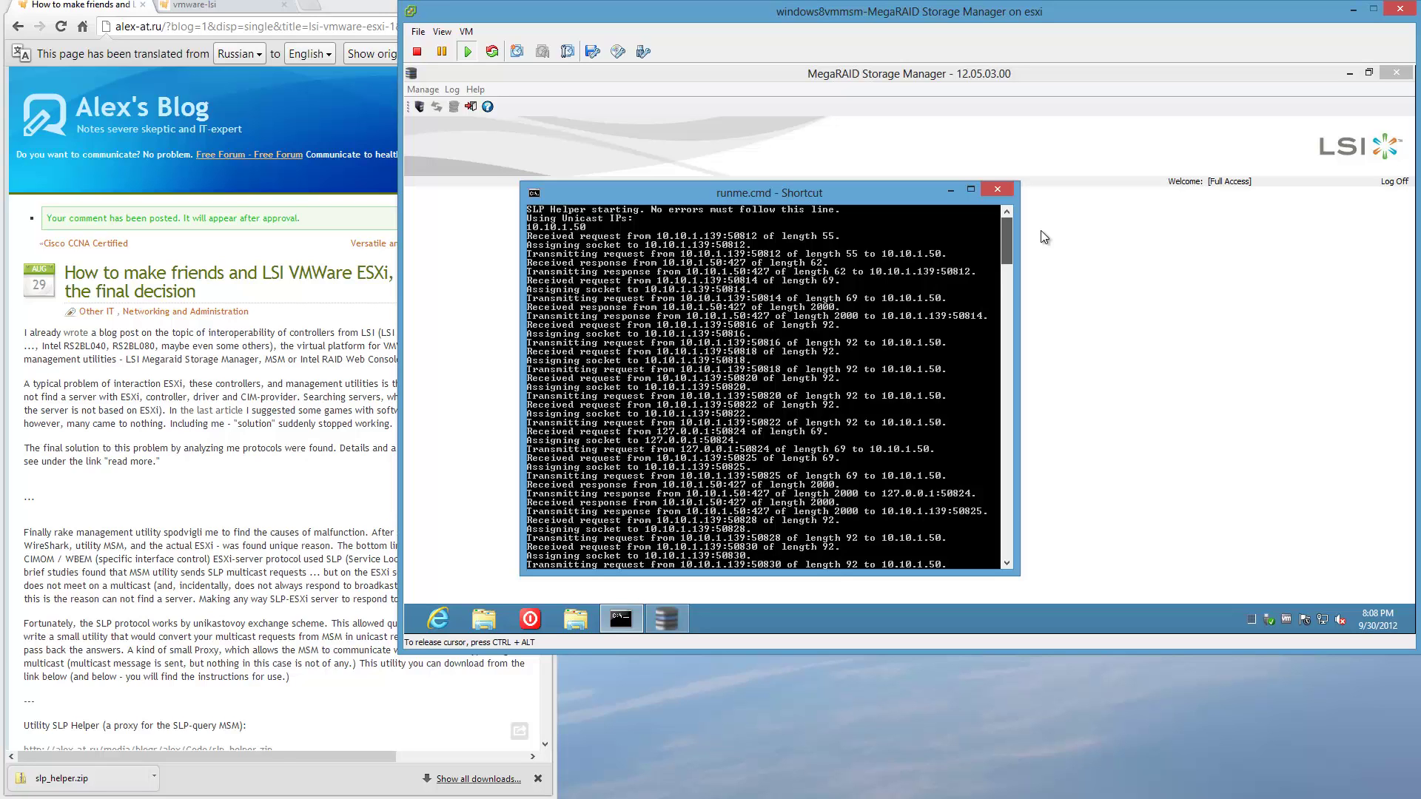
pyautogui.moveTo(1040, 230); pyautogui.dragTo(1027, 496)
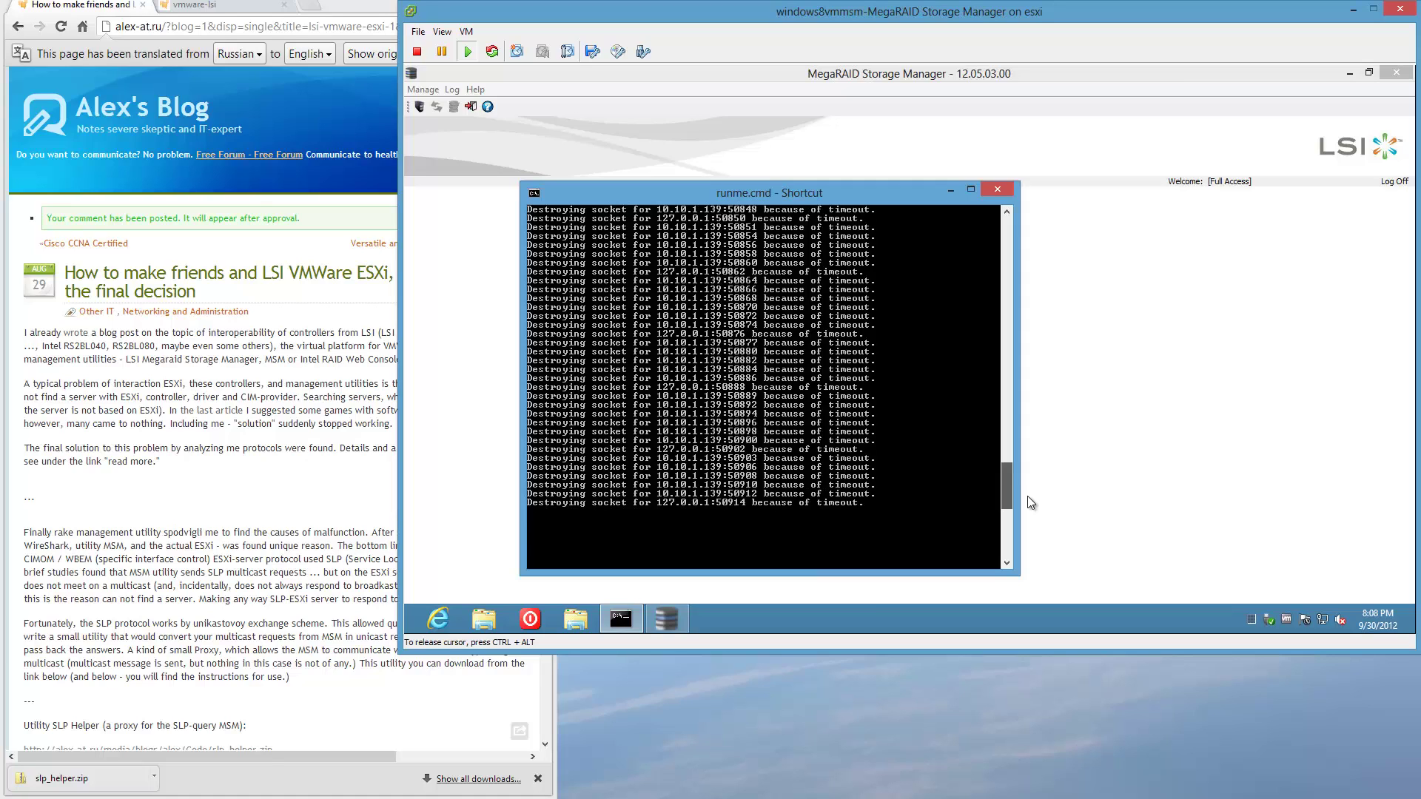
pyautogui.moveTo(1027, 496); pyautogui.dragTo(1027, 496)
pyautogui.click(950, 191)
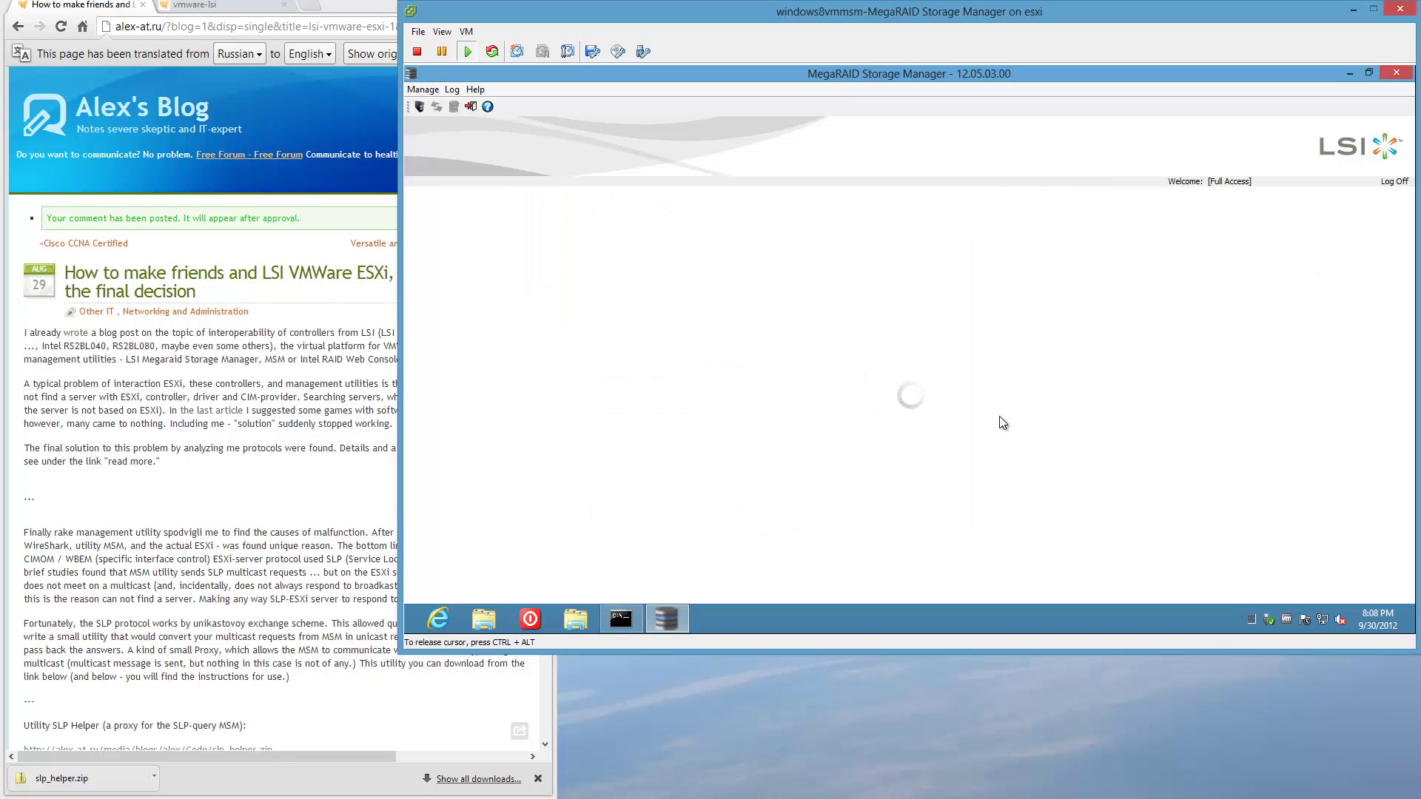
# End the hung Java process in Task Manager and restart MegaRAID Storage Manager.
pyautogui.hotkey('ctrl', 'shift', 'Escape')
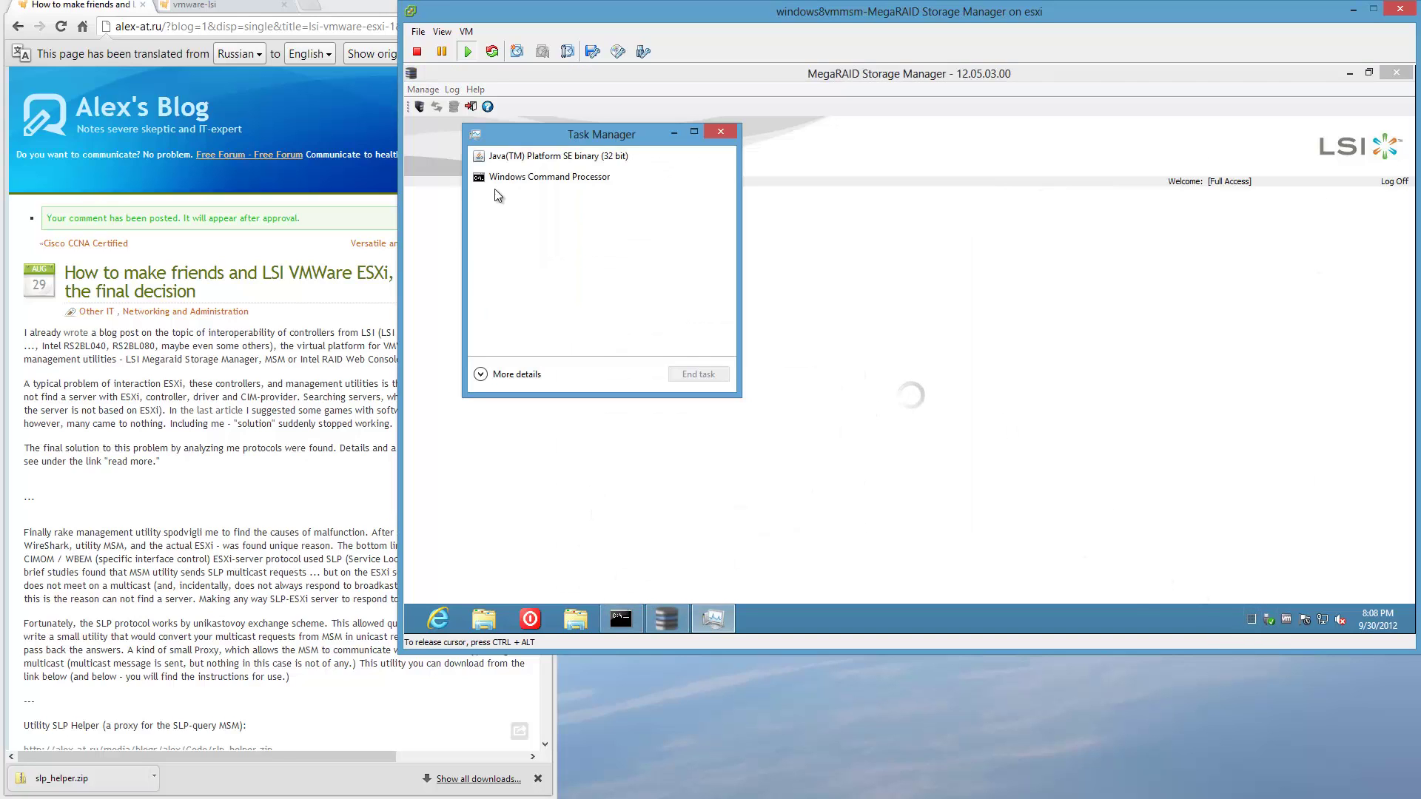
pyautogui.click(521, 158)
pyautogui.click(707, 373)
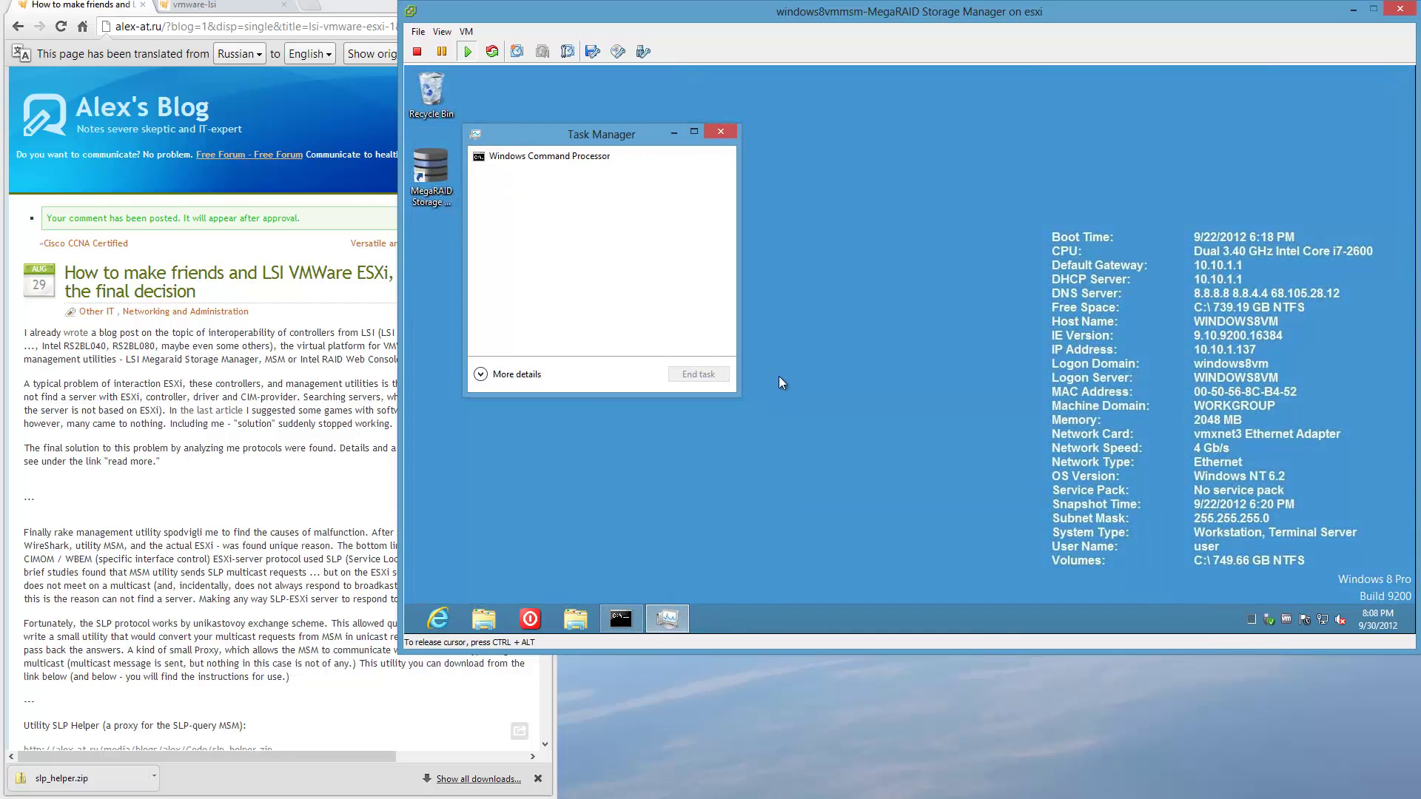
pyautogui.click(720, 131)
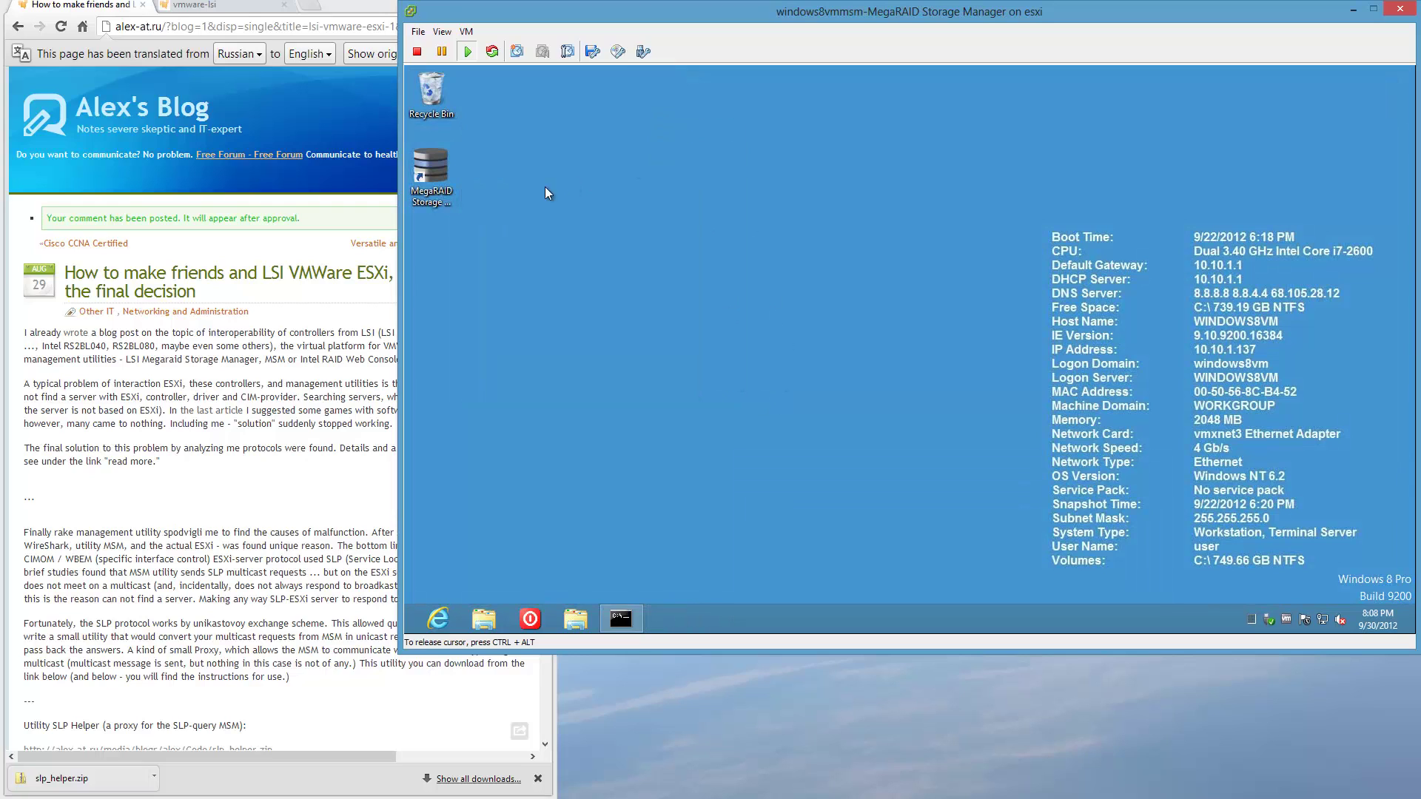
pyautogui.click(448, 188)
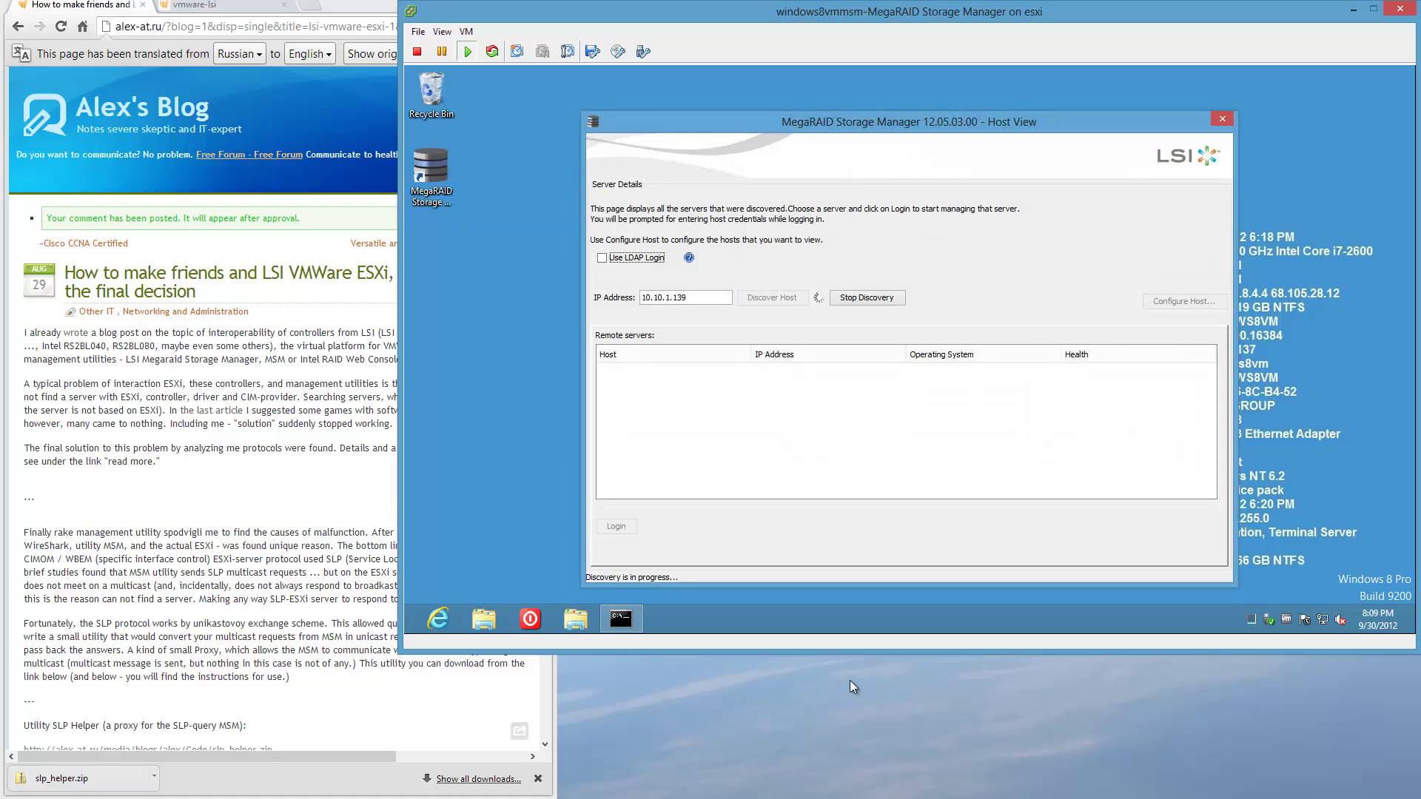
pyautogui.click(1117, 371)
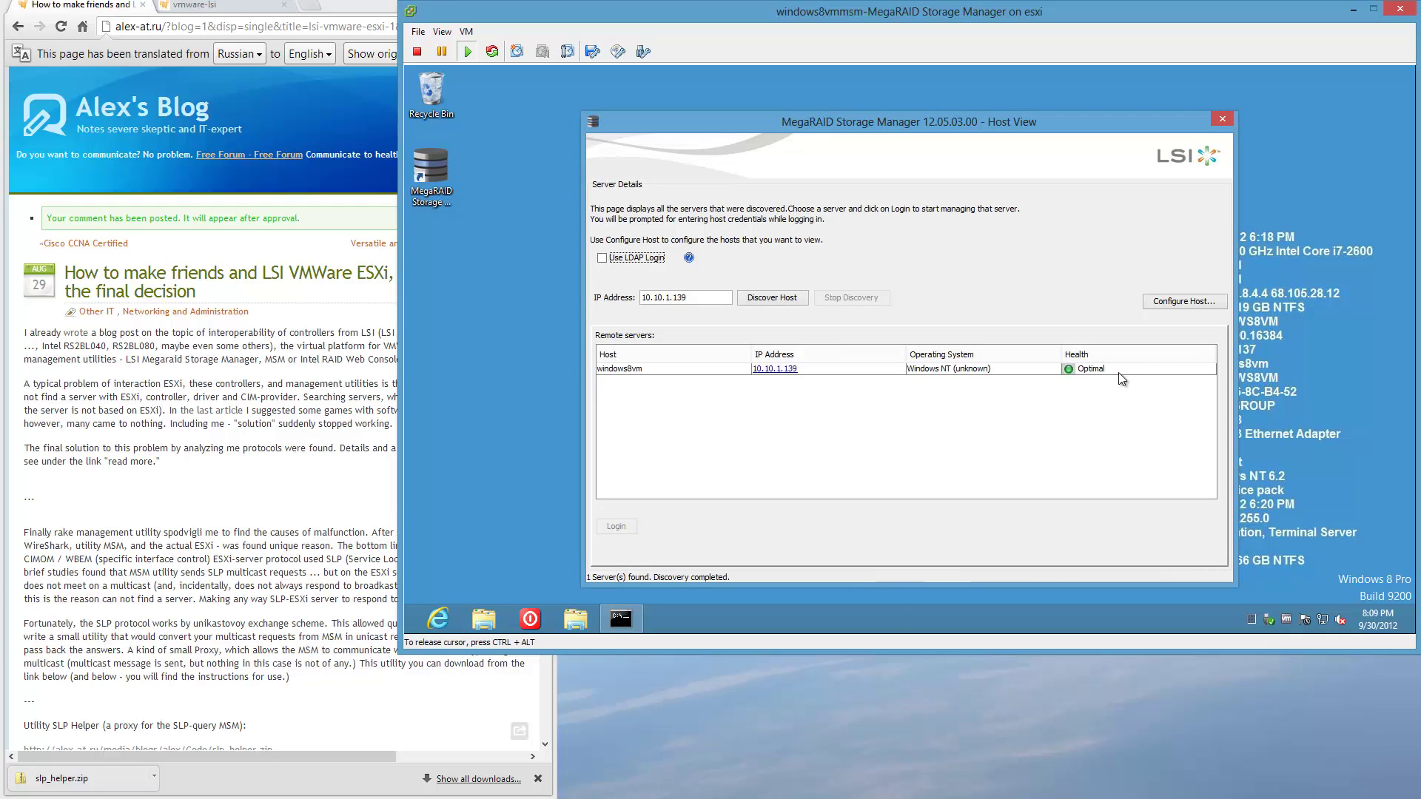
# Set the host view to display all systems in the network and apply it.
pyautogui.click(1214, 304)
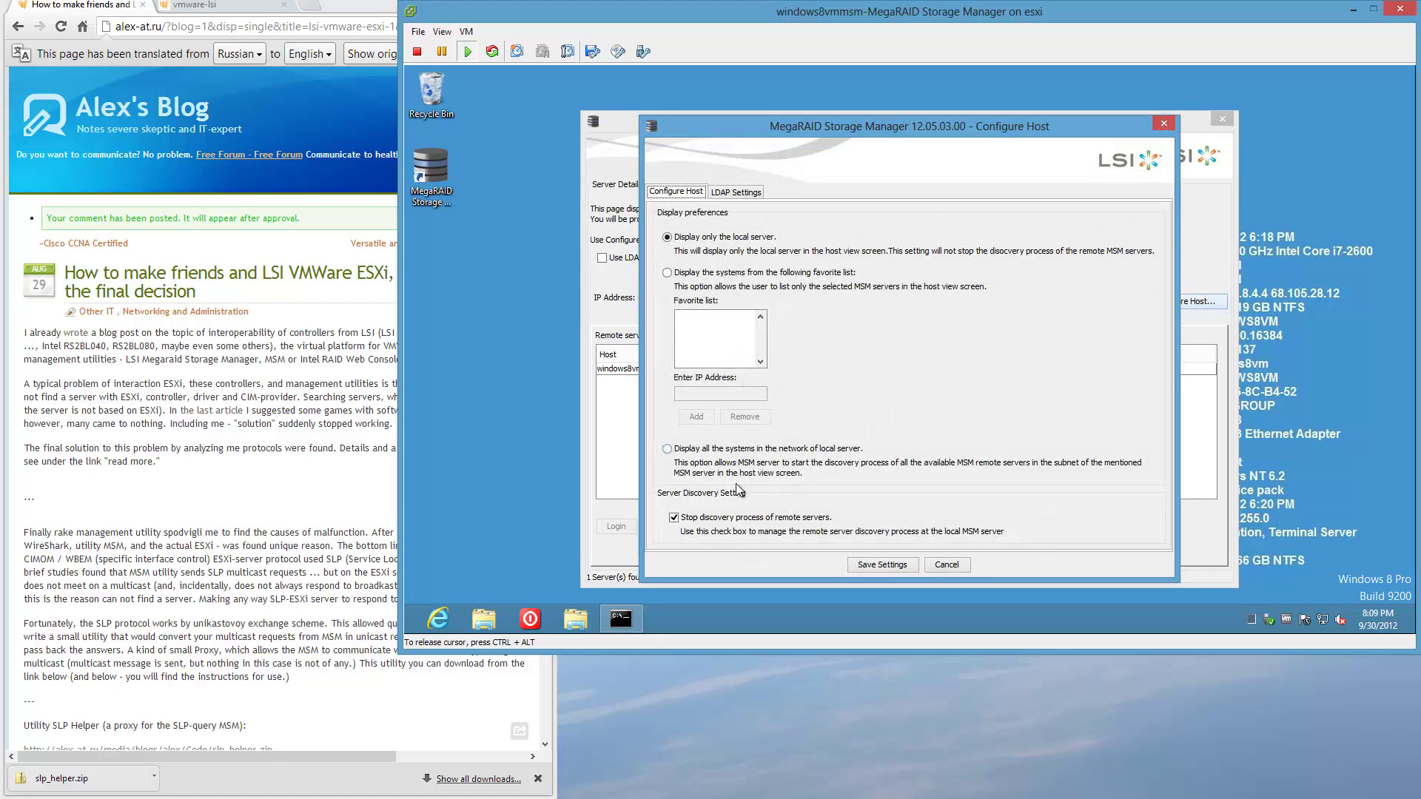
pyautogui.click(667, 448)
pyautogui.click(906, 569)
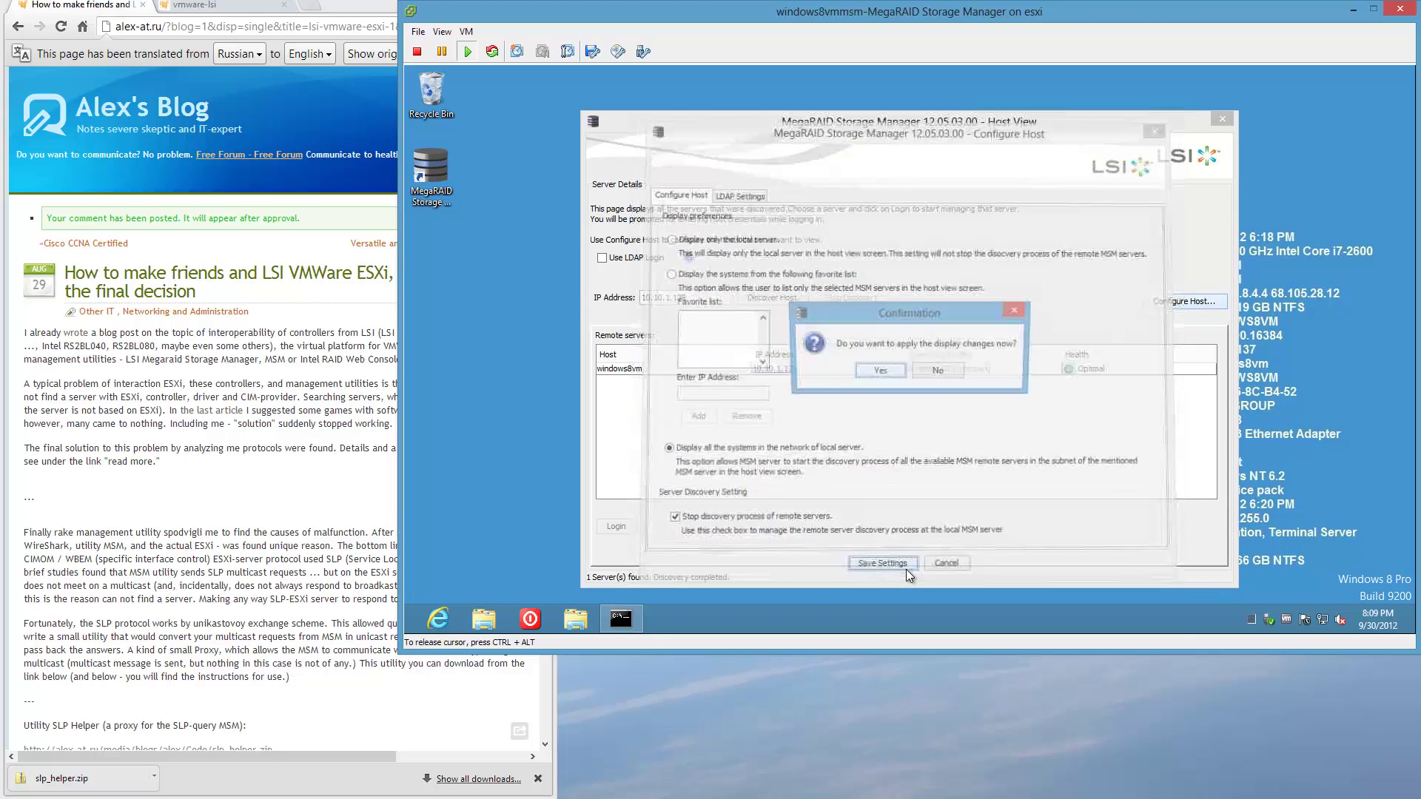
pyautogui.click(879, 372)
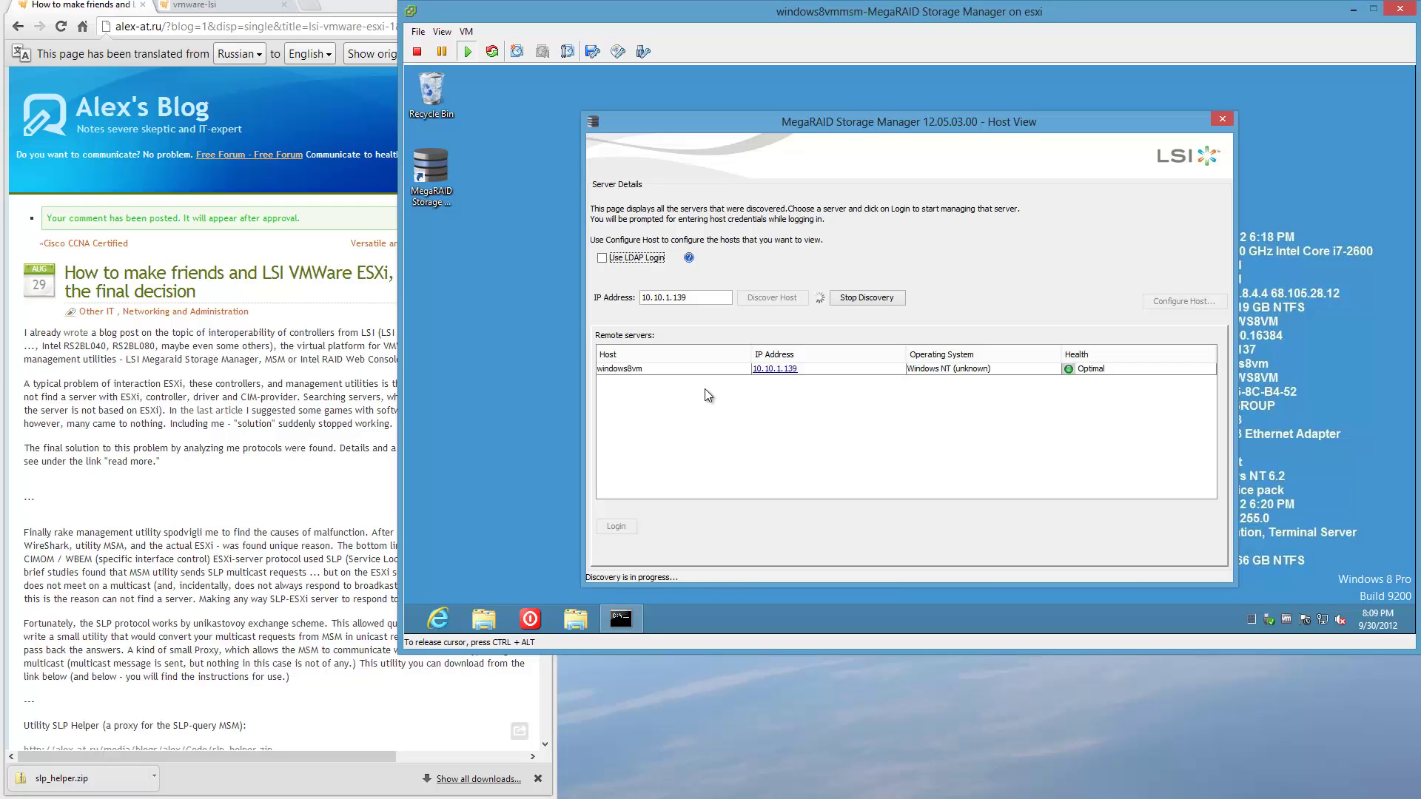
# Log in to the esxi host as root to load the LSI MegaRAID SAS 9265-8i dashboard.
pyautogui.doubleClick(718, 379)
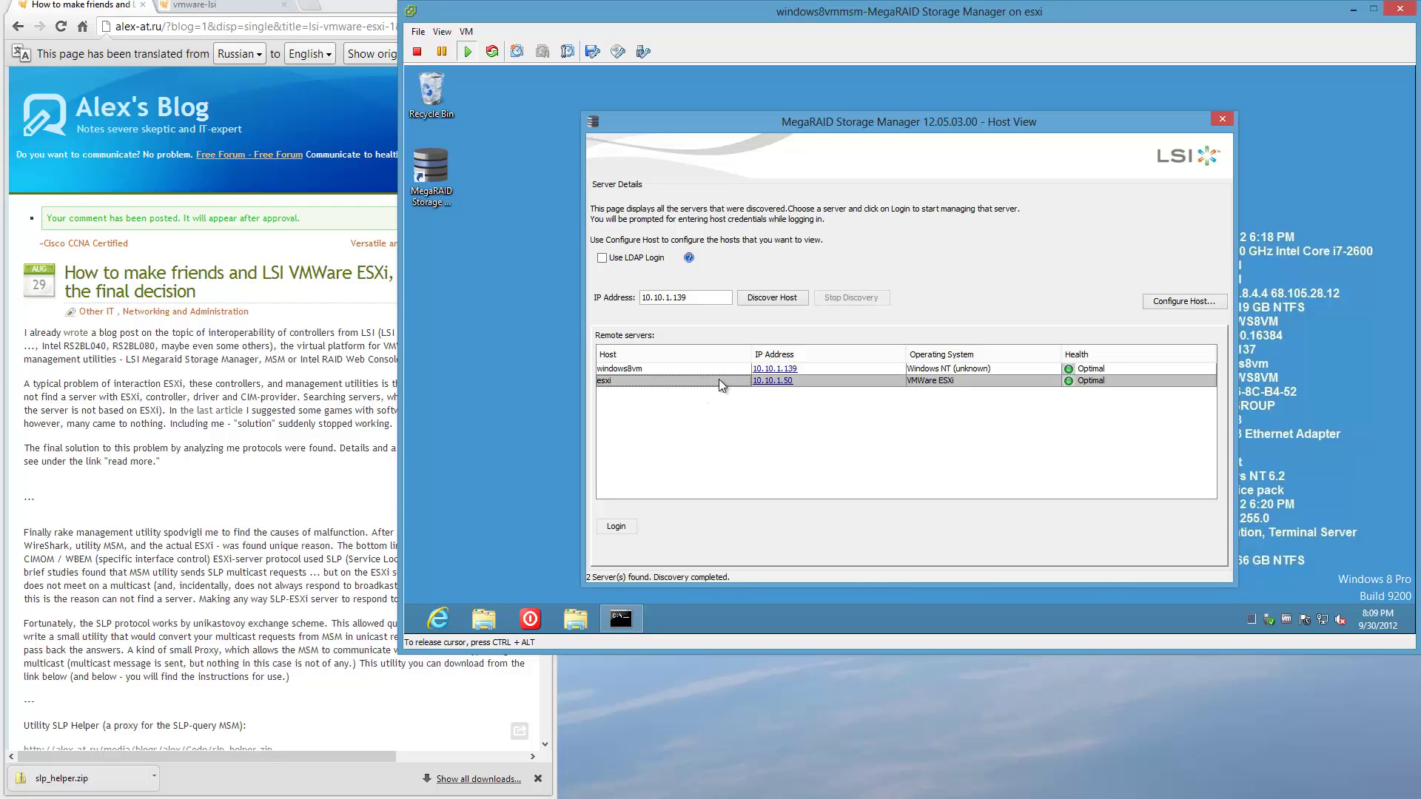
pyautogui.write('root')
pyautogui.press('Tab')
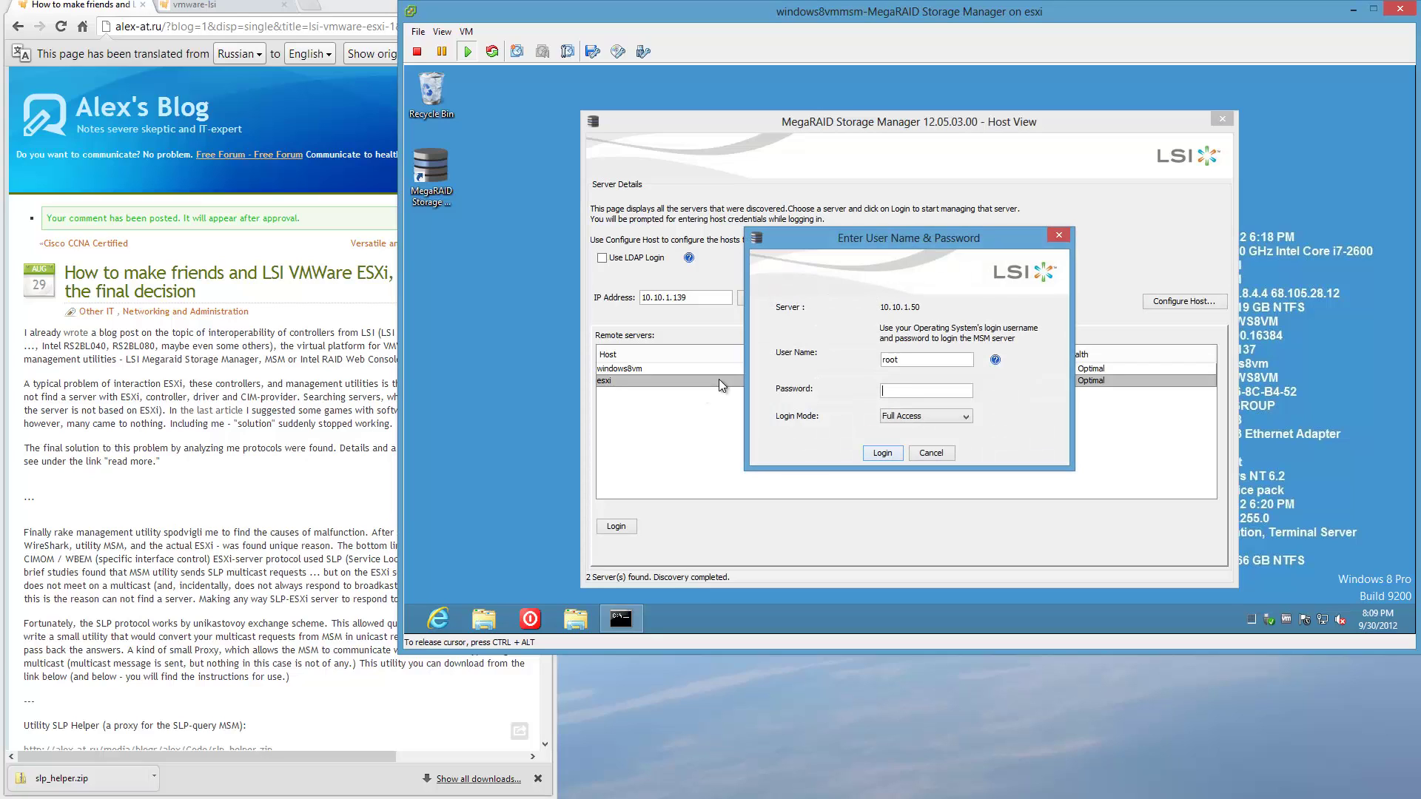
pyautogui.write('********')
pyautogui.press('Return')
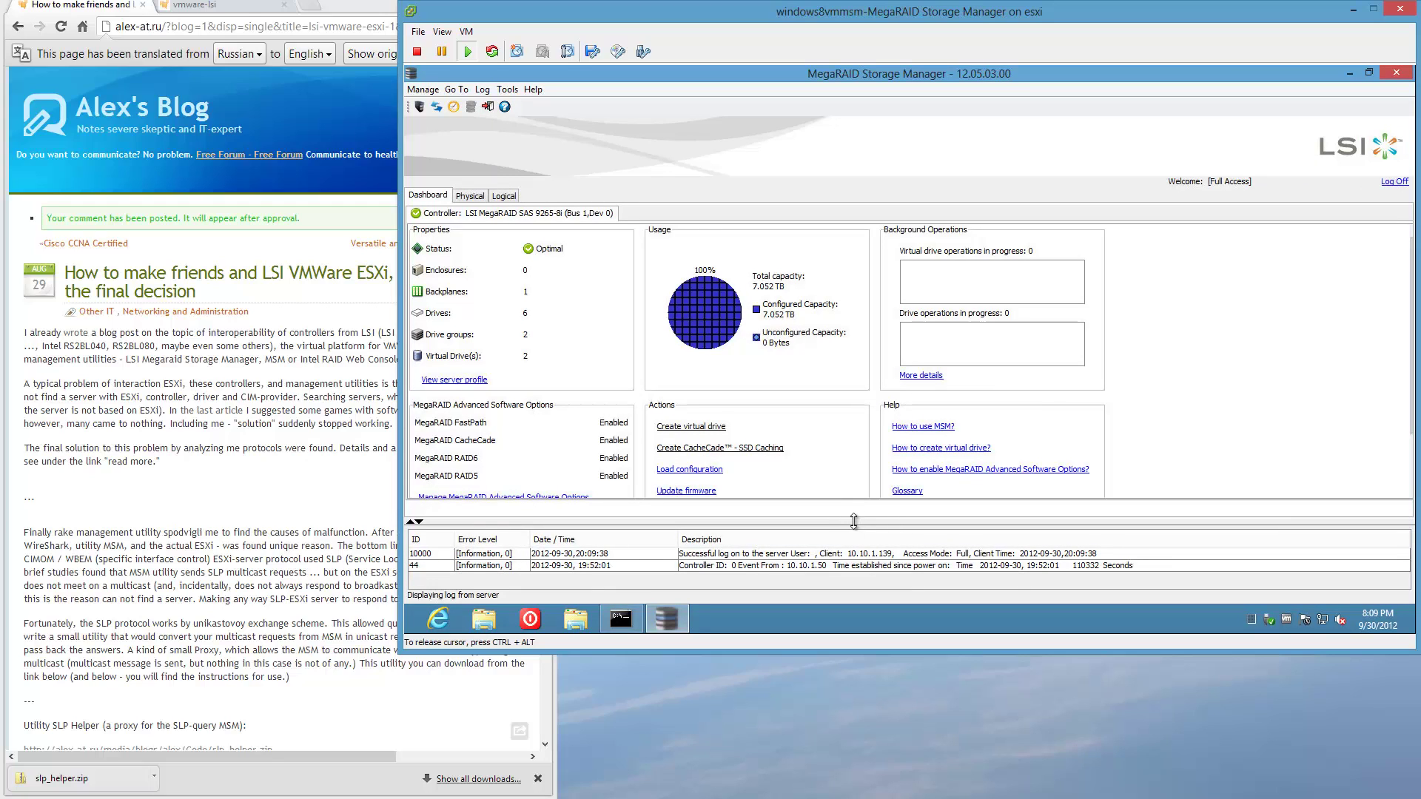
pyautogui.moveTo(852, 526); pyautogui.dragTo(918, 519)
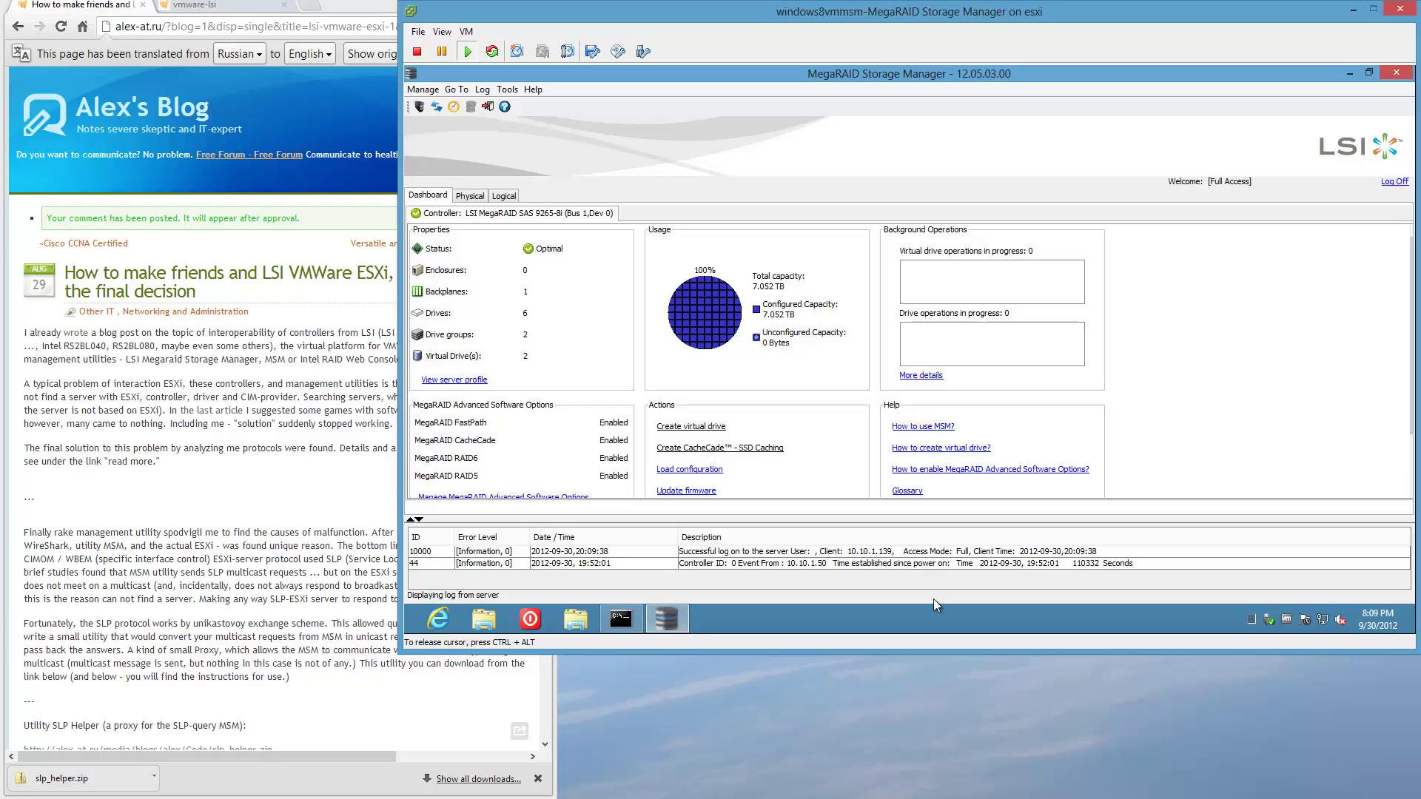
pyautogui.scroll(-1, 1311, 369)
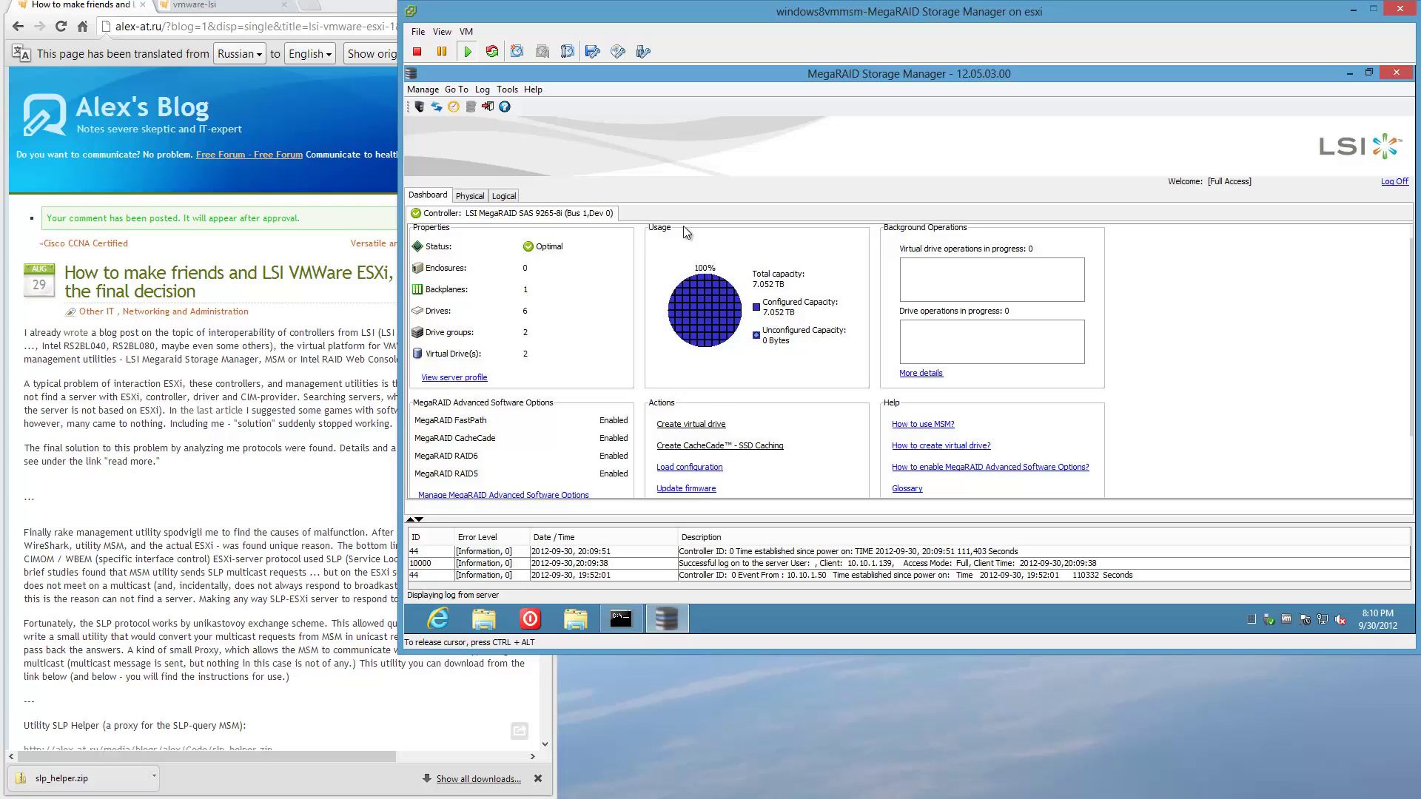
# Review the Physical and Logical drive trees, then close MegaRAID Storage Manager.
pyautogui.click(467, 195)
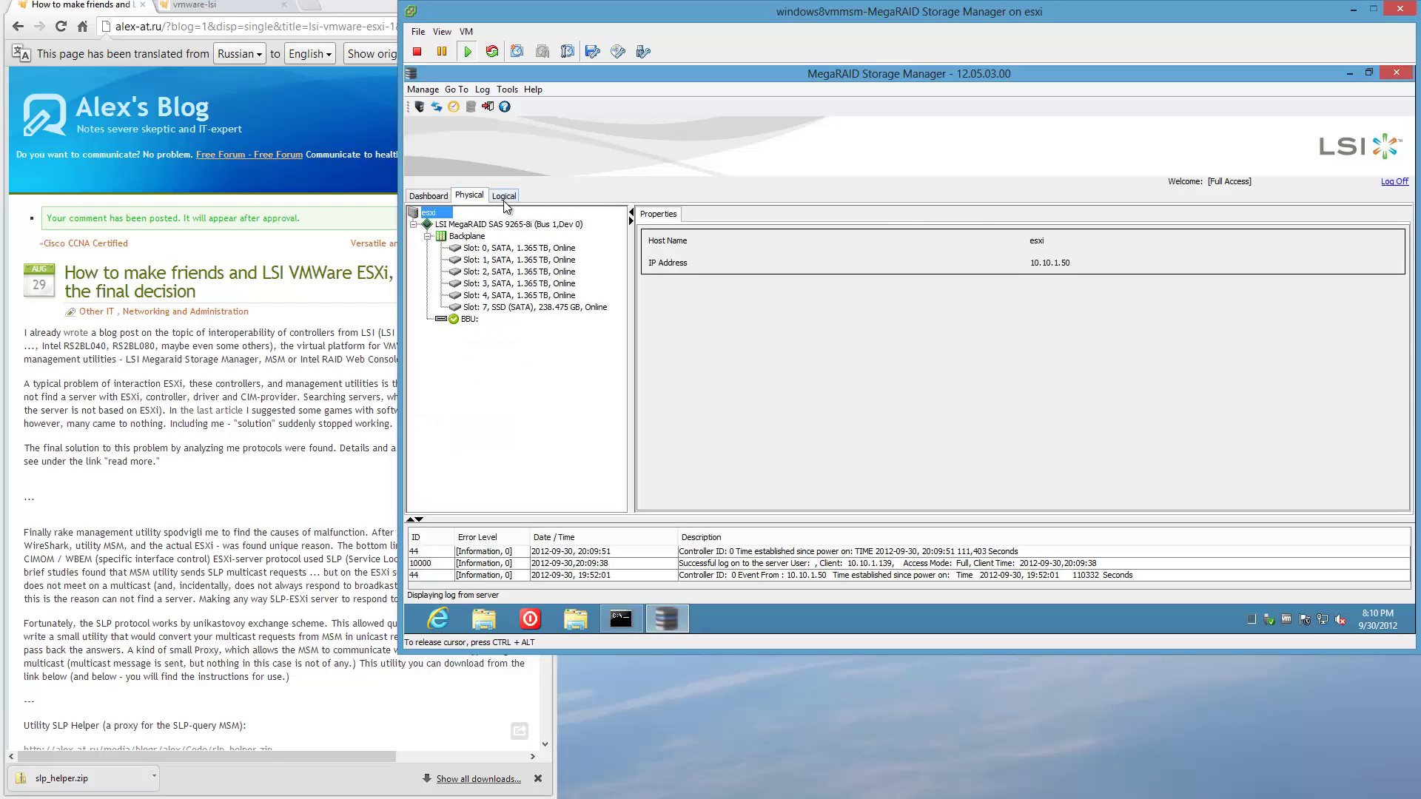
pyautogui.click(503, 197)
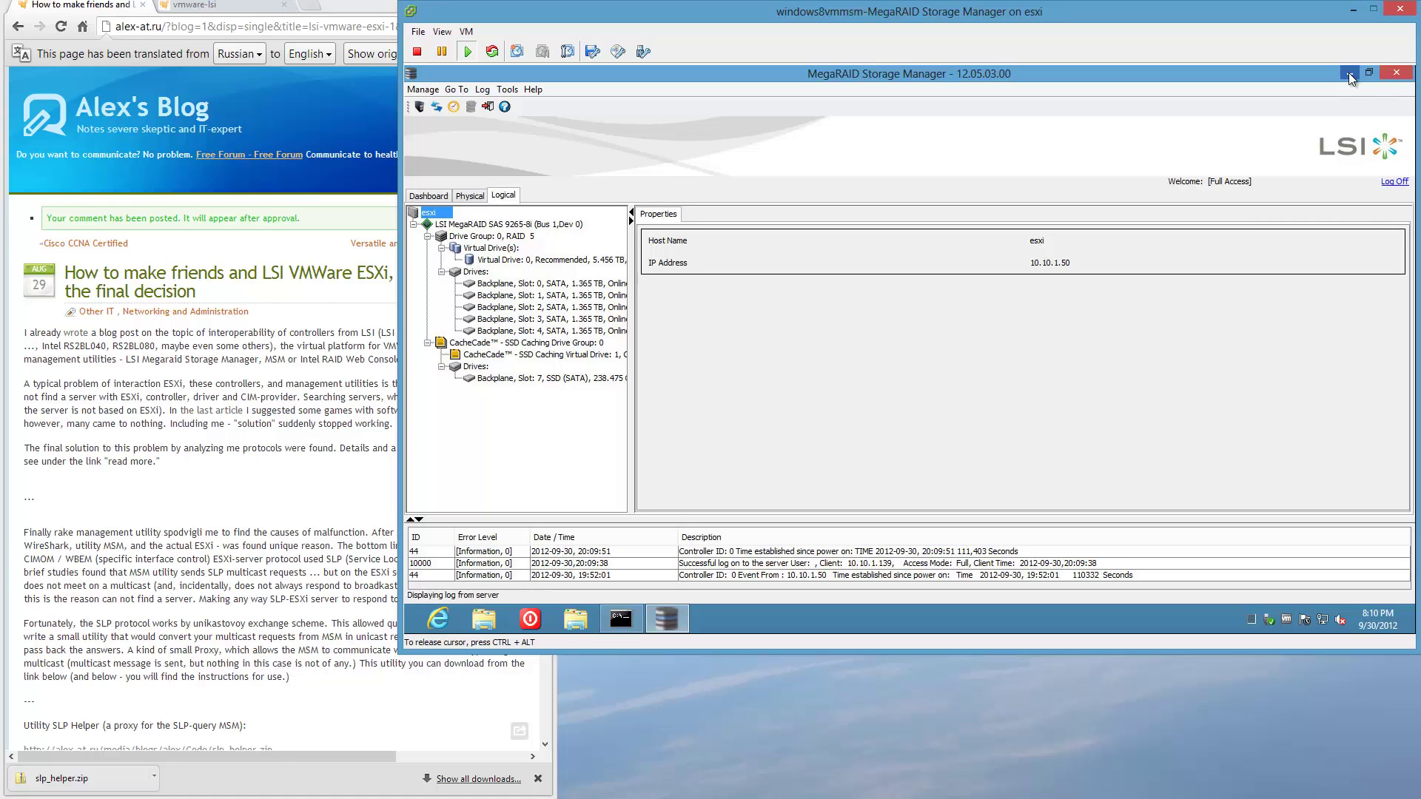
pyautogui.click(1392, 76)
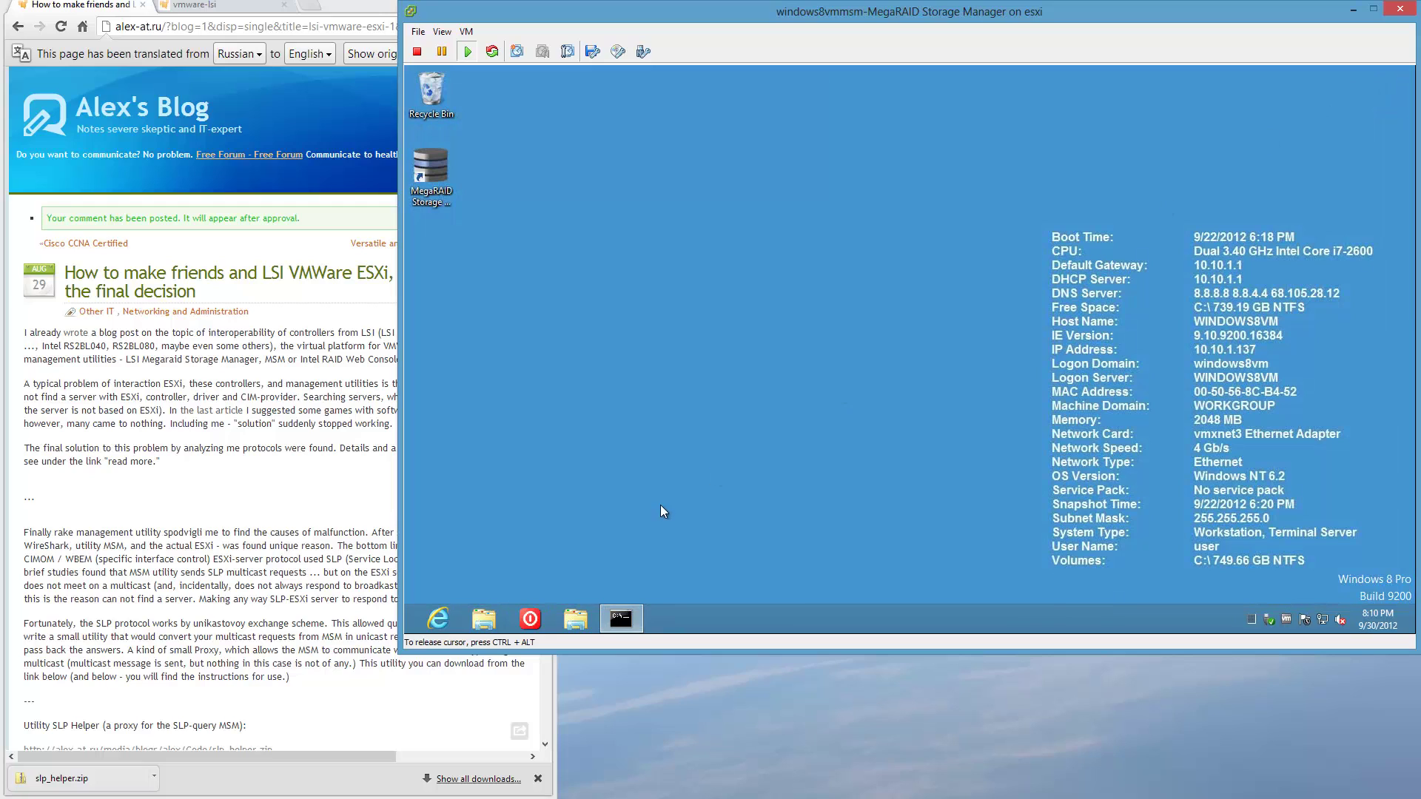